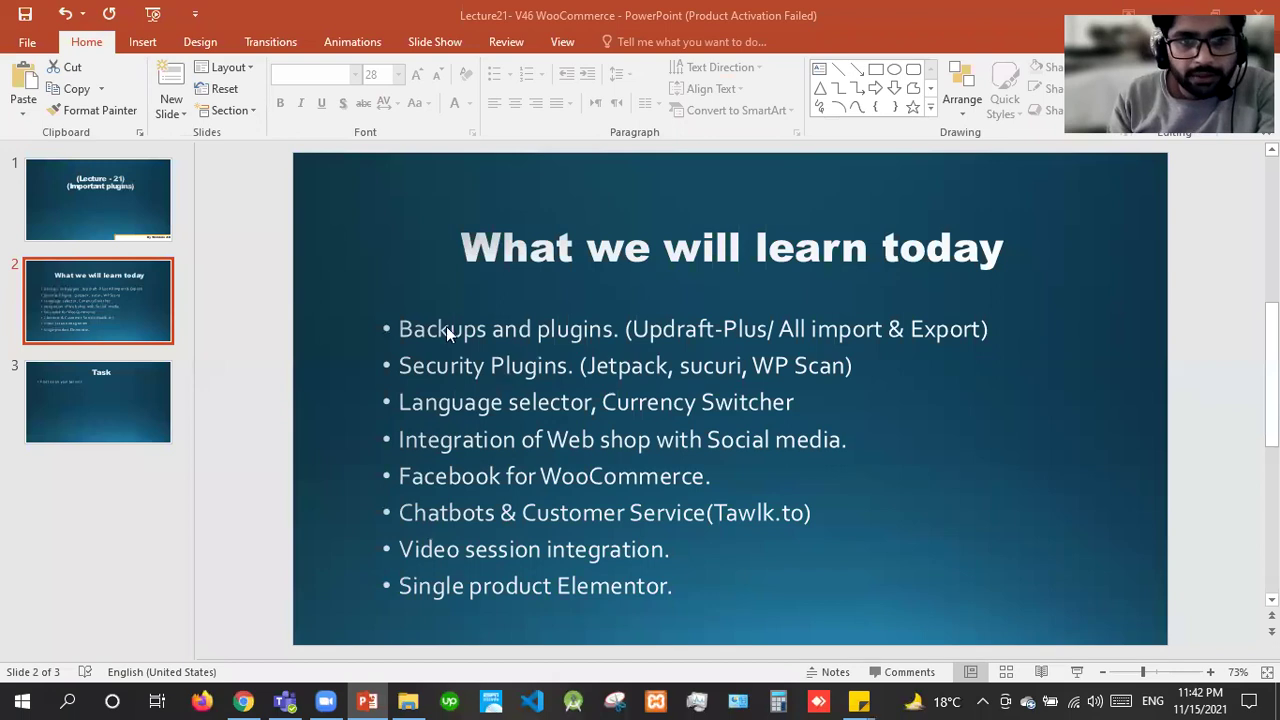
Dismiss the WPBakery notice and log out through the Howdy account menu.
click(243, 700)
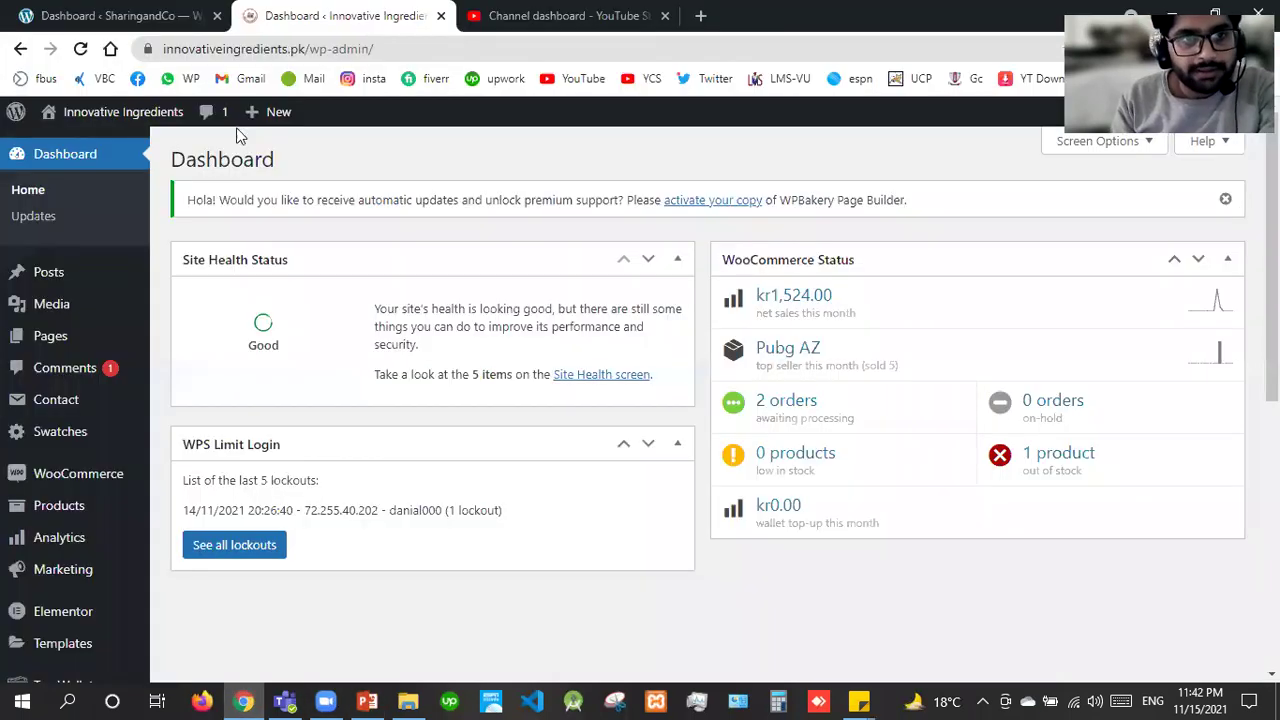
click(1225, 199)
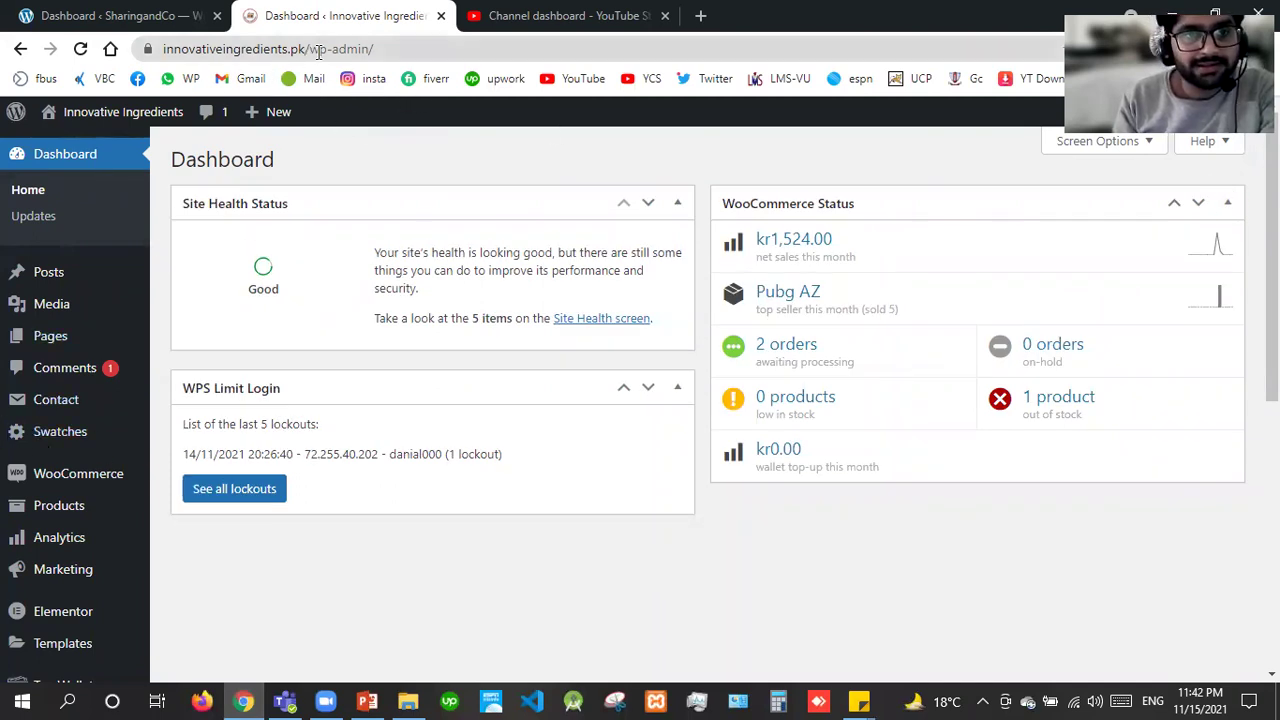
drag(310, 49, 400, 49)
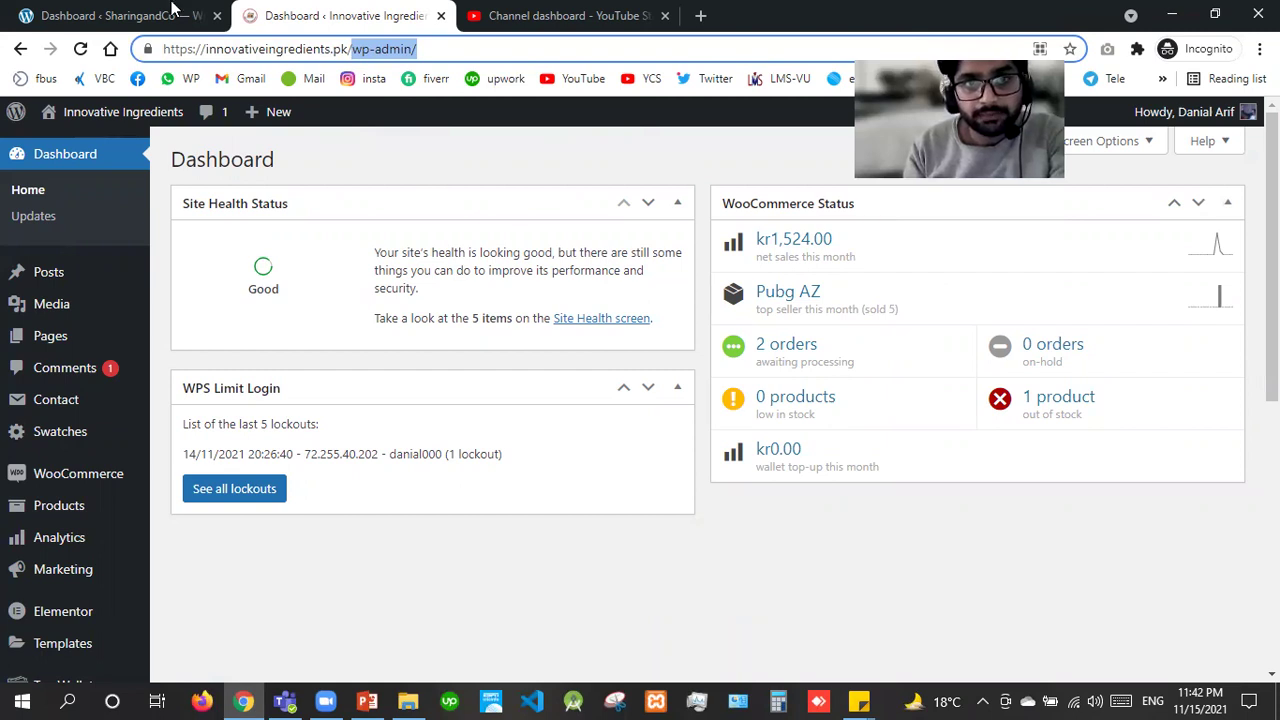
drag(340, 15, 491, 9)
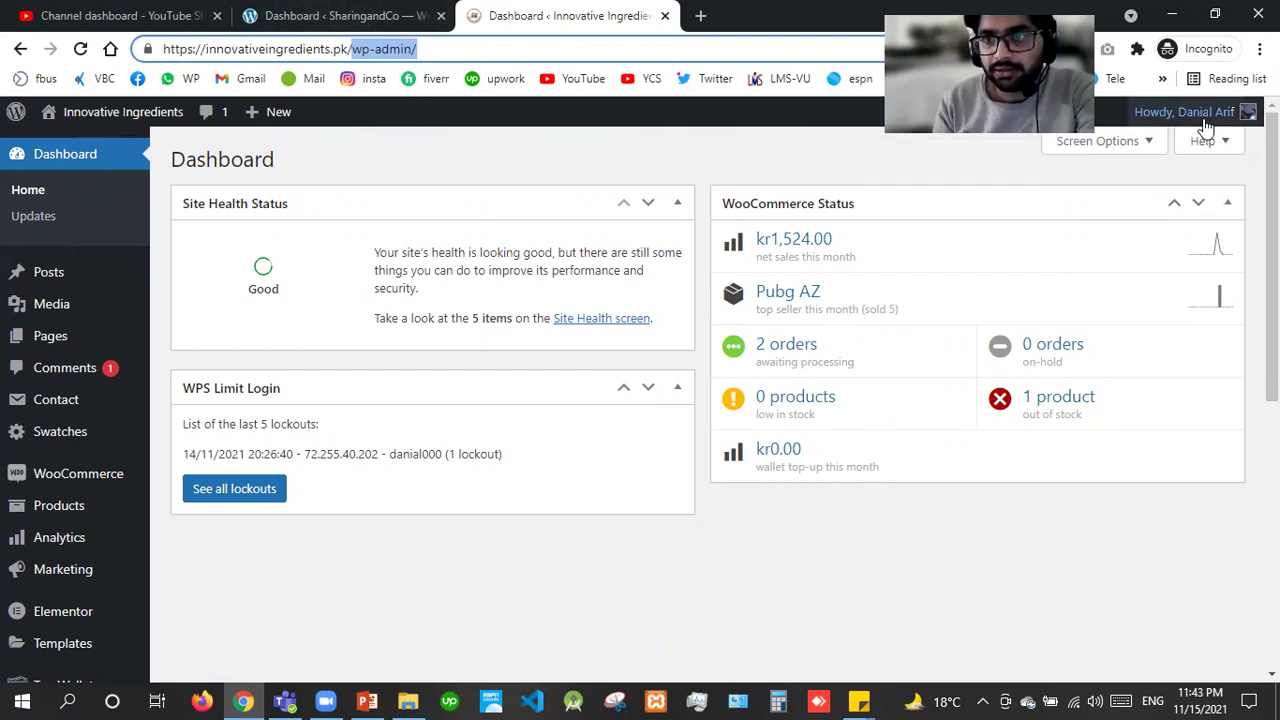
mouse_move(1207, 127)
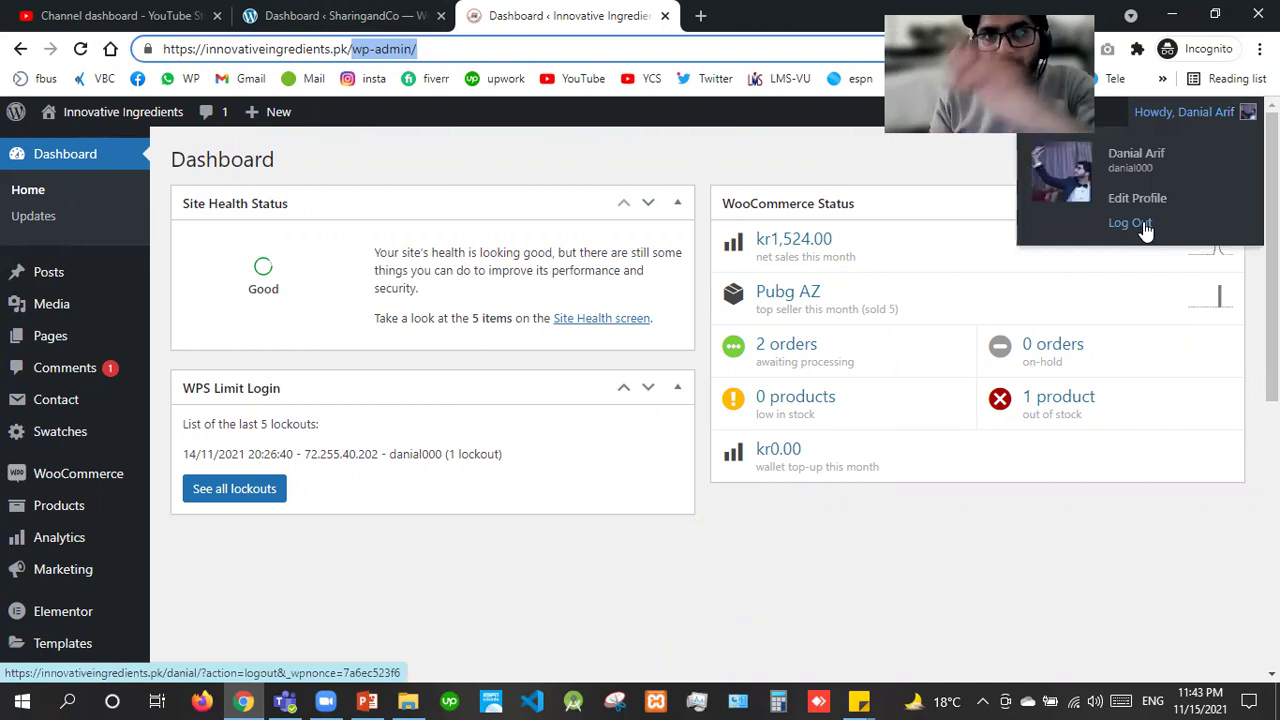
click(1145, 224)
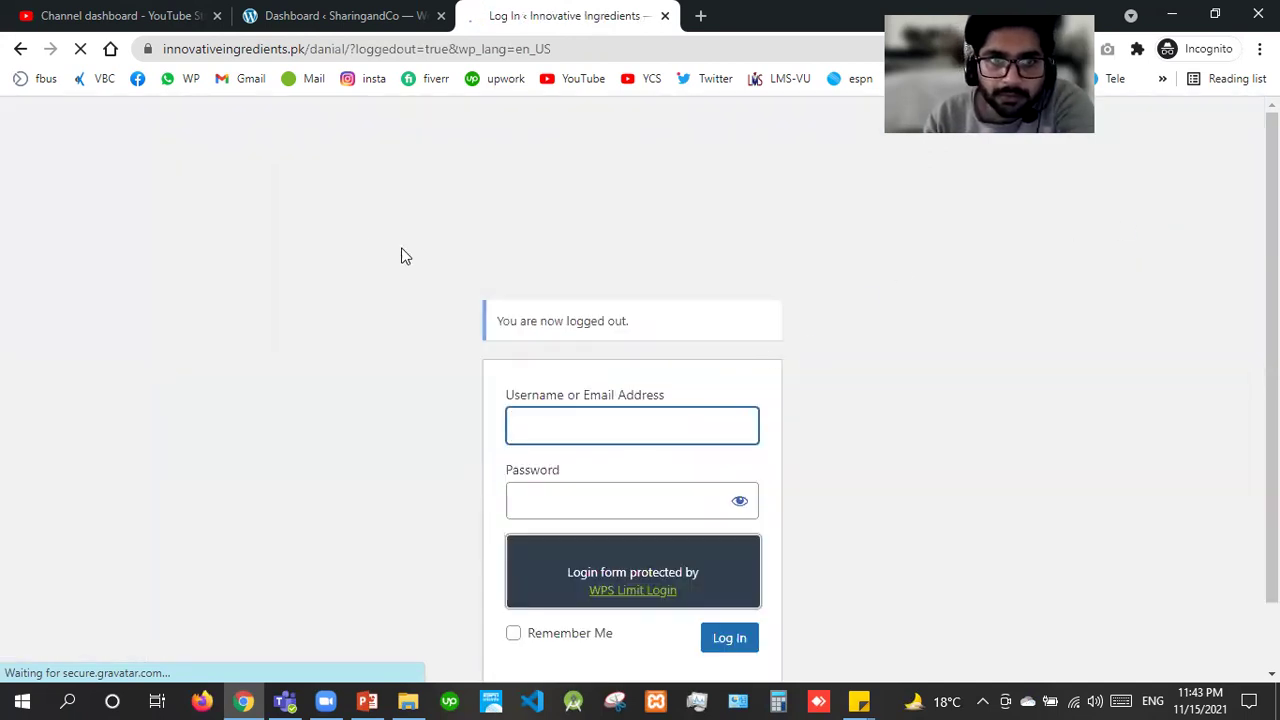
Load the site's /wp-admin address and watch it redirect to the /404/ Page not found page.
drag(348, 50, 798, 50)
click(355, 50)
text(w)
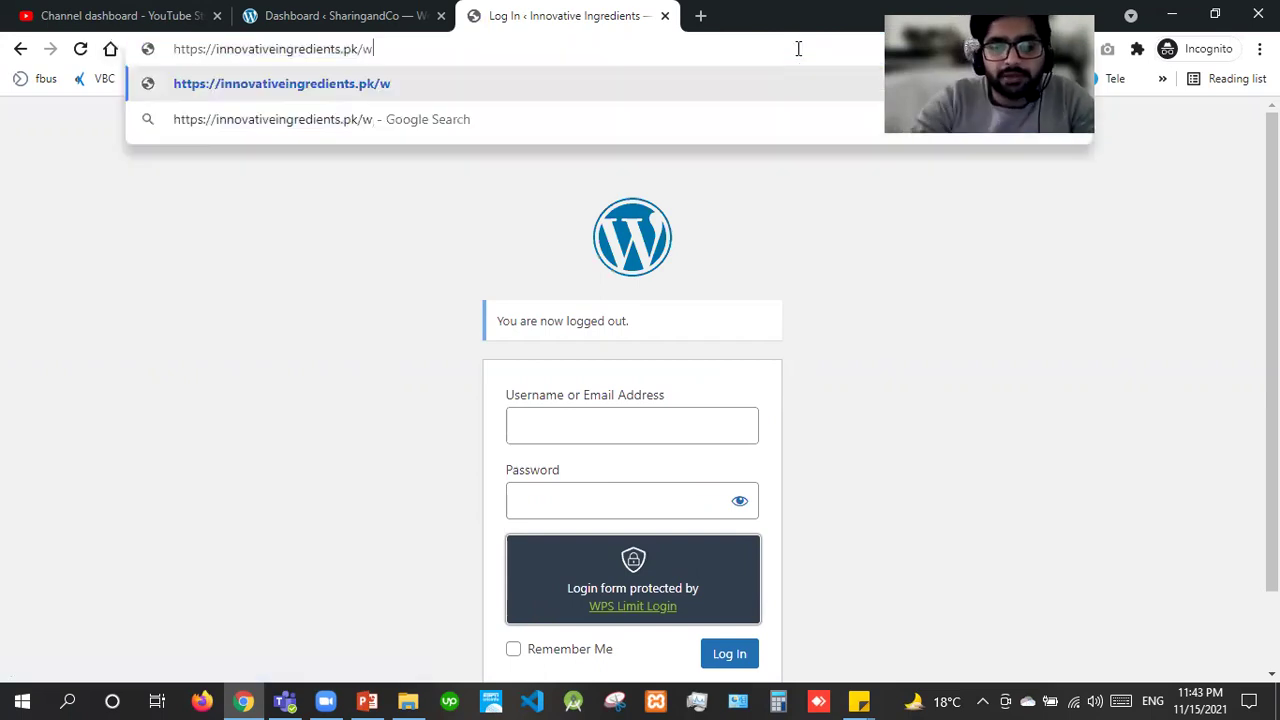
text(p-admin)
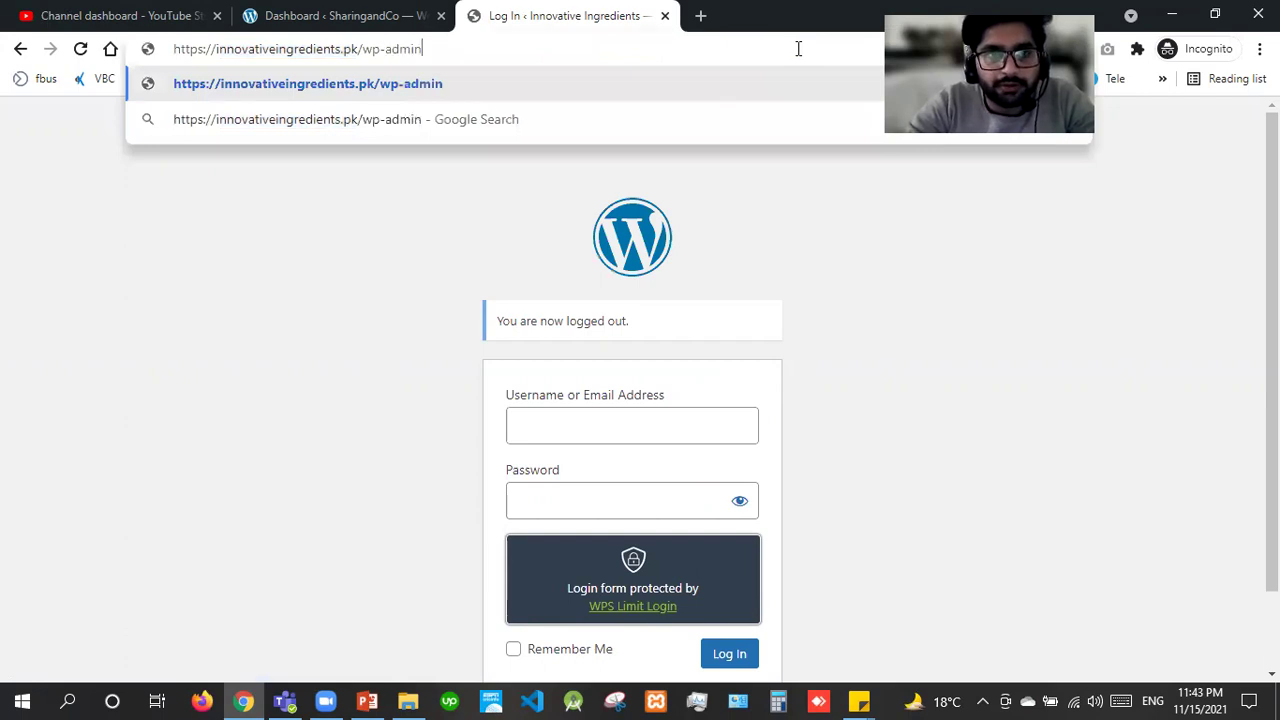
key(Return)
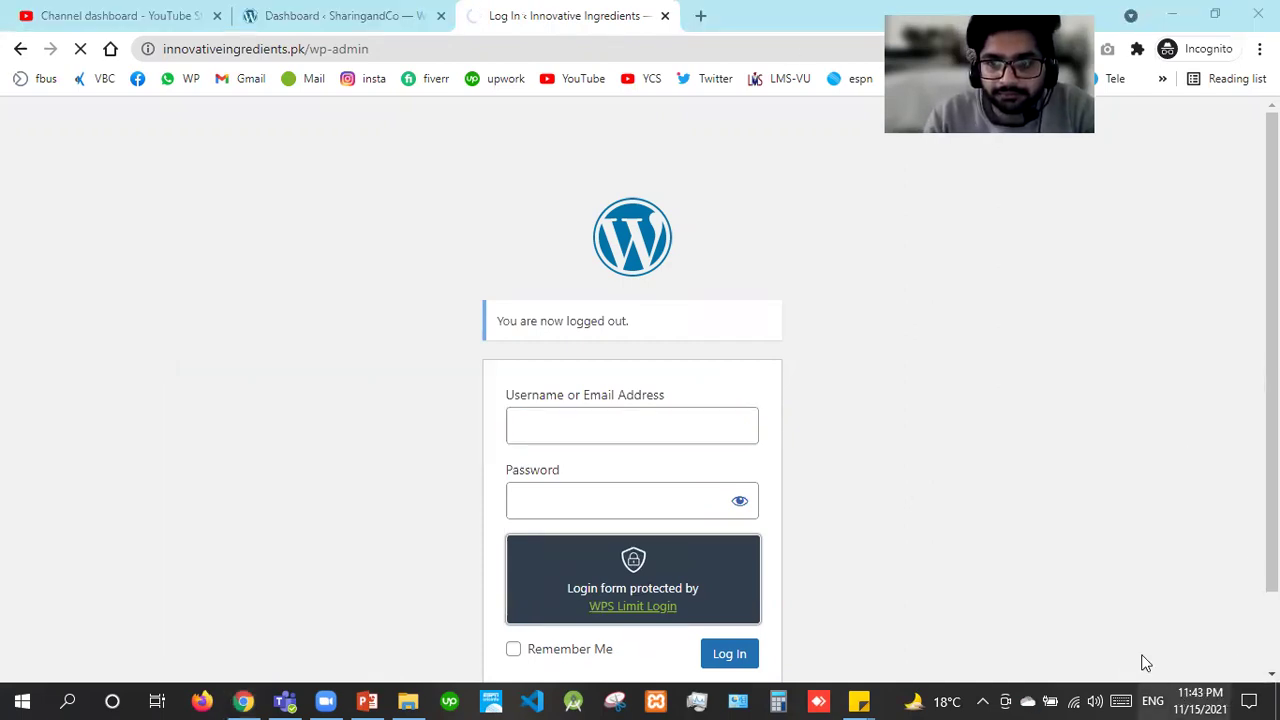
click(1208, 700)
click(908, 537)
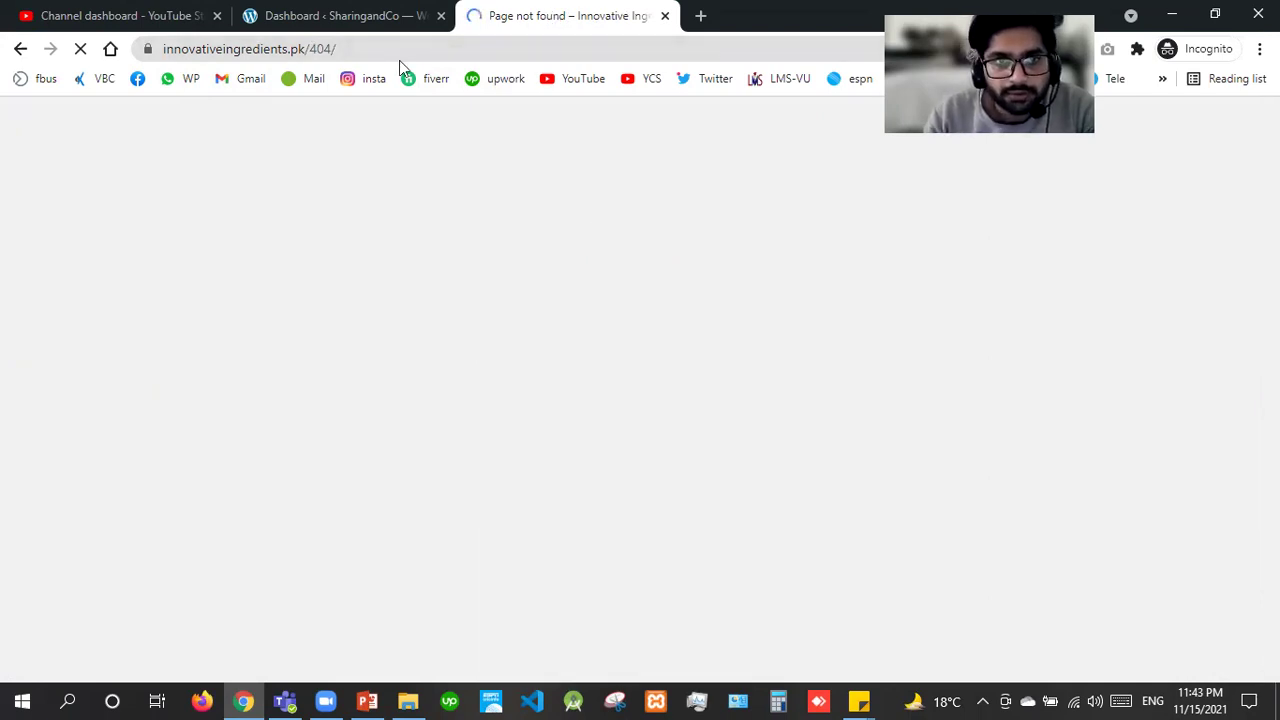
drag(340, 53, 343, 47)
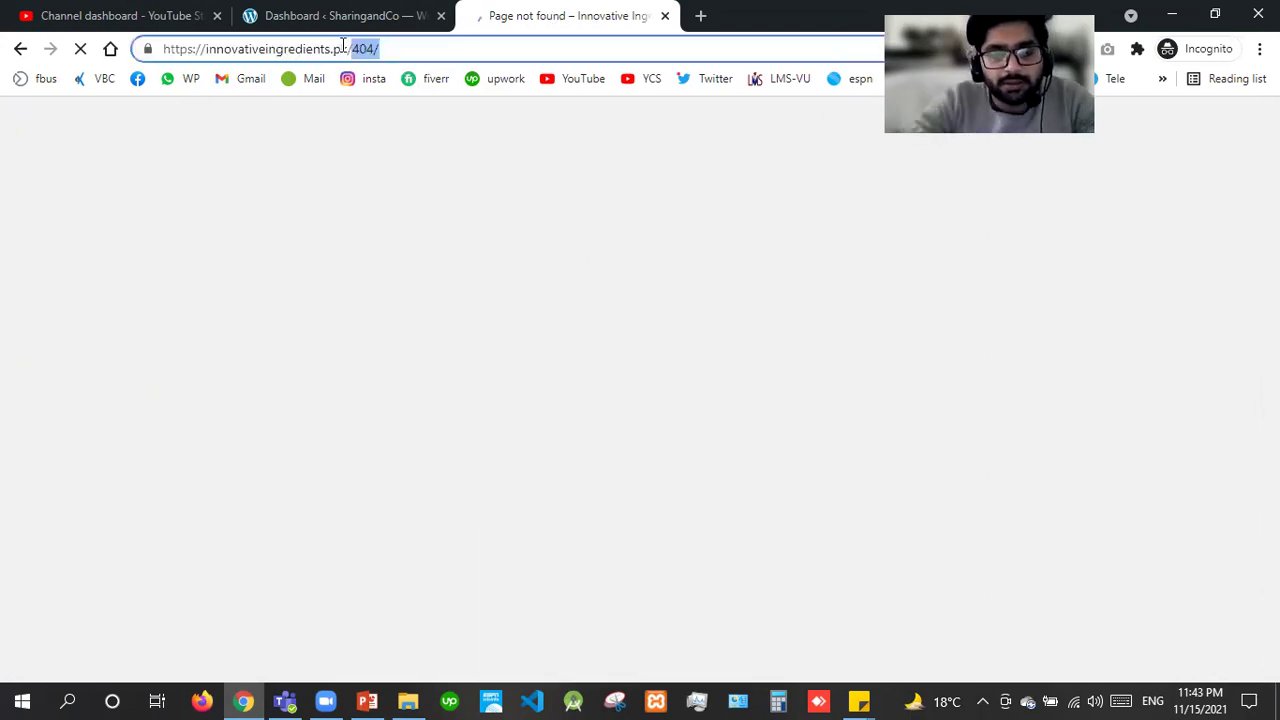
Open the site's custom login slug and log in with saved credentials and Remember Me ticked.
text(/danial)
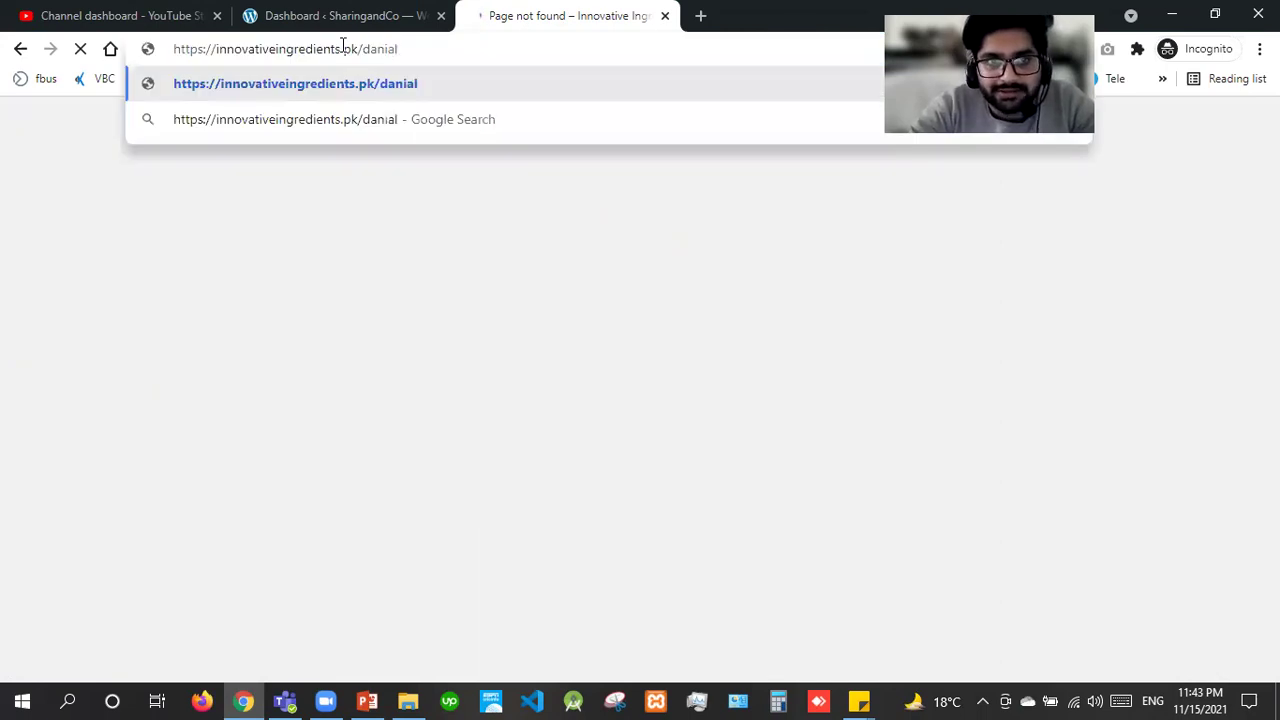
key(Return)
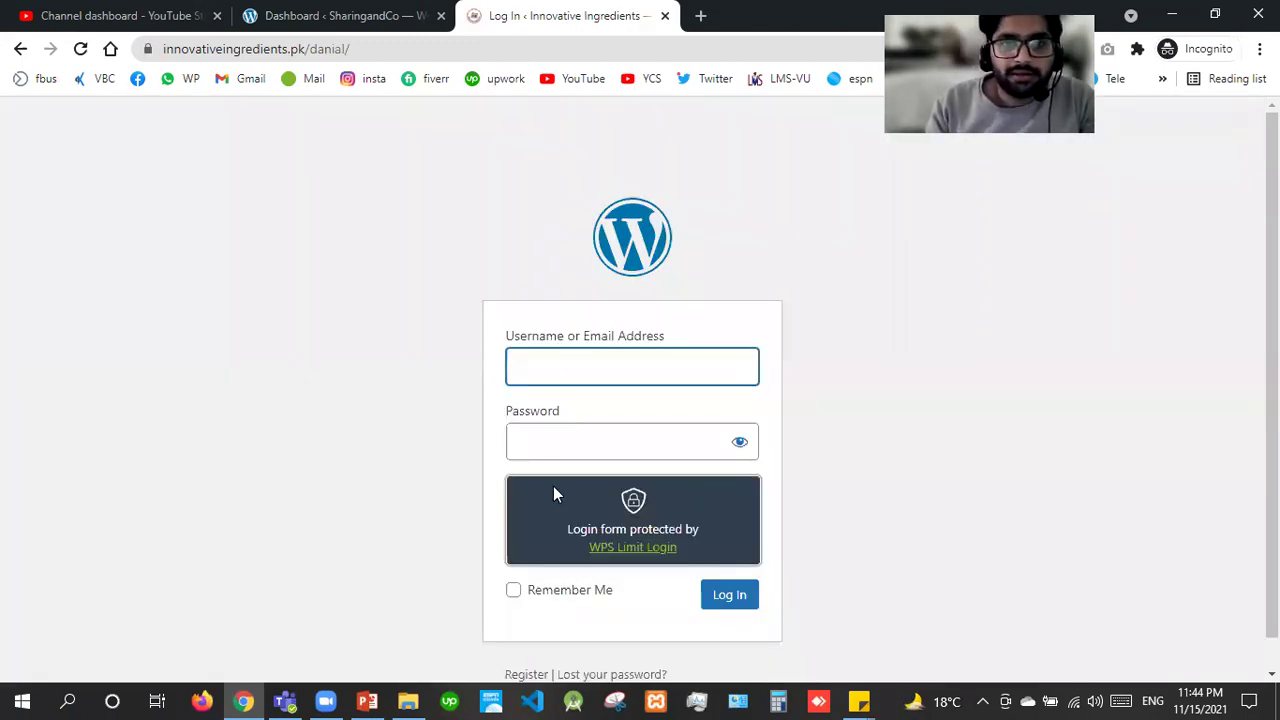
click(513, 592)
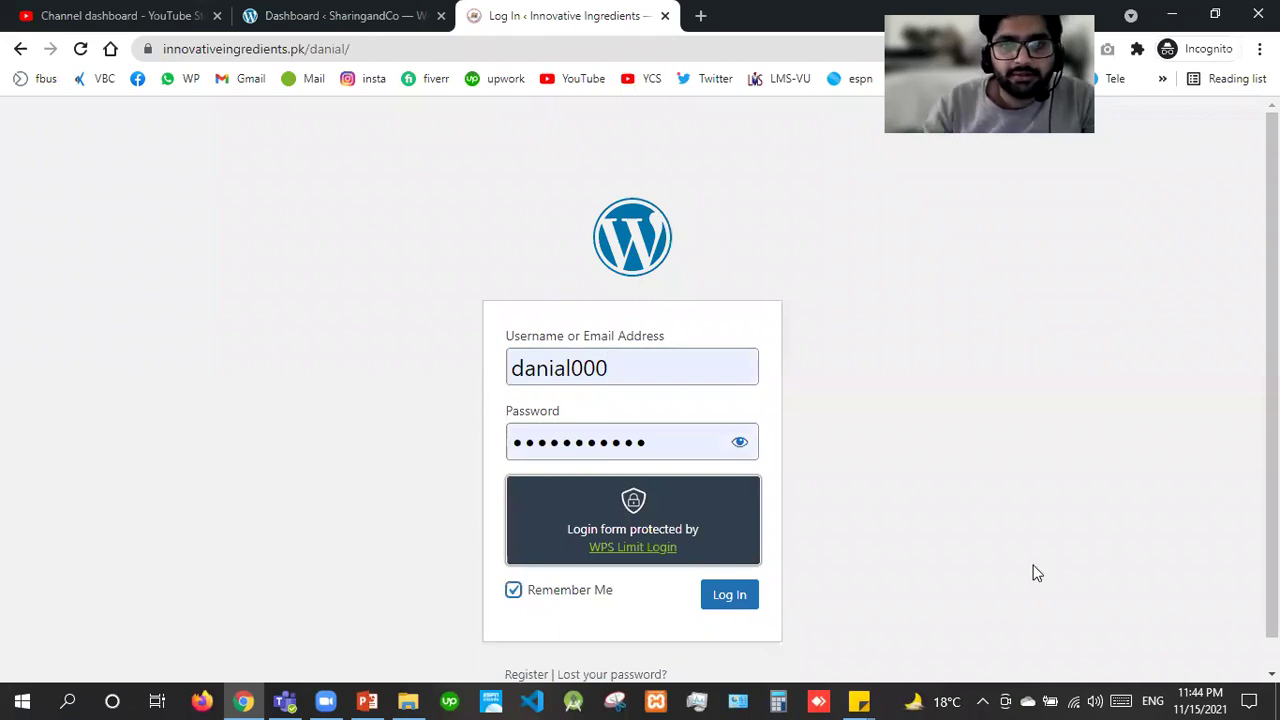
key(Tab)
key(Return)
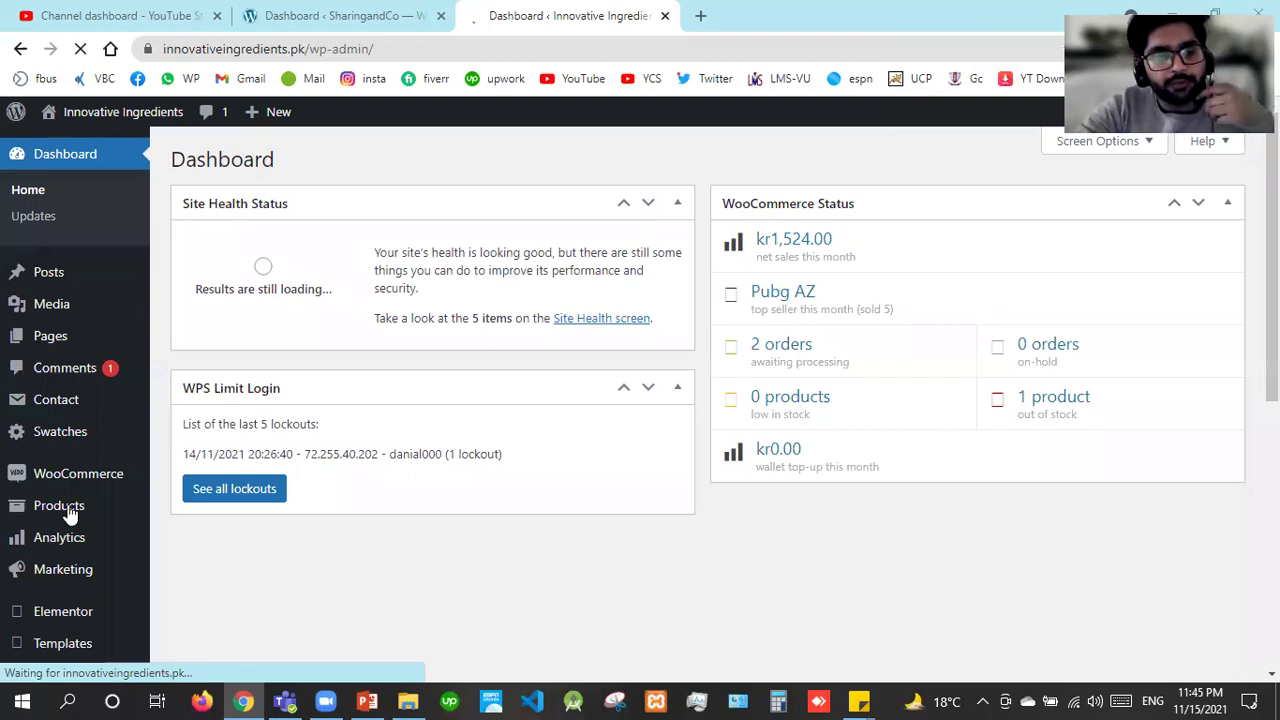
Glance at the lecture slides, then open Plugins > Add New and focus the plugin search box.
click(60, 506)
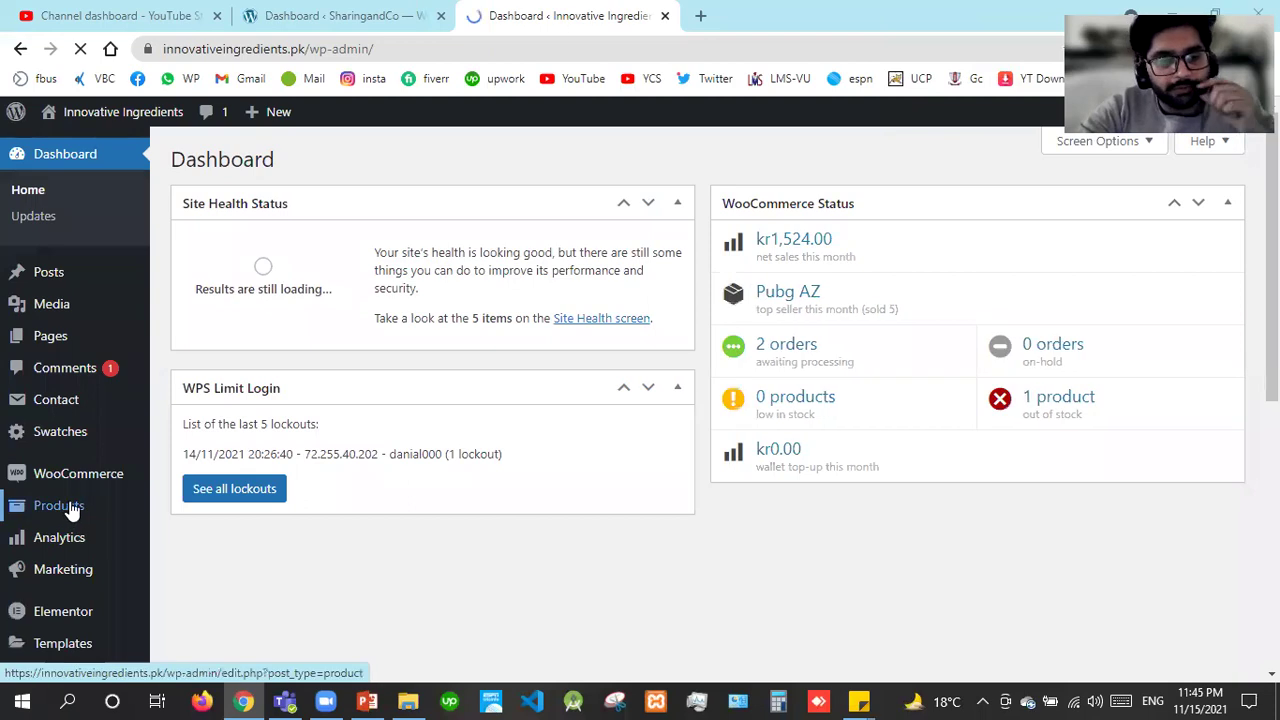
click(366, 698)
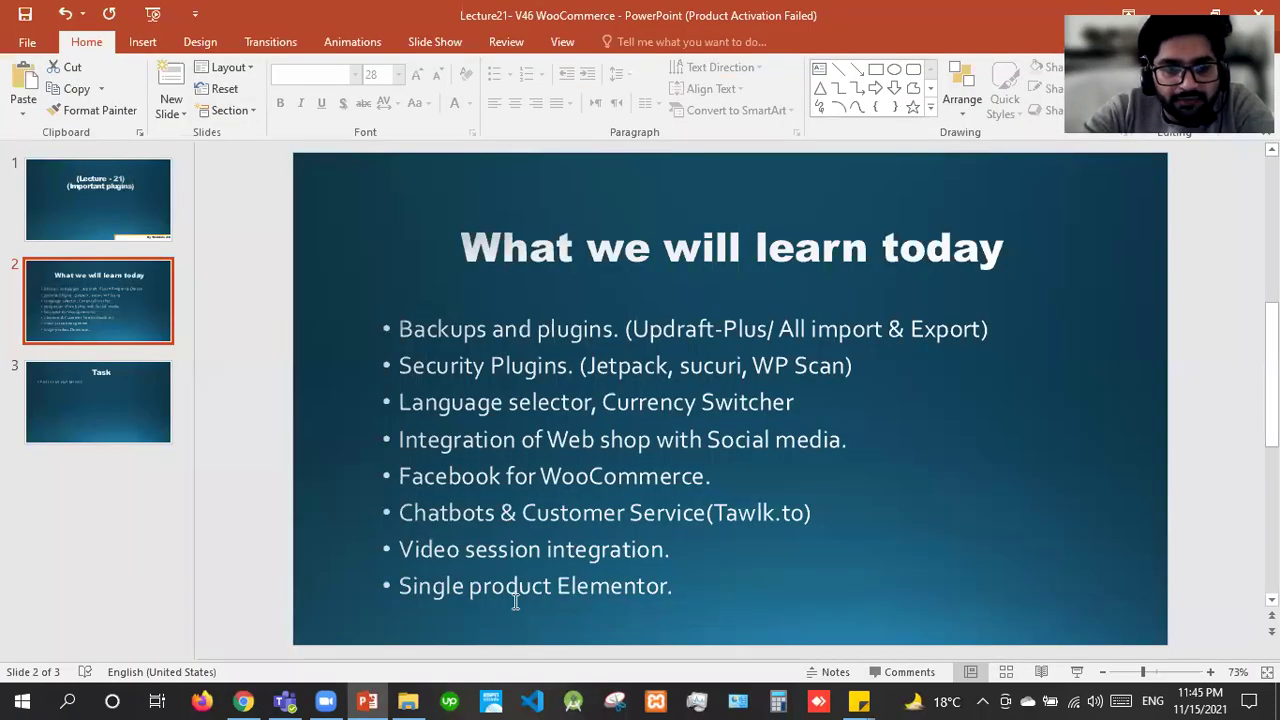
click(366, 698)
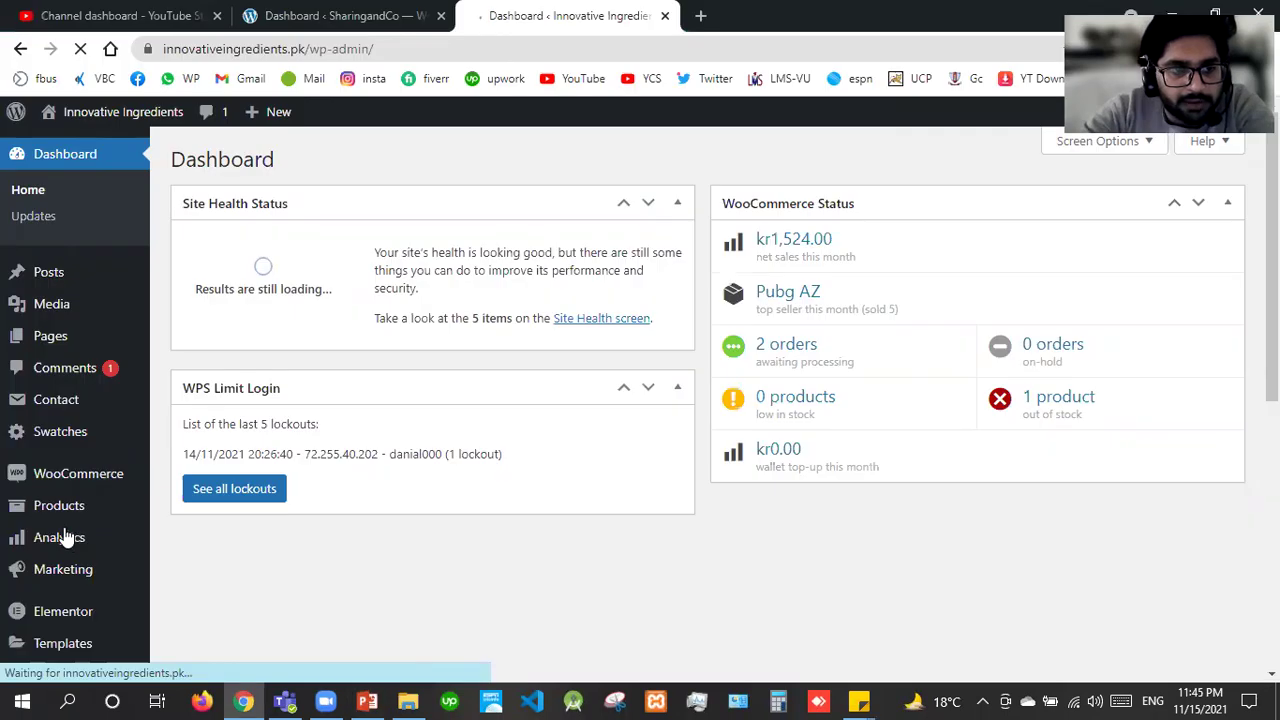
scroll(57, 560, down, 1)
scroll(57, 567, down, 1)
mouse_move(57, 567)
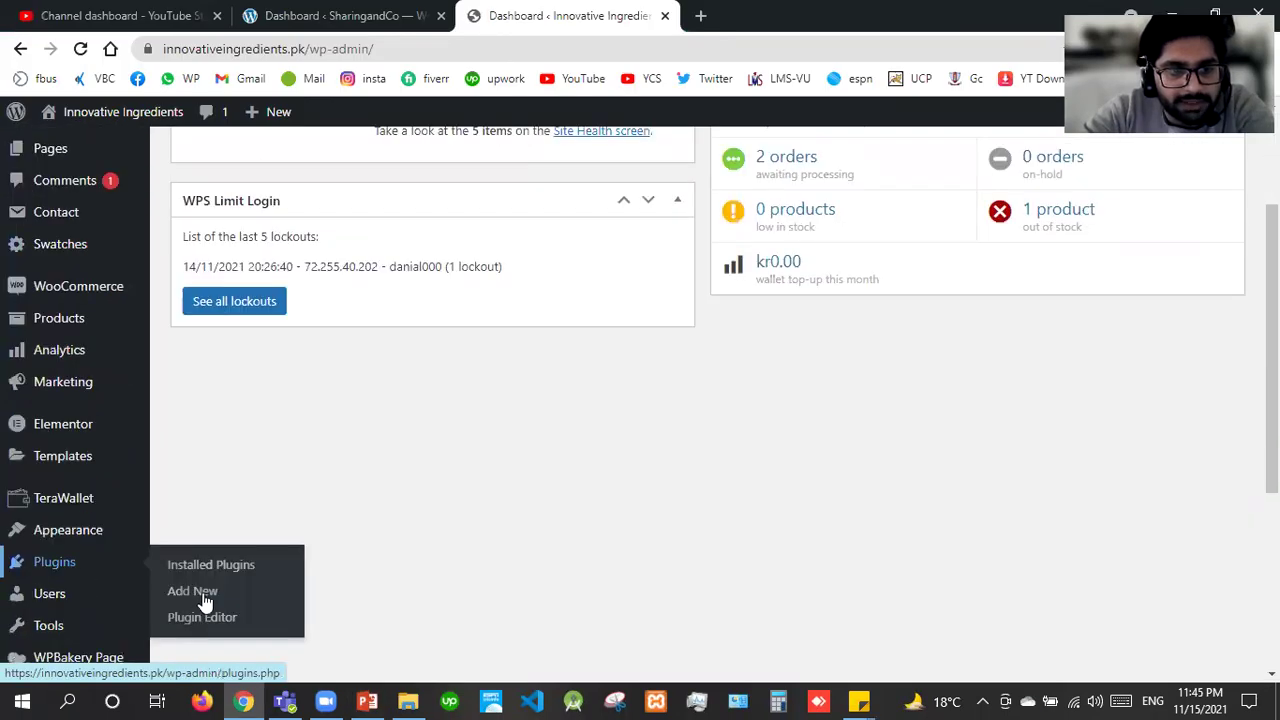
click(203, 594)
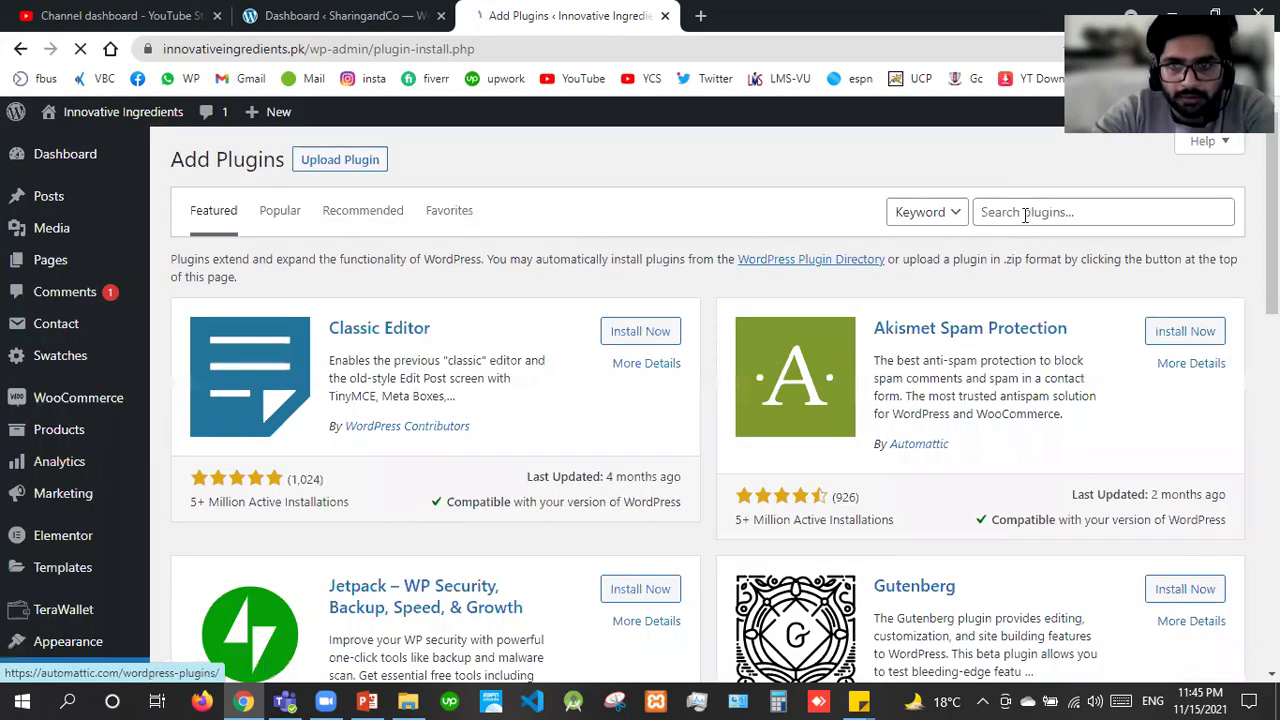
click(1025, 212)
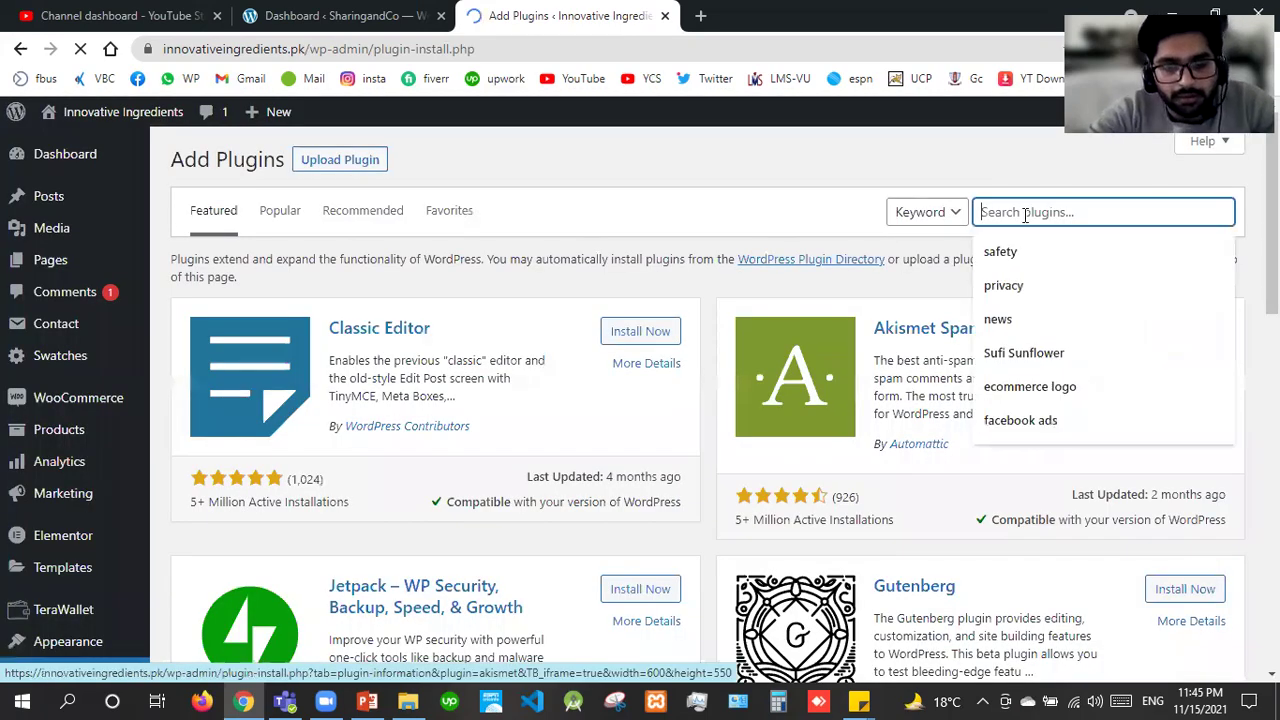
Search plugins for 'backup' and install UpdraftPlus WordPress Backup Plugin.
text(backup)
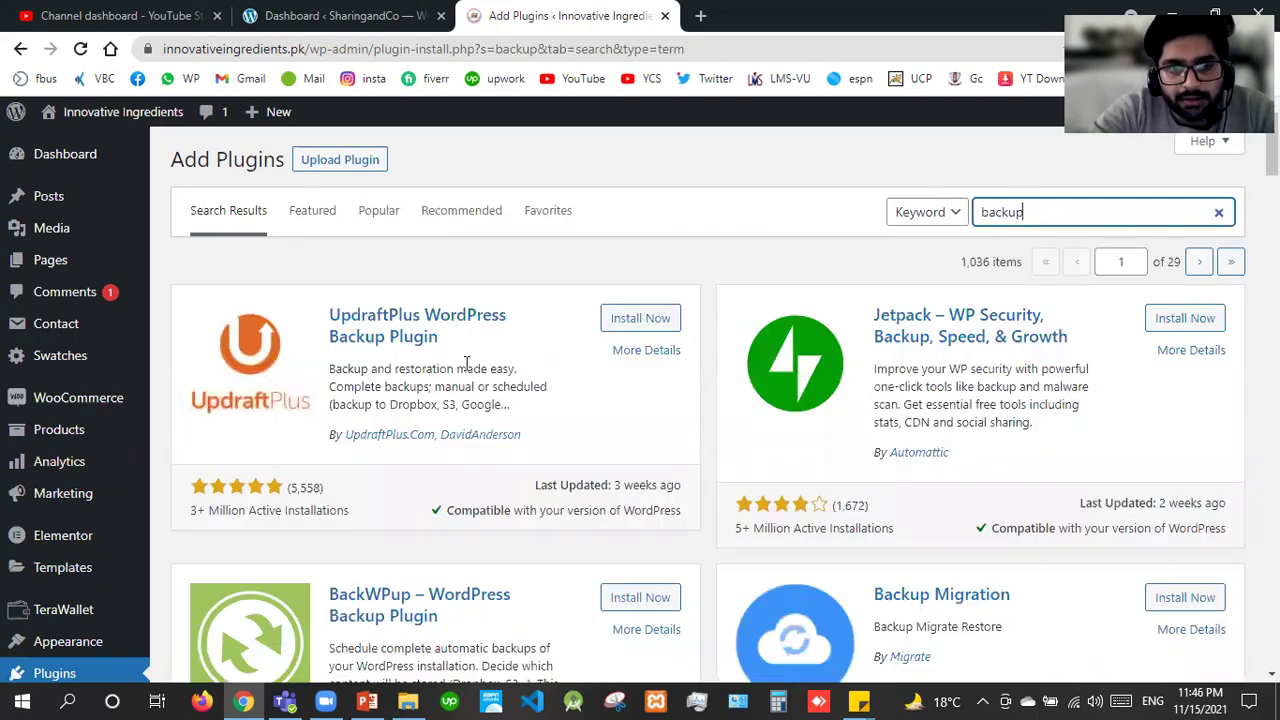
click(628, 322)
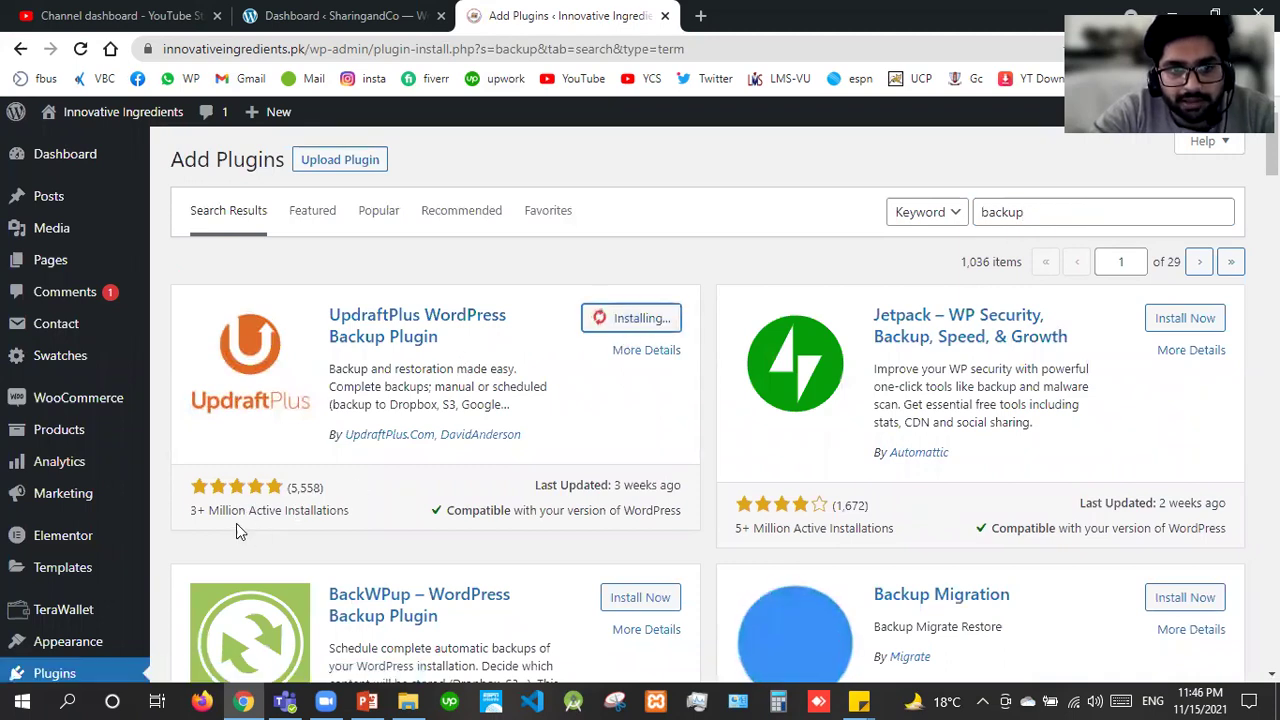
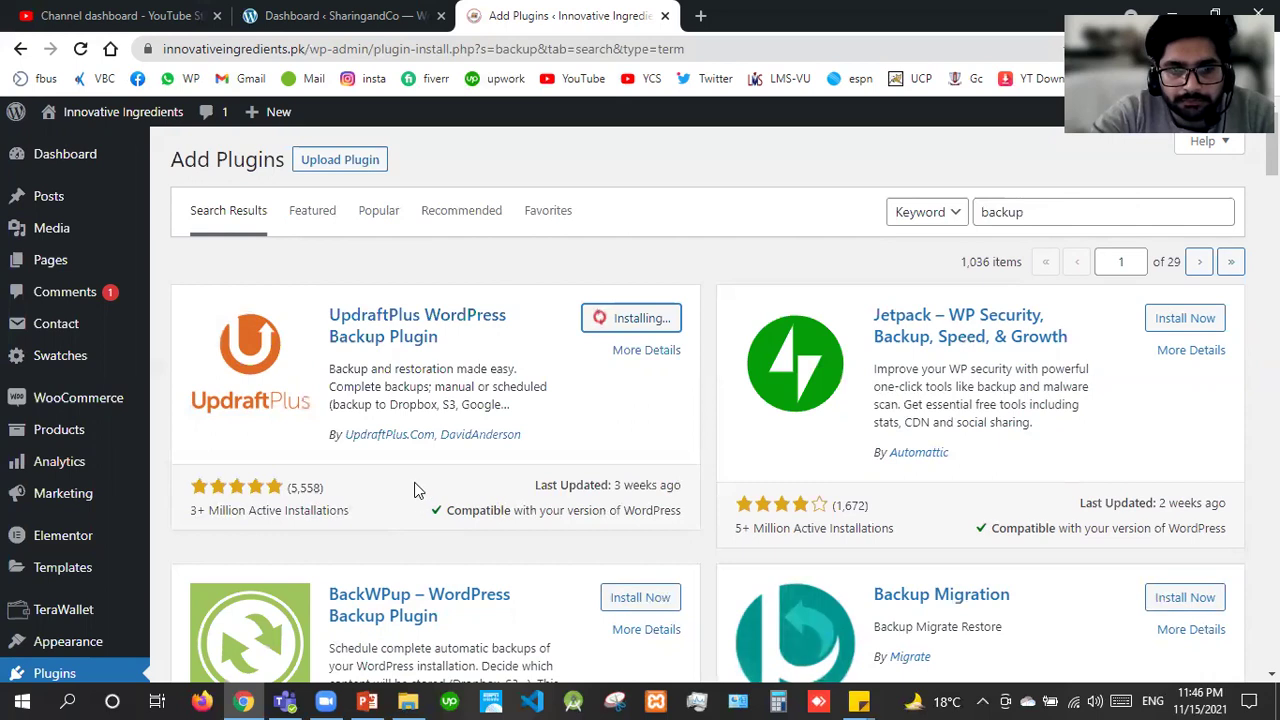
Search plugins for 'all import', then install and activate WP All Import.
scroll(415, 490, down, 1)
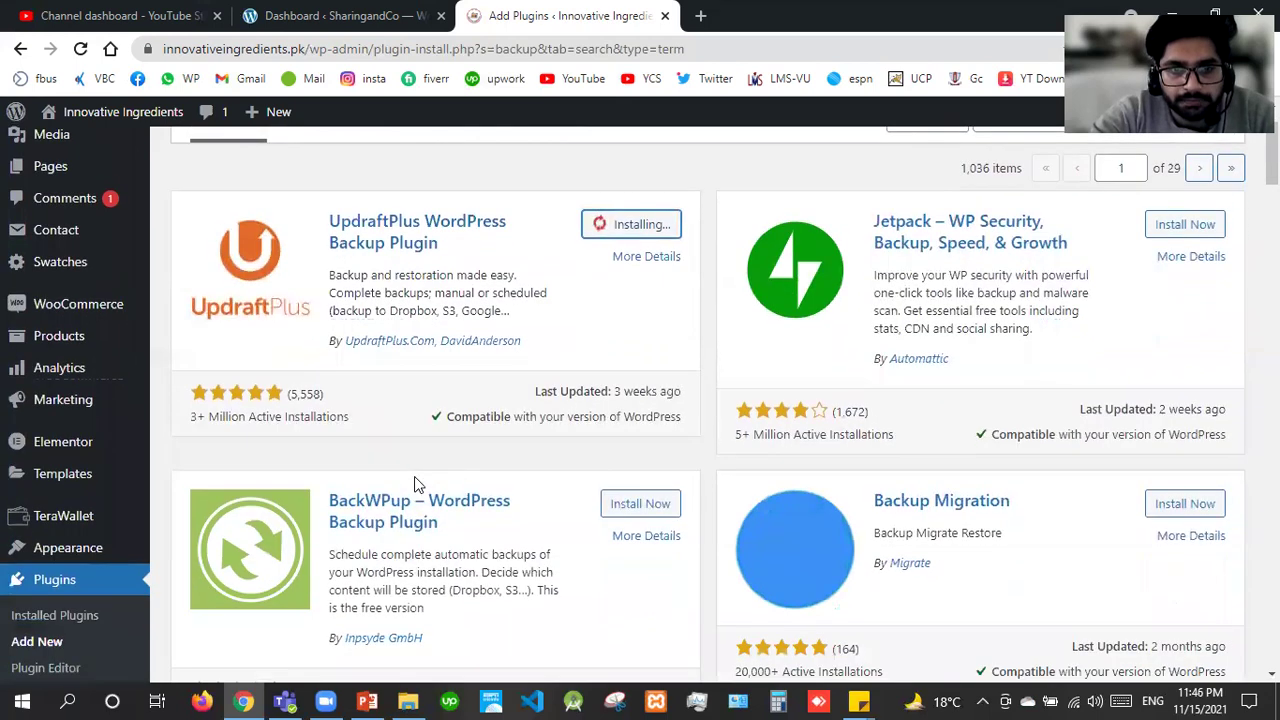
scroll(466, 620, up, 1)
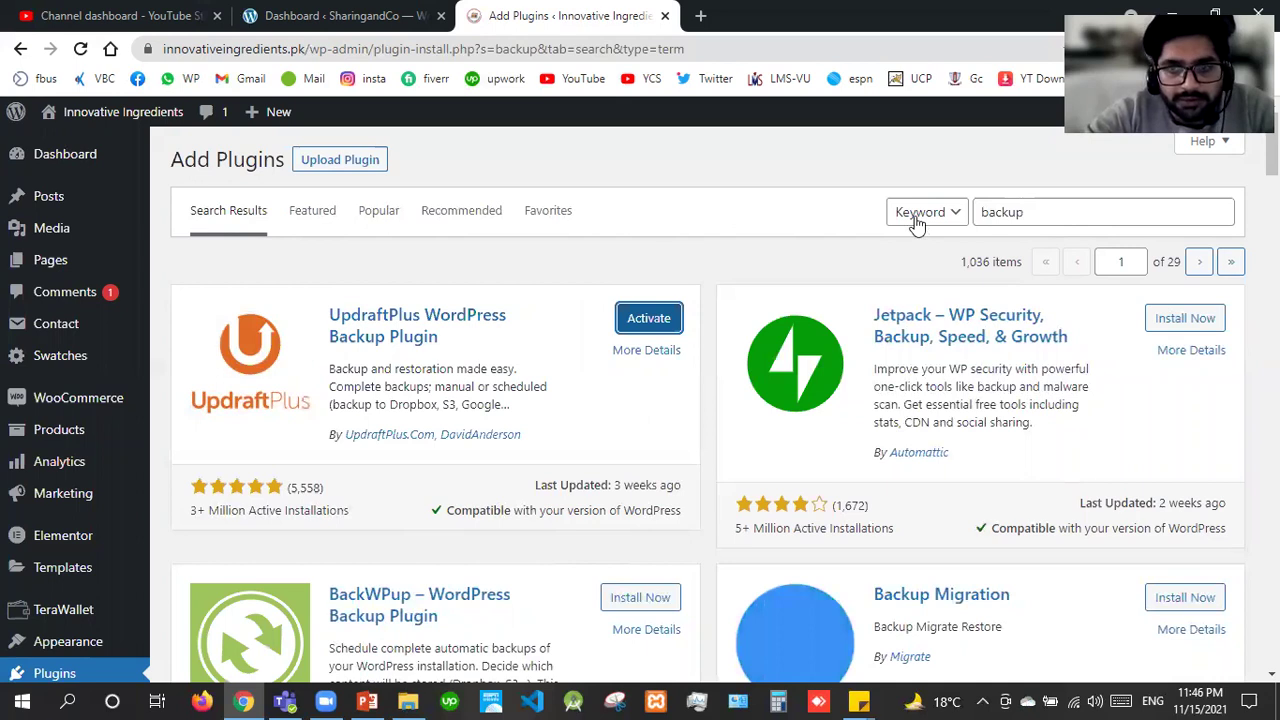
text(all im)
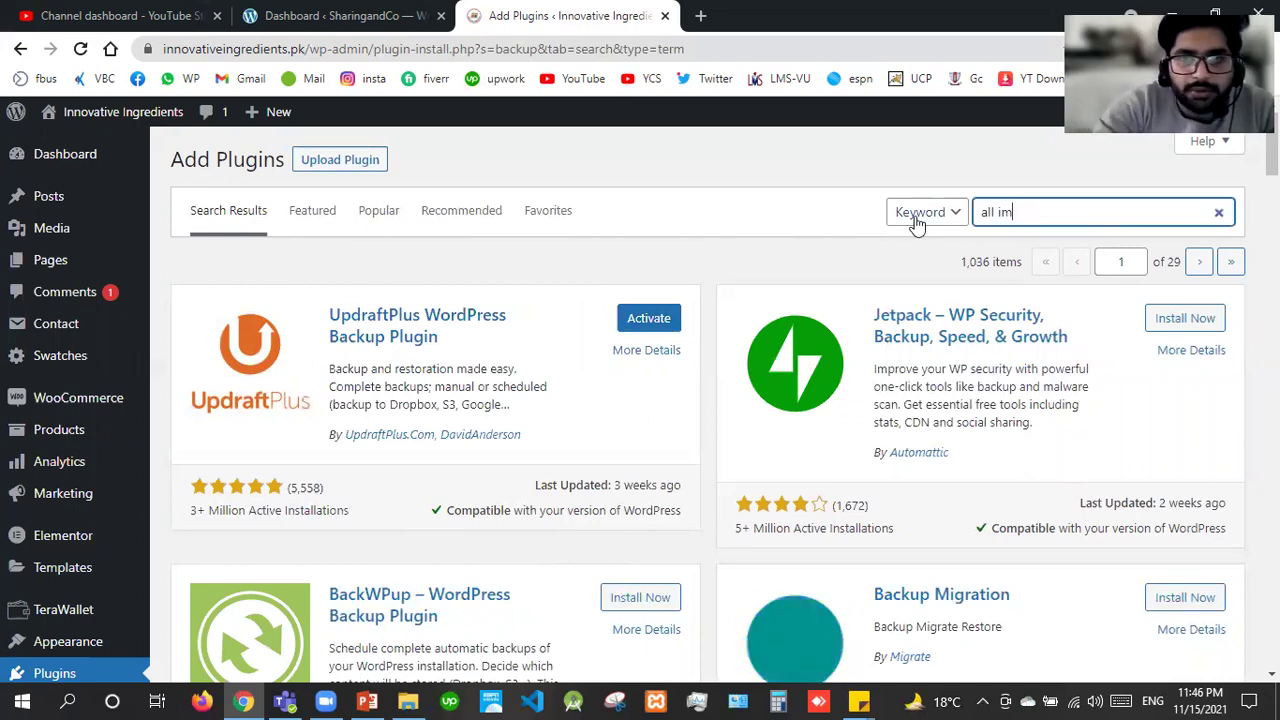
text(port)
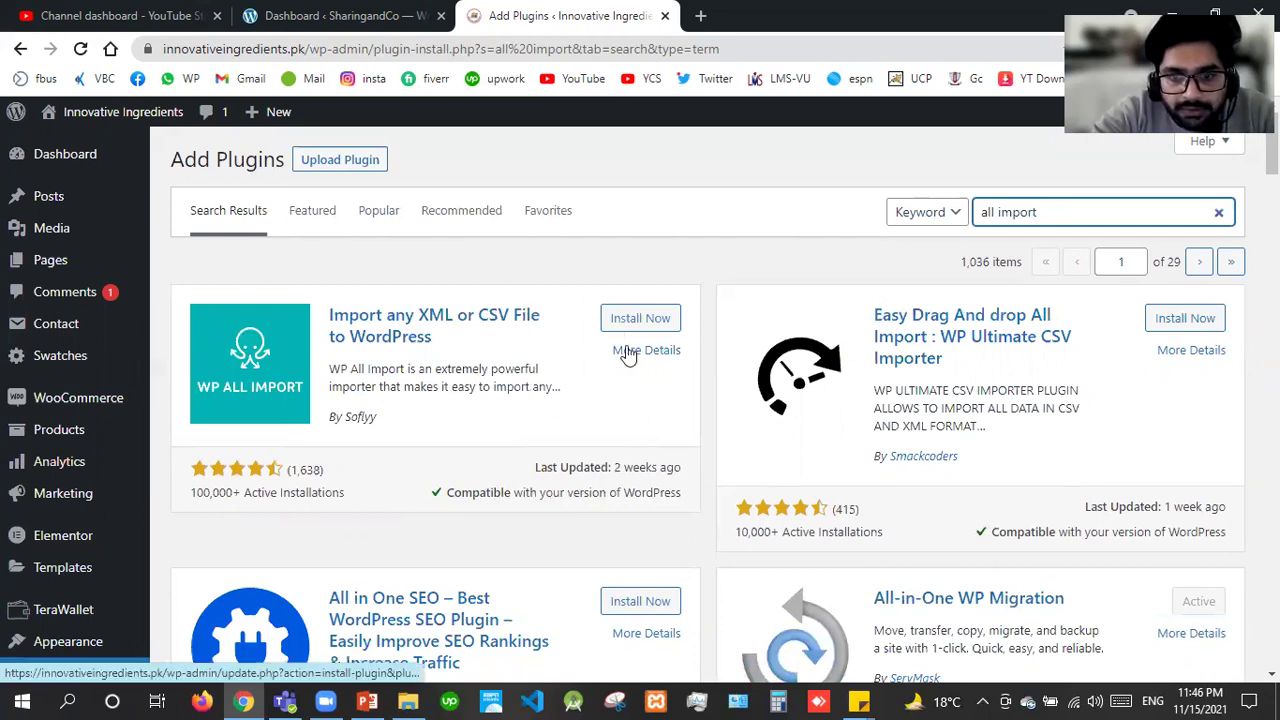
click(637, 475)
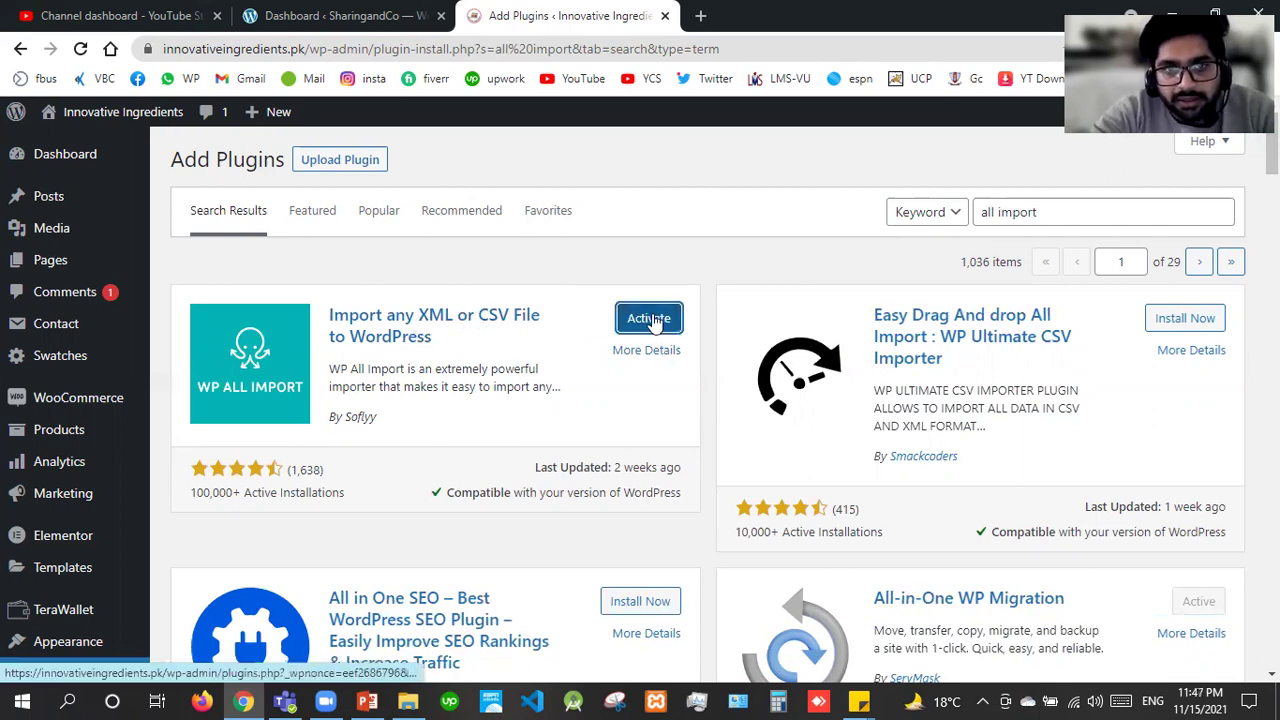
click(652, 319)
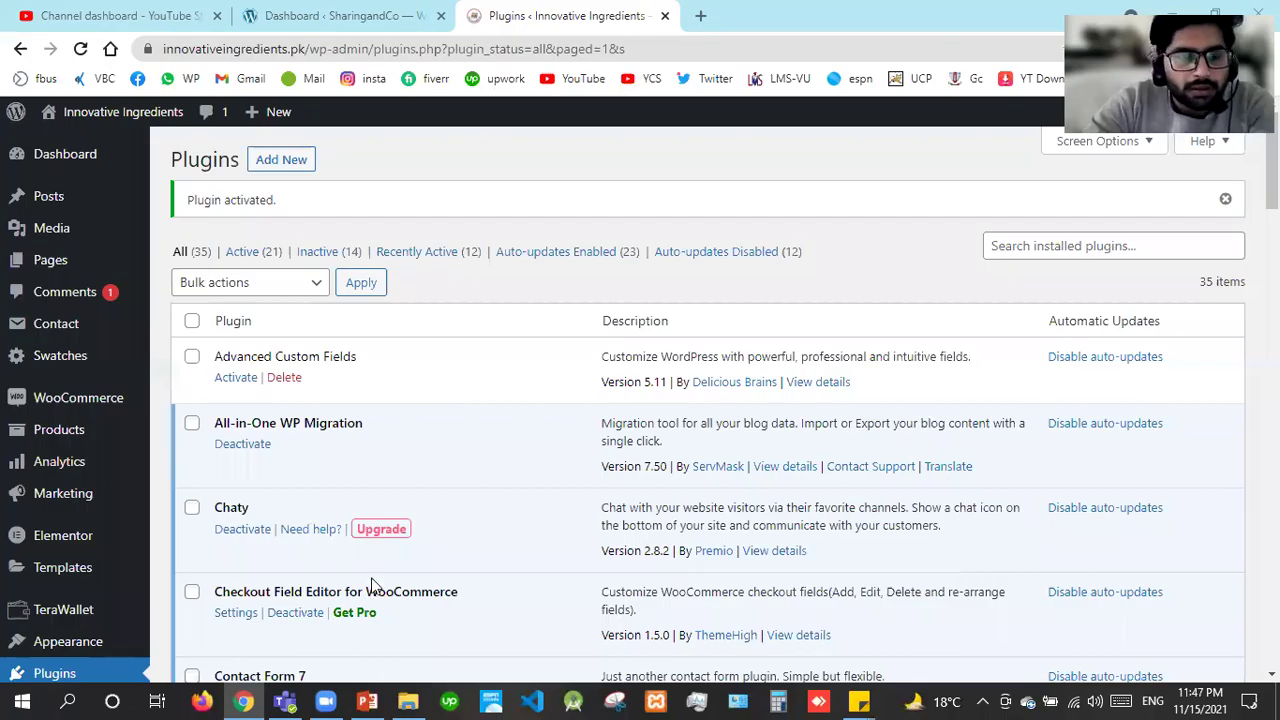
Activate the UpdraftPlus backup plugin and dismiss its welcome popup.
scroll(418, 386, down, 5)
scroll(418, 390, down, 10)
scroll(280, 475, down, 5)
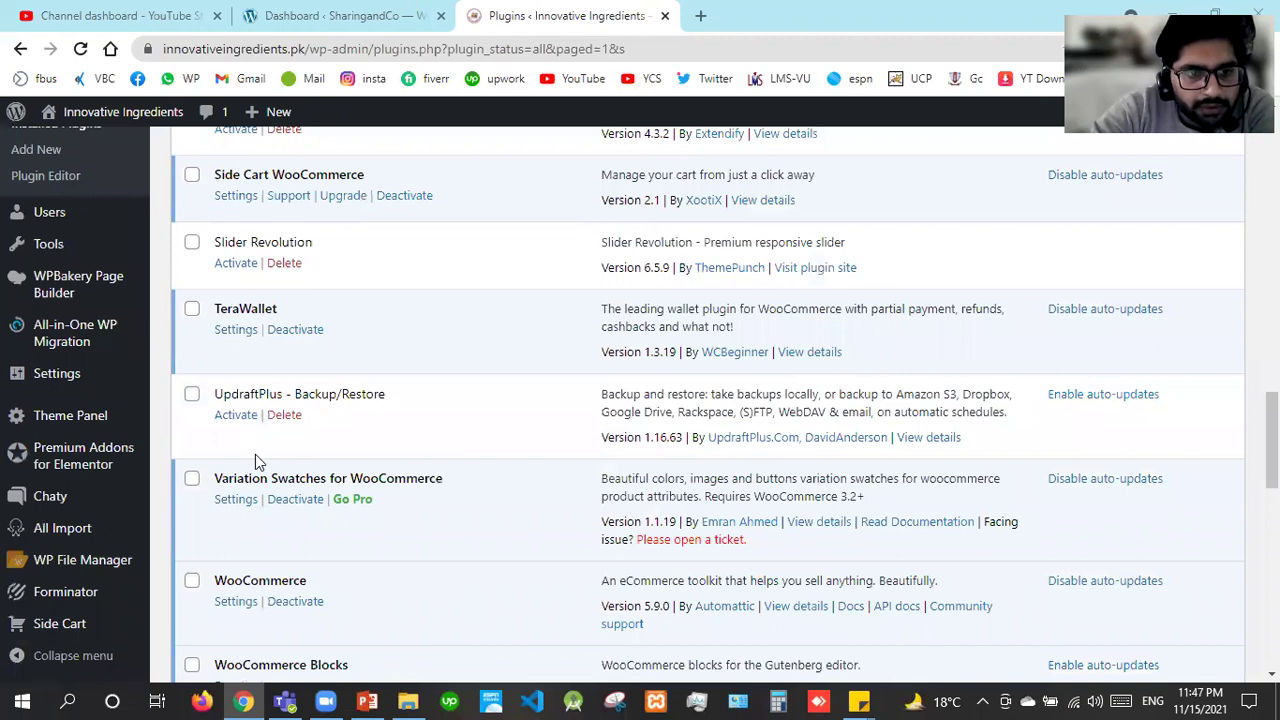
click(244, 409)
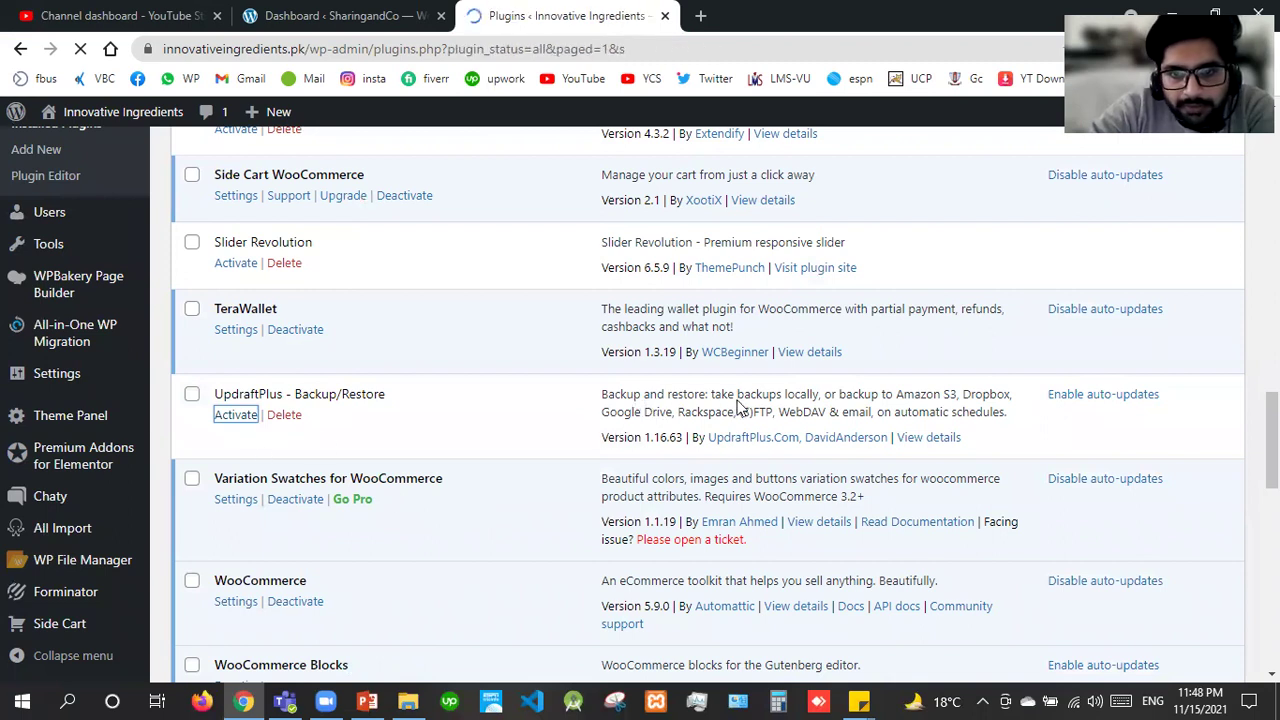
scroll(724, 465, down, 8)
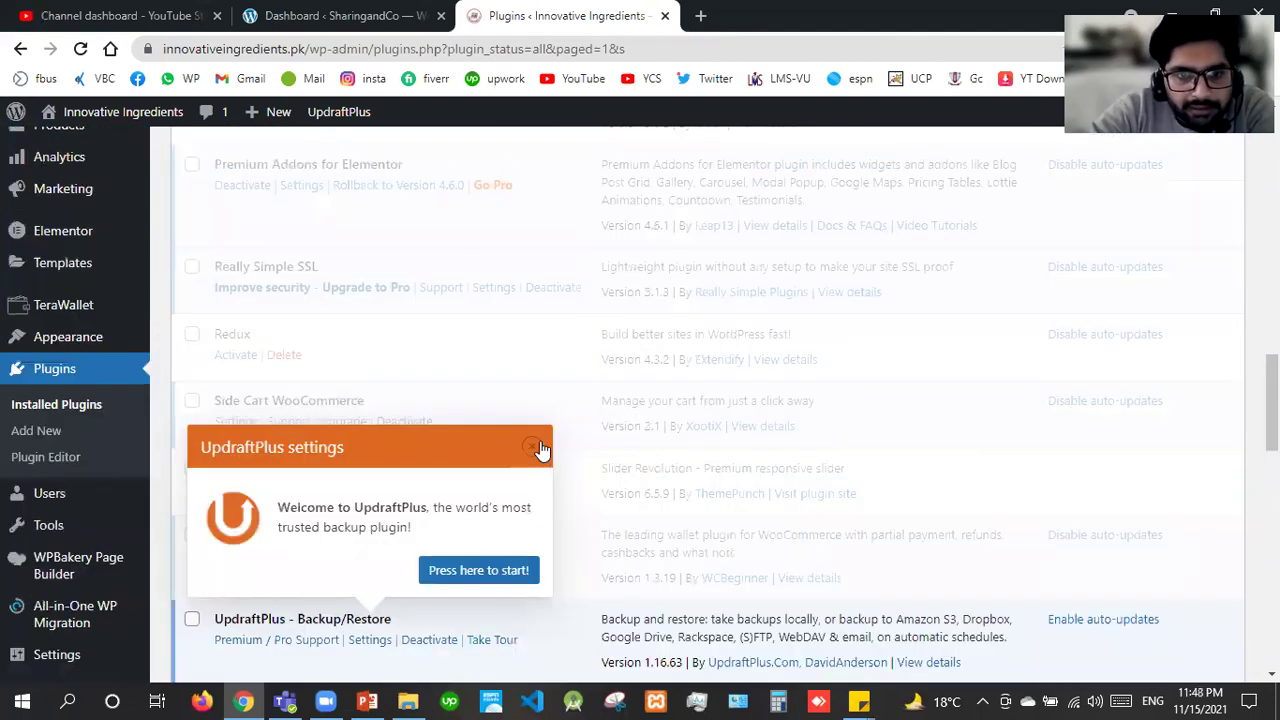
click(537, 449)
Enable auto-updates for UpdraftPlus and open its Settings page in a new tab.
scroll(718, 424, down, 2)
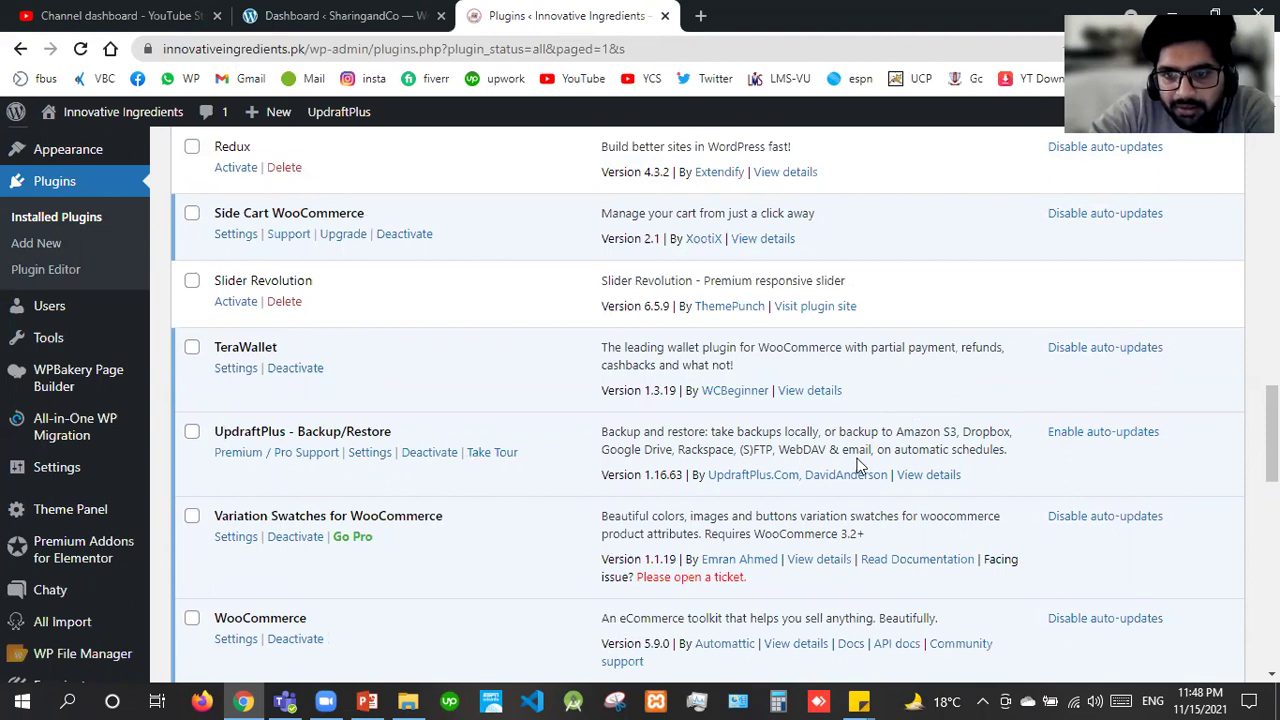
click(1083, 438)
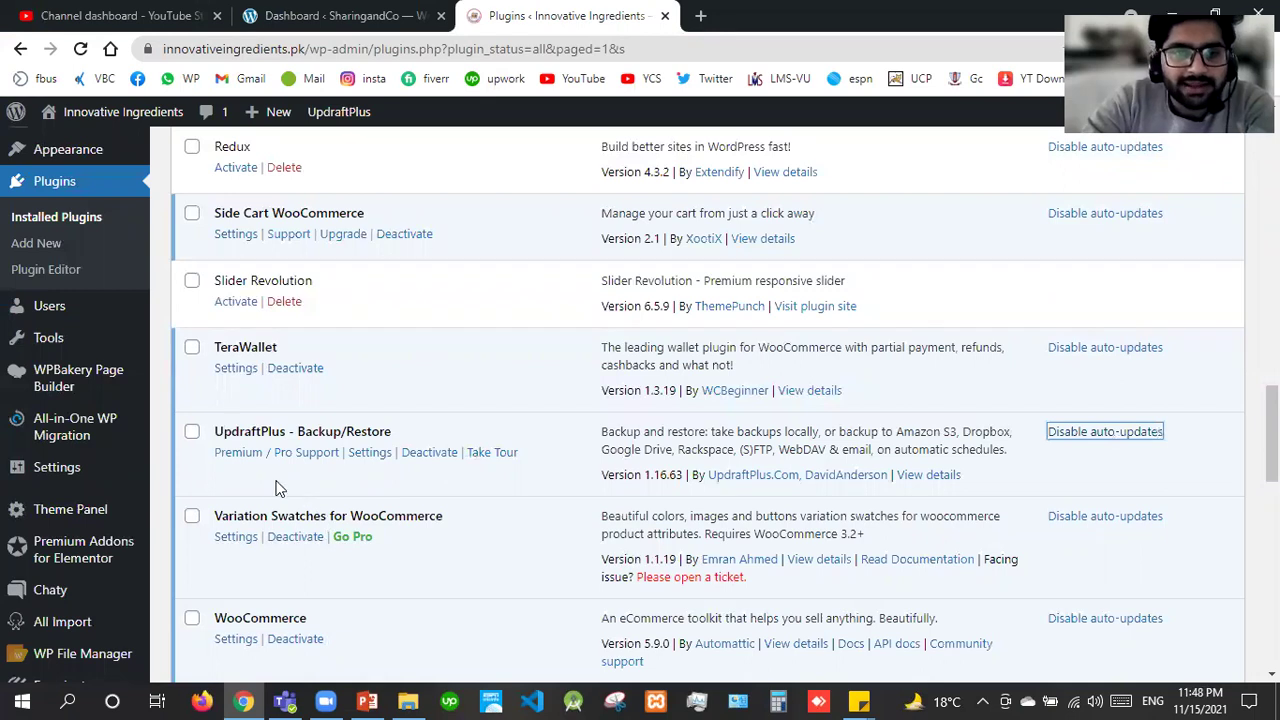
right_click(355, 462)
click(391, 475)
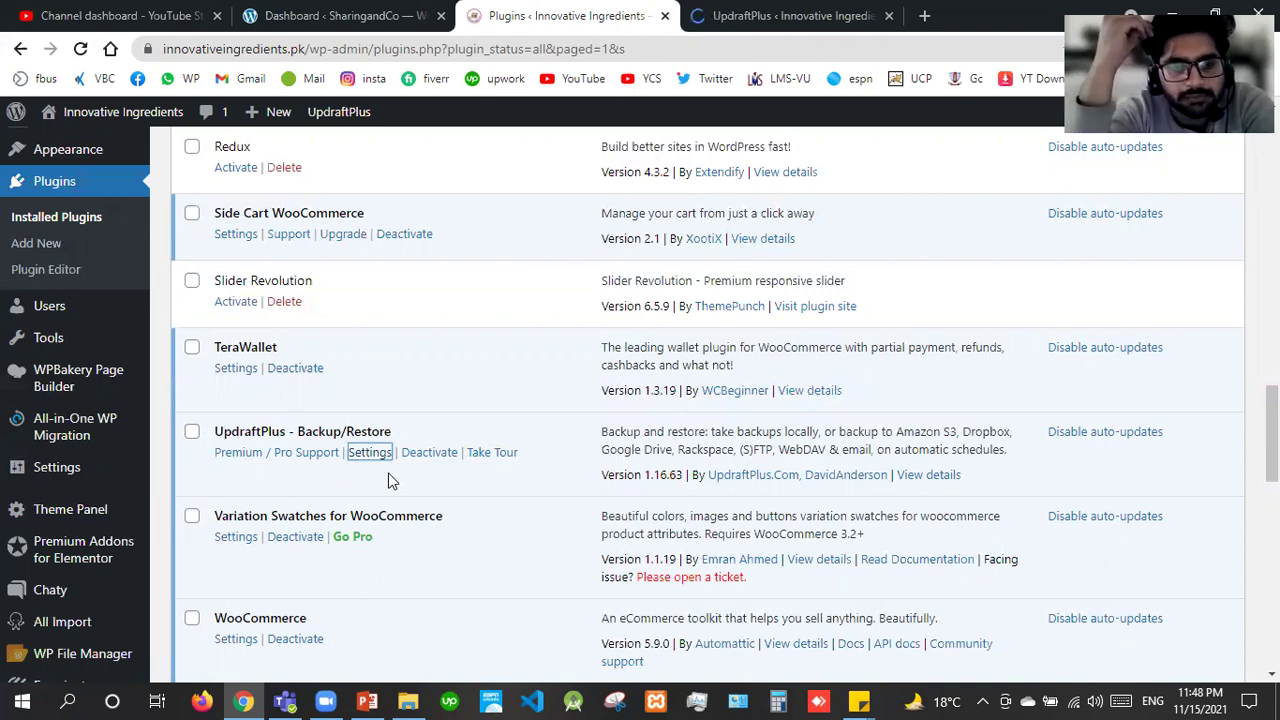
Start an UpdraftPlus database-and-files backup that can only be deleted manually.
click(838, 8)
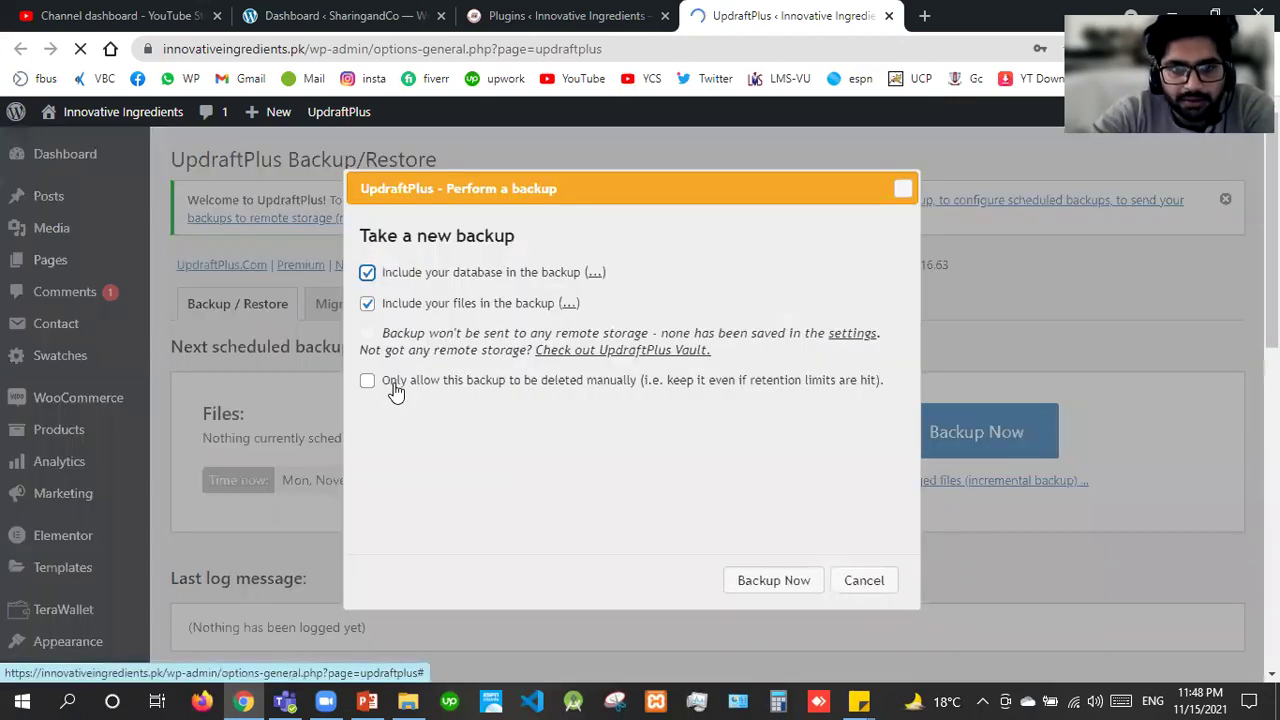
click(395, 388)
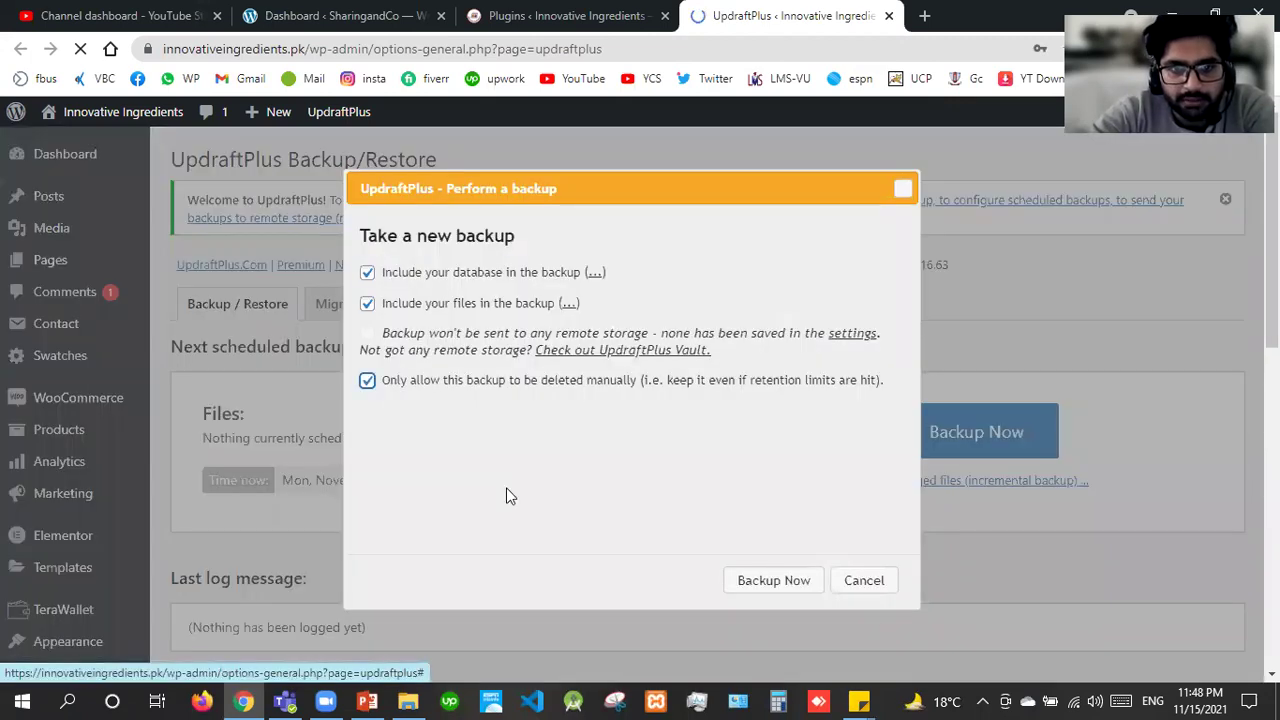
click(793, 580)
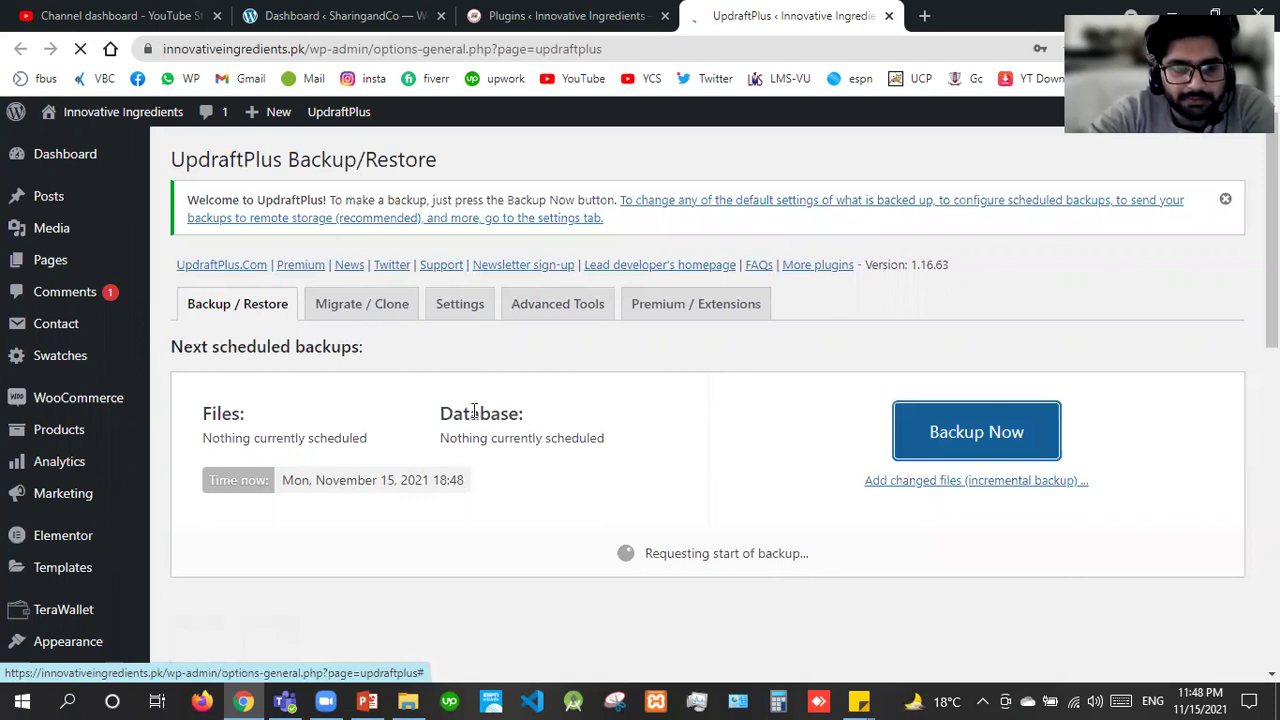
Scroll through the UpdraftPlus page to follow the running backup's progress.
drag(356, 479, 290, 481)
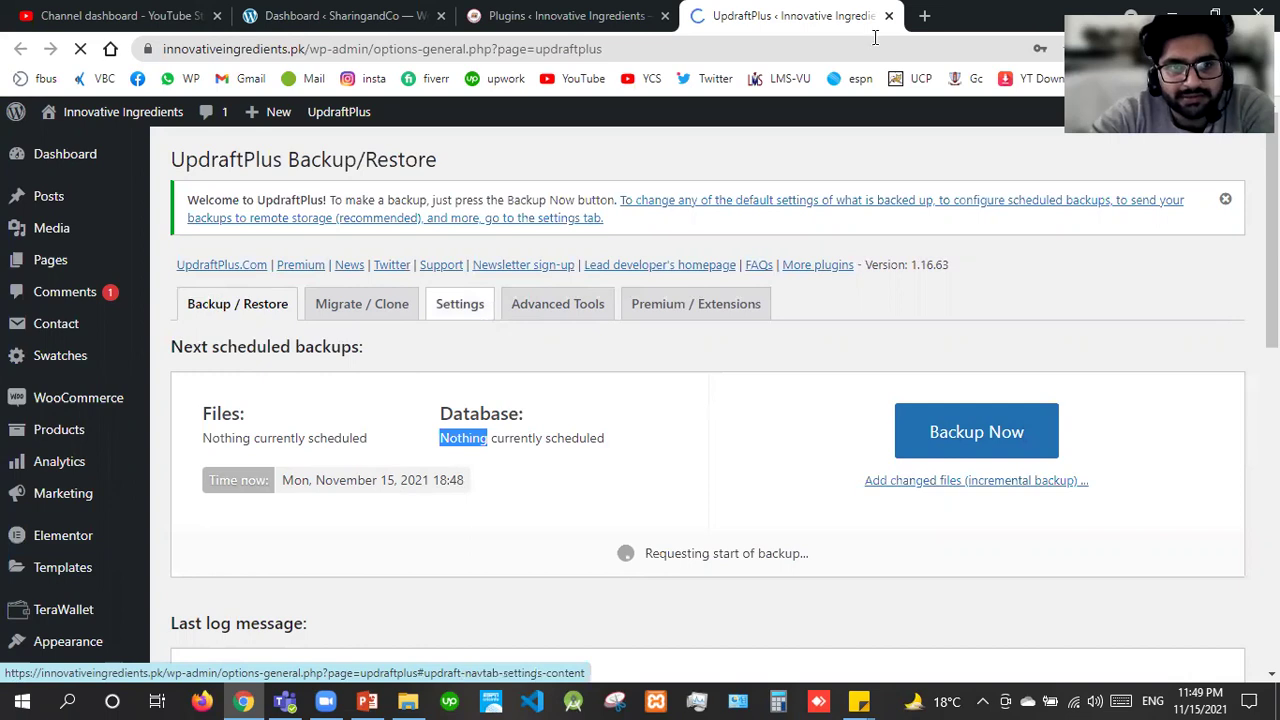
scroll(266, 563, down, 3)
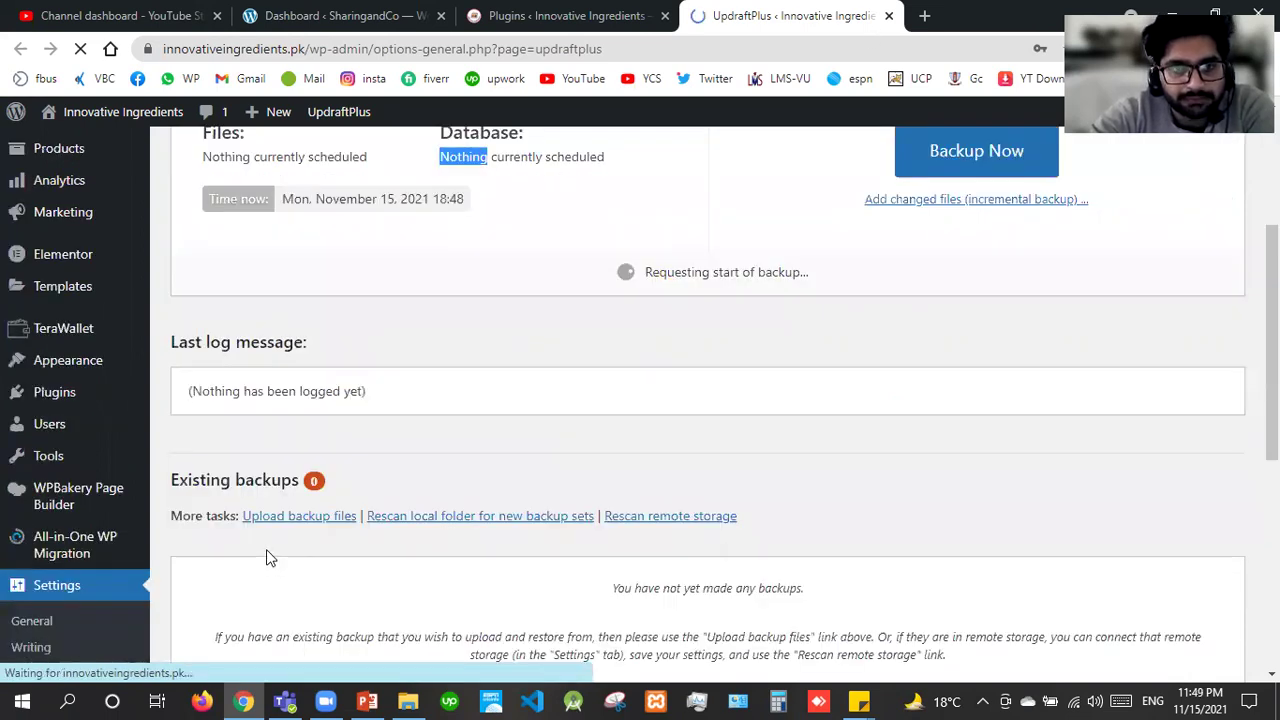
scroll(266, 549, up, 1)
scroll(290, 545, up, 1)
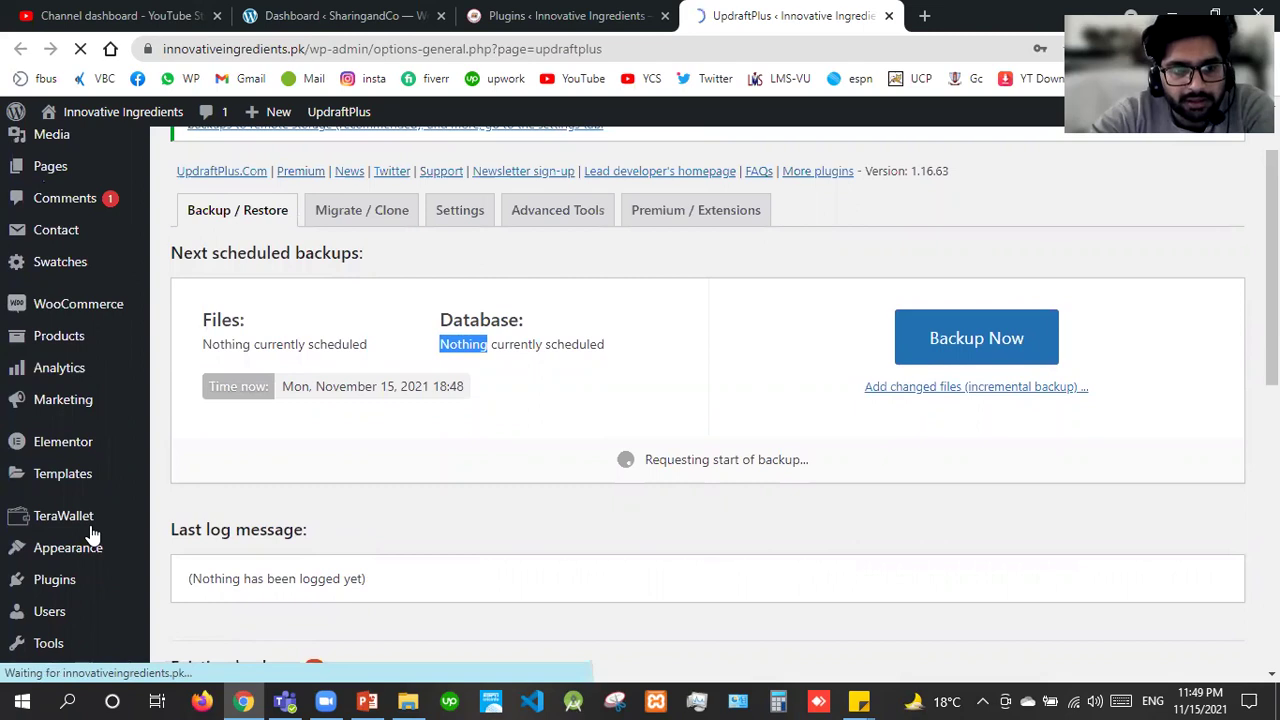
scroll(80, 560, down, 2)
scroll(66, 520, down, 4)
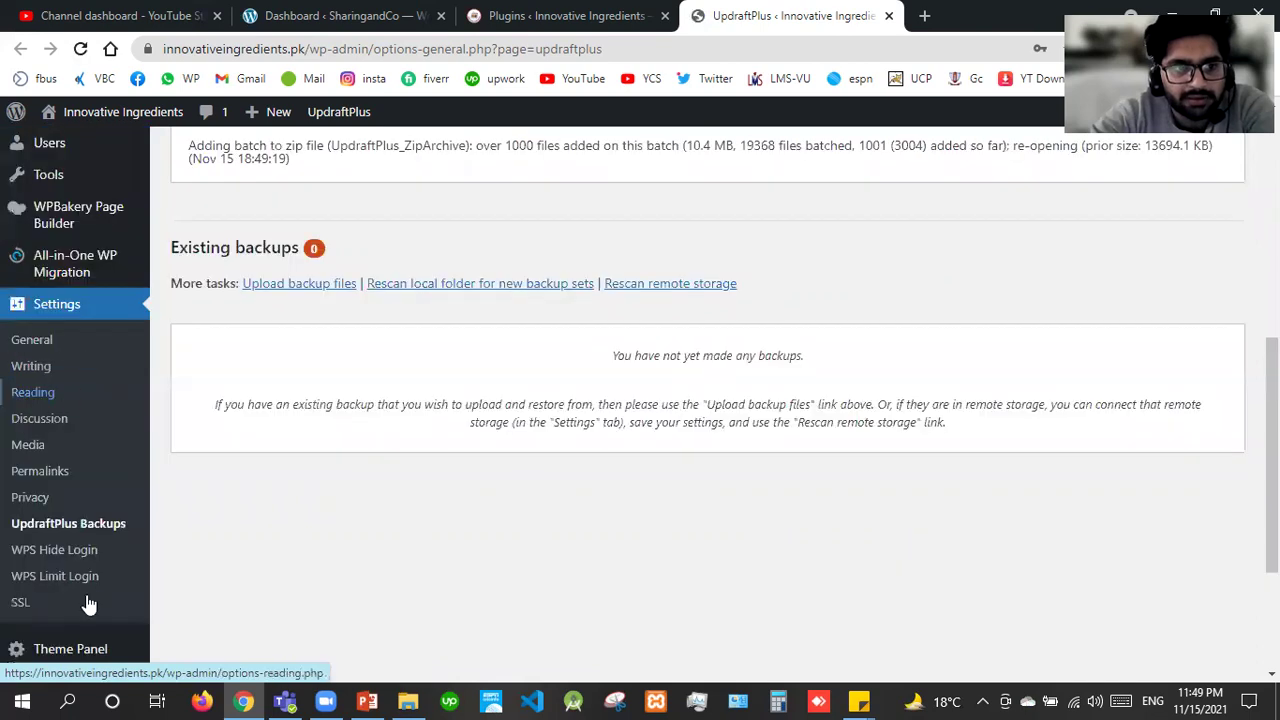
scroll(86, 610, up, 1)
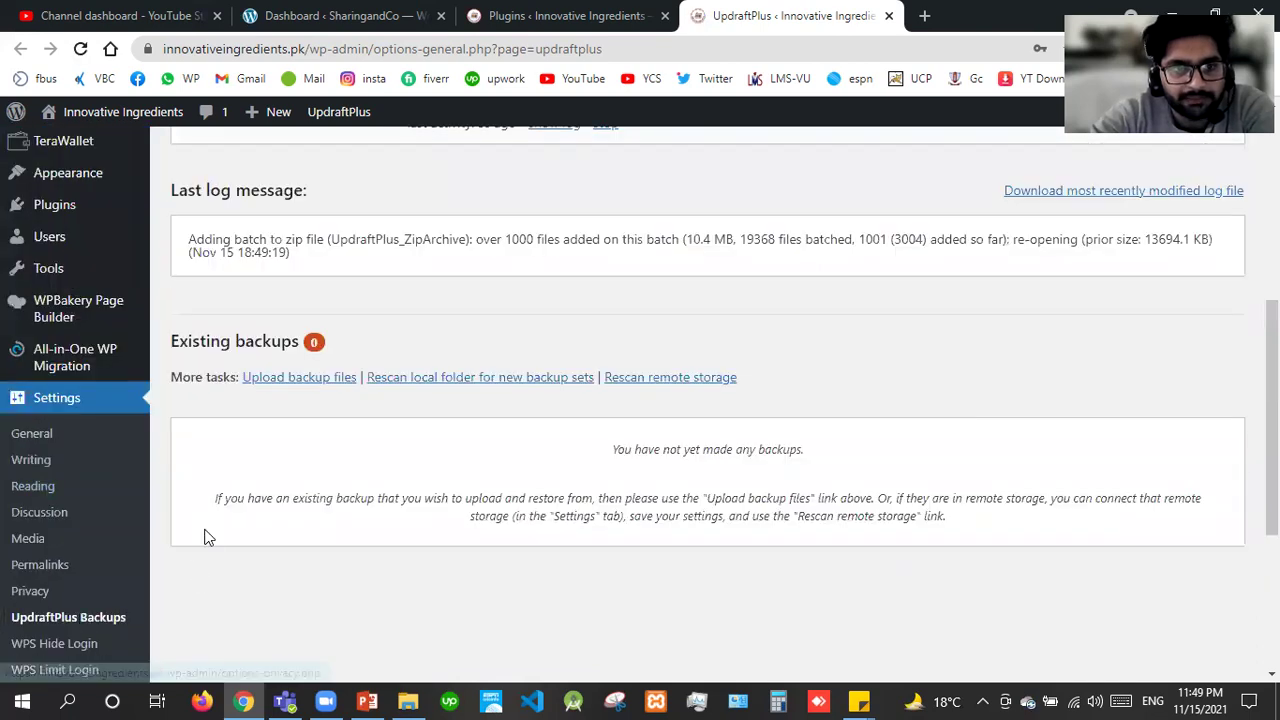
scroll(628, 410, up, 5)
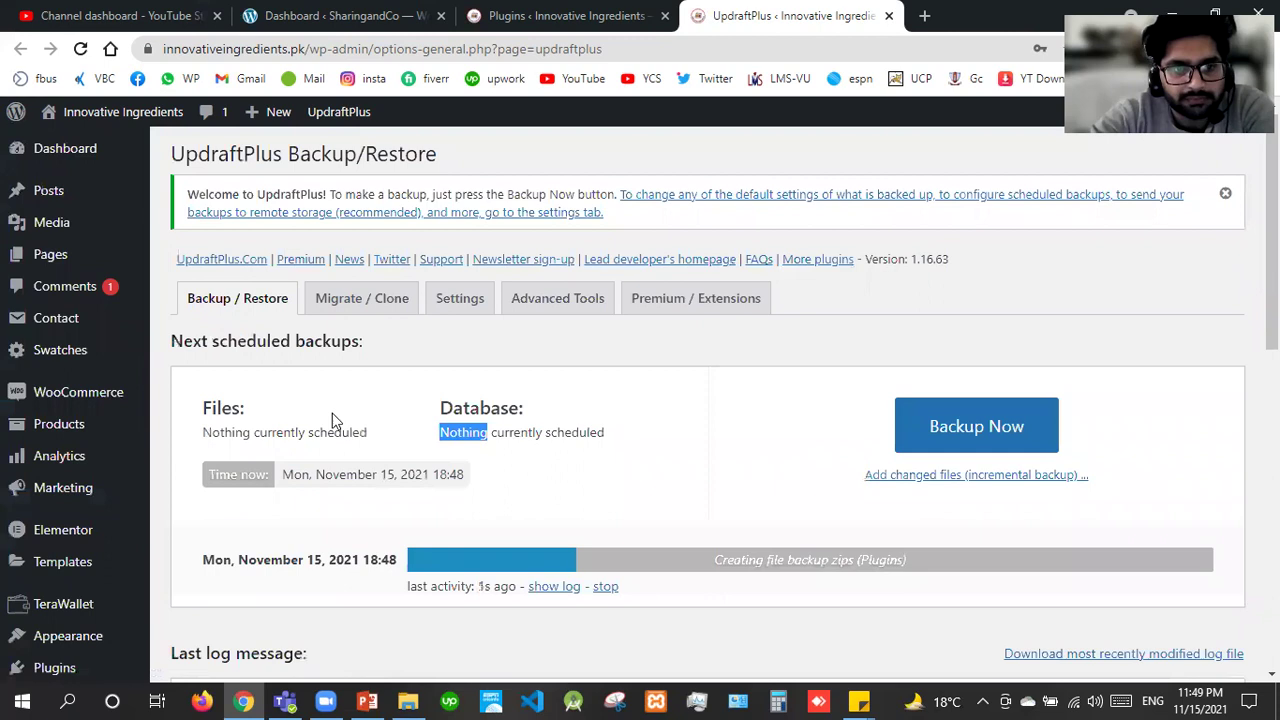
scroll(500, 412, down, 2)
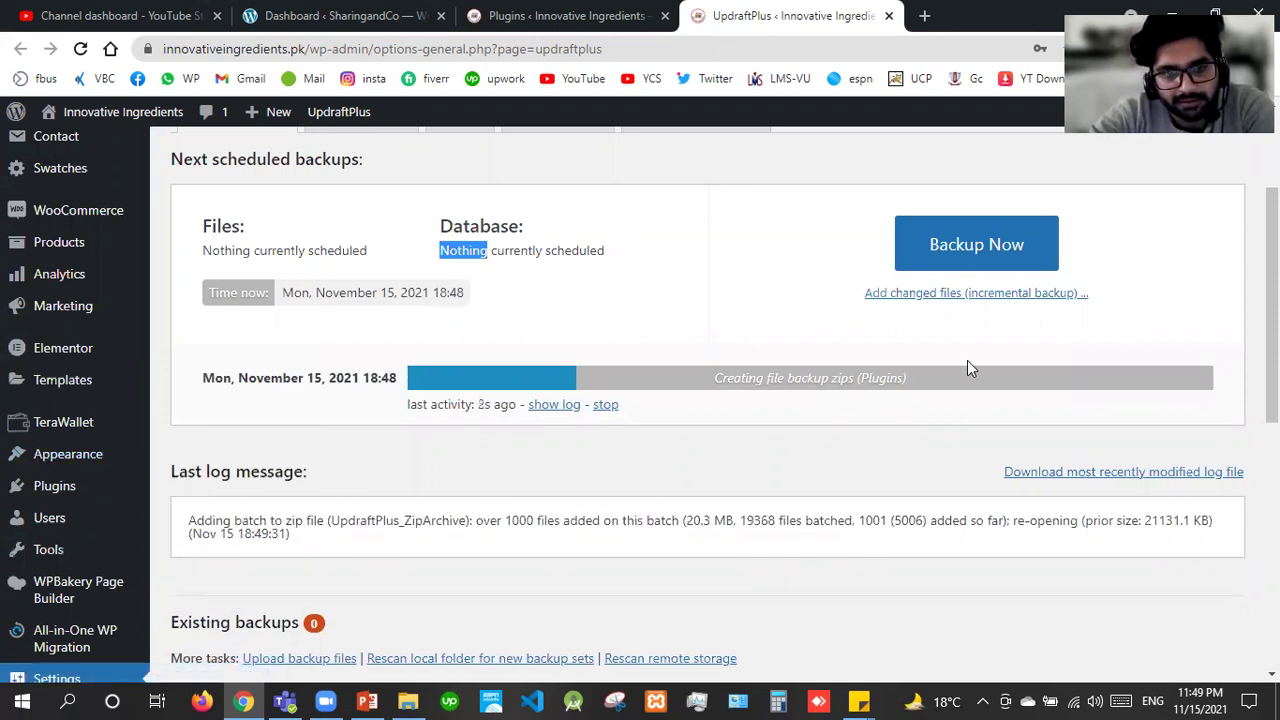
mouse_move(150, 552)
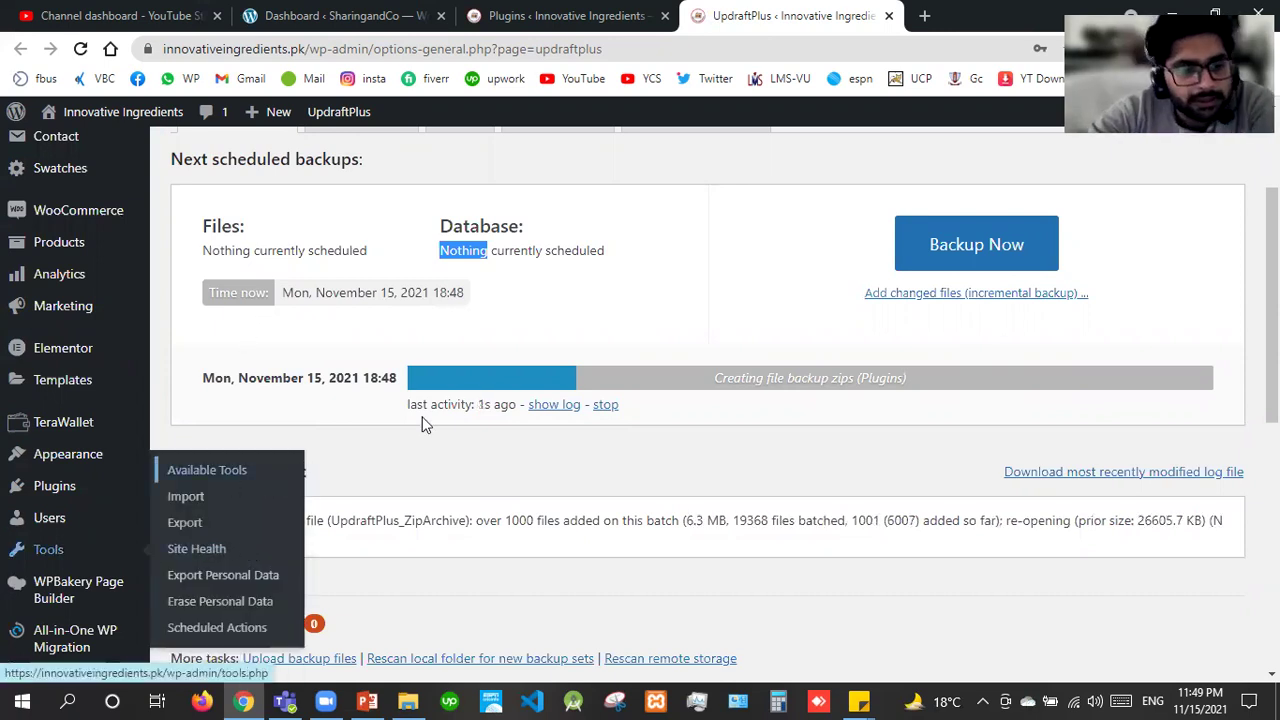
scroll(123, 500, down, 5)
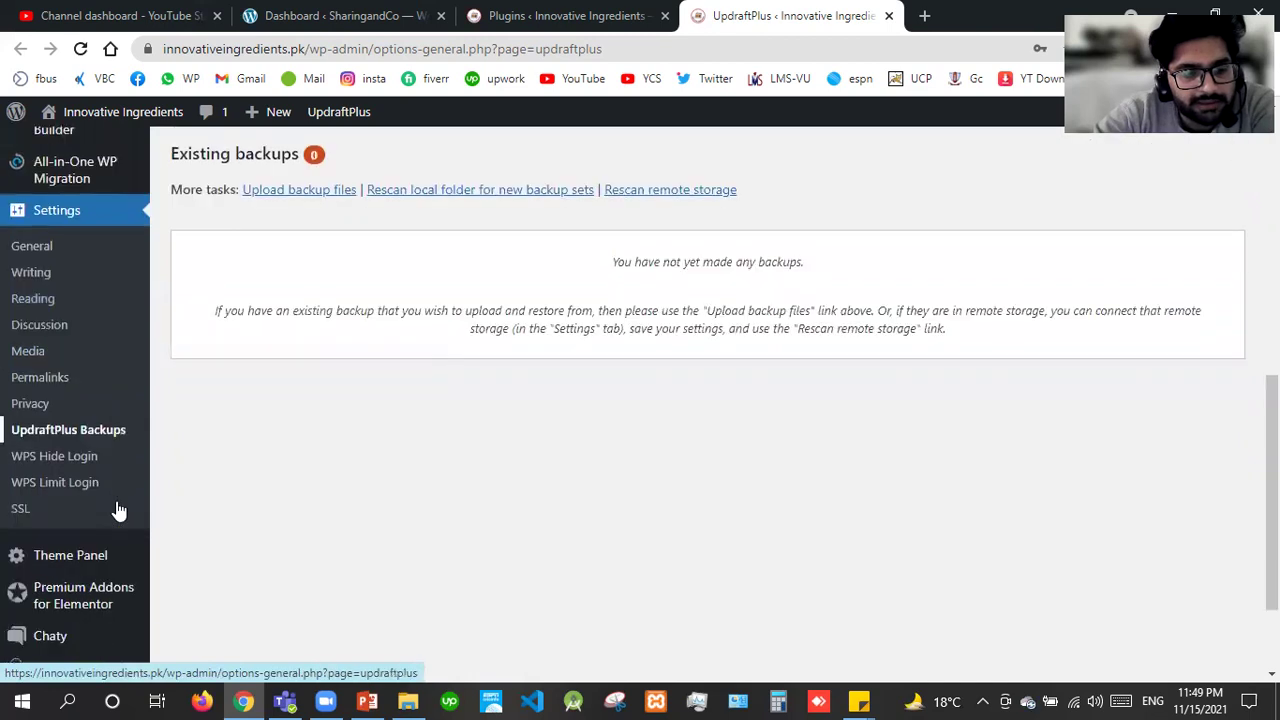
Back in the browser, open All Import > New Import from the admin sidebar.
click(366, 700)
key(alt+Tab)
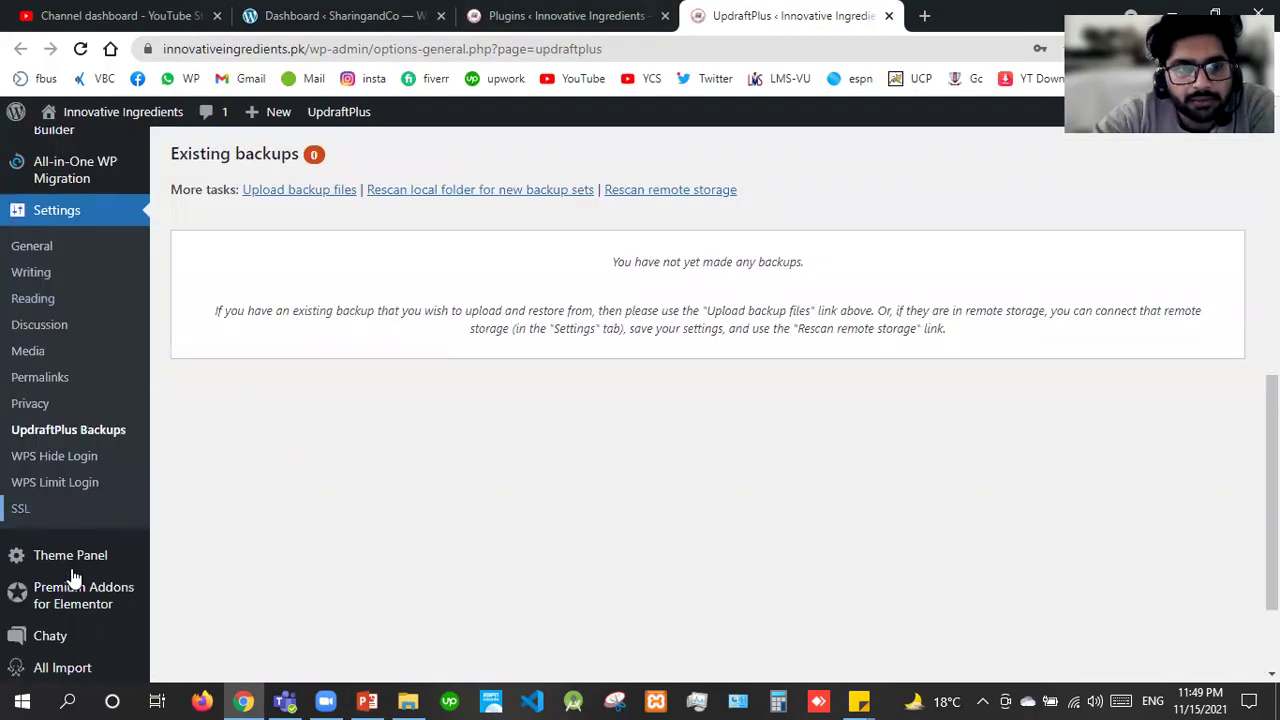
scroll(65, 600, down, 1)
scroll(65, 600, down, 1)
mouse_move(57, 528)
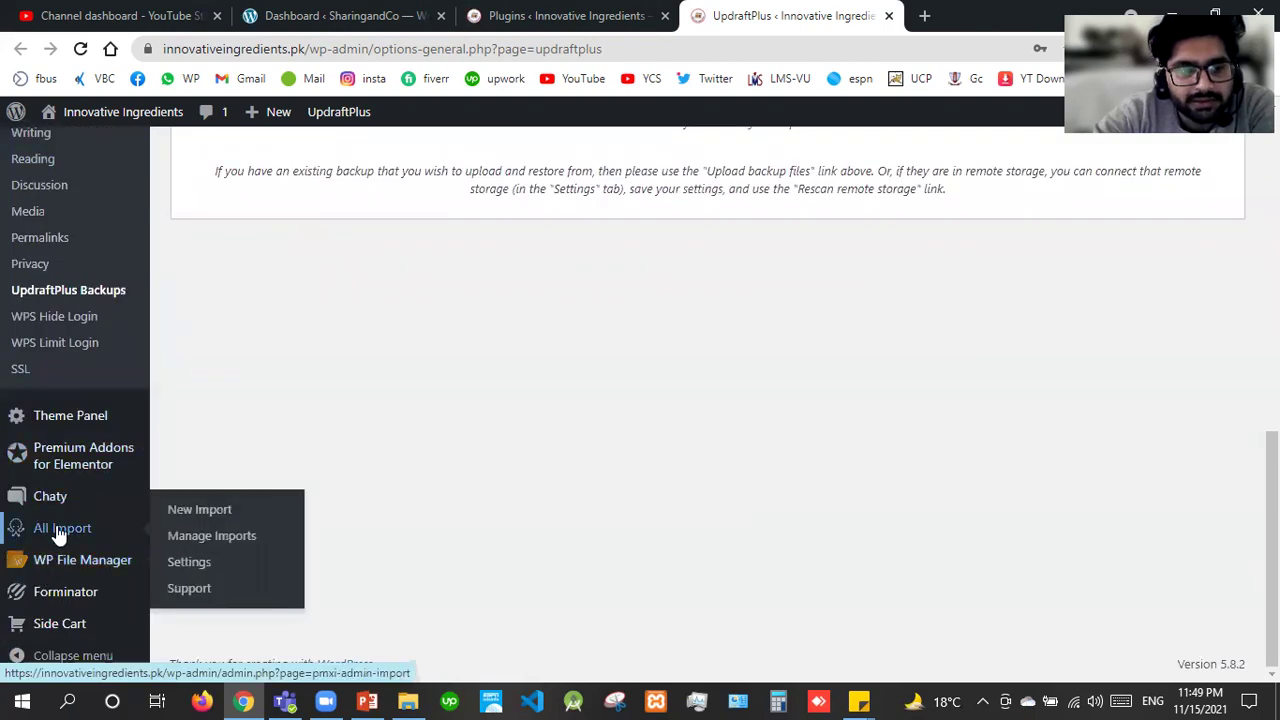
click(201, 512)
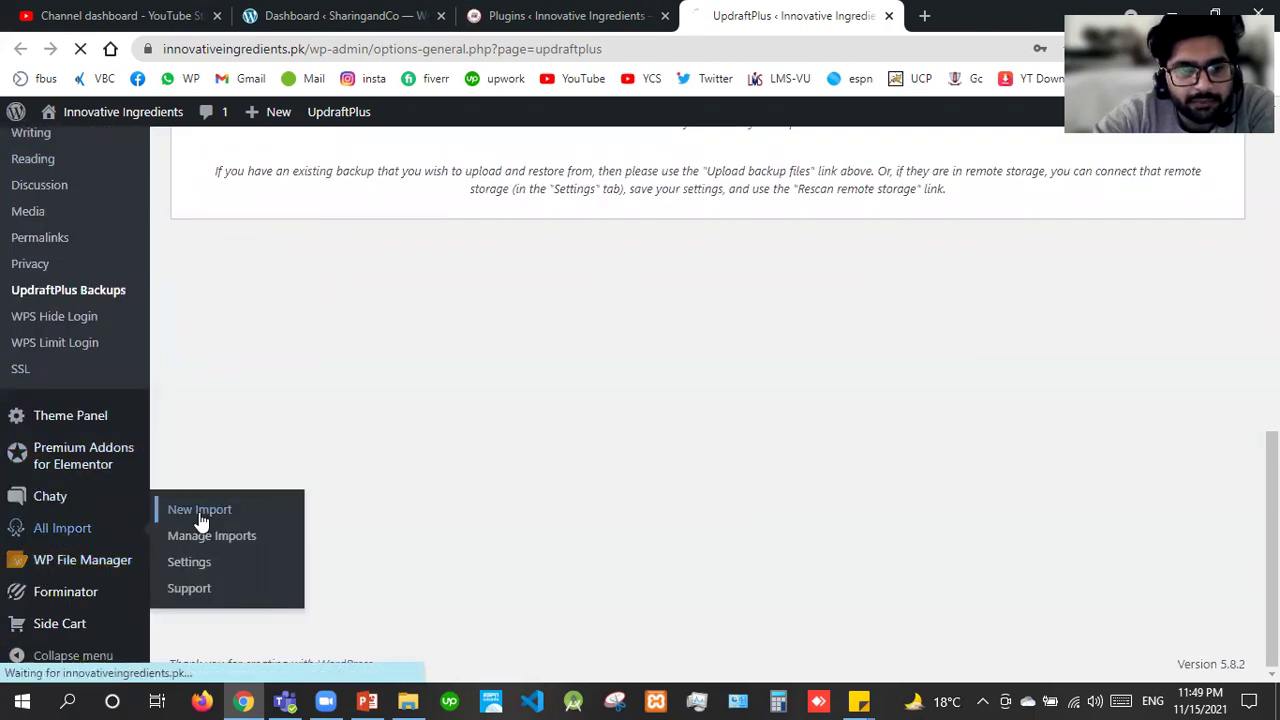
Open Manage Imports in a new tab, close the Plugins tab, and return to New Import.
right_click(204, 538)
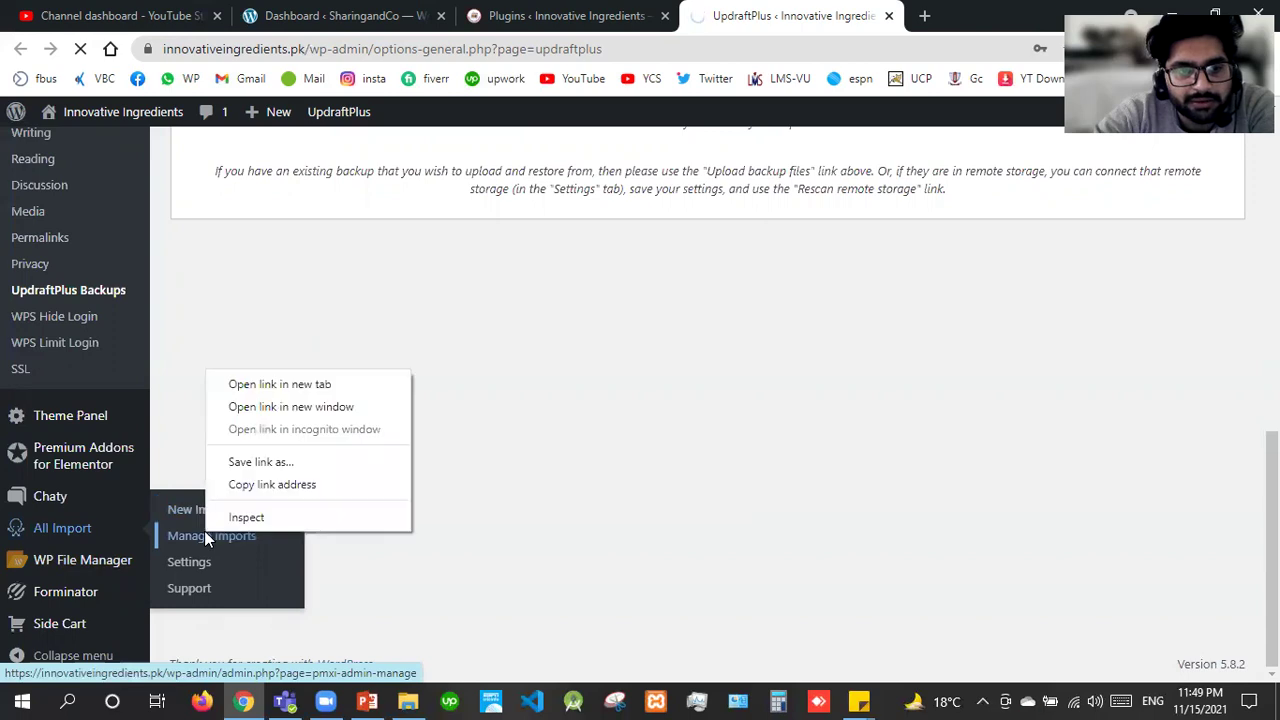
click(262, 384)
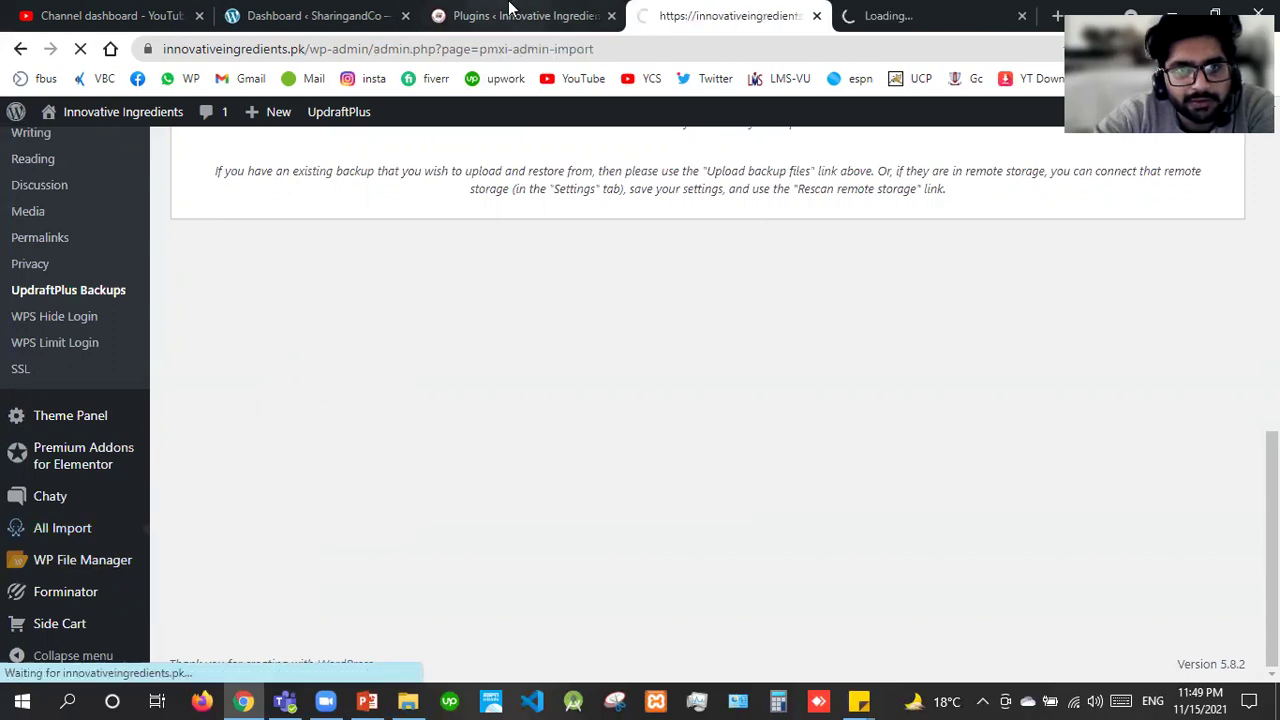
click(585, 18)
click(611, 16)
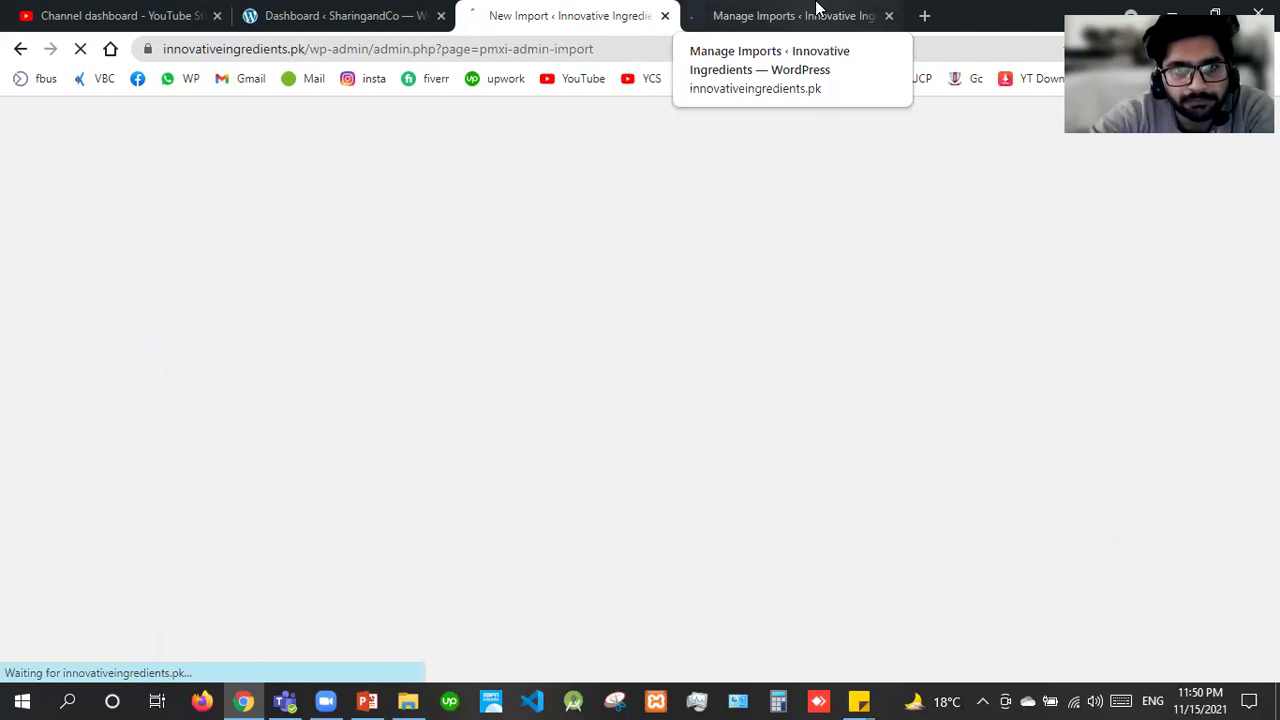
click(716, 10)
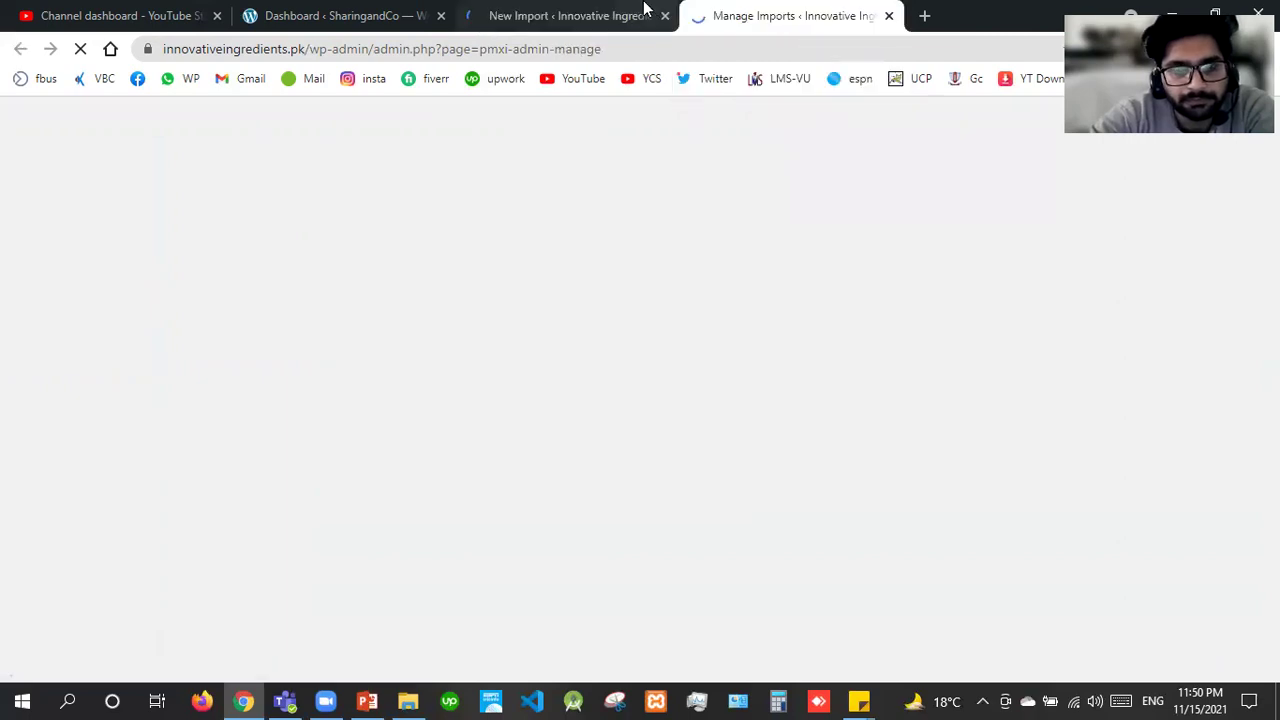
click(640, 12)
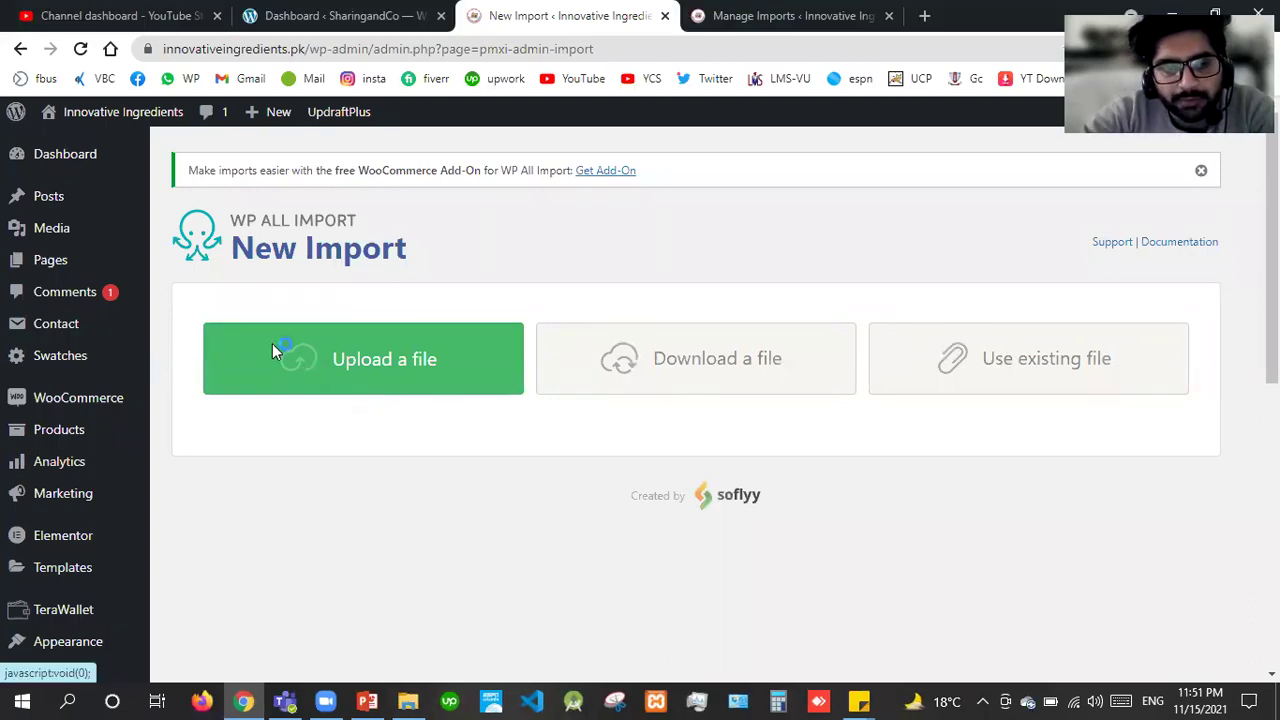
Upload Danial.xlsx from the Excel files folder after the Word document is rejected.
click(431, 371)
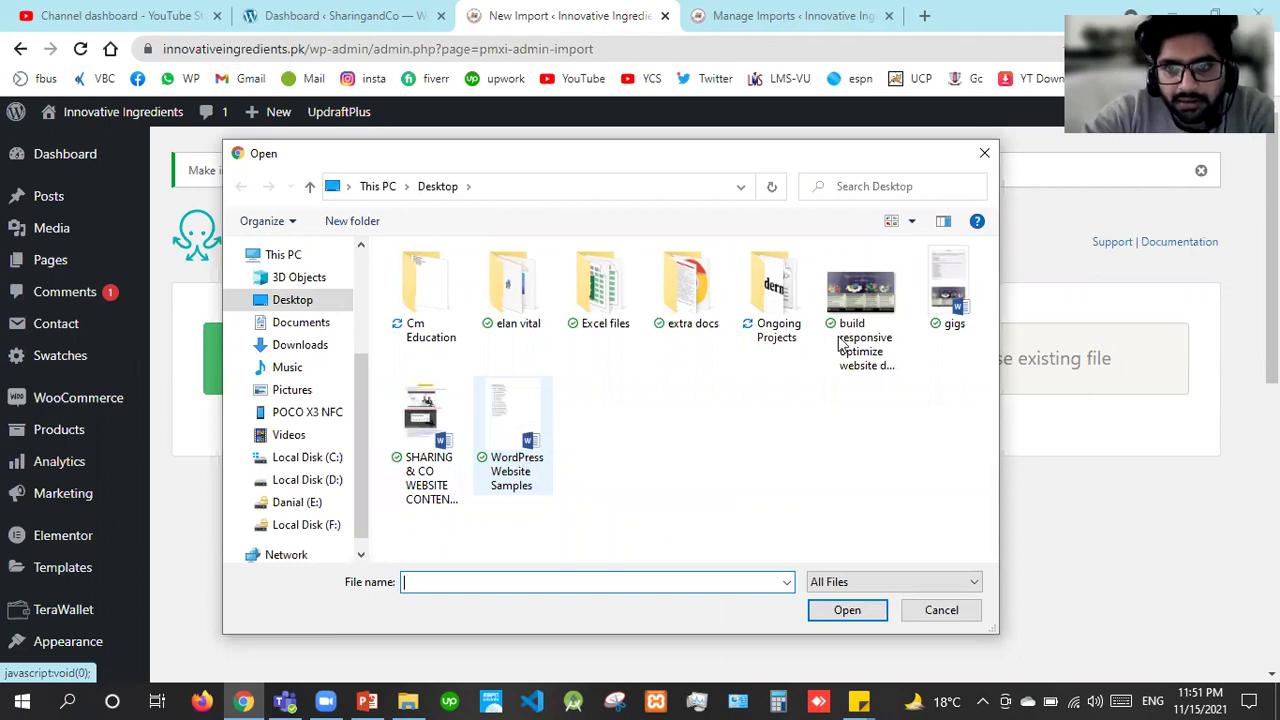
double_click(512, 440)
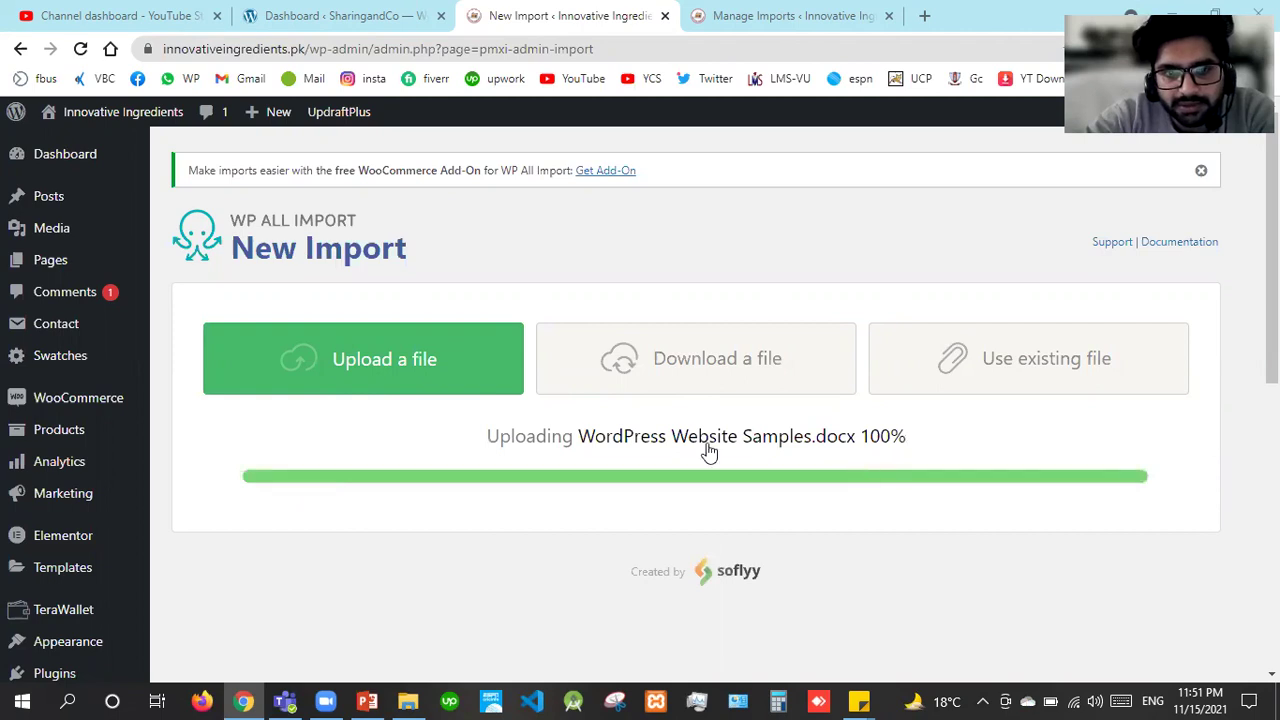
drag(241, 302, 349, 301)
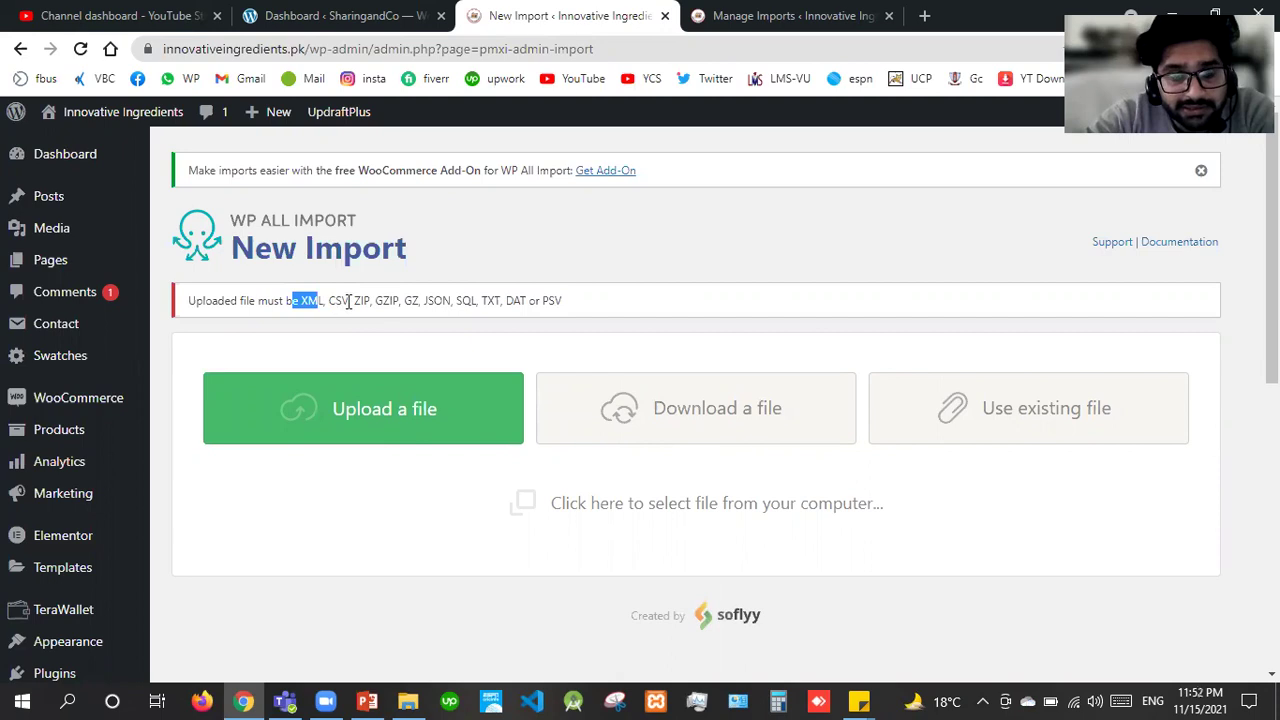
click(412, 310)
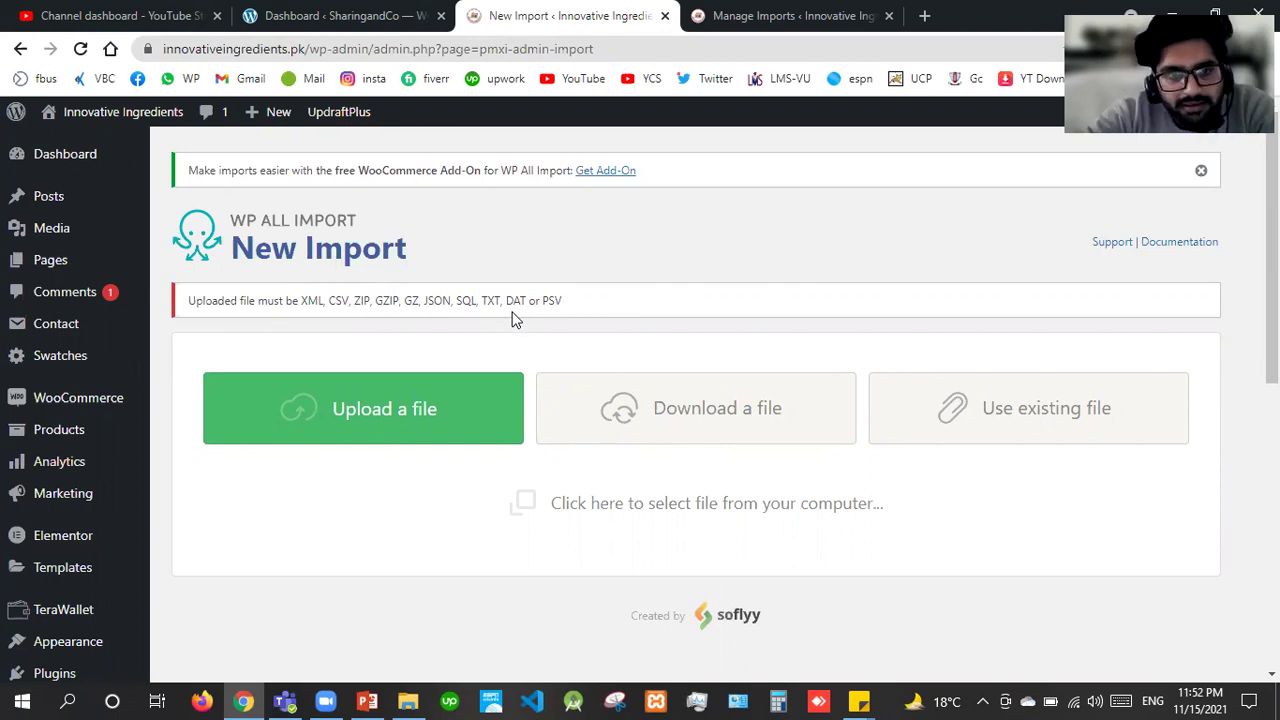
click(427, 390)
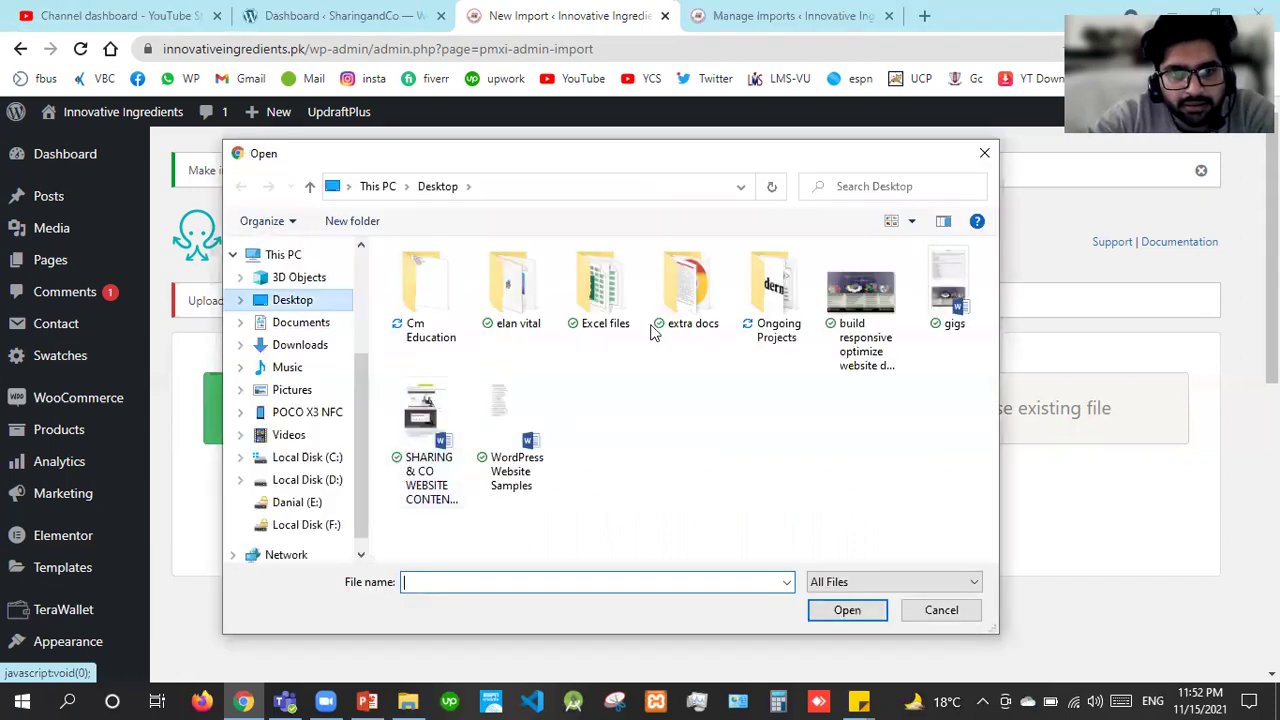
double_click(595, 285)
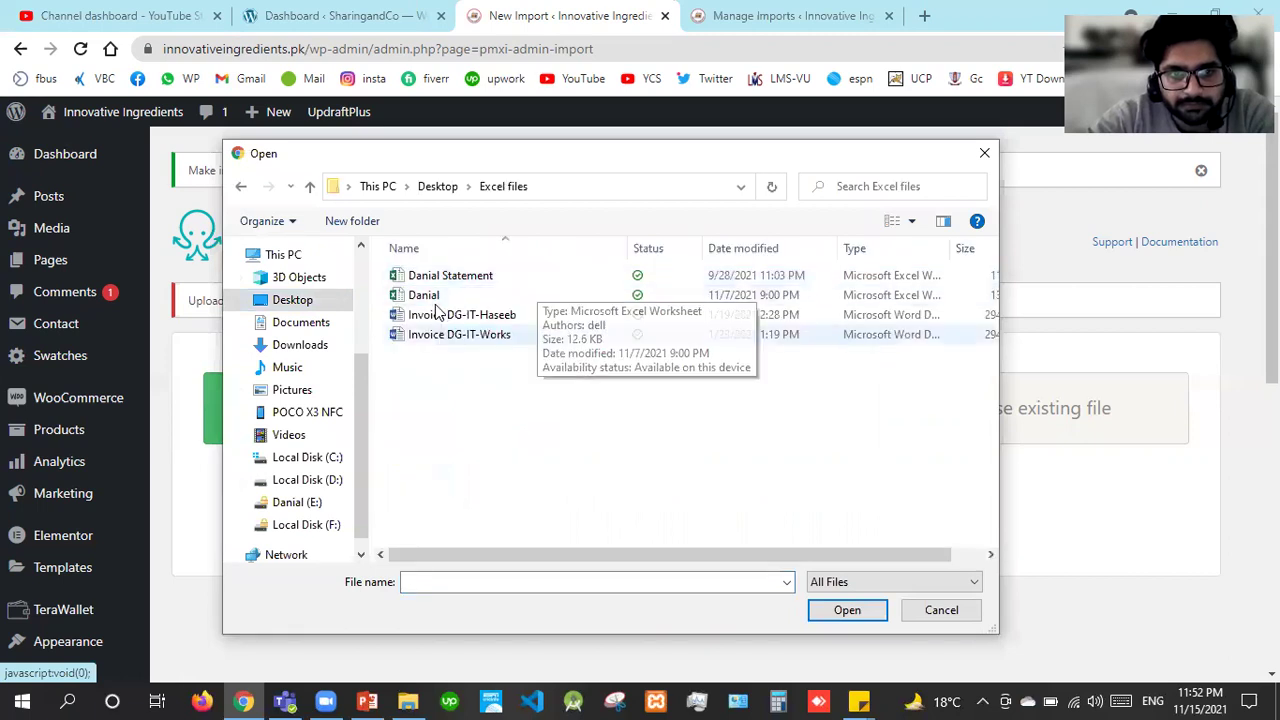
double_click(435, 300)
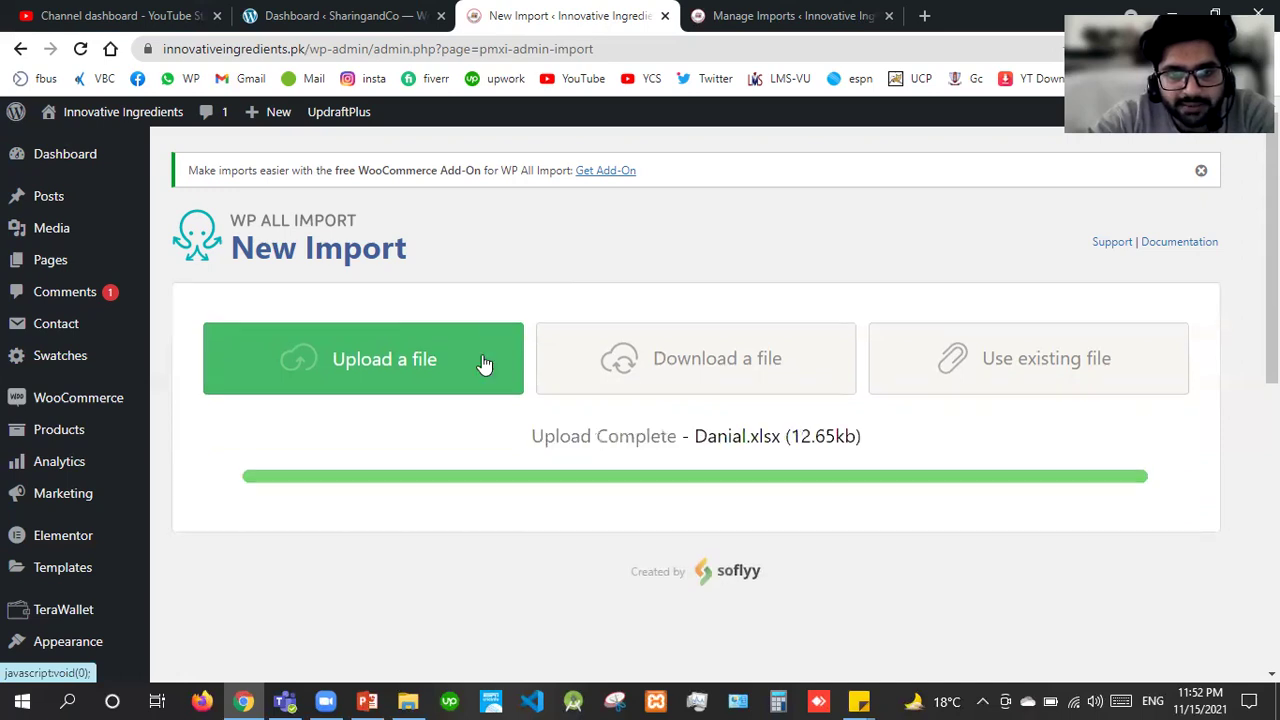
Leave the import's Create new item type set to Posts.
scroll(677, 320, down, 3)
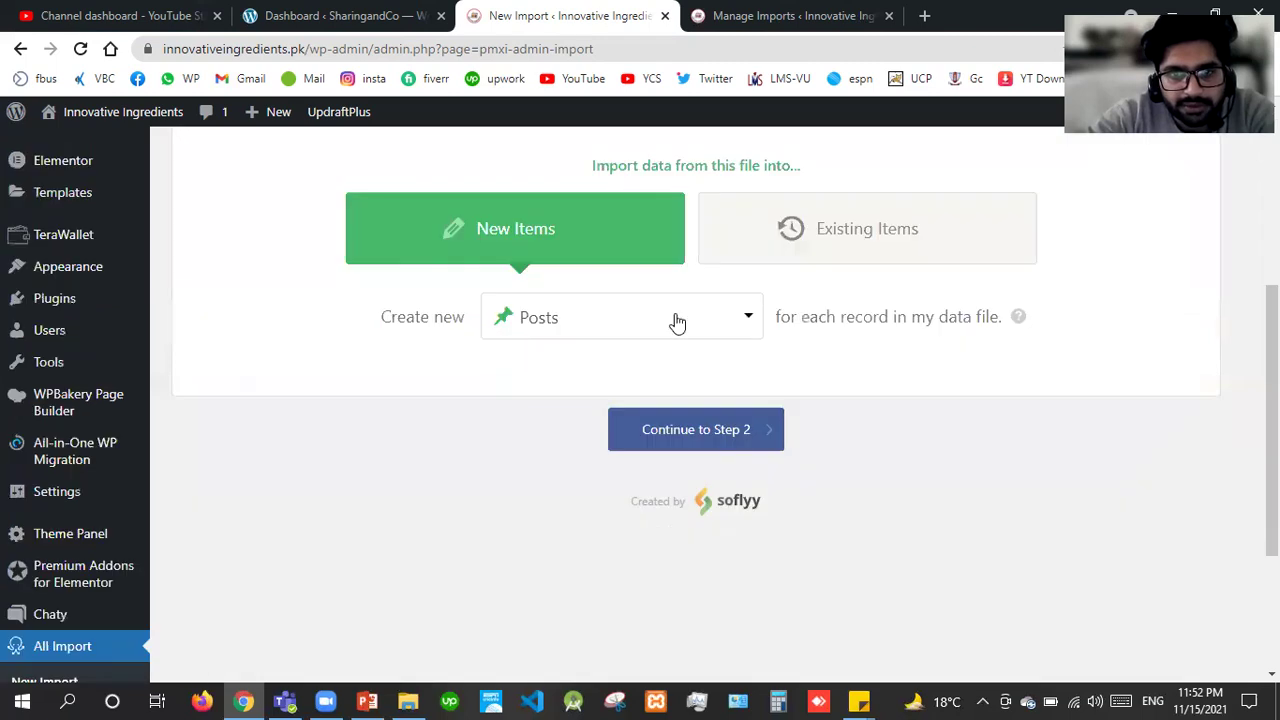
click(677, 321)
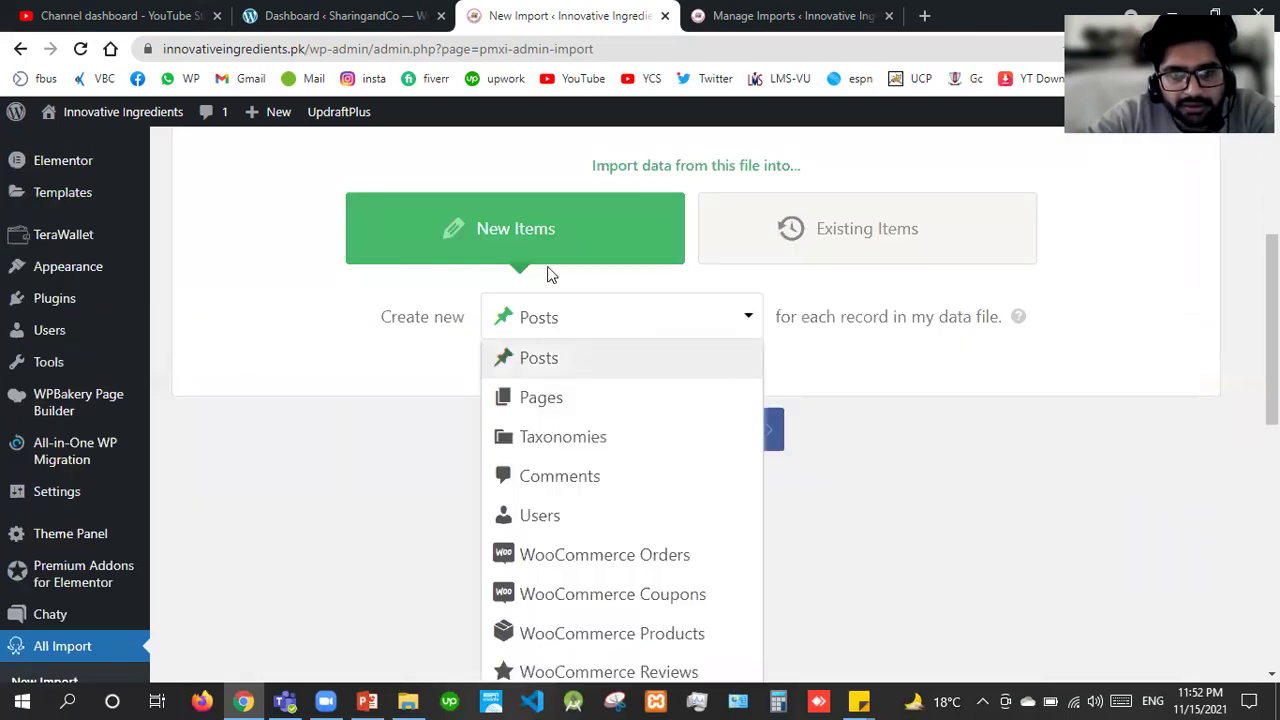
click(581, 311)
click(581, 311)
click(390, 486)
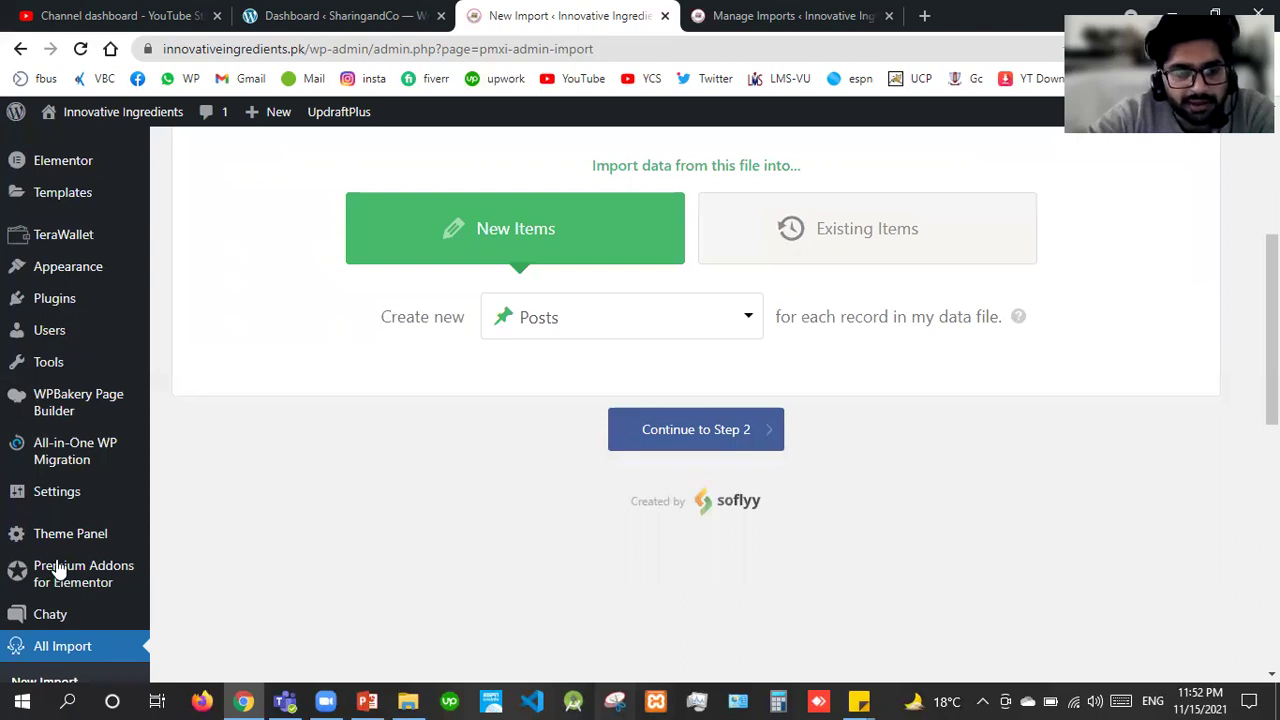
Load Tools > Export in this tab, then switch to the SharingandCo dashboard.
scroll(57, 563, up, 2)
mouse_move(153, 538)
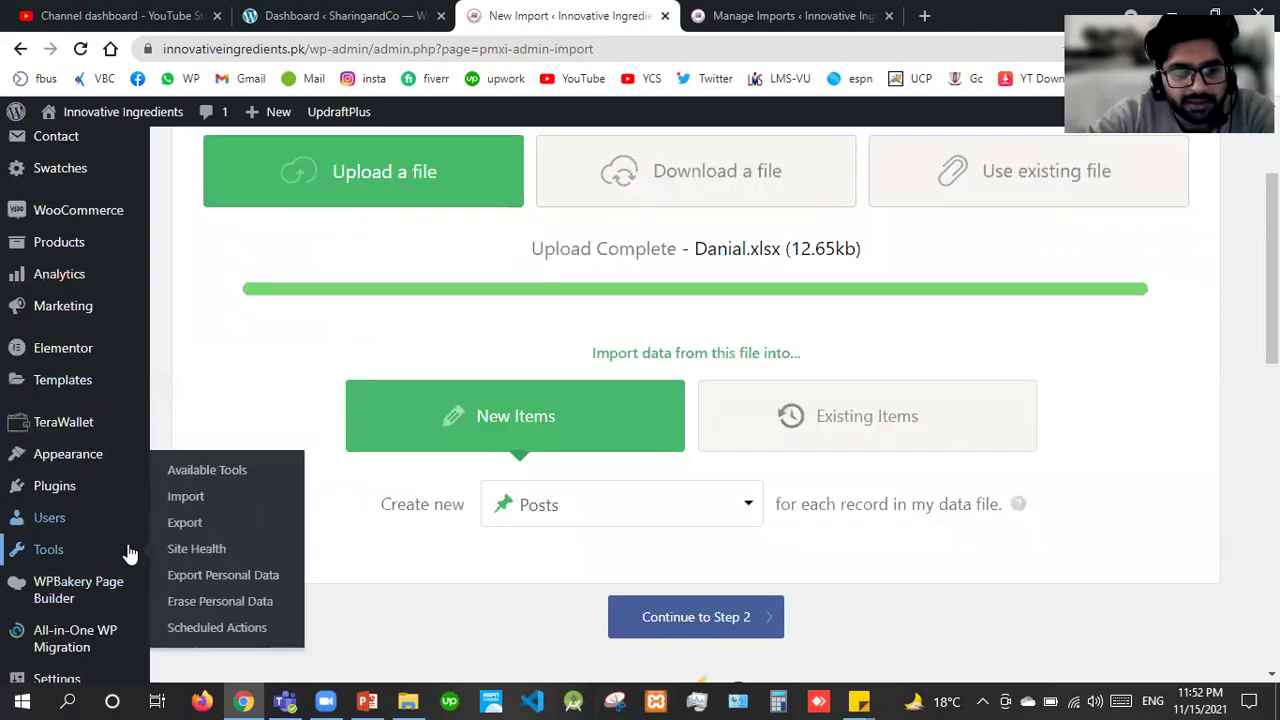
click(204, 527)
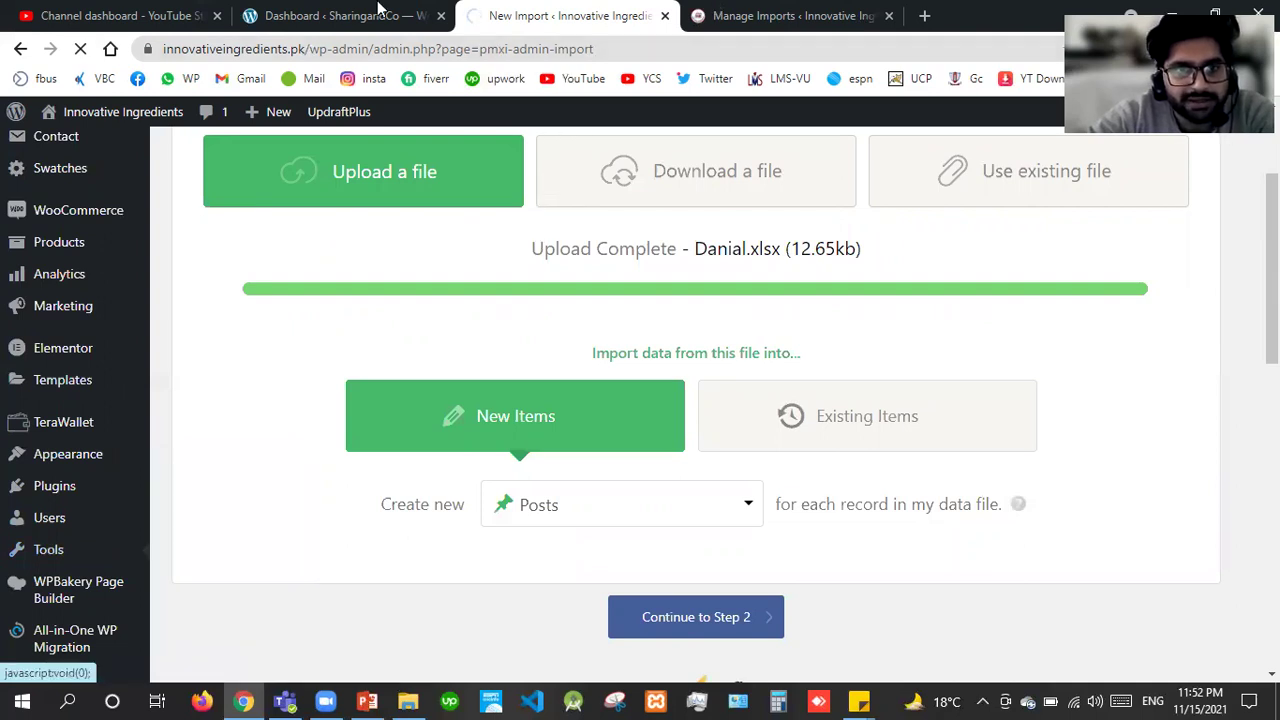
click(348, 14)
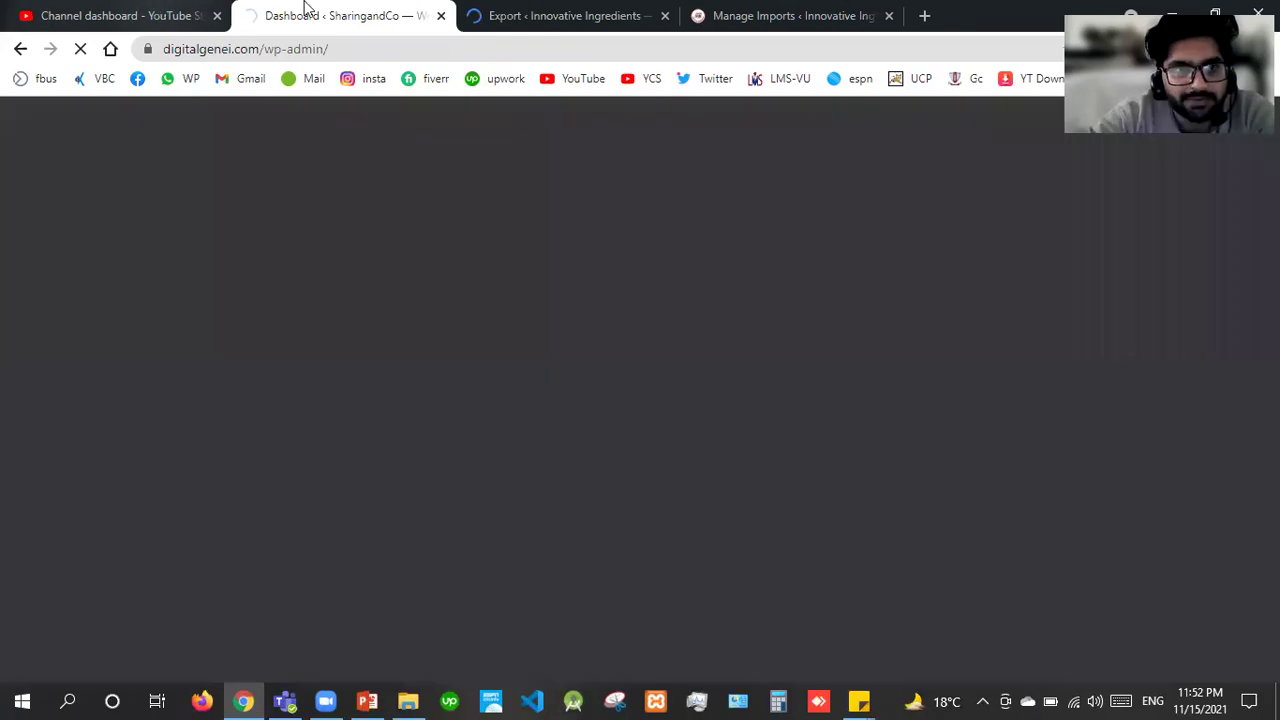
Download an XML export file of all Innovative Ingredients content from Tools > Export.
key(ctrl+shift+Tab)
click(550, 16)
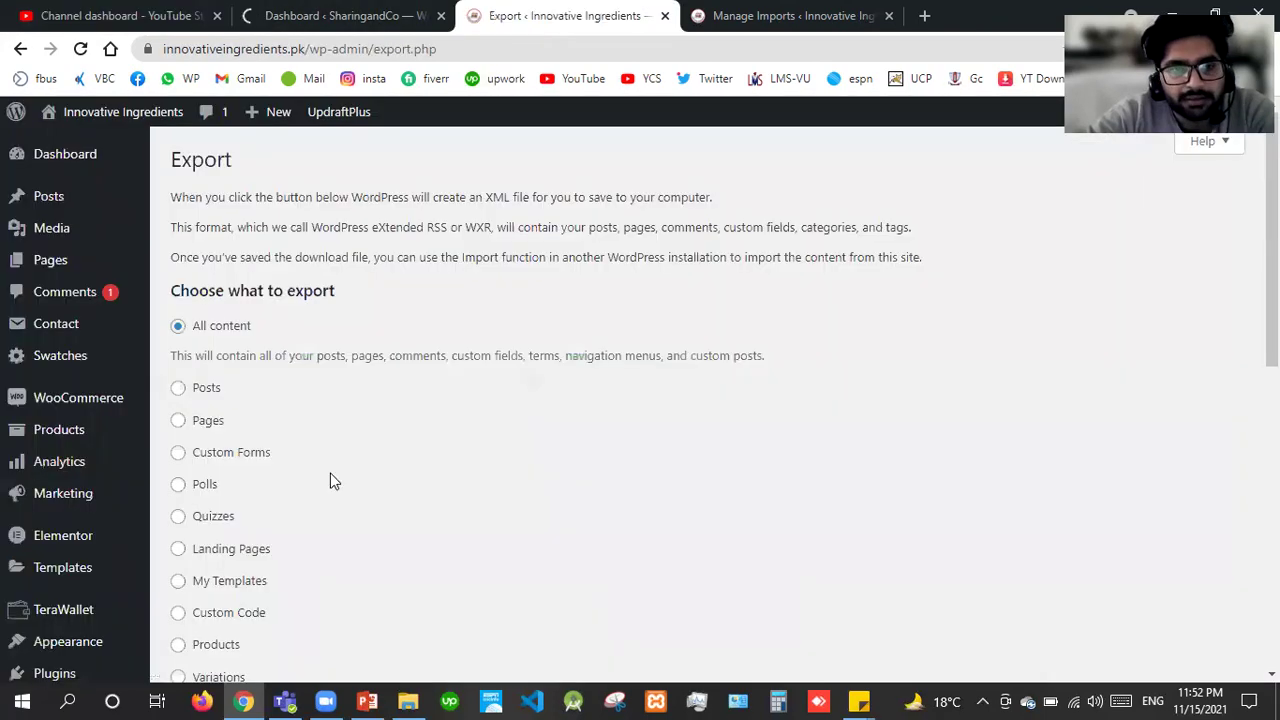
scroll(240, 376, down, 15)
click(242, 360)
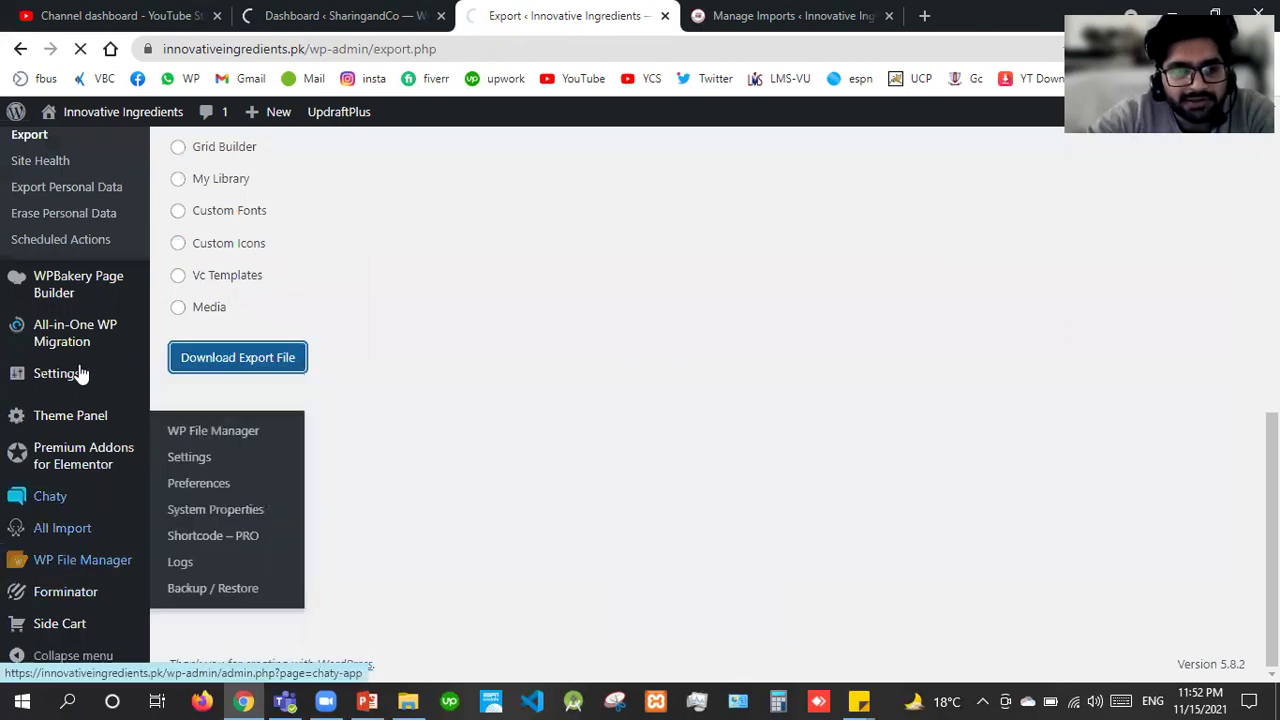
mouse_move(82, 373)
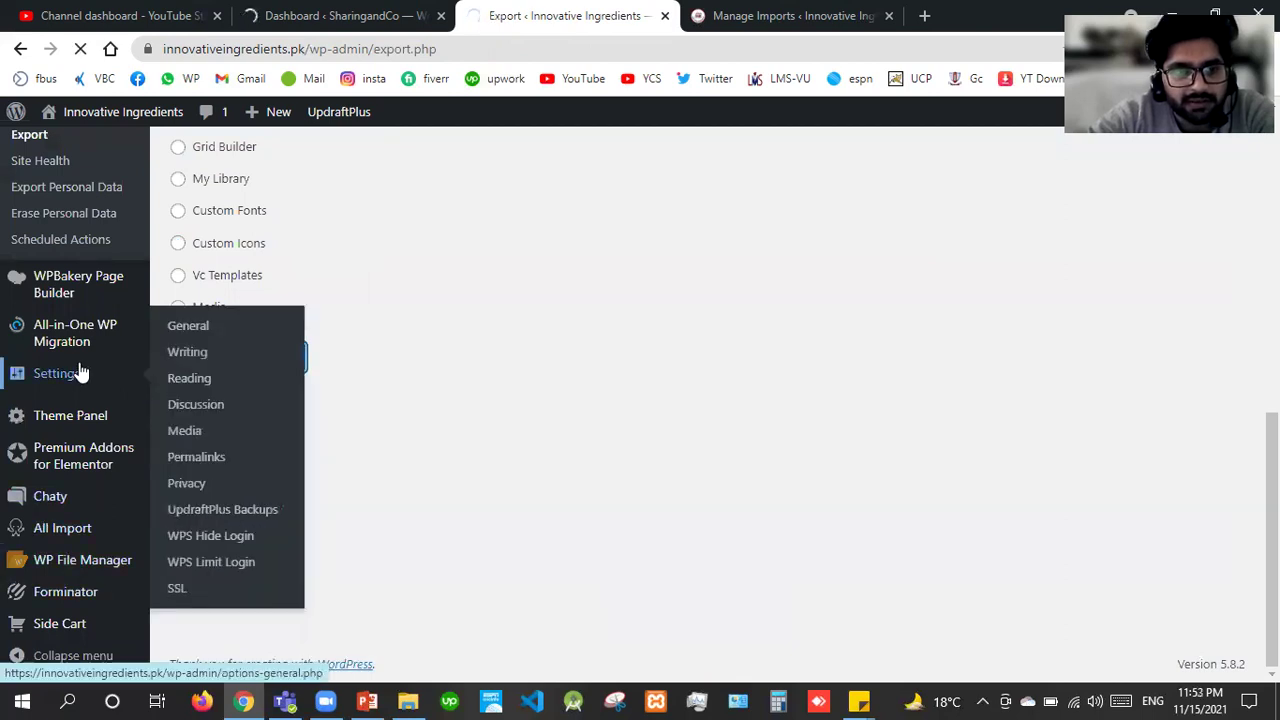
scroll(50, 290, up, 2)
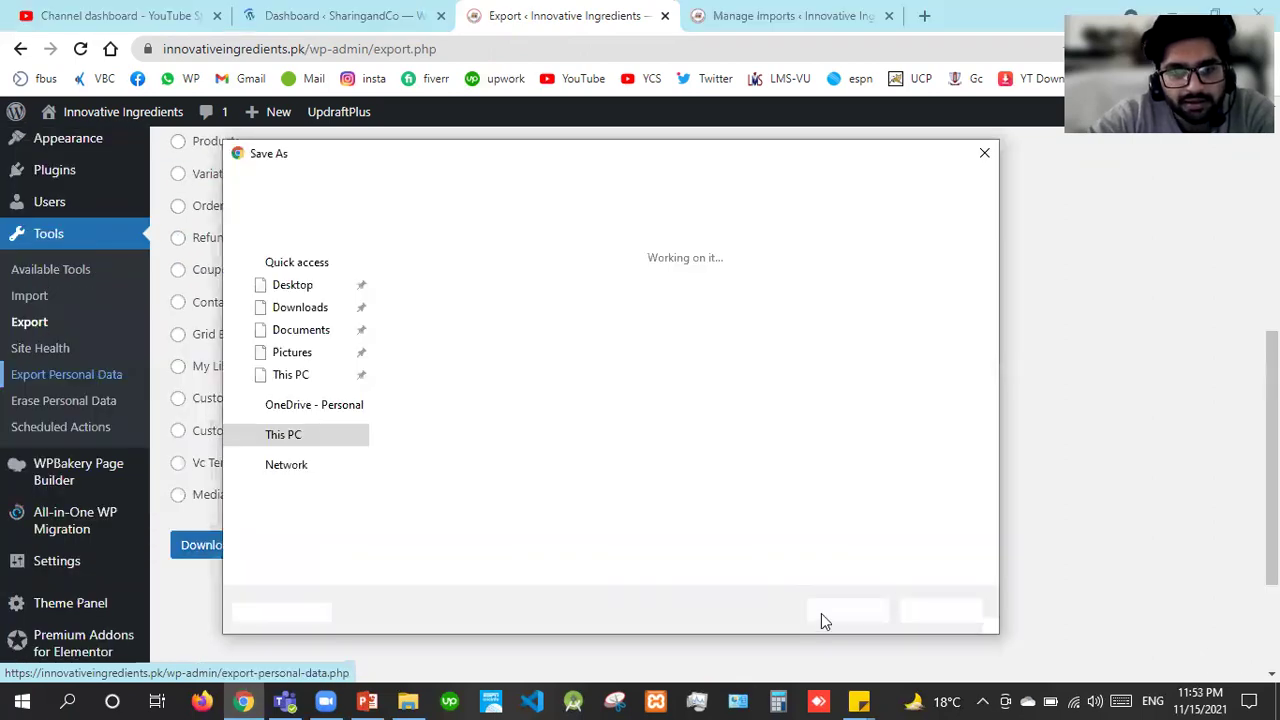
key(Escape)
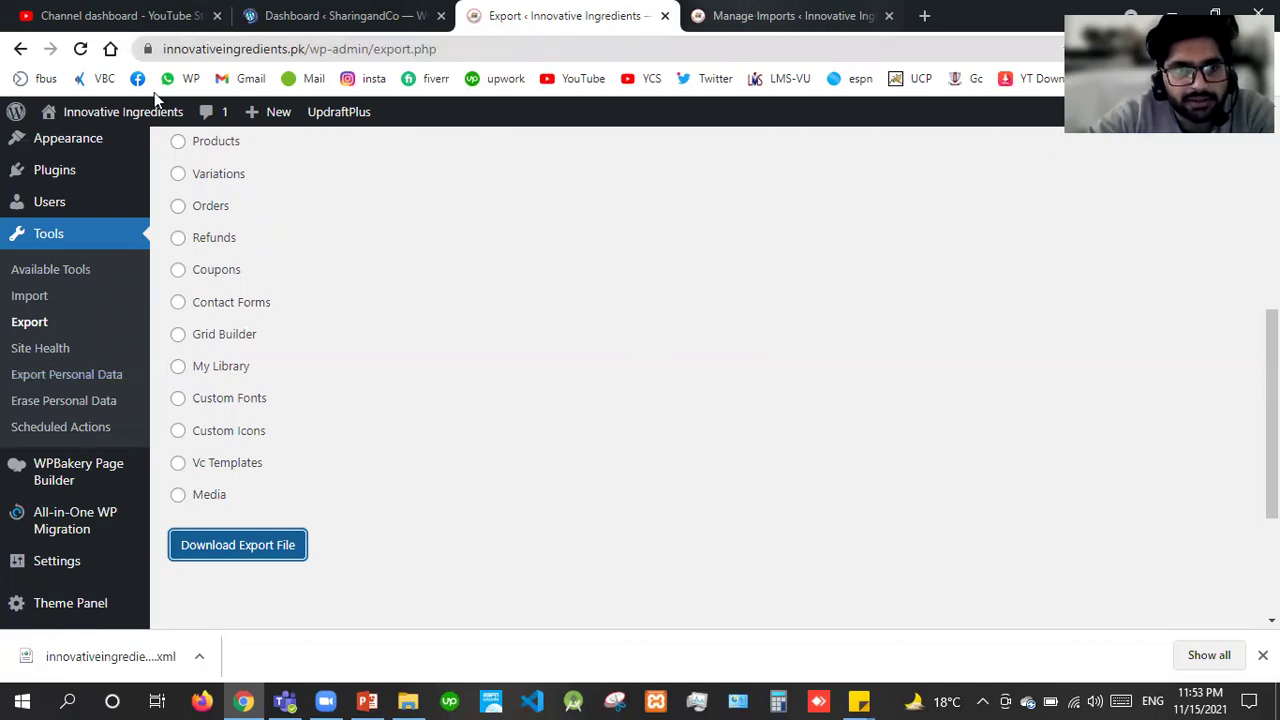
key(ctrl+Tab)
click(512, 8)
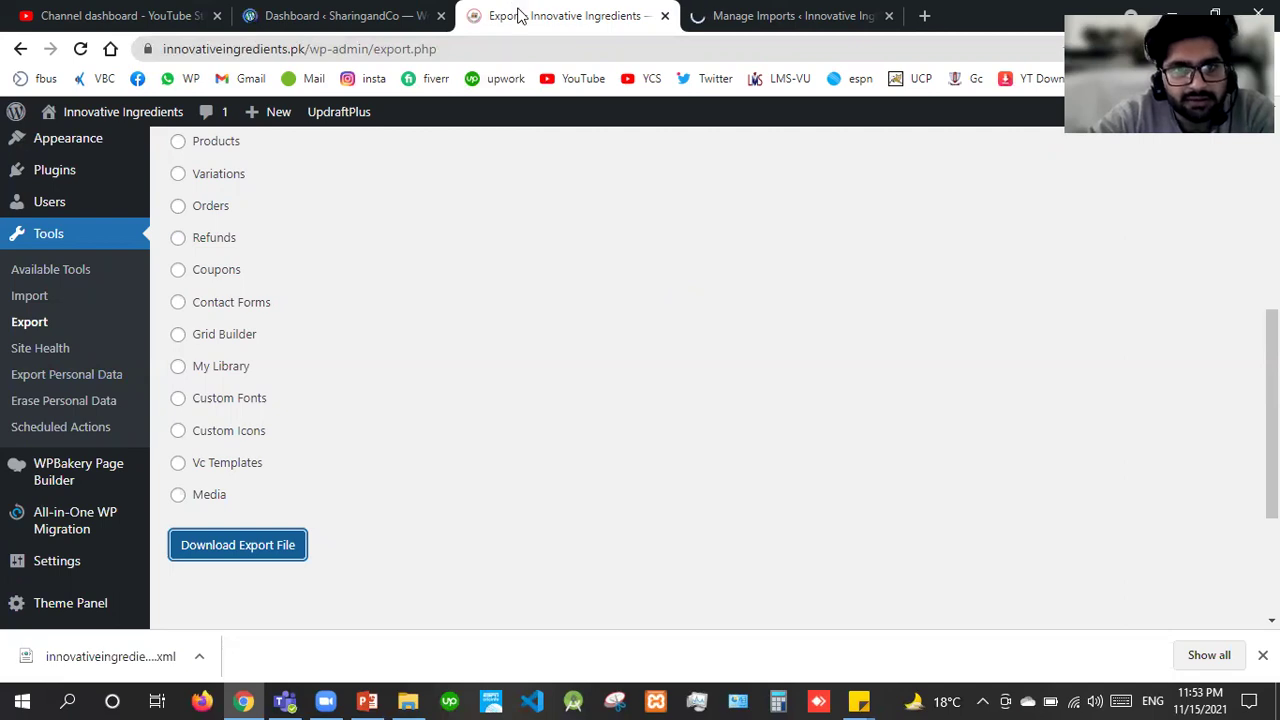
Close the Export tab, browse the Innovative Ingredients storefront, then return to the SharingandCo dashboard.
click(664, 15)
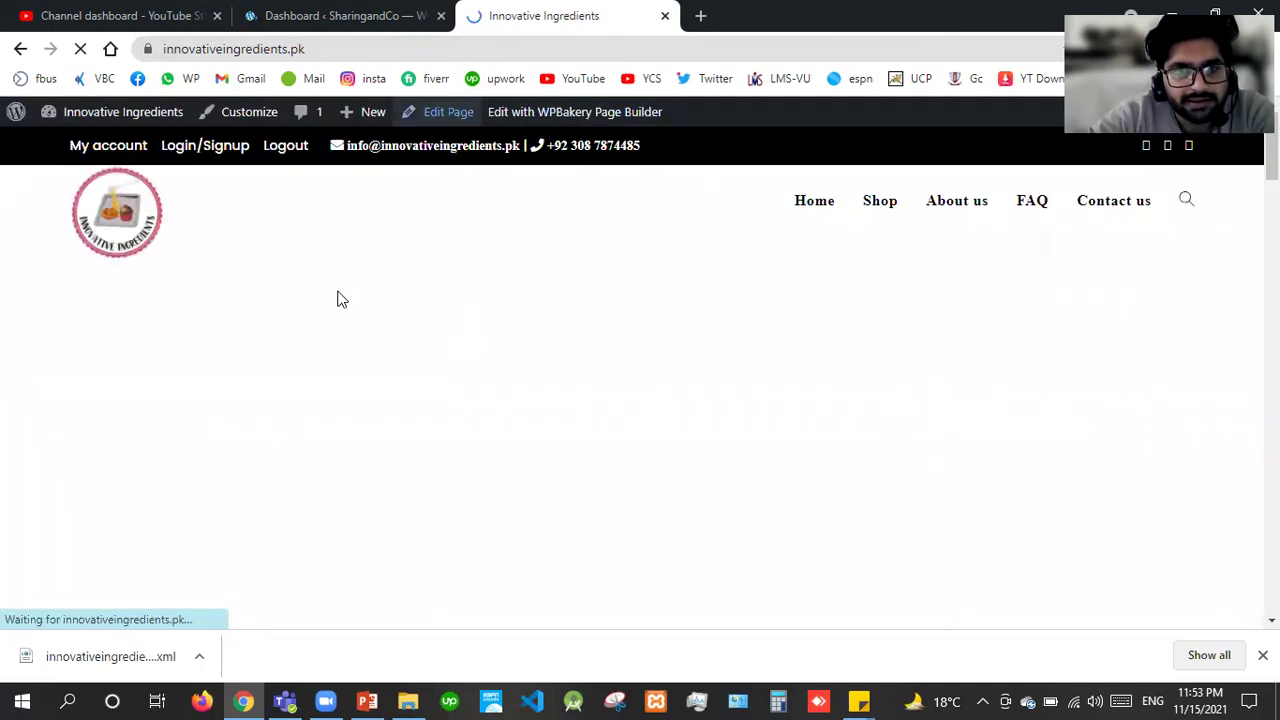
scroll(340, 300, down, 5)
scroll(340, 300, down, 5)
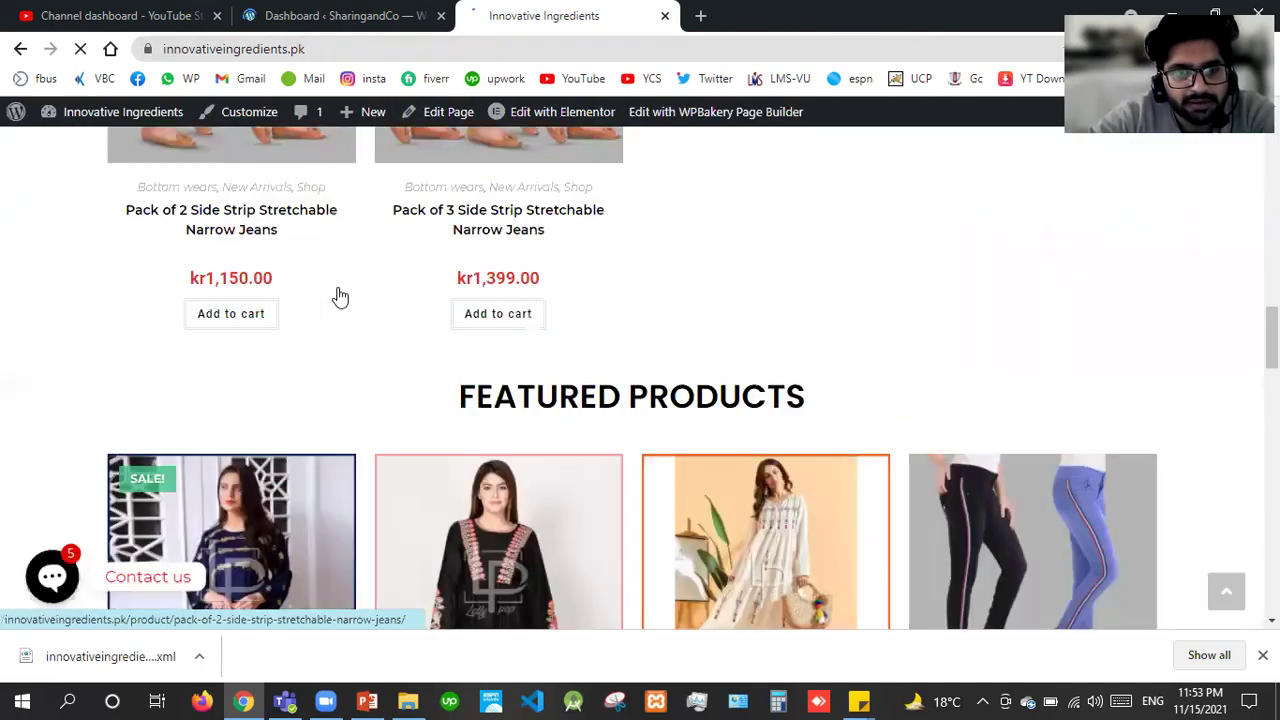
scroll(337, 295, up, 10)
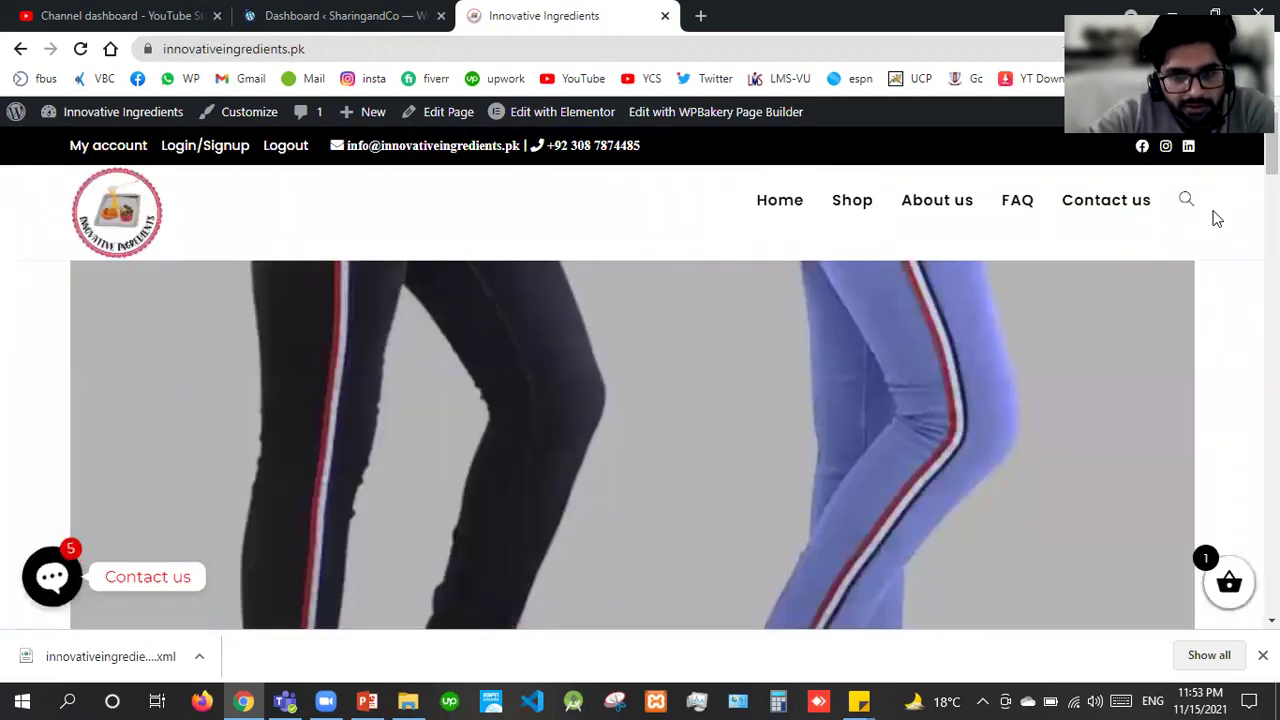
scroll(370, 443, down, 5)
scroll(362, 438, down, 5)
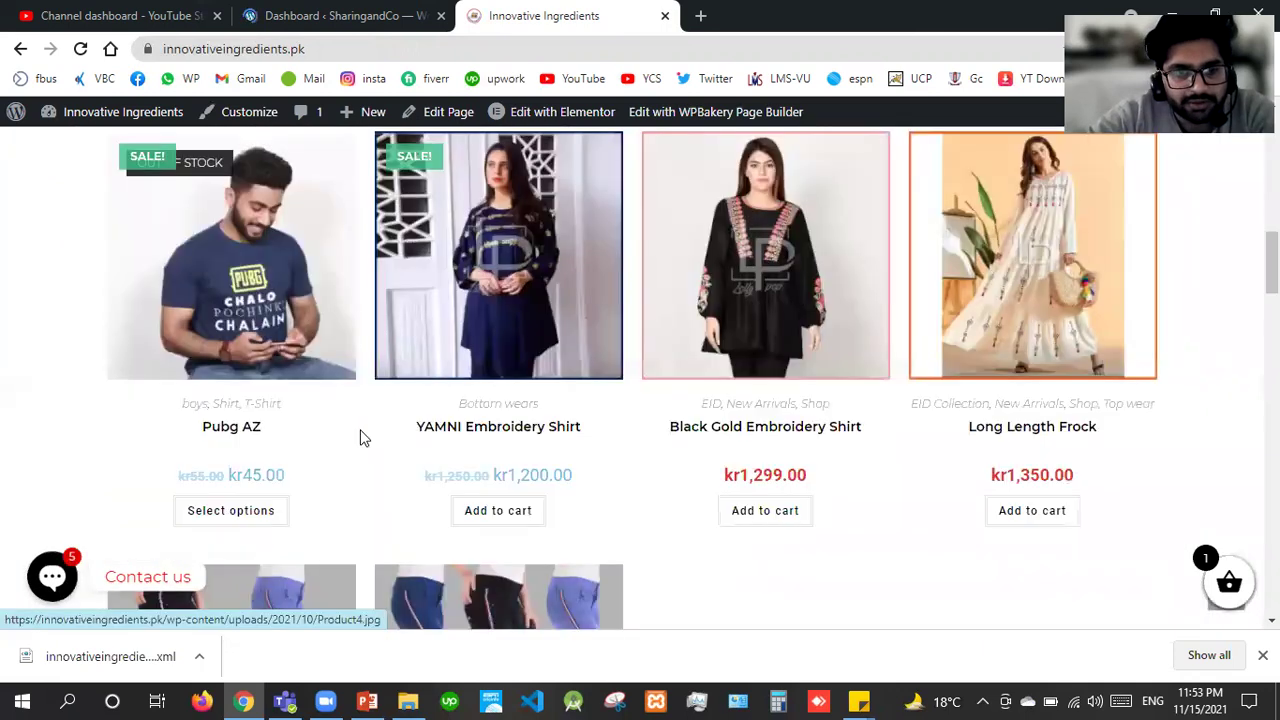
scroll(362, 438, down, 5)
scroll(360, 437, up, 3)
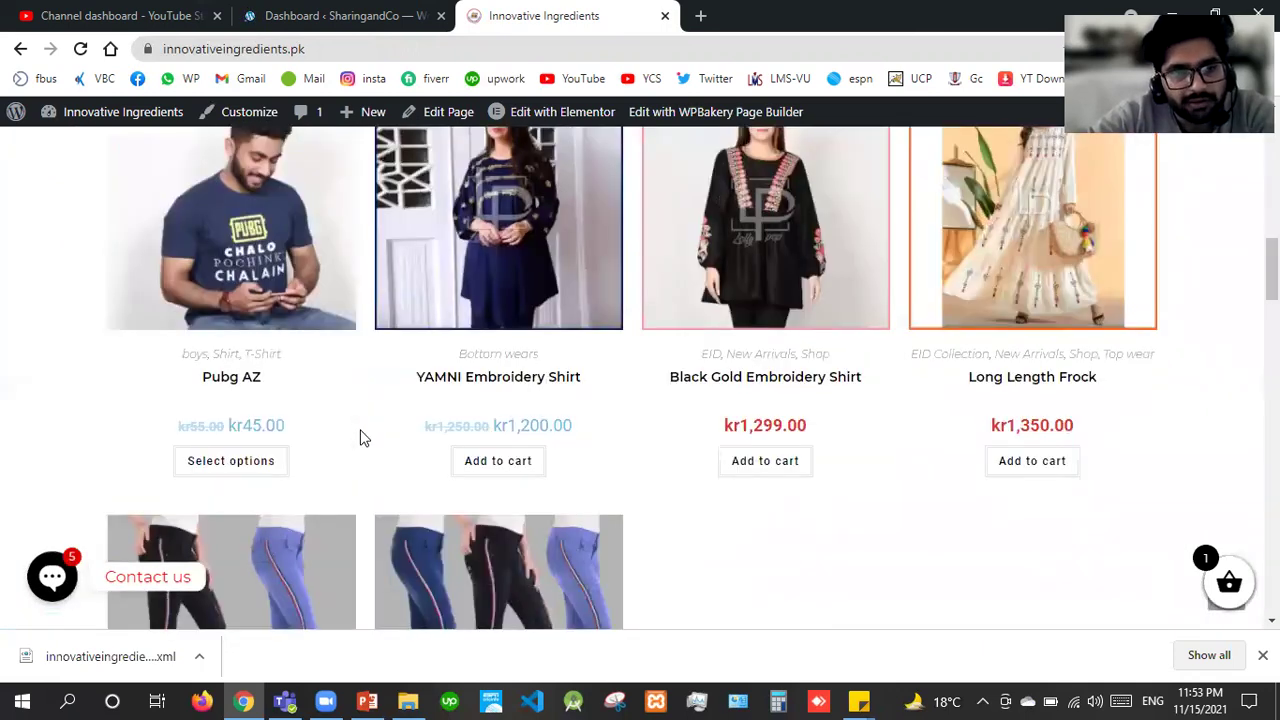
scroll(360, 437, up, 15)
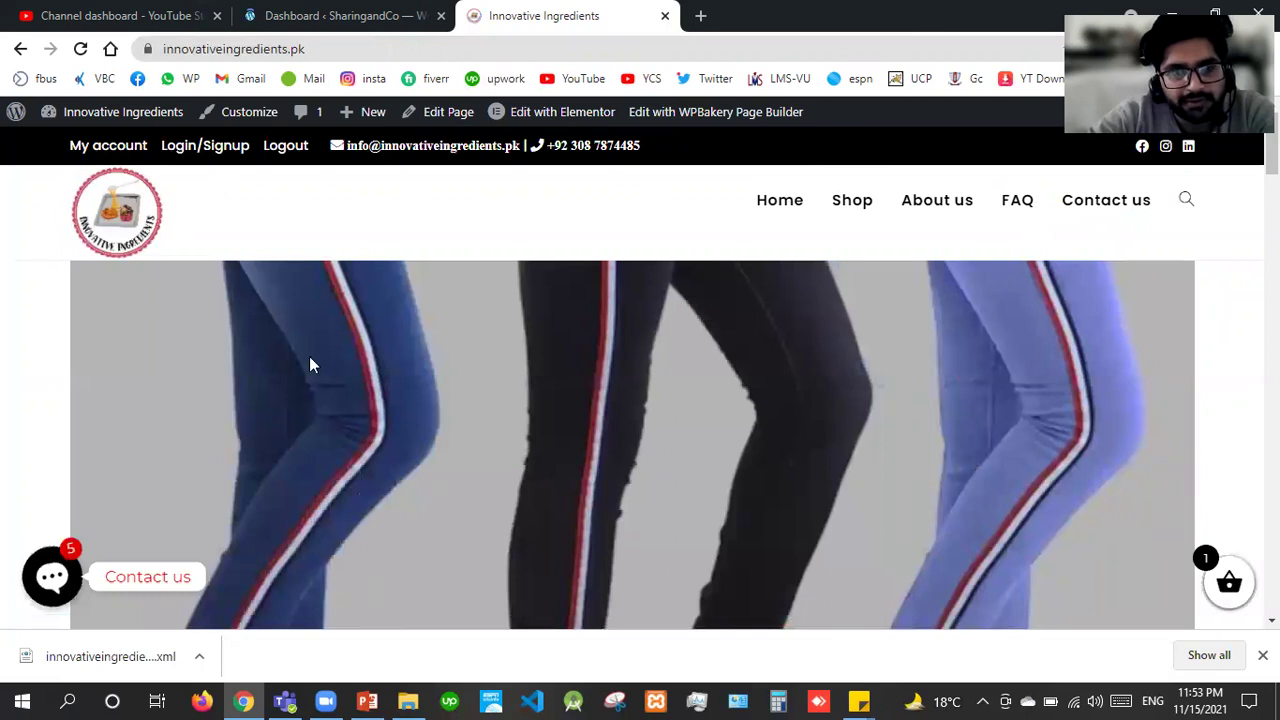
scroll(13, 298, down, 10)
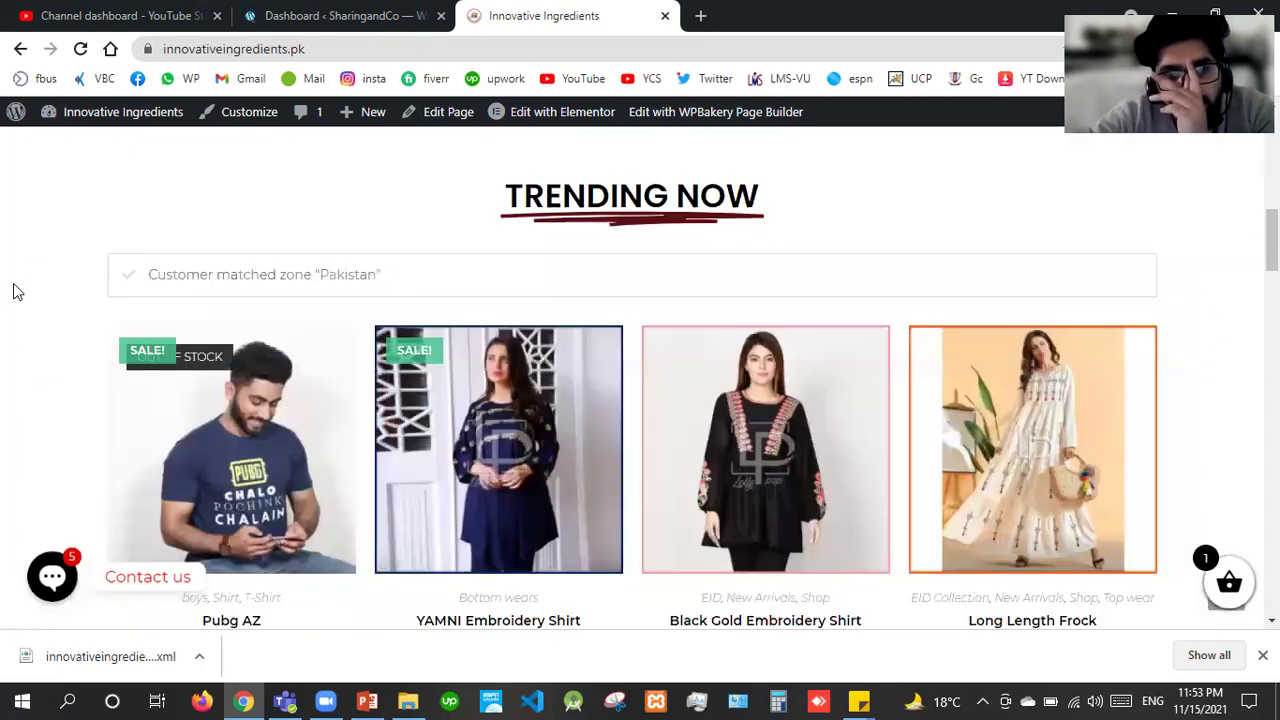
scroll(20, 286, up, 3)
scroll(25, 288, up, 7)
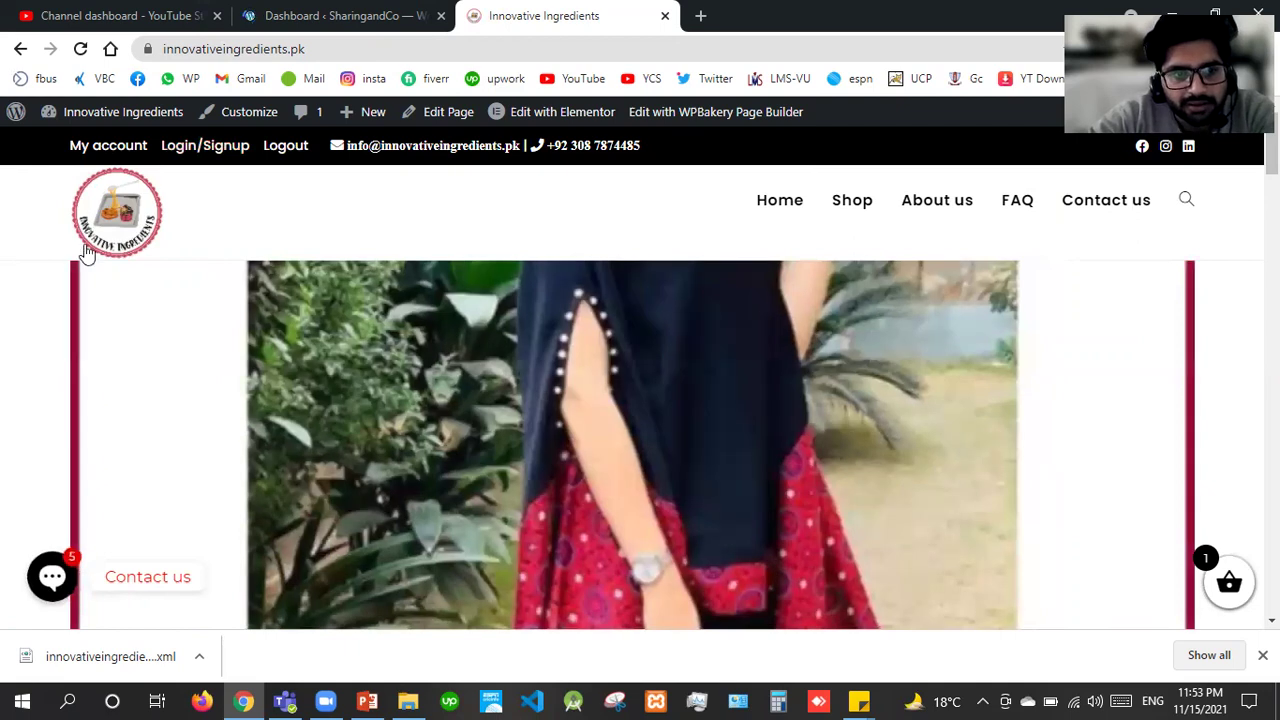
scroll(763, 360, down, 10)
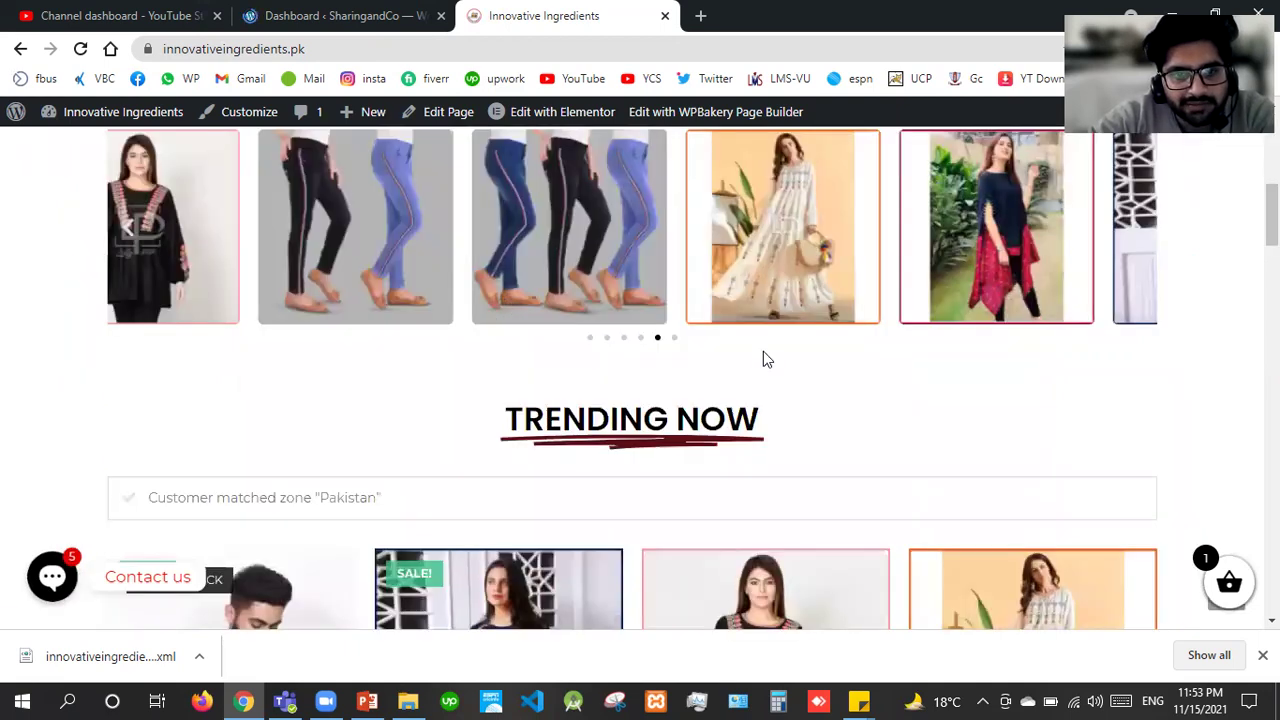
scroll(738, 276, down, 8)
scroll(566, 390, down, 2)
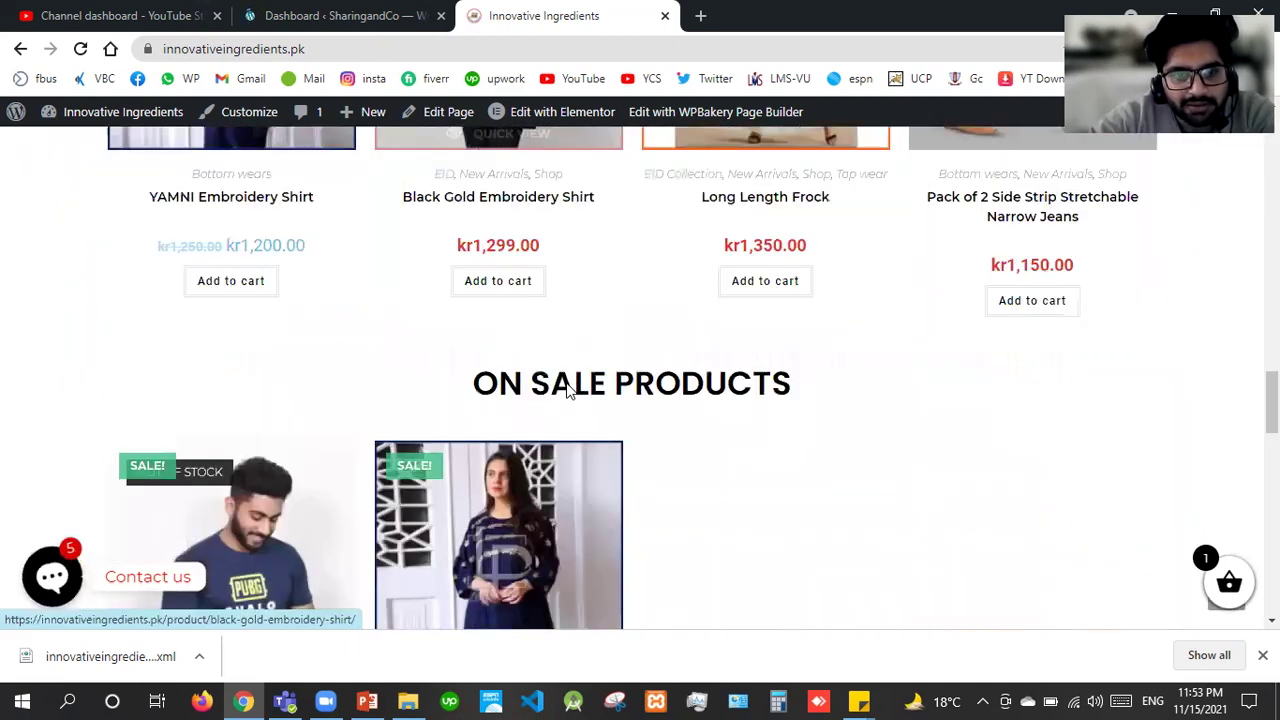
scroll(545, 349, down, 5)
click(393, 8)
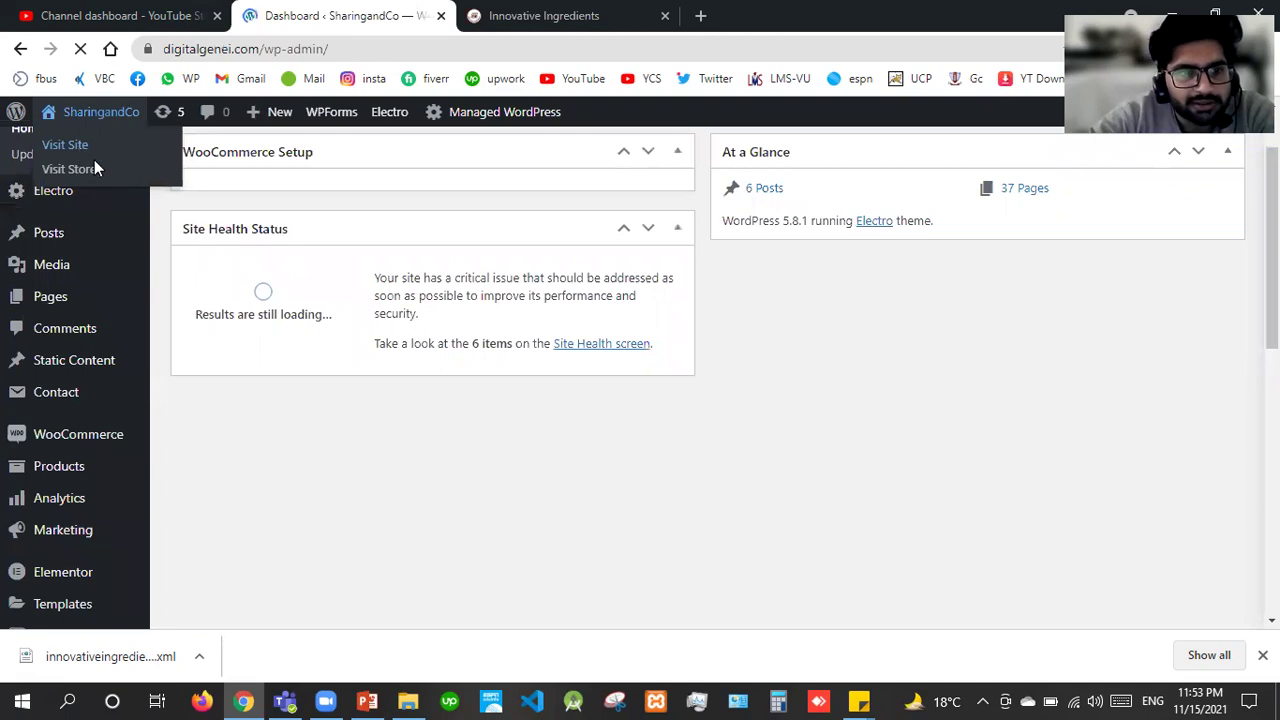
Open SharingandCo's public site via Visit Site, scroll its home page, then go to Innovative Ingredients' dashboard.
ctrl+click(110, 146)
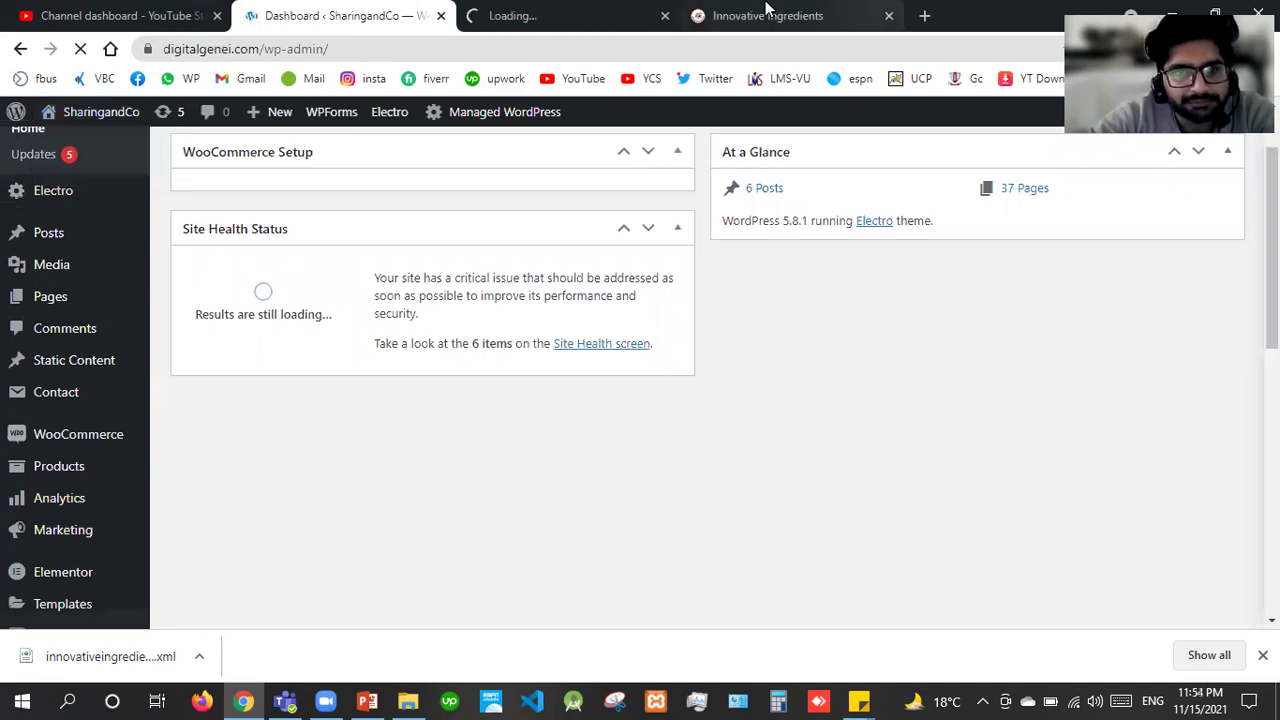
key(ctrl+Tab)
key(ctrl+Tab)
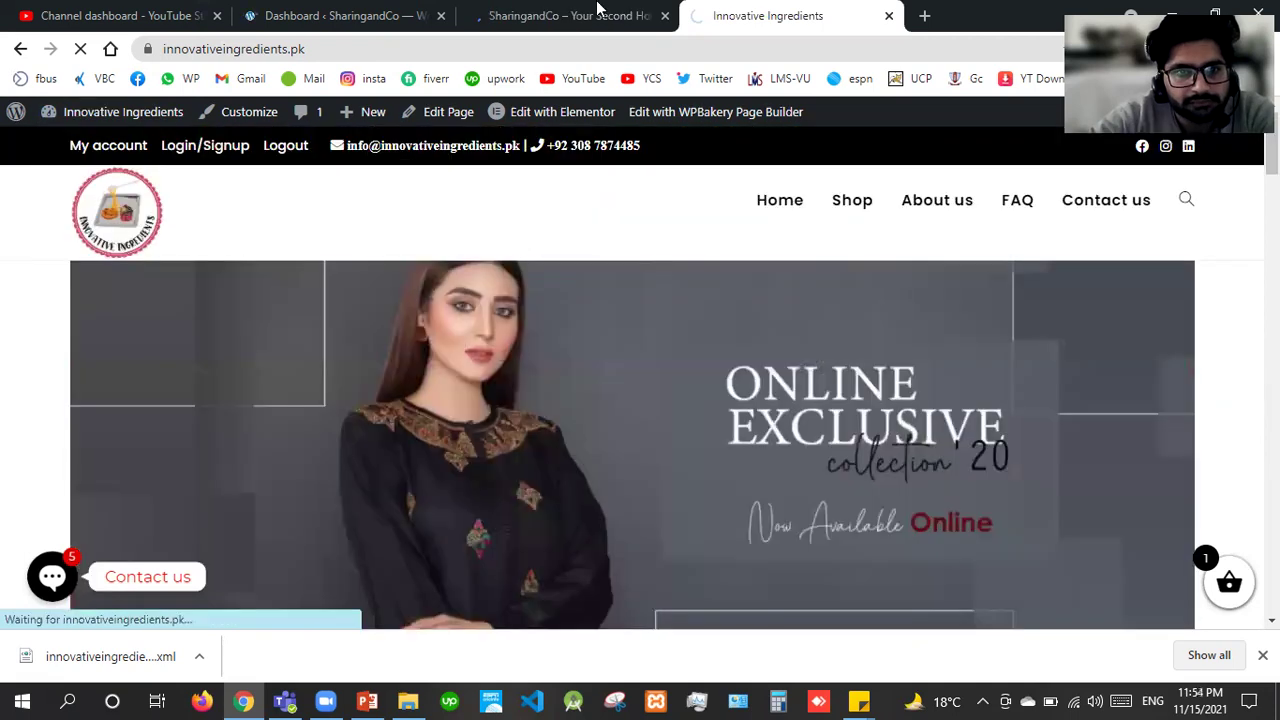
click(598, 10)
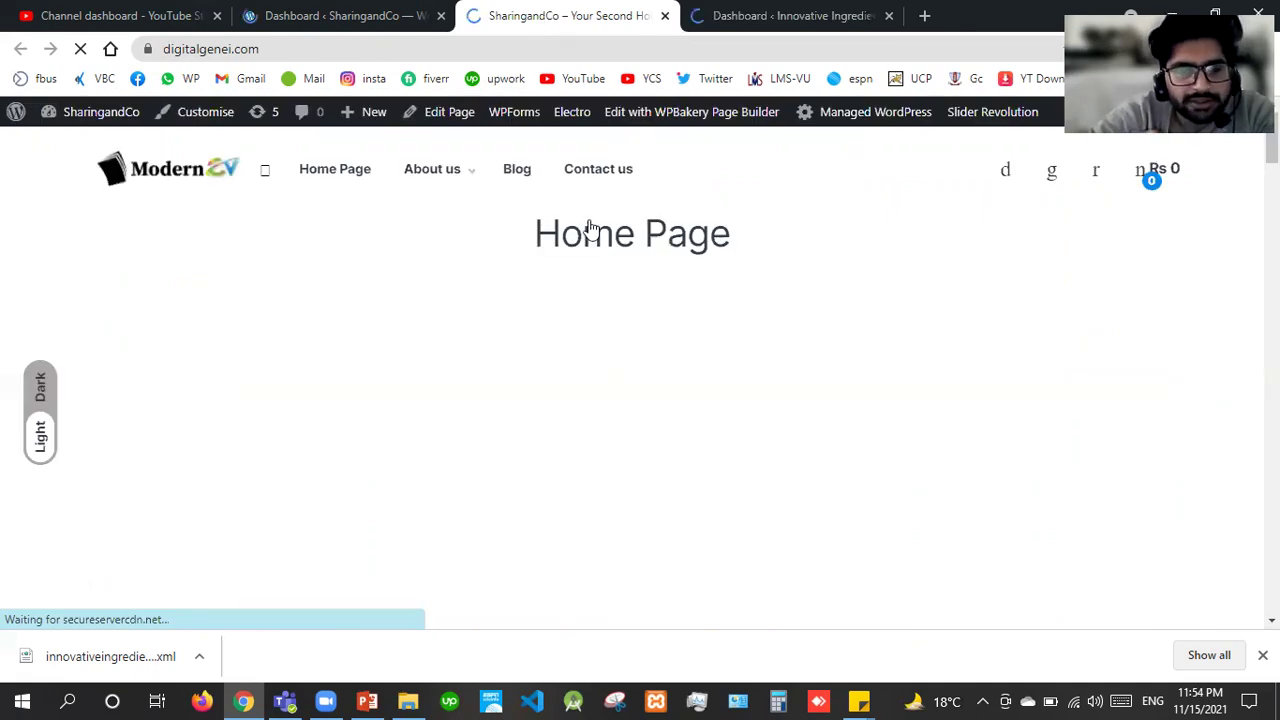
scroll(358, 380, down, 4)
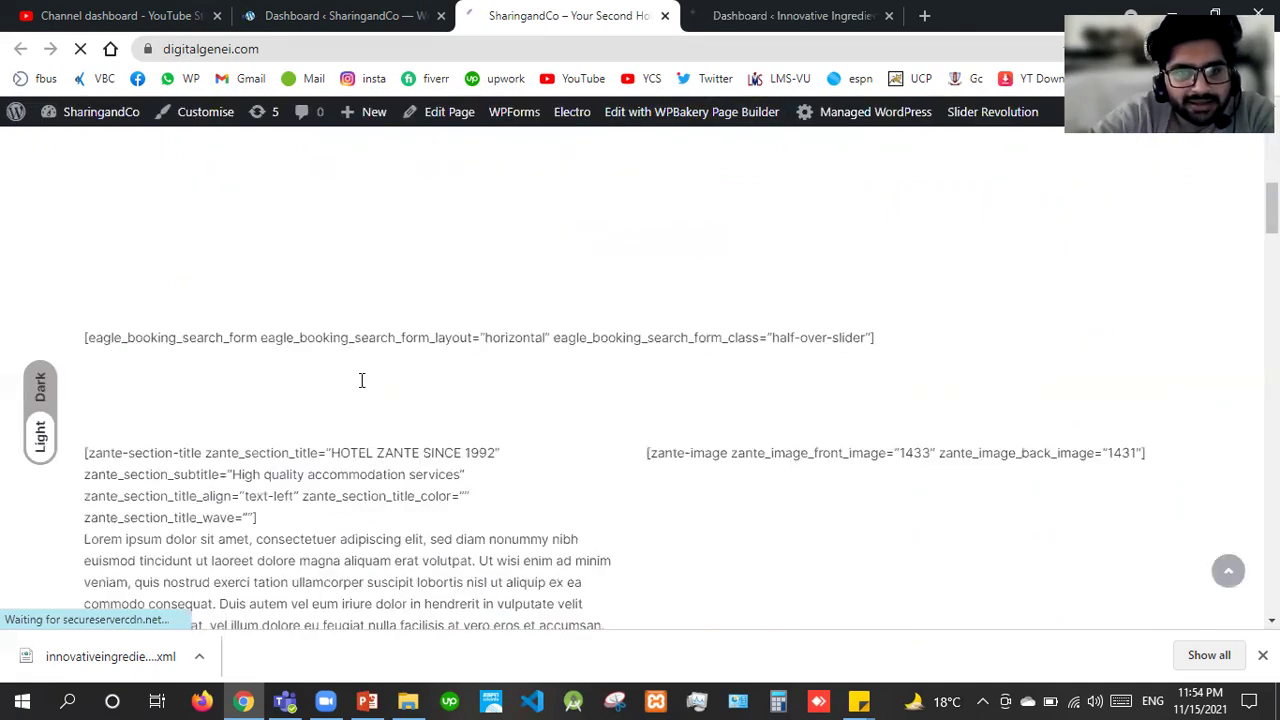
scroll(365, 381, down, 5)
scroll(365, 381, down, 5)
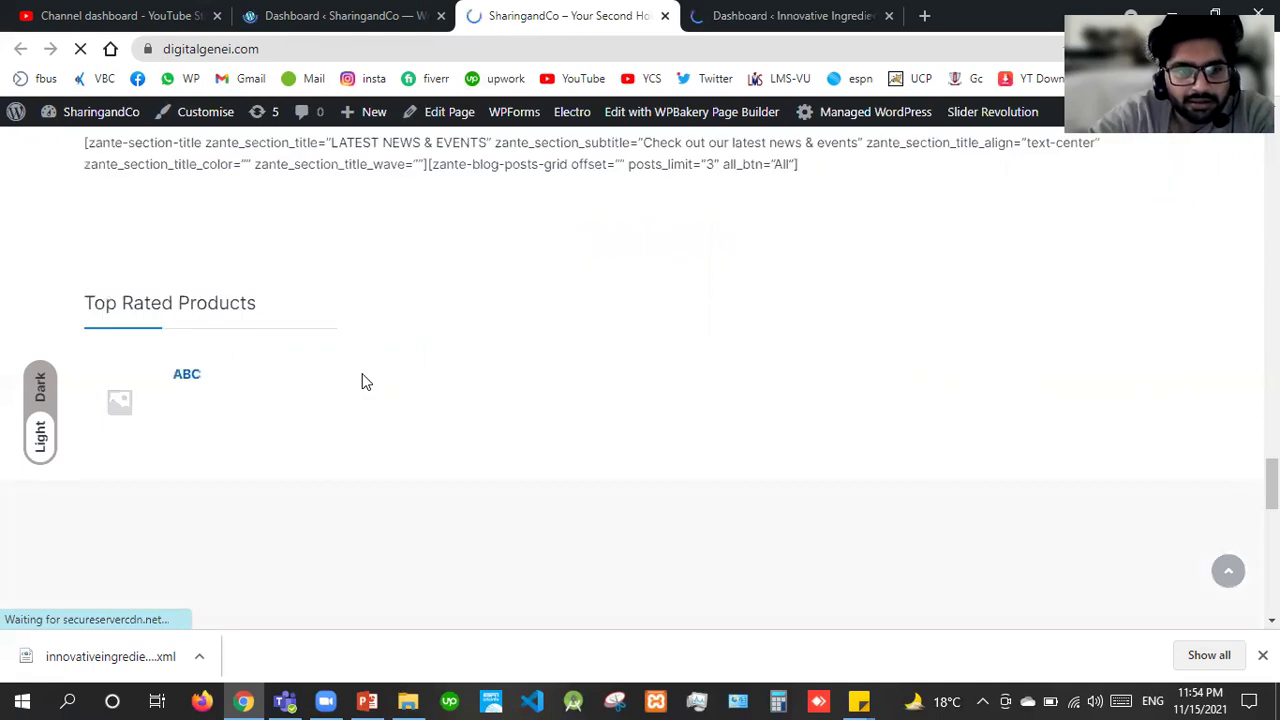
scroll(365, 381, up, 12)
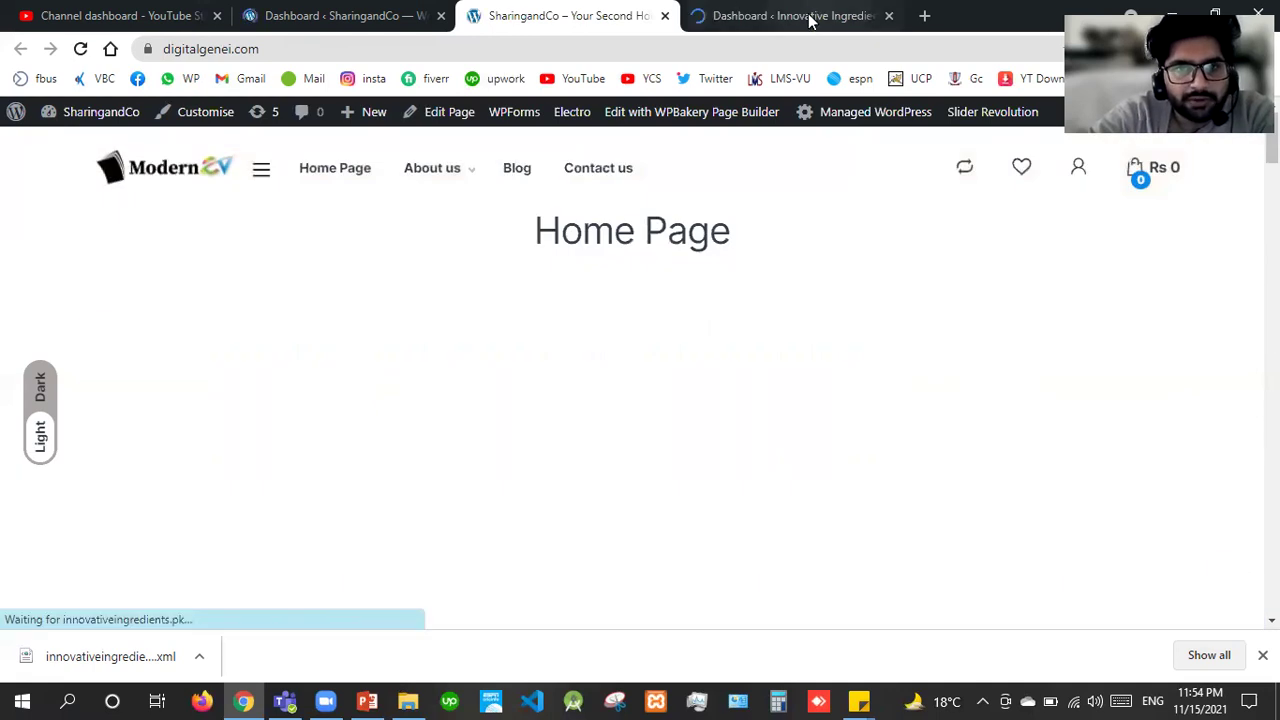
key(ctrl+Tab)
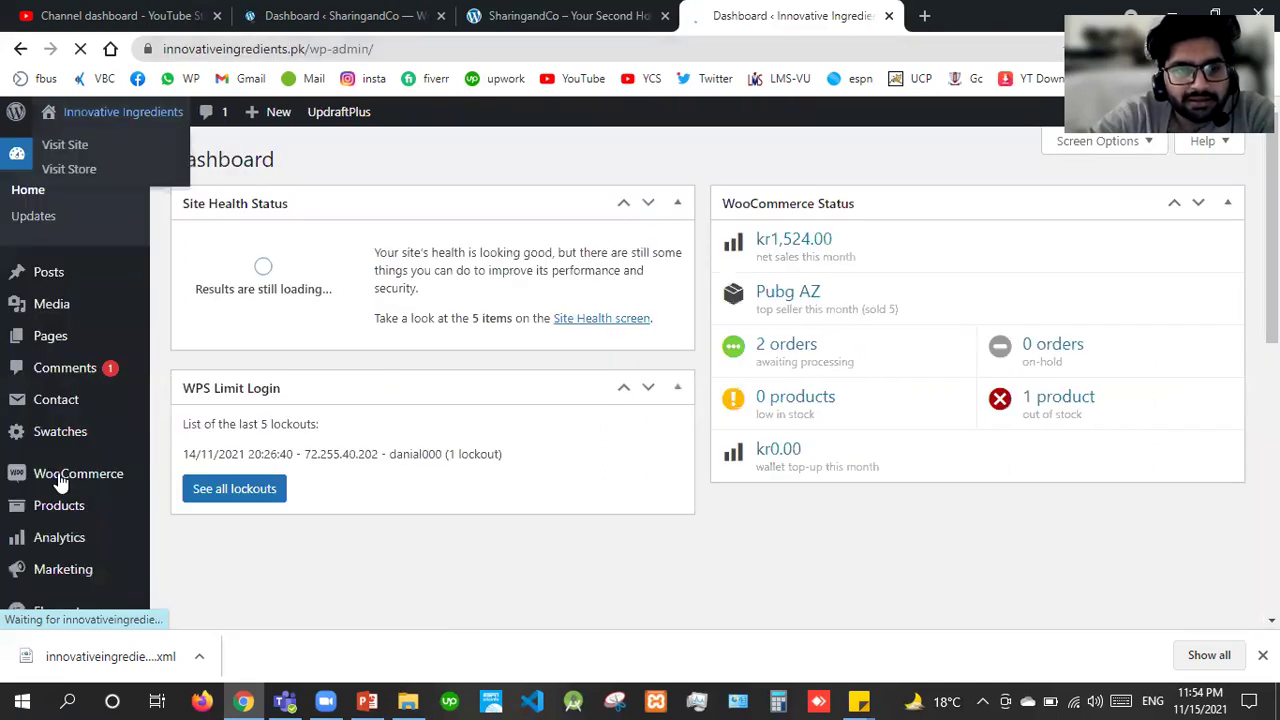
Open Appearance > Themes for Innovative Ingredients, showing OceanWP active alongside Electro.
scroll(300, 300, down, 3)
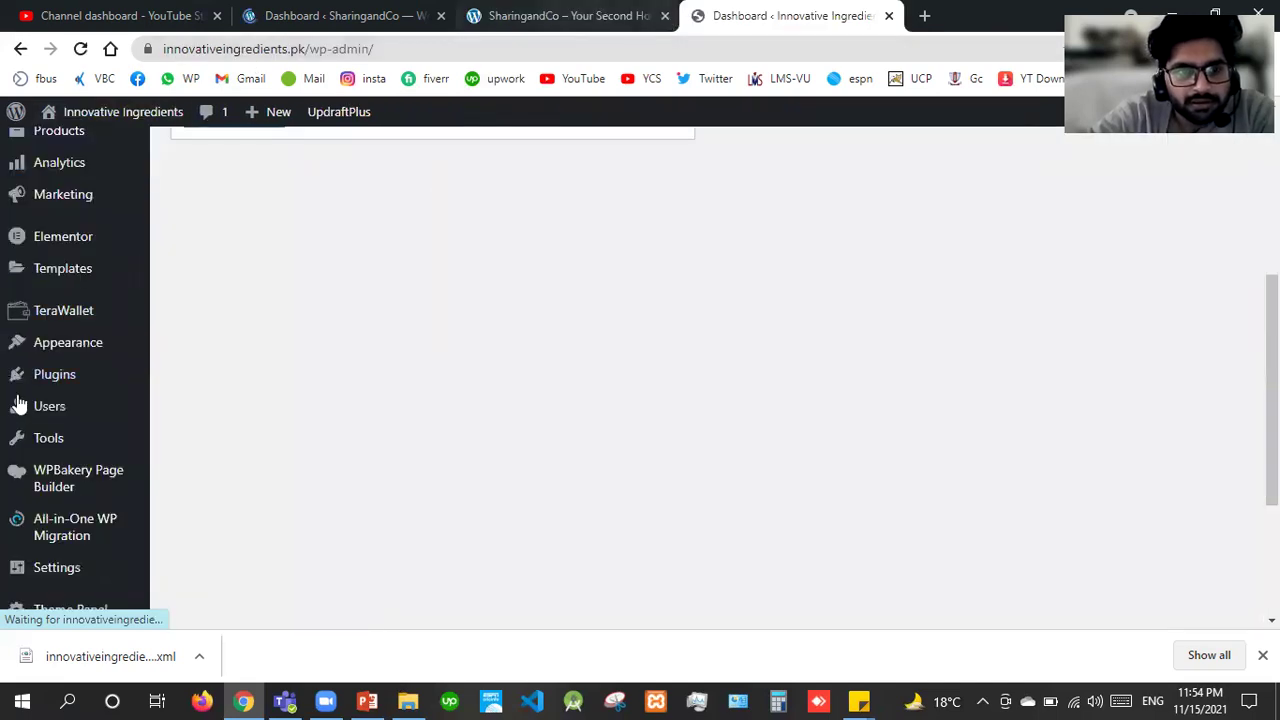
mouse_move(95, 350)
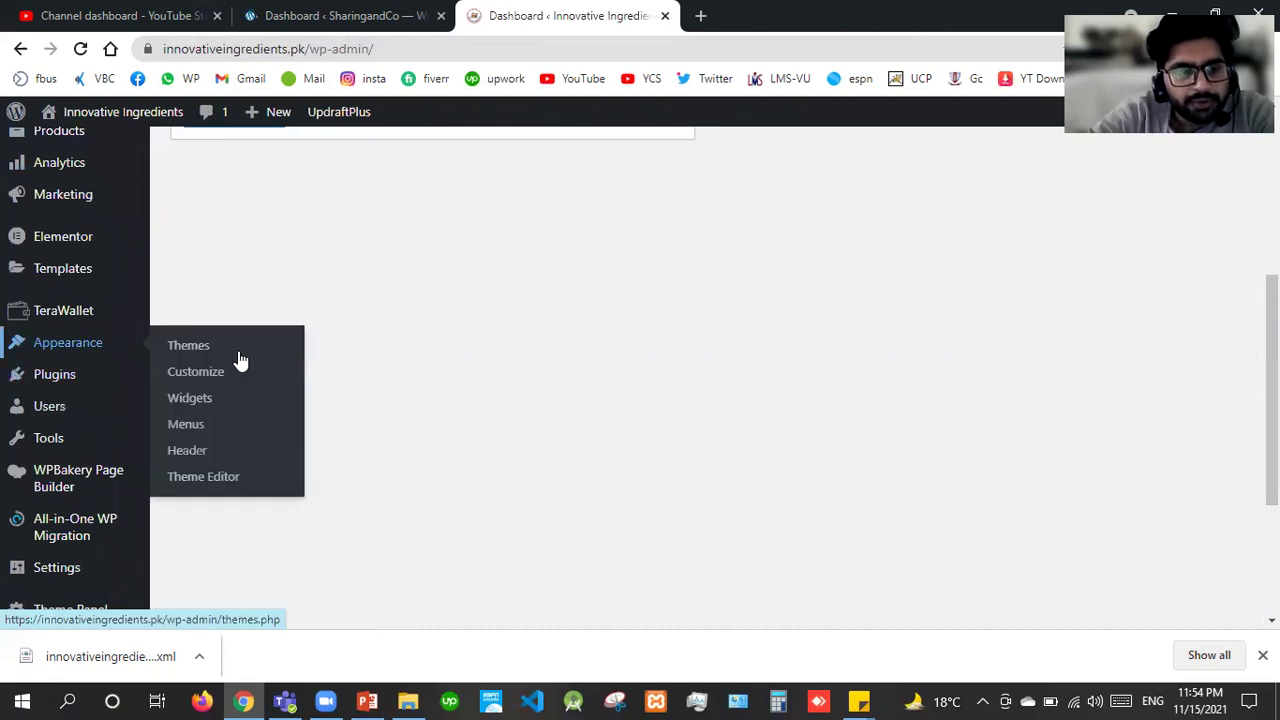
click(240, 358)
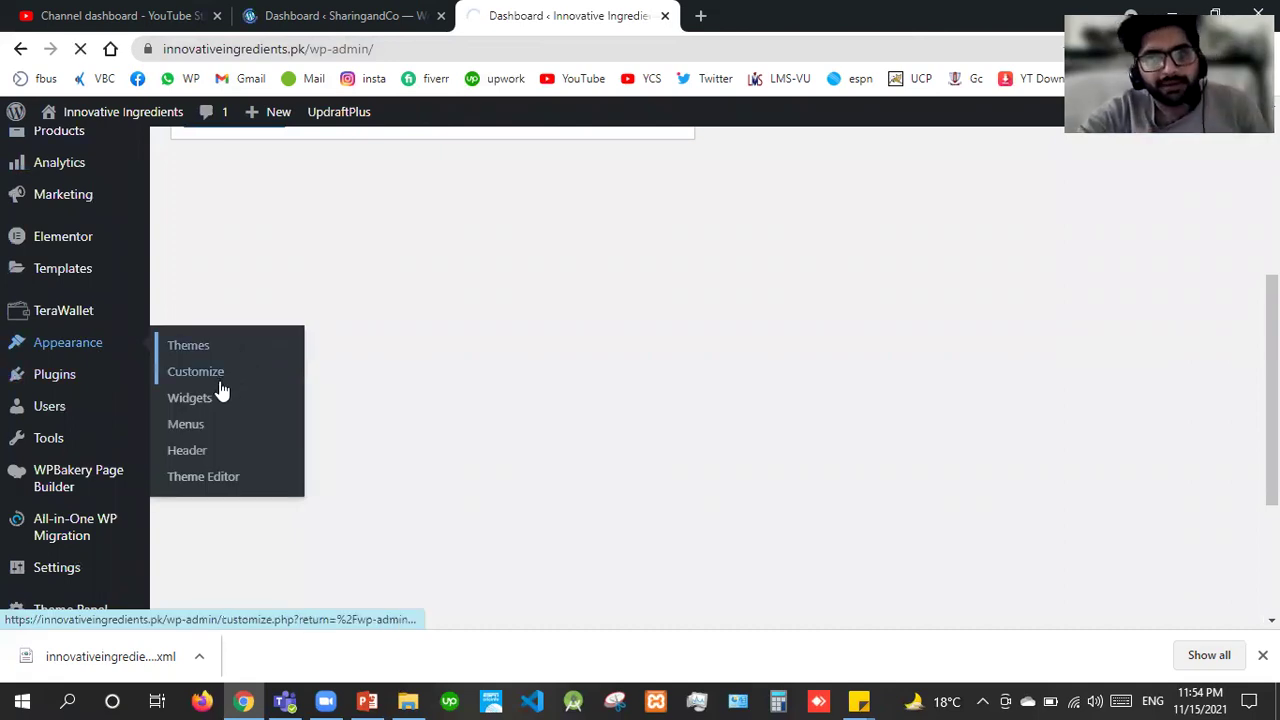
click(212, 400)
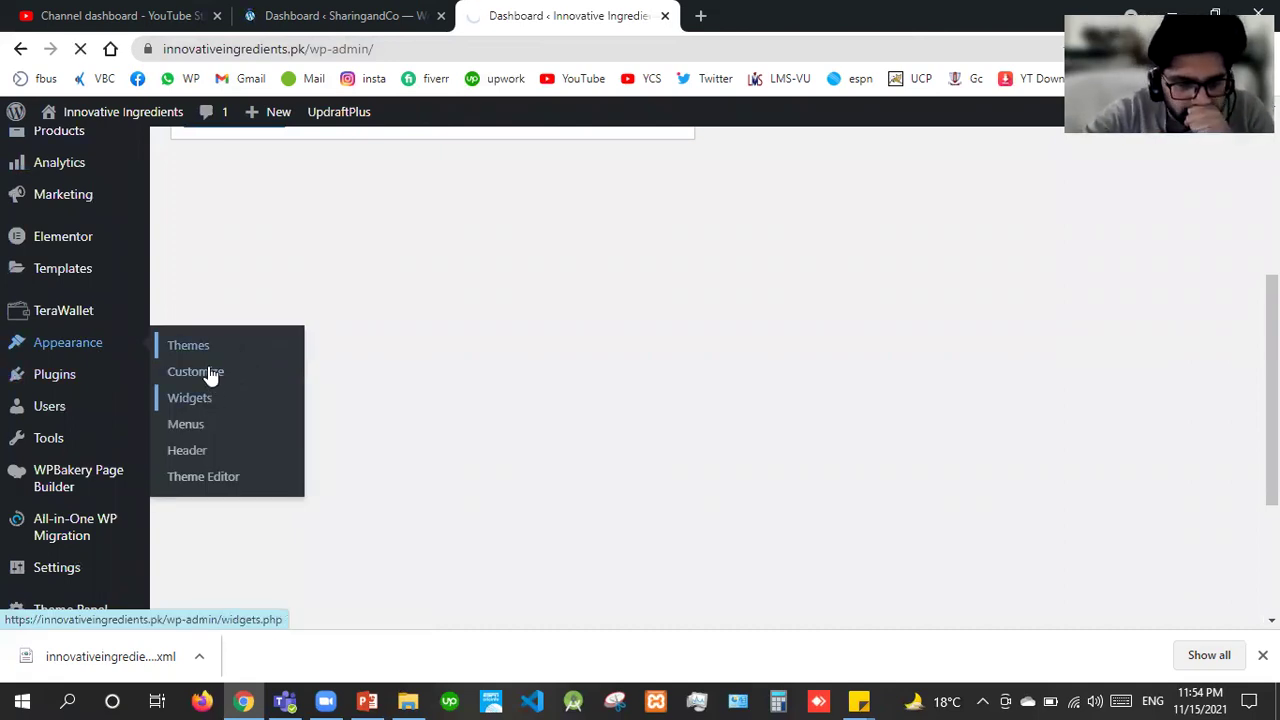
click(210, 376)
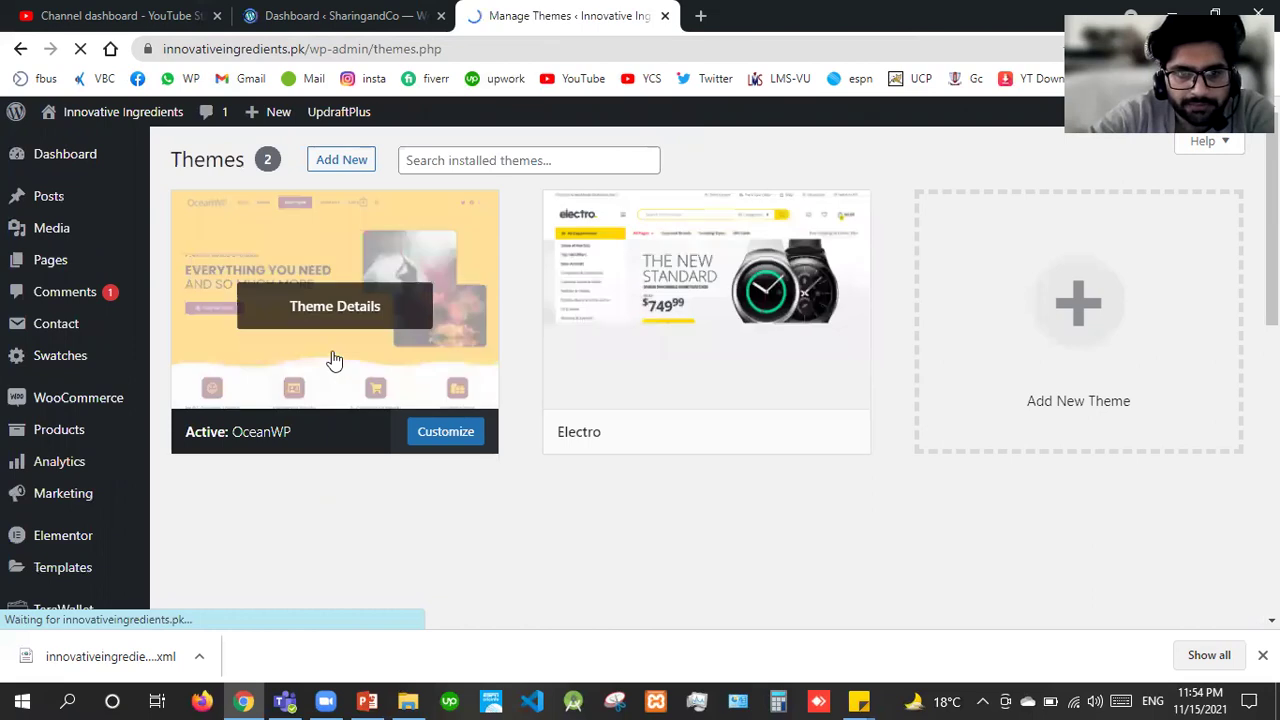
Compare SharingandCo's installed themes with Innovative Ingredients' themes, then open Add New Theme for SharingandCo.
click(378, 10)
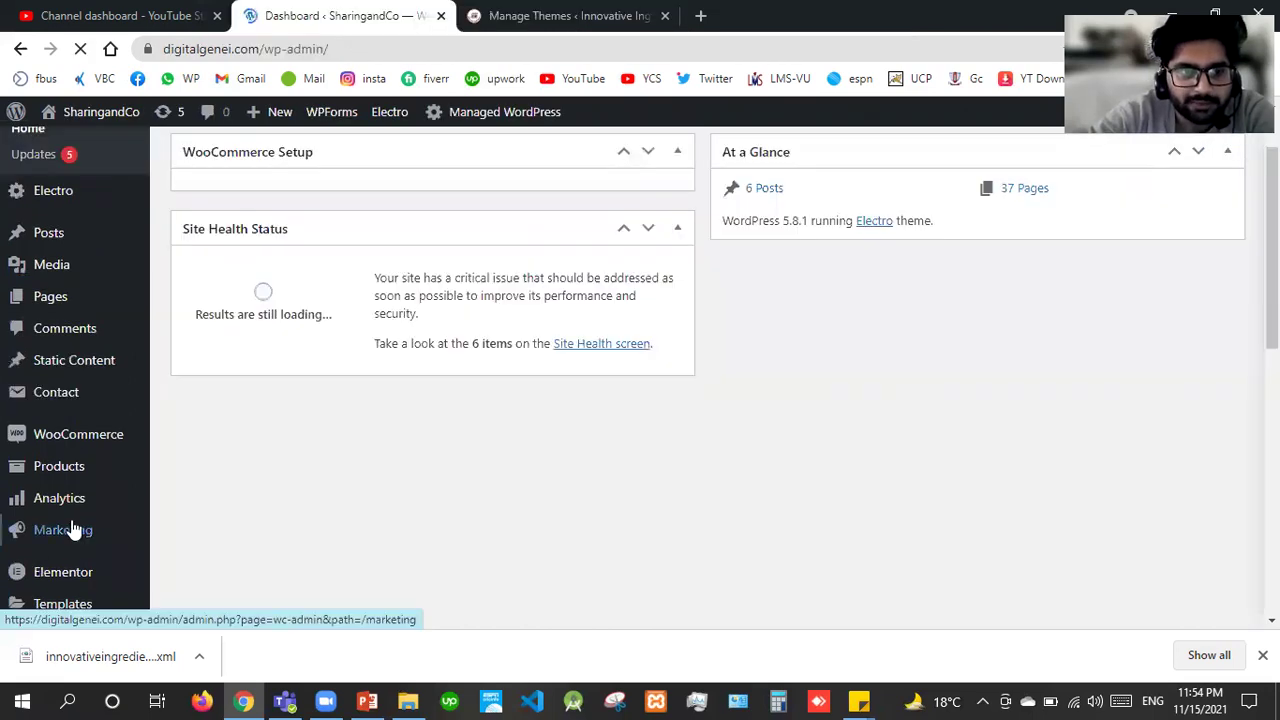
scroll(115, 493, down, 2)
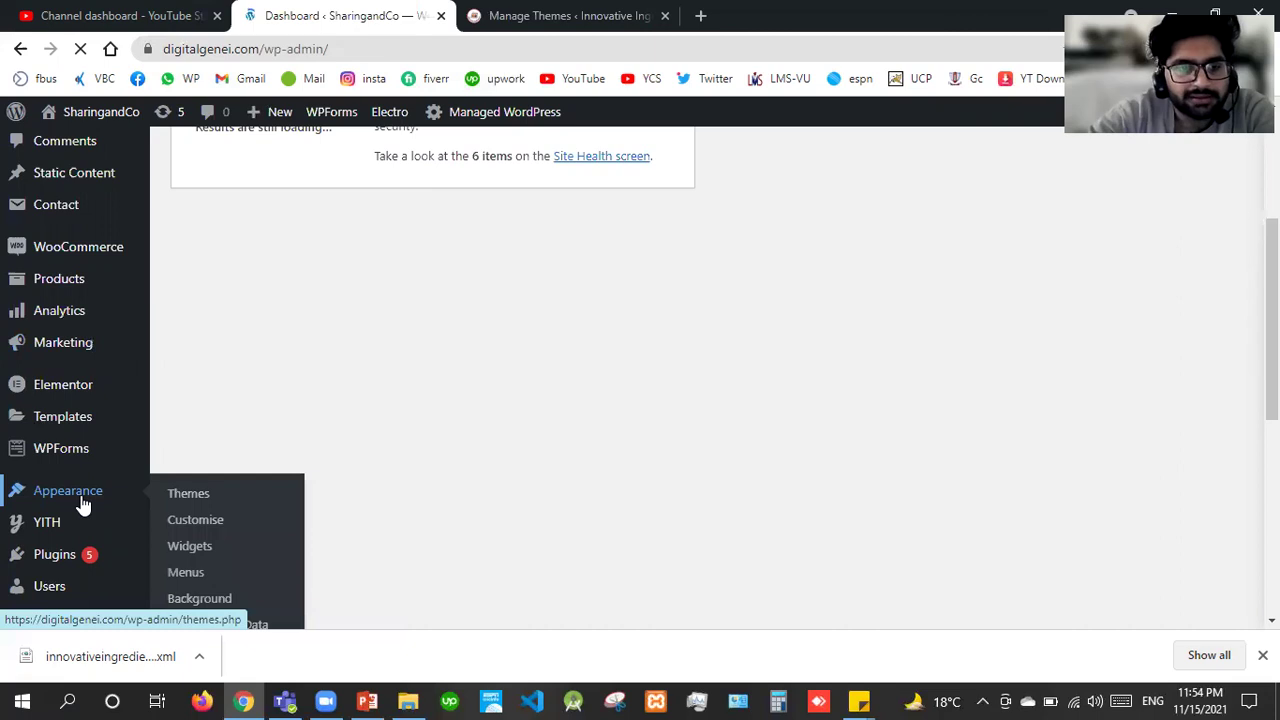
click(157, 491)
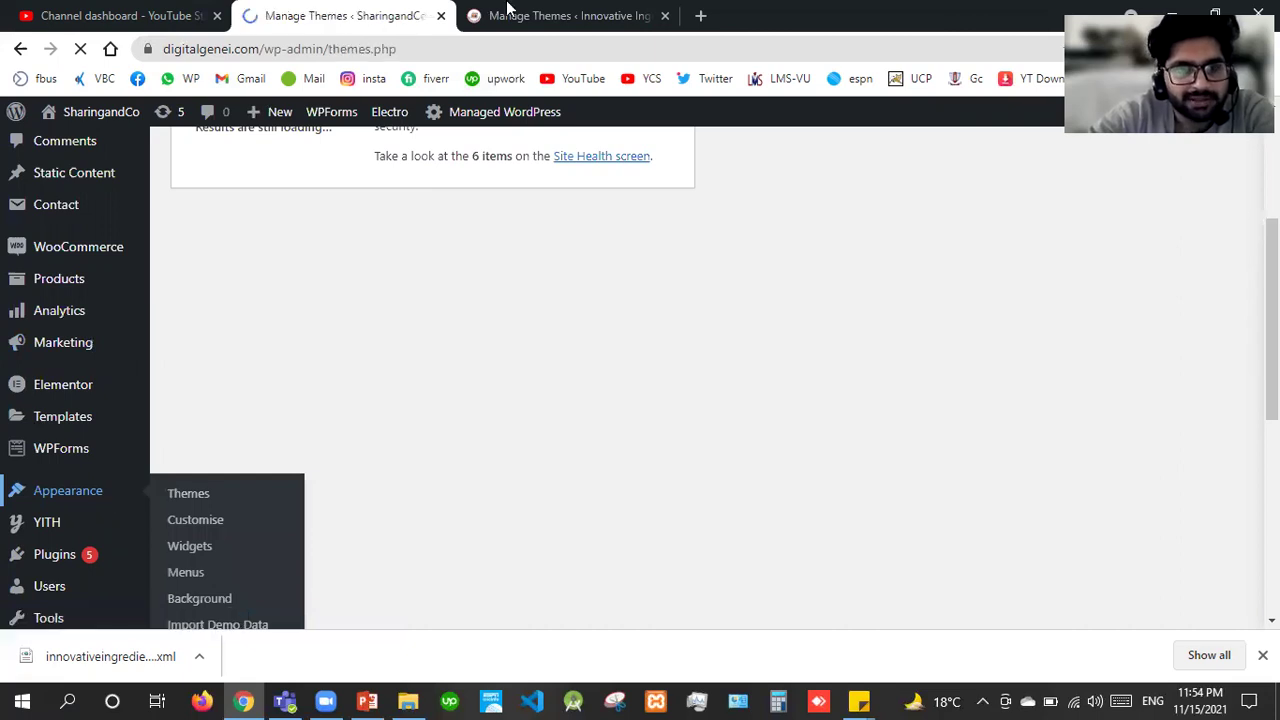
key(ctrl+Tab)
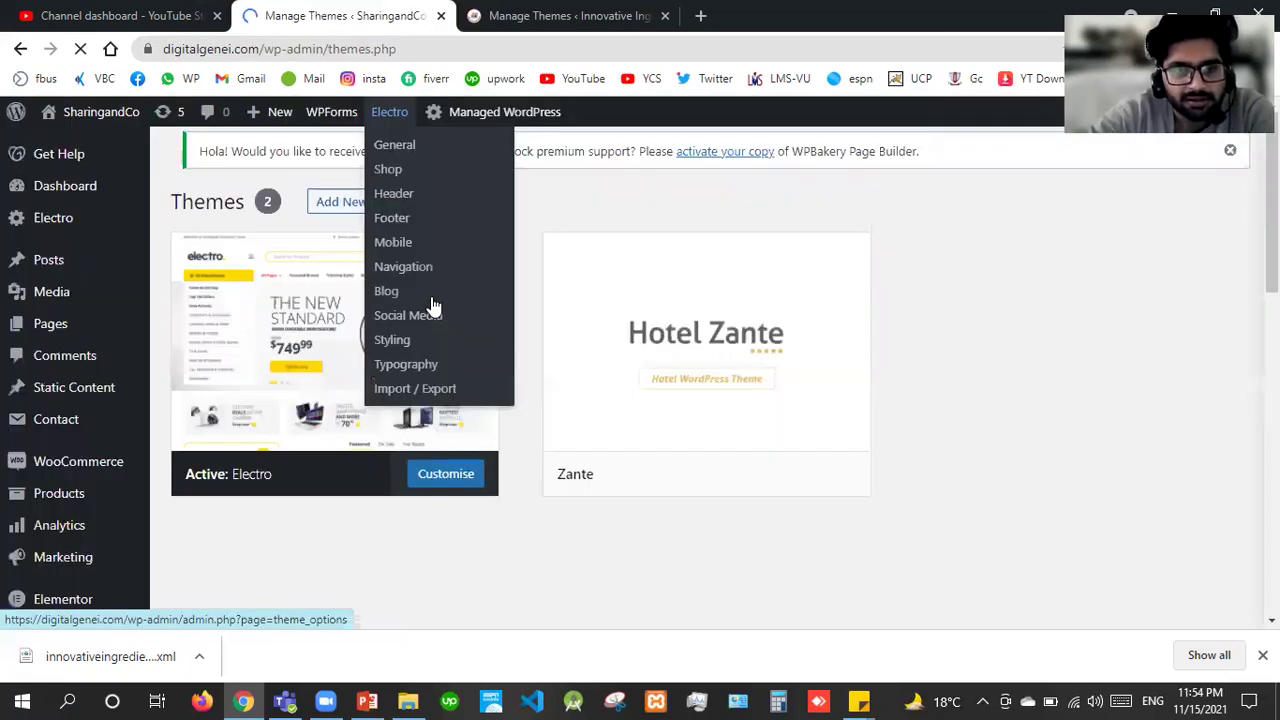
click(420, 296)
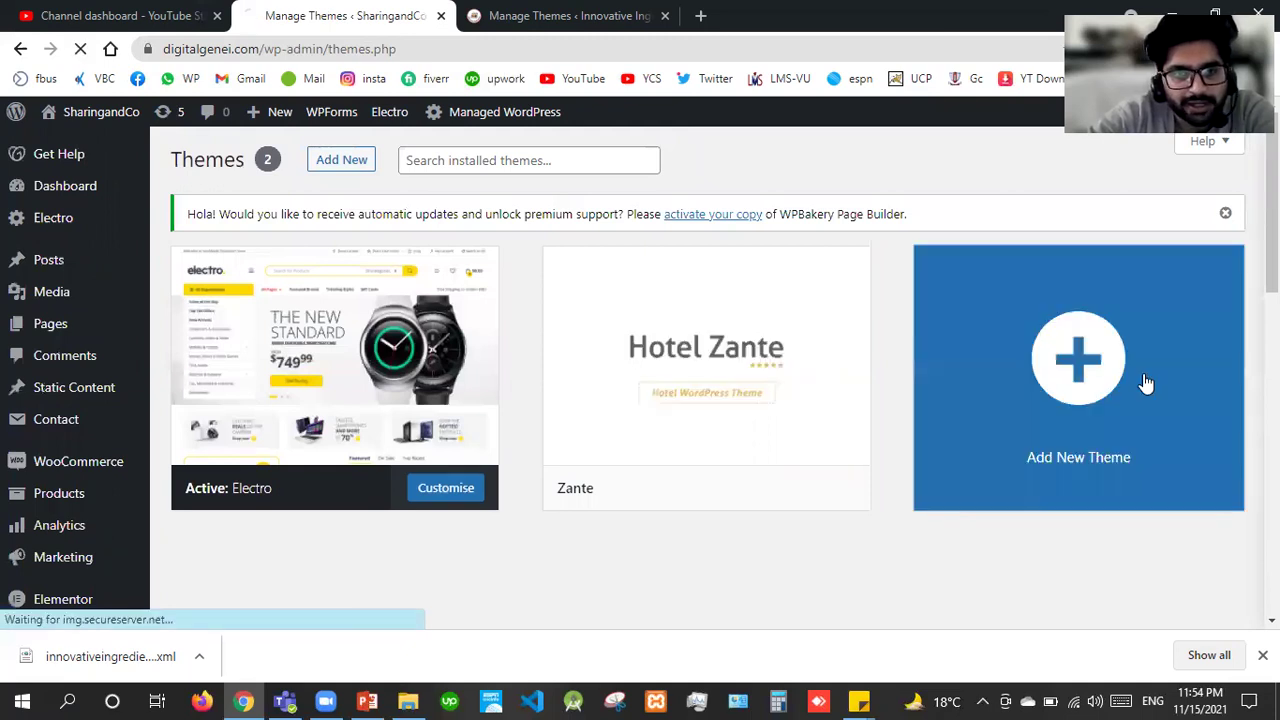
click(1028, 448)
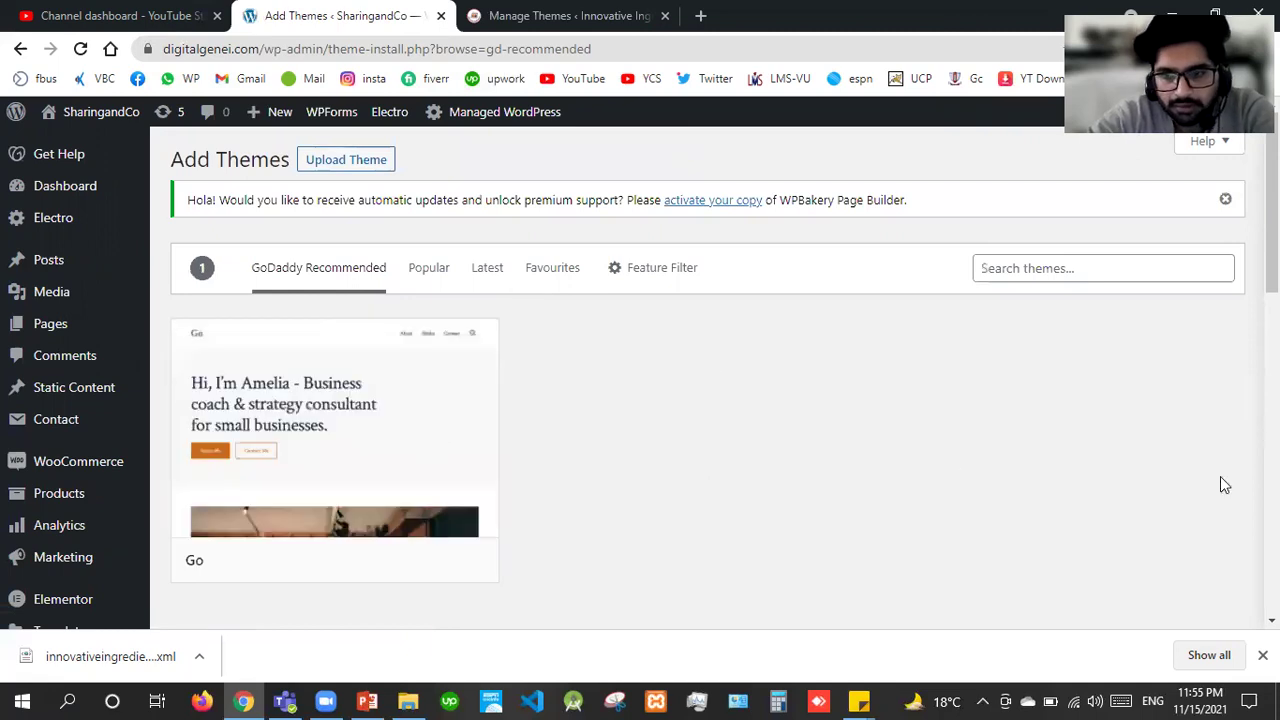
Install the OceanWP theme from the Popular themes list and activate it on SharingandCo.
scroll(700, 400, down, 3)
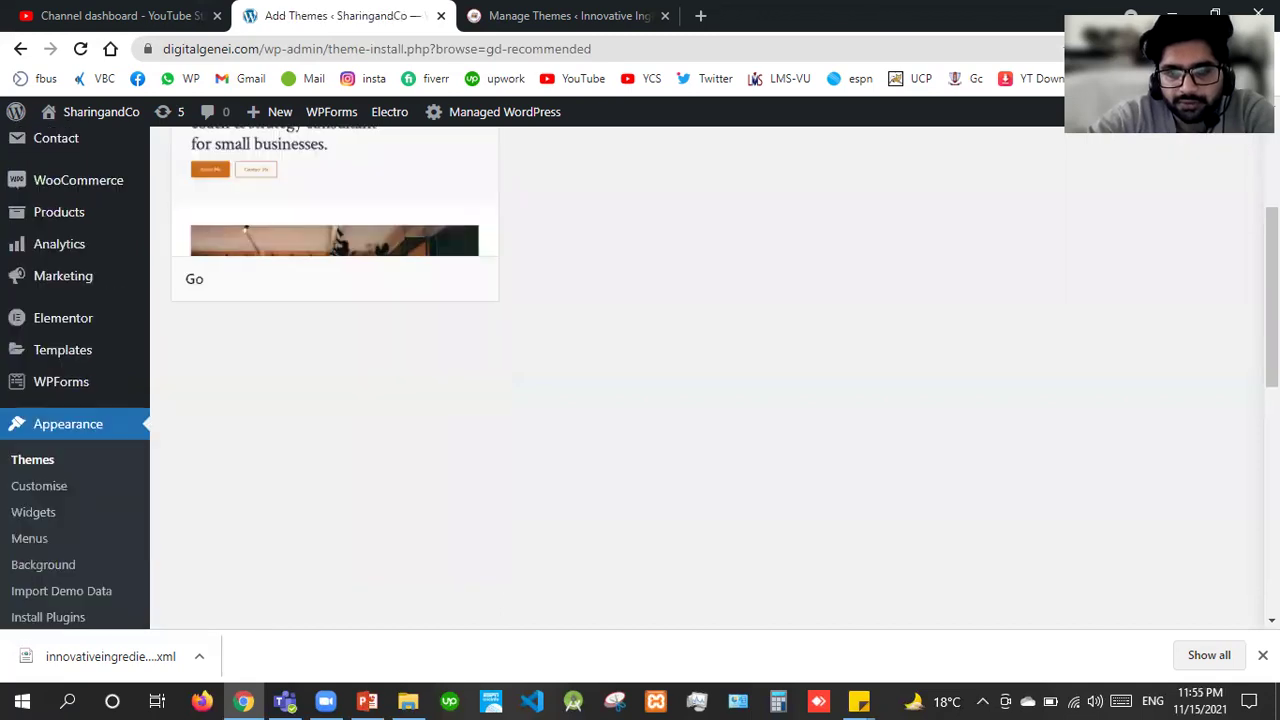
scroll(706, 365, up, 3)
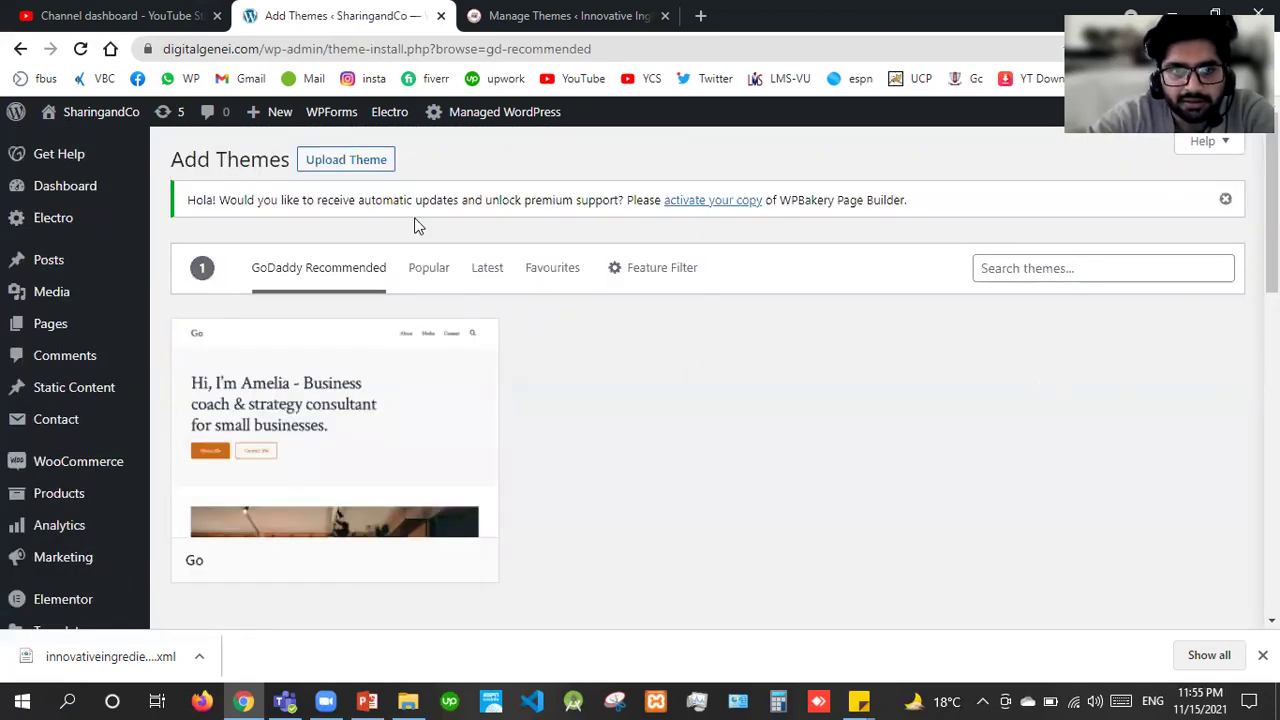
click(442, 267)
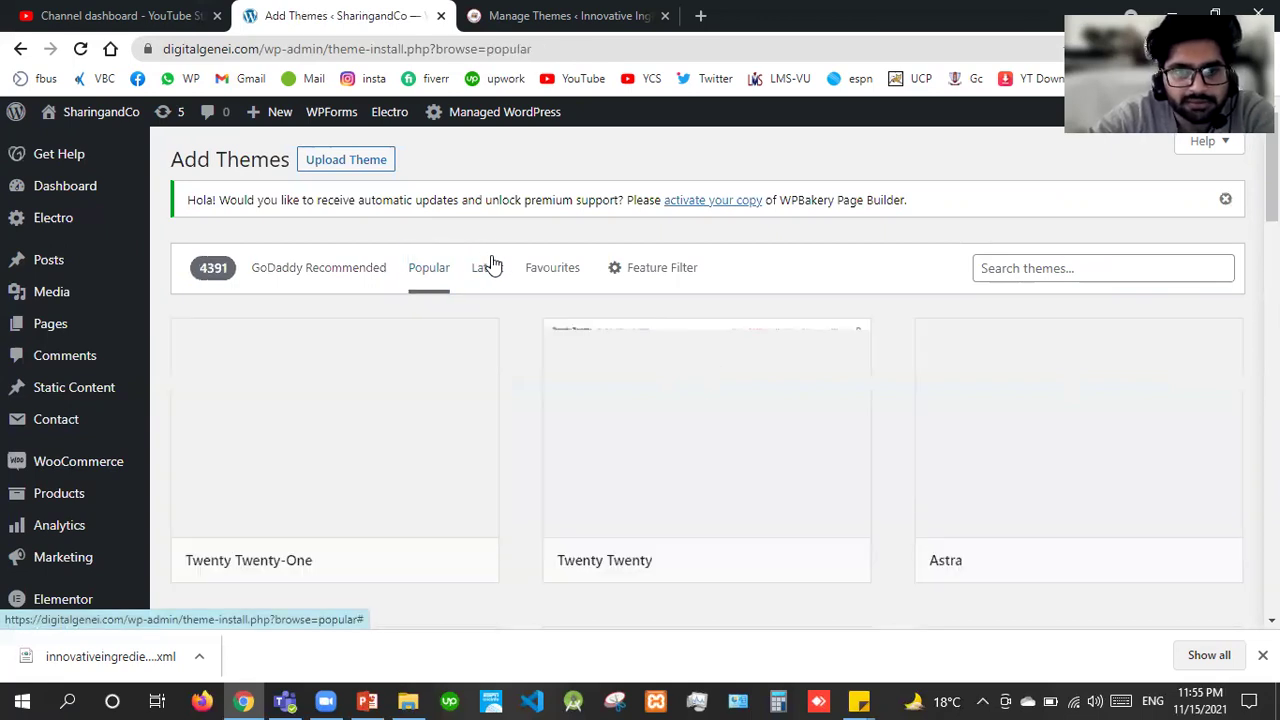
scroll(1108, 494, down, 3)
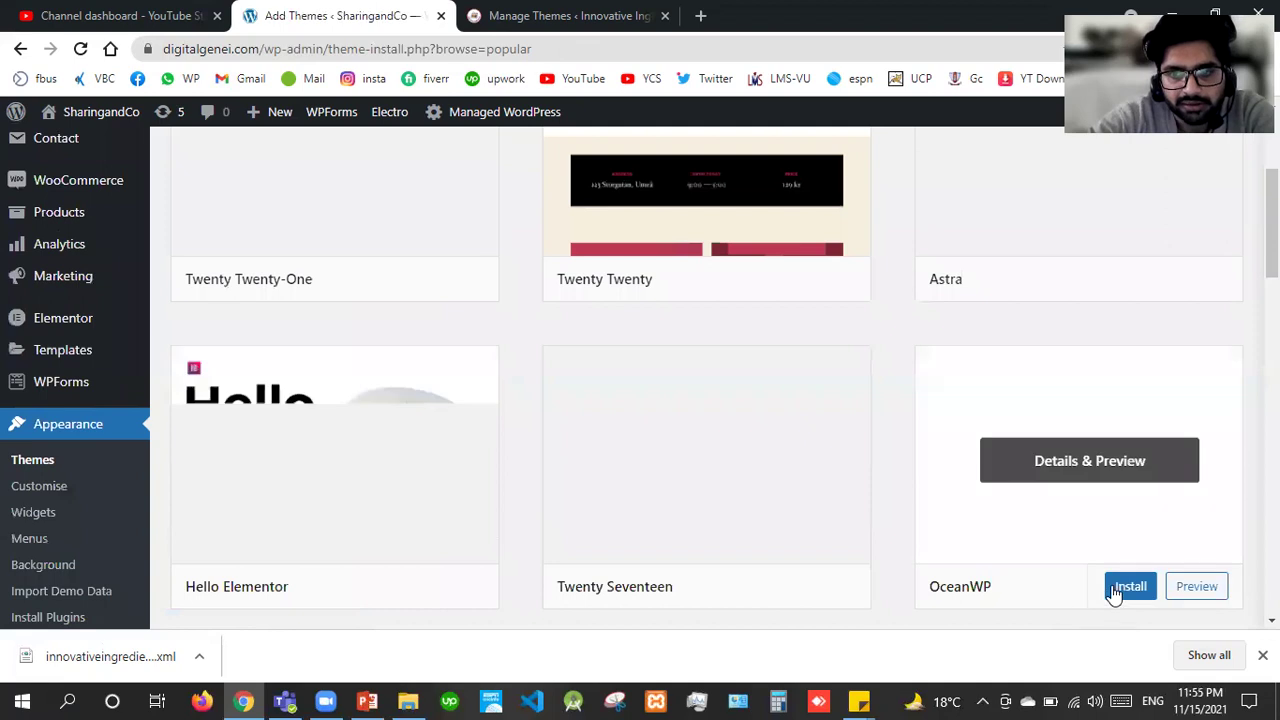
click(1112, 588)
mouse_move(786, 481)
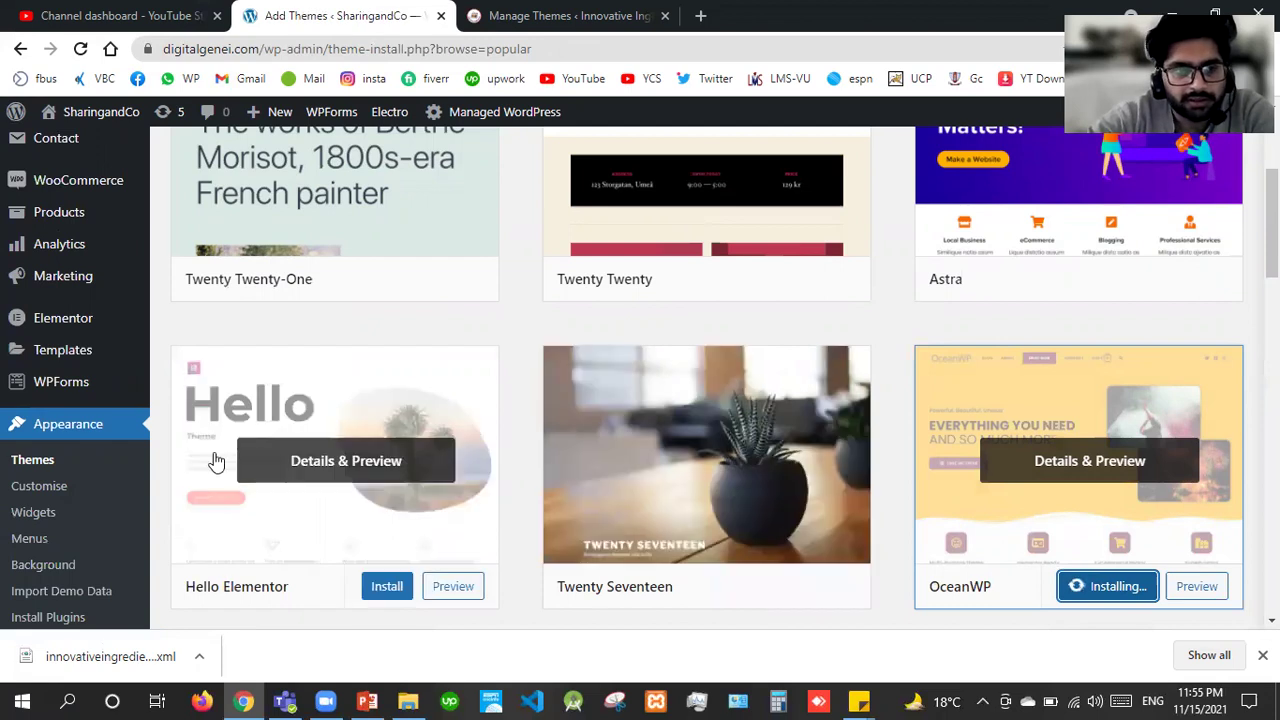
scroll(45, 520, down, 3)
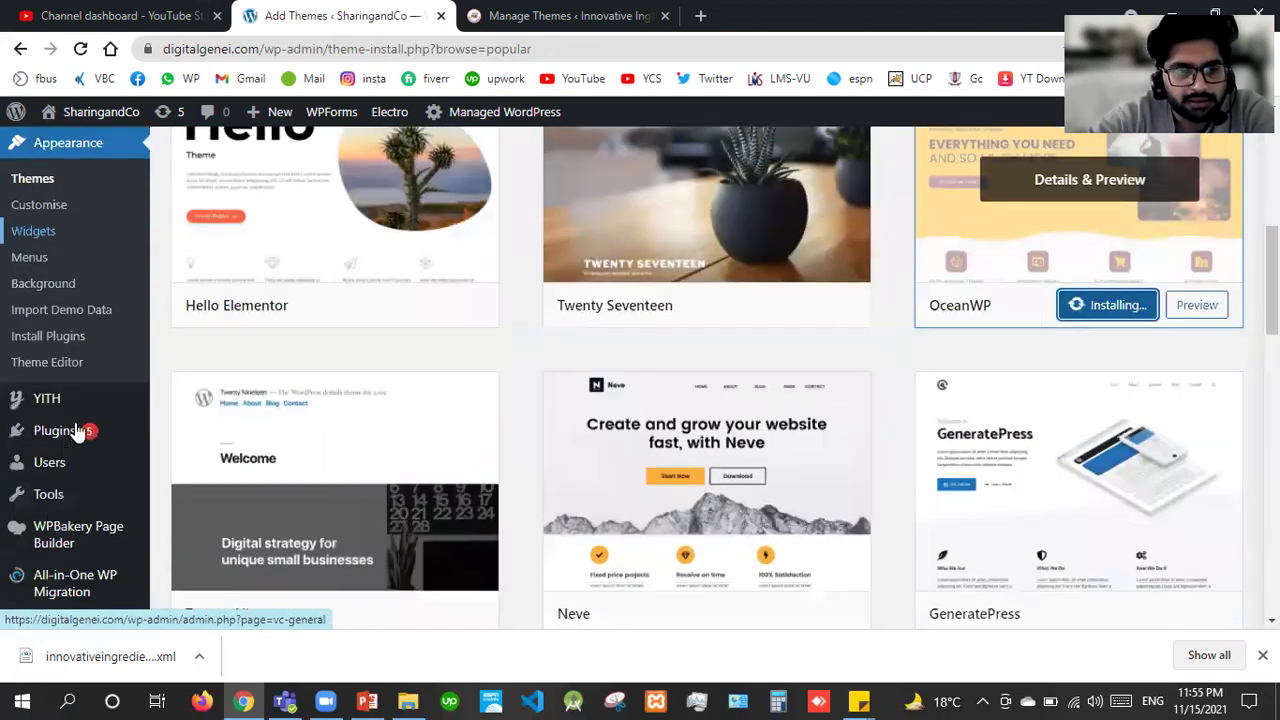
mouse_move(117, 434)
right_click(191, 437)
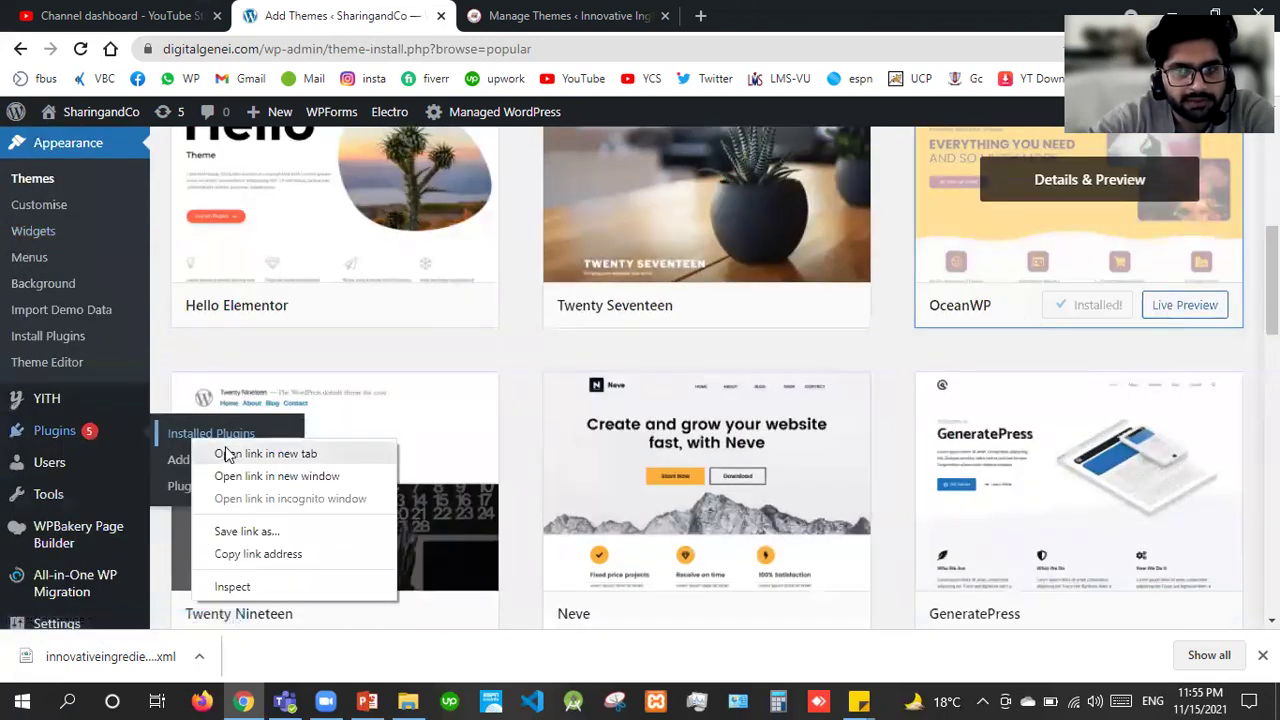
click(1110, 307)
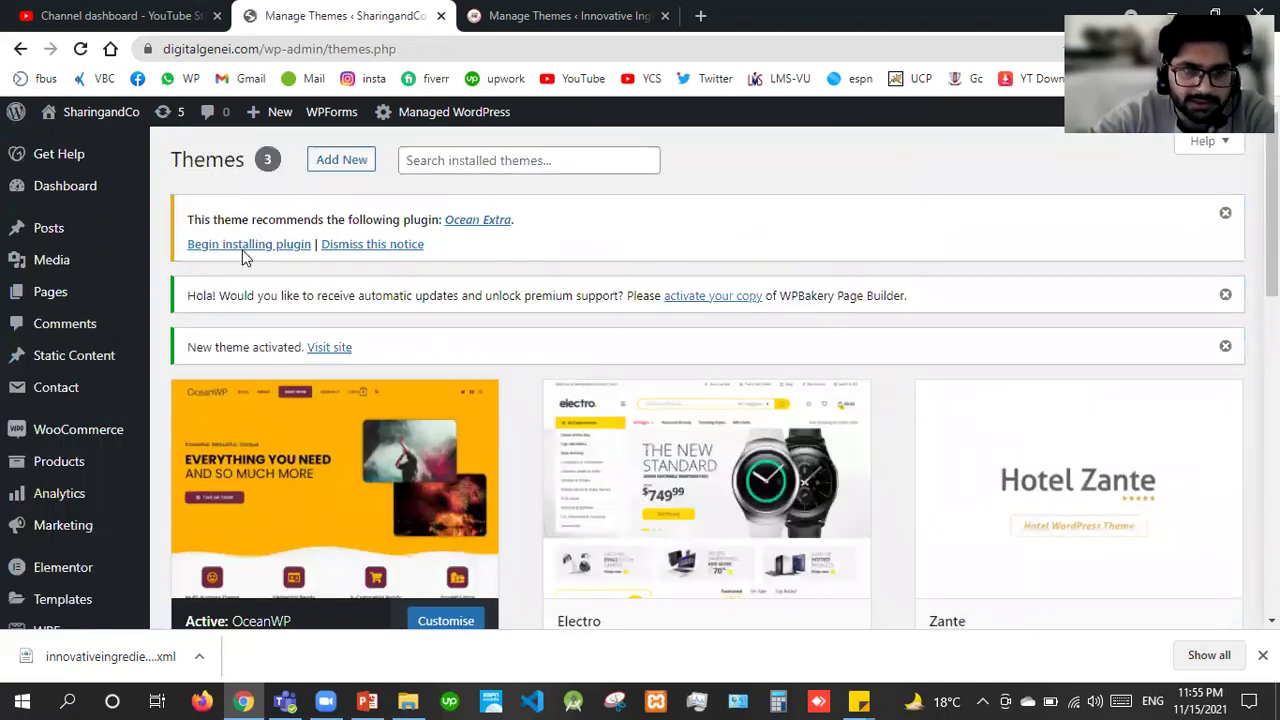
Install the Ocean Extra plugin that OceanWP recommends from the Install Required Plugins page.
click(1225, 346)
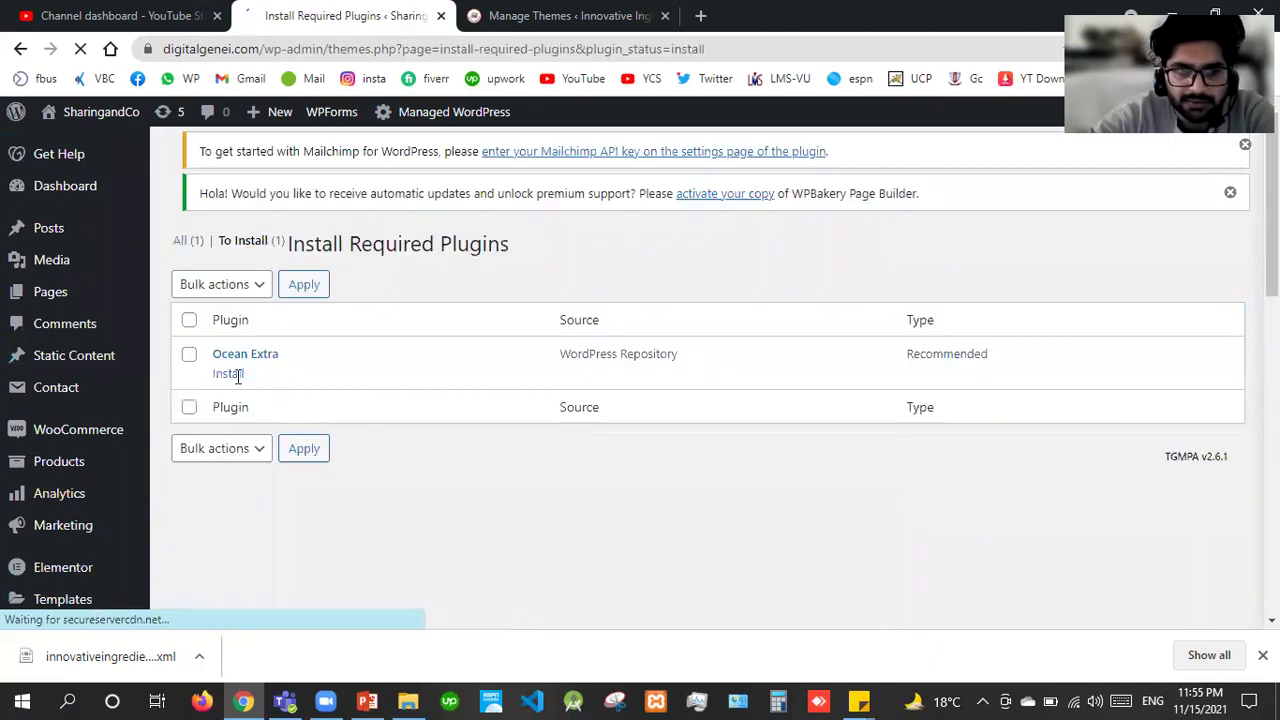
click(236, 422)
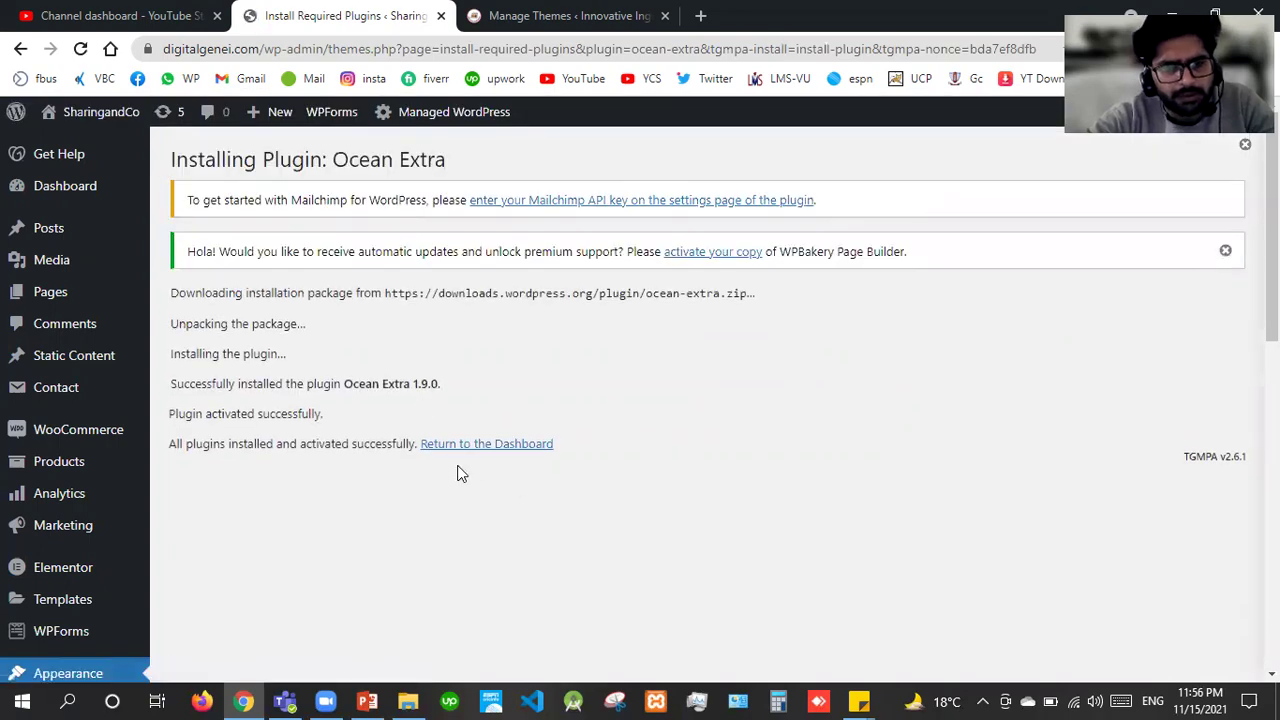
scroll(25, 548, down, 4)
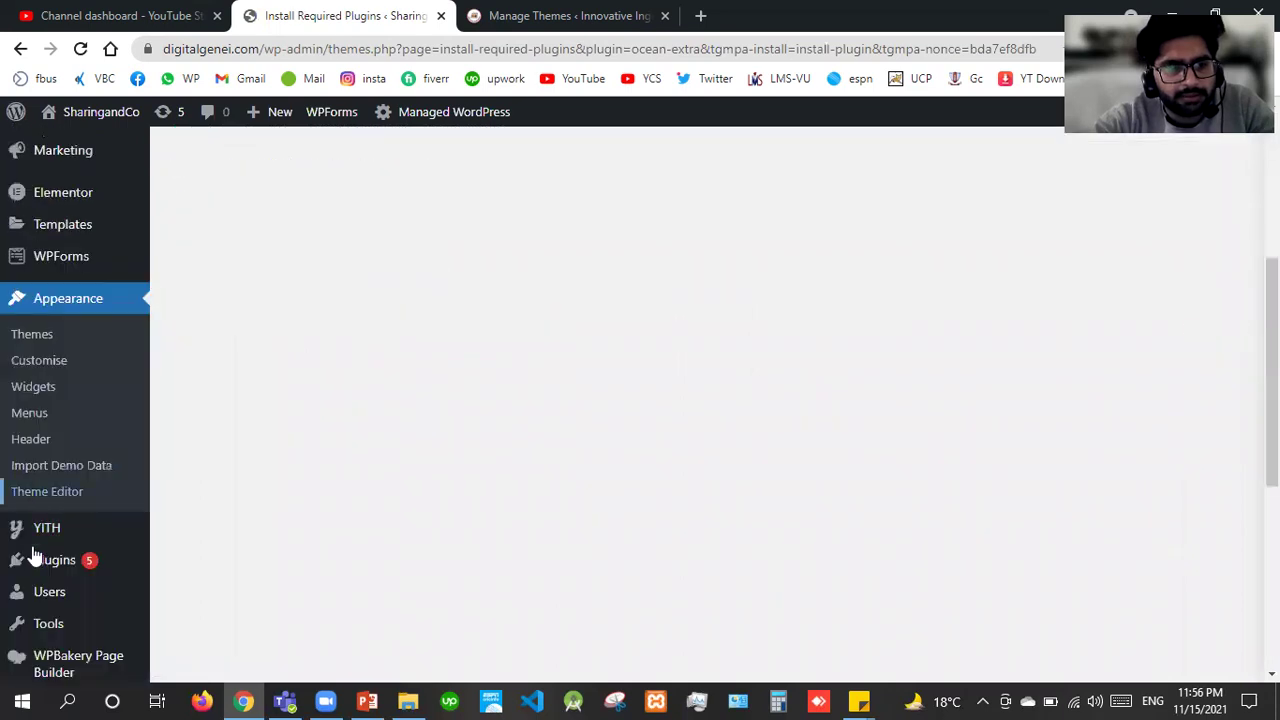
Go to Installed Plugins and start updating YITH WooCommerce Compare.
click(186, 564)
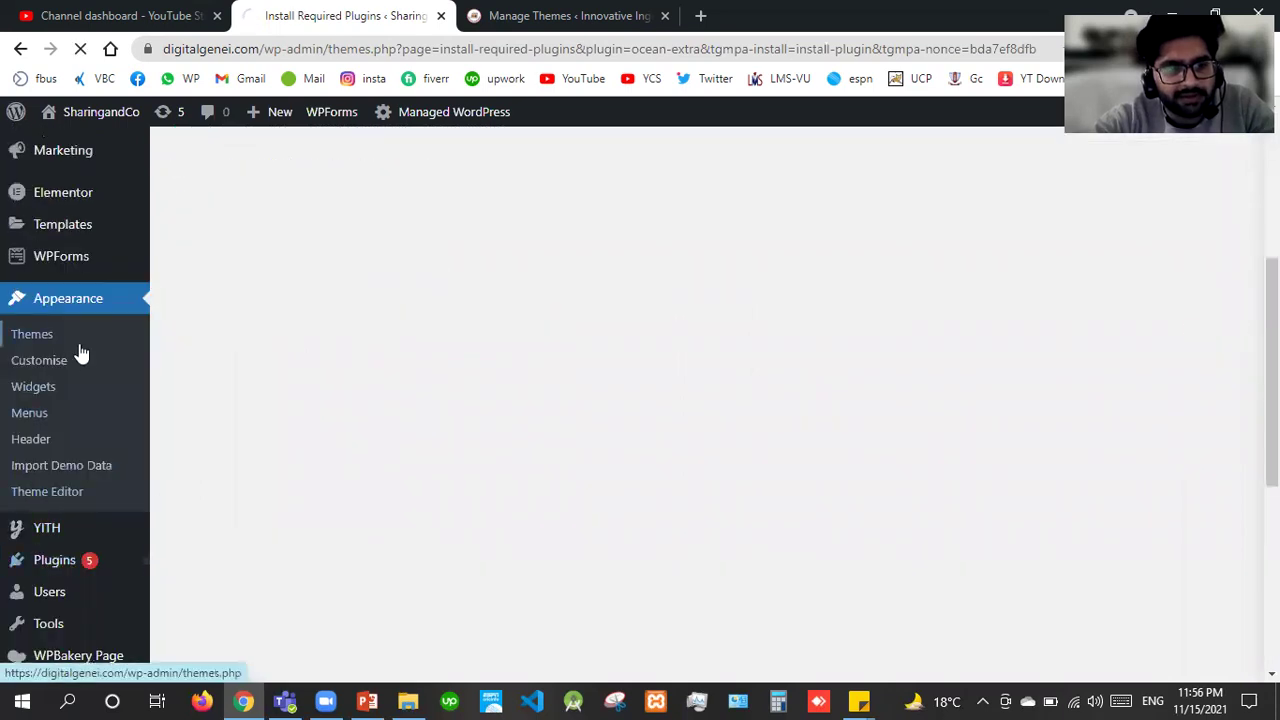
scroll(81, 352, up, 1)
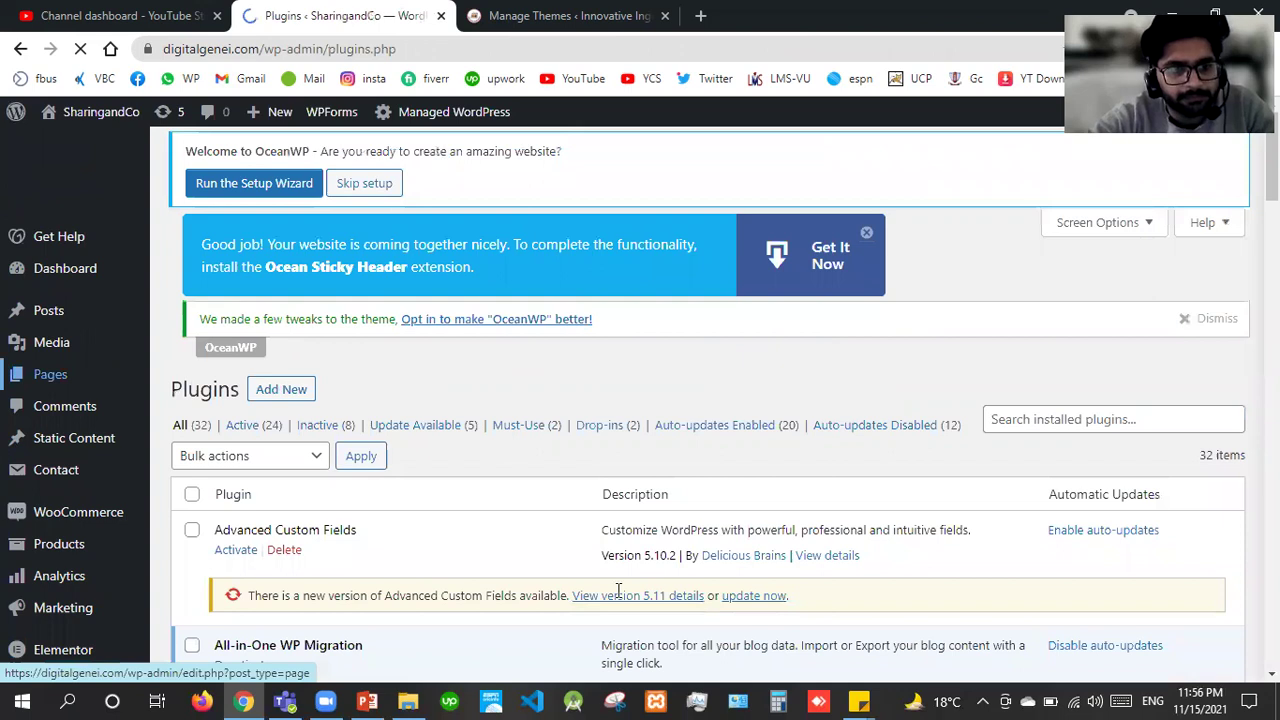
scroll(720, 380, down, 2)
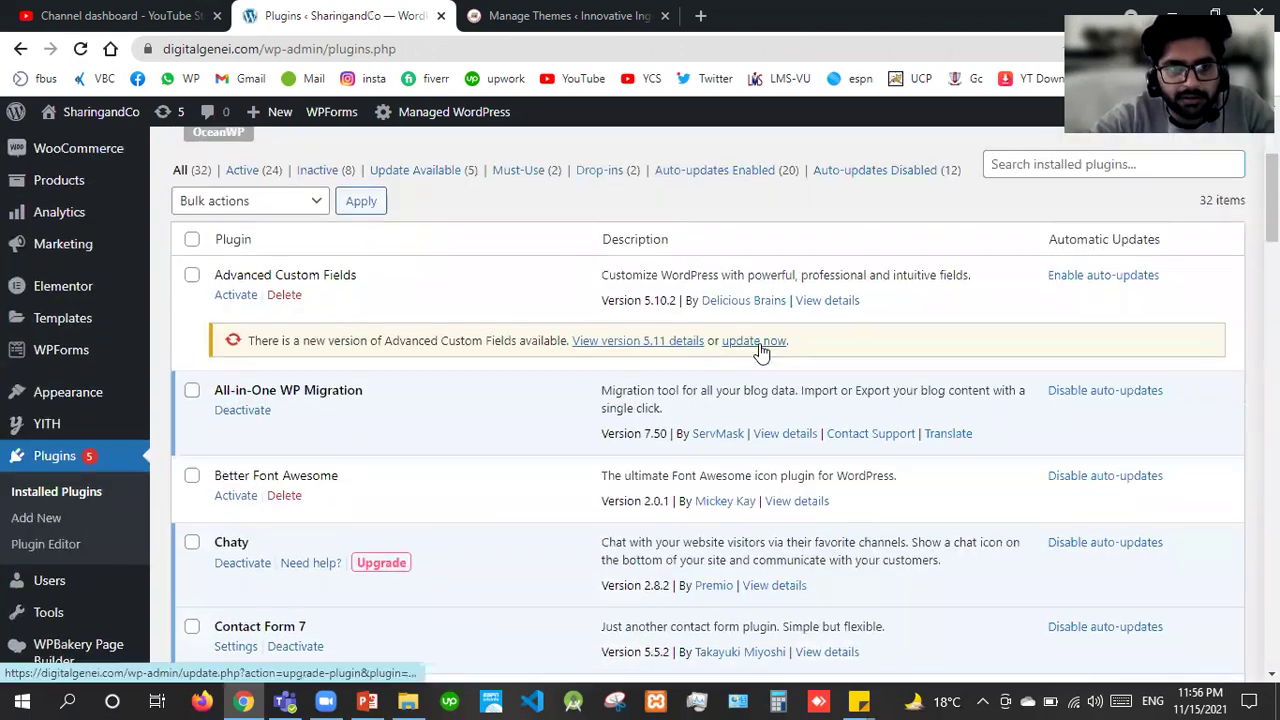
scroll(422, 470, down, 3)
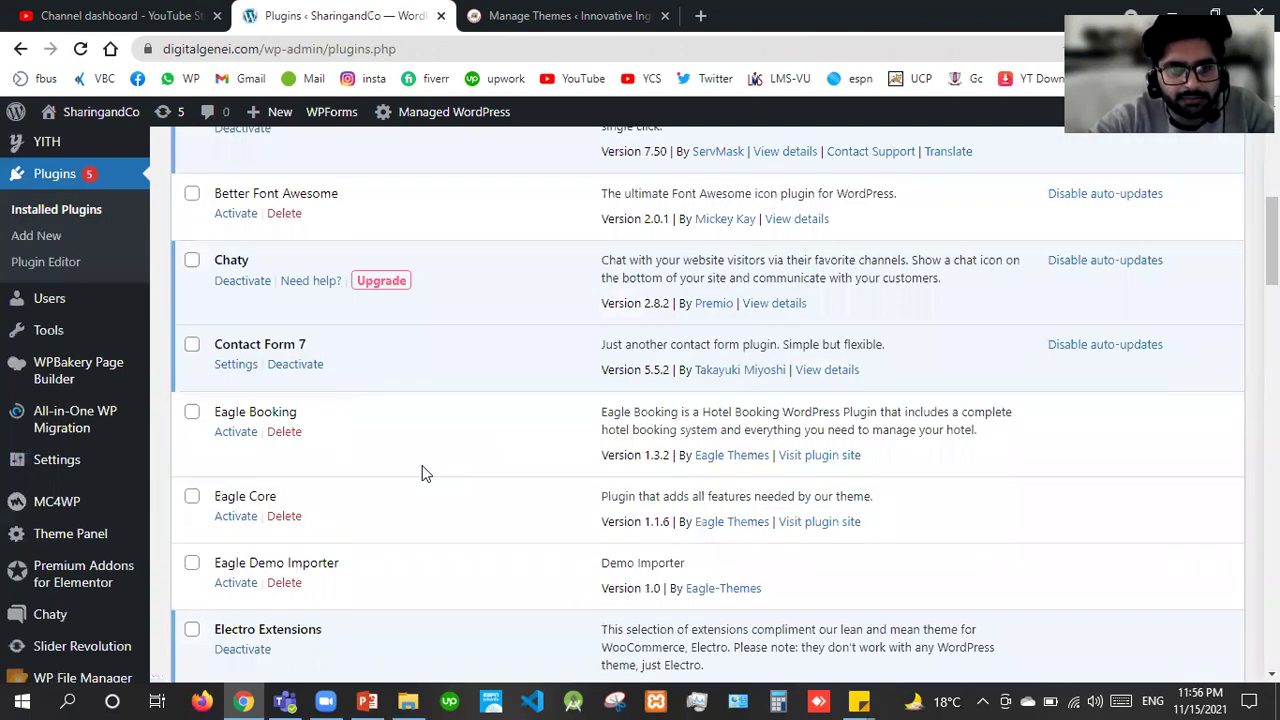
scroll(422, 470, down, 10)
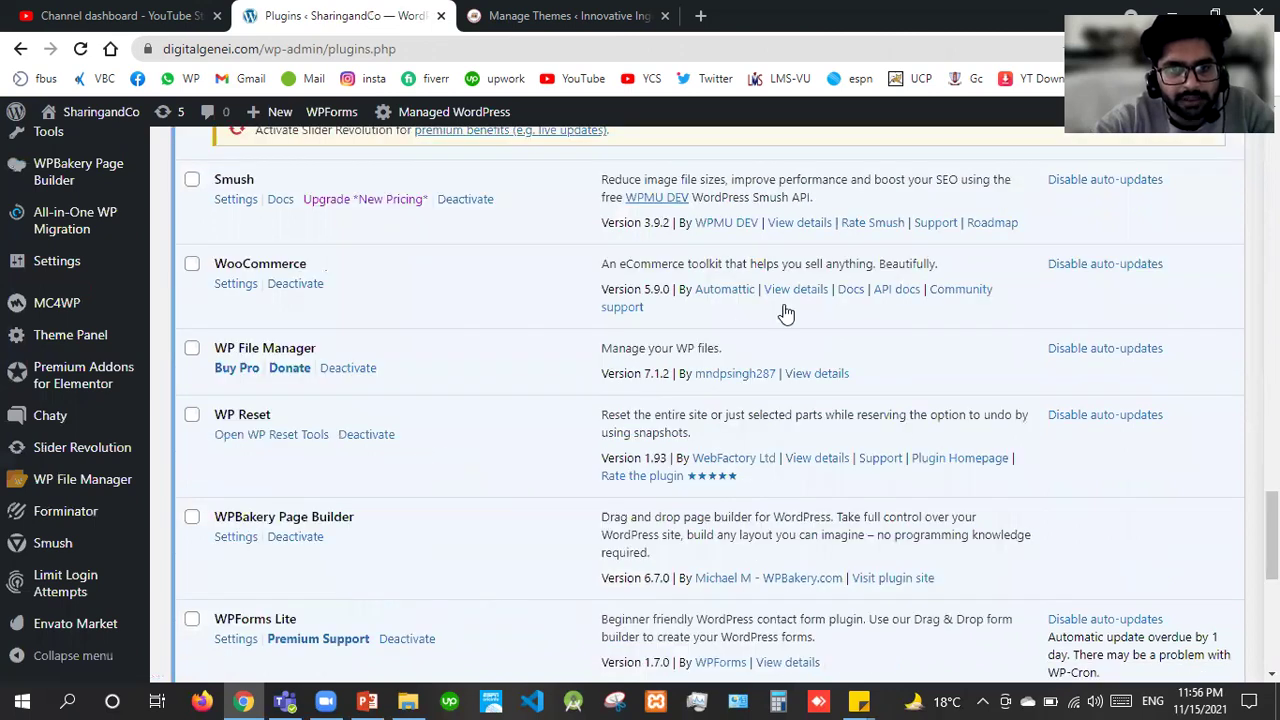
scroll(786, 314, down, 5)
click(786, 306)
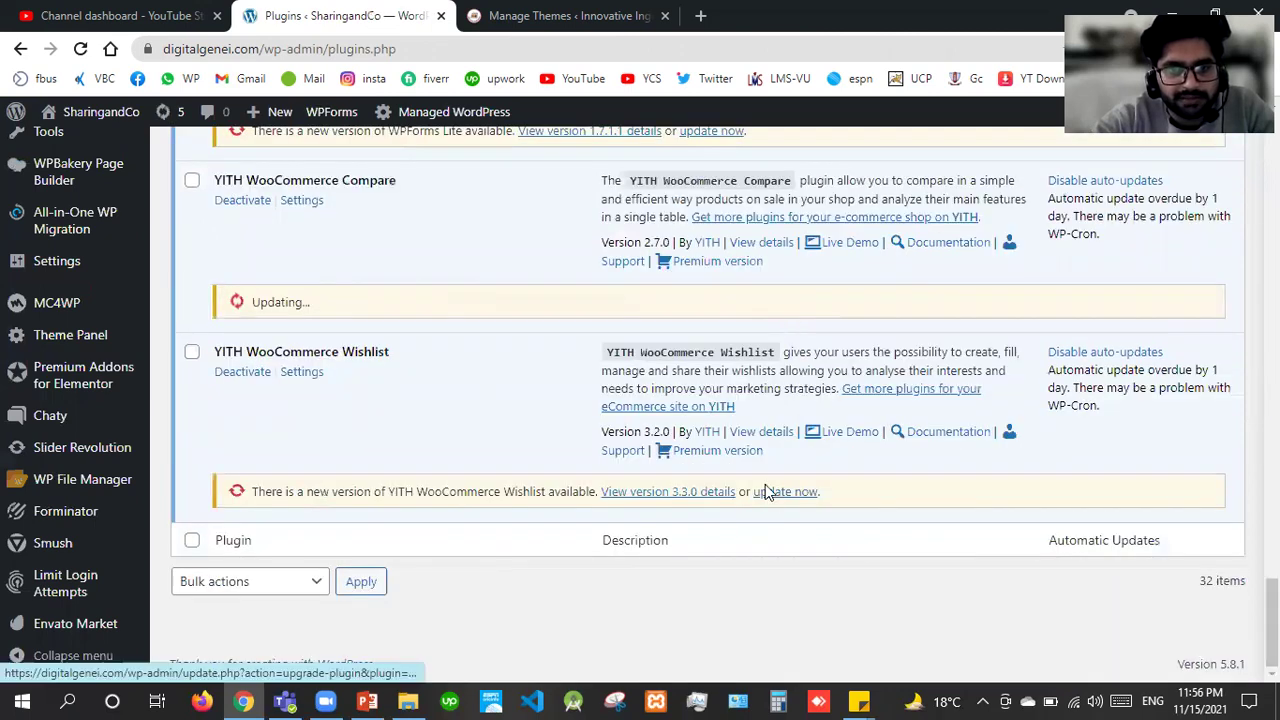
Start the updates for WPForms Lite and Advanced Custom Fields.
scroll(766, 491, up, 5)
scroll(745, 487, down, 1)
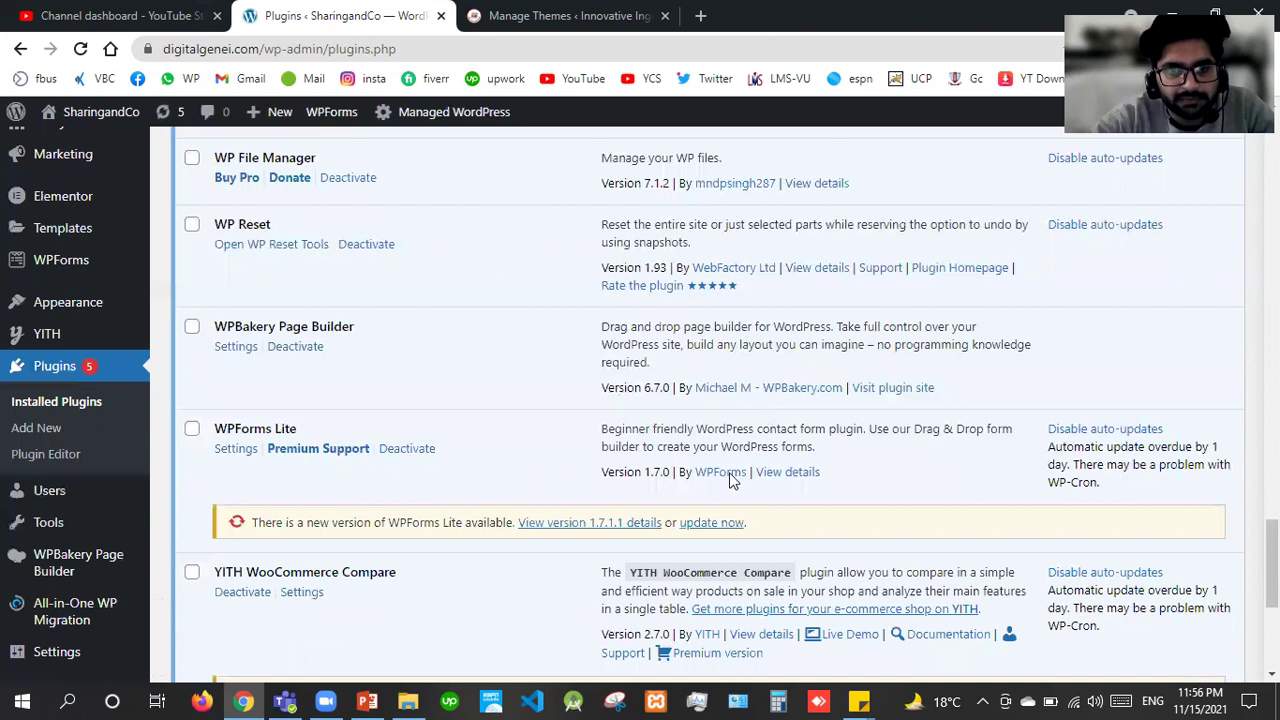
scroll(715, 400, up, 1)
scroll(714, 337, down, 2)
click(735, 413)
scroll(745, 415, down, 1)
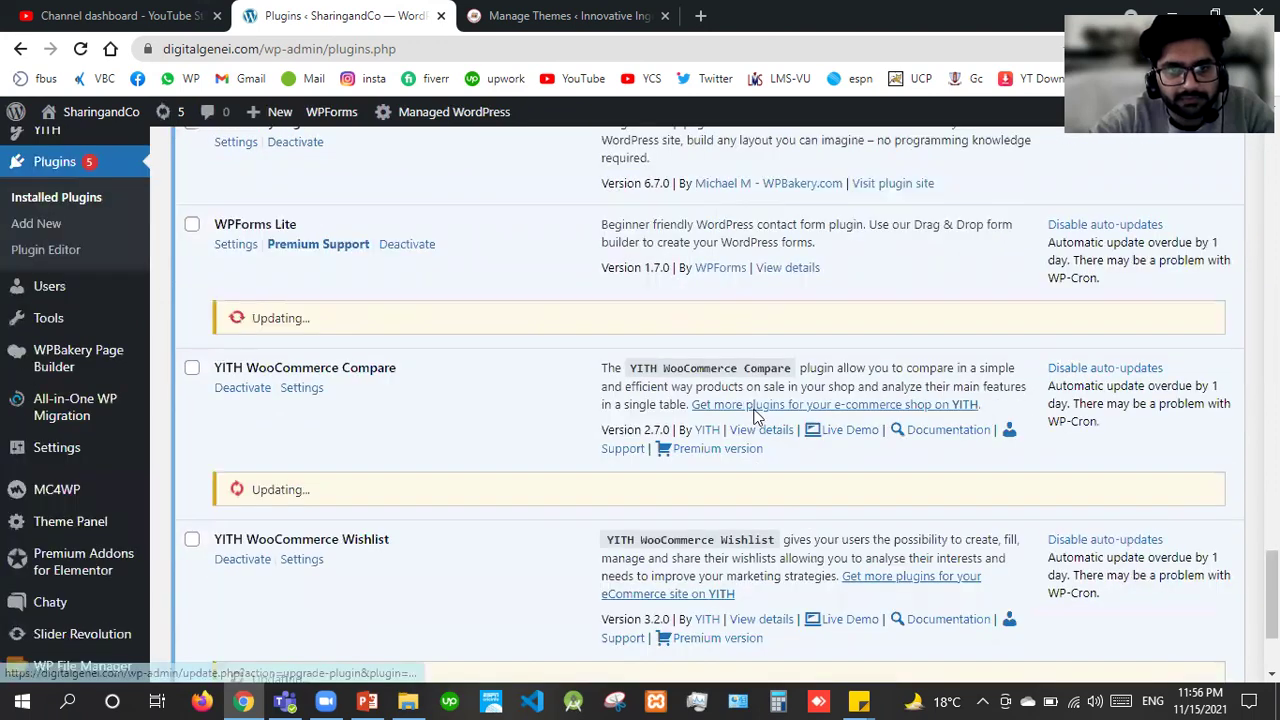
scroll(755, 416, up, 8)
scroll(755, 416, up, 15)
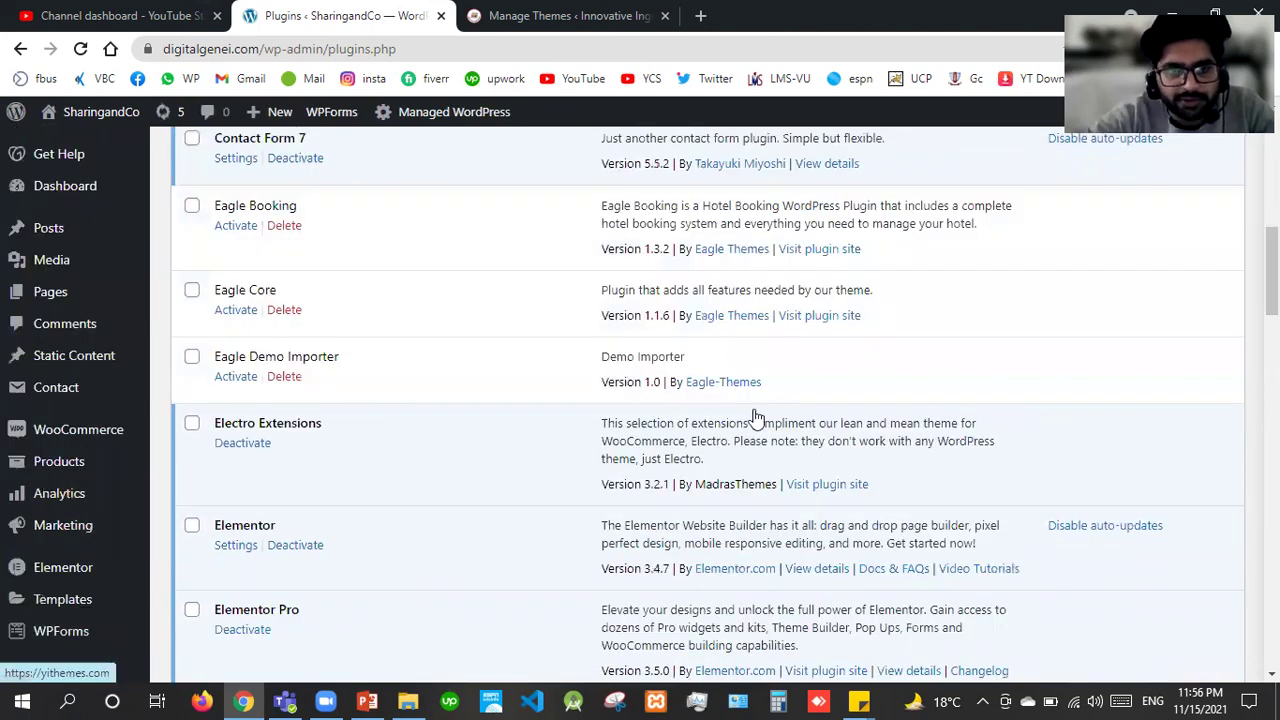
scroll(755, 416, up, 7)
click(760, 413)
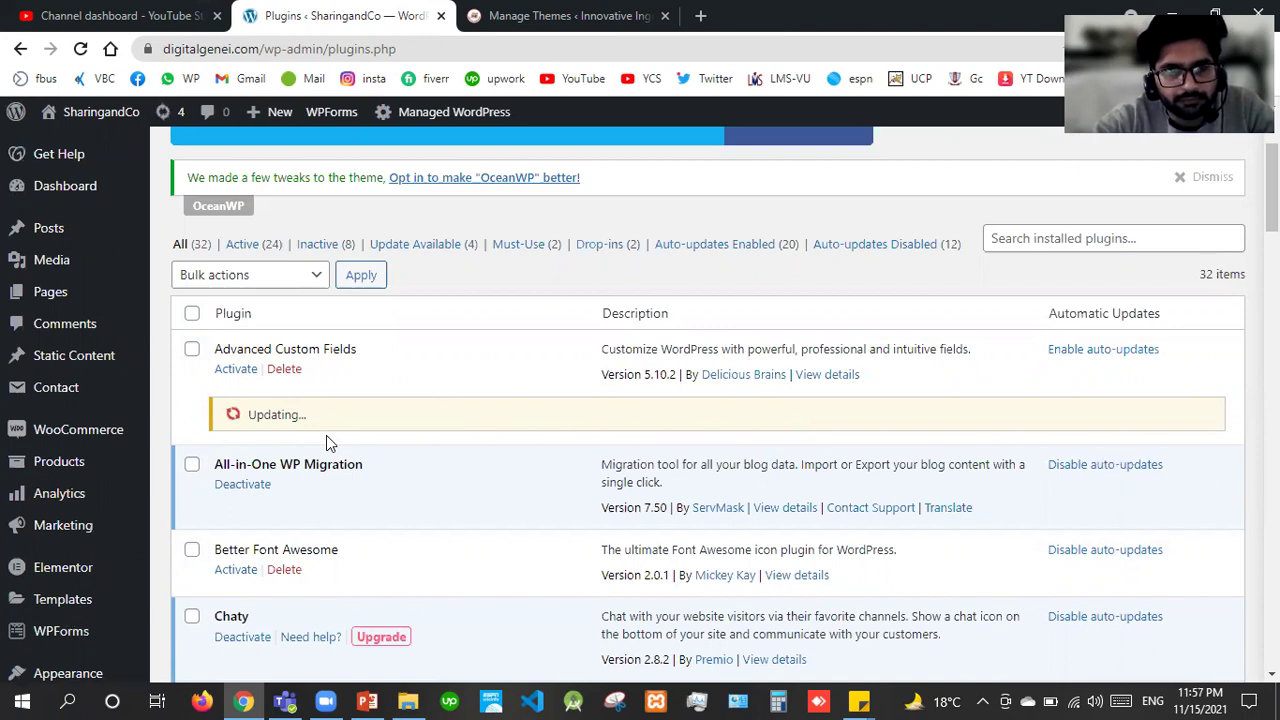
Delete Advanced Custom Fields, cancel deleting Eagle Booking, and reload the plugins page.
click(290, 370)
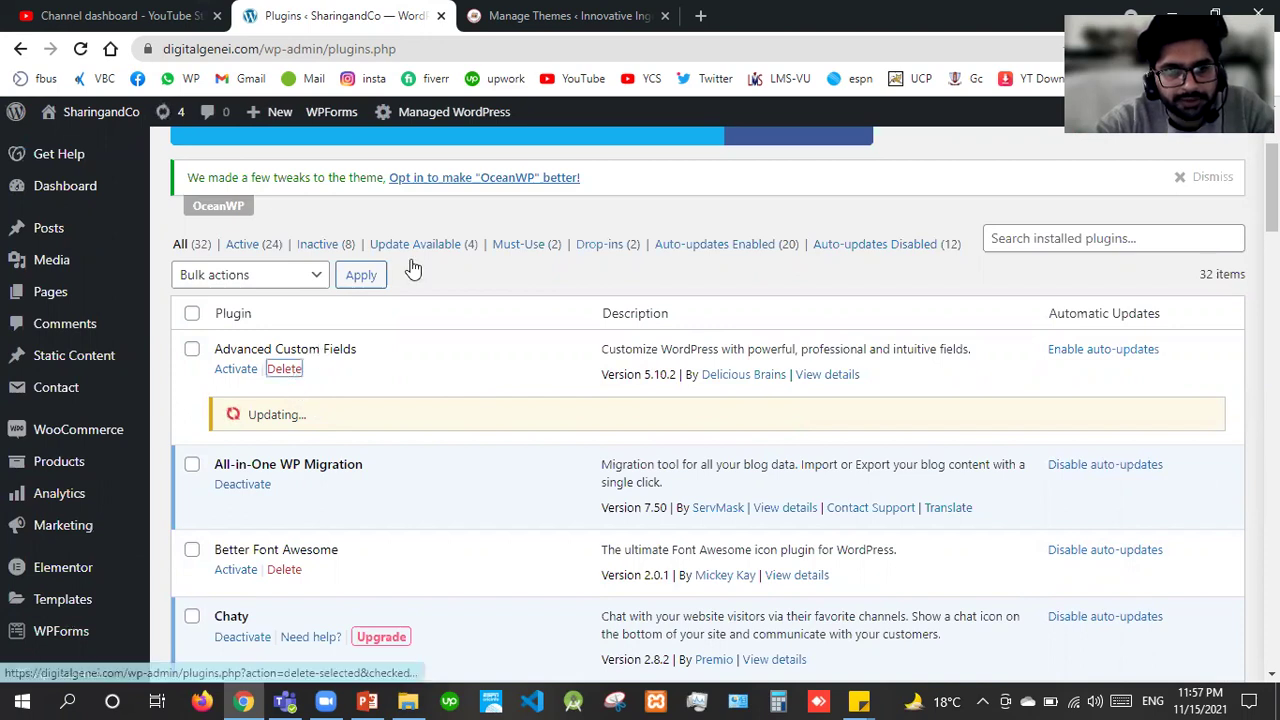
click(729, 157)
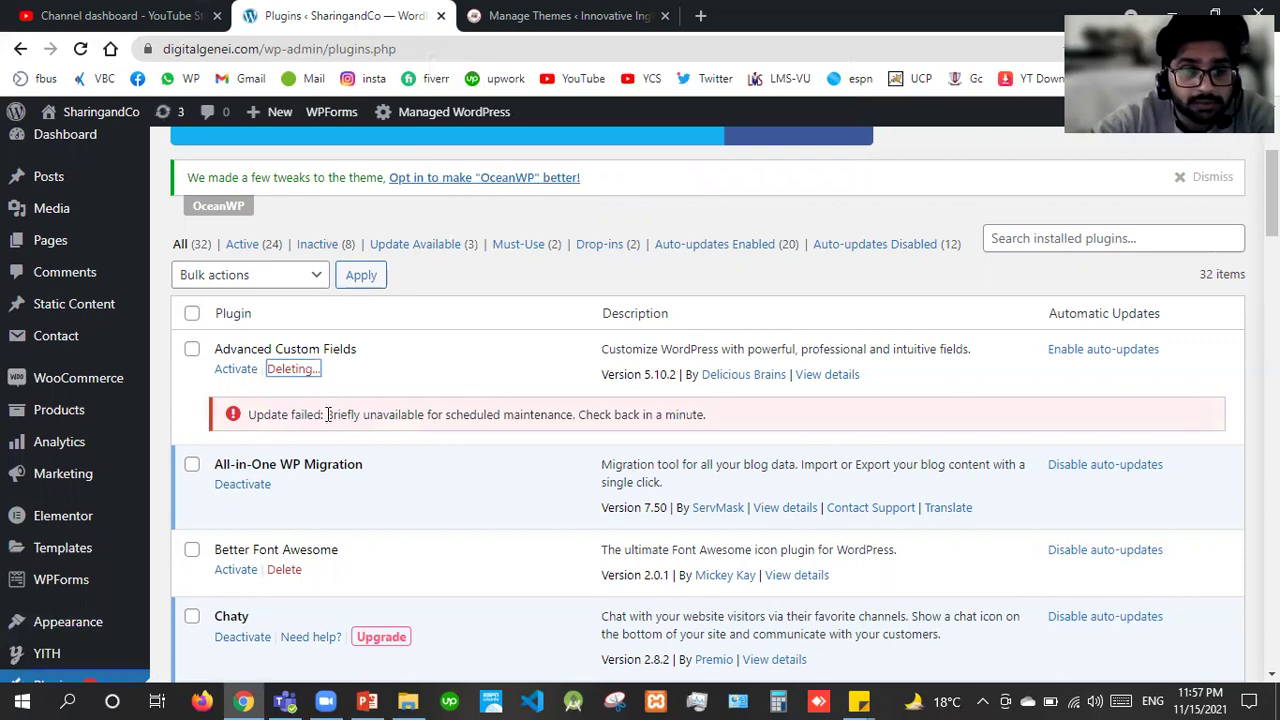
scroll(327, 437, down, 4)
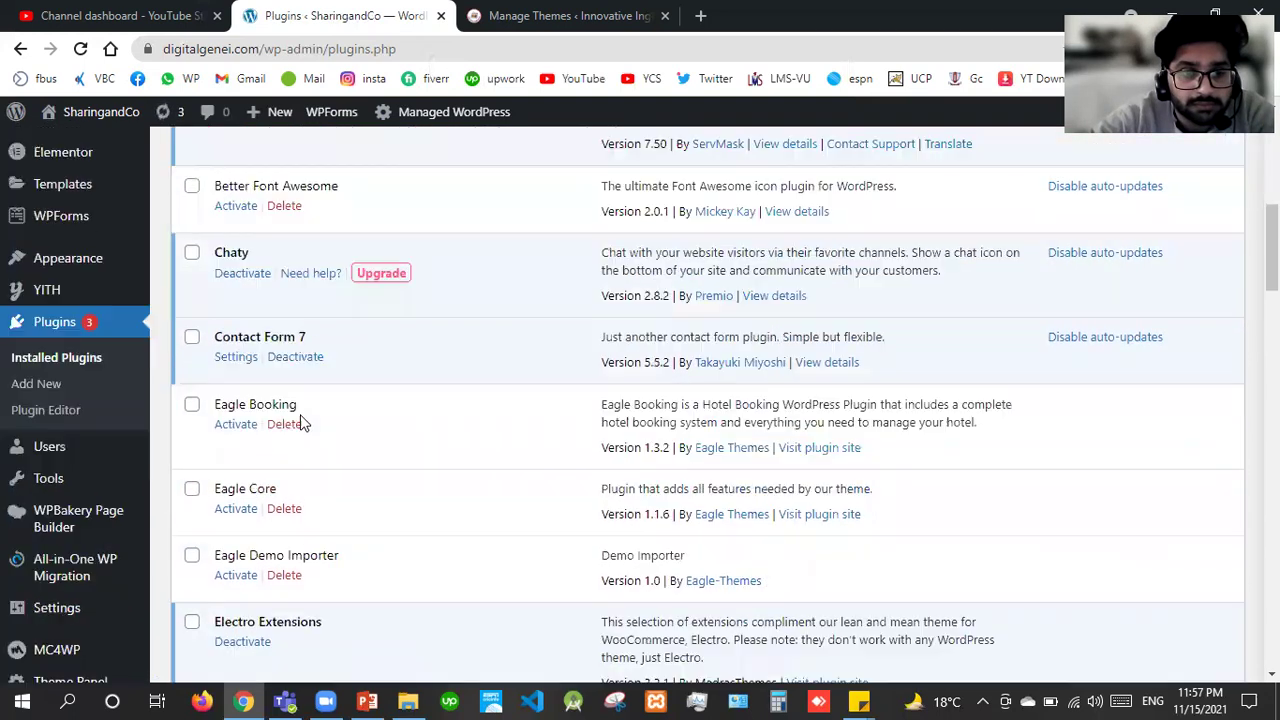
click(300, 421)
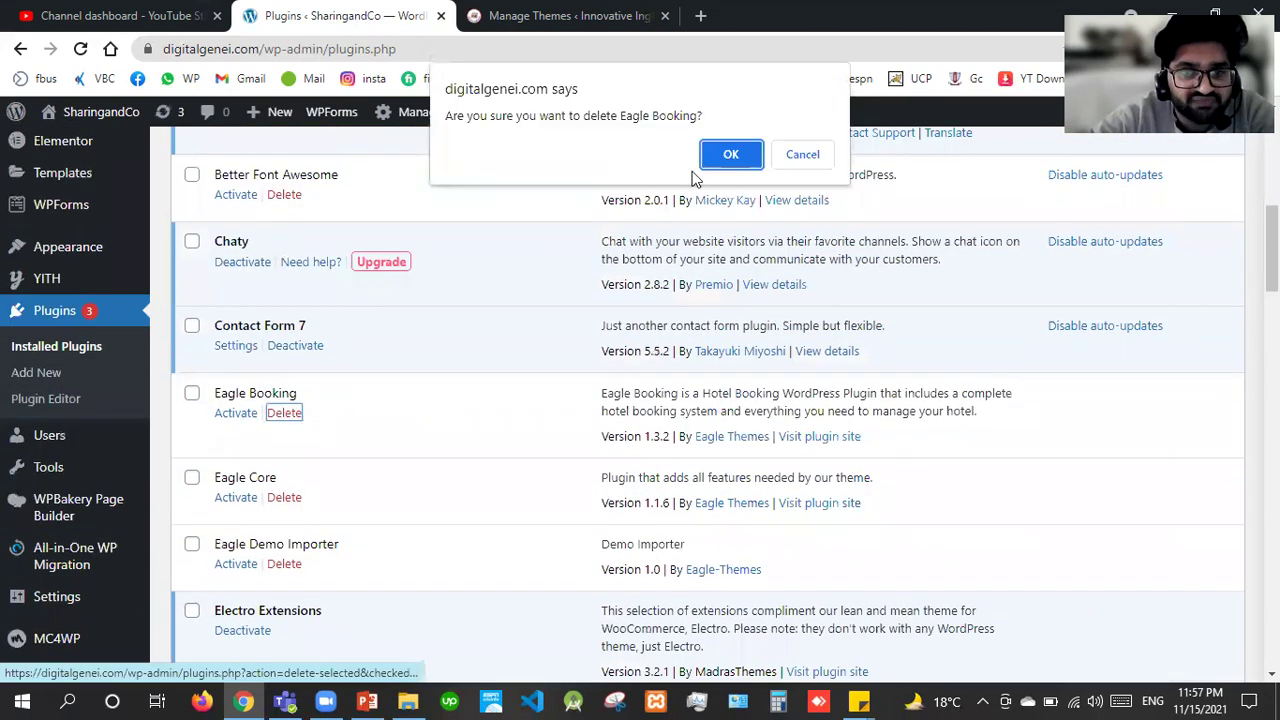
click(795, 154)
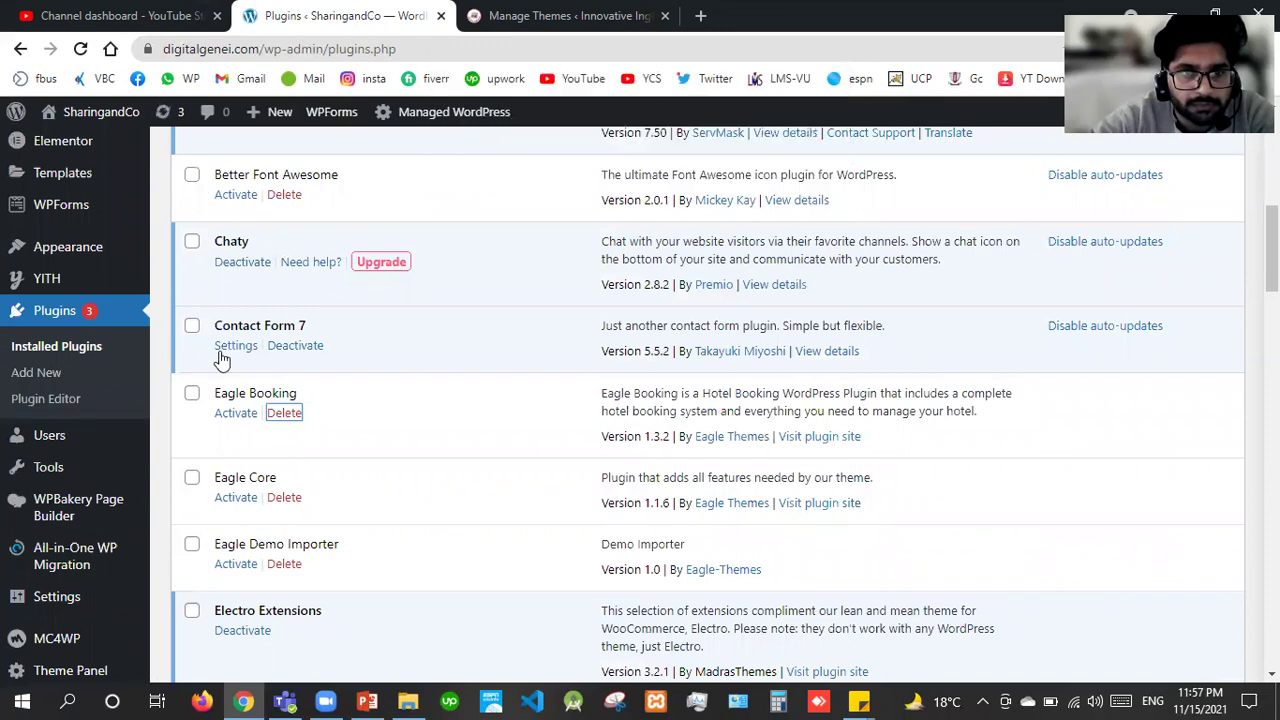
scroll(222, 360, up, 6)
scroll(180, 220, down, 2)
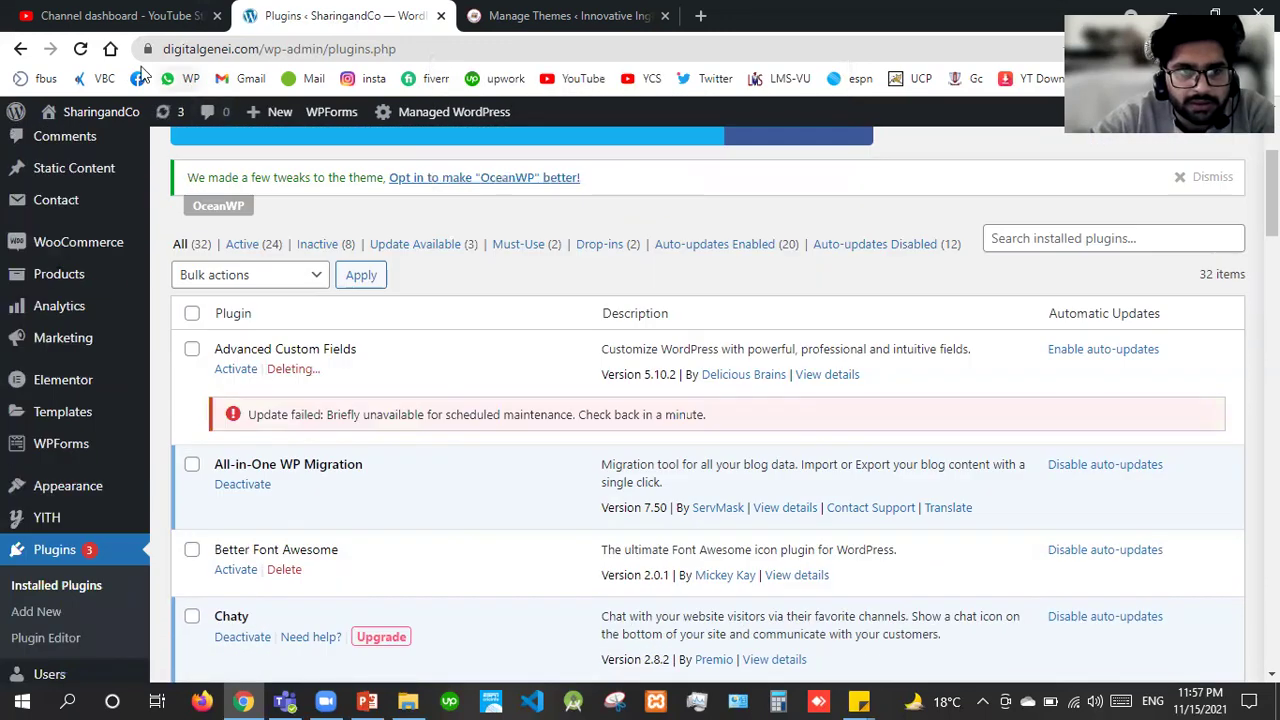
click(80, 48)
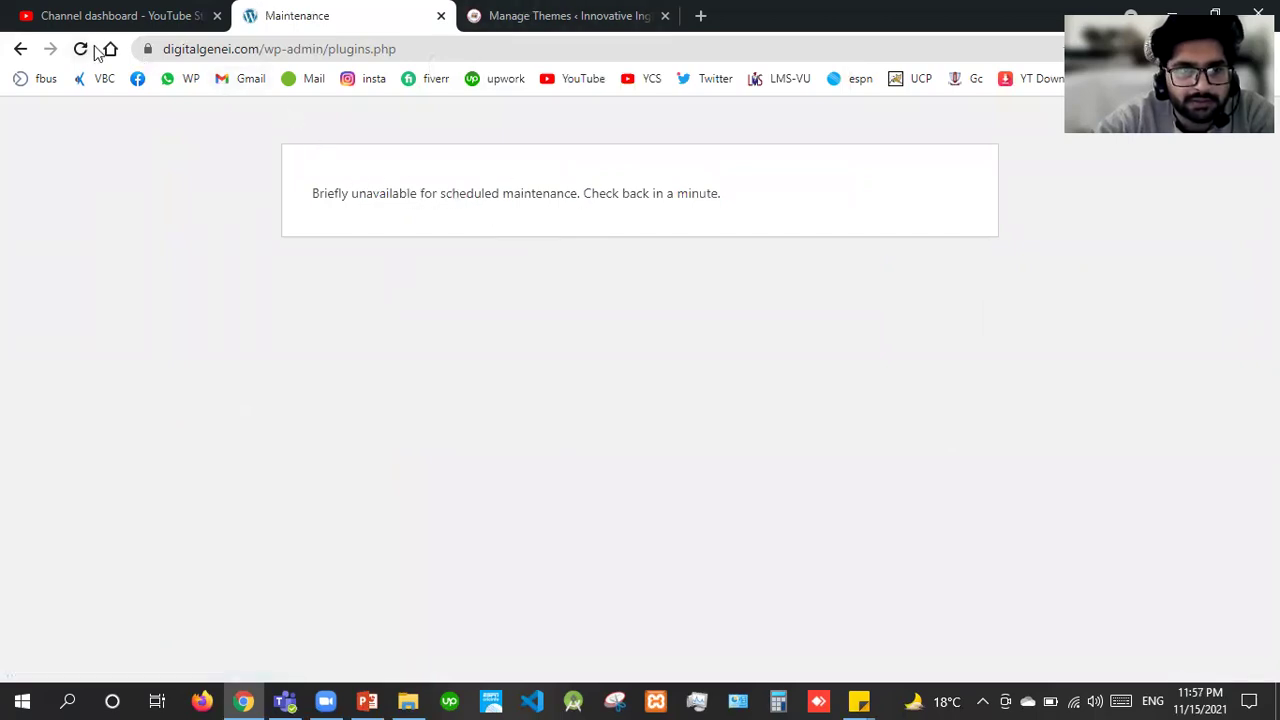
Check the themes tab, go back to the plugin install results, then show the lecture slide.
click(521, 8)
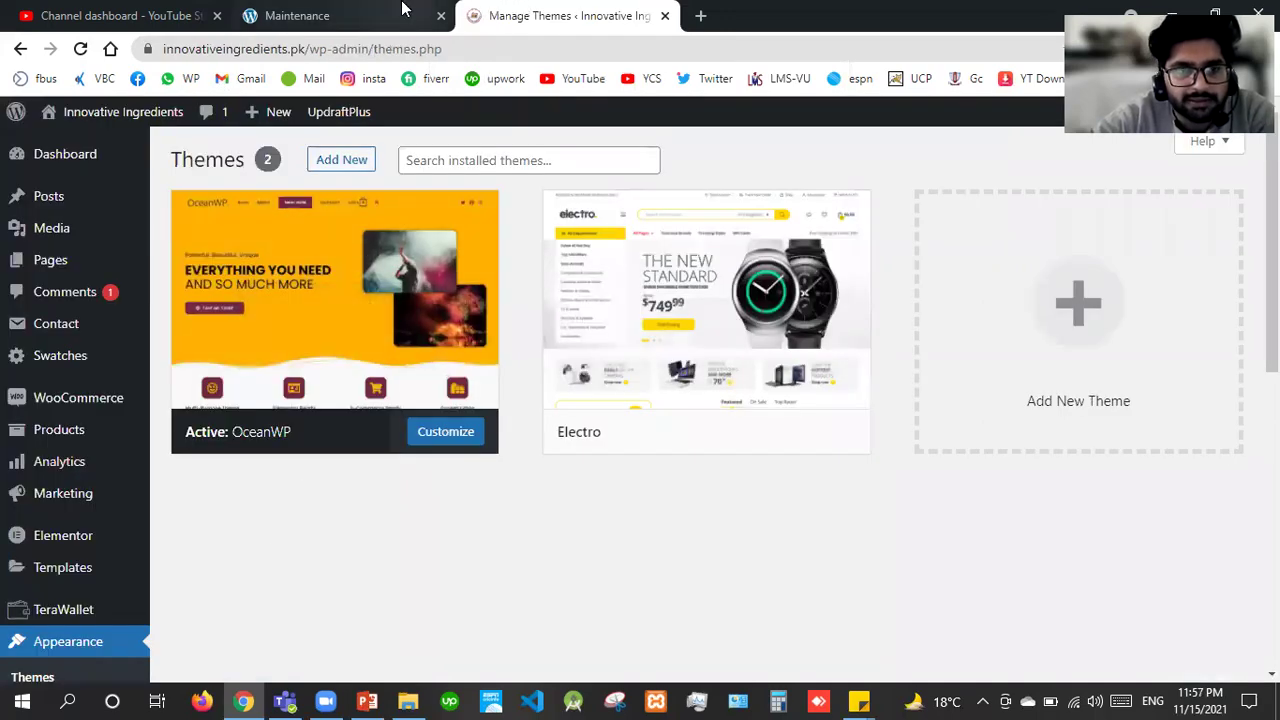
click(340, 15)
click(31, 50)
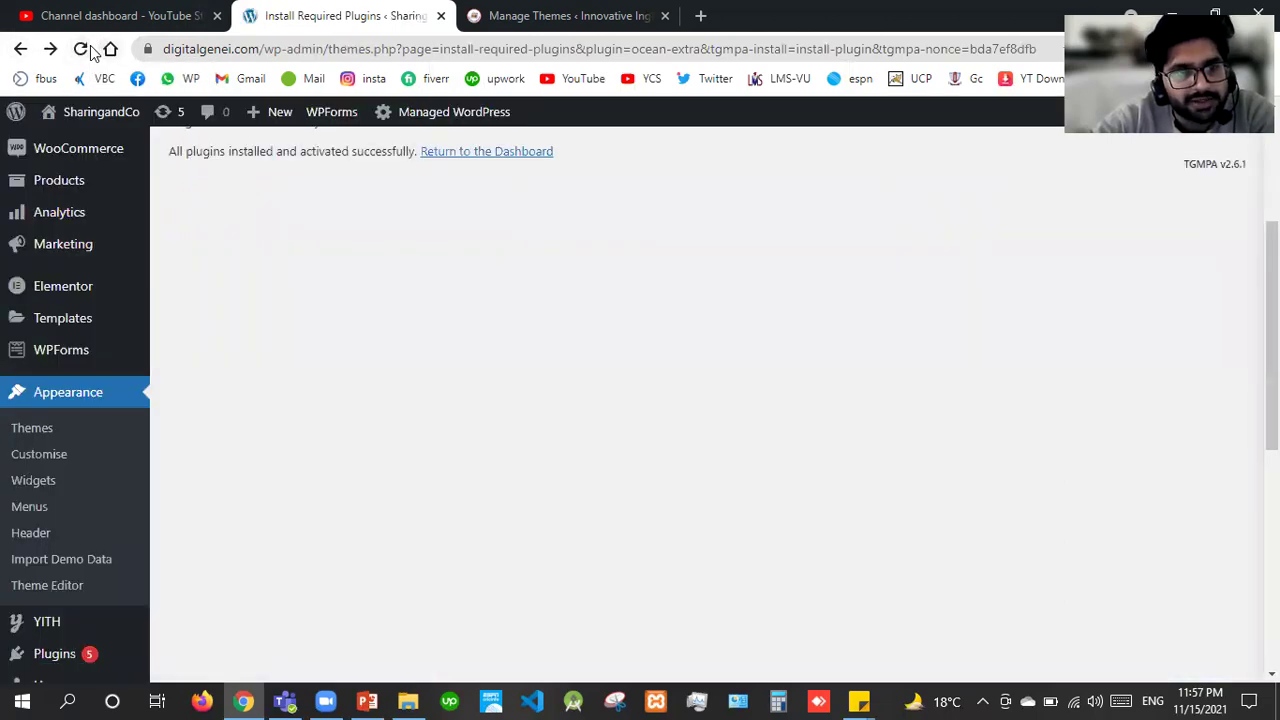
click(373, 699)
click(370, 700)
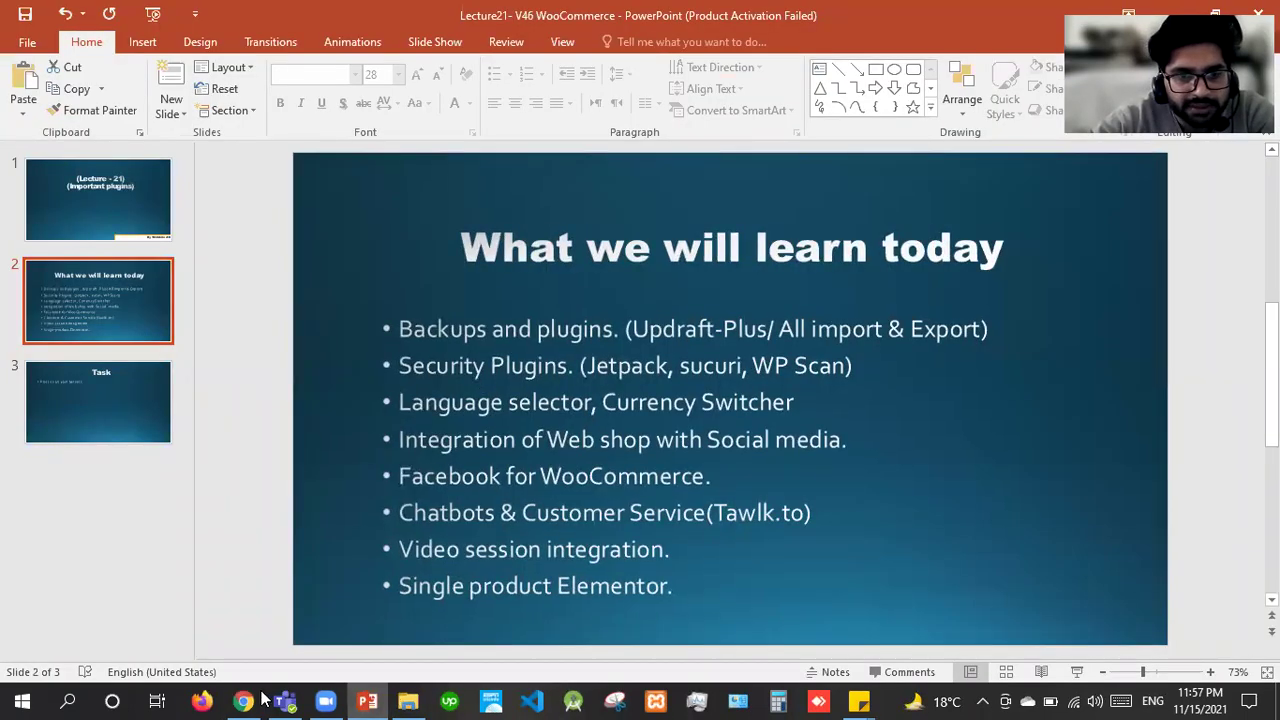
Switch from the PowerPoint slide back to the Innovative Ingredients Themes page in Chrome.
key(alt+Tab)
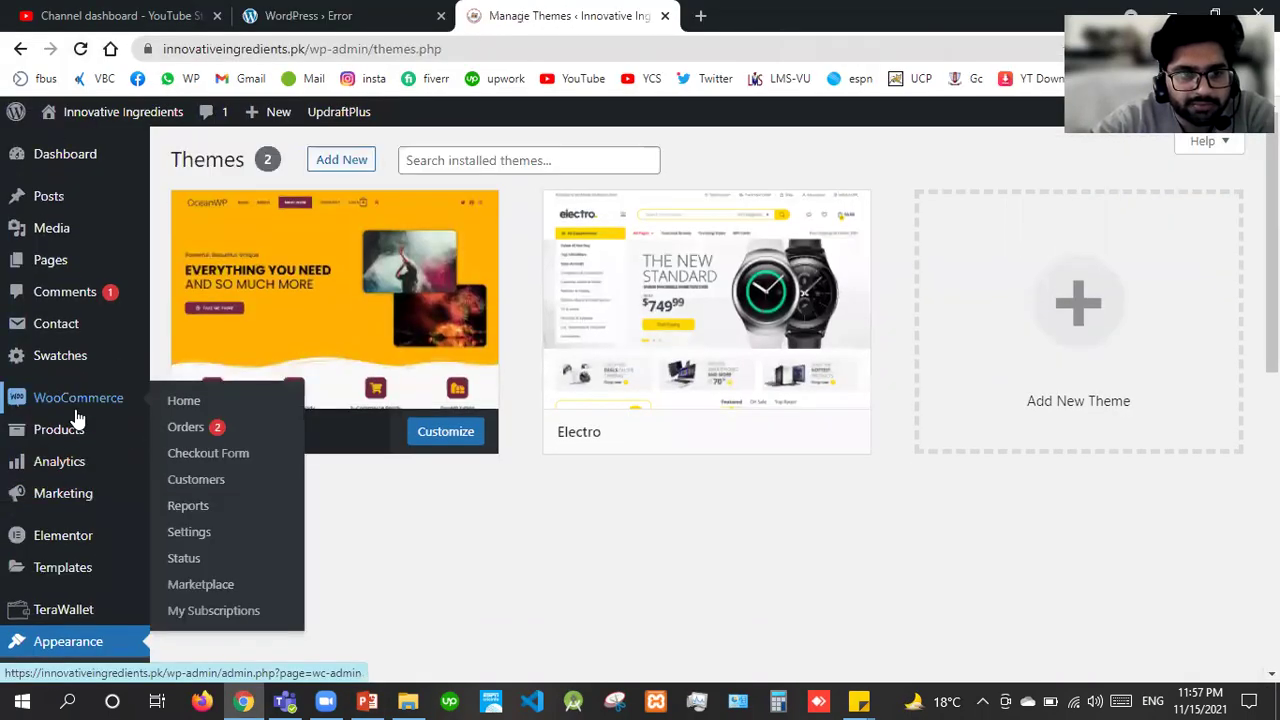
On the plugins page, install Jetpack – WP Security, Backup, Speed, & Growth.
scroll(49, 320, down, 5)
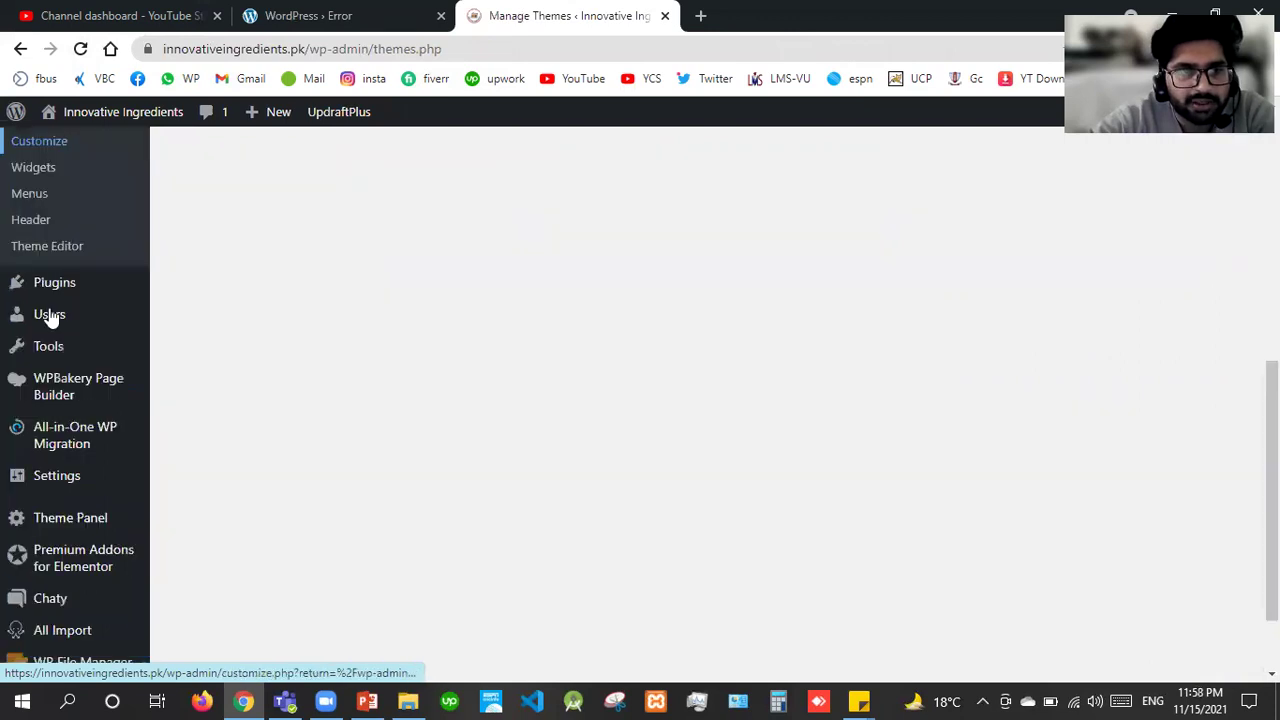
mouse_move(122, 296)
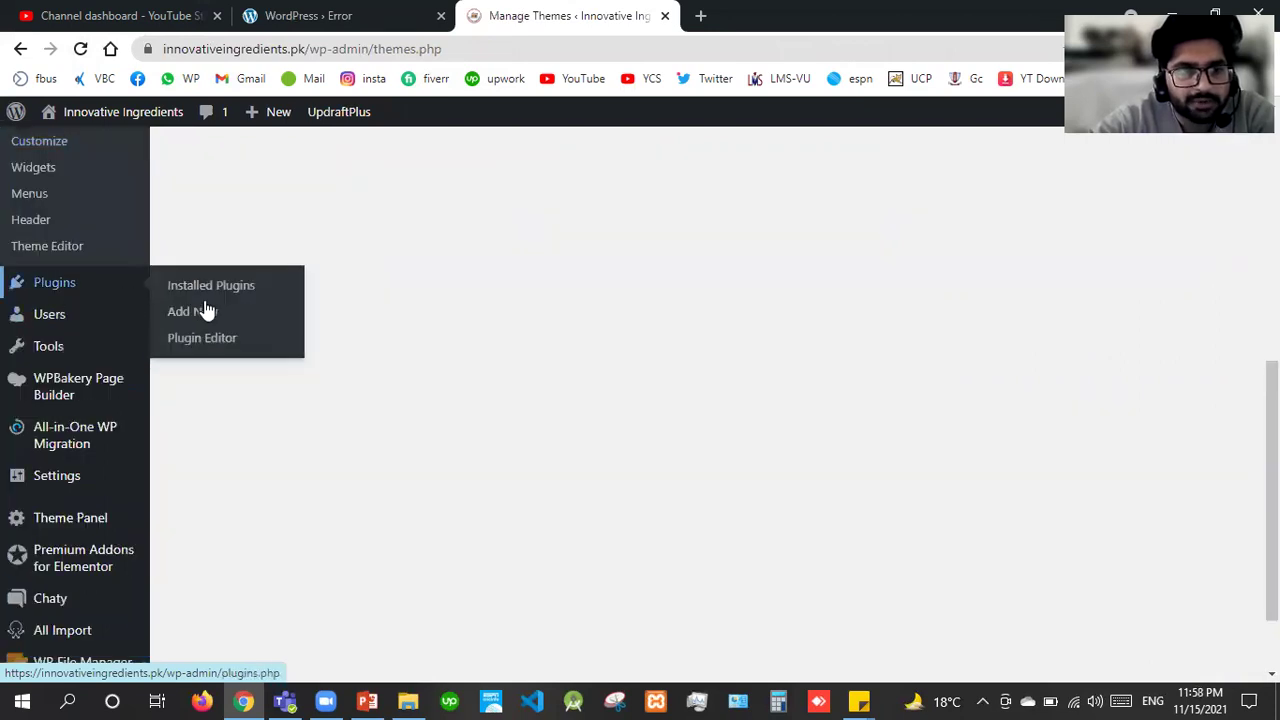
click(208, 298)
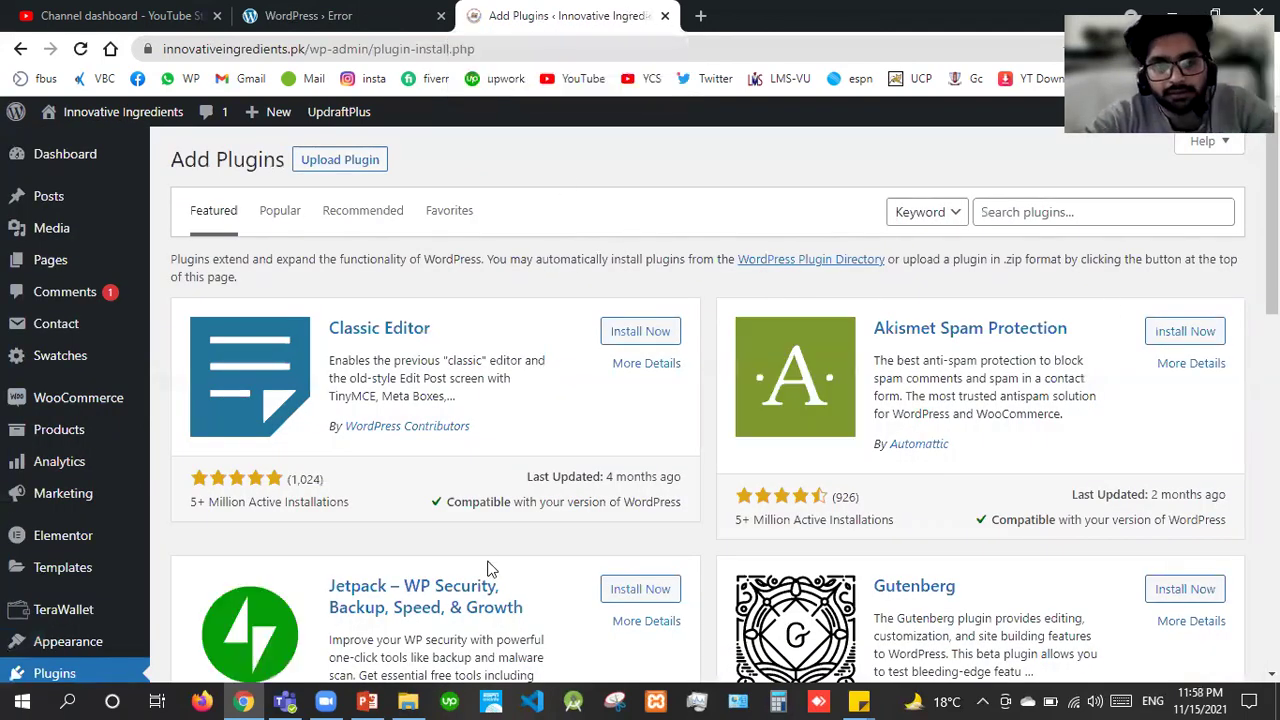
scroll(597, 549, down, 1)
click(637, 500)
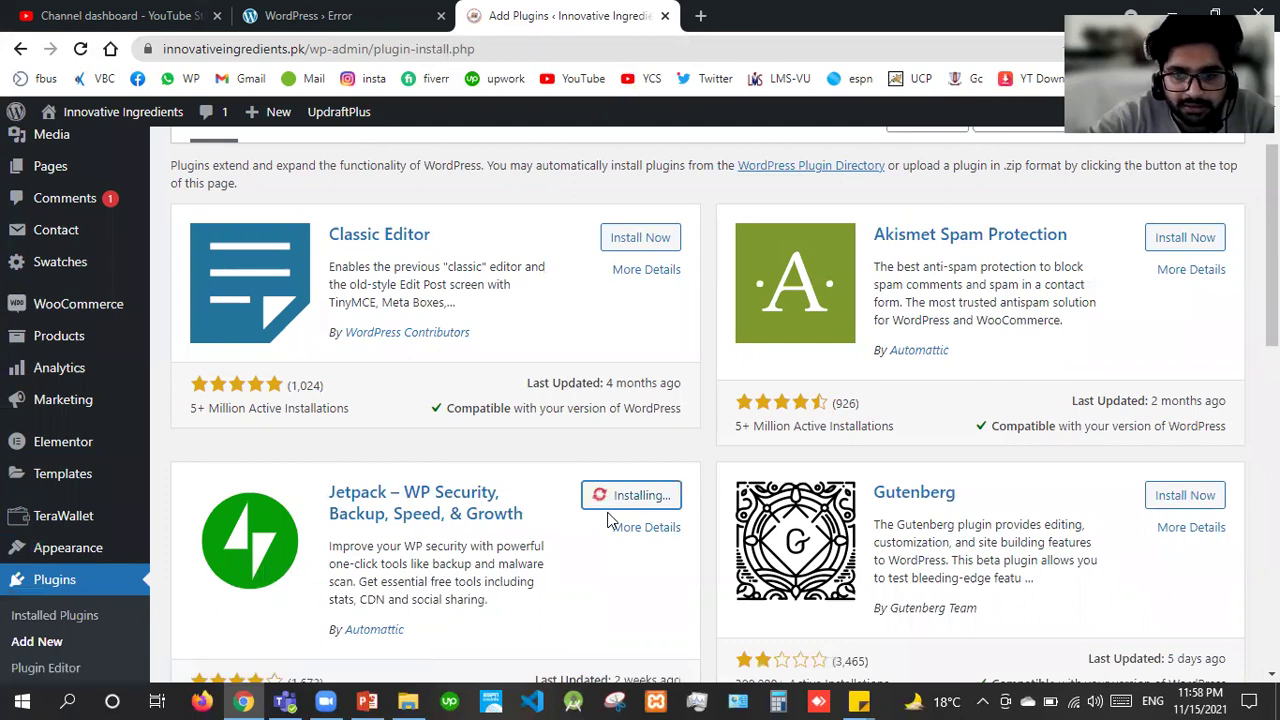
Let the Jetpack install finish, then focus the plugin search field and dismiss its suggestions.
scroll(607, 518, down, 3)
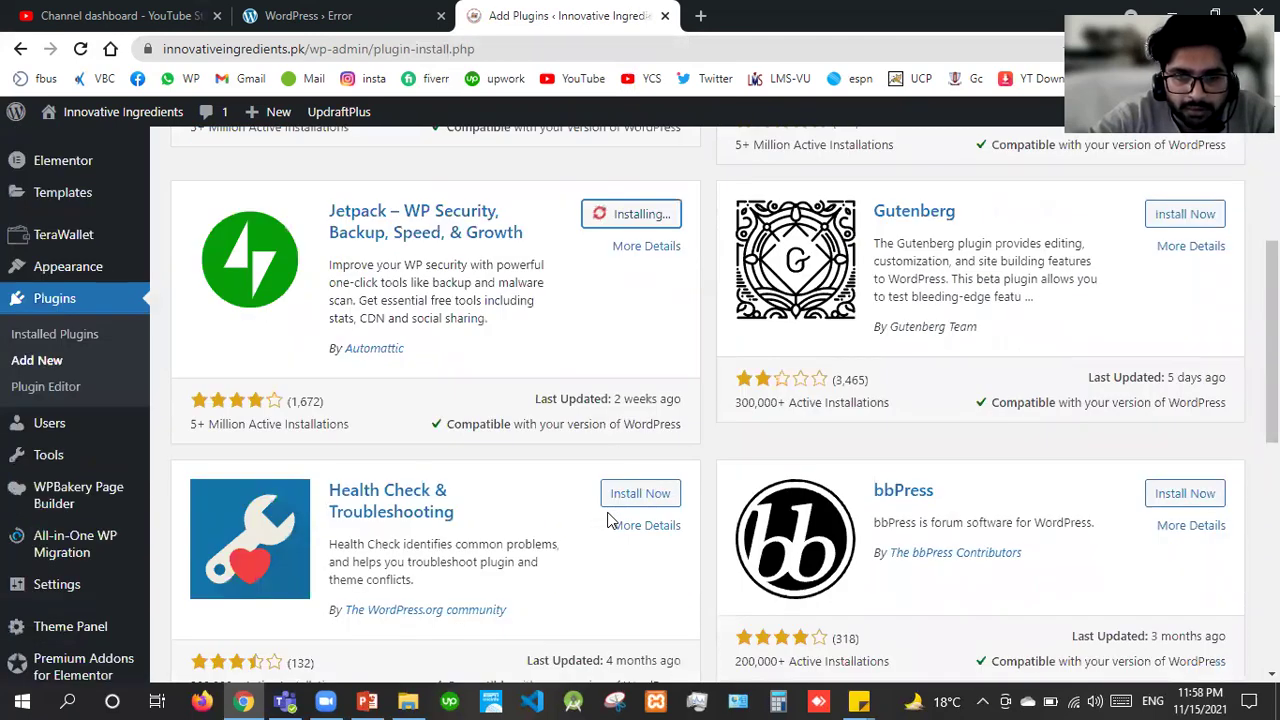
scroll(971, 400, up, 3)
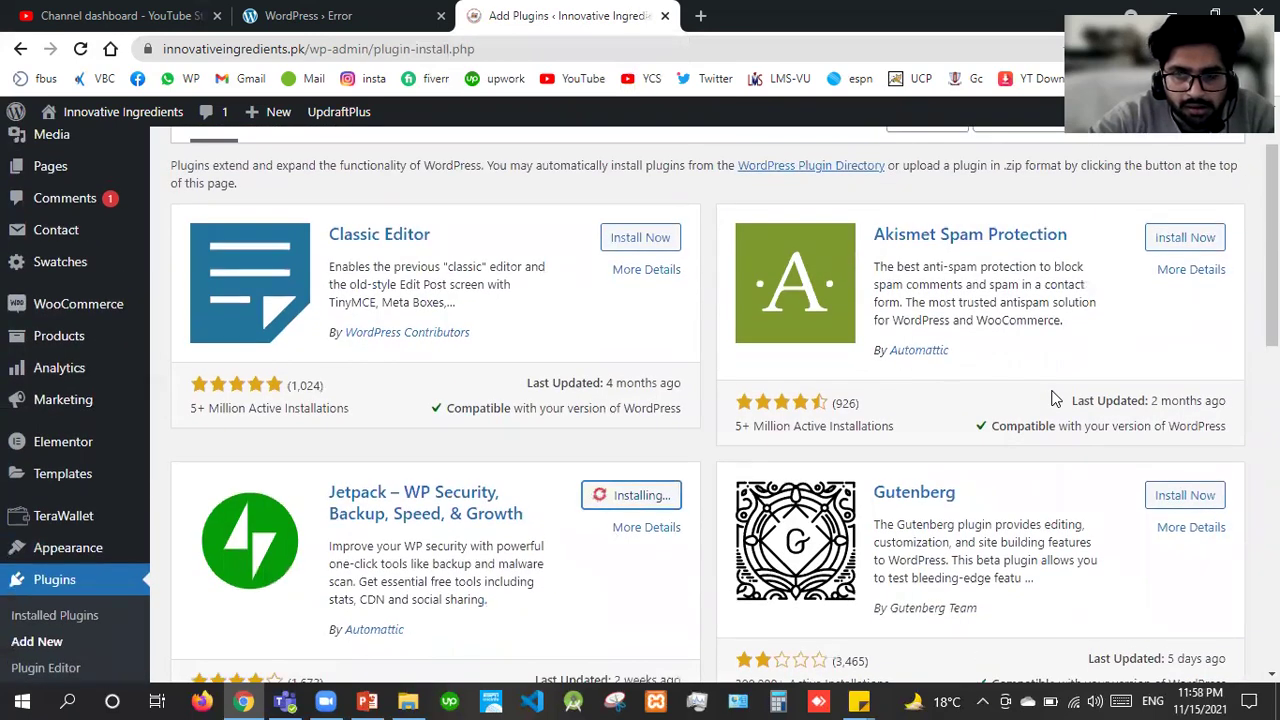
scroll(1014, 237, up, 1)
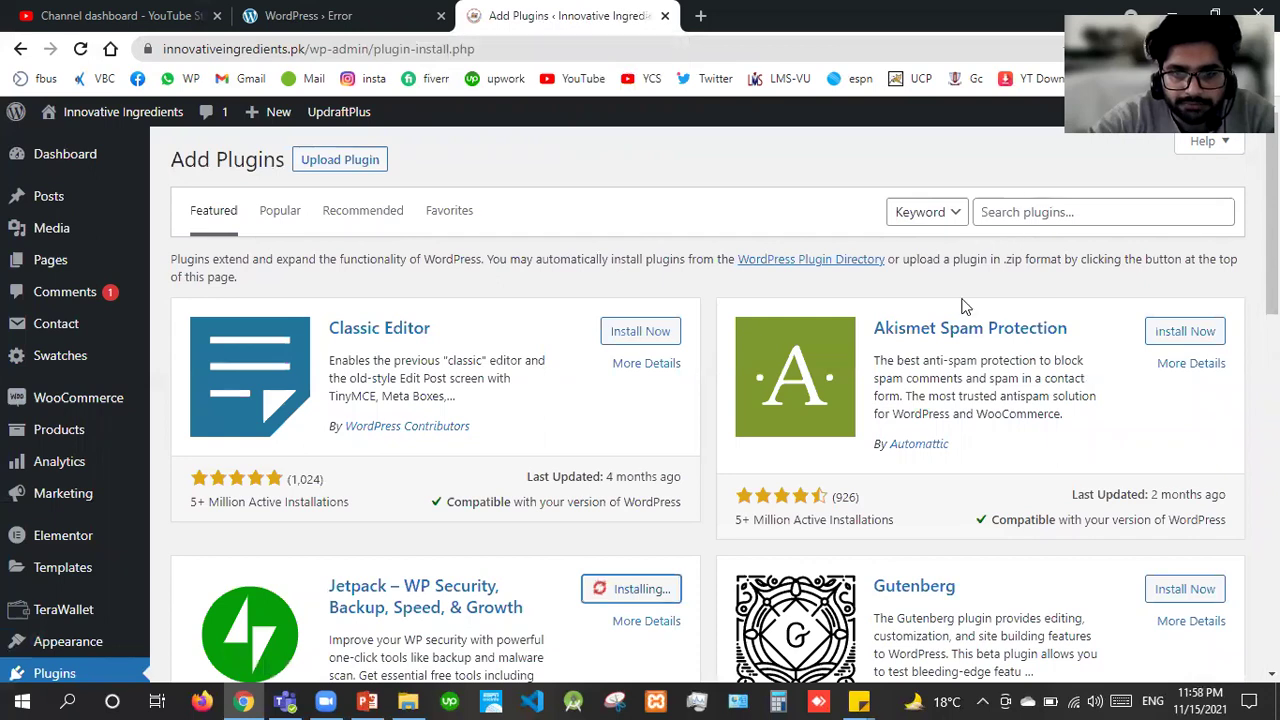
scroll(955, 302, down, 4)
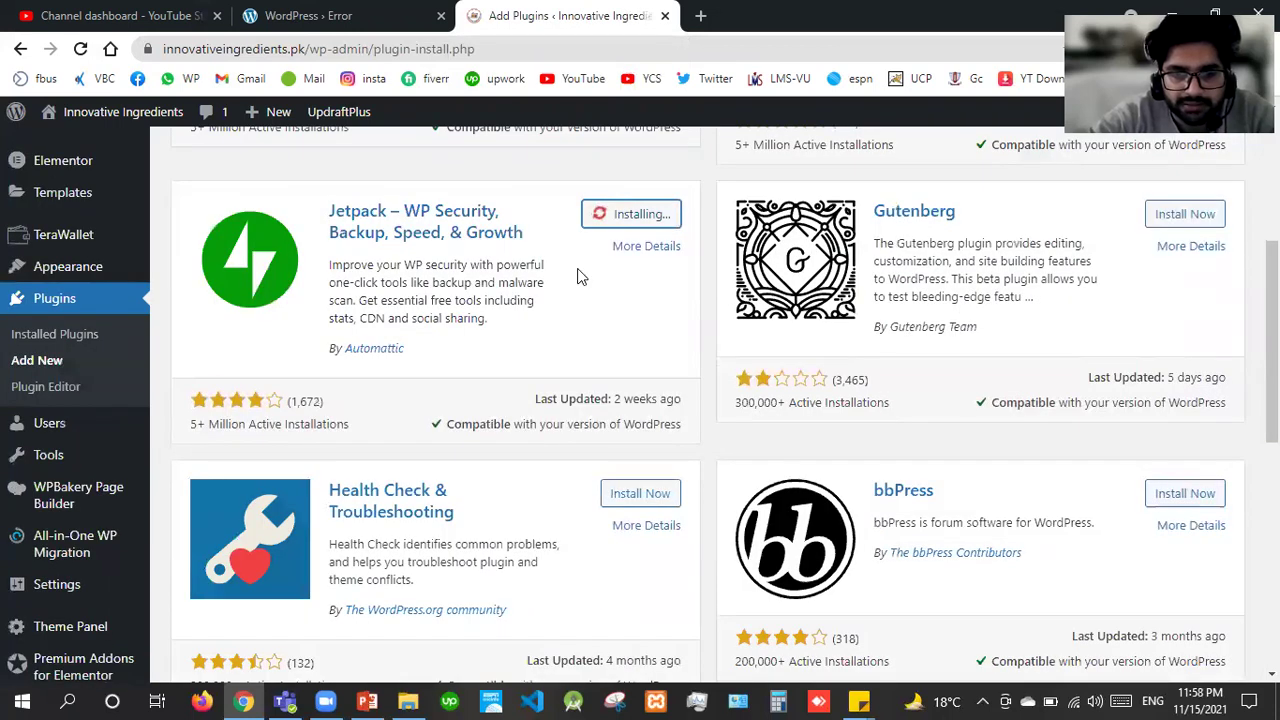
scroll(583, 285, down, 4)
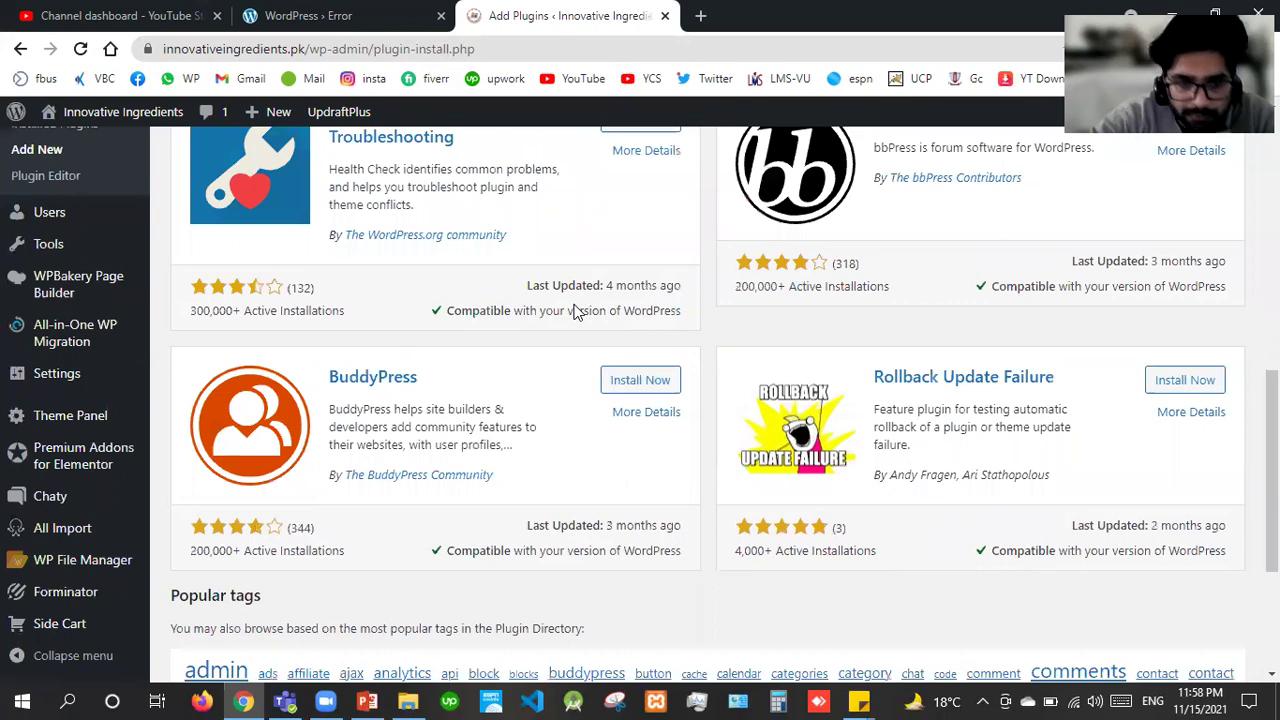
scroll(580, 310, down, 2)
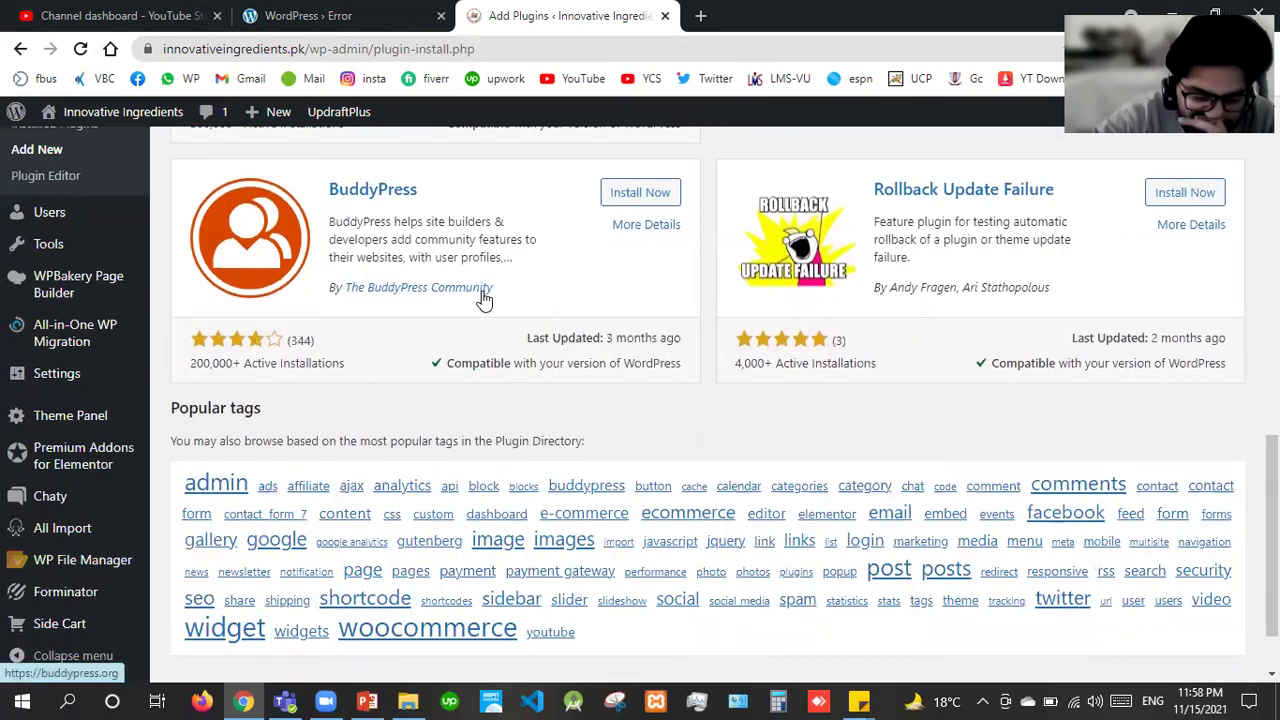
scroll(675, 368, up, 3)
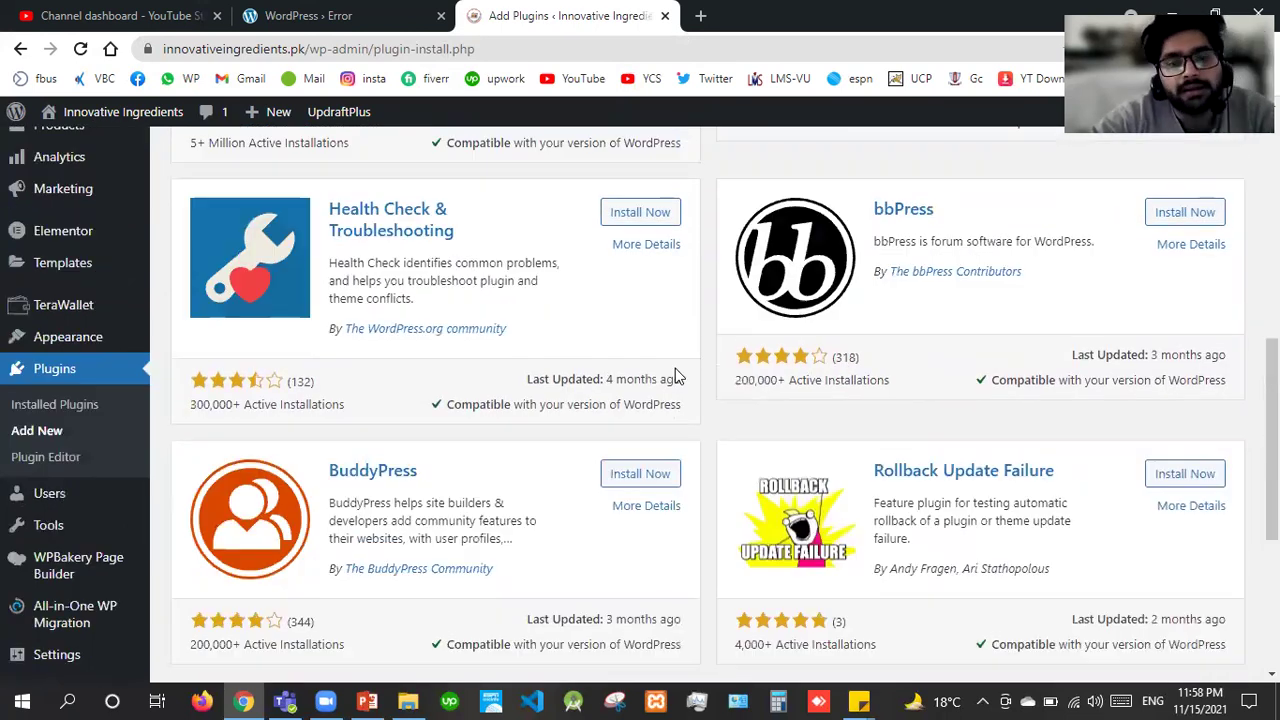
scroll(675, 368, up, 3)
scroll(675, 369, up, 2)
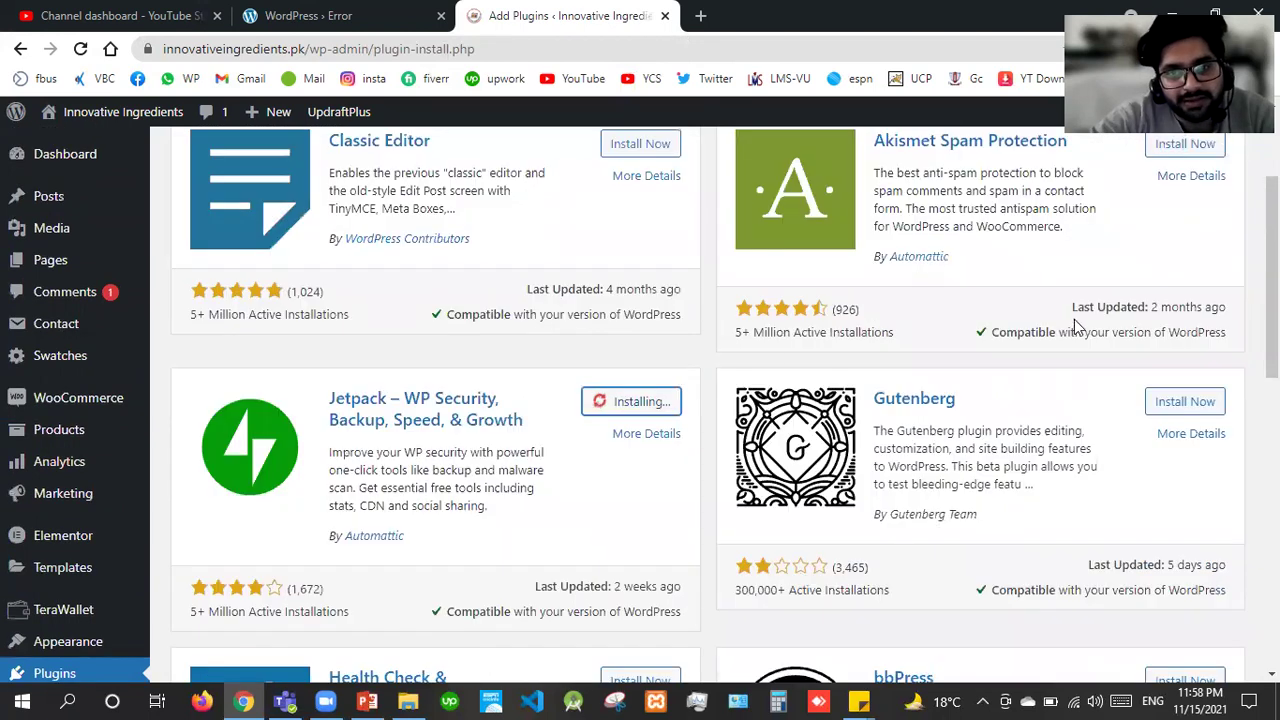
scroll(1074, 329, up, 2)
click(1061, 203)
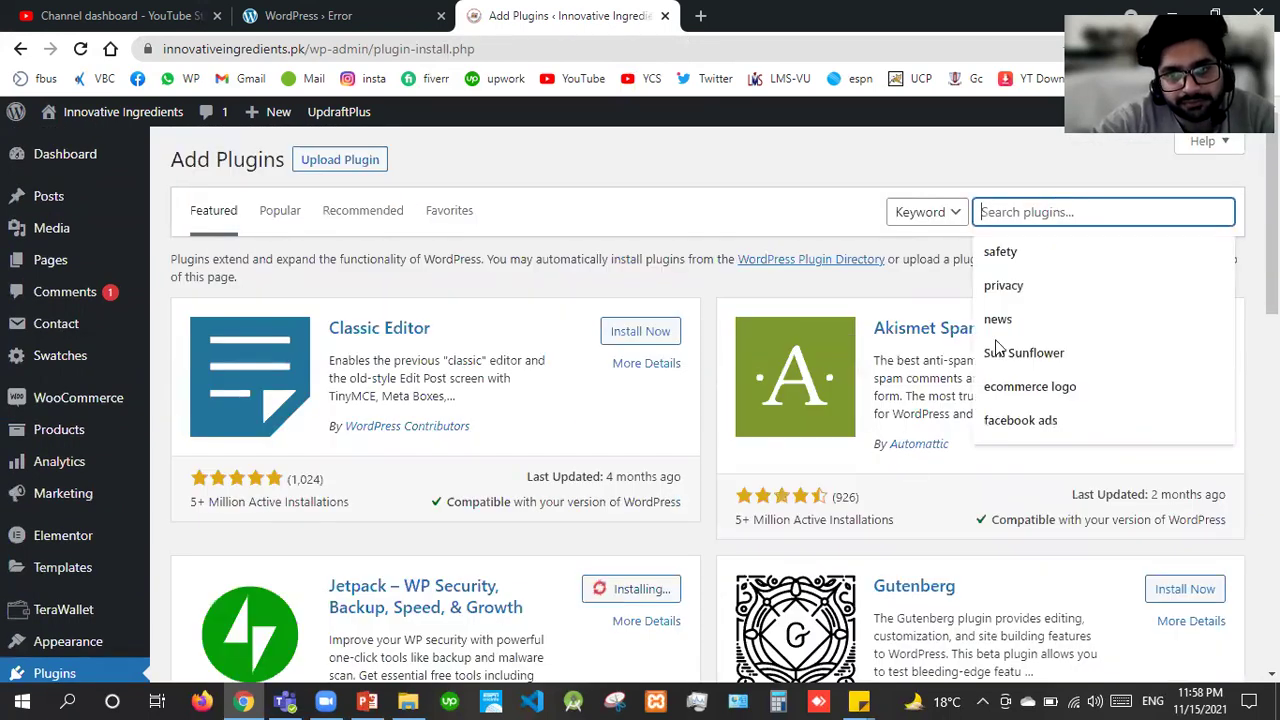
click(931, 503)
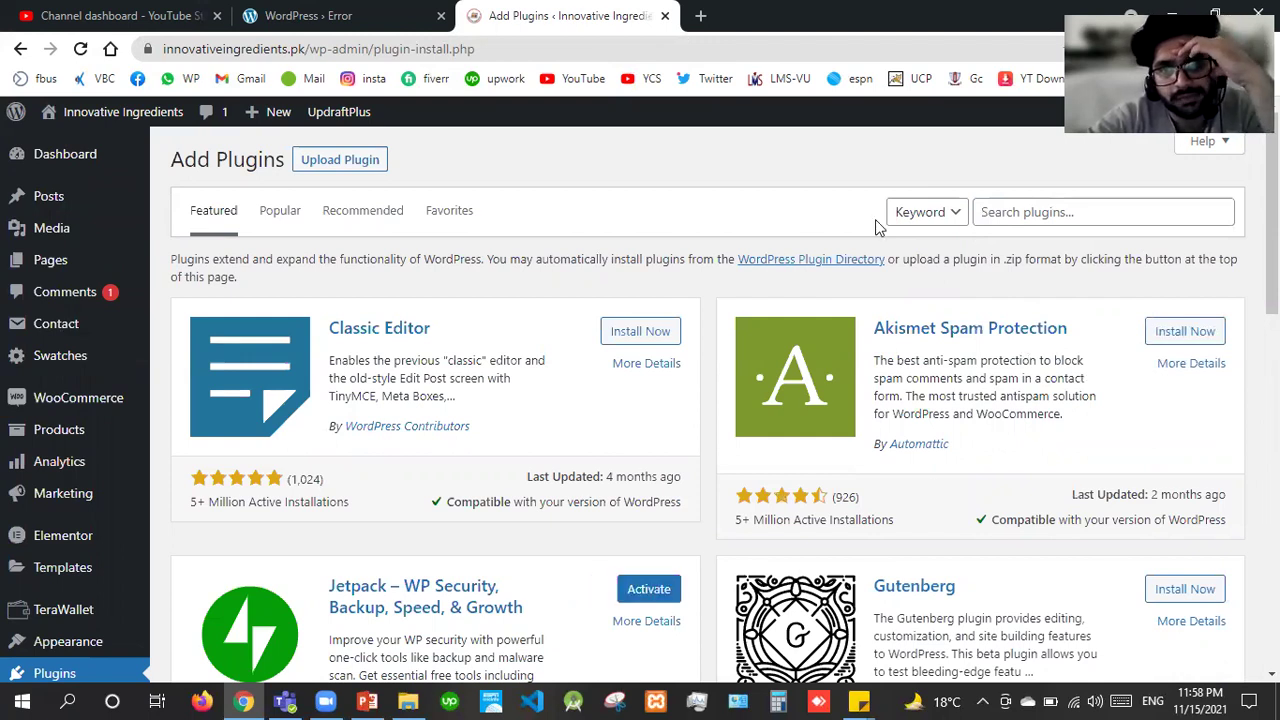
Search the plugin directory for 'wp scan'.
click(1028, 217)
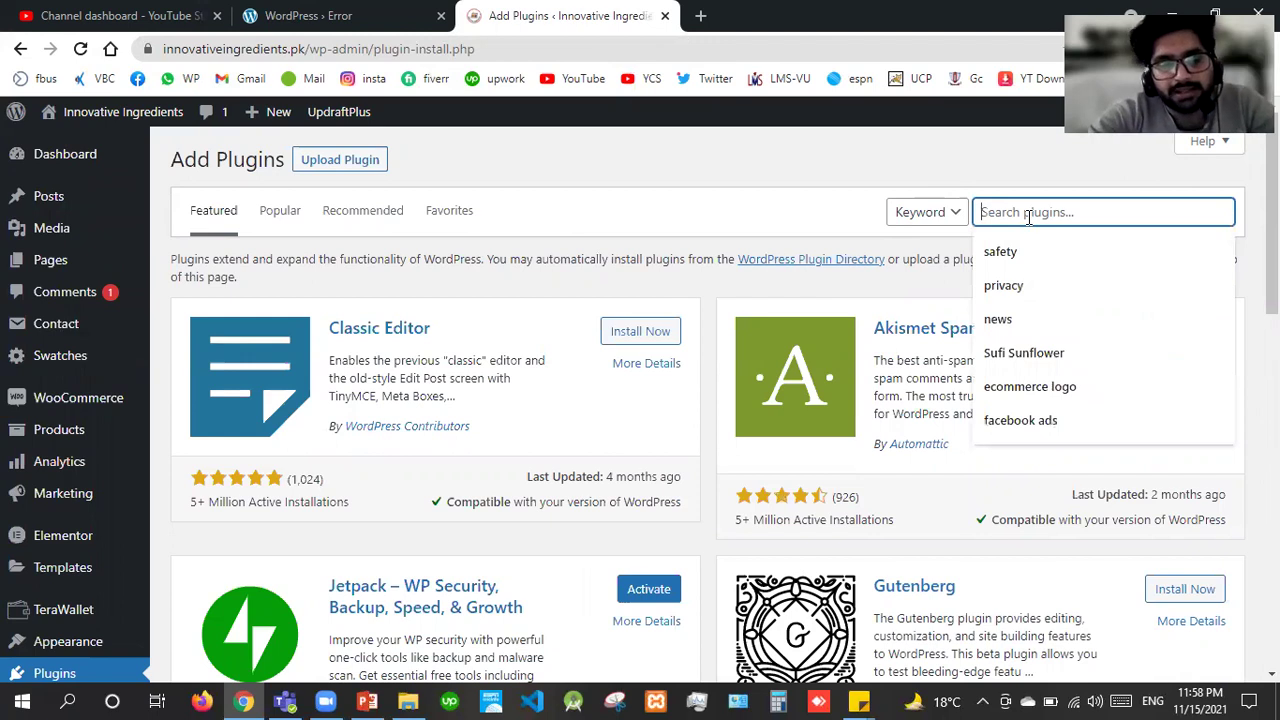
text(wp scan)
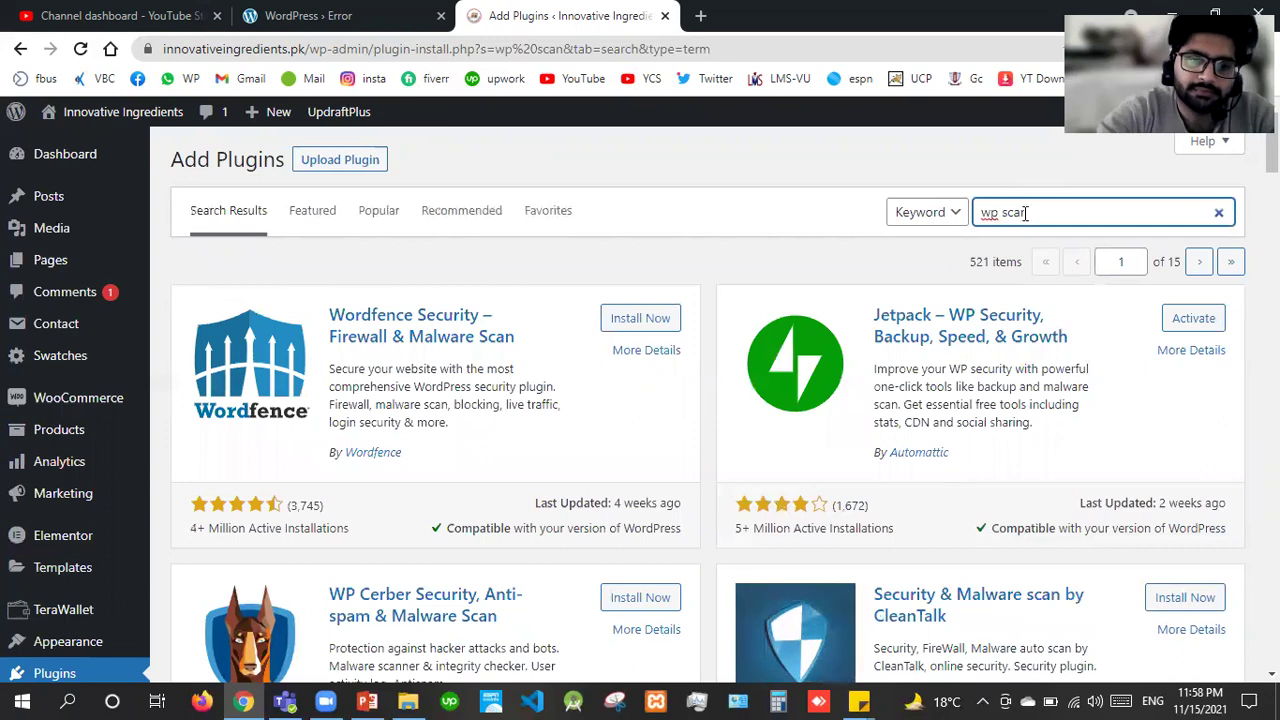
scroll(643, 286, down, 2)
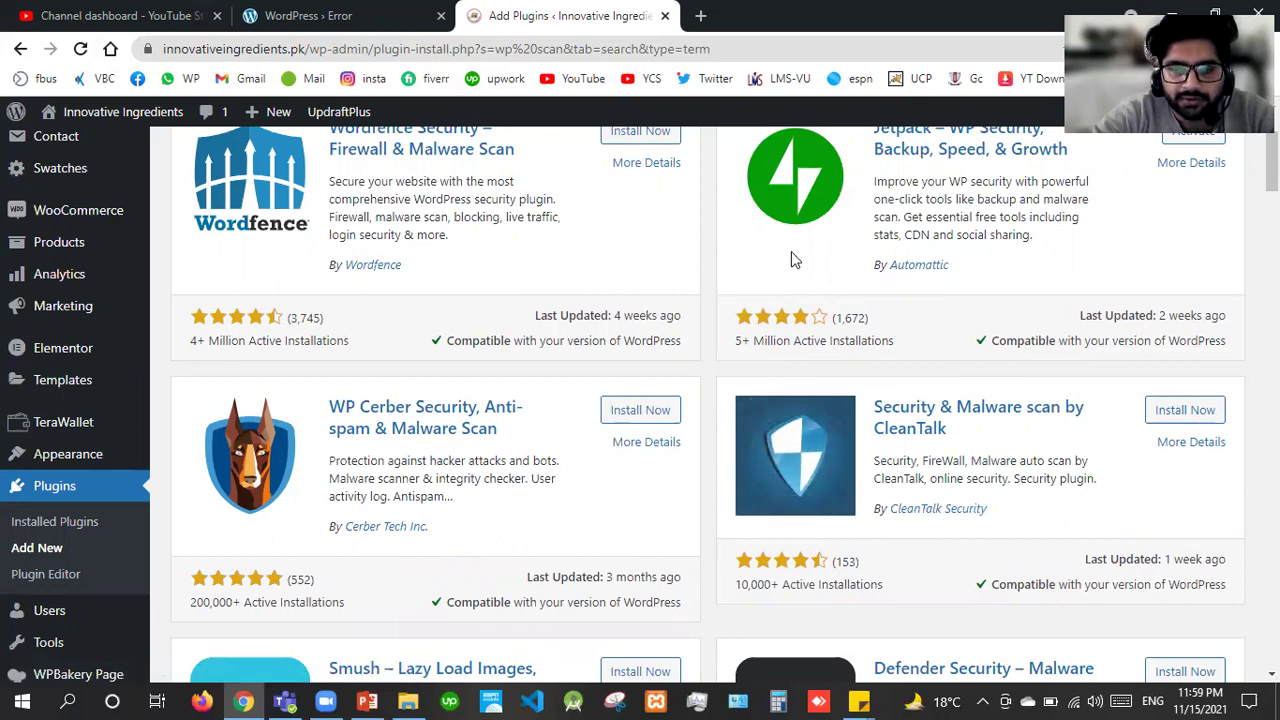
scroll(583, 450, down, 2)
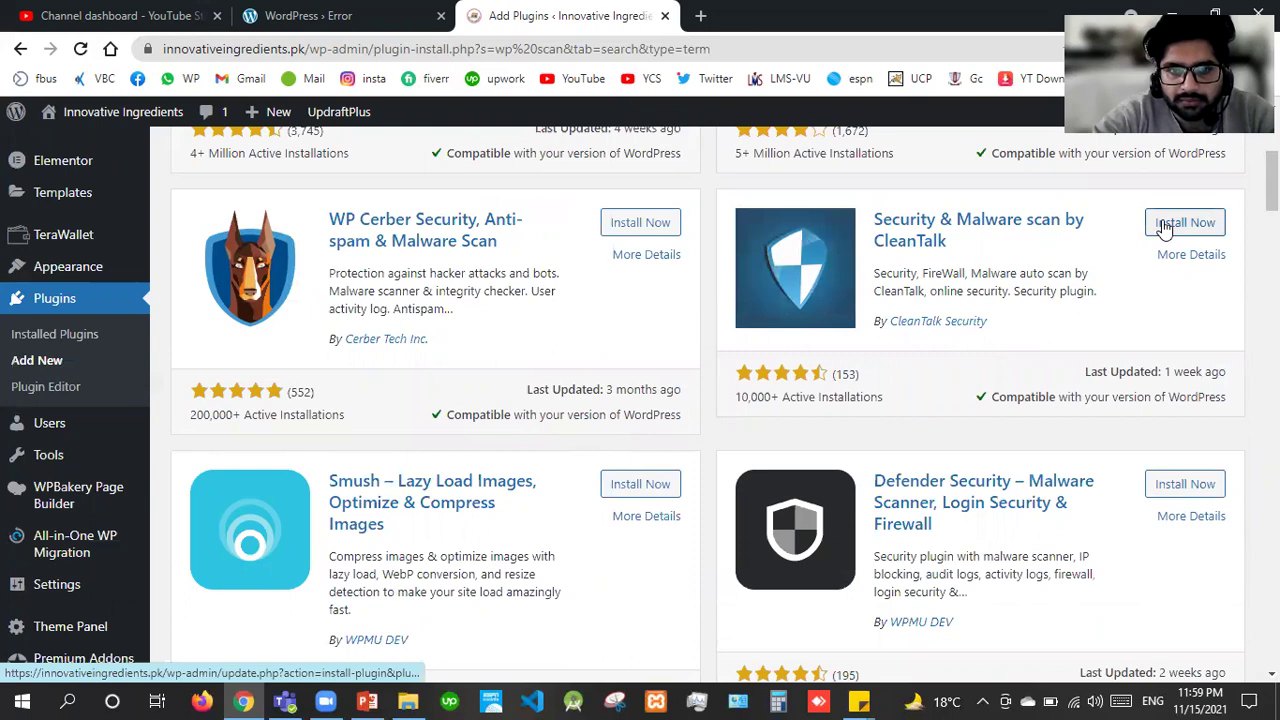
Install WP Cerber Security, Anti-spam & Malware Scan, then bring up the PowerPoint lecture slides.
click(675, 224)
scroll(500, 410, up, 3)
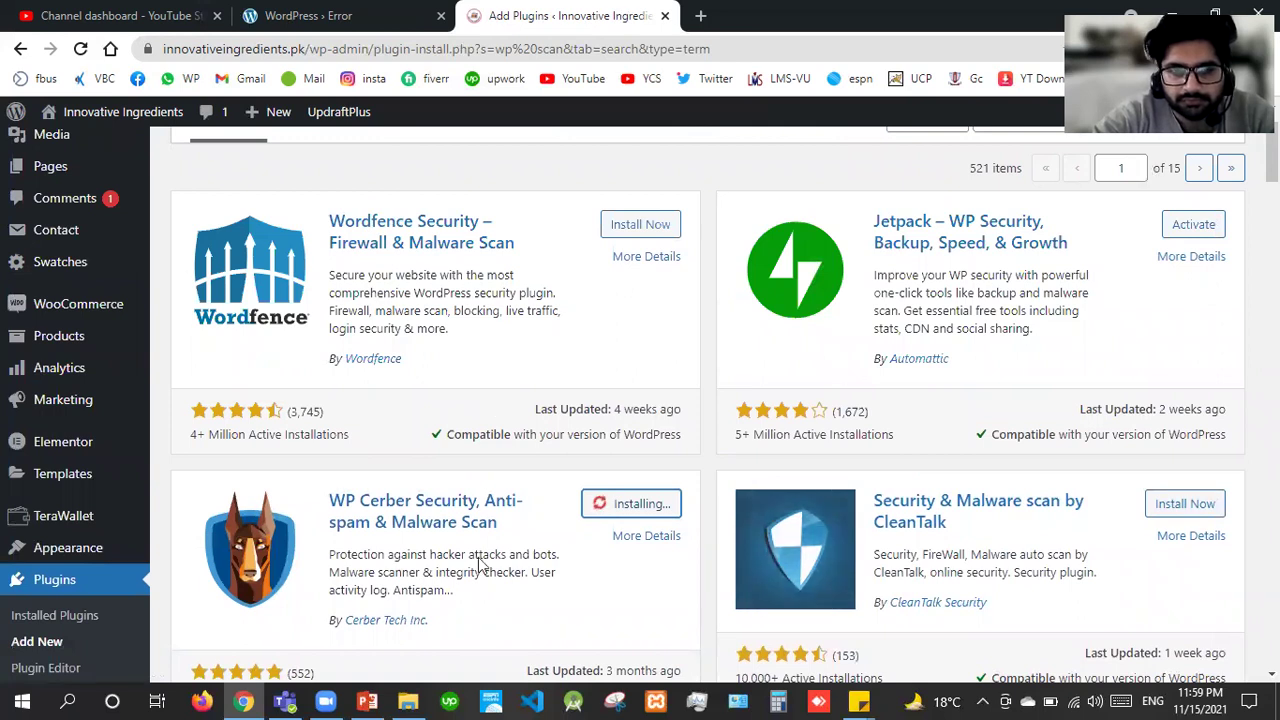
click(367, 700)
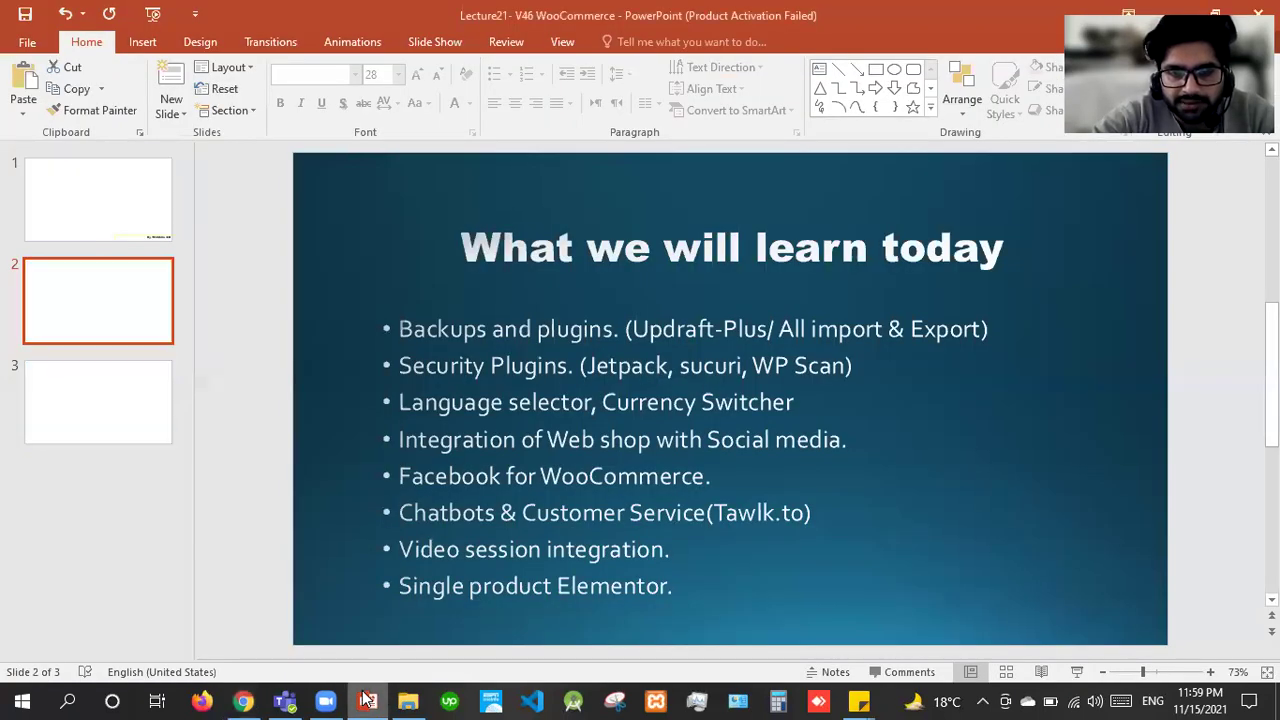
Select 'sucuri' in the slide's bullet list, then return to the 'wp scan' plugin results.
click(681, 365)
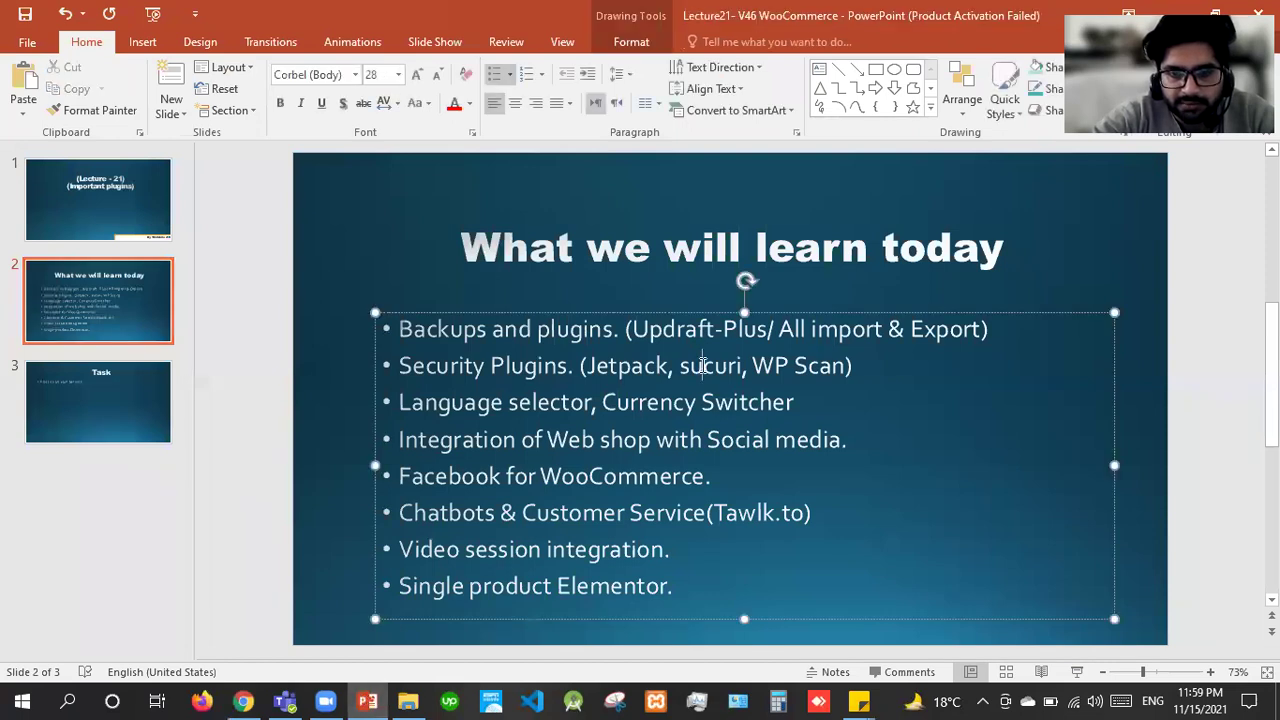
drag(723, 366, 738, 366)
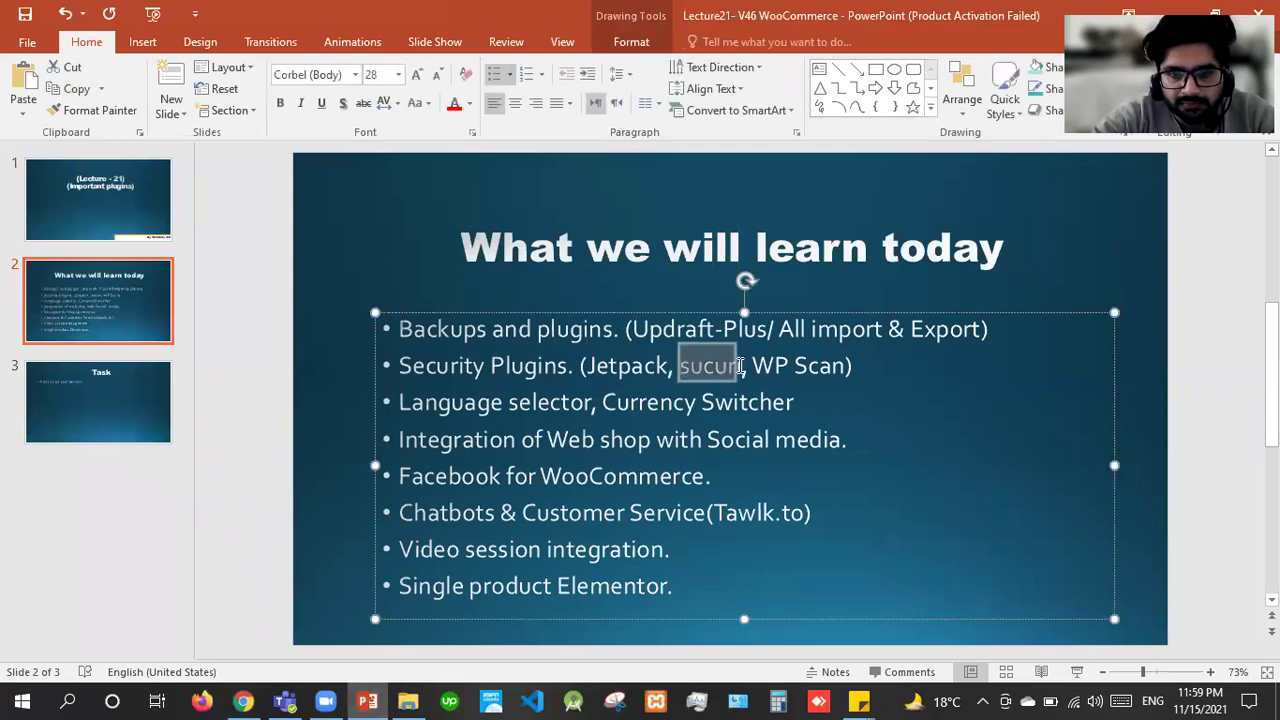
click(240, 700)
scroll(1000, 340, up, 1)
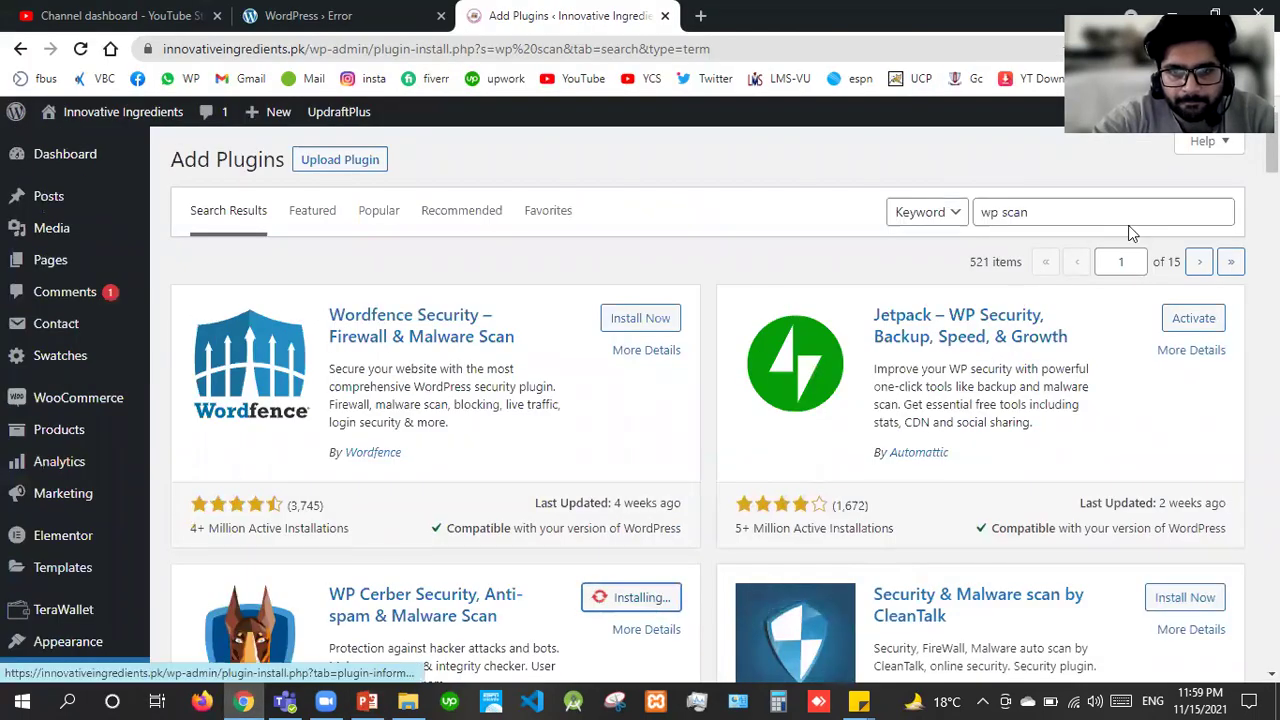
Replace the 'wp scan' plugin directory search with 'sucuri'.
click(1047, 214)
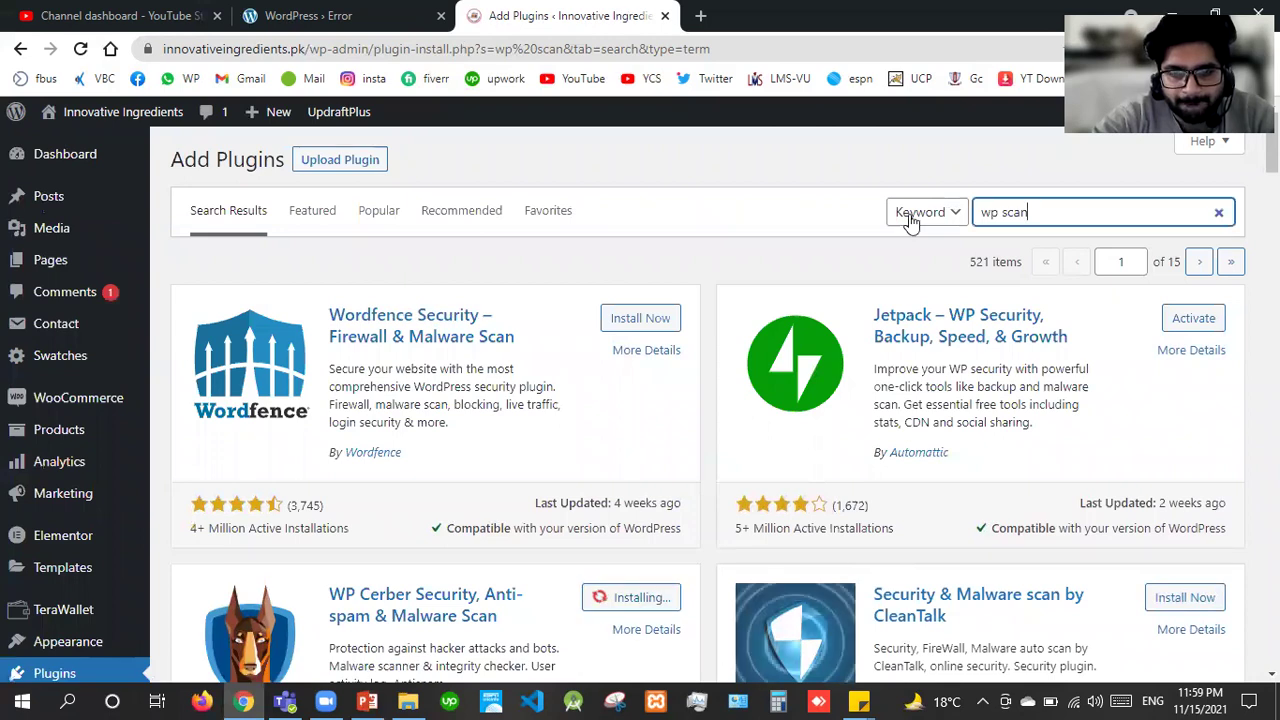
key(ctrl+a)
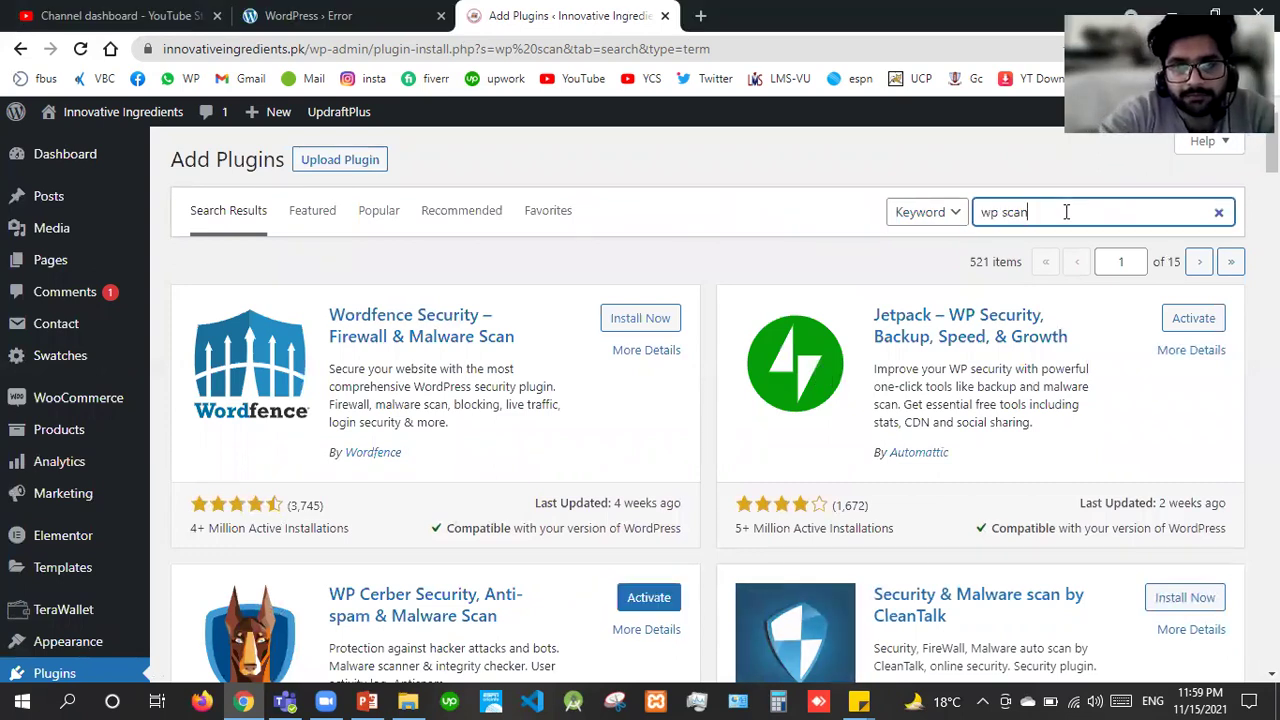
text(sucuri)
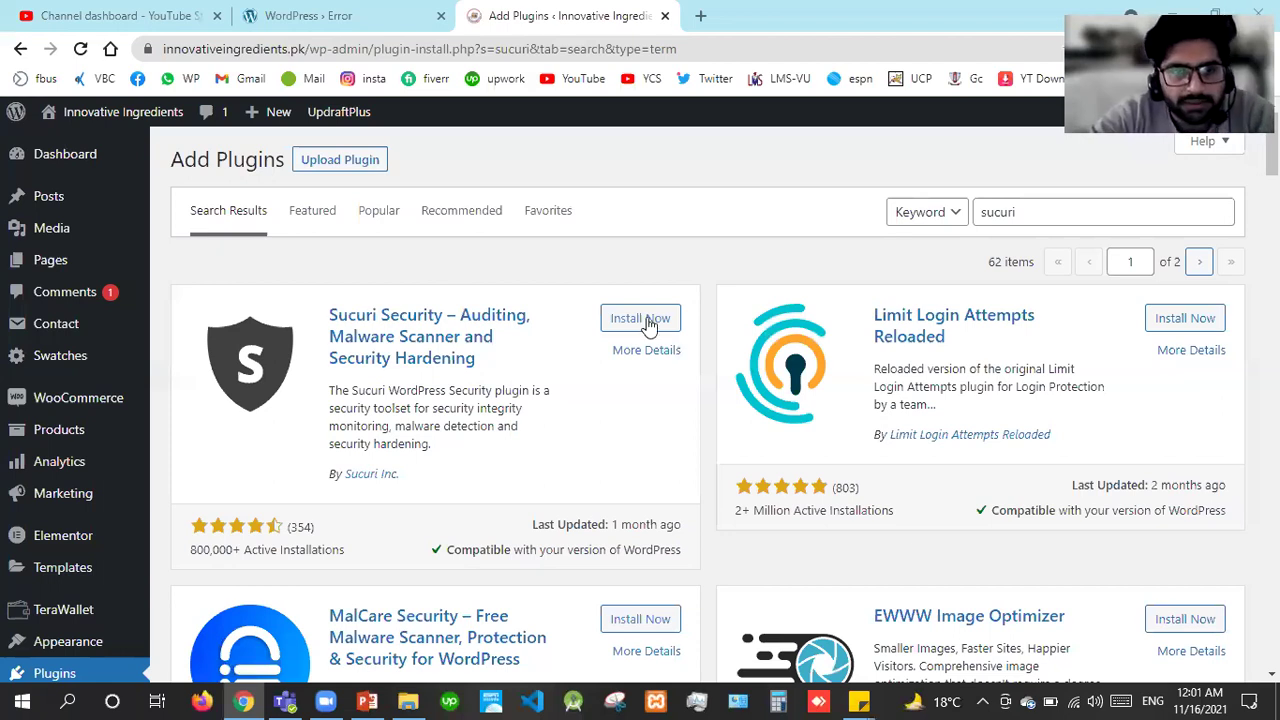
Install the Sucuri Security plugin from its card and activate it once installed.
click(648, 322)
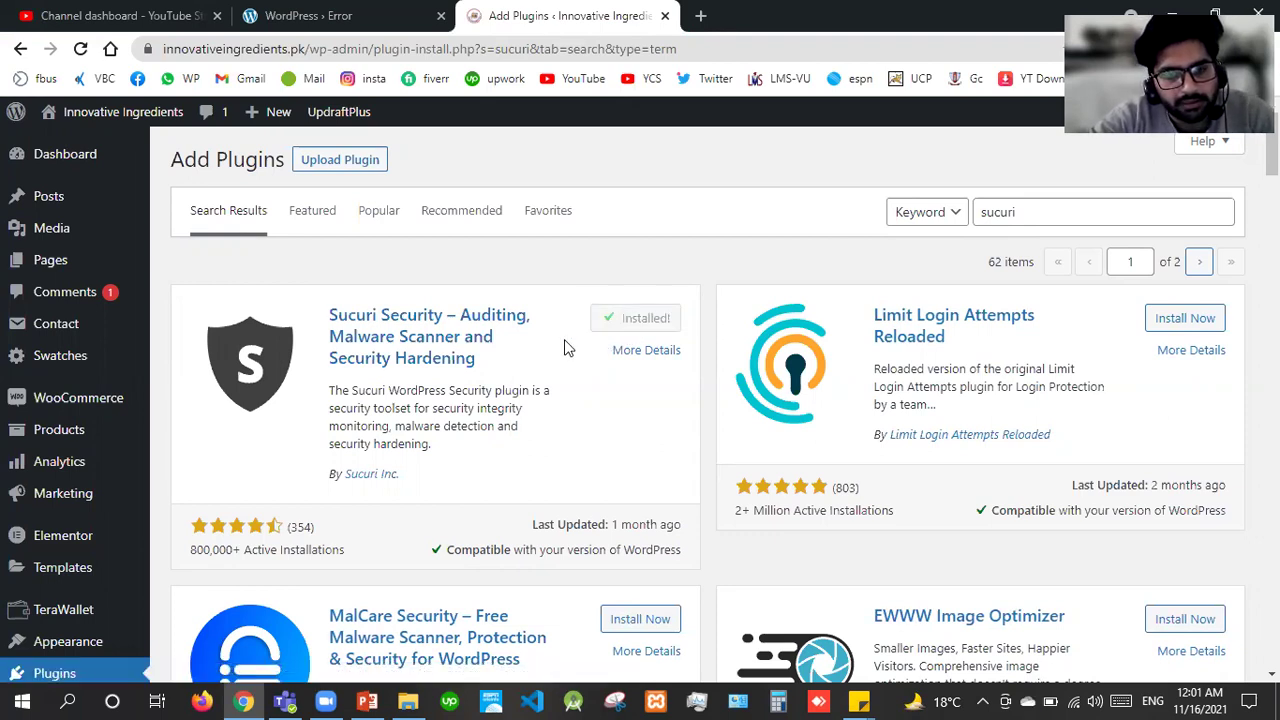
click(648, 320)
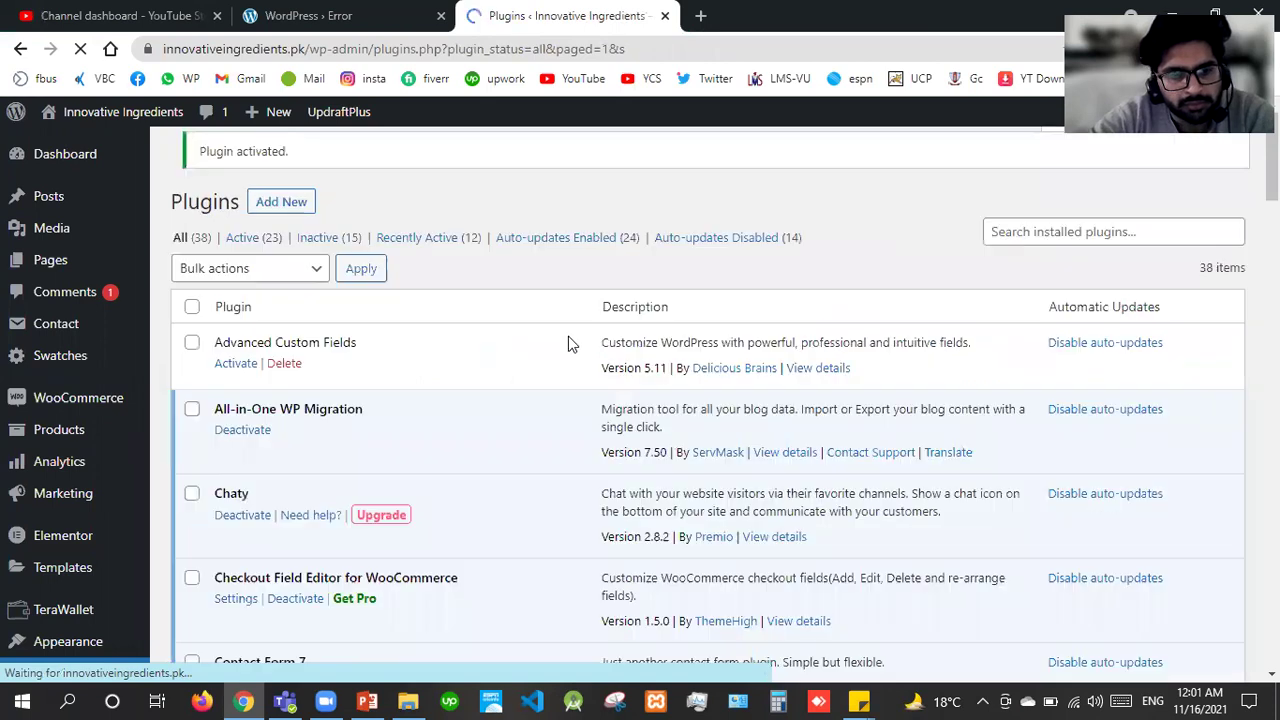
Browse the Installed Plugins list while MAS Static Content deletes and Sucuri auto-updates enable.
mouse_move(95, 475)
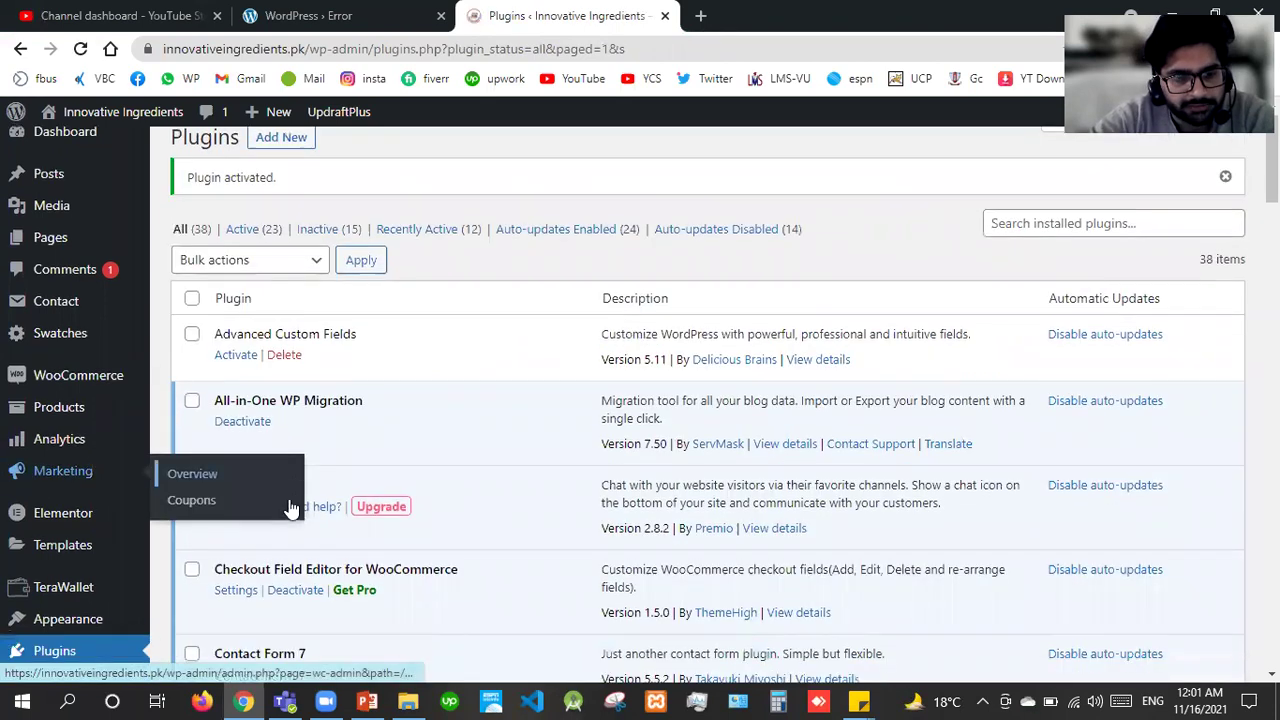
scroll(290, 508, down, 5)
scroll(290, 505, down, 3)
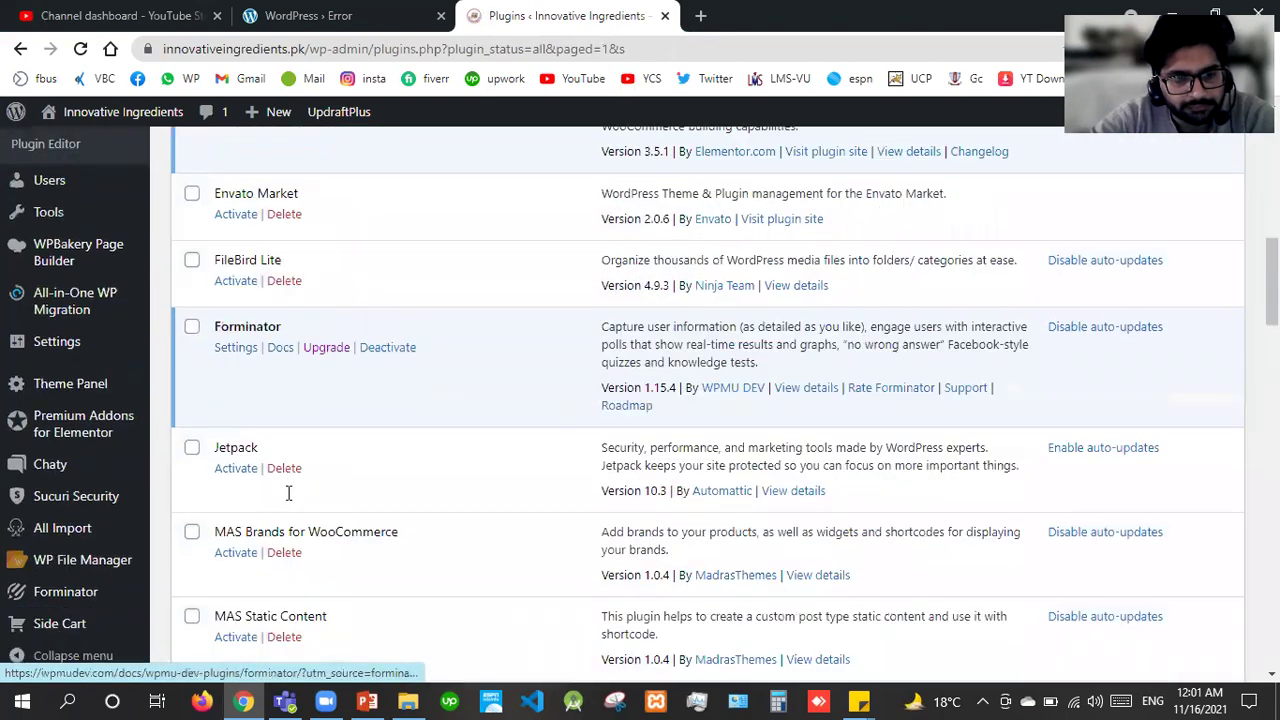
scroll(286, 494, down, 5)
scroll(326, 428, down, 2)
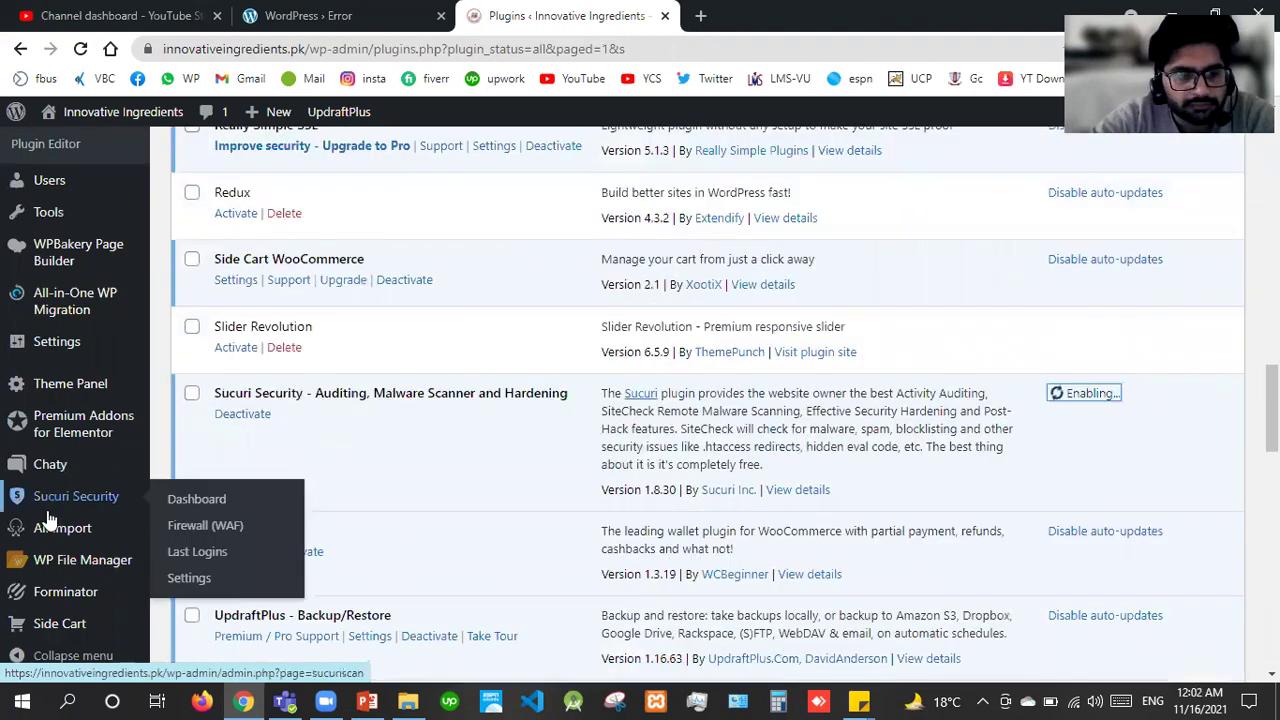
scroll(72, 588, down, 2)
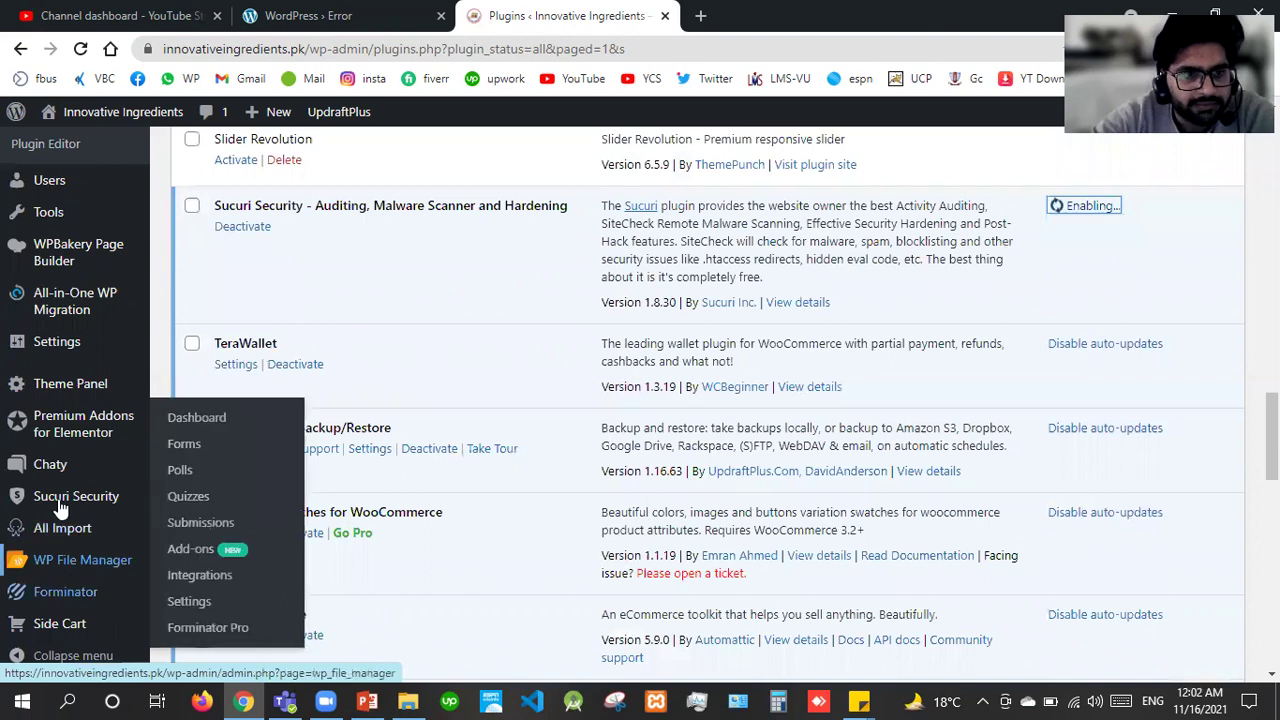
scroll(60, 505, up, 6)
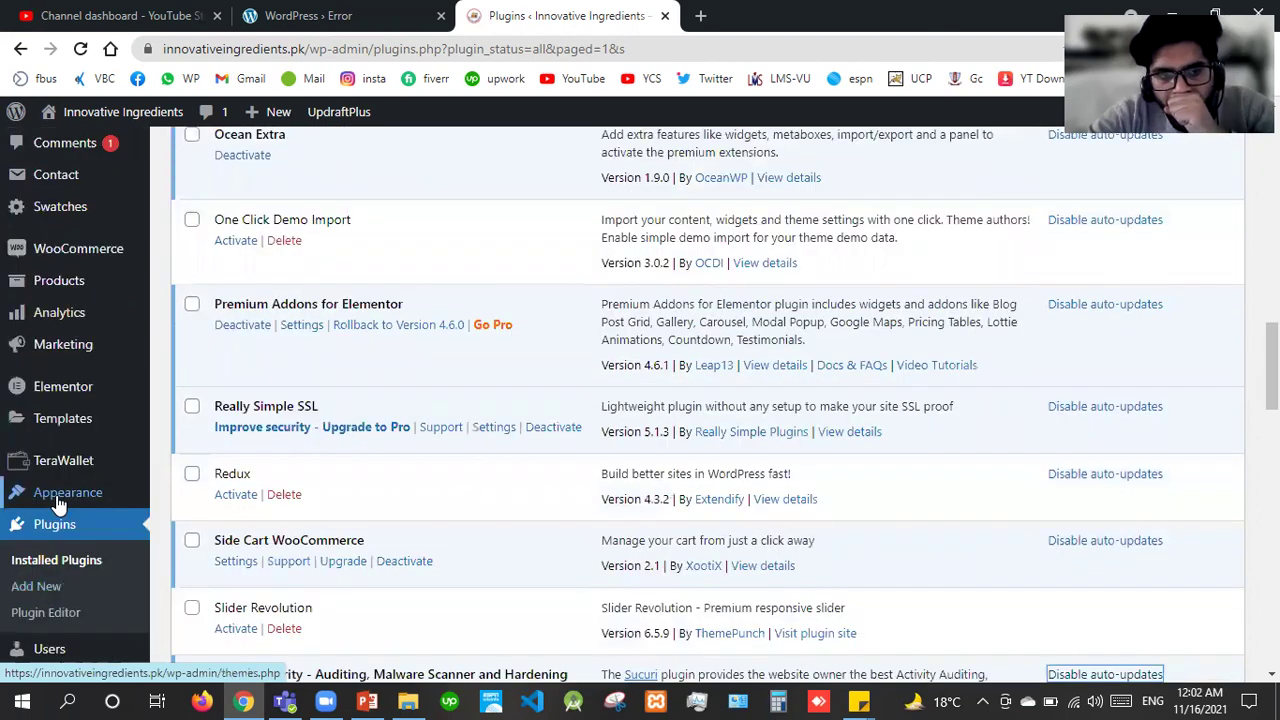
scroll(57, 495, up, 2)
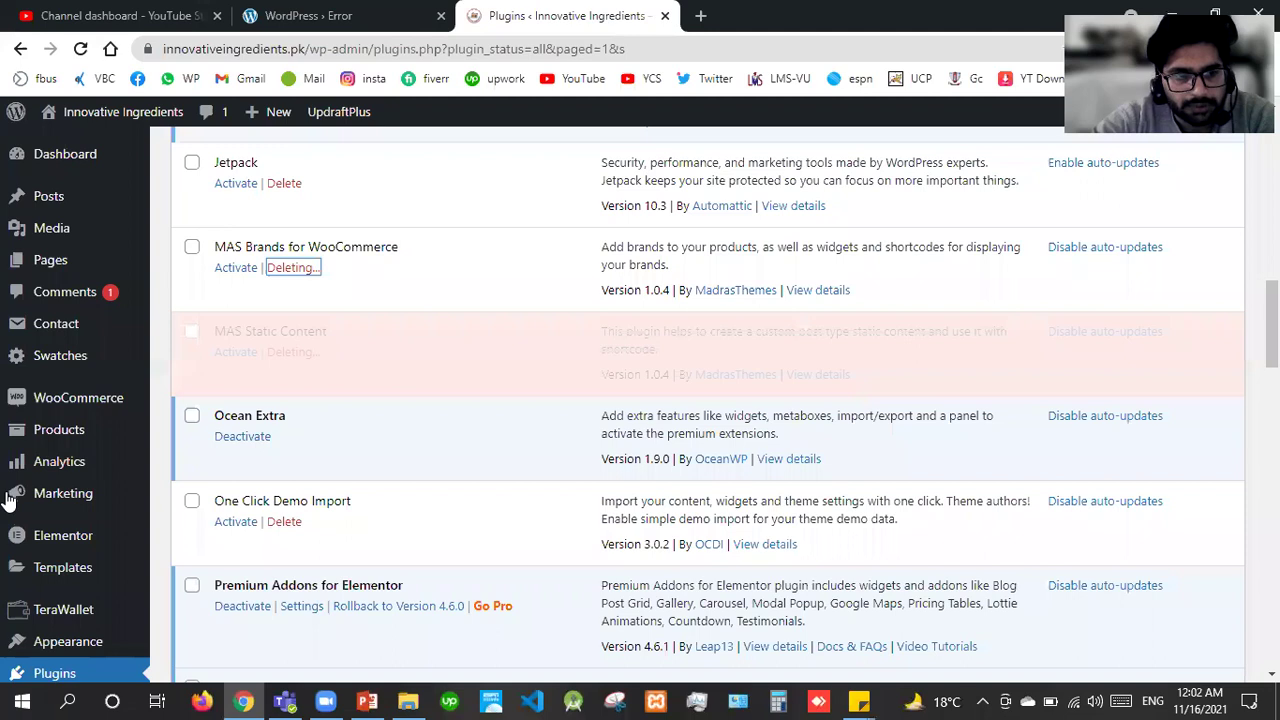
scroll(8, 500, down, 3)
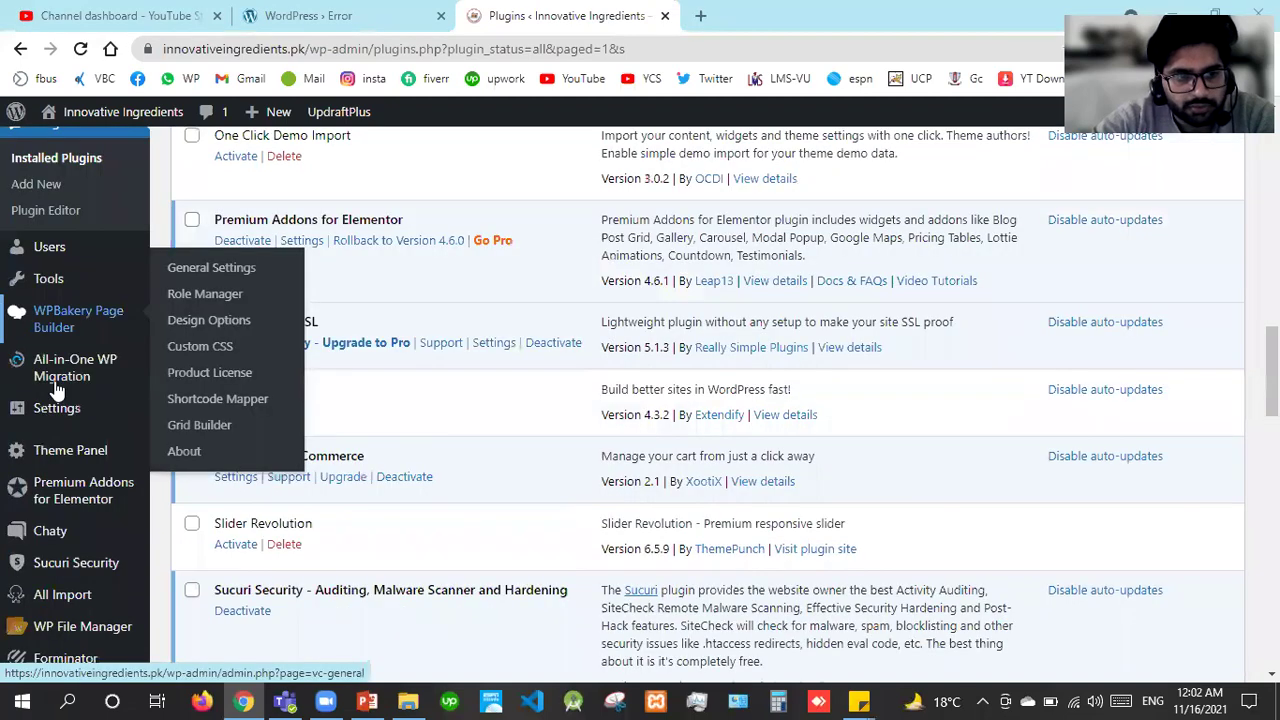
scroll(57, 390, up, 1)
mouse_move(62, 400)
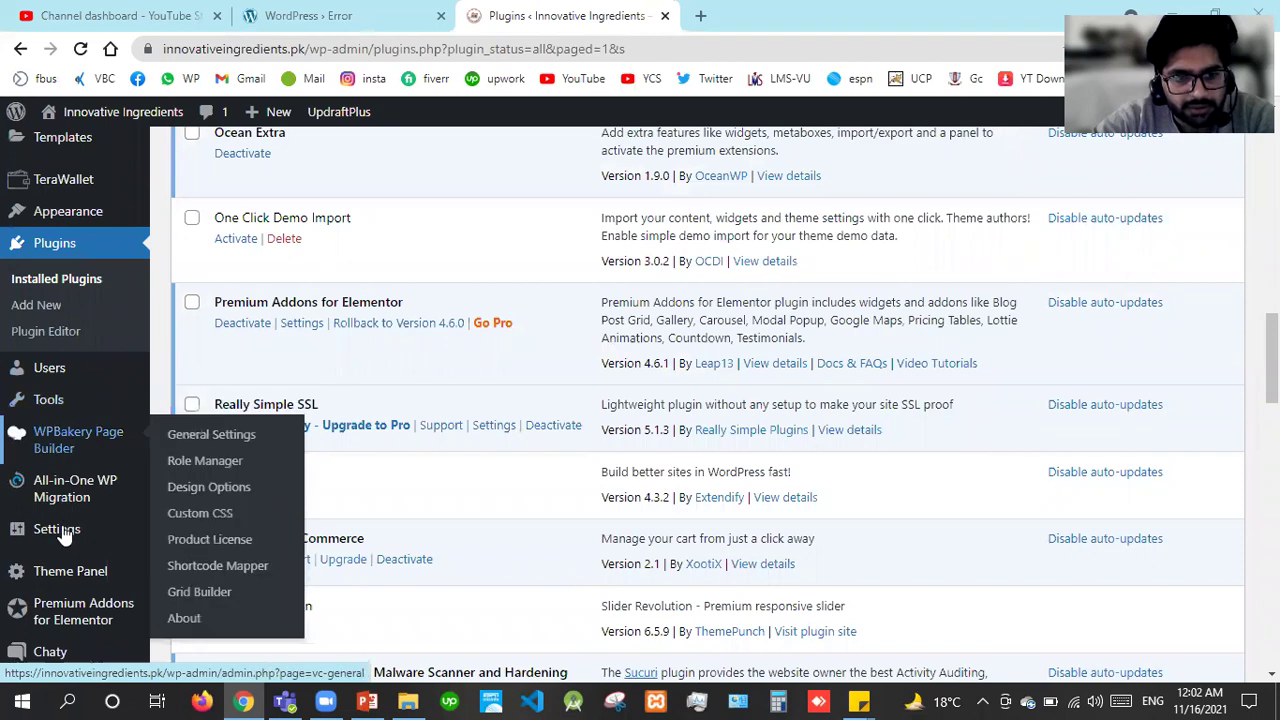
mouse_move(62, 535)
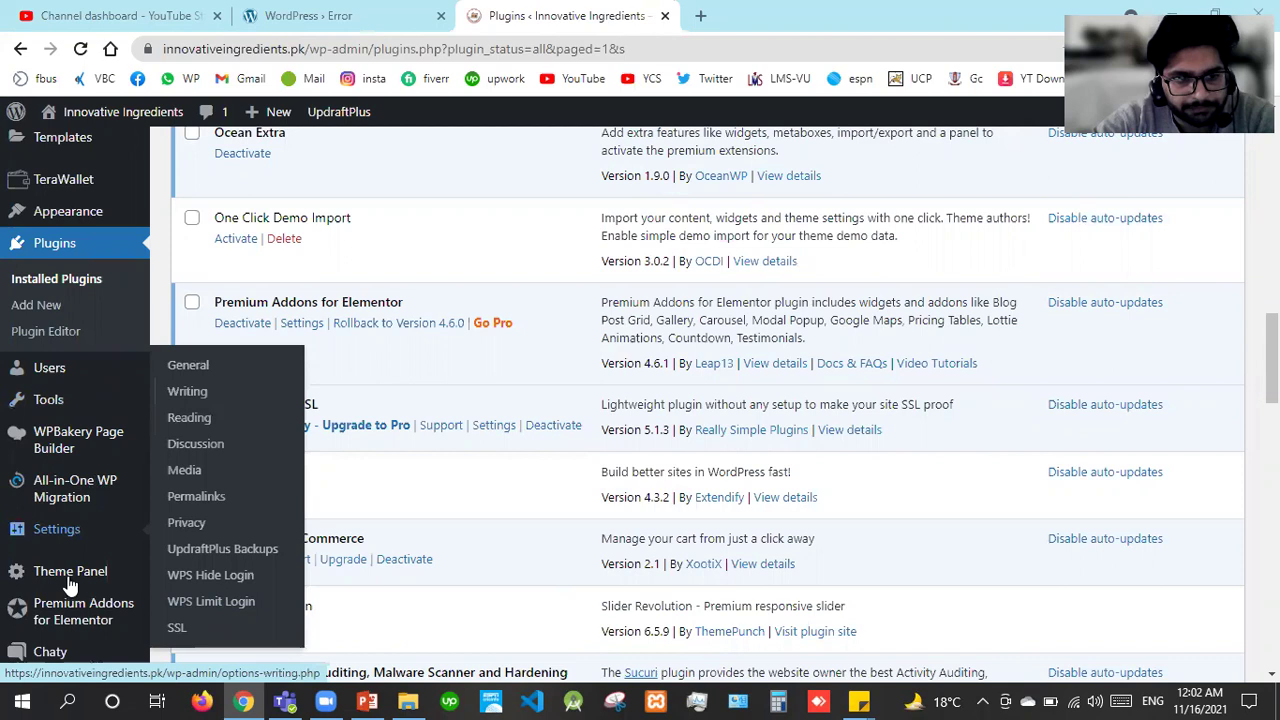
scroll(70, 585, down, 3)
Open the Sucuri Security dashboard, check its iFrames scan results, then reload the dashboard.
mouse_move(70, 494)
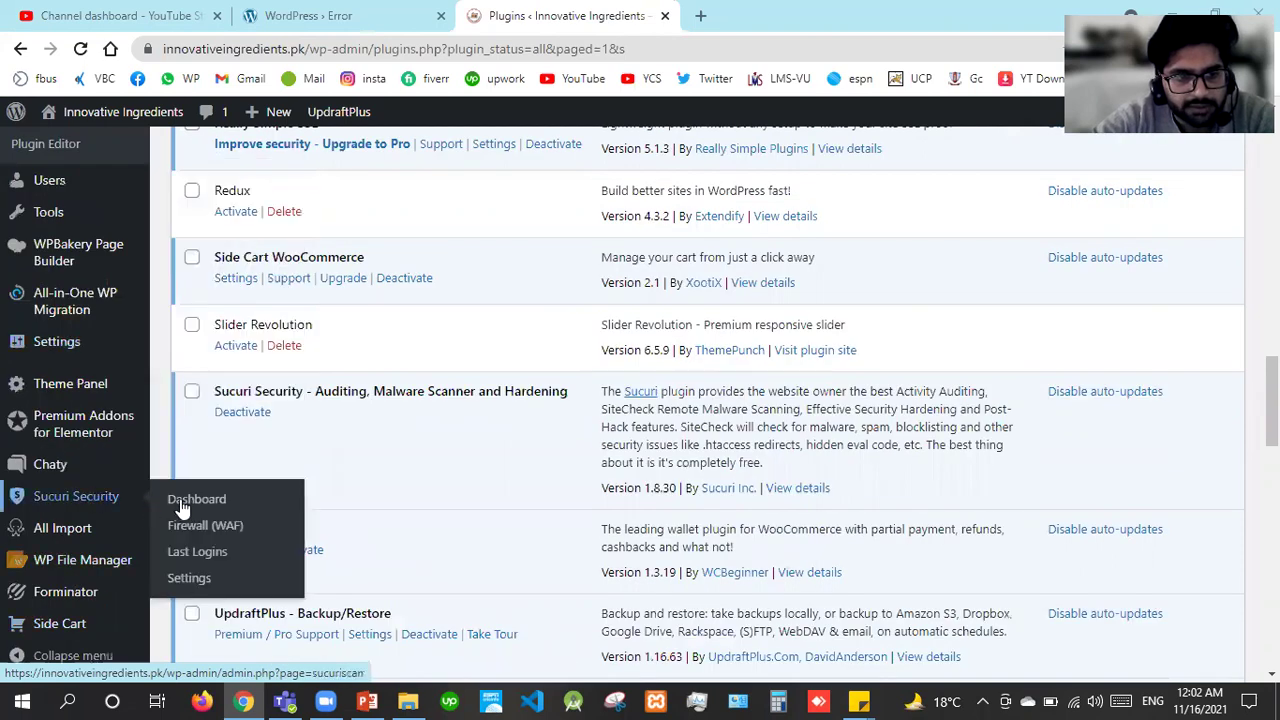
click(182, 505)
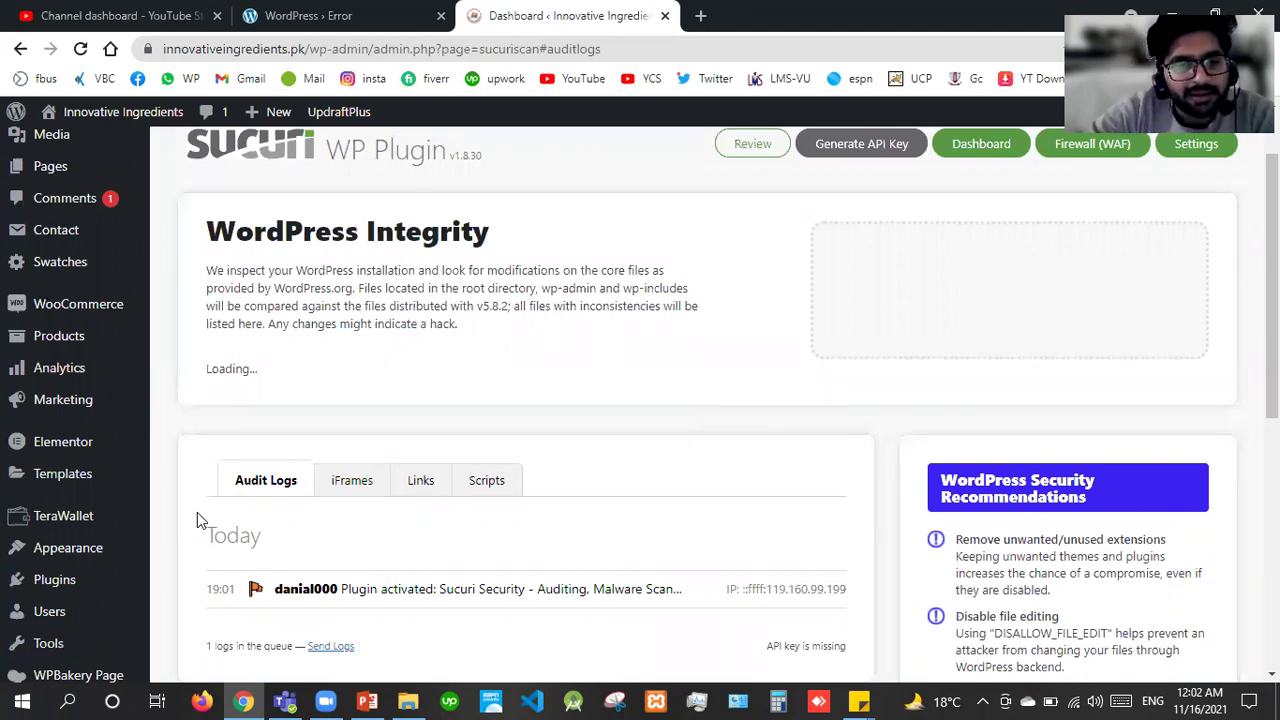
click(334, 486)
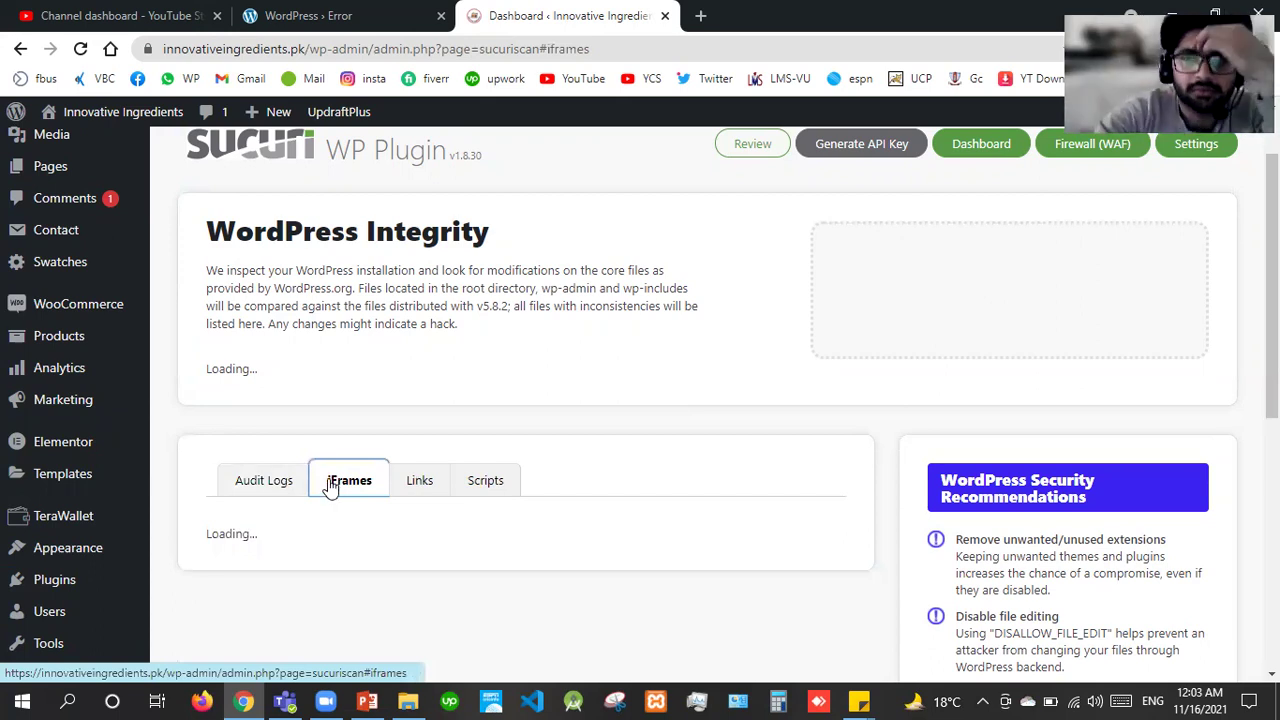
scroll(363, 506, down, 4)
scroll(365, 500, up, 3)
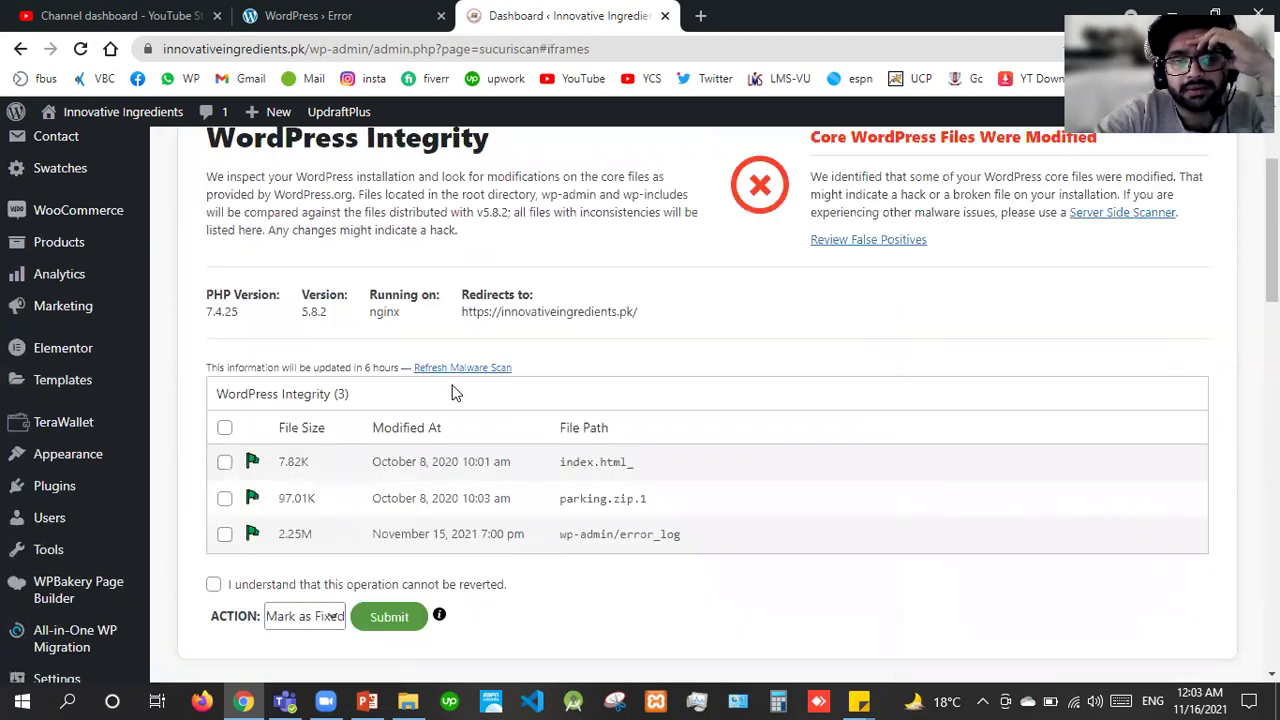
scroll(519, 317, up, 2)
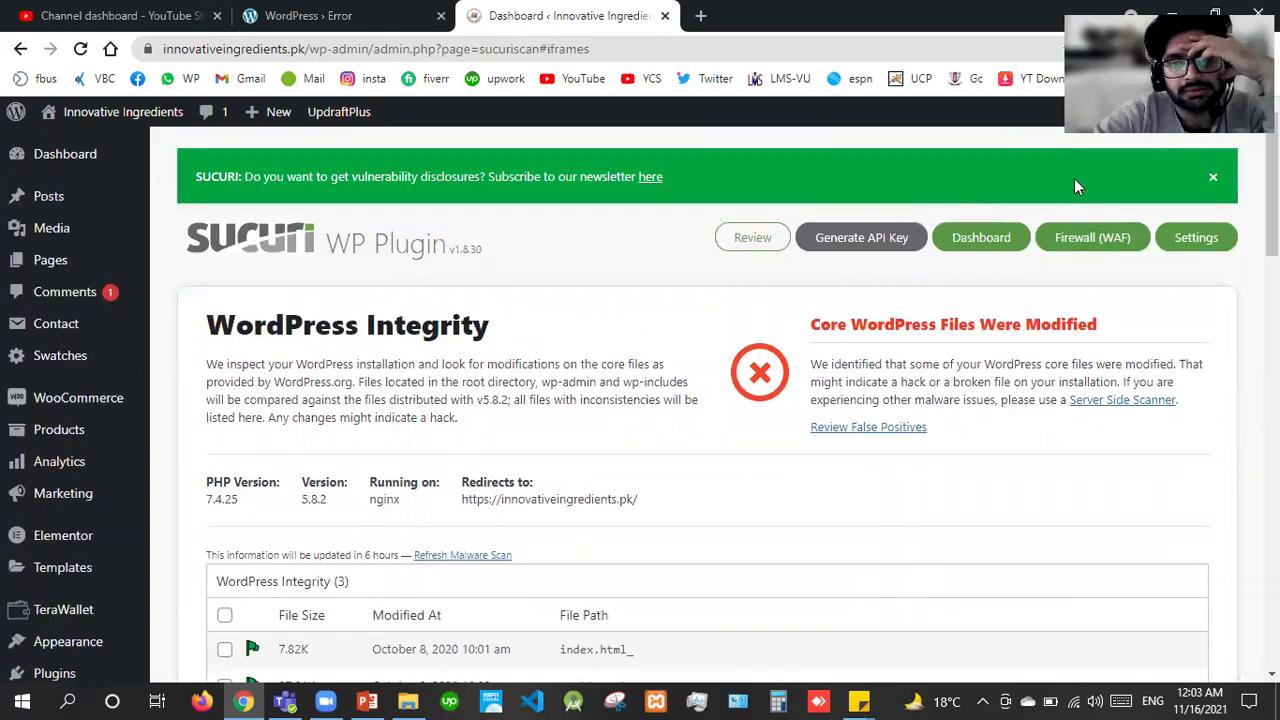
click(1008, 240)
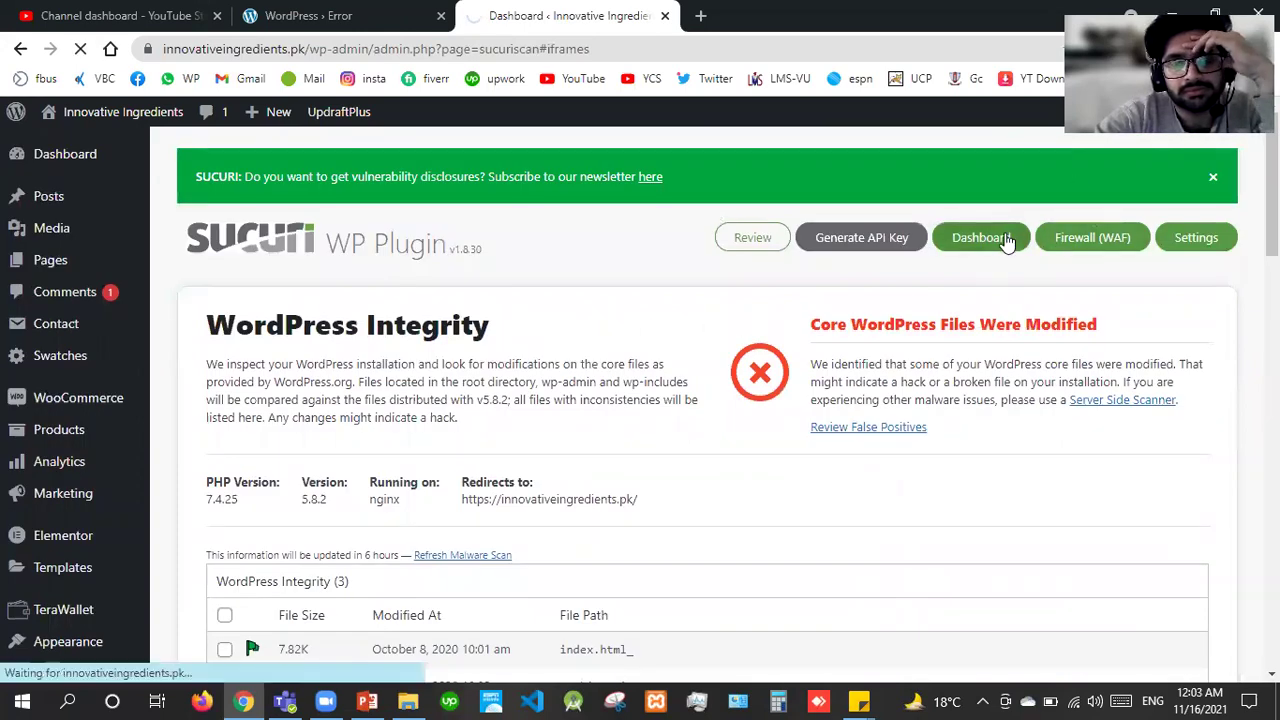
Open Sucuri's Settings page in a new browser tab.
right_click(1186, 250)
click(1173, 252)
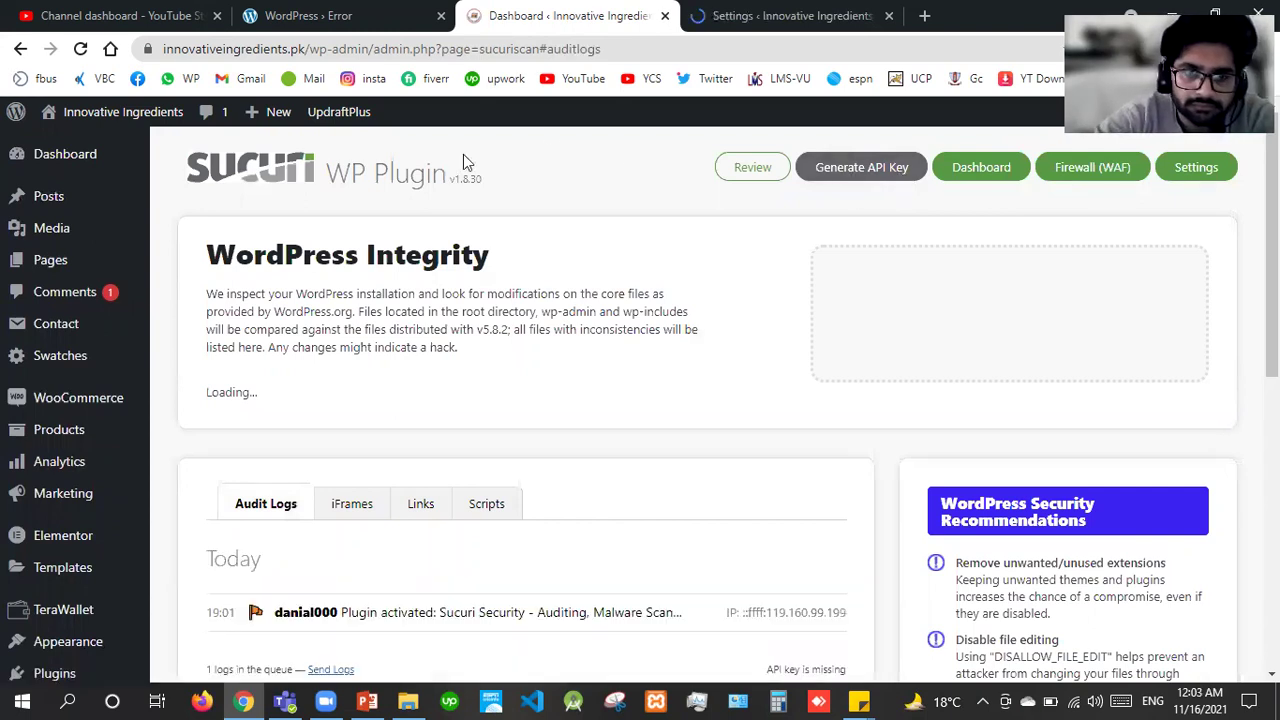
scroll(390, 427, down, 5)
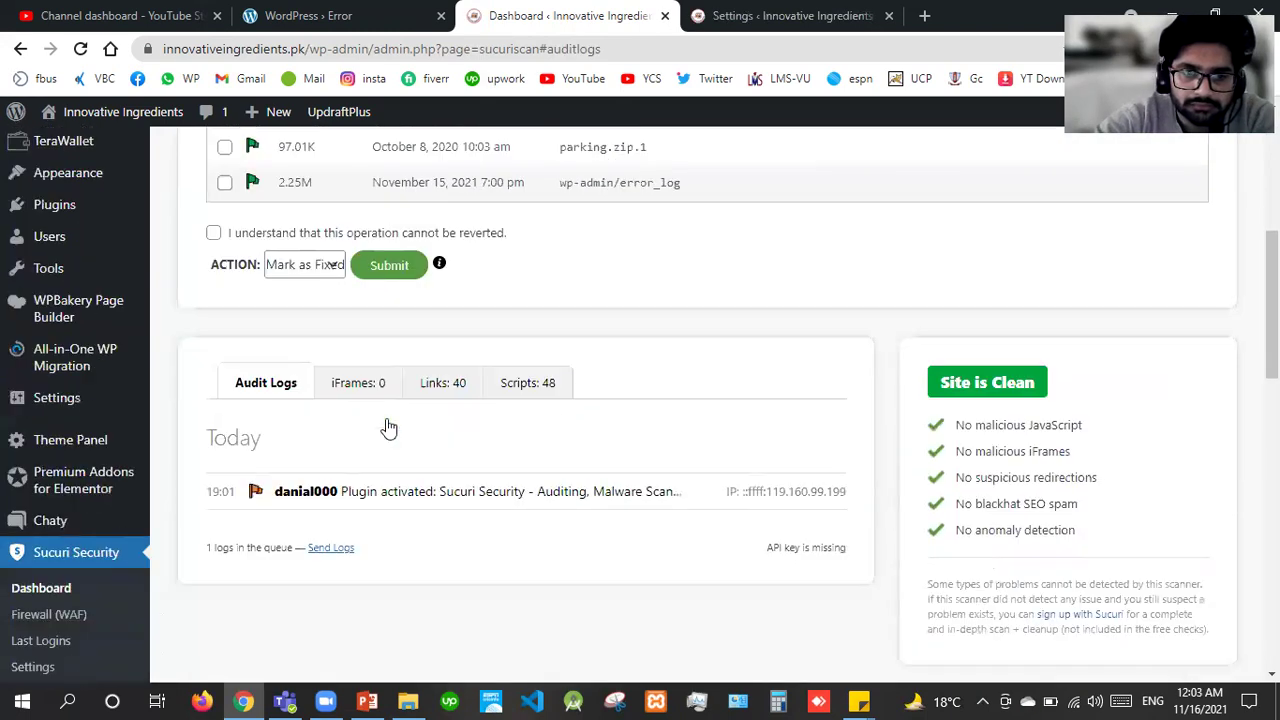
scroll(390, 427, down, 2)
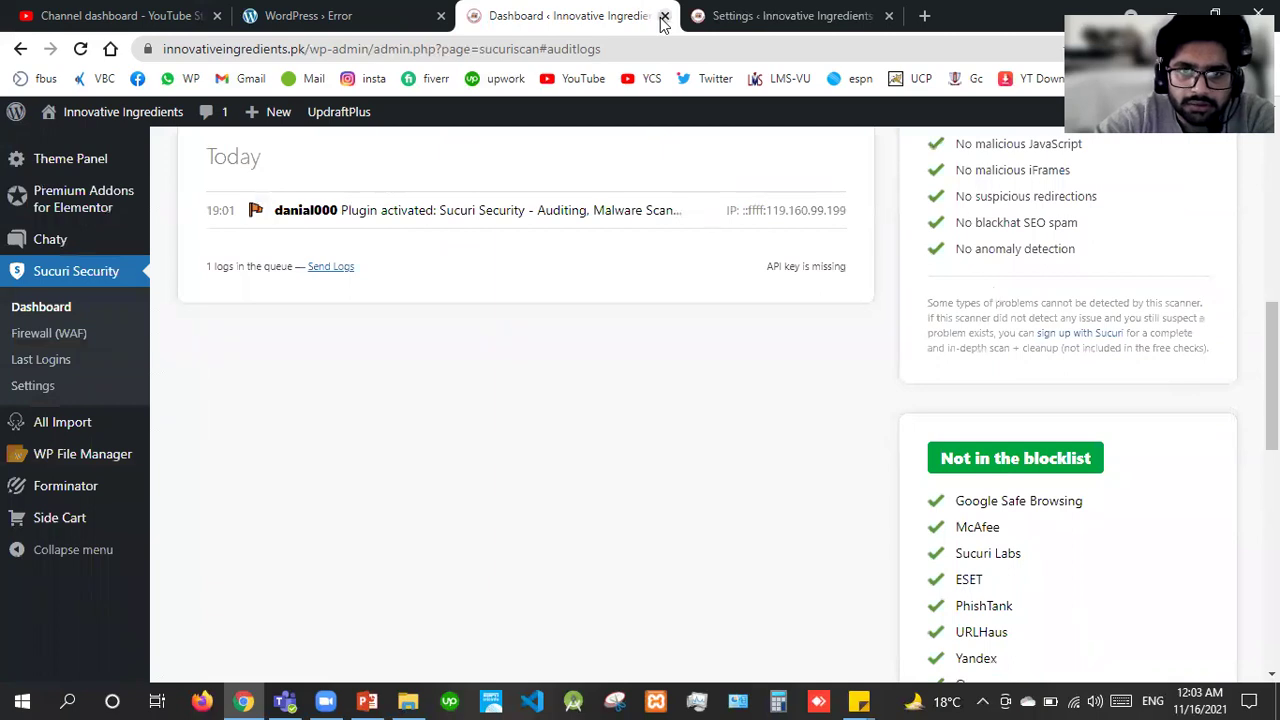
Close the Sucuri dashboard tab and review Sucuri's General Settings.
click(665, 16)
scroll(378, 349, down, 1)
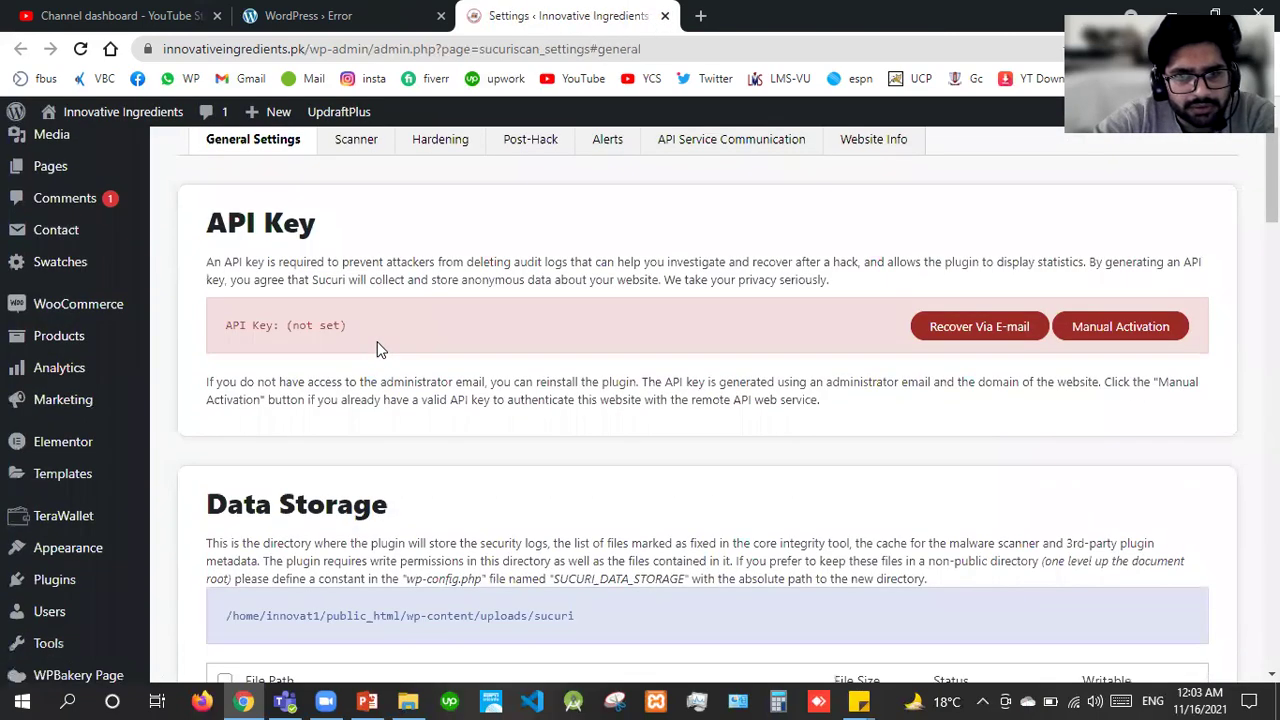
scroll(362, 270, up, 1)
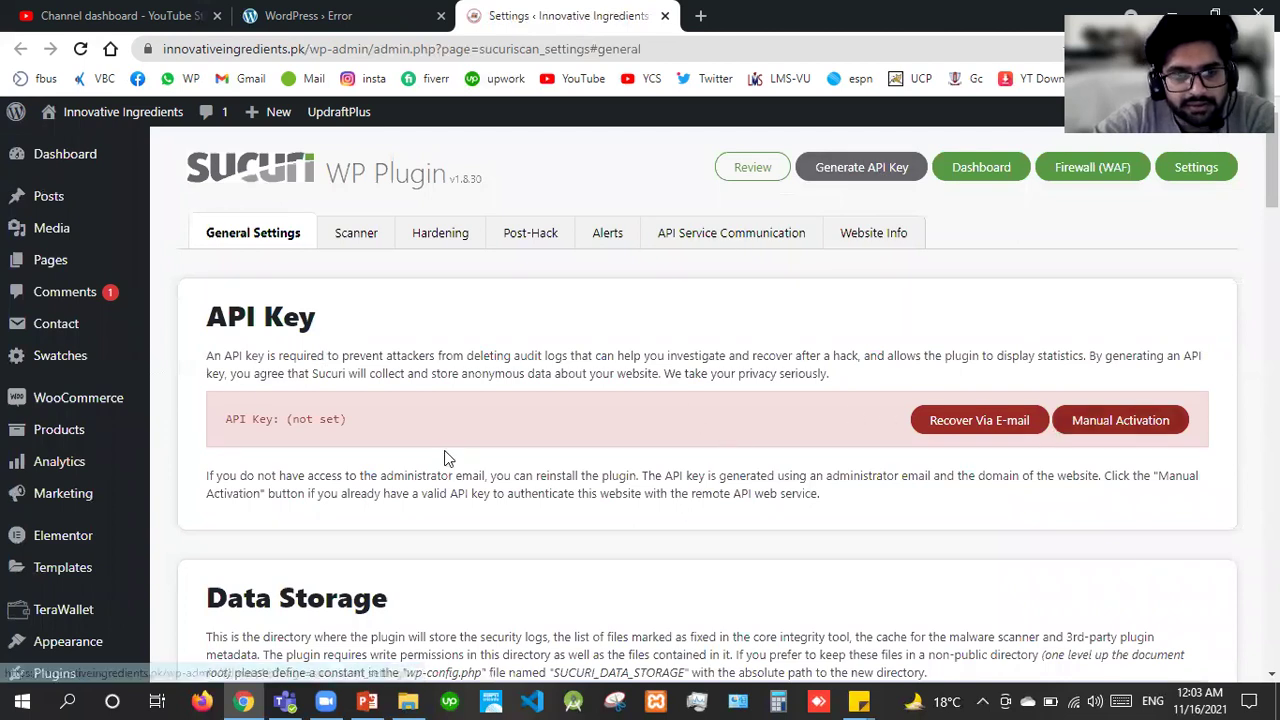
scroll(446, 445, down, 4)
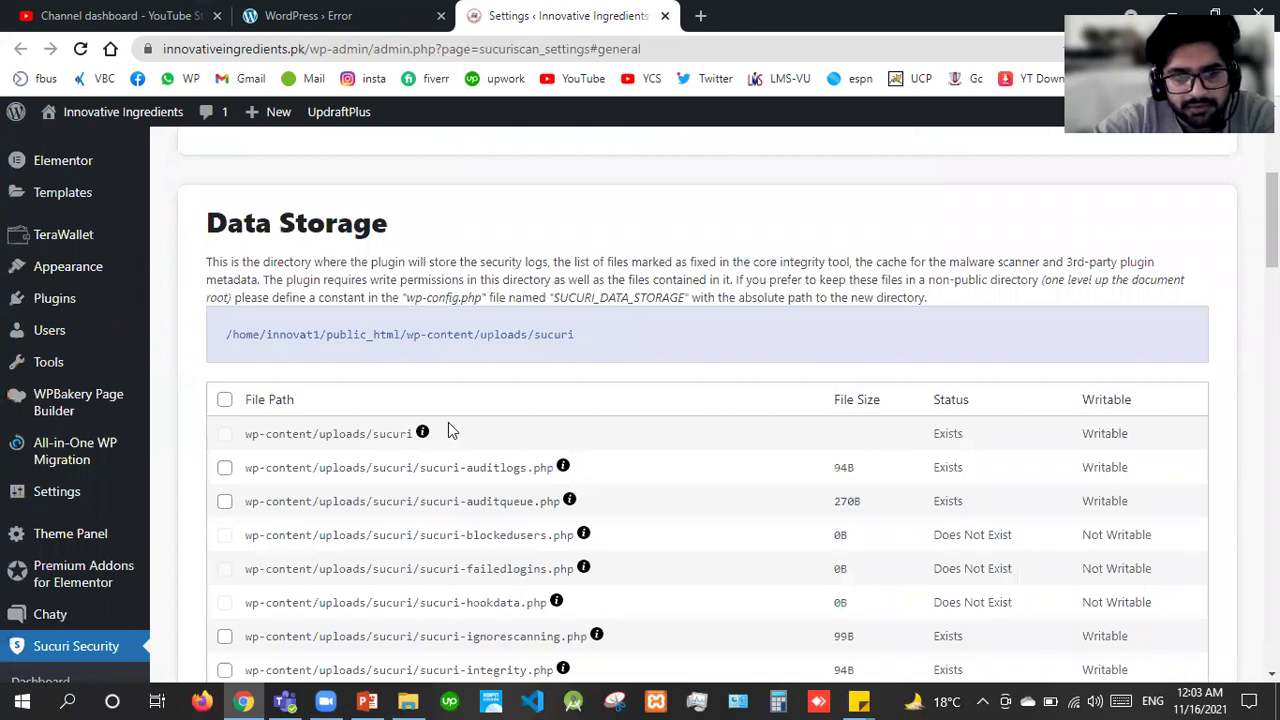
scroll(448, 425, down, 3)
scroll(448, 429, down, 3)
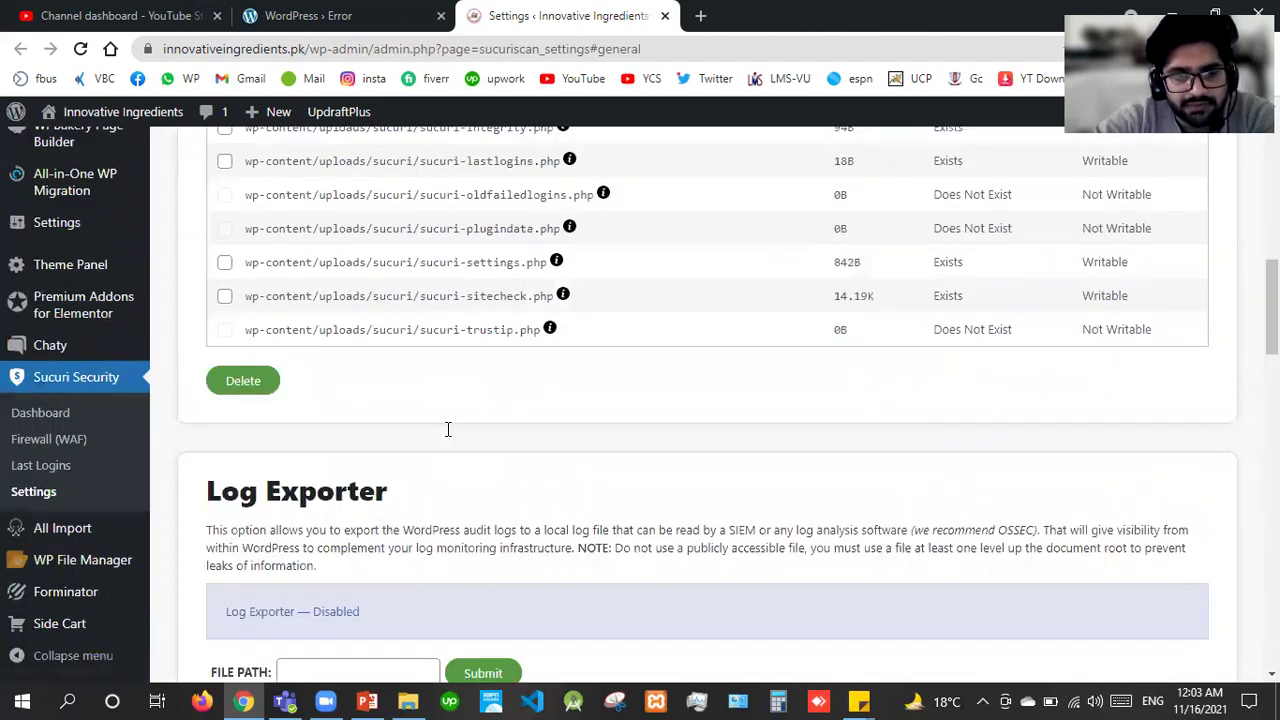
scroll(448, 429, down, 2)
scroll(450, 427, up, 10)
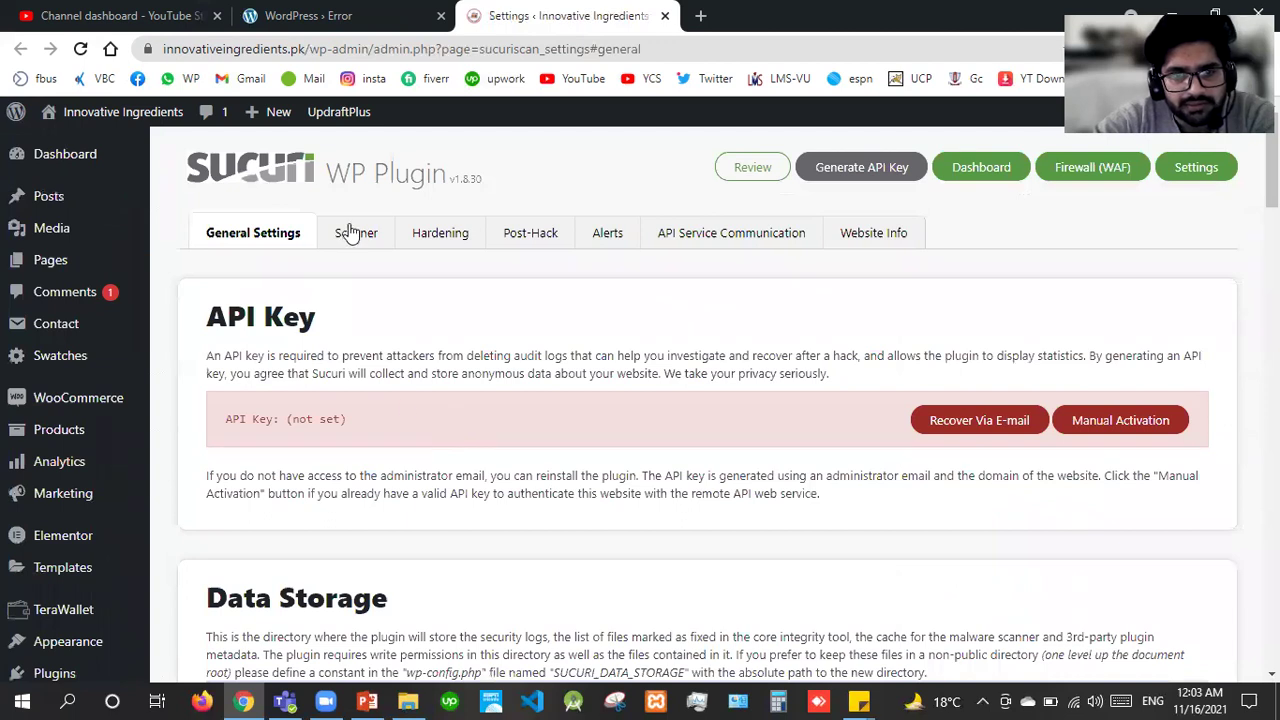
Show Sucuri's Scanner settings with the Scheduled Tasks cron job list.
click(350, 232)
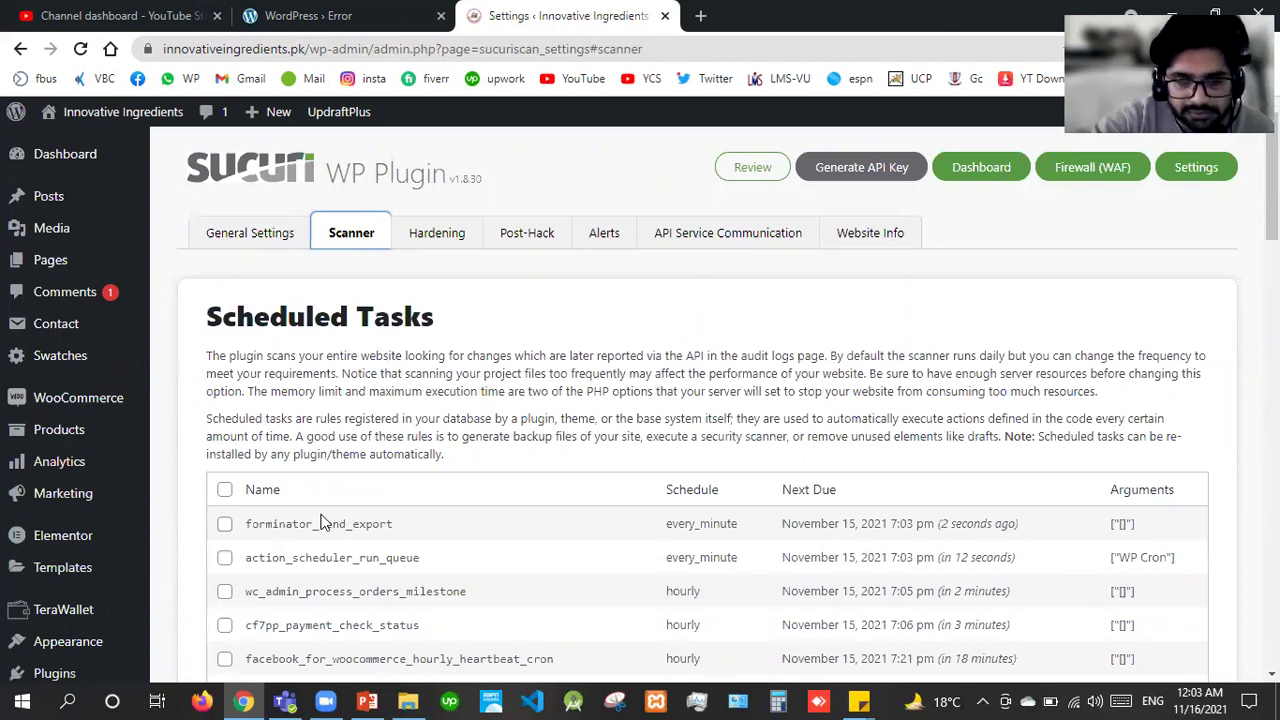
scroll(338, 530, down, 2)
scroll(338, 530, down, 9)
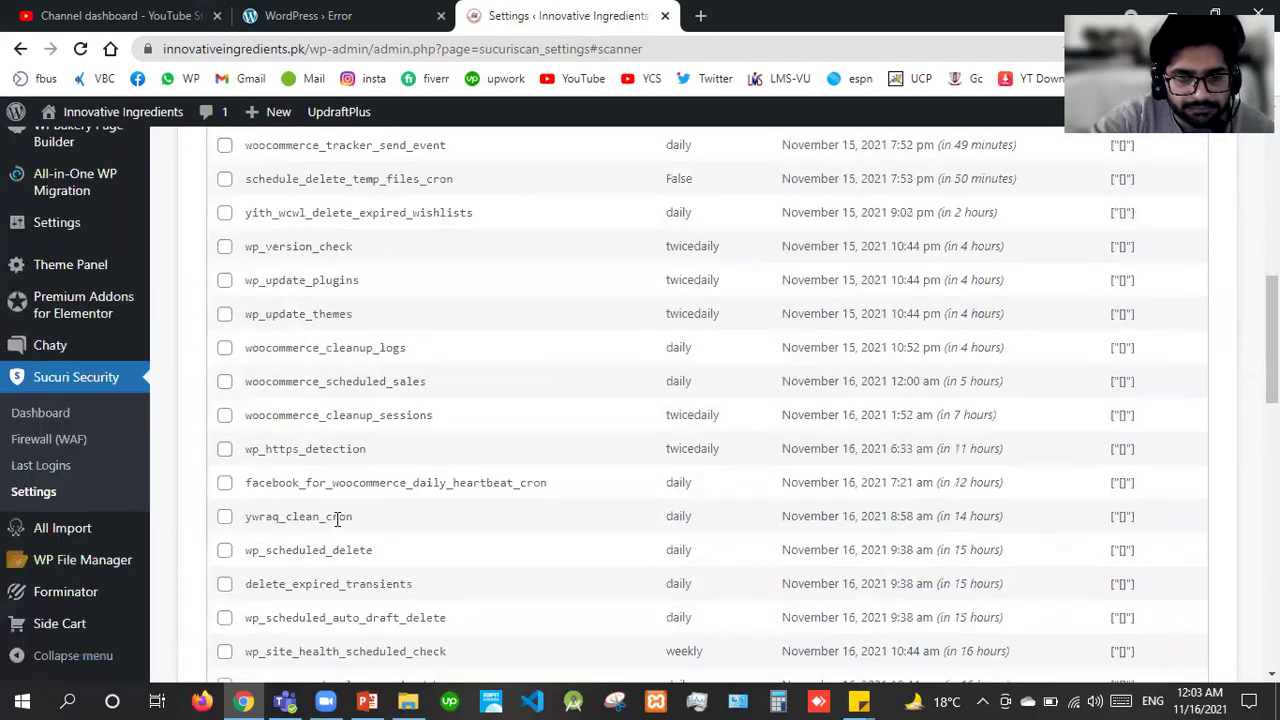
scroll(338, 519, up, 11)
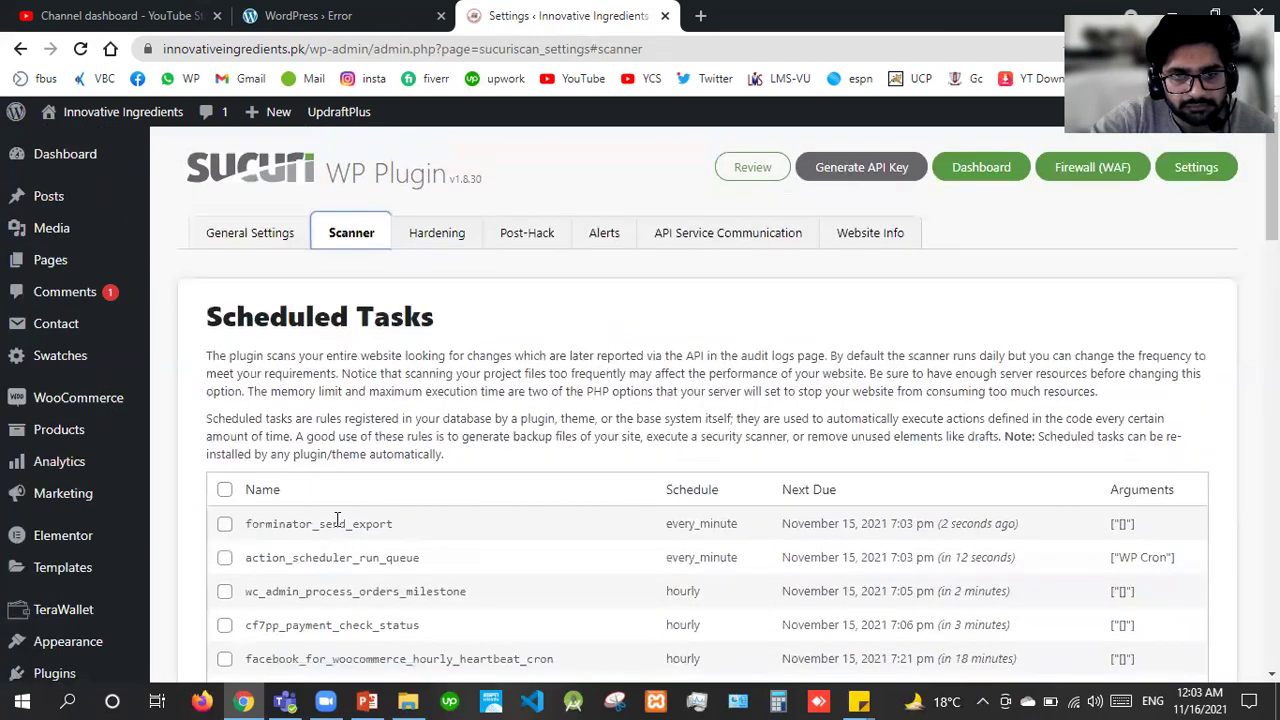
Review the Post-Hack, Alerts and API Service Communication settings, then go back to the Sucuri dashboard.
click(538, 246)
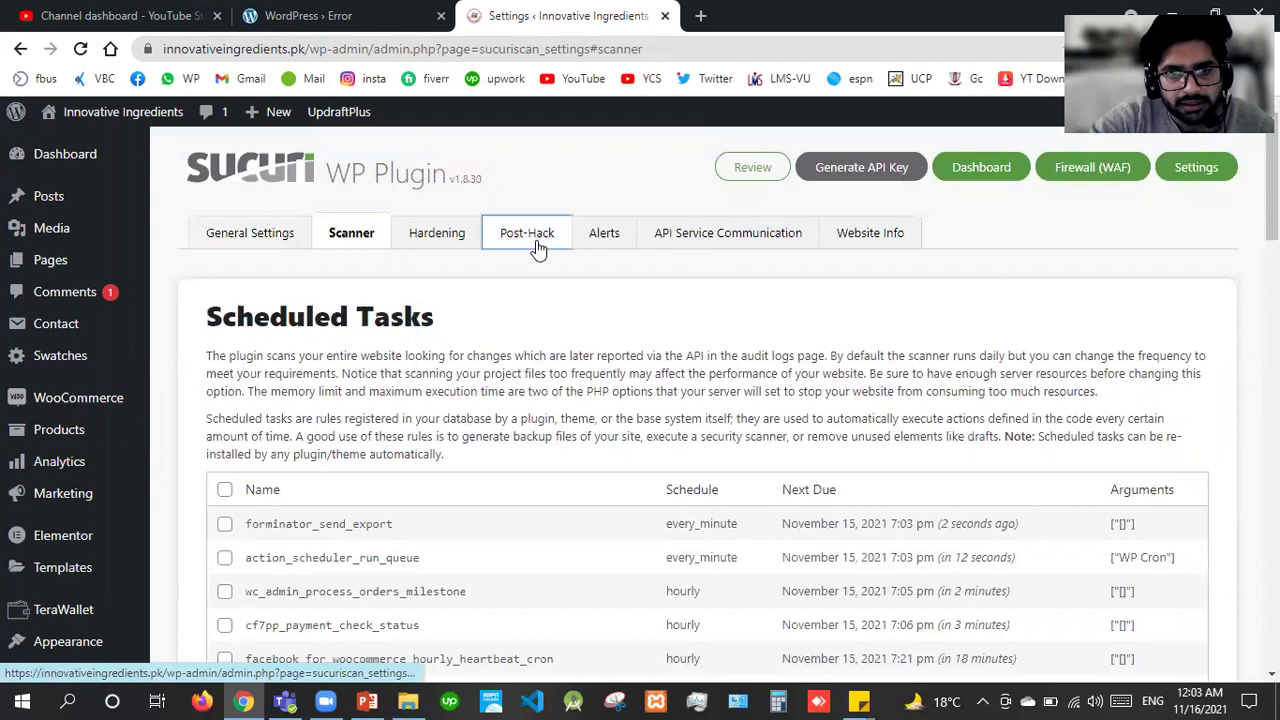
click(580, 241)
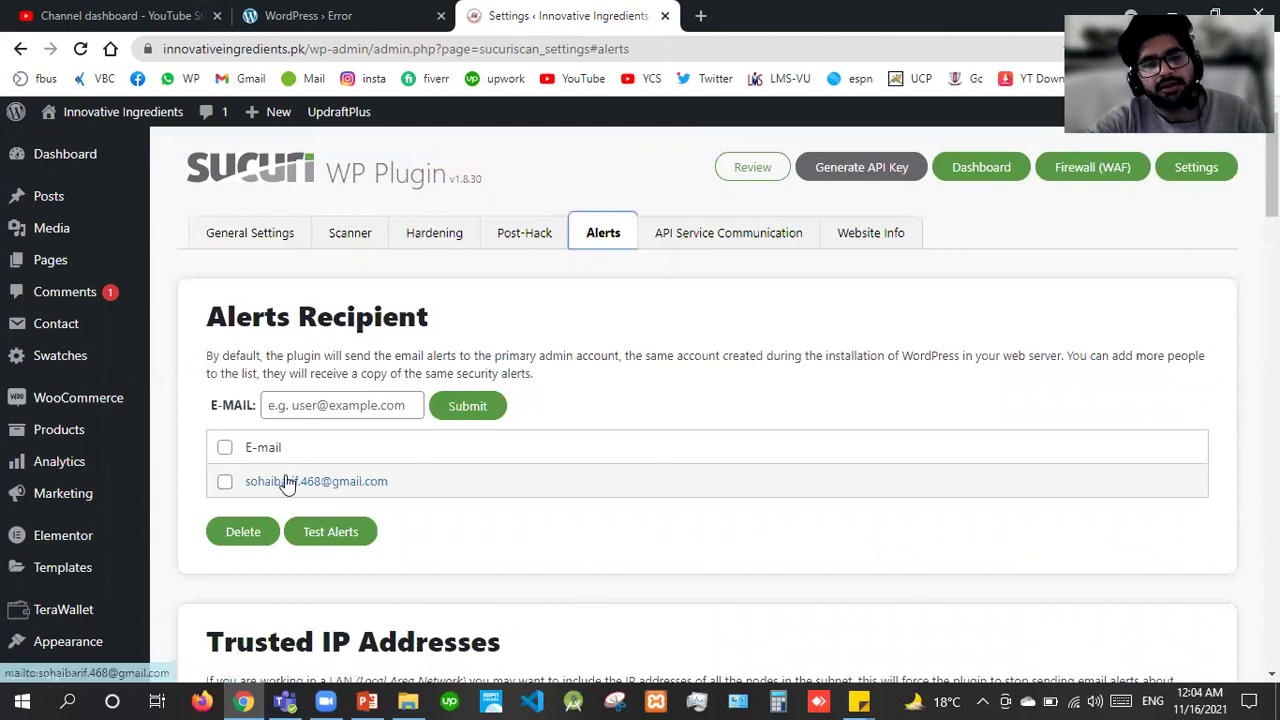
click(773, 238)
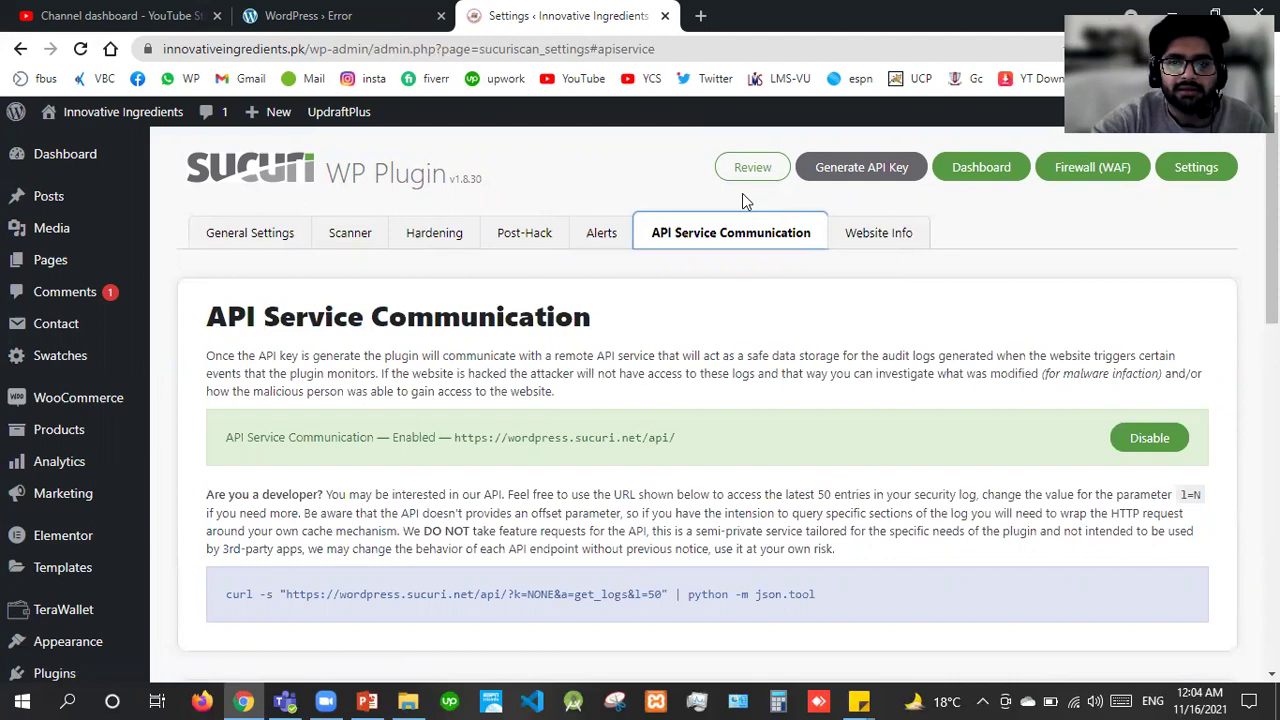
click(988, 175)
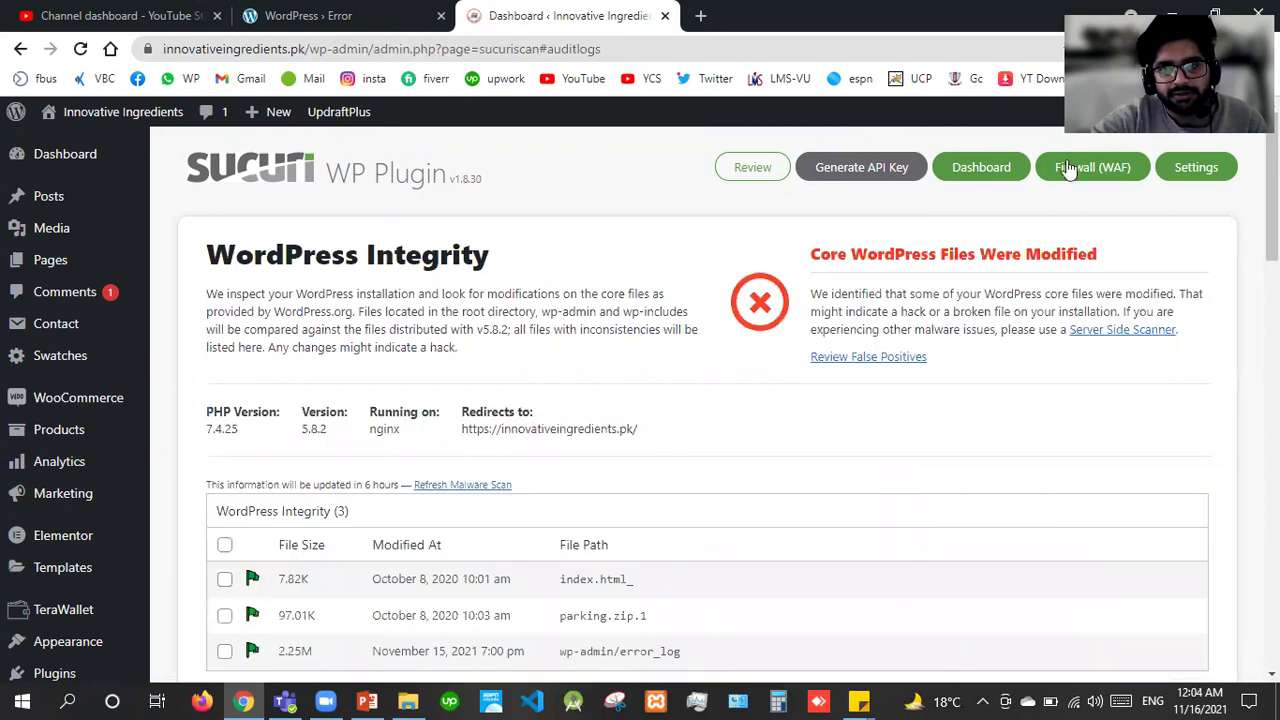
click(1066, 175)
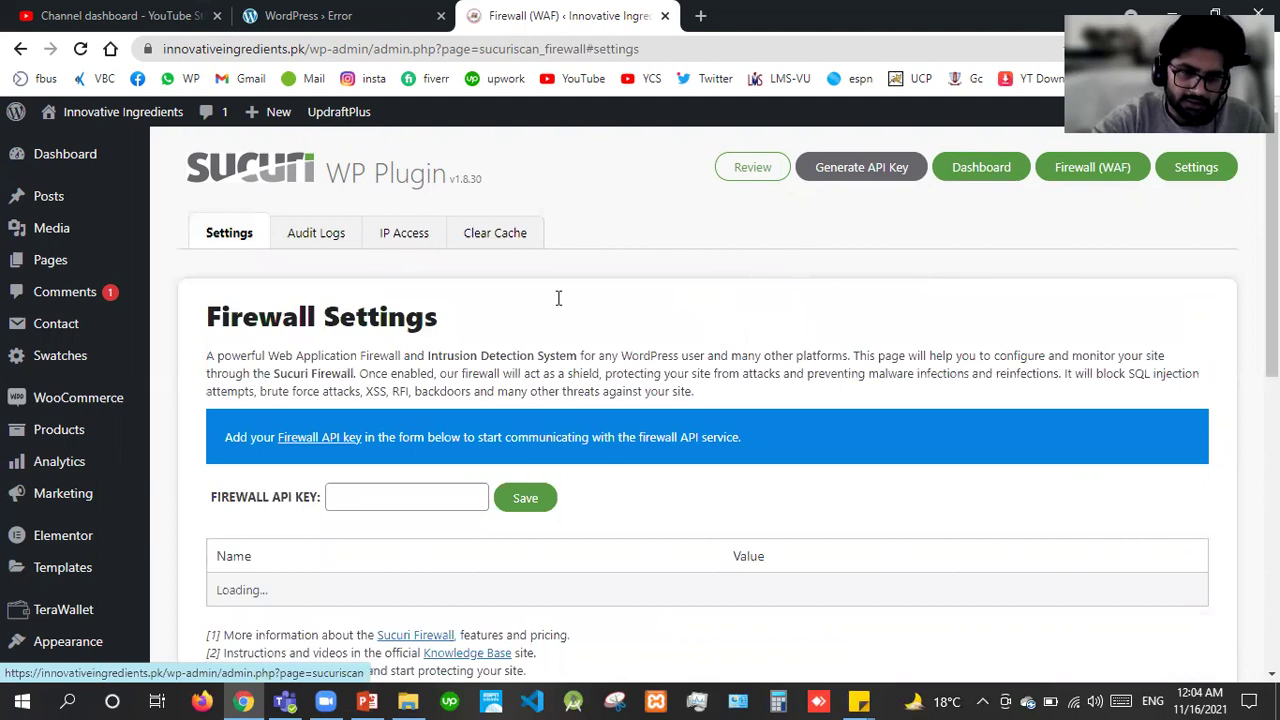
scroll(378, 398, down, 1)
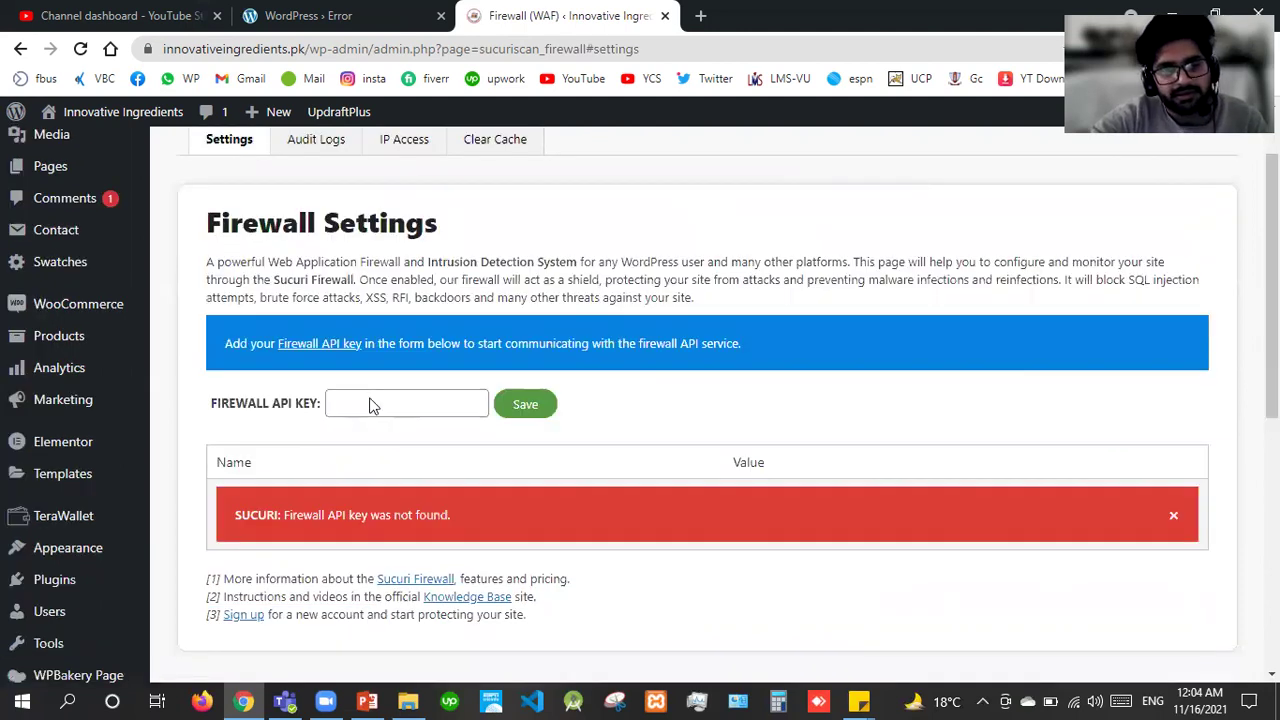
scroll(370, 405, down, 2)
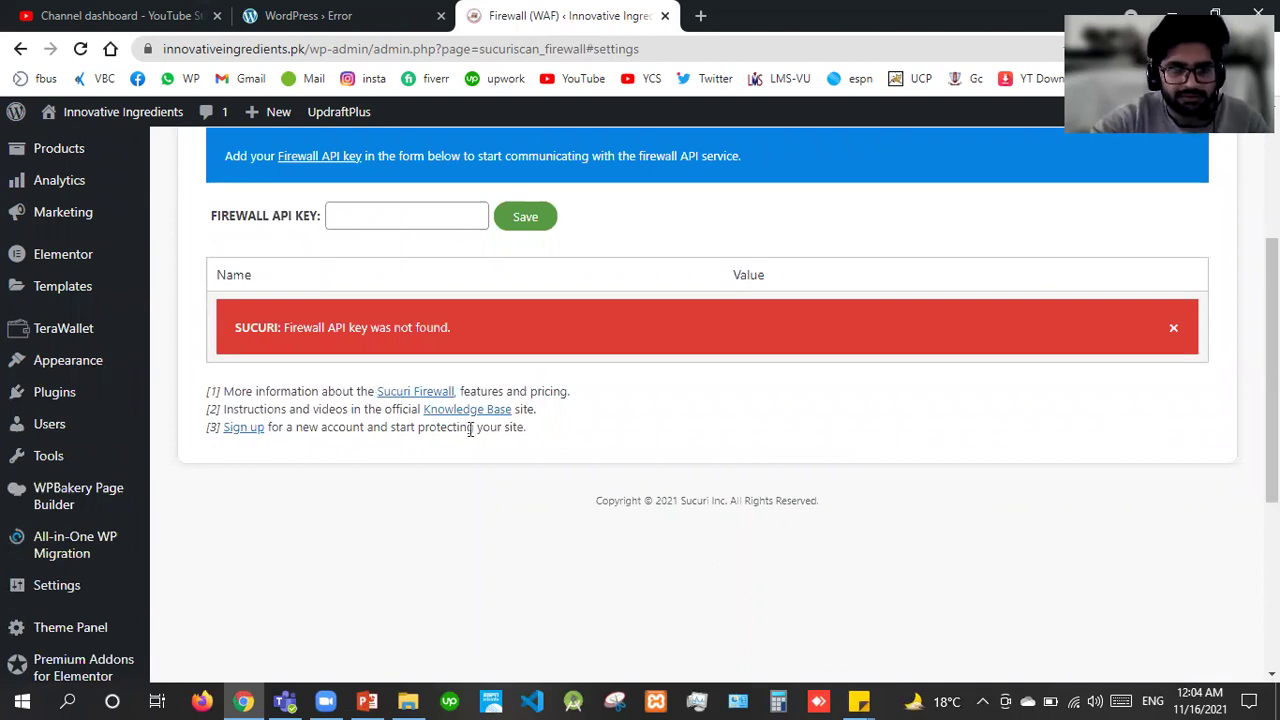
scroll(471, 417, up, 2)
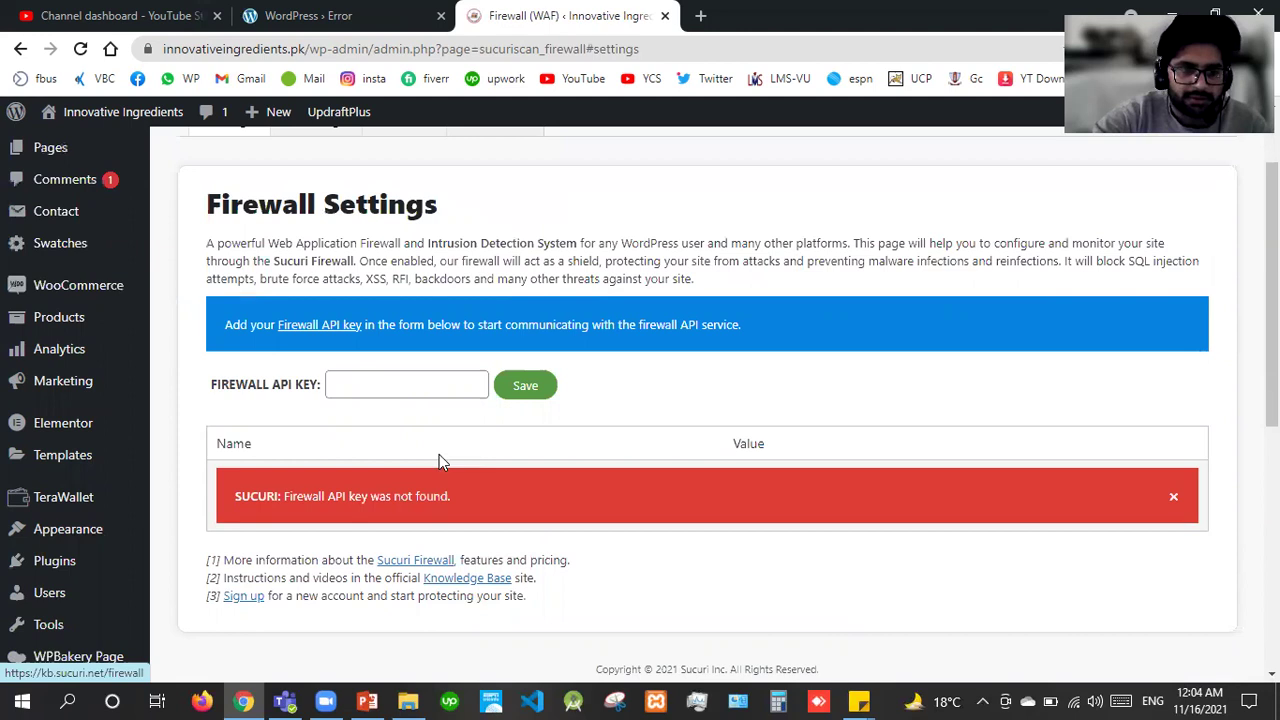
scroll(436, 465, up, 1)
scroll(429, 468, up, 1)
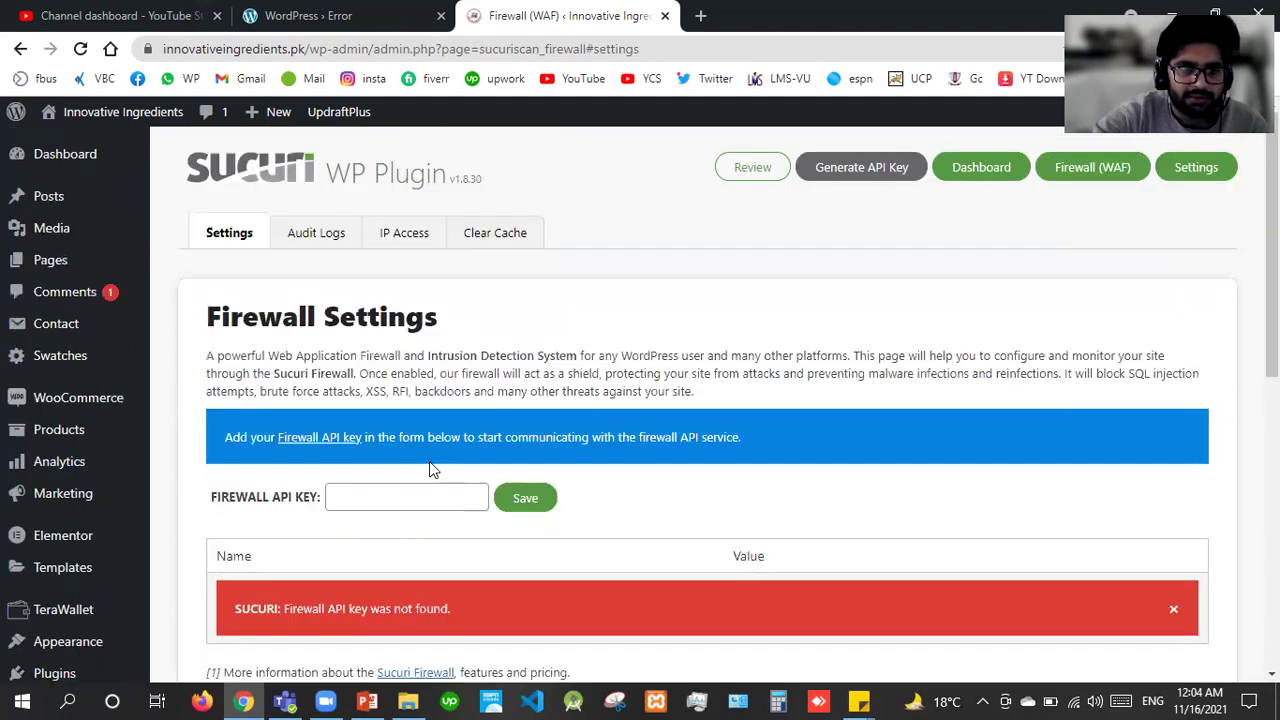
scroll(432, 468, down, 2)
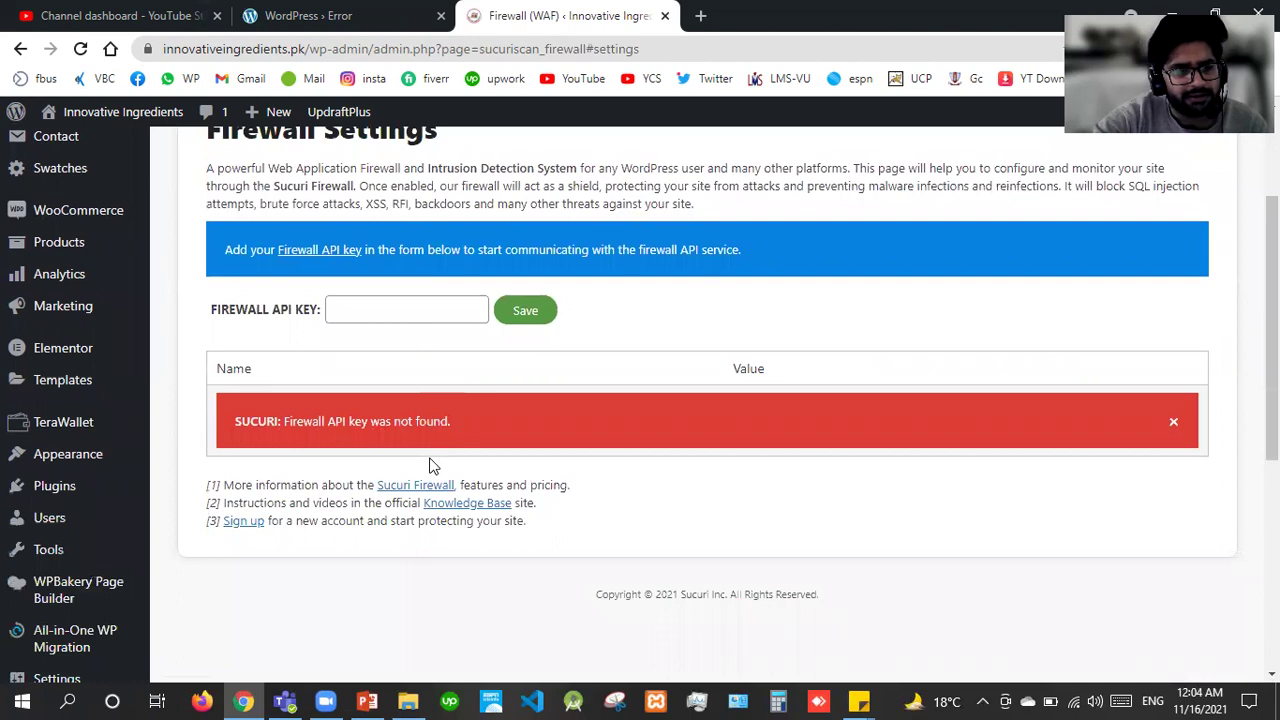
scroll(432, 466, up, 2)
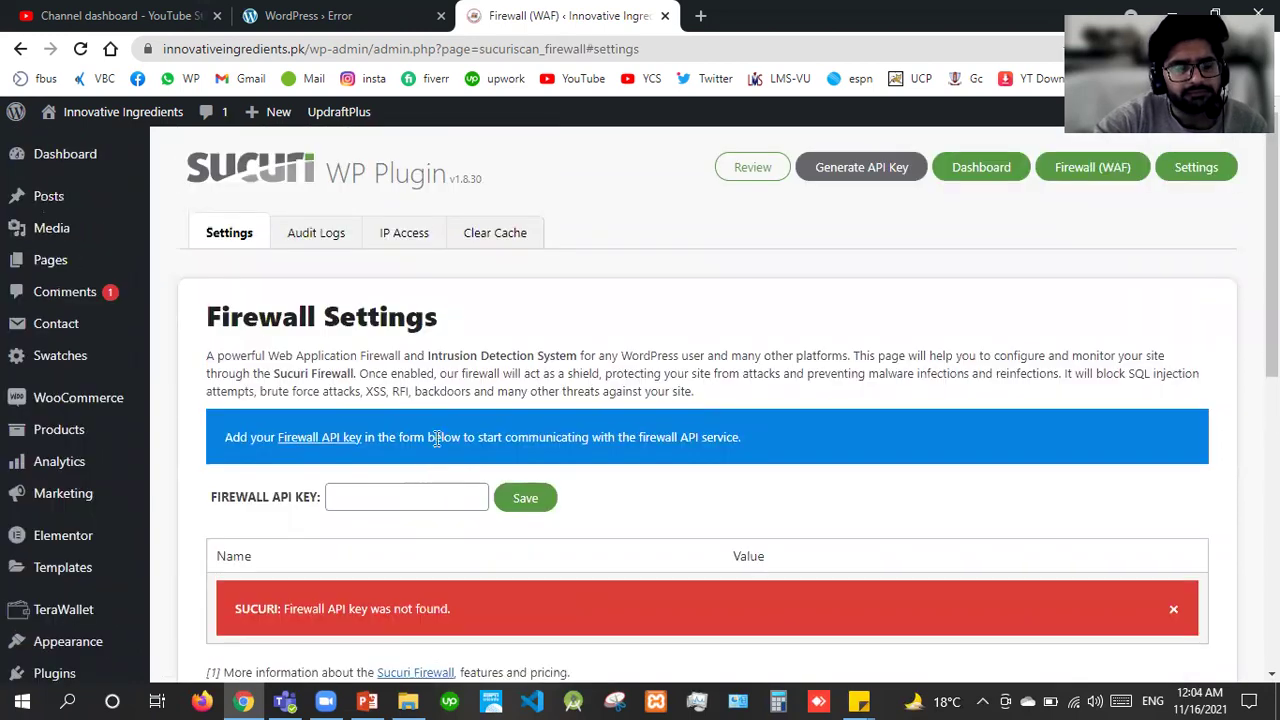
click(368, 700)
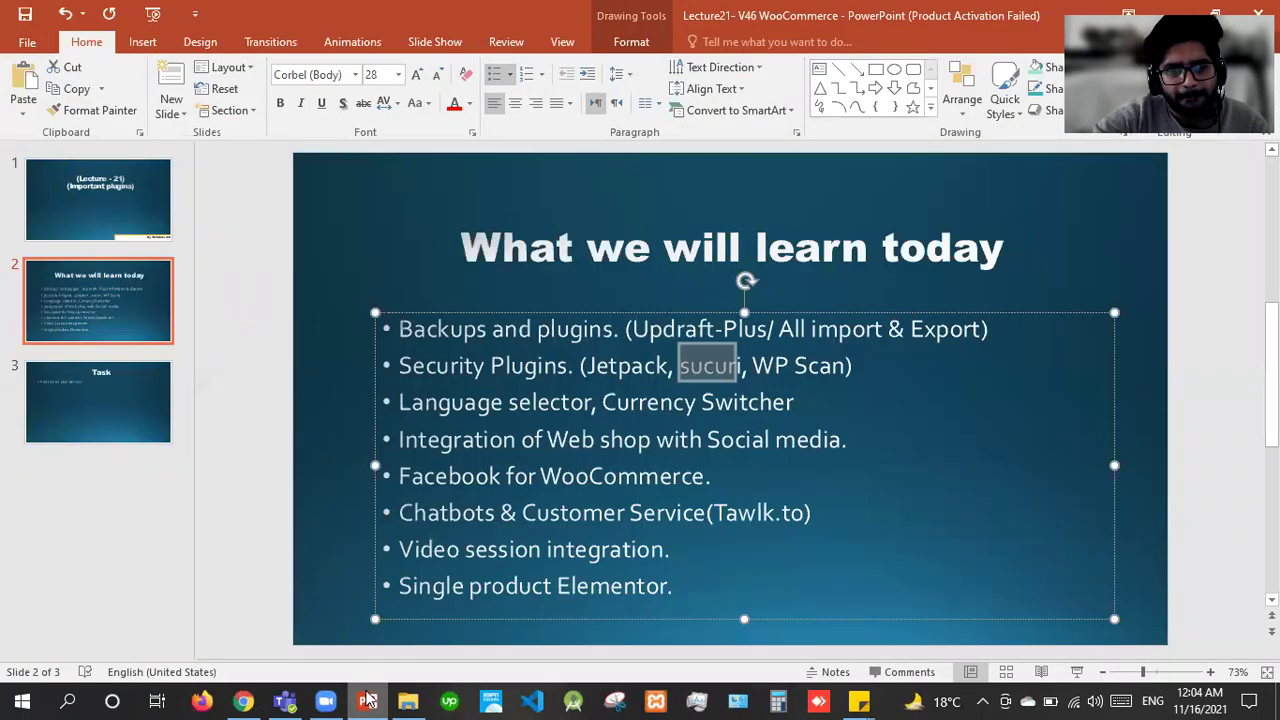
click(368, 700)
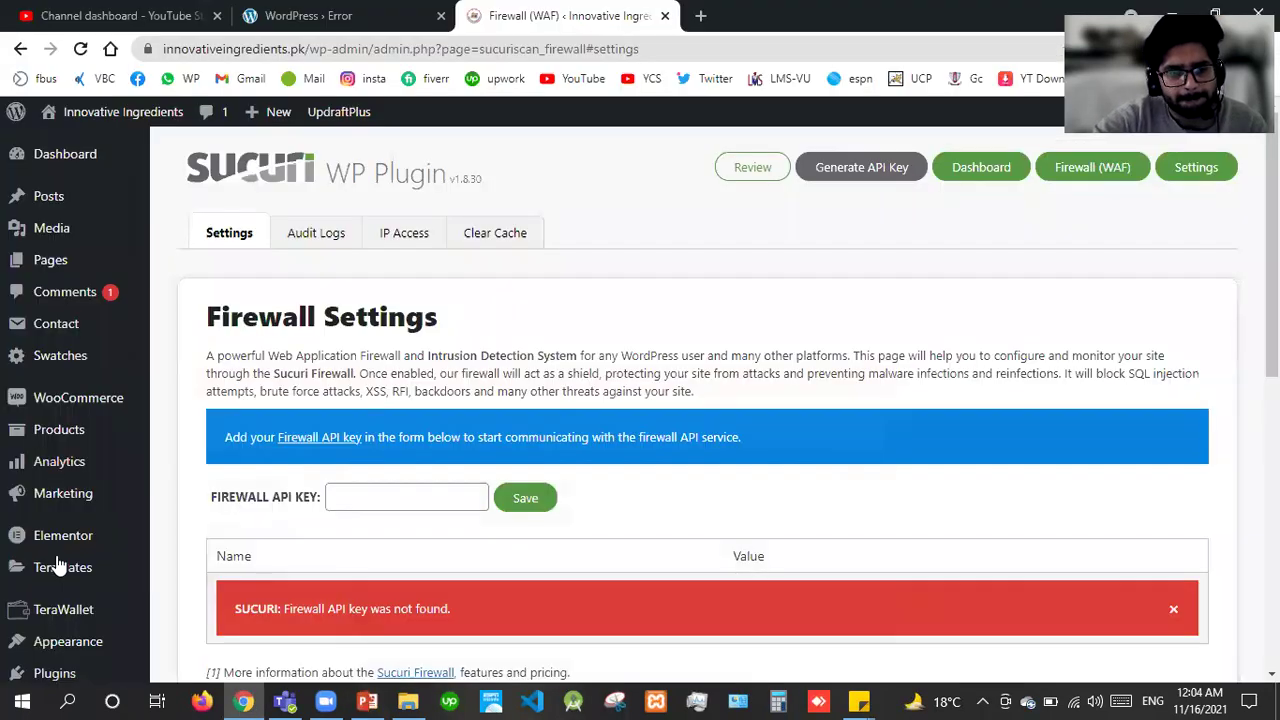
Go to Installed Plugins, find Jetpack in the list, and activate it.
scroll(186, 583, down, 1)
click(180, 577)
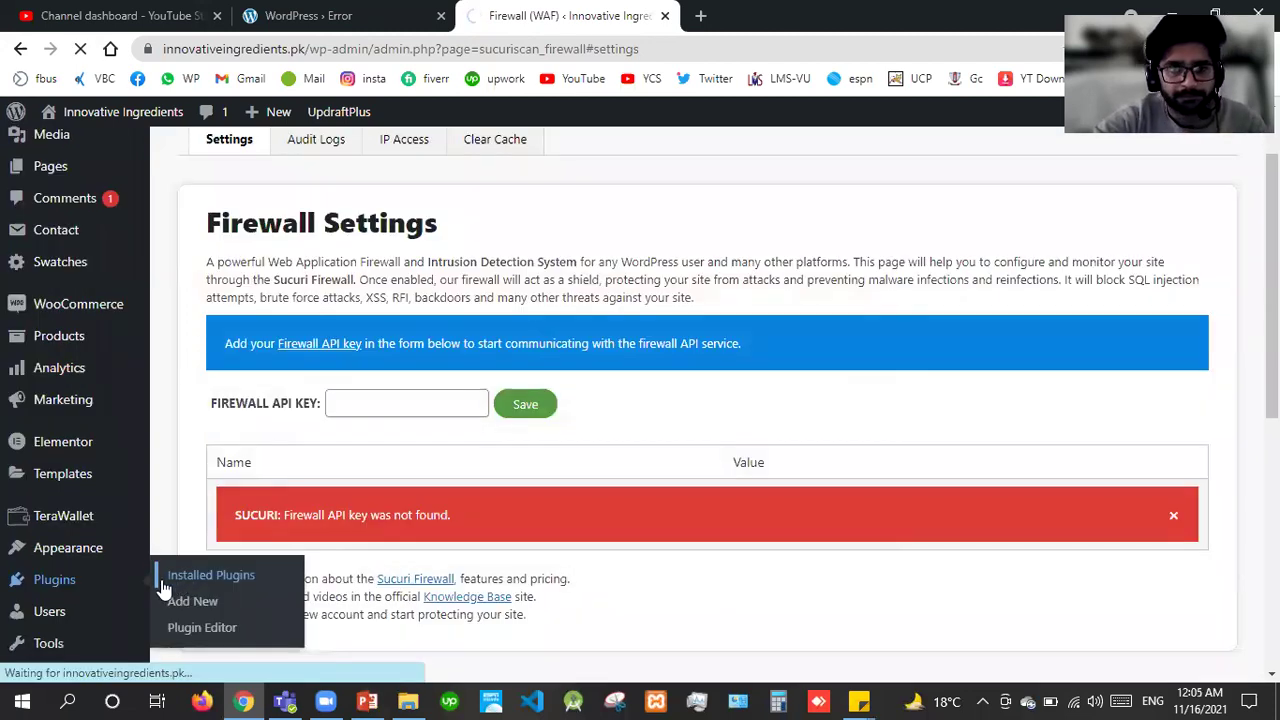
click(163, 588)
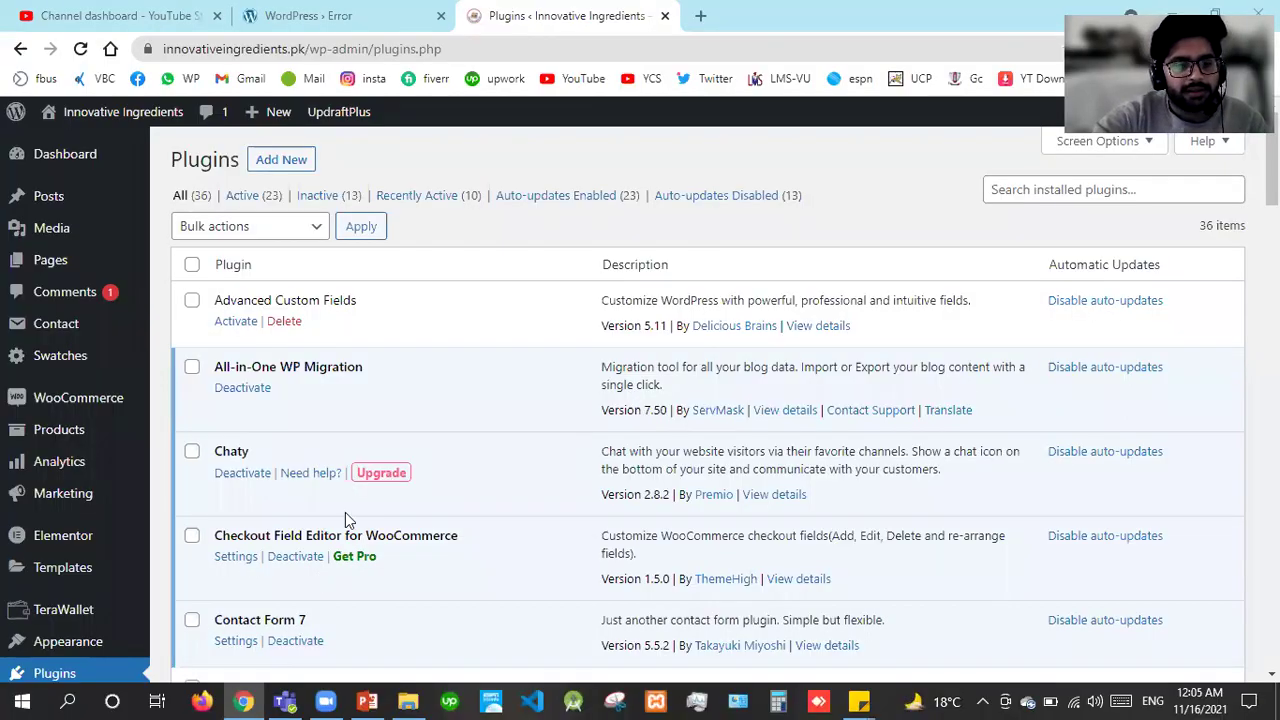
scroll(345, 514, down, 11)
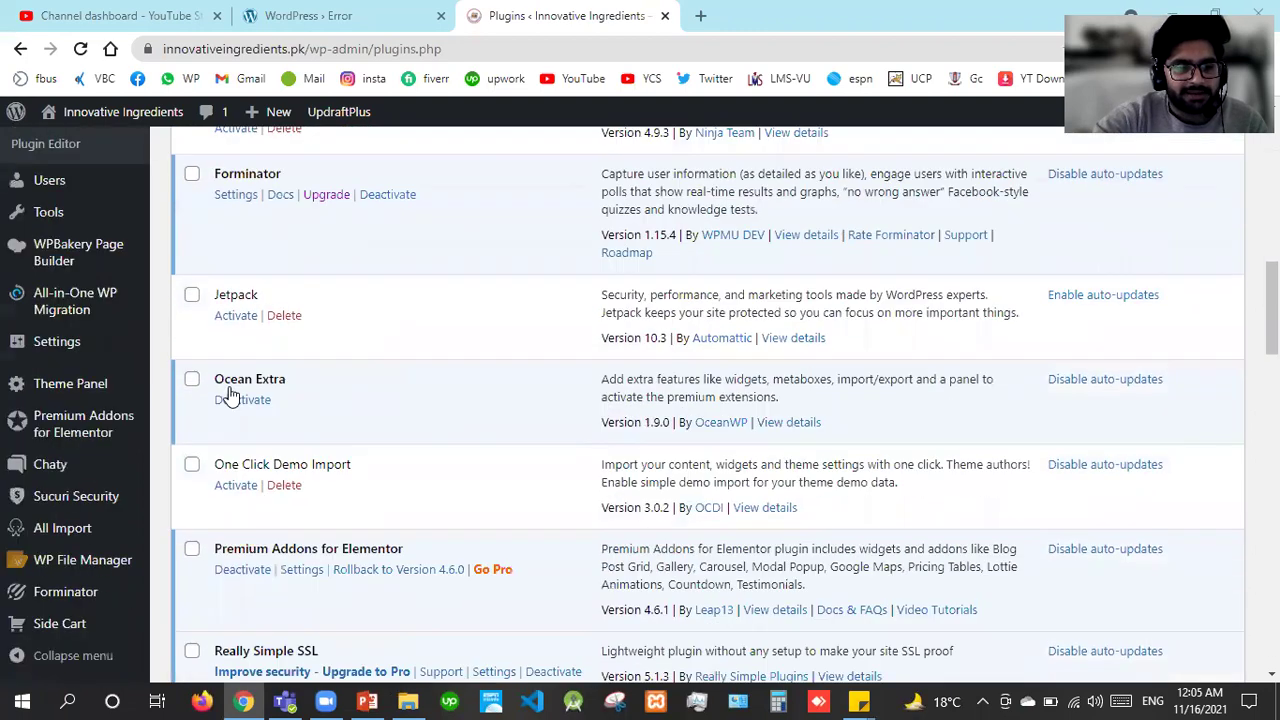
click(236, 318)
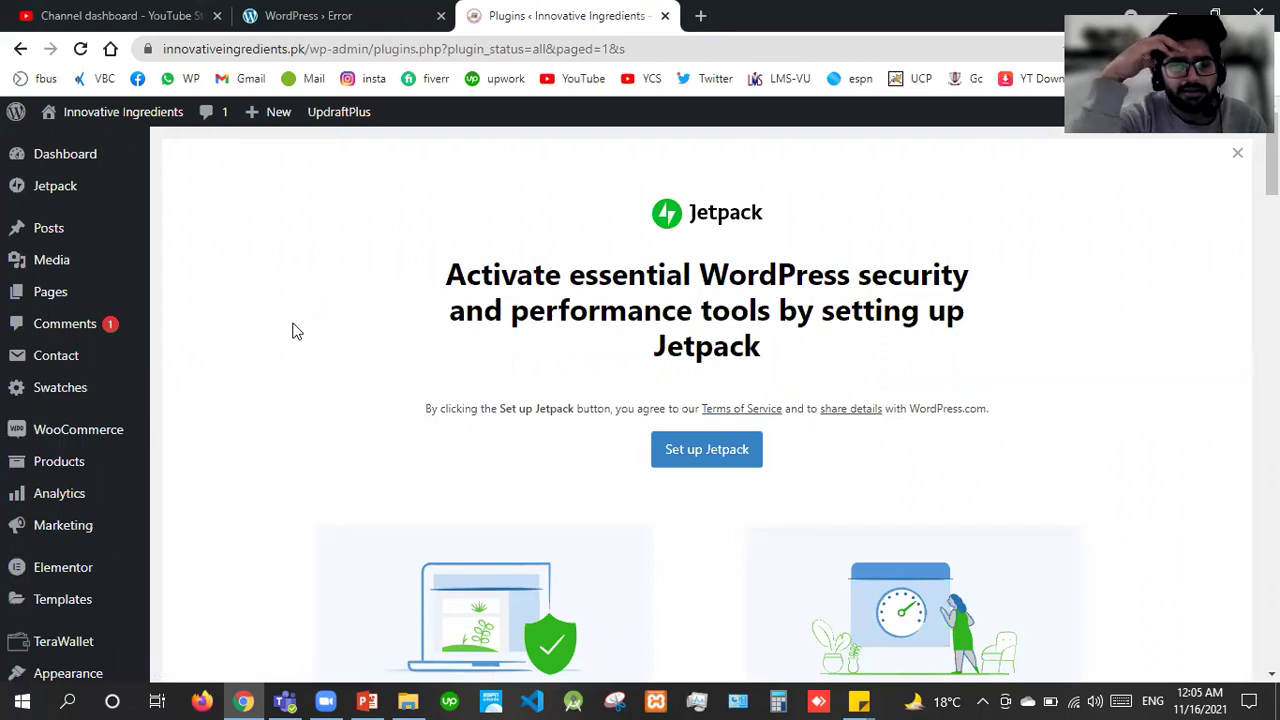
Start the Jetpack setup and choose Continue with Google to connect an account.
click(708, 451)
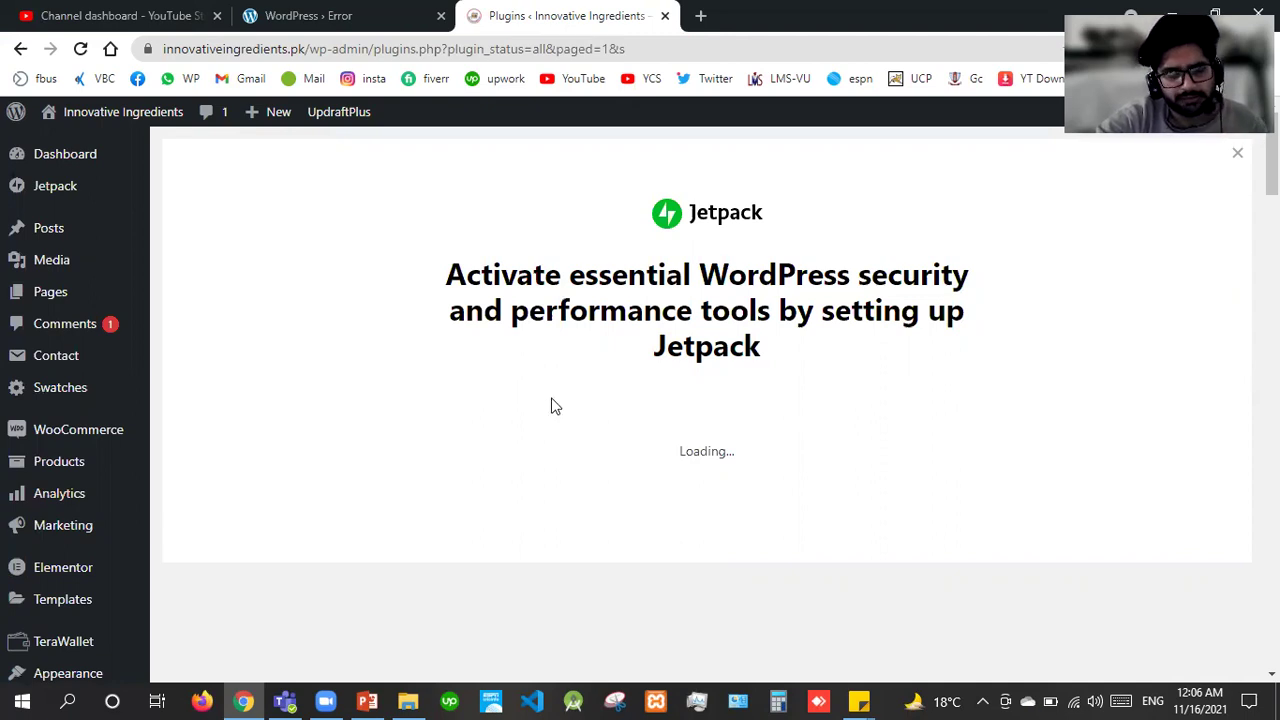
scroll(606, 483, down, 2)
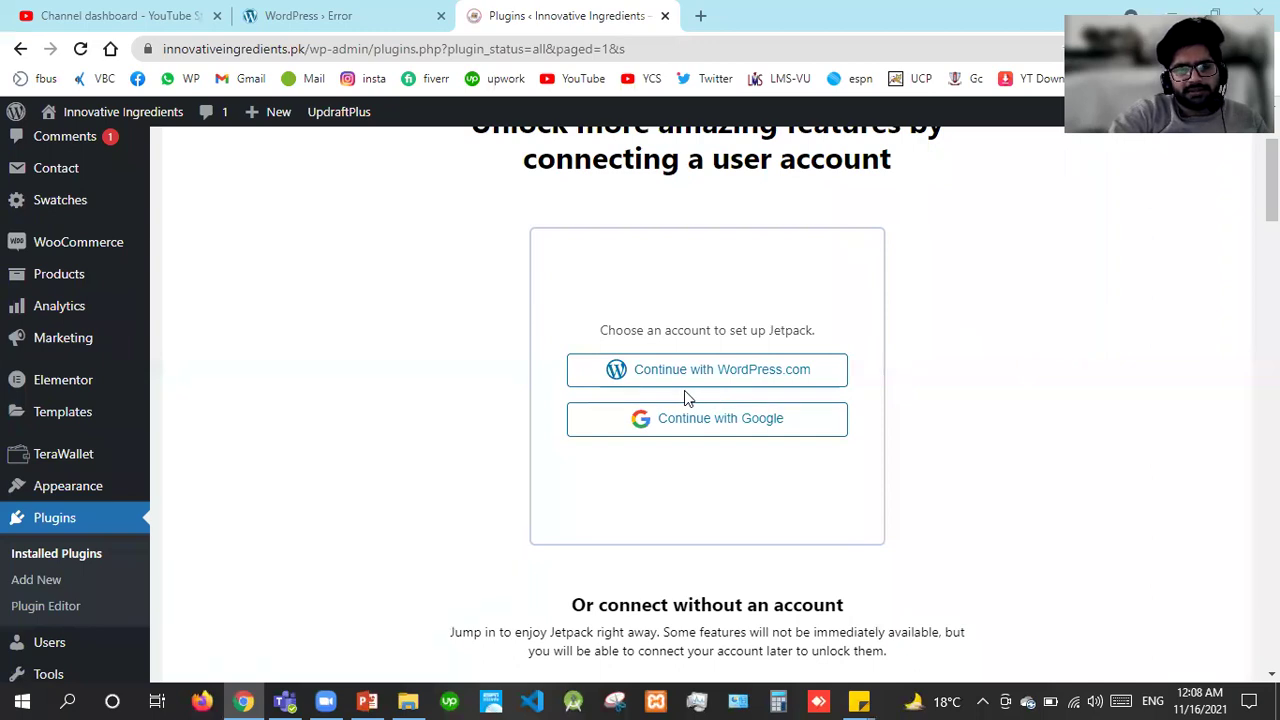
scroll(687, 397, down, 1)
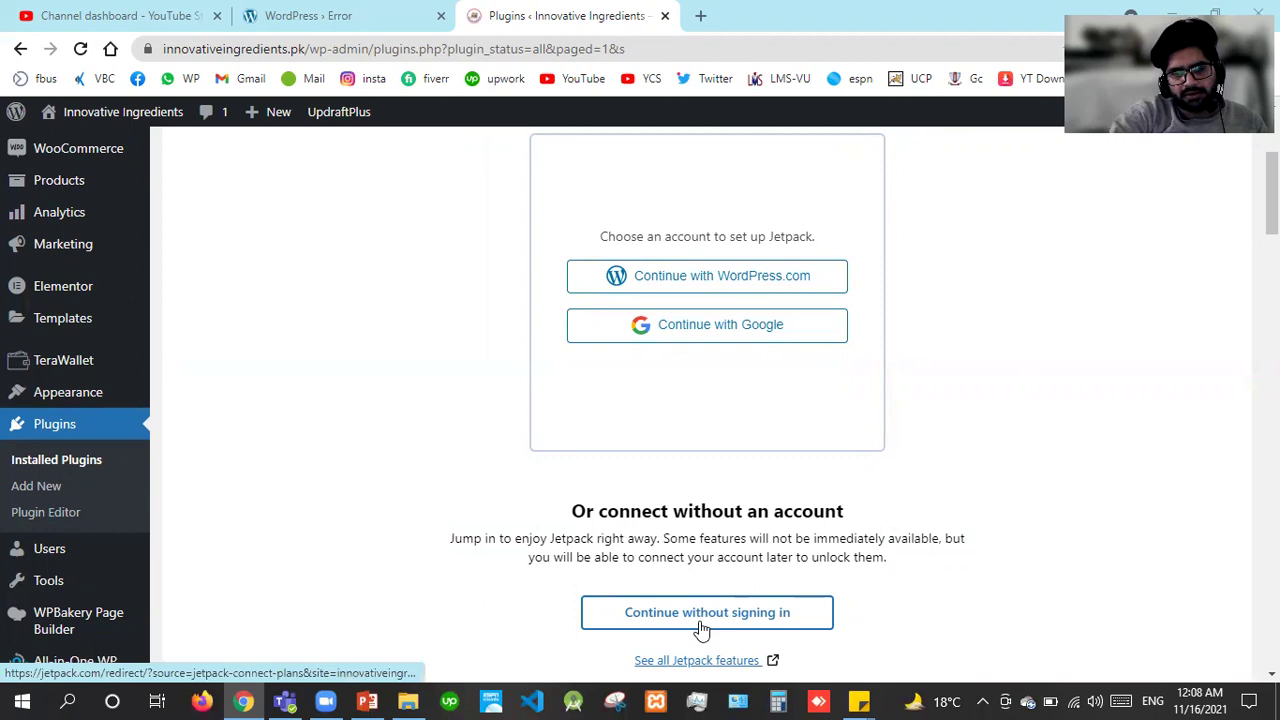
click(703, 330)
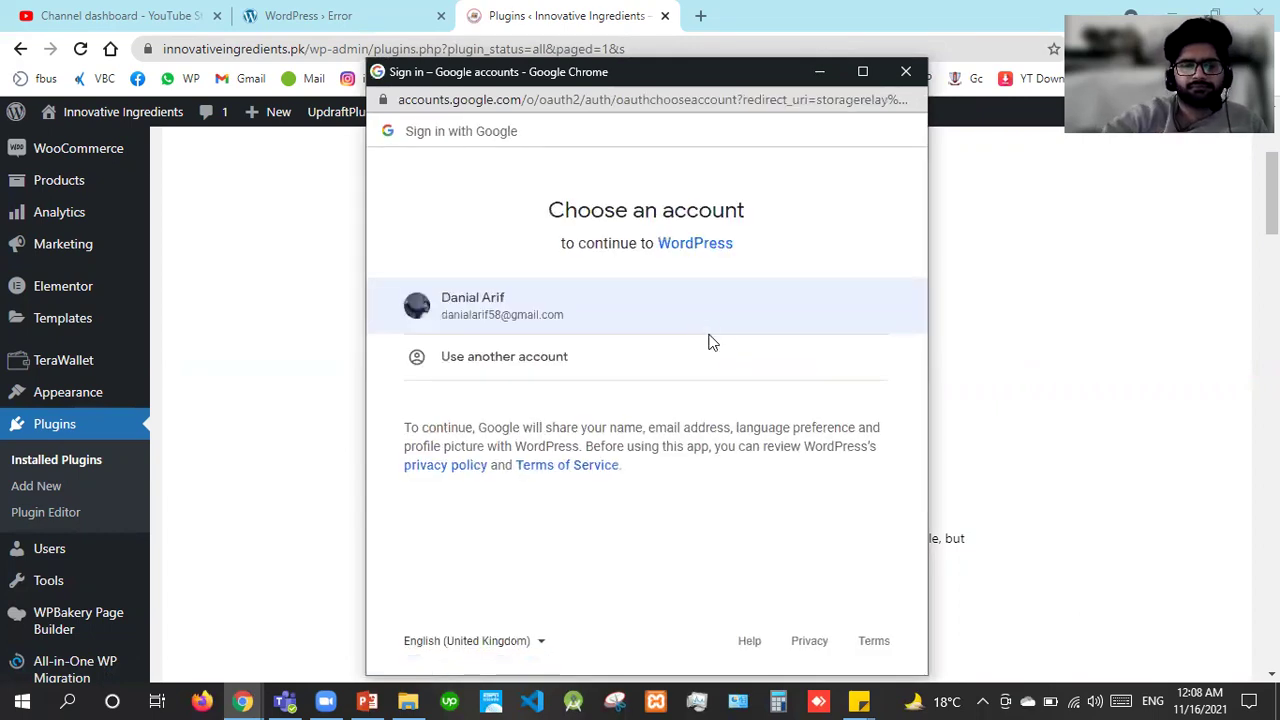
Authorize Jetpack with the chosen Google account, glancing at the lecture slides meanwhile.
click(700, 314)
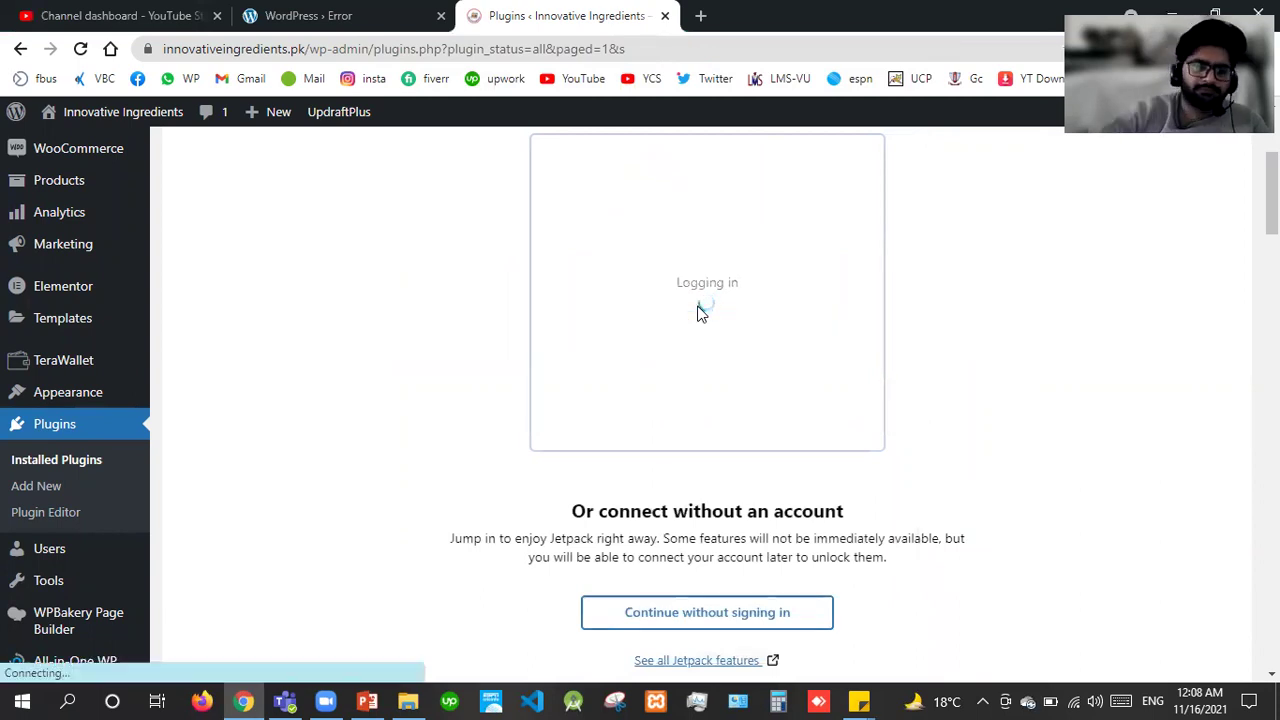
click(366, 701)
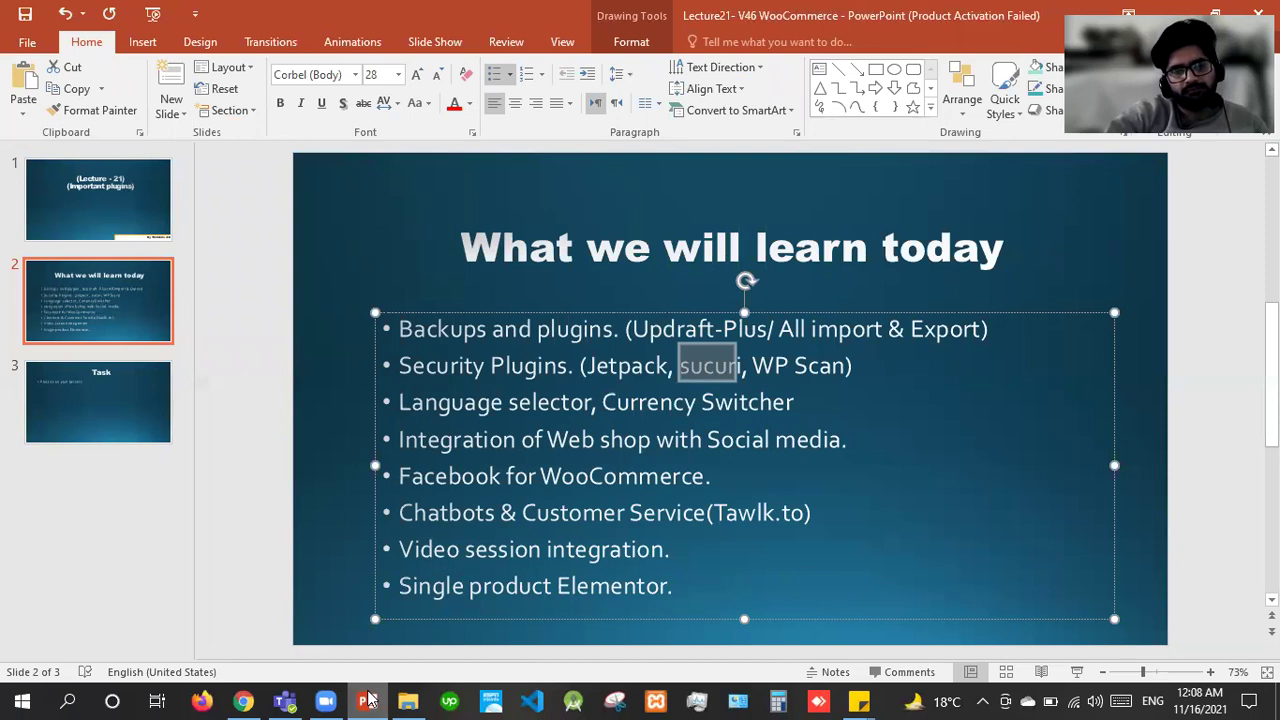
click(366, 701)
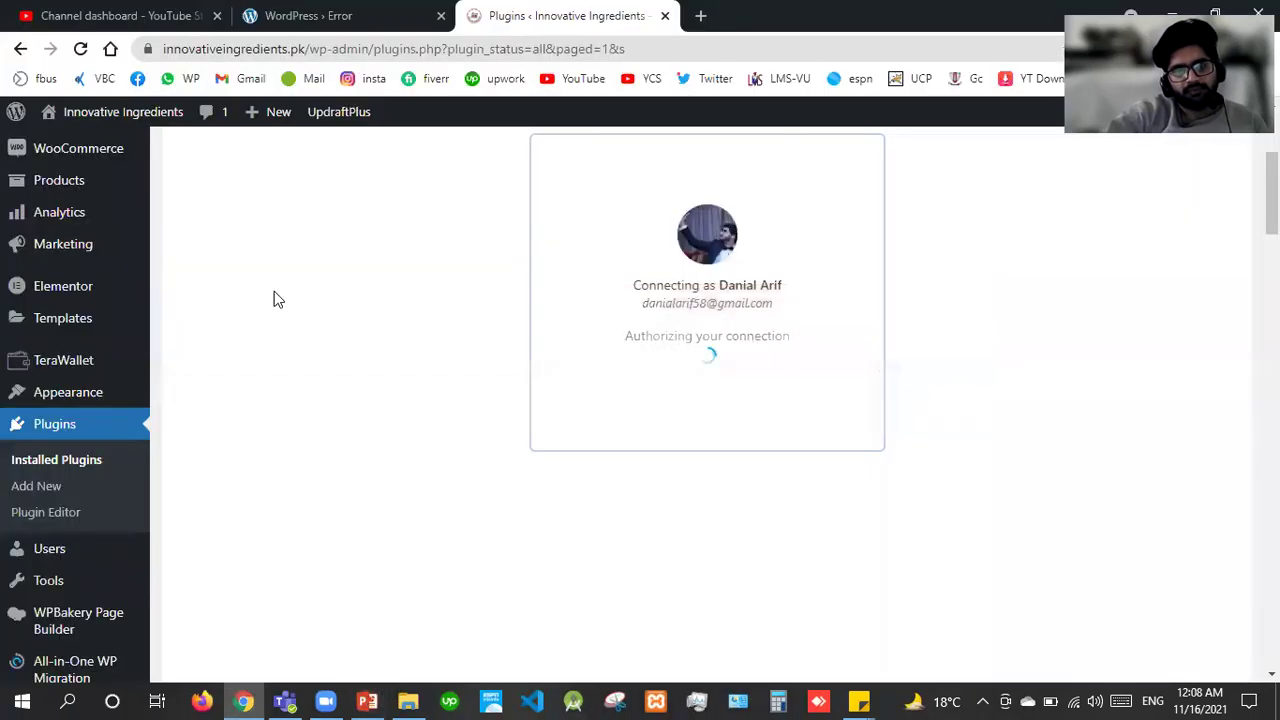
scroll(100, 523, down, 4)
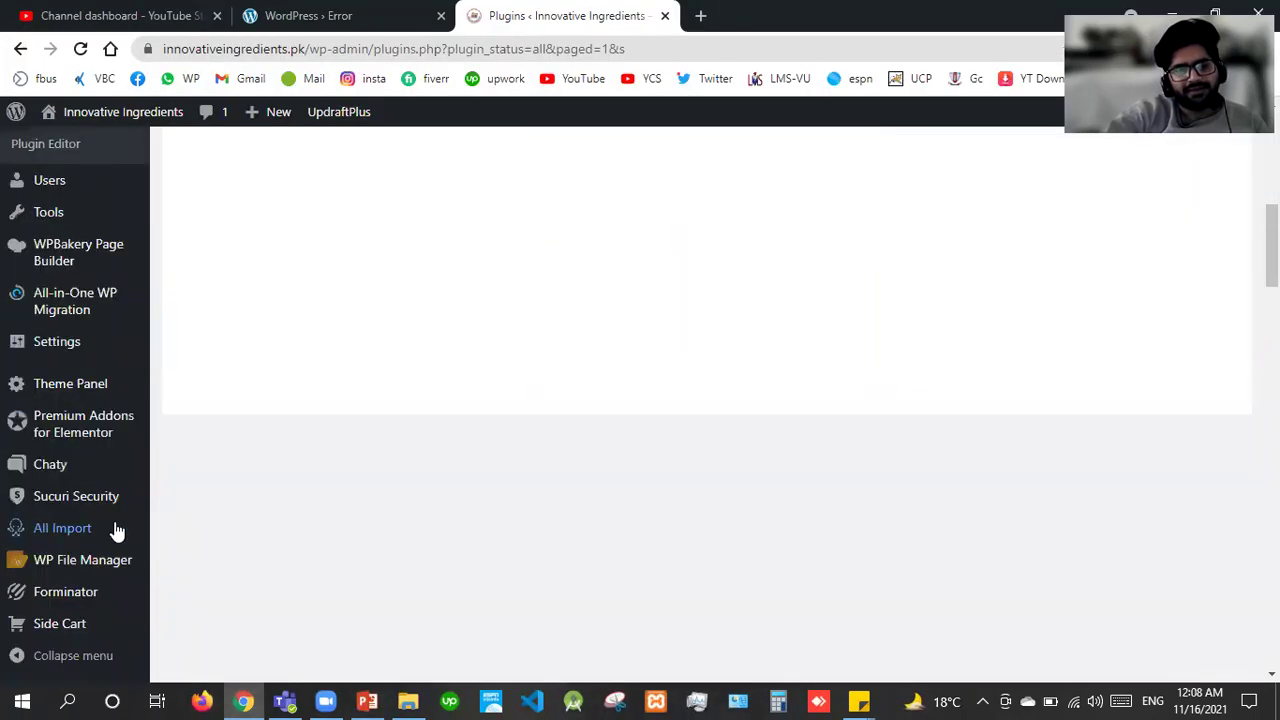
mouse_move(44, 510)
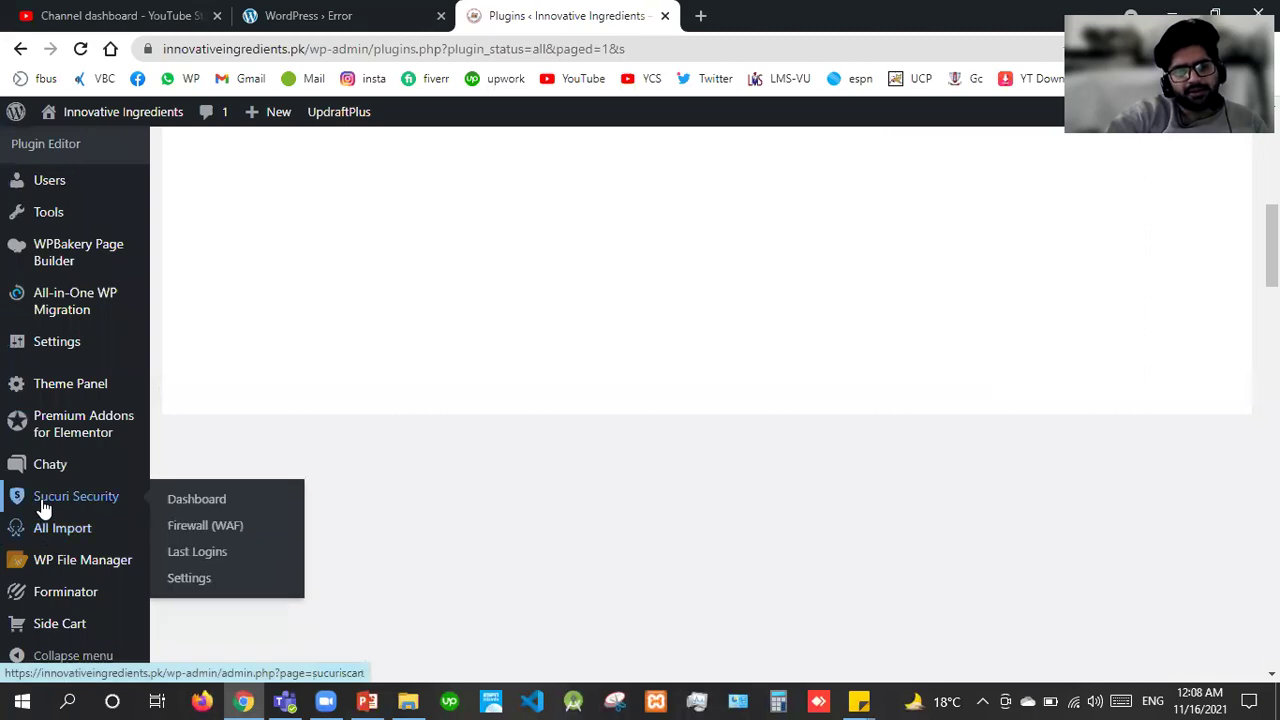
scroll(392, 435, up, 7)
scroll(392, 435, down, 3)
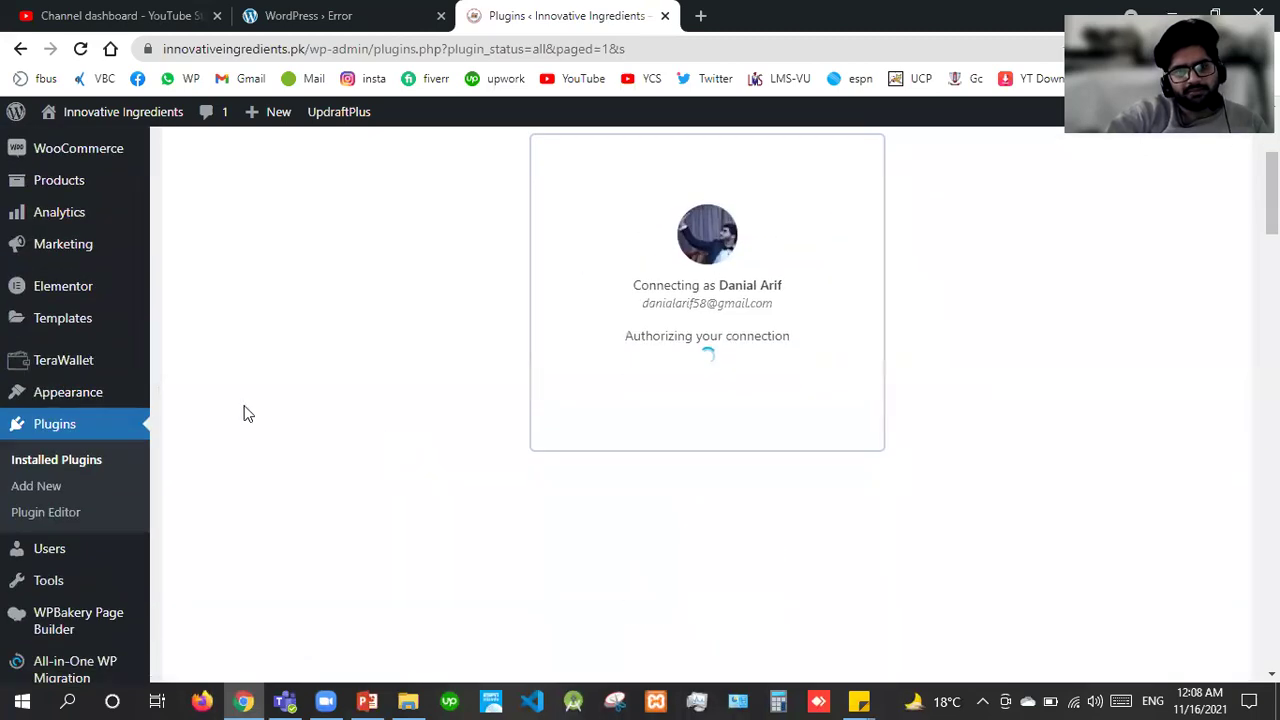
click(367, 701)
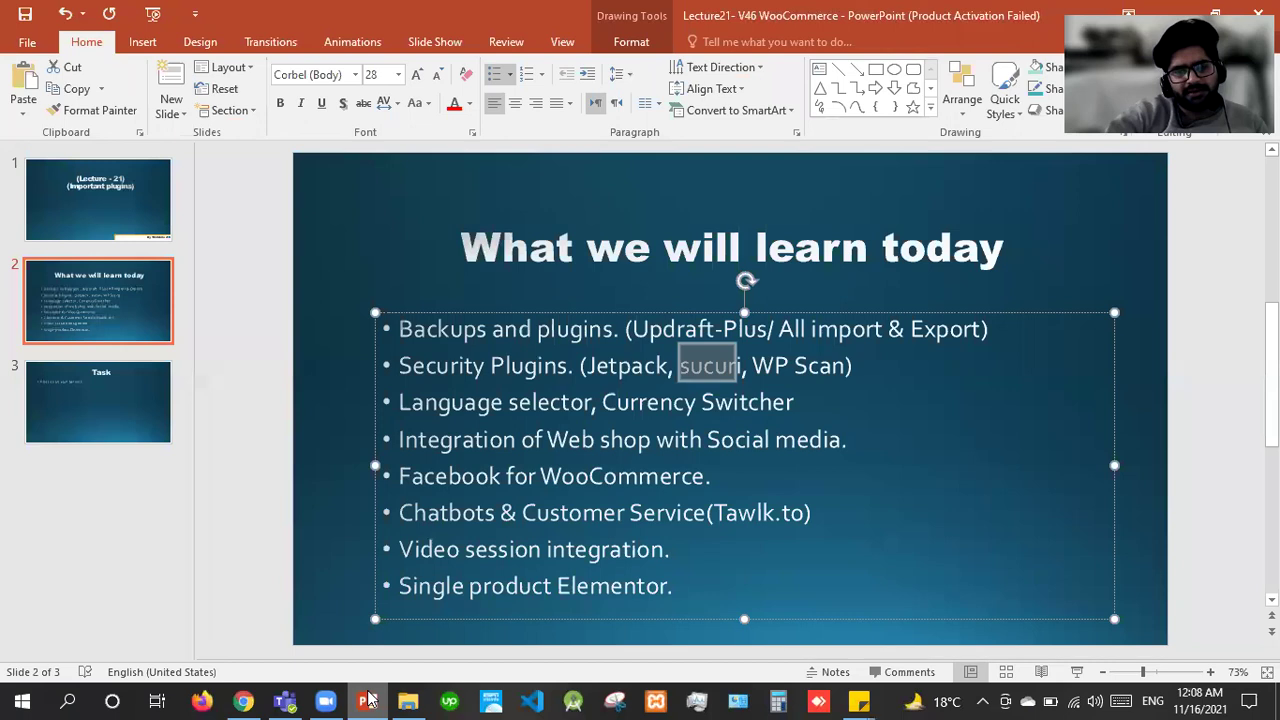
click(367, 701)
scroll(58, 578, up, 2)
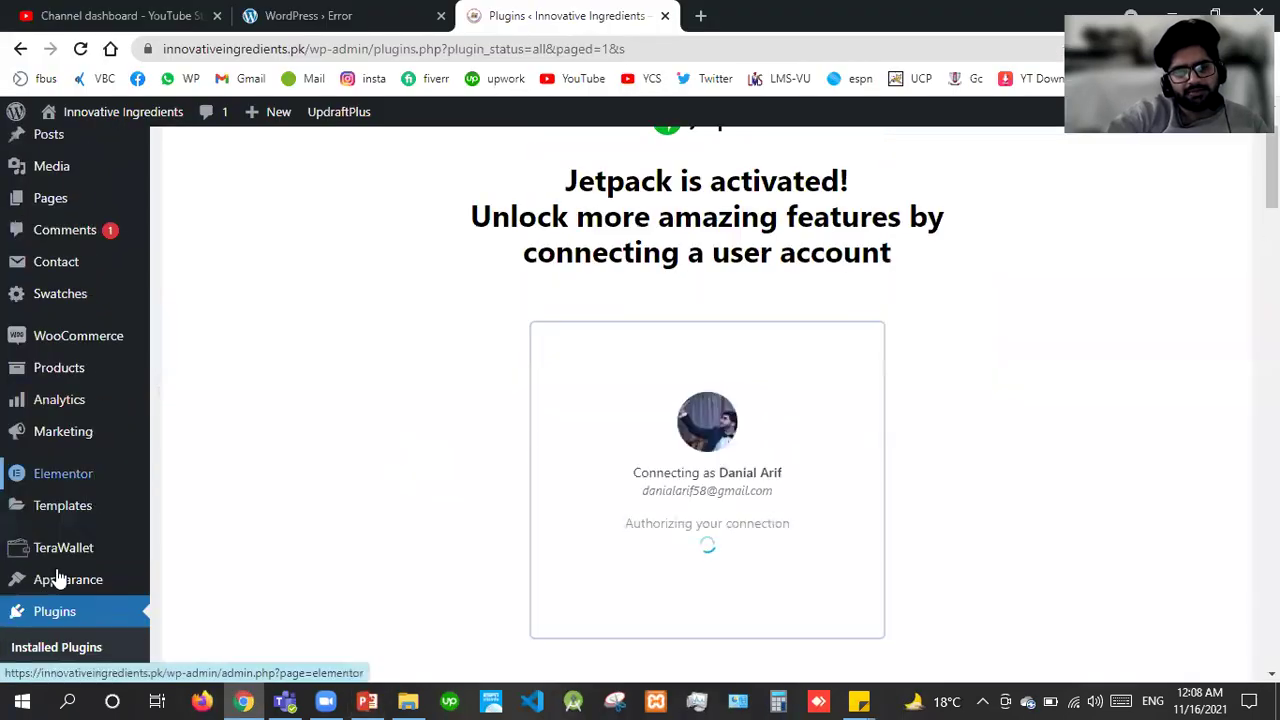
scroll(58, 578, down, 2)
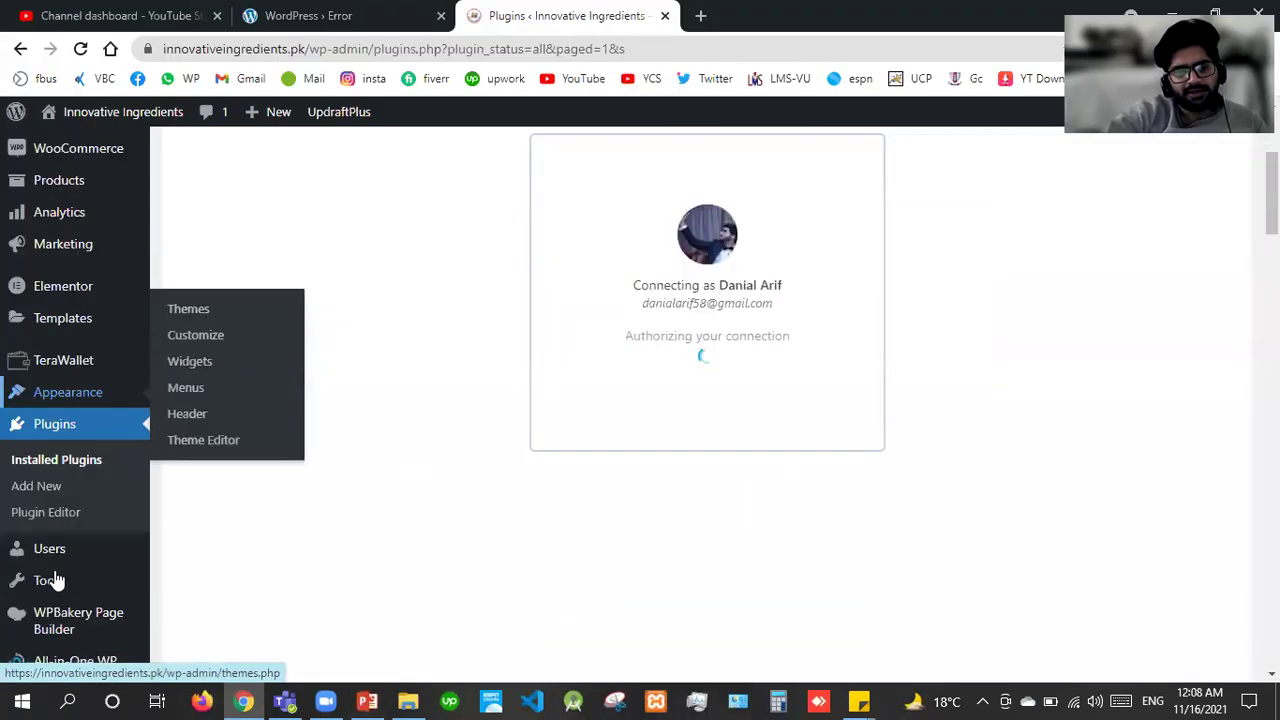
Reload Installed Plugins in a new tab and close the stalled Plugins tab.
right_click(54, 460)
click(107, 476)
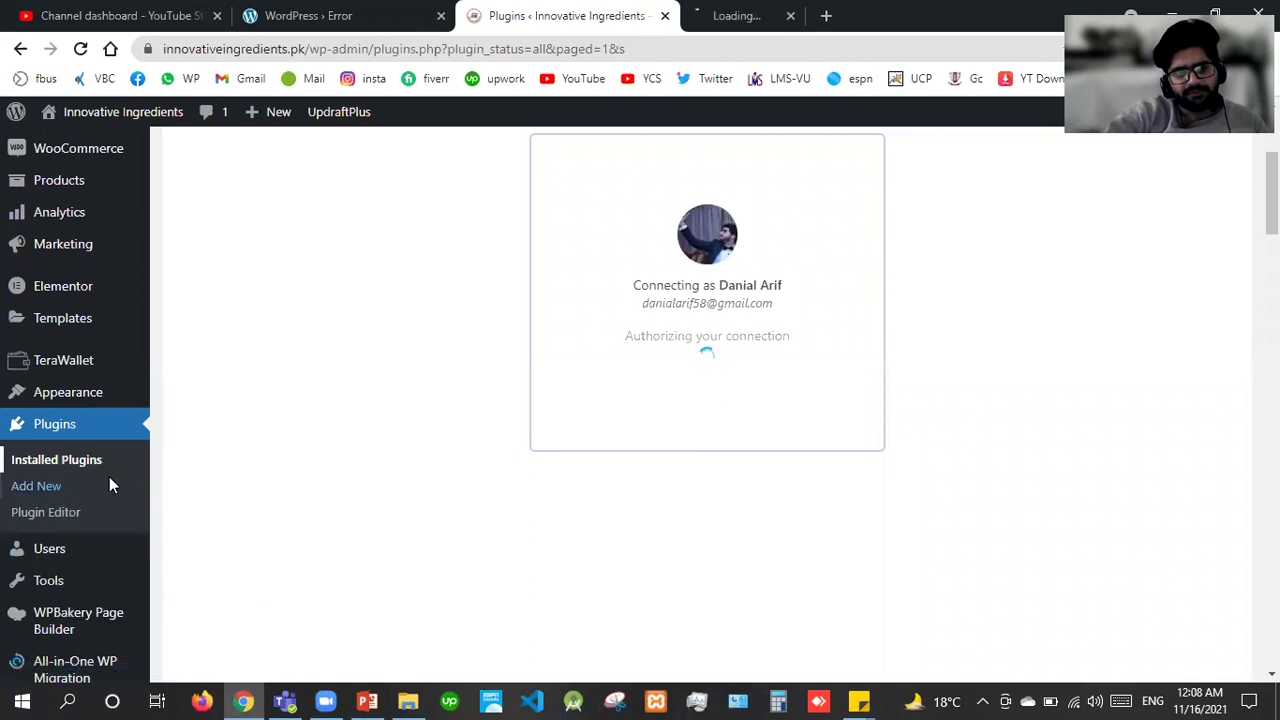
click(665, 17)
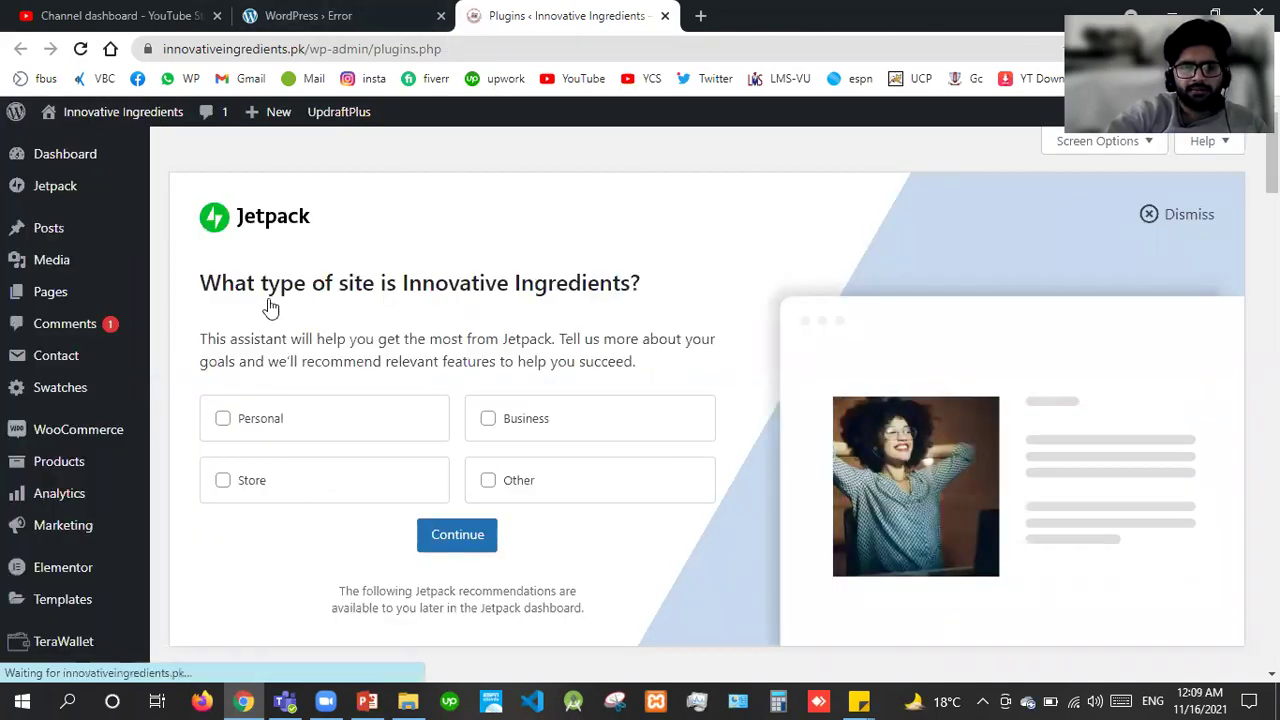
Set the Jetpack site type to Personal and submit it.
scroll(270, 300, down, 2)
click(275, 265)
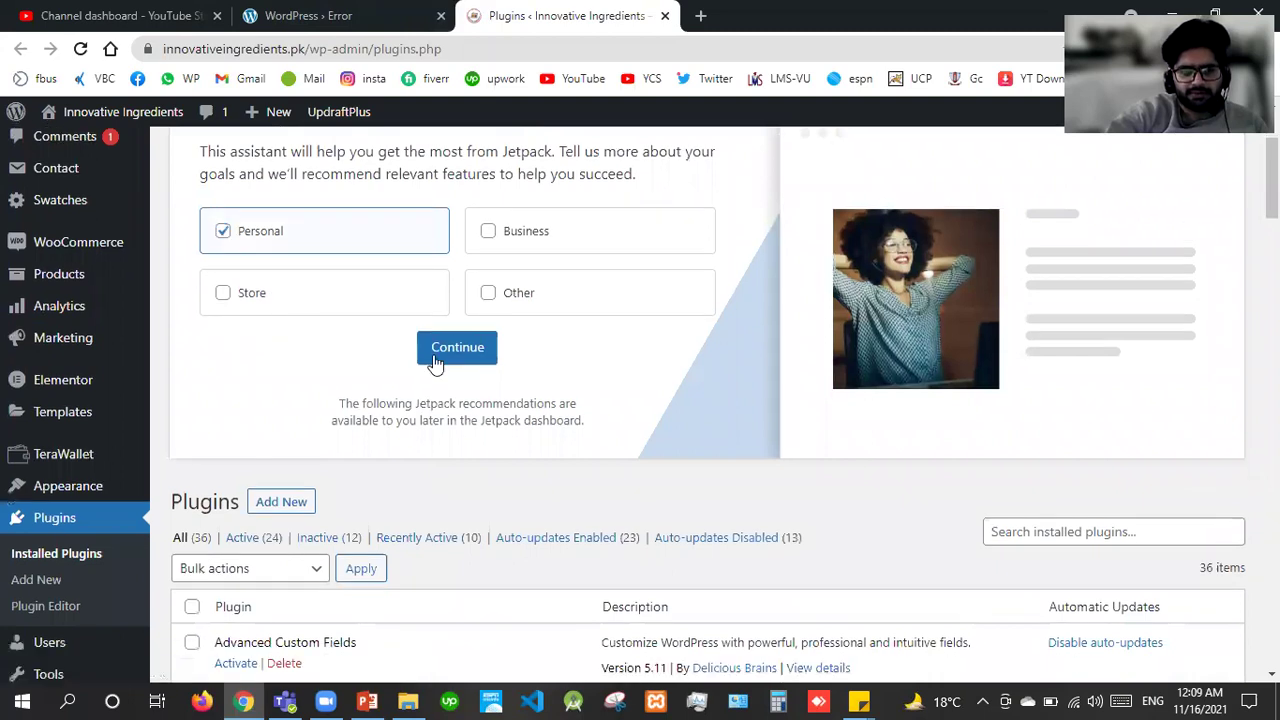
click(435, 360)
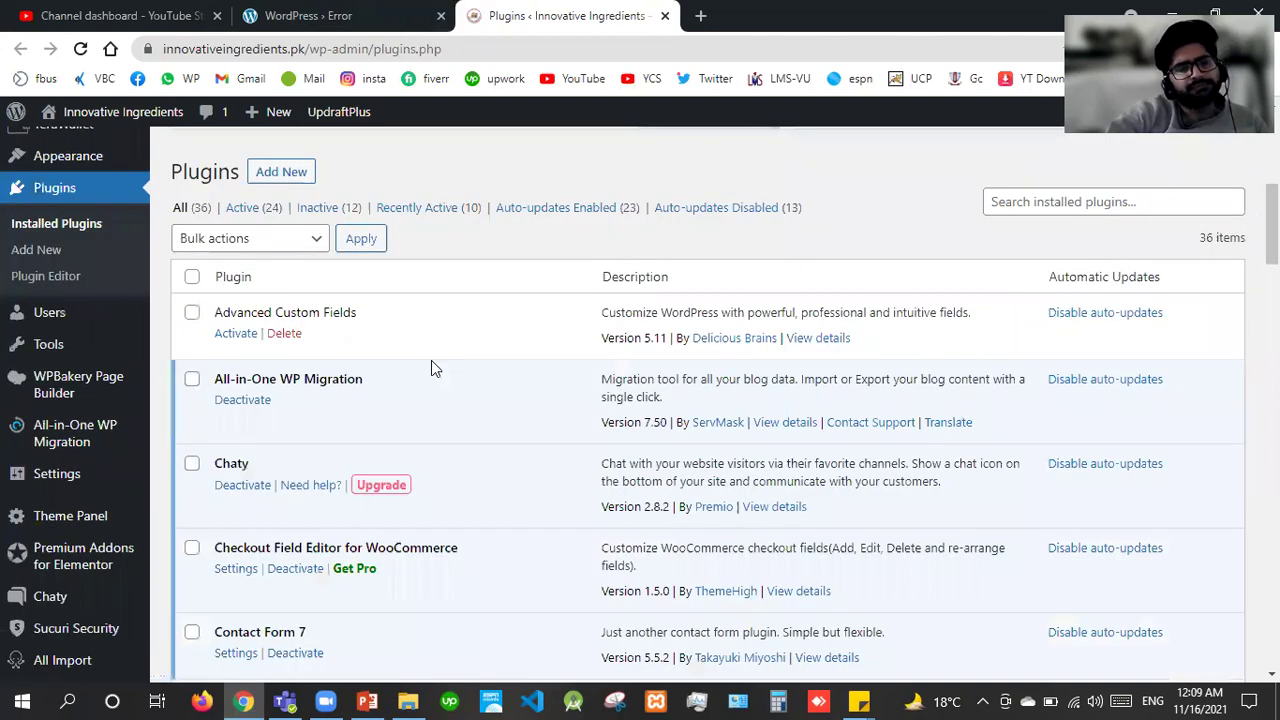
scroll(392, 364, down, 2)
scroll(278, 325, up, 3)
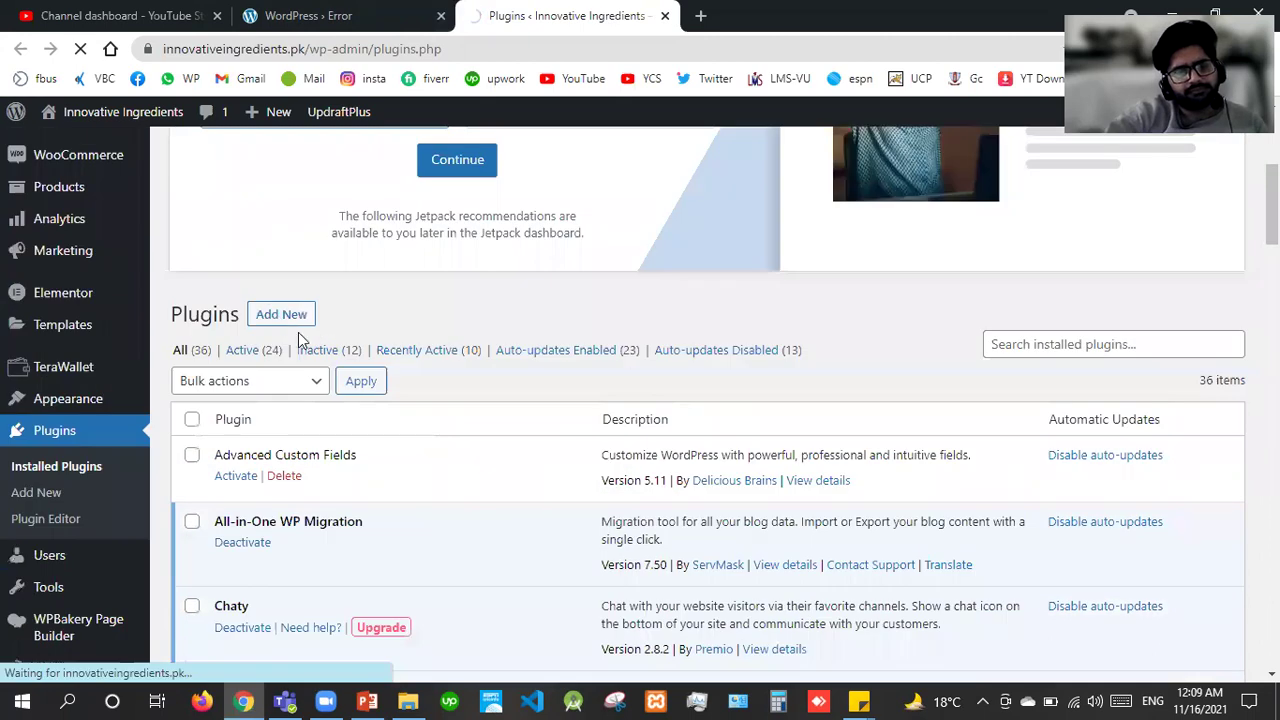
Open Add Plugins in a new tab, check the error tab, and close the Jetpack Recommendations tab.
right_click(290, 318)
click(349, 331)
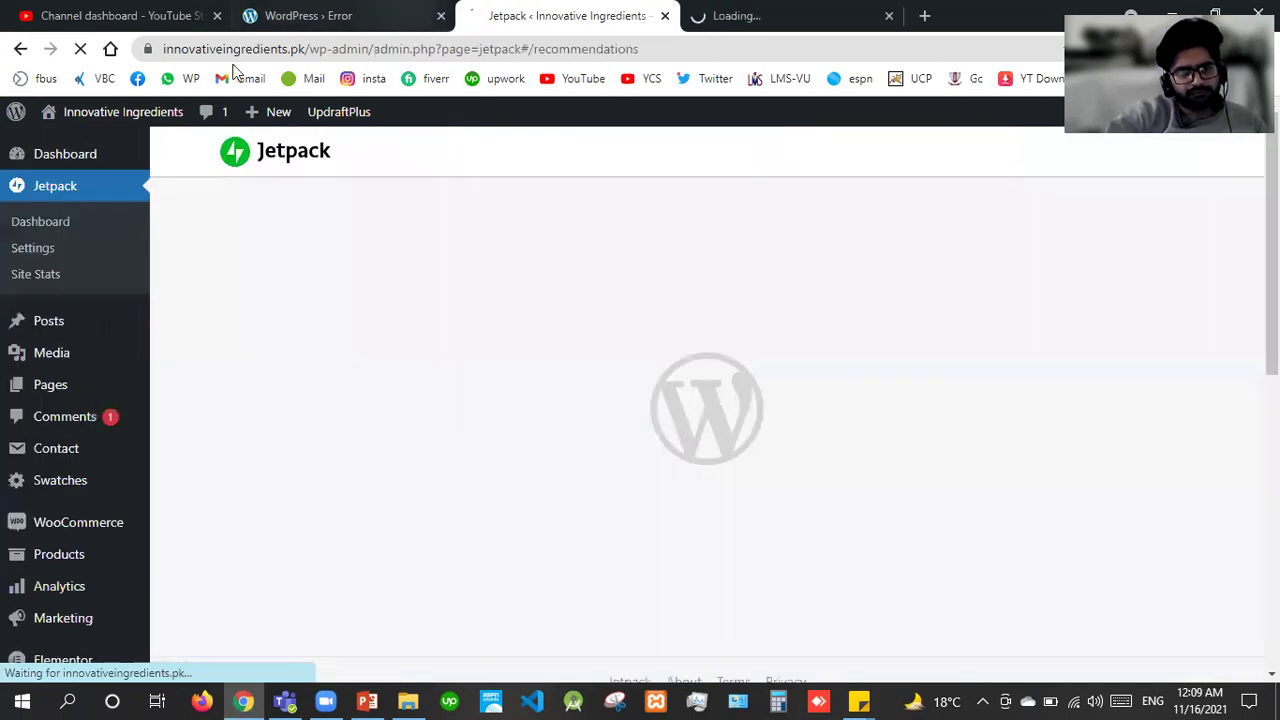
key(ctrl+shift+Tab)
click(84, 48)
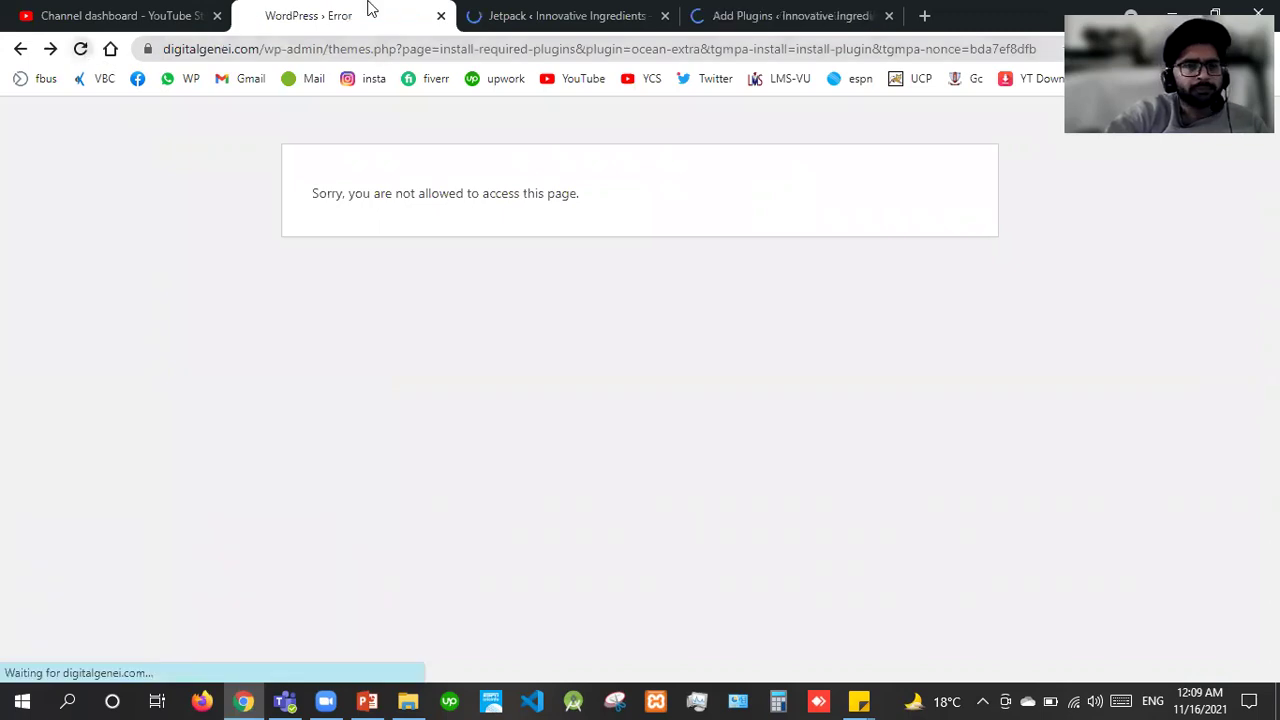
key(ctrl+Tab)
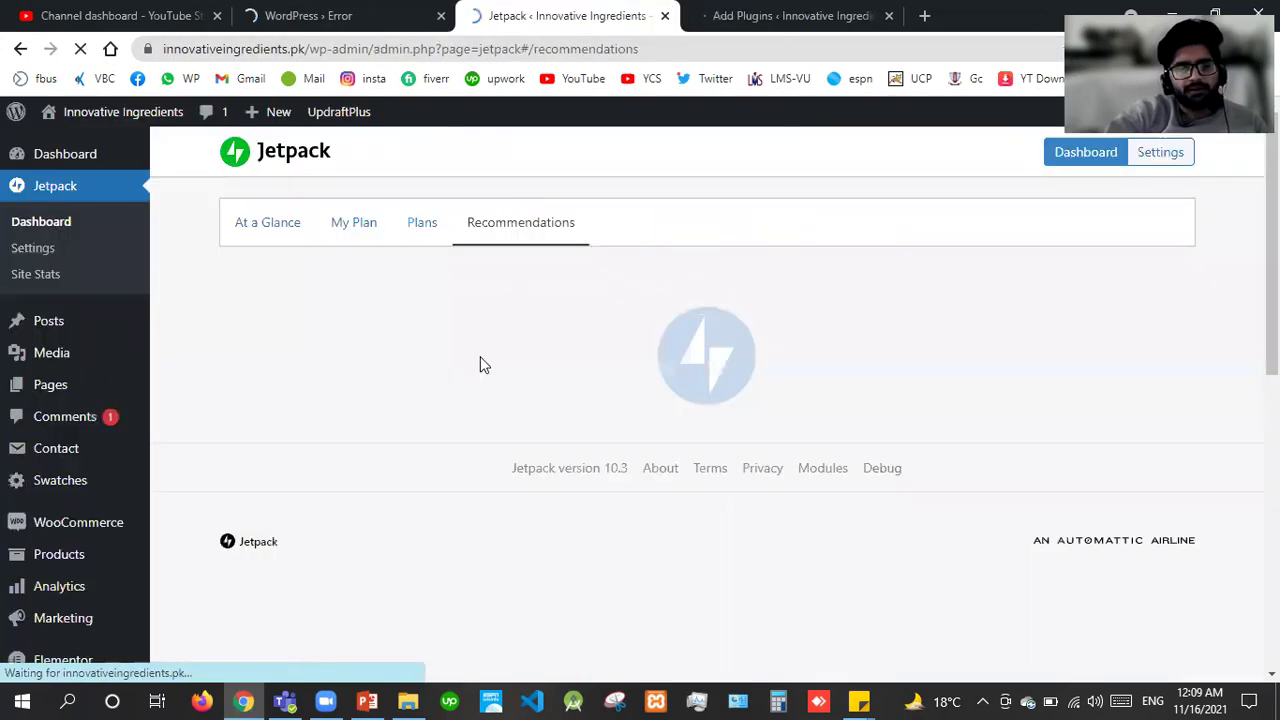
scroll(480, 360, down, 3)
scroll(262, 243, up, 3)
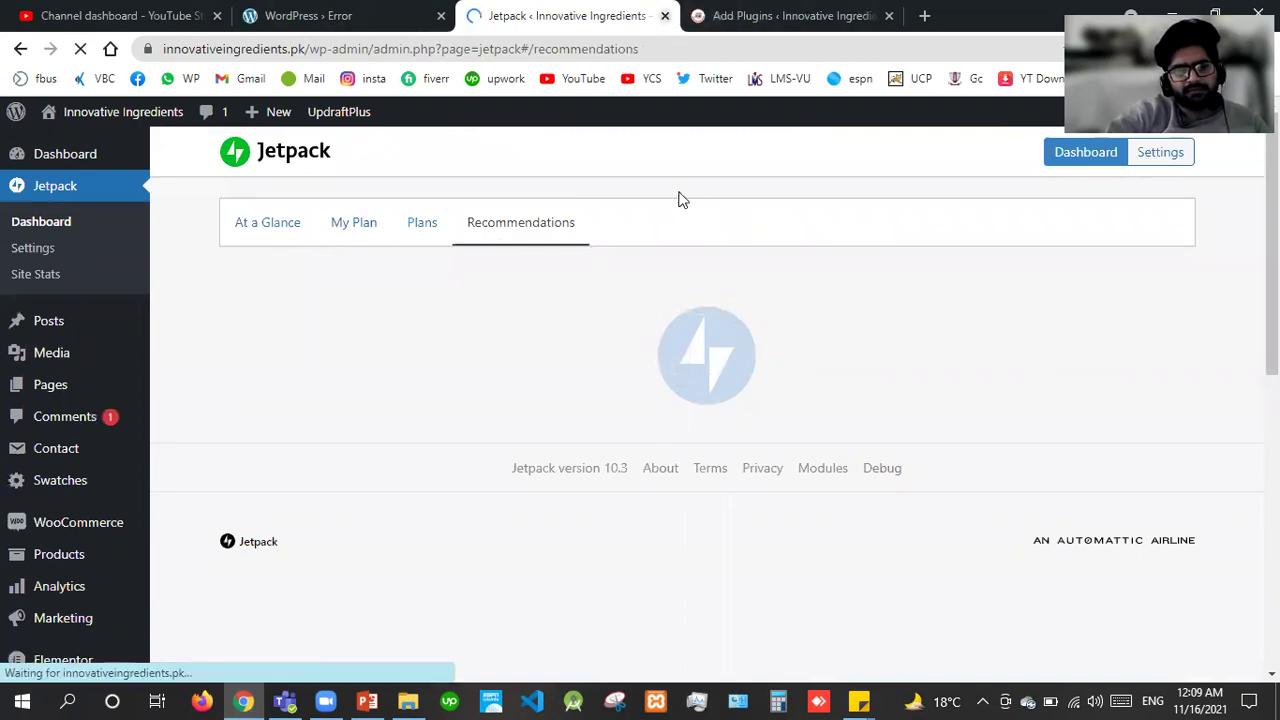
key(ctrl+w)
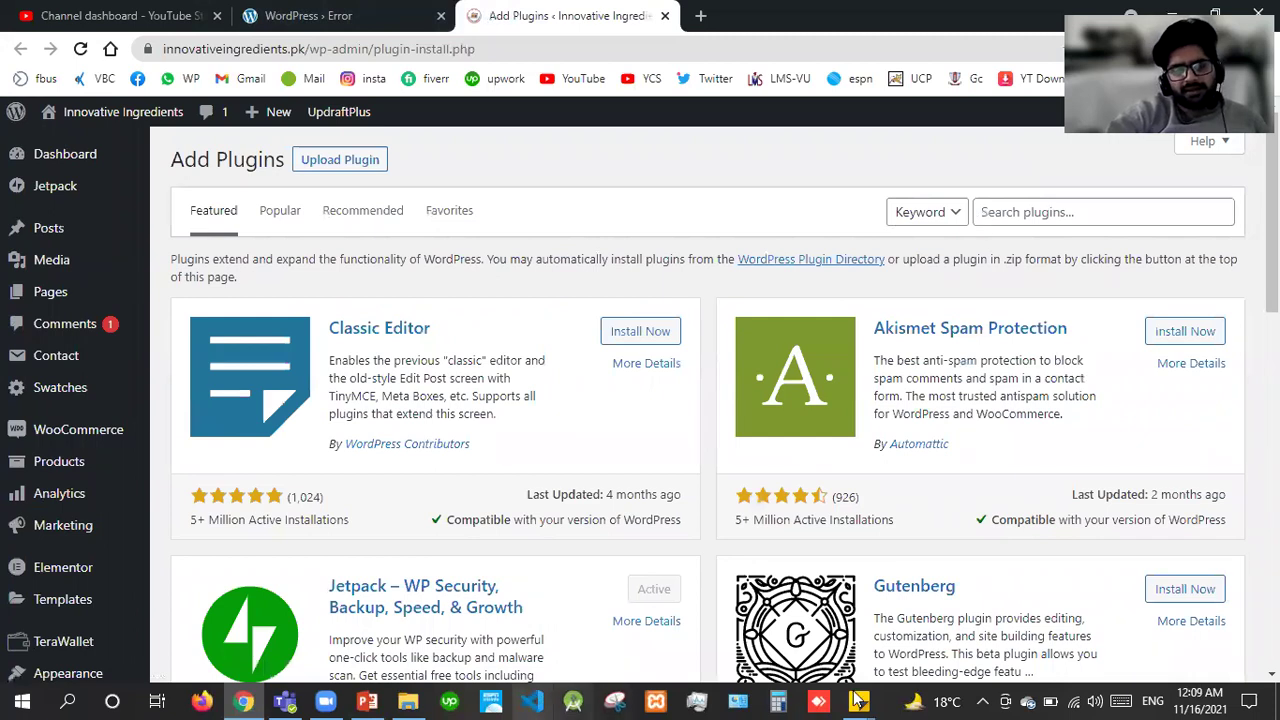
Search plugins for 'google translate' and install Translate WordPress with GTranslate.
click(362, 699)
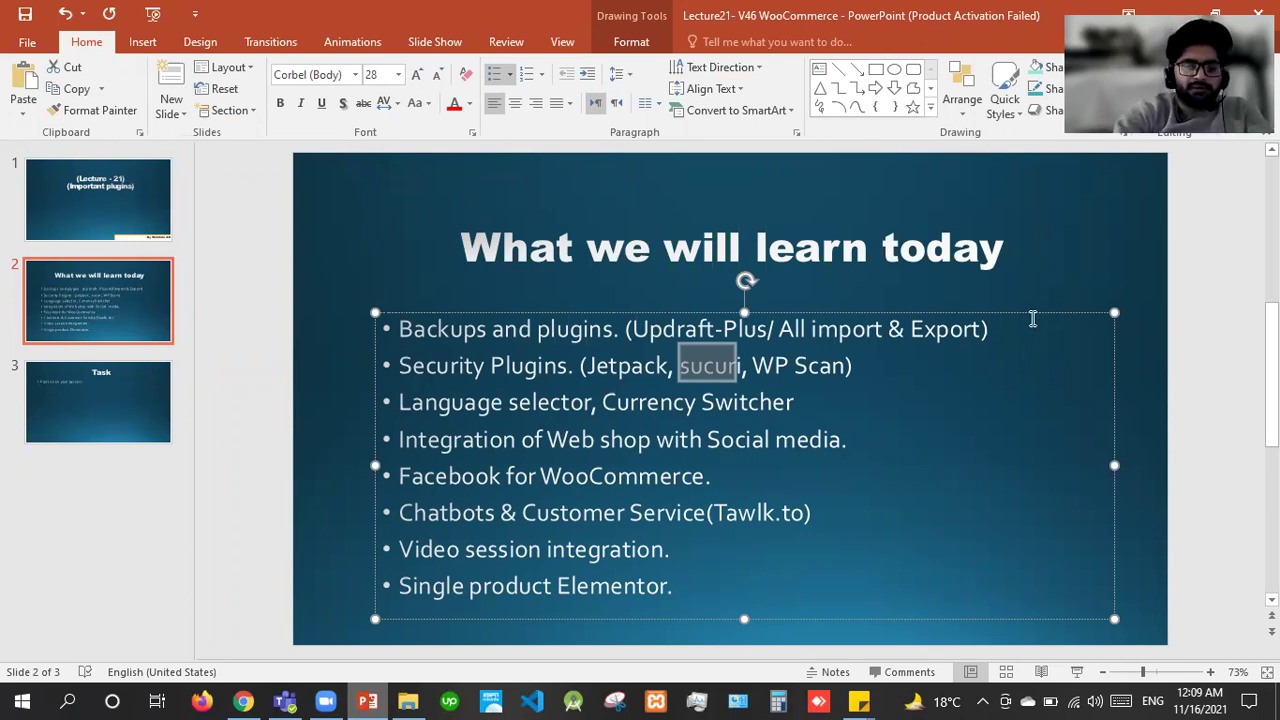
key(alt+Tab)
text(gle )
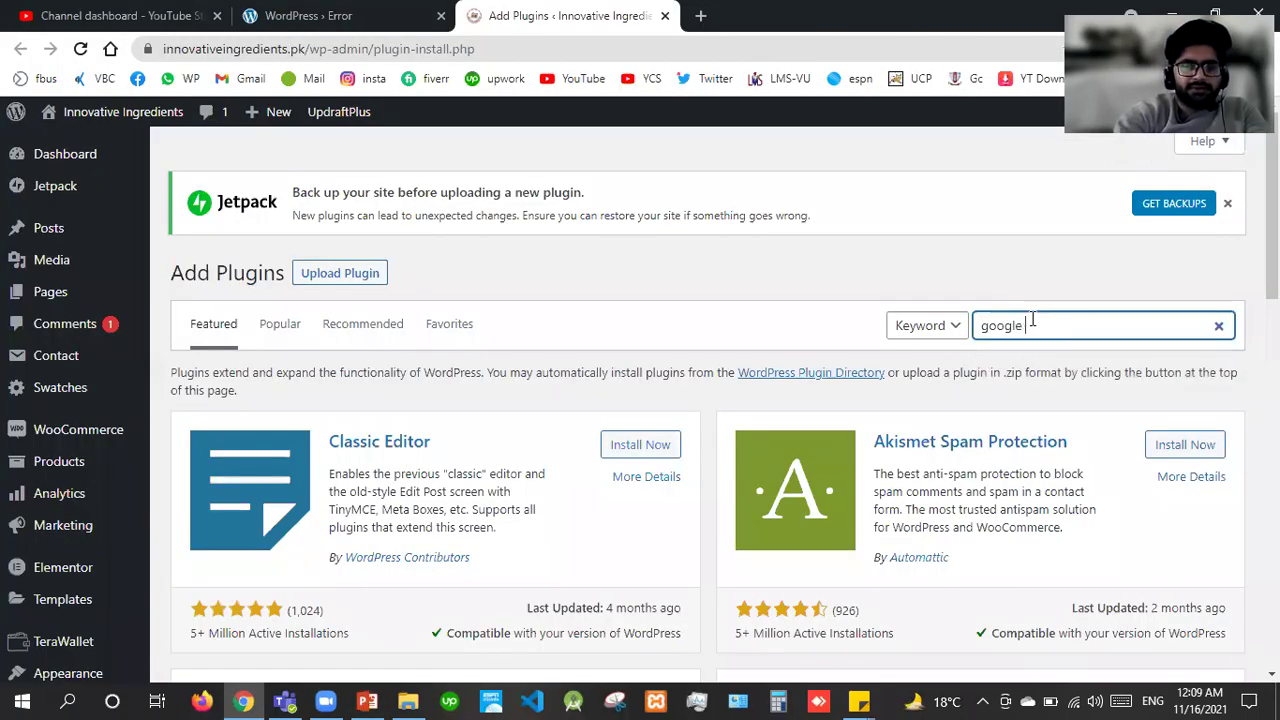
text(translate)
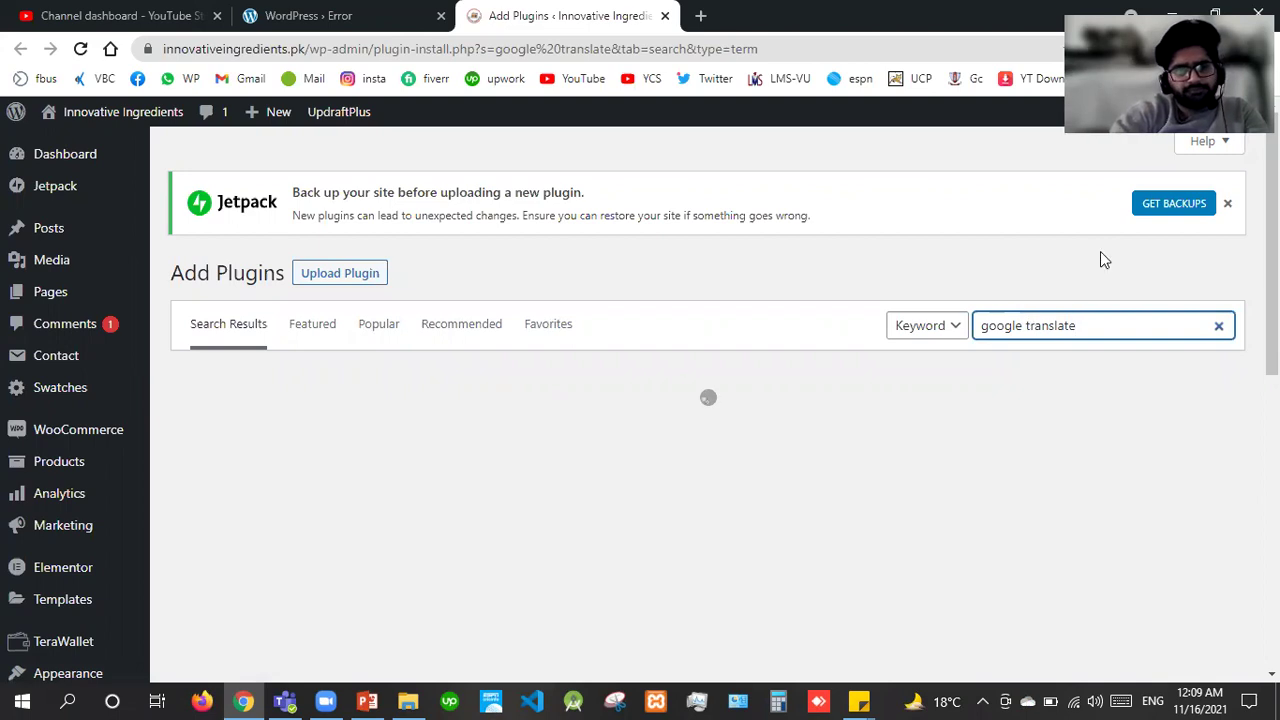
click(1227, 205)
click(650, 318)
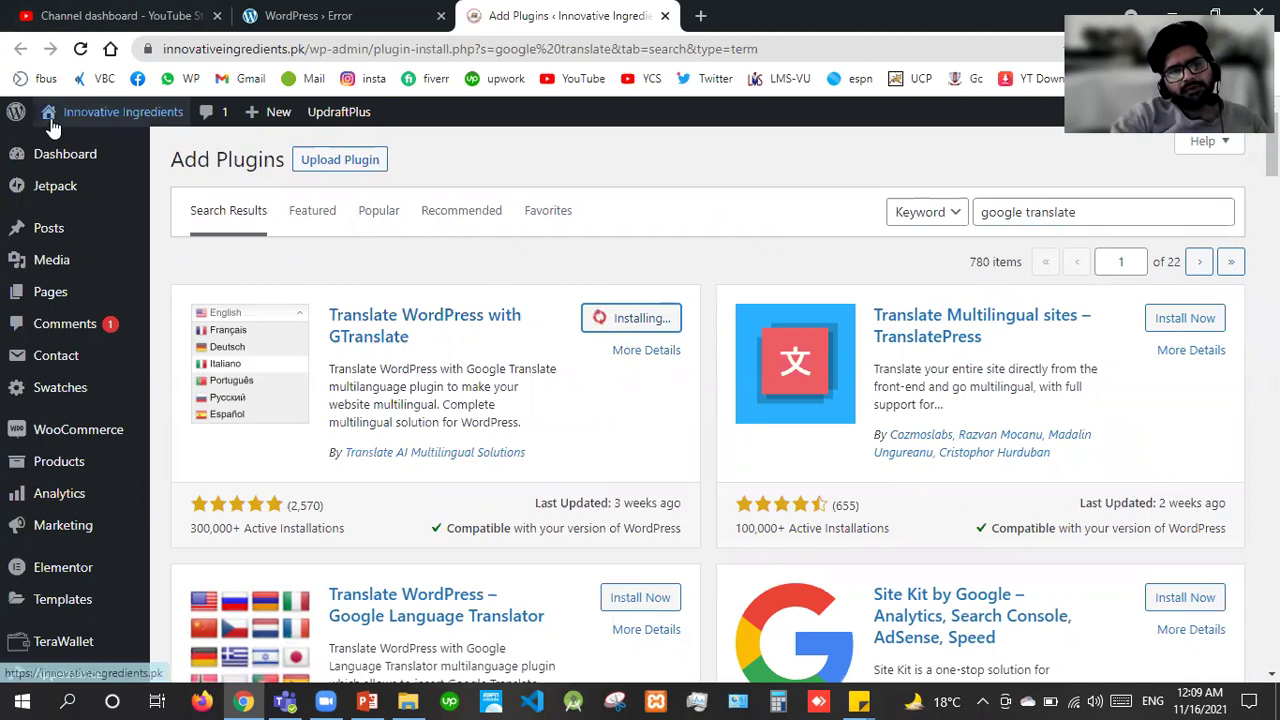
Open the store's Products page in a new tab, then return to the plugin results.
middle_click(68, 169)
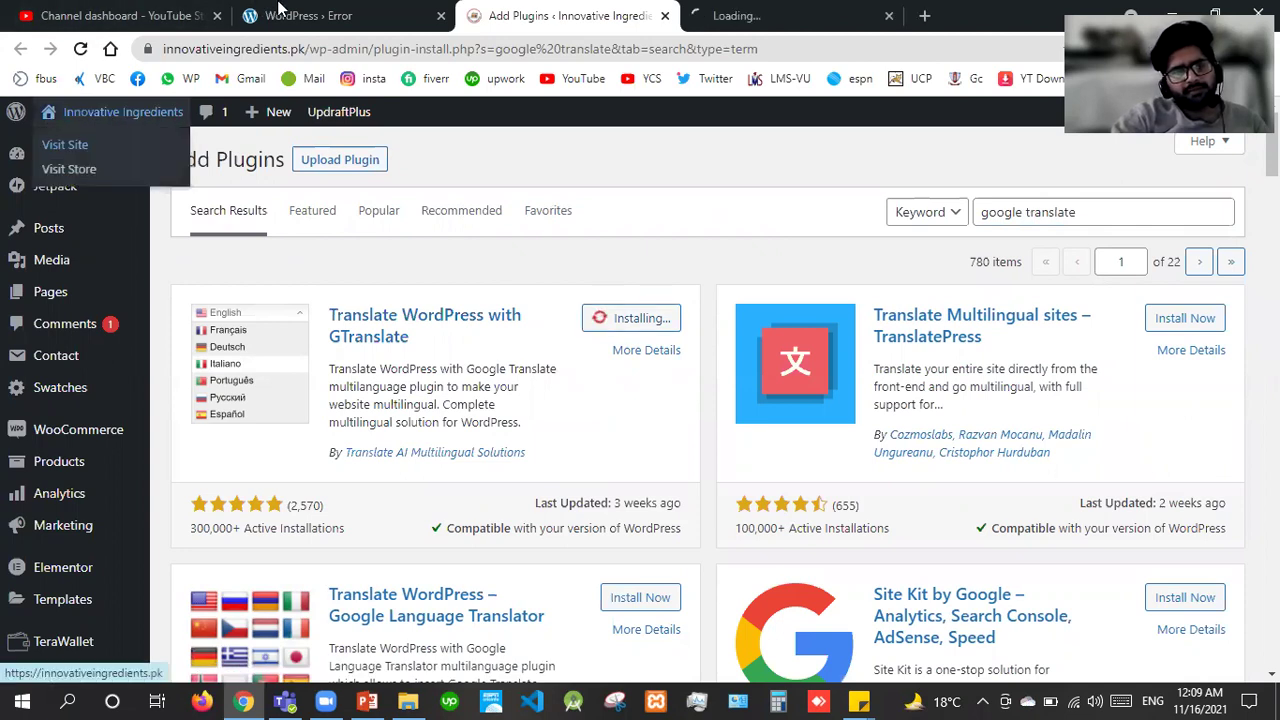
click(284, 12)
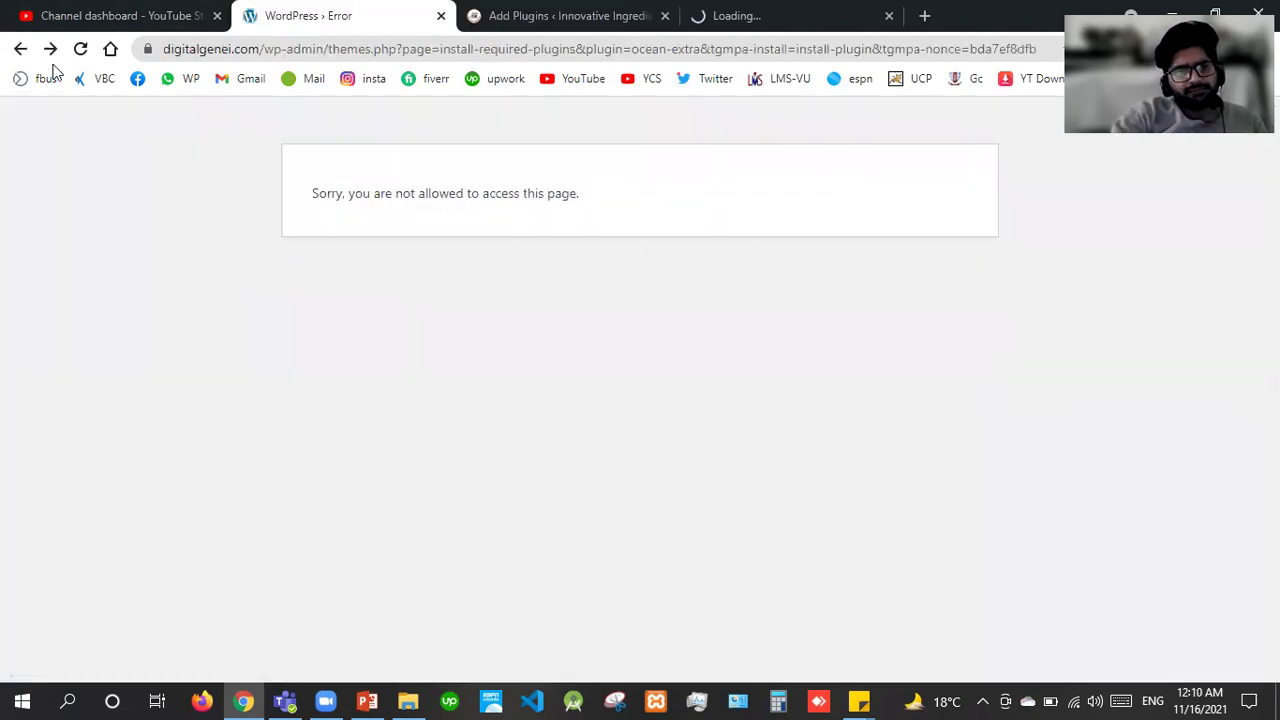
click(570, 15)
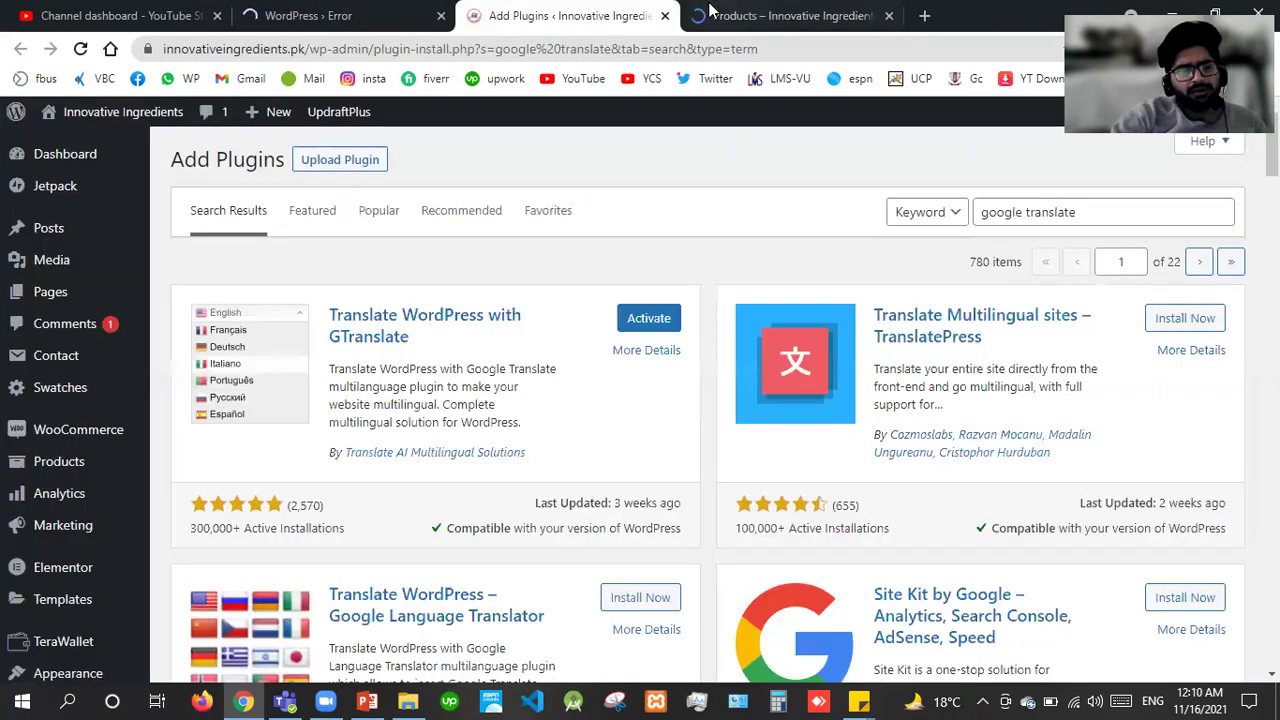
click(708, 12)
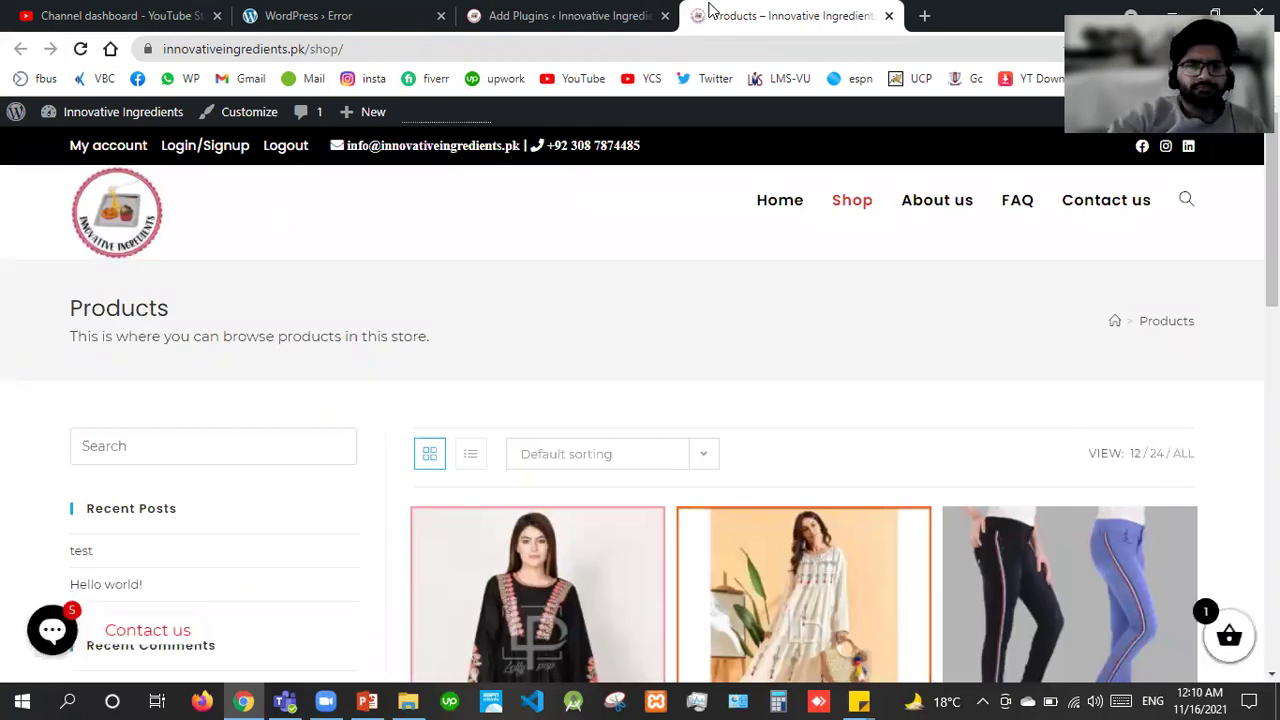
click(368, 700)
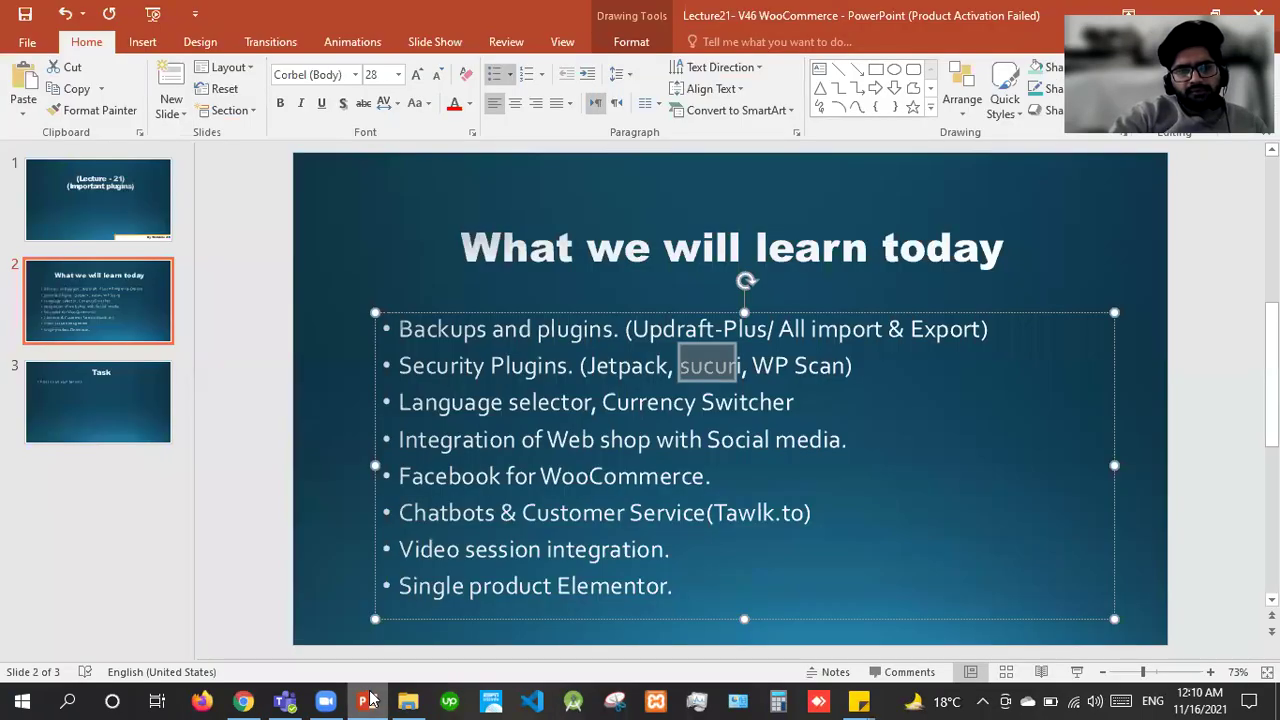
click(368, 700)
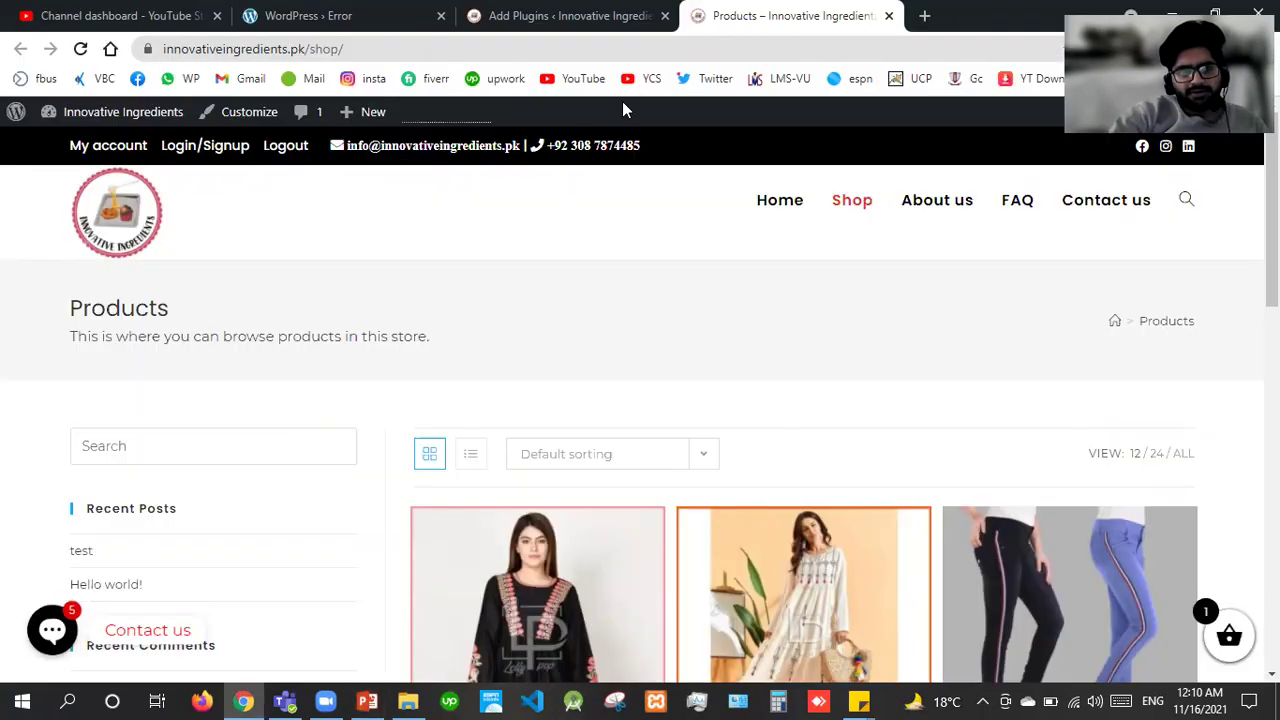
click(491, 13)
Search 'currency switcher', install Currency Switcher for WooCommerce by WP Wham, then show PowerPoint.
drag(1111, 209, 751, 223)
text(cu)
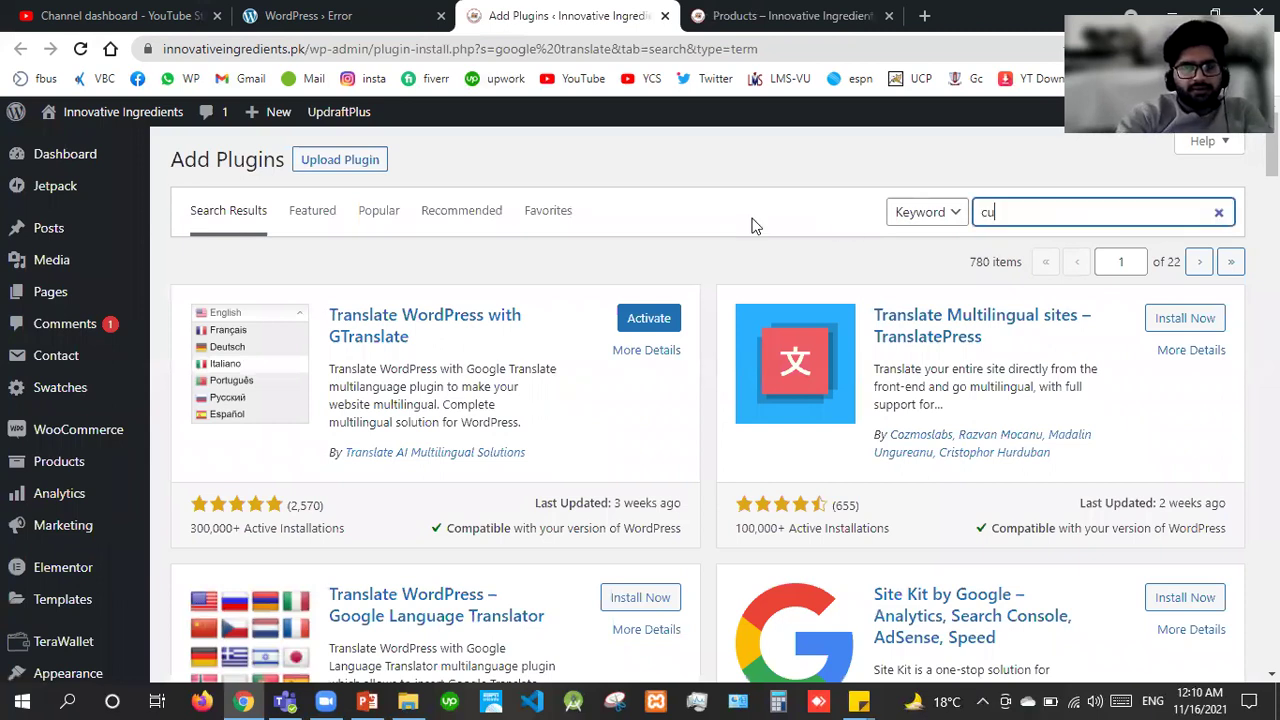
text(rrency )
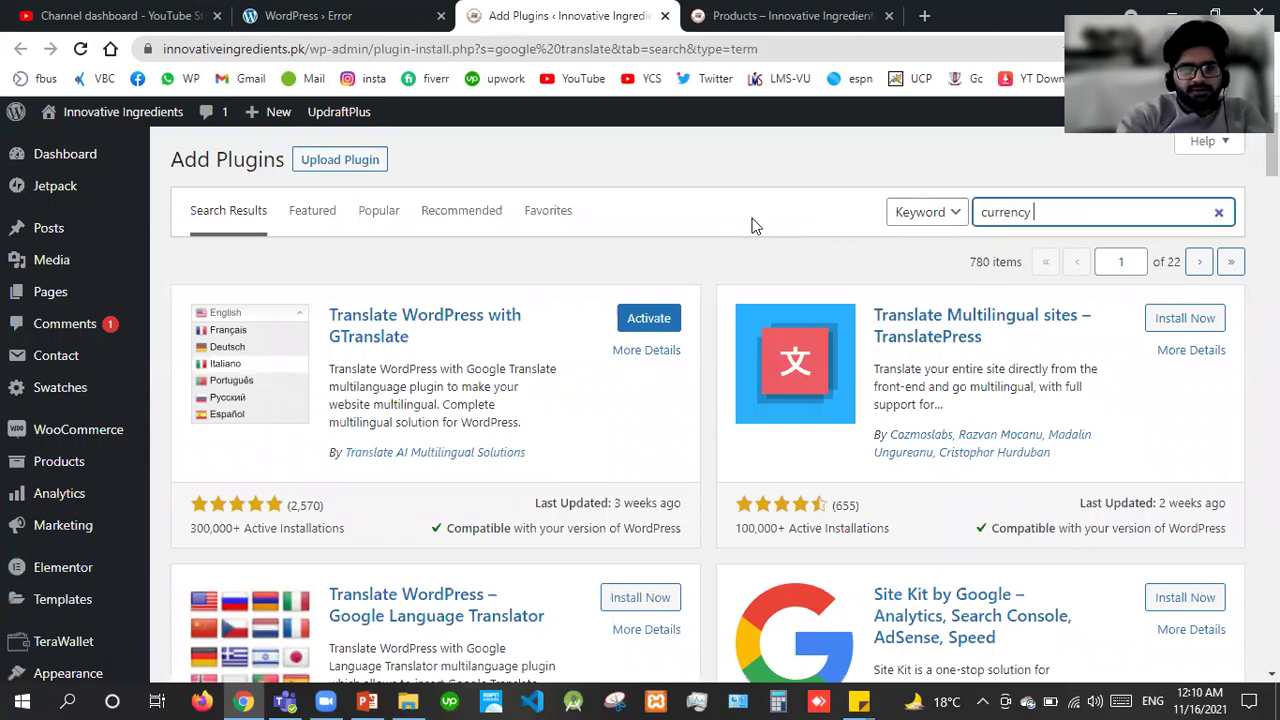
text(switcher)
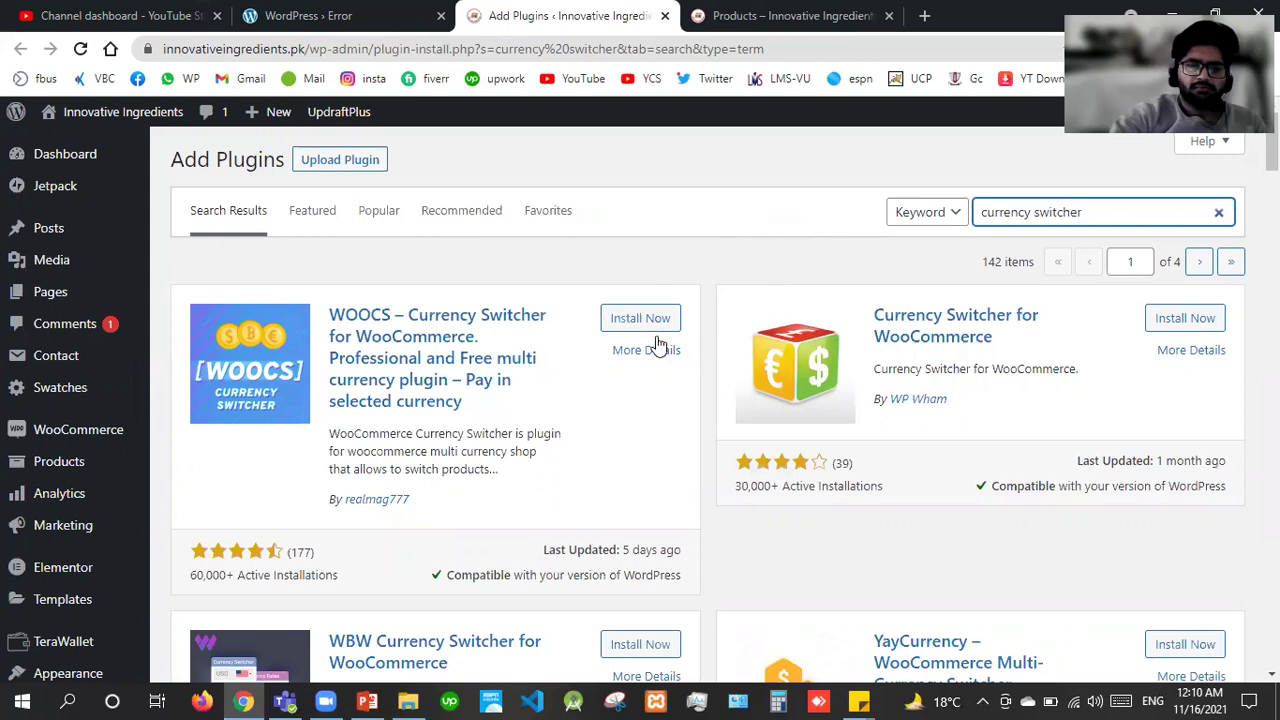
scroll(658, 343, down, 3)
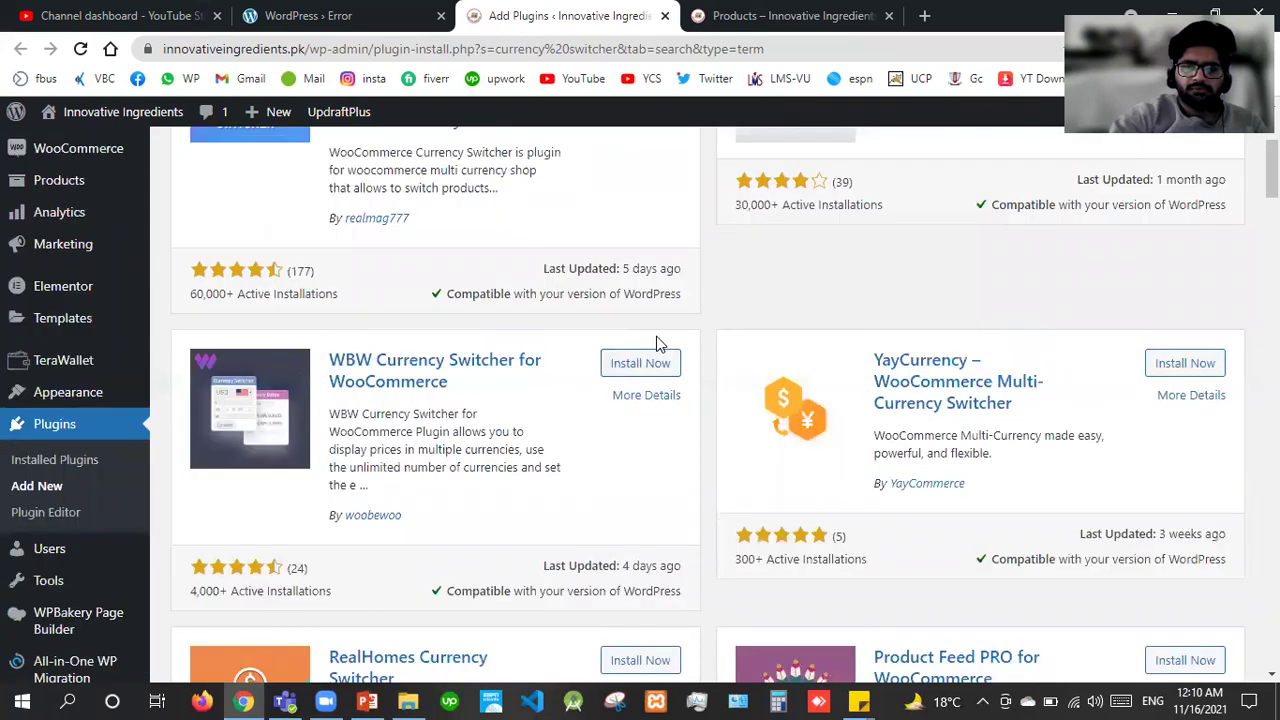
scroll(658, 343, up, 3)
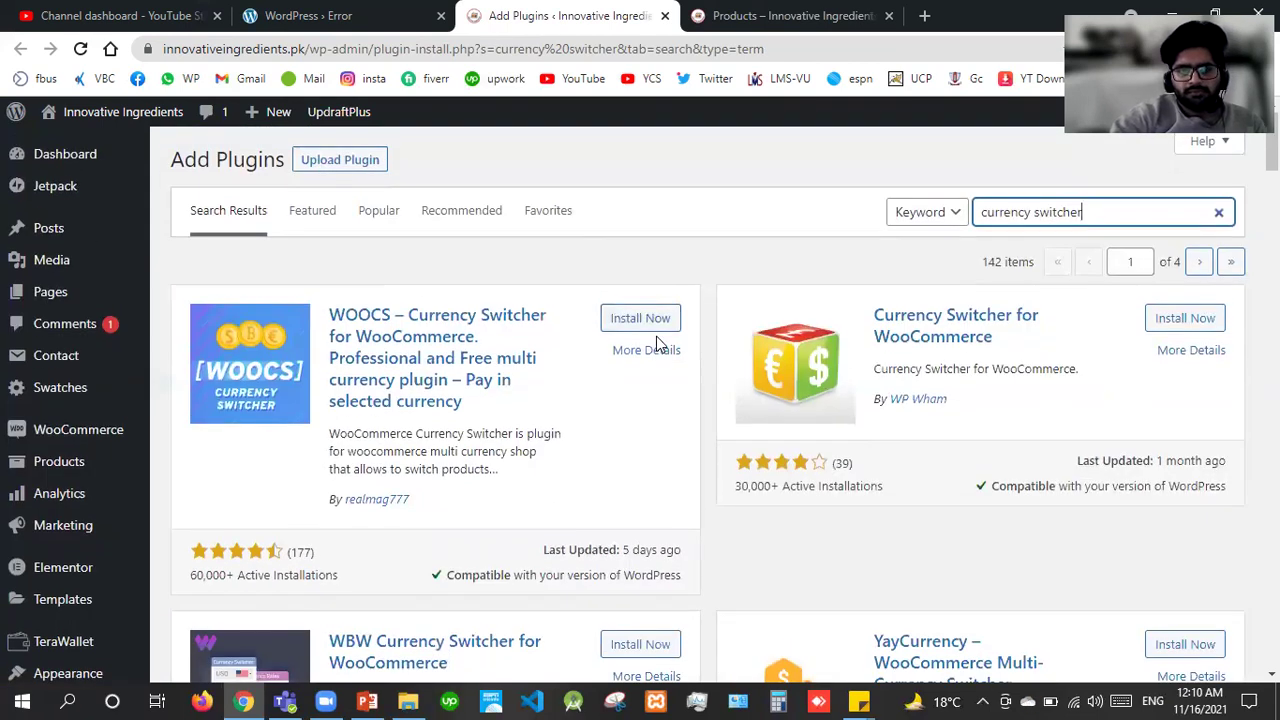
click(1185, 320)
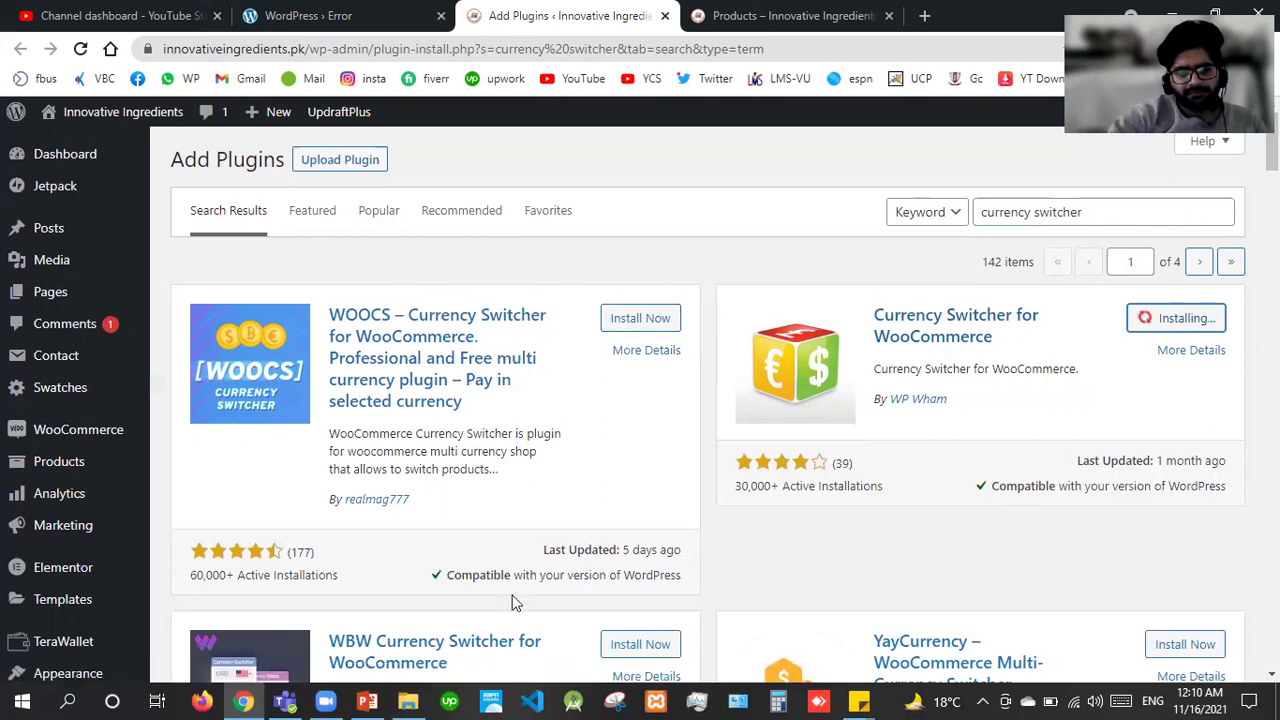
click(370, 700)
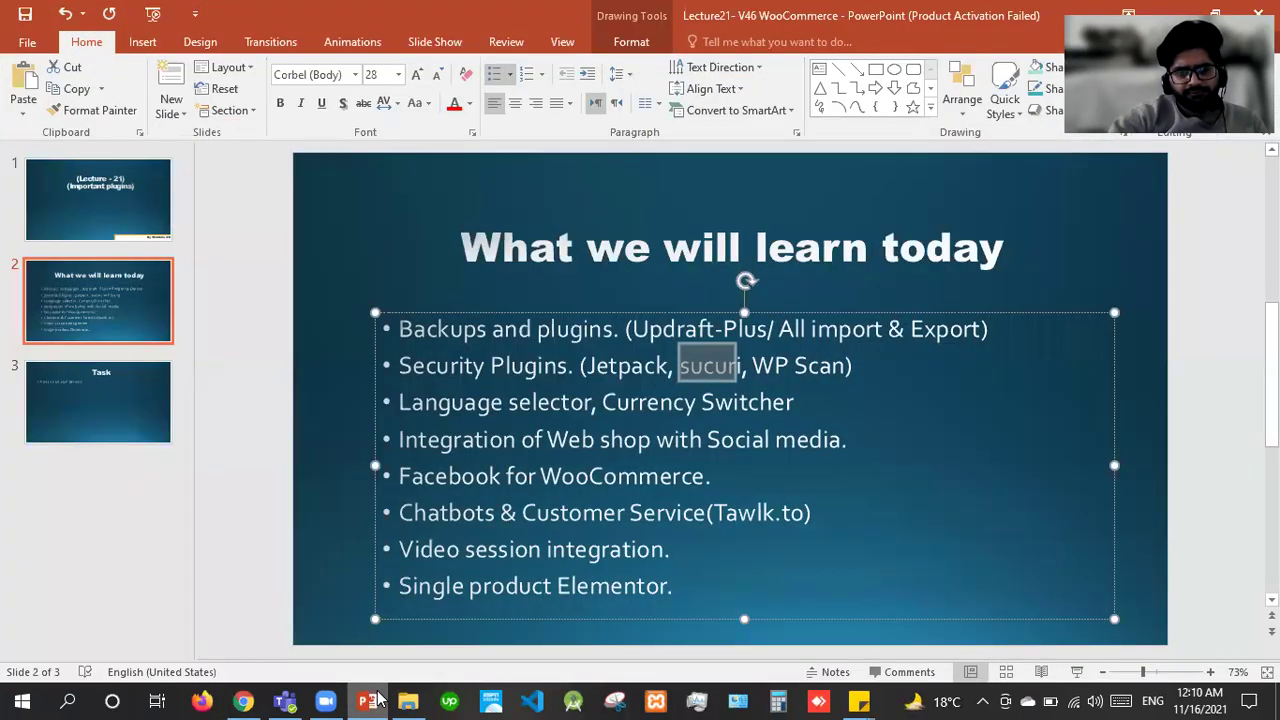
Delete the 'Integration of Web shop with Social media.' bullet, leaving seven agenda items.
click(450, 700)
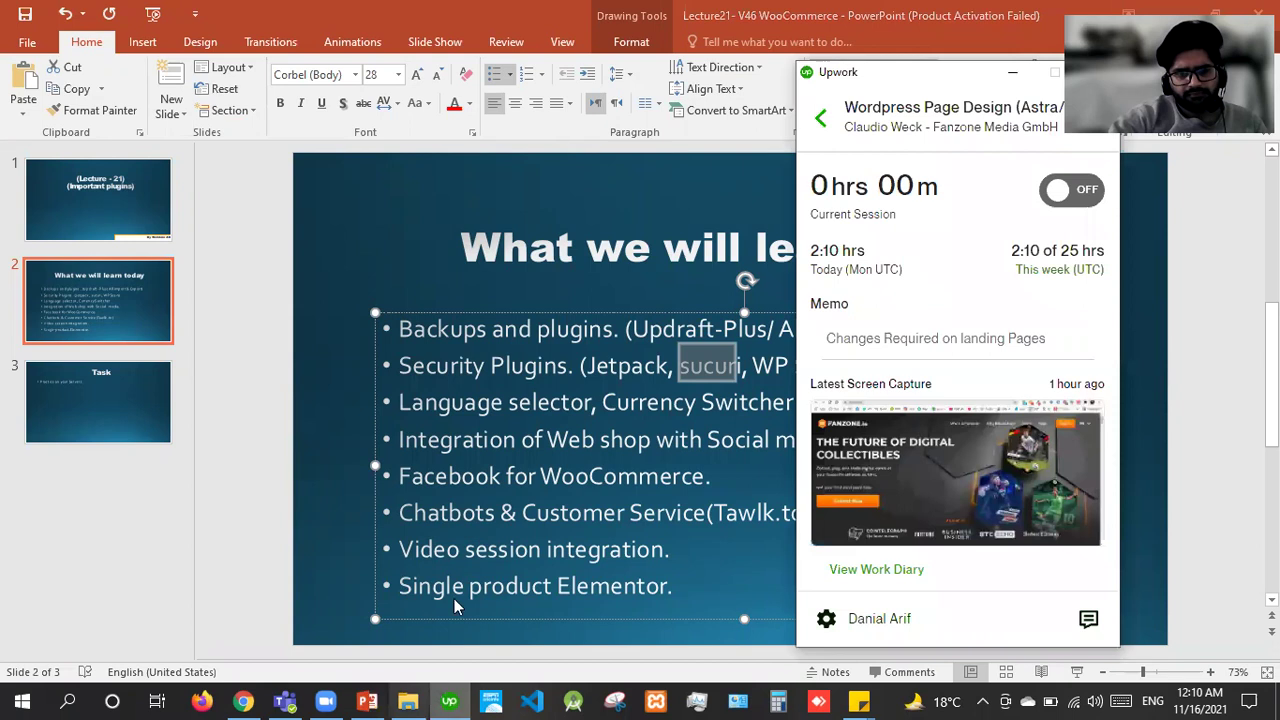
click(685, 480)
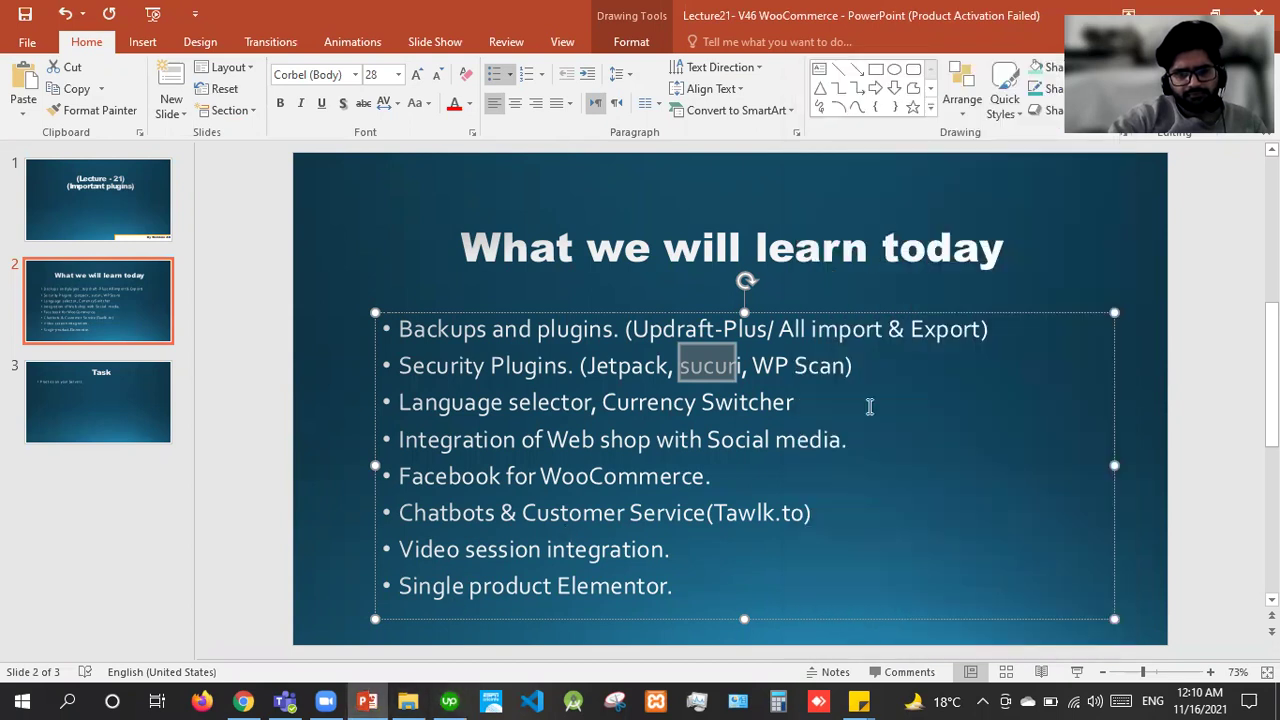
triple_click(472, 438)
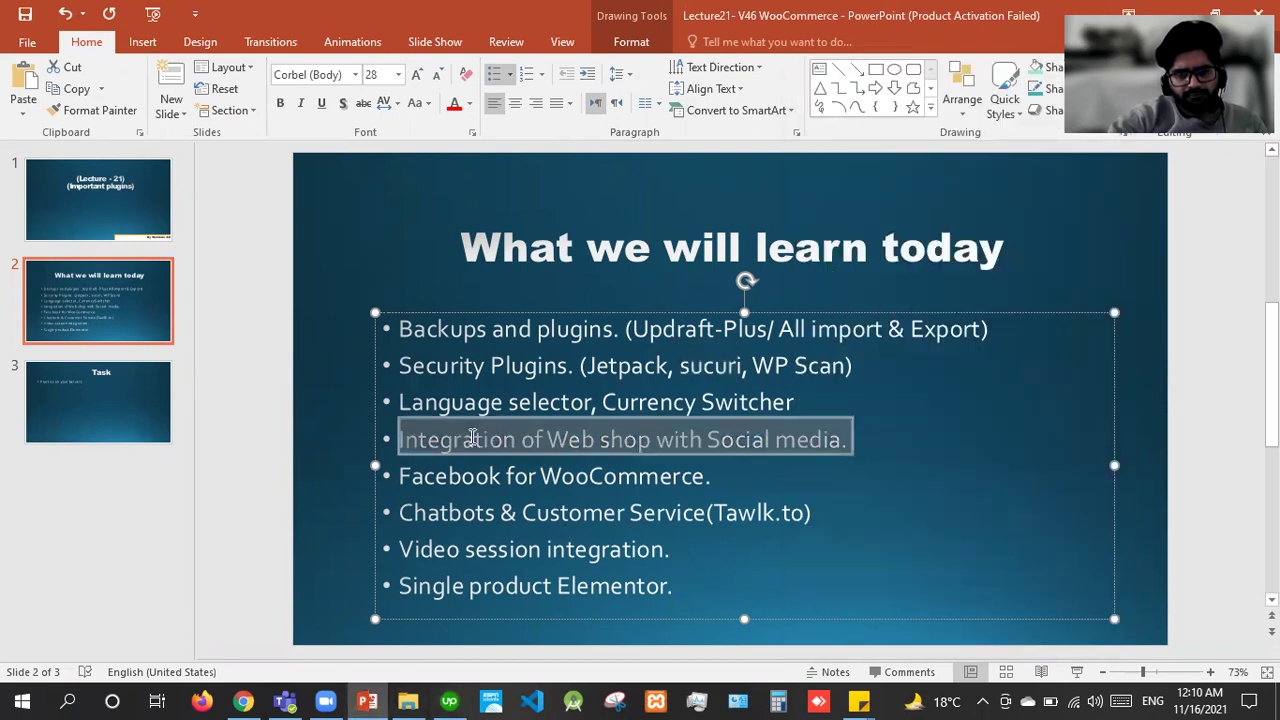
key(Delete)
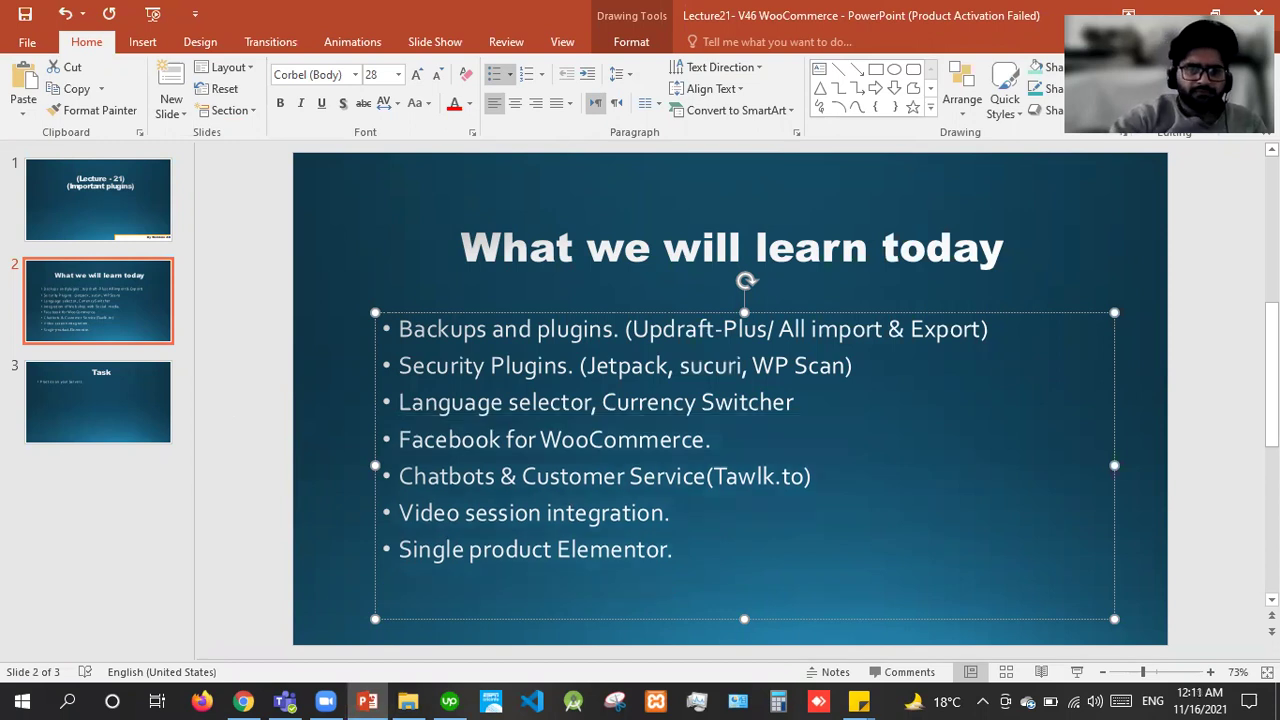
click(399, 512)
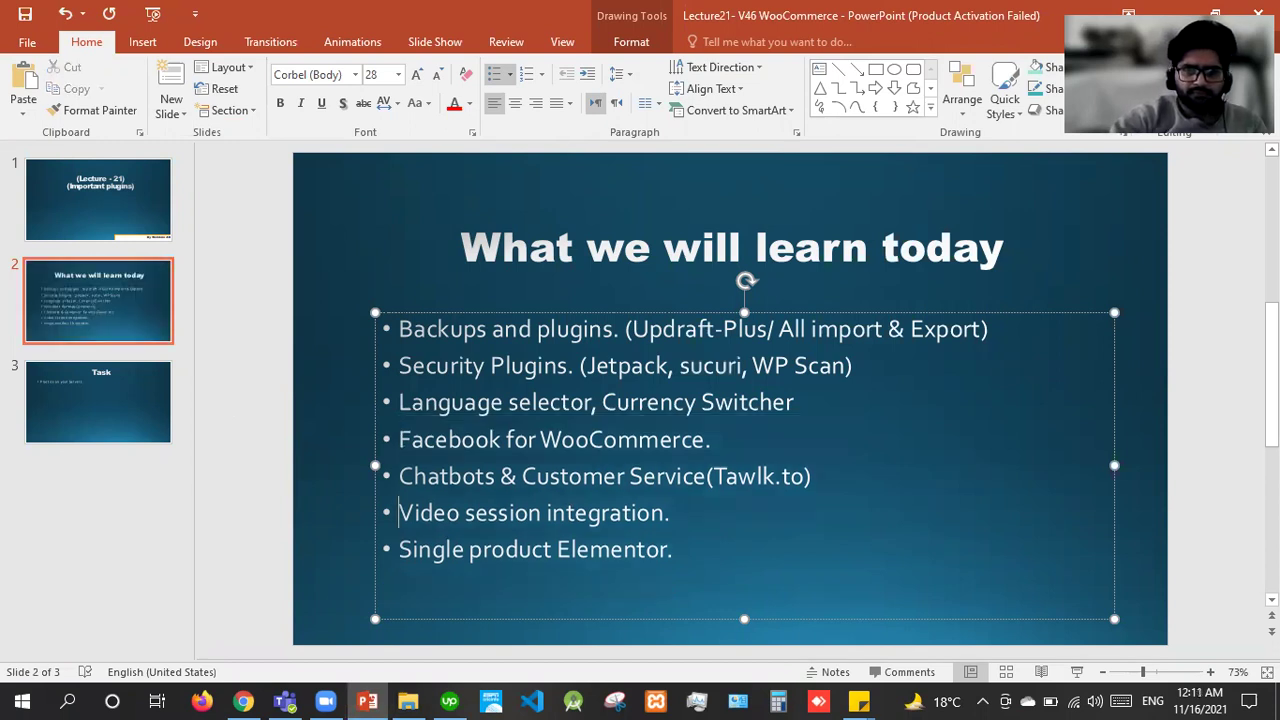
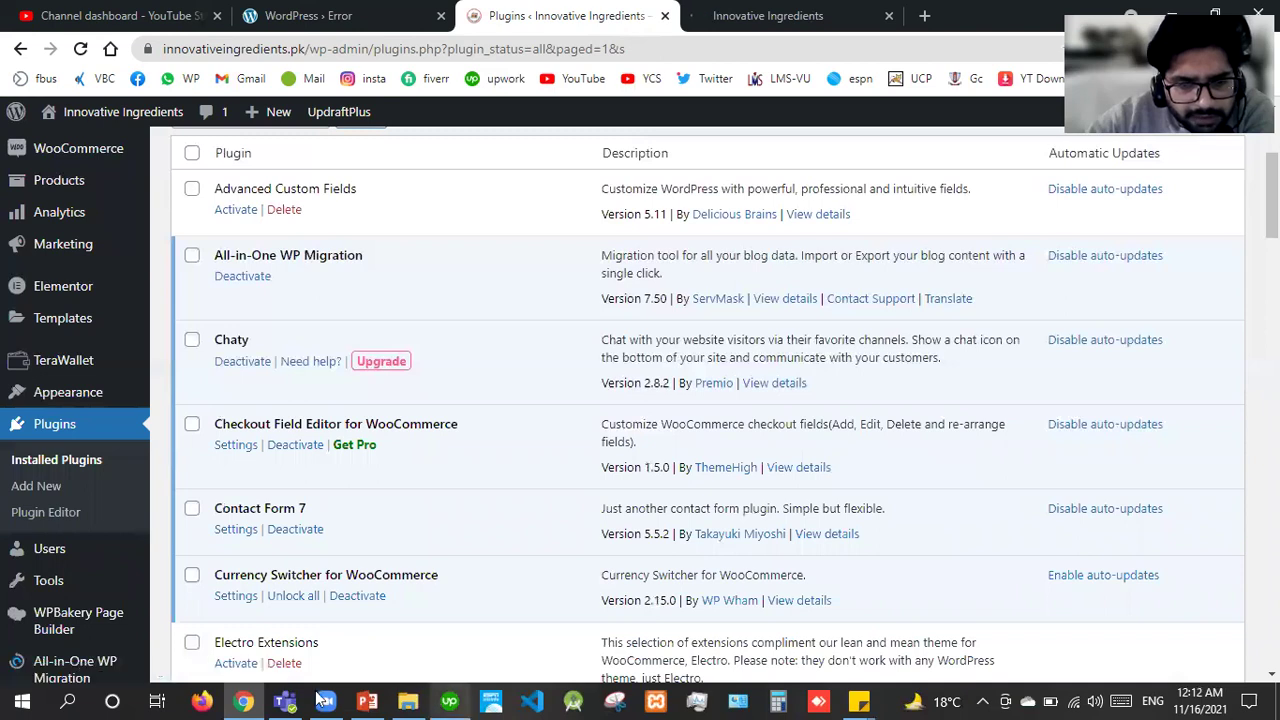
Open the GTranslate plugin's settings from the Plugins list.
click(364, 701)
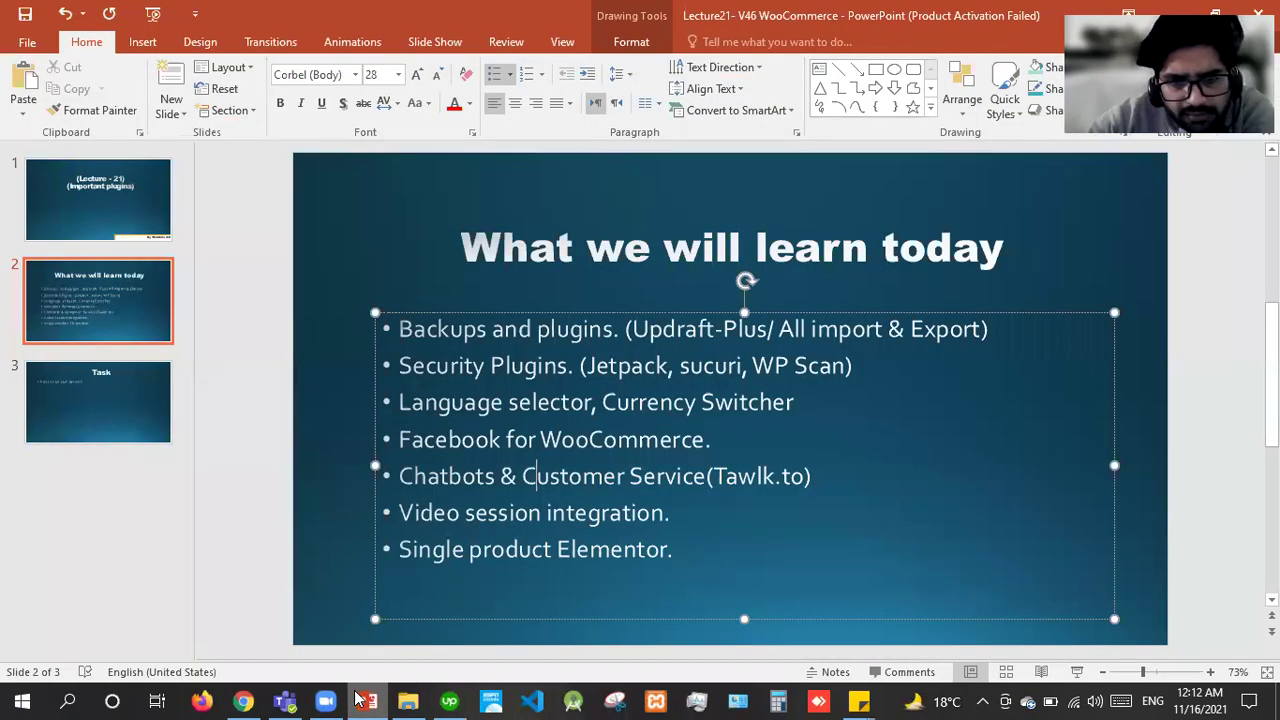
key(alt+Tab)
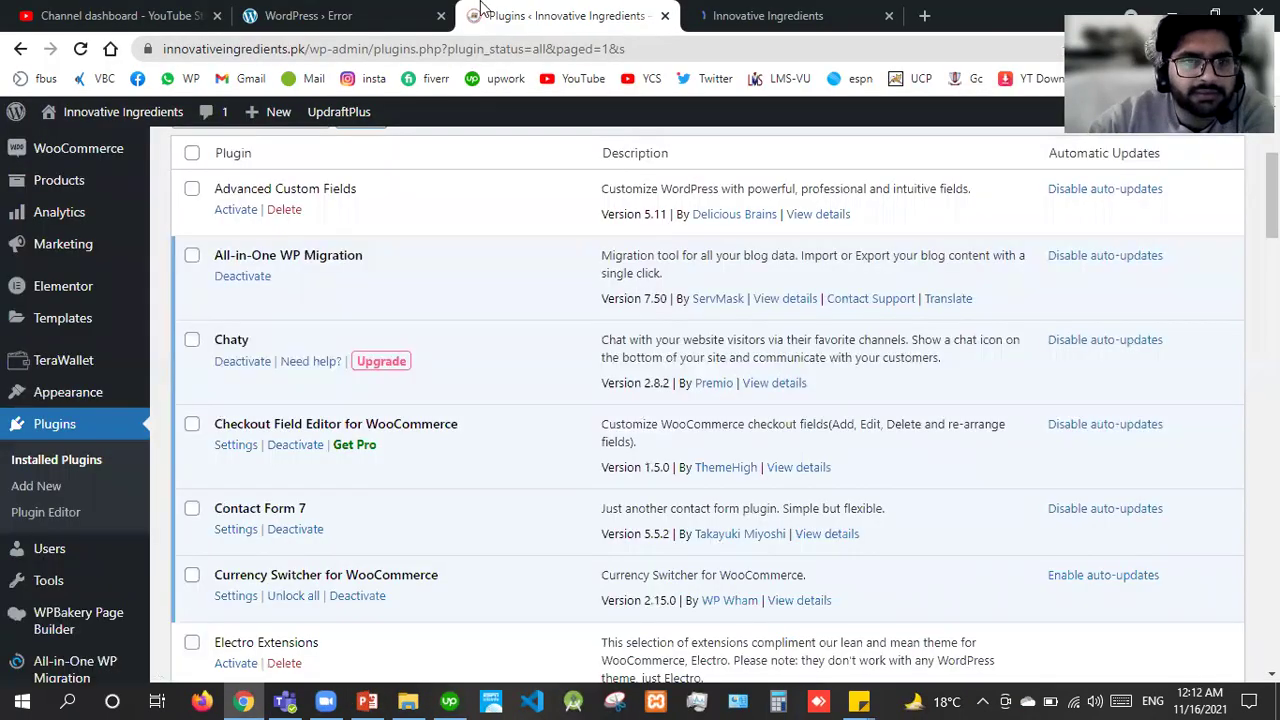
click(740, 8)
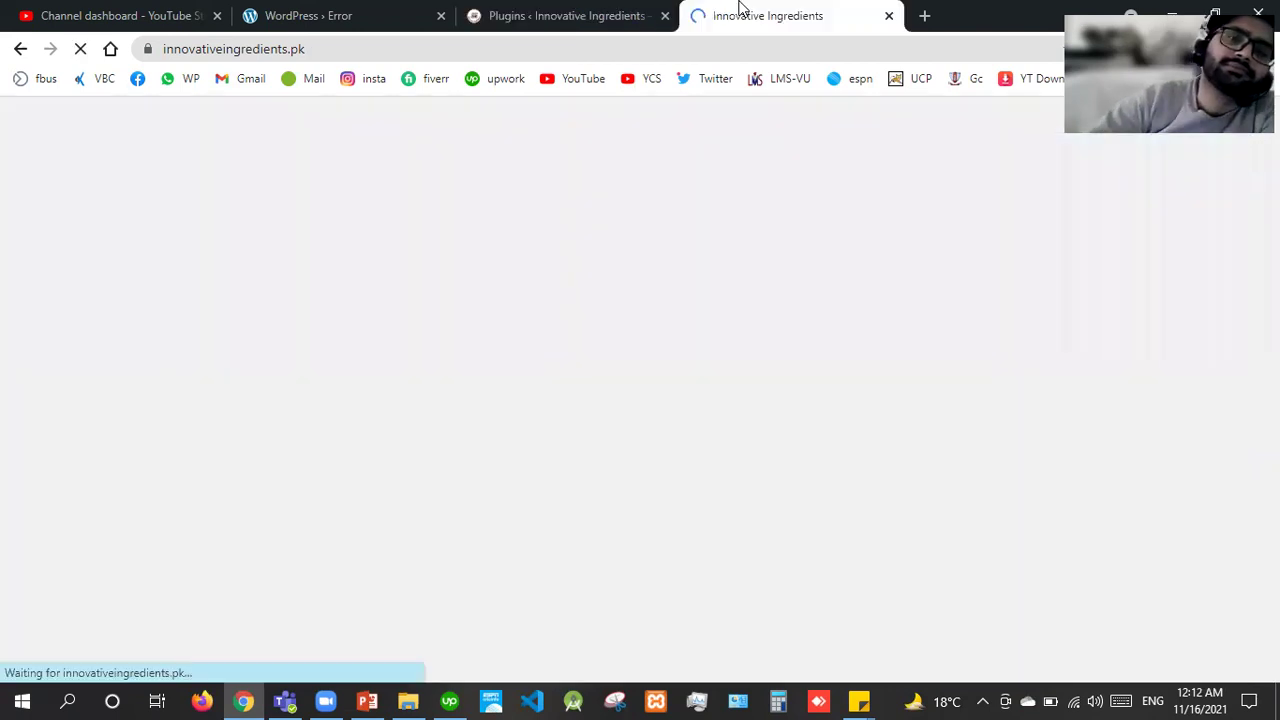
key(ctrl+shift+Tab)
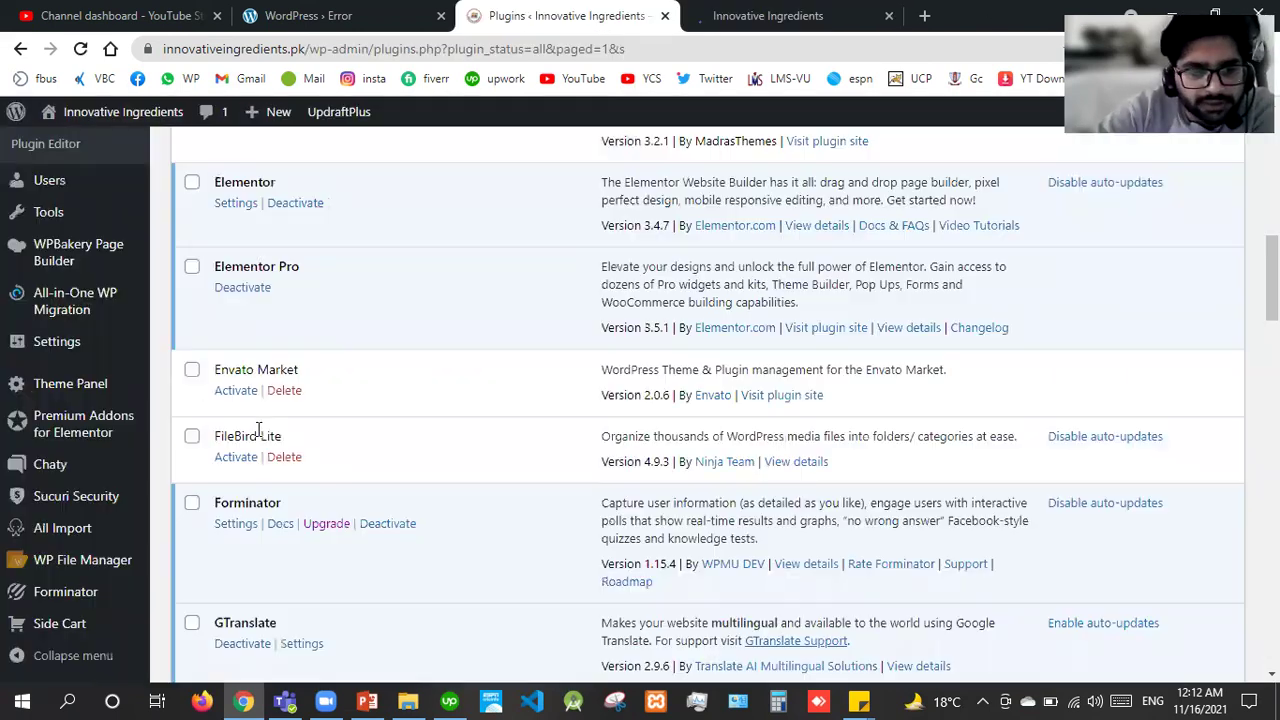
scroll(236, 405, down, 3)
click(312, 360)
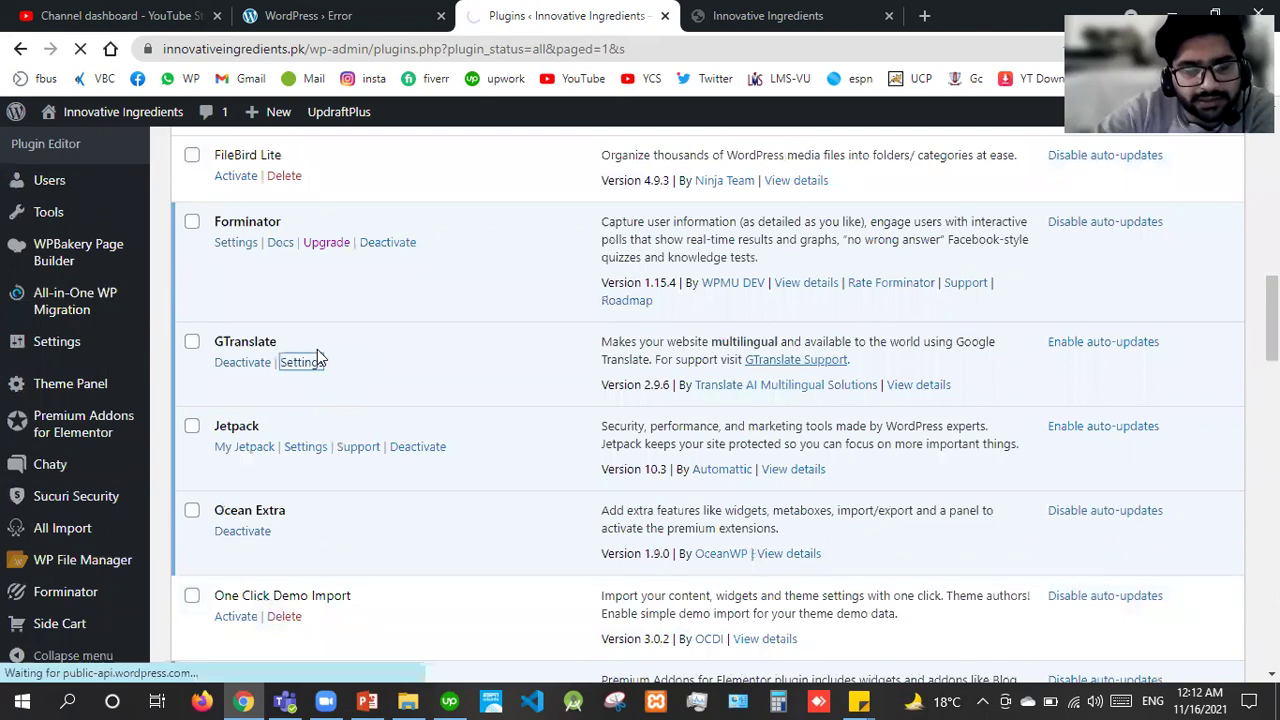
Glance over the store homepage, then return to the GTranslate settings page.
click(745, 12)
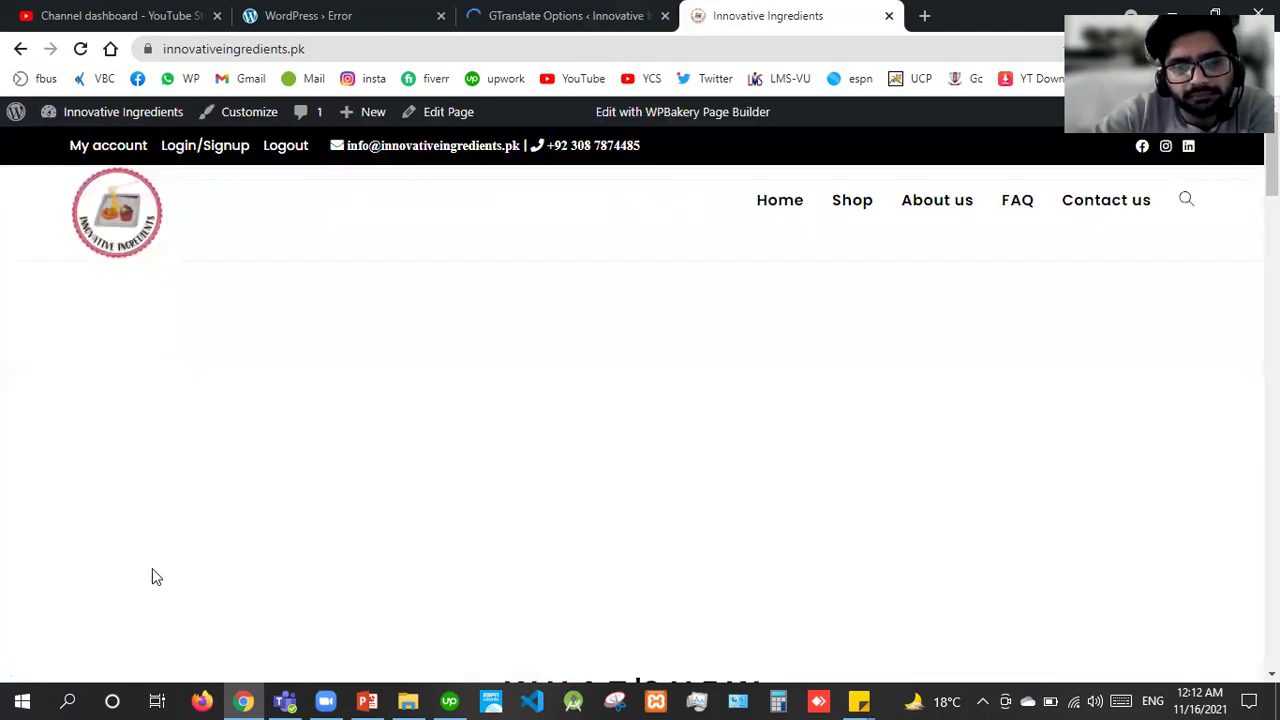
scroll(156, 557, down, 10)
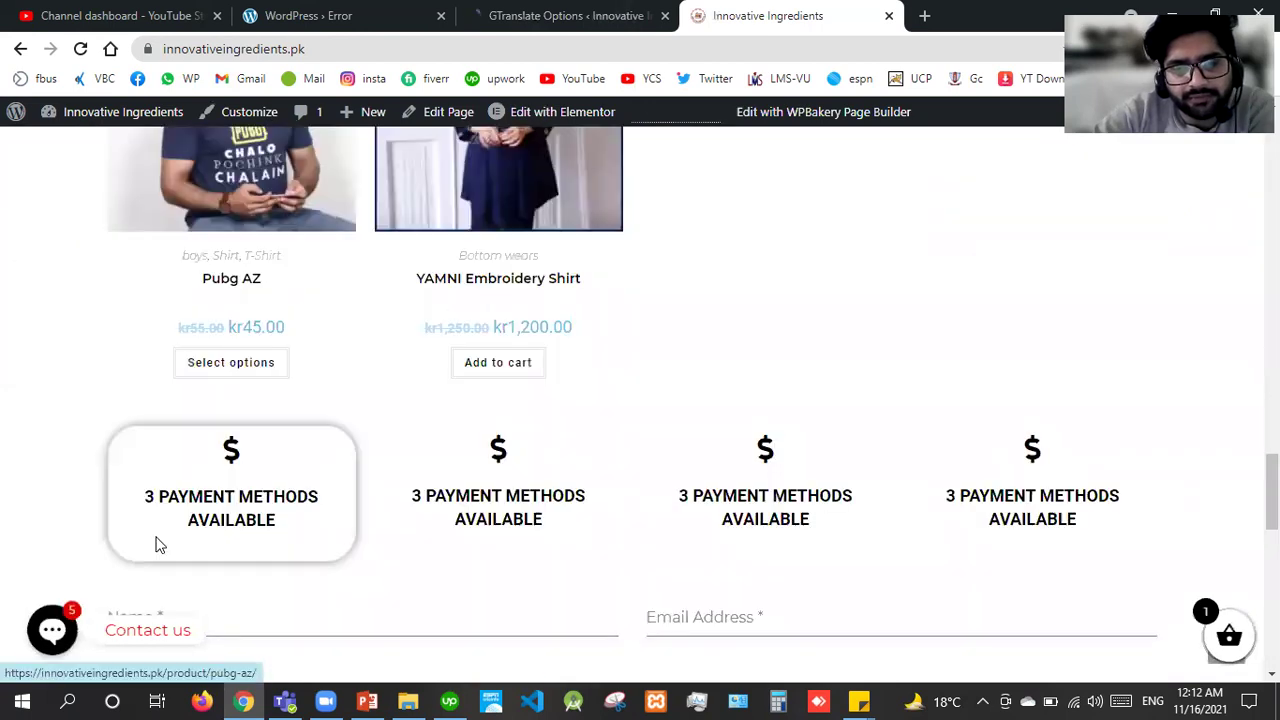
scroll(156, 545, up, 5)
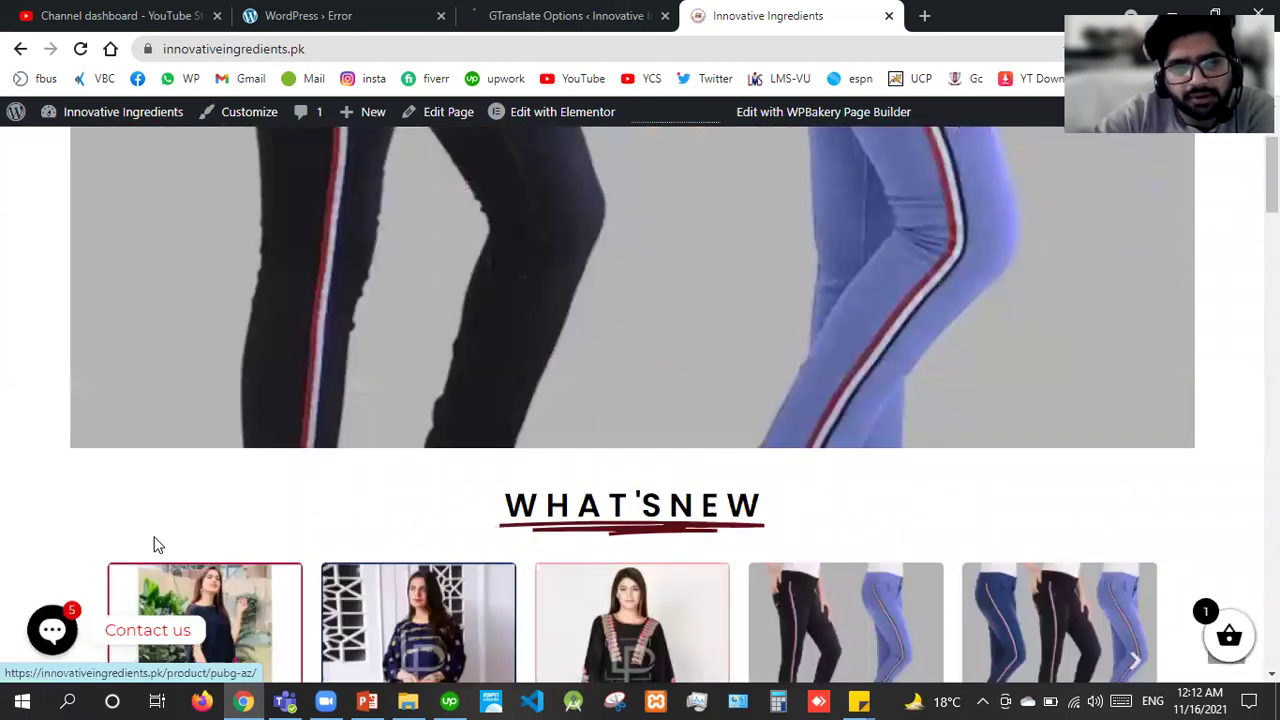
scroll(155, 545, up, 2)
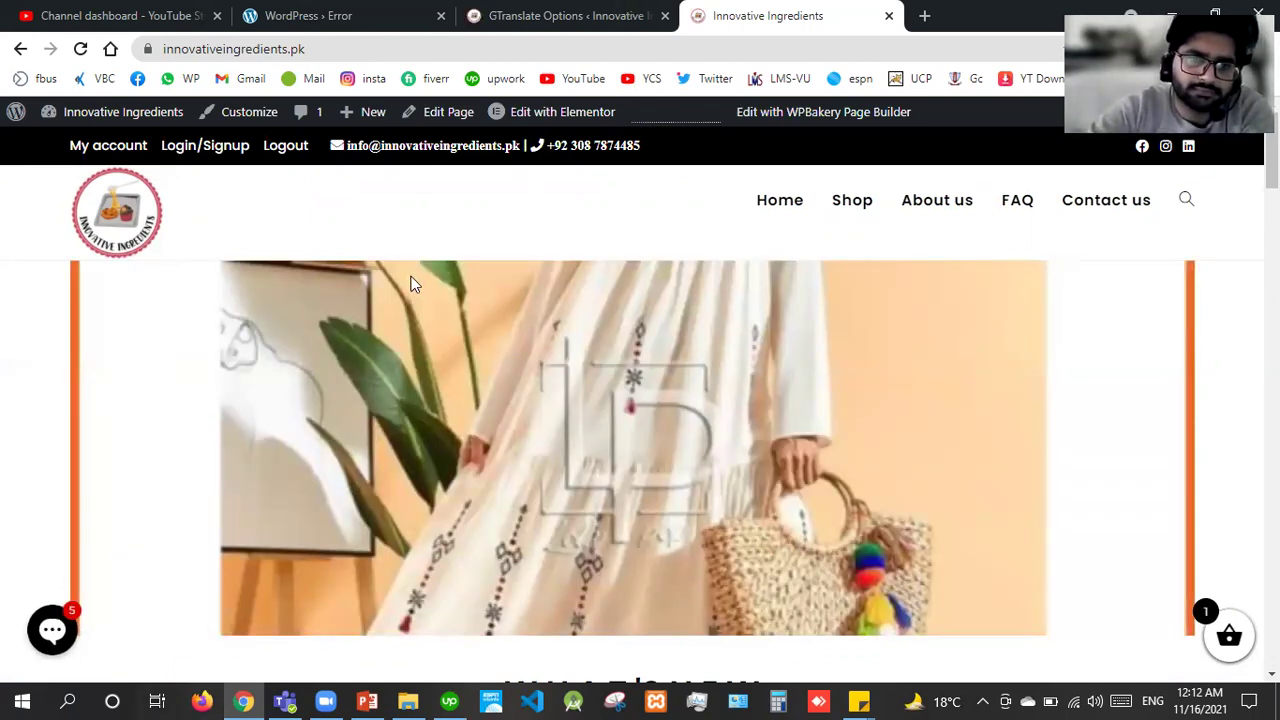
key(ctrl+shift+Tab)
scroll(483, 390, down, 1)
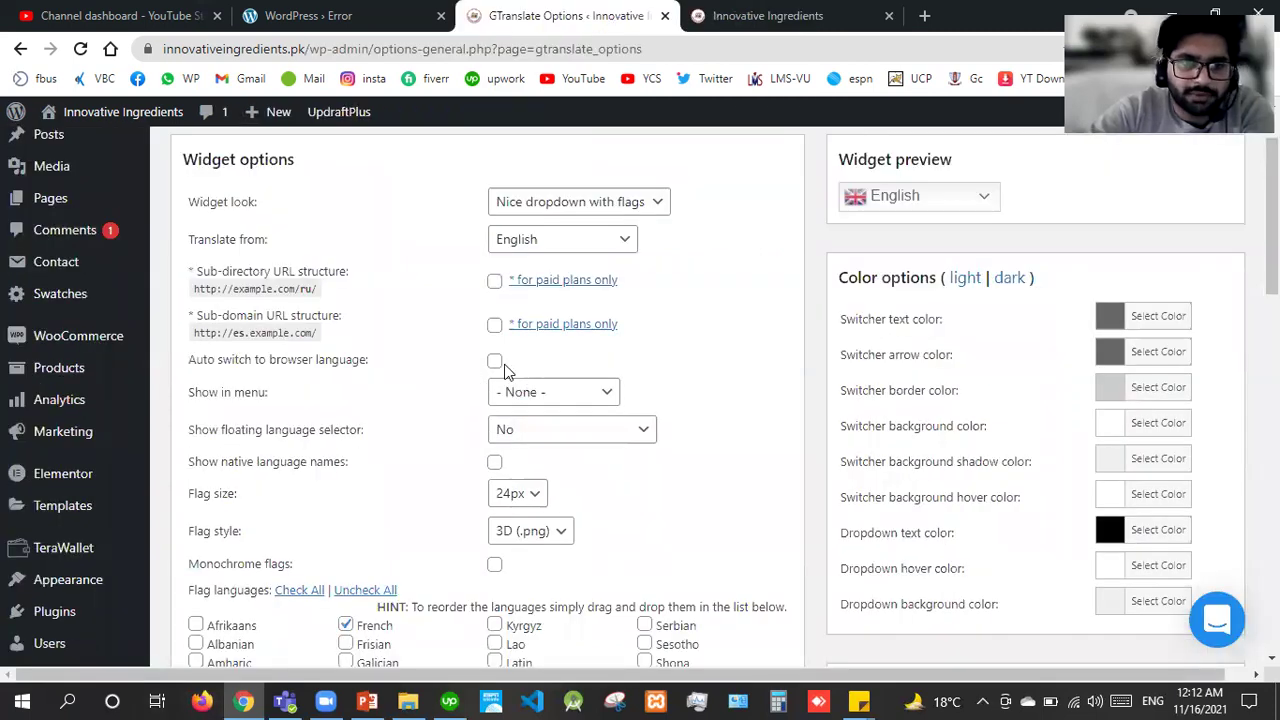
Put the switcher in the Top Bar menu, float it Top left, and show native language names.
click(549, 392)
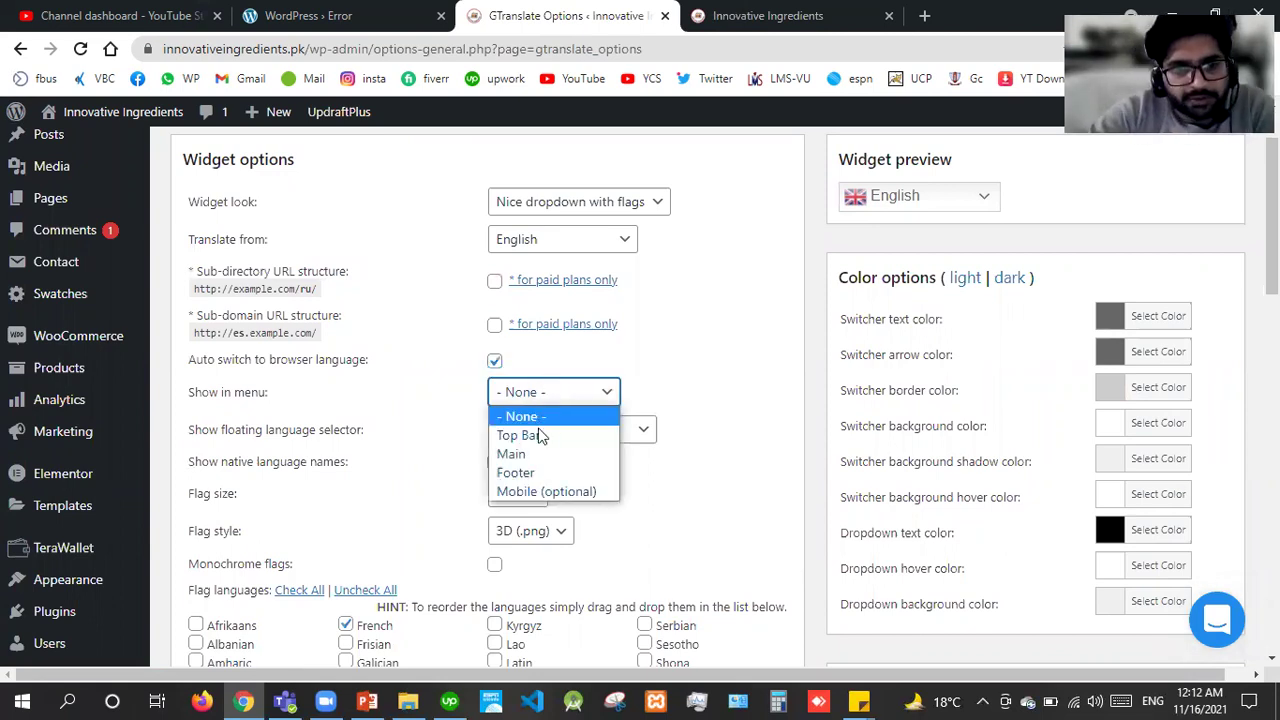
click(571, 437)
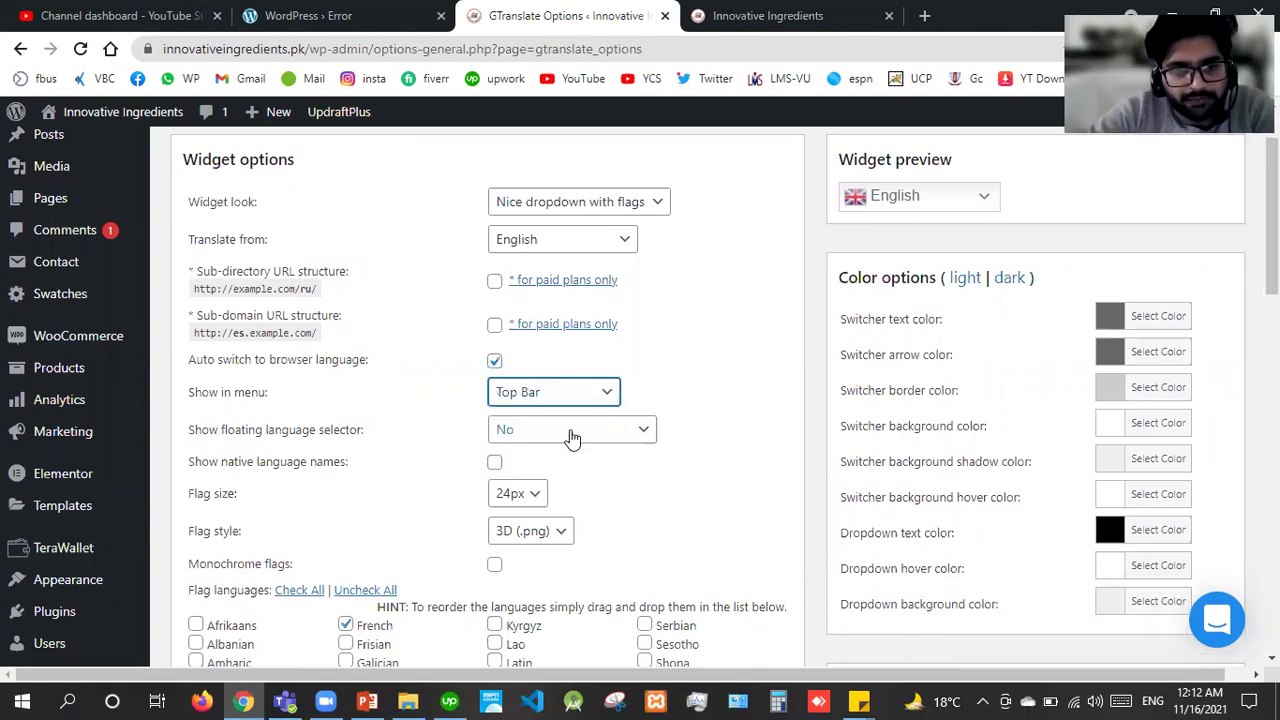
click(548, 432)
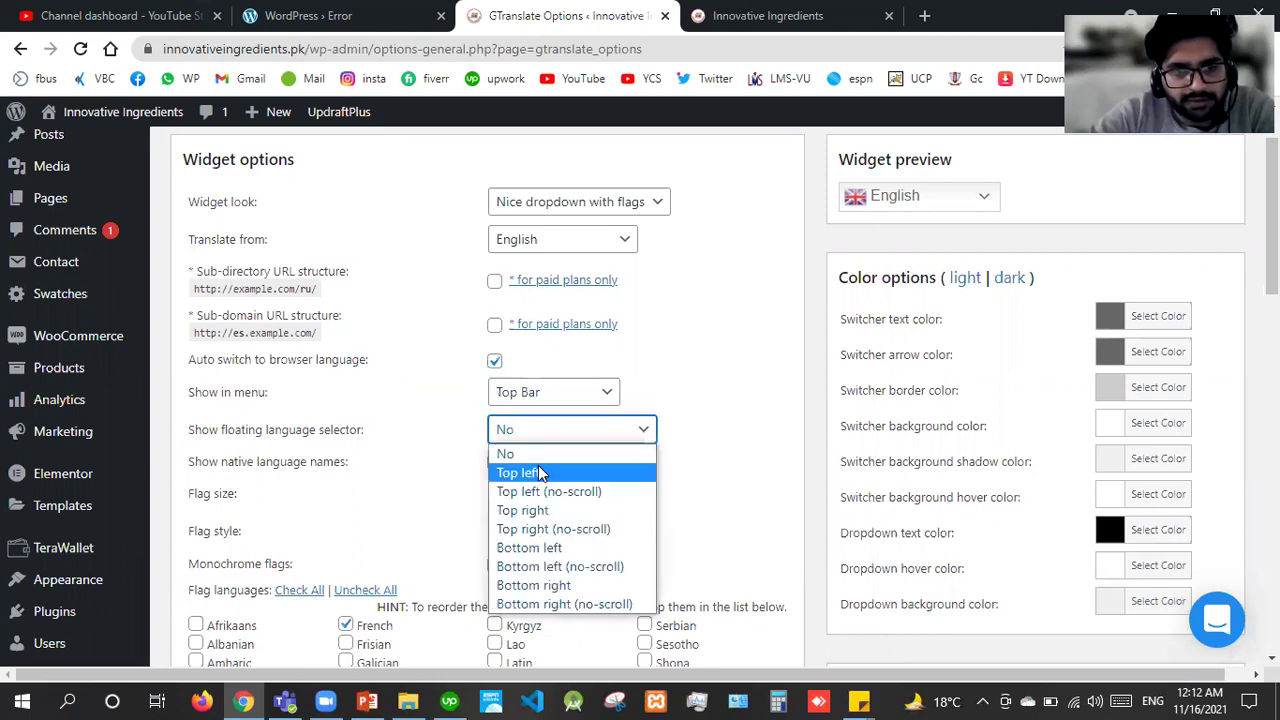
click(538, 470)
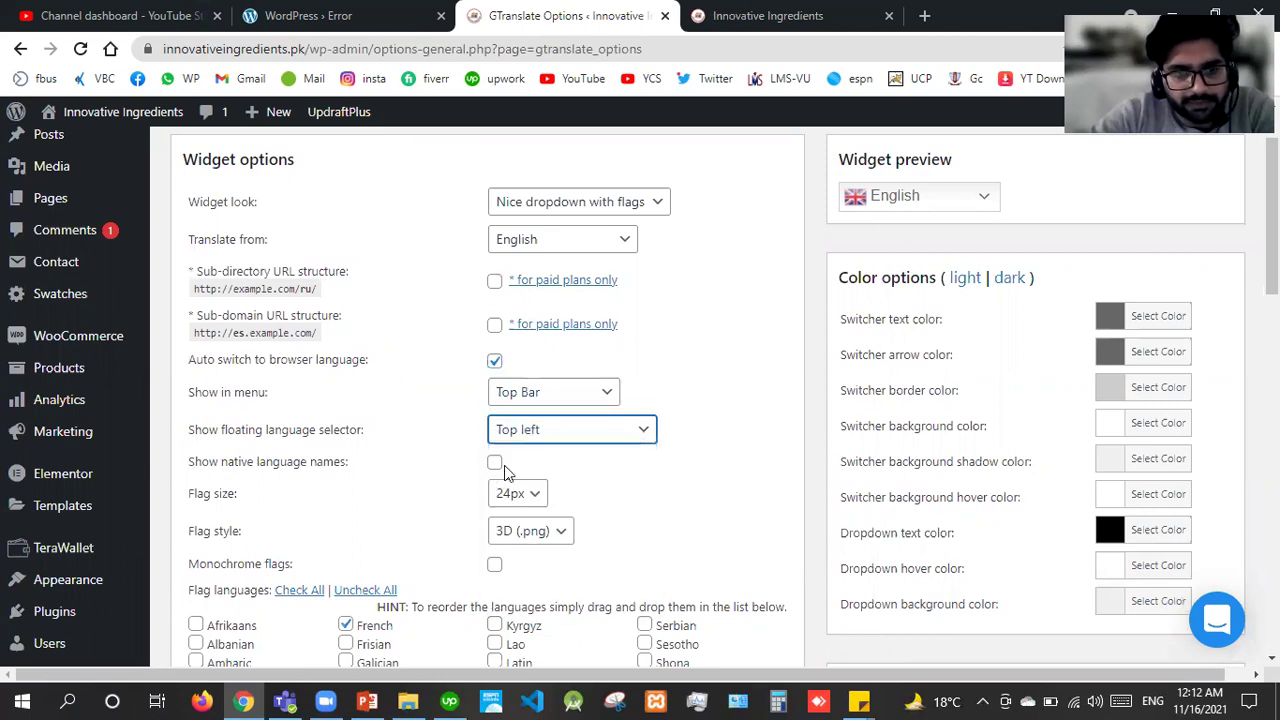
click(502, 472)
click(497, 467)
Save the GTranslate settings and check the result on the store homepage.
scroll(370, 487, down, 4)
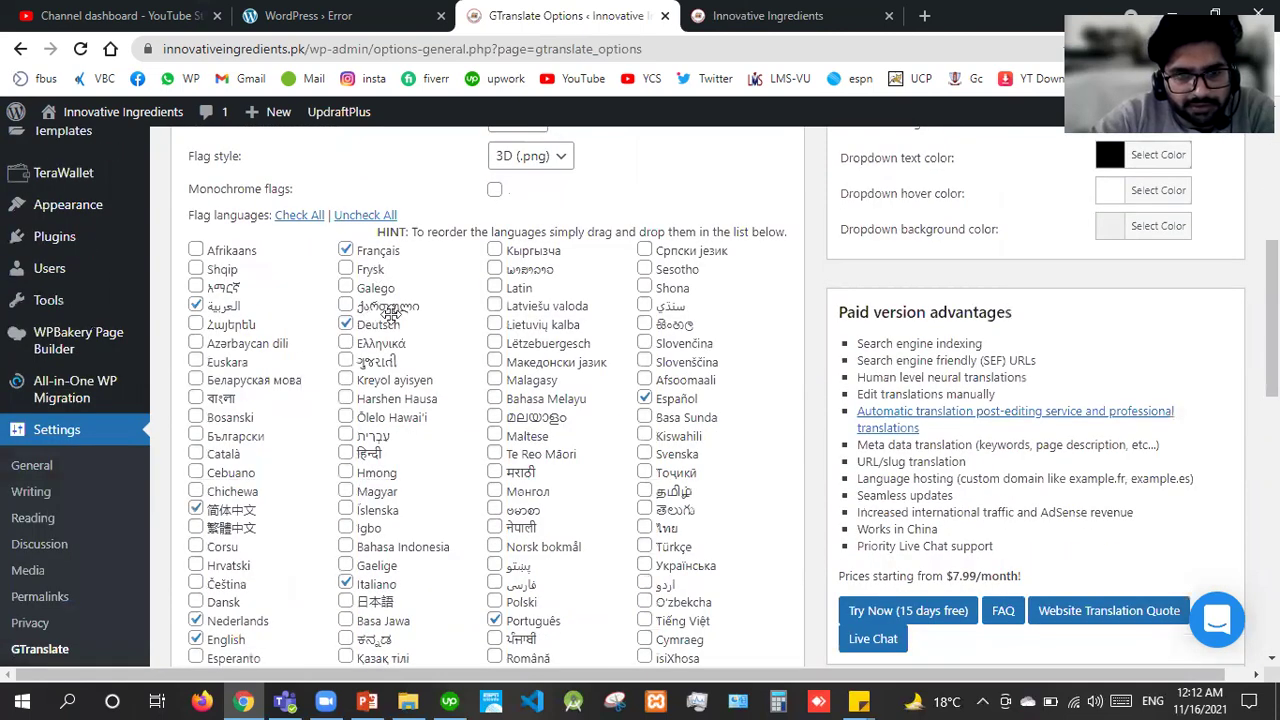
scroll(490, 392, down, 2)
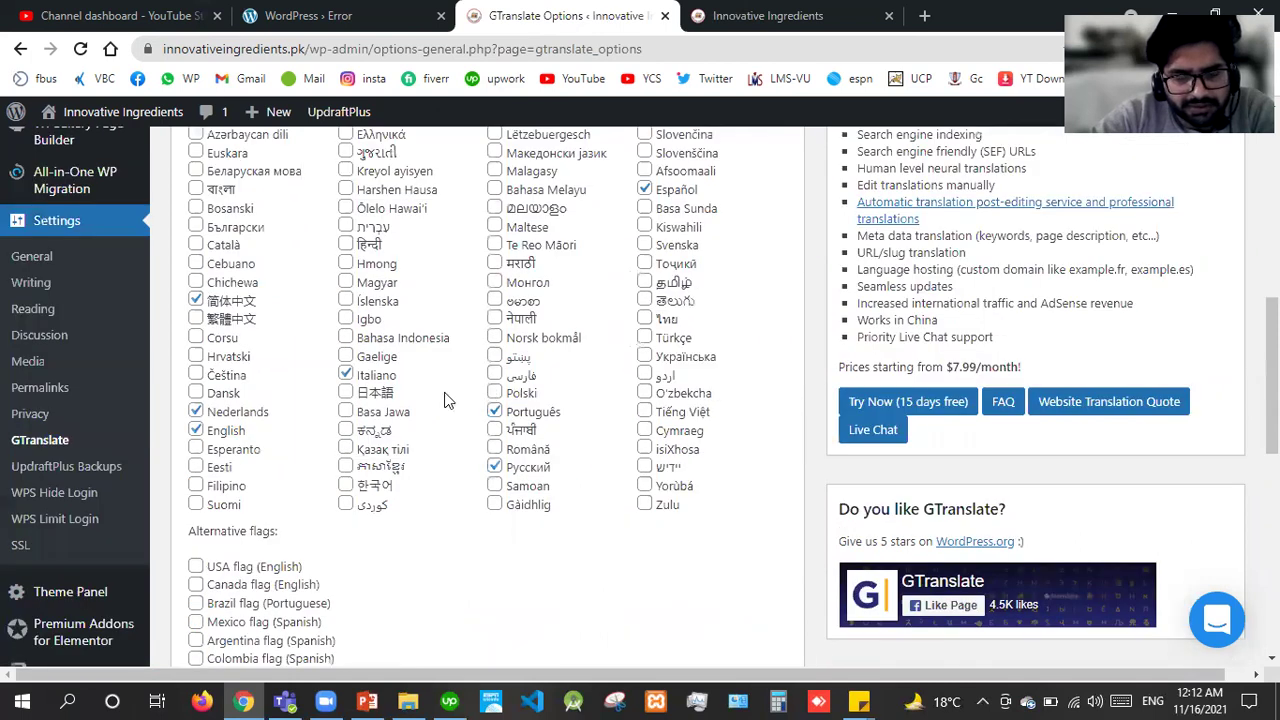
scroll(520, 450, down, 1)
scroll(522, 472, down, 4)
scroll(522, 472, down, 3)
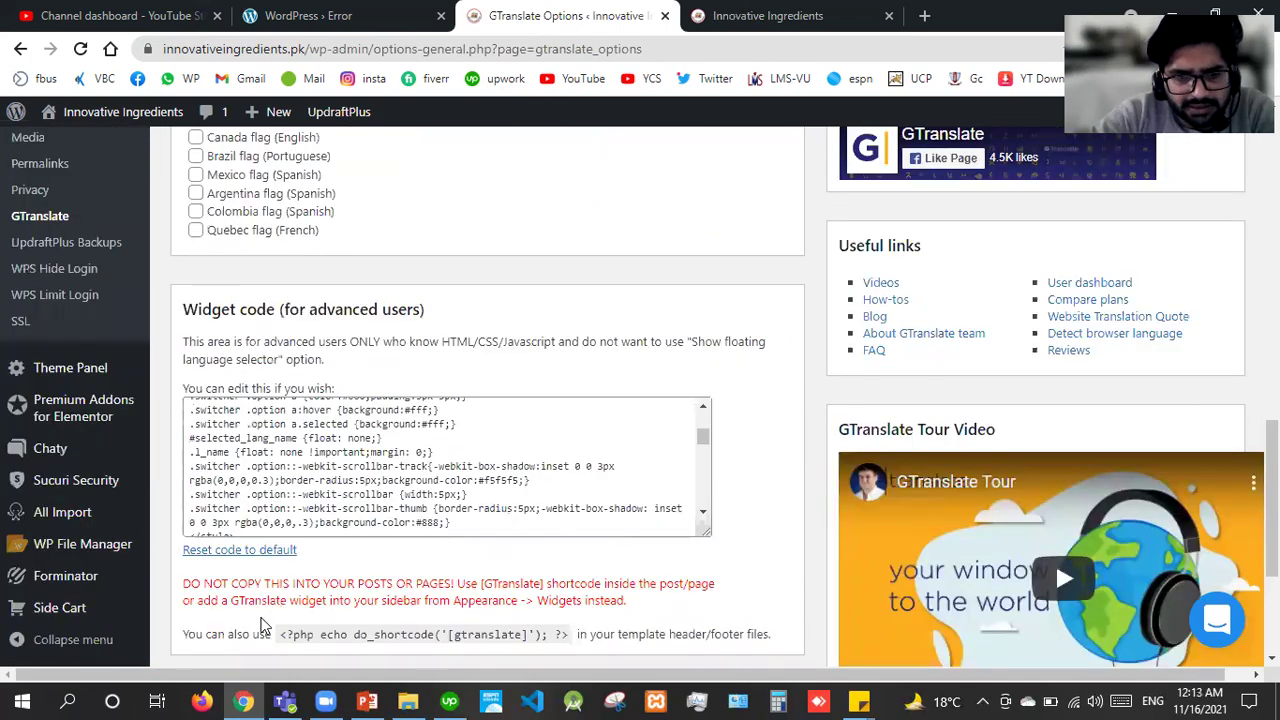
scroll(695, 487, down, 2)
scroll(60, 455, down, 3)
drag(240, 416, 247, 416)
click(286, 416)
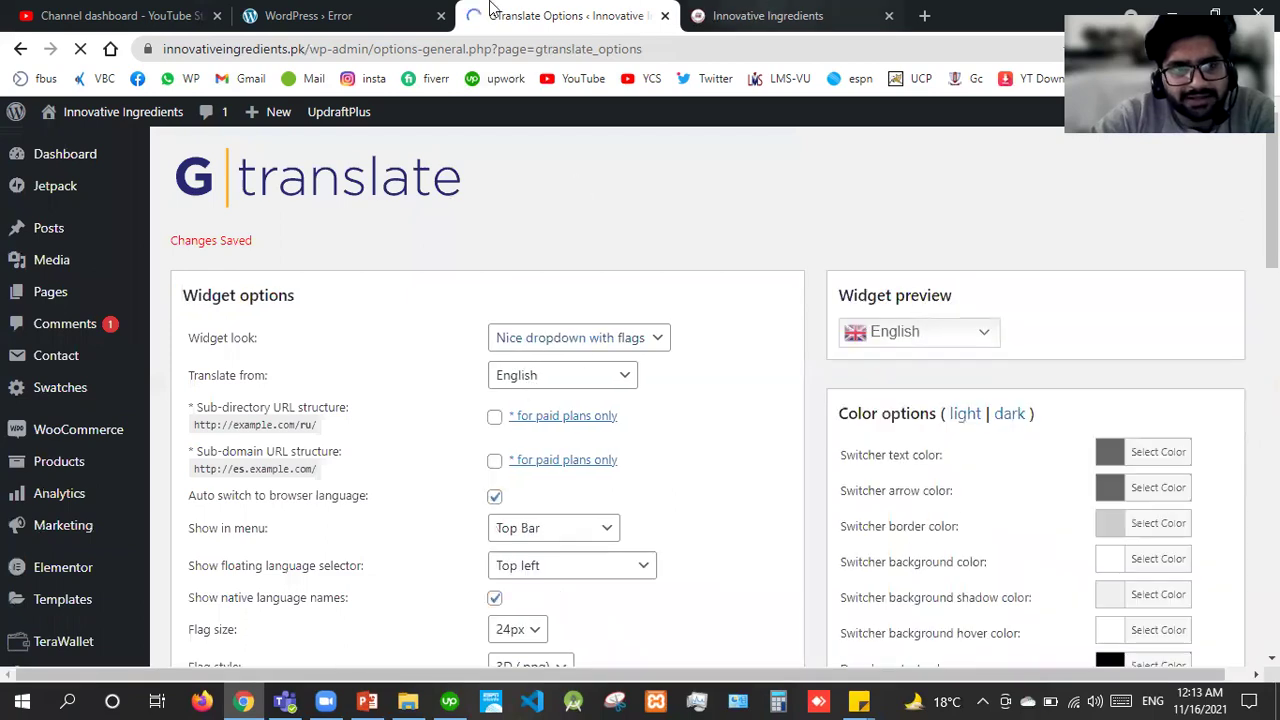
key(ctrl+Tab)
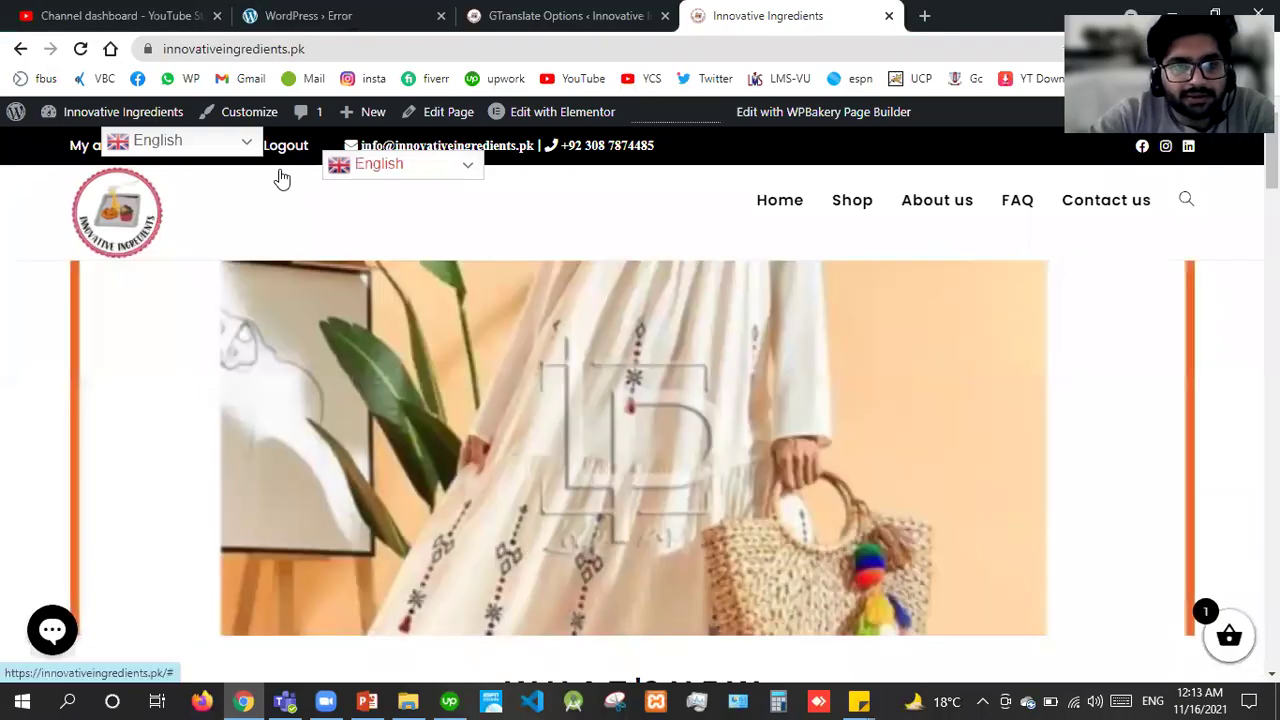
Back in GTranslate settings, stop showing the language switcher in any menu.
click(620, 12)
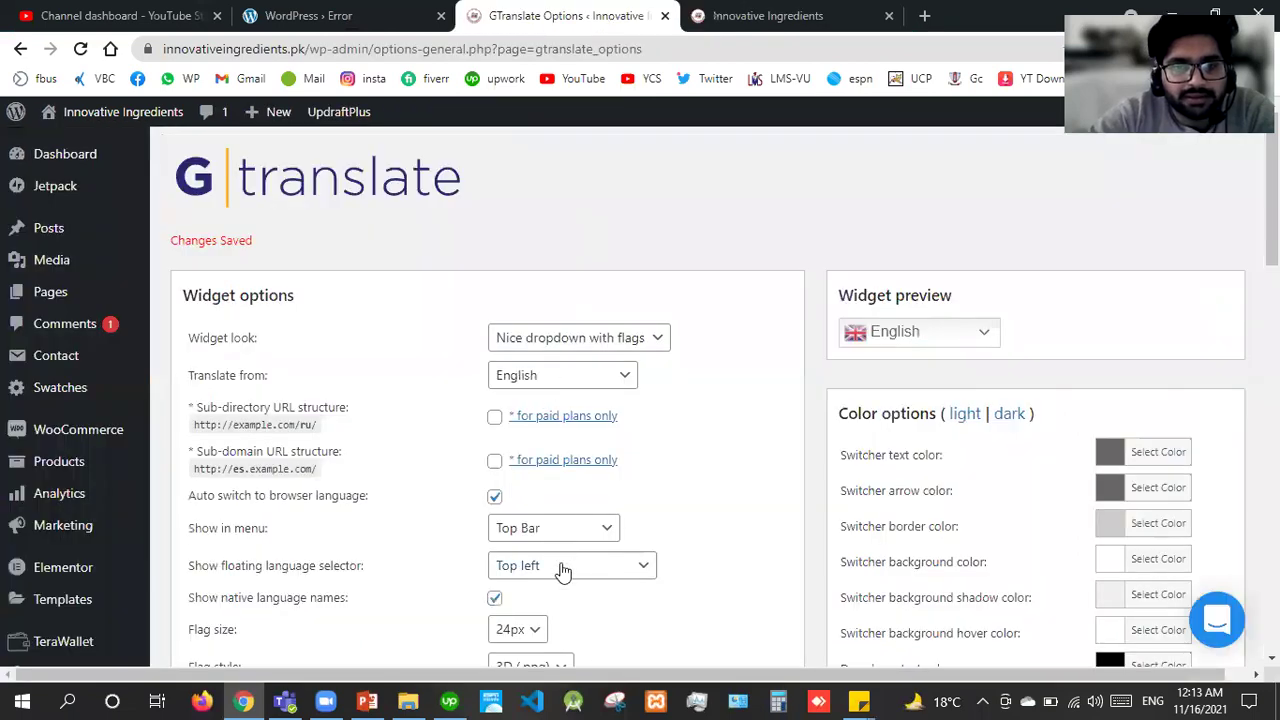
click(553, 528)
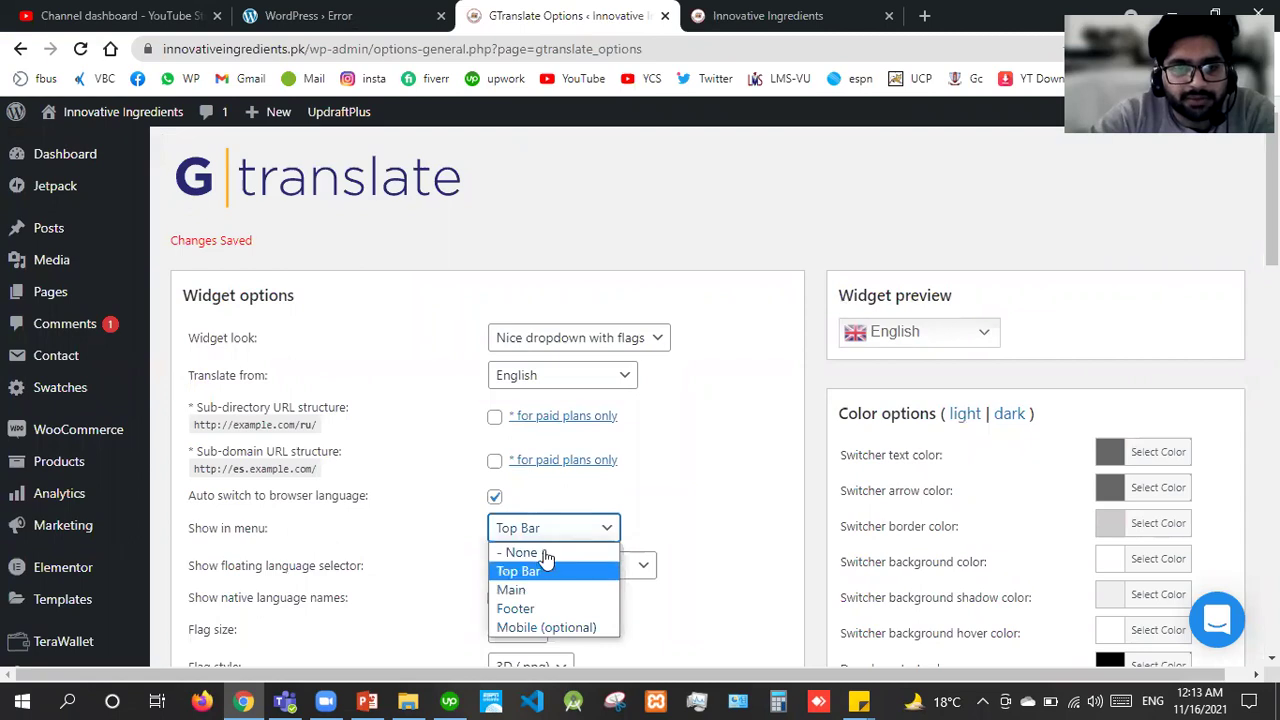
click(544, 553)
drag(364, 566, 268, 566)
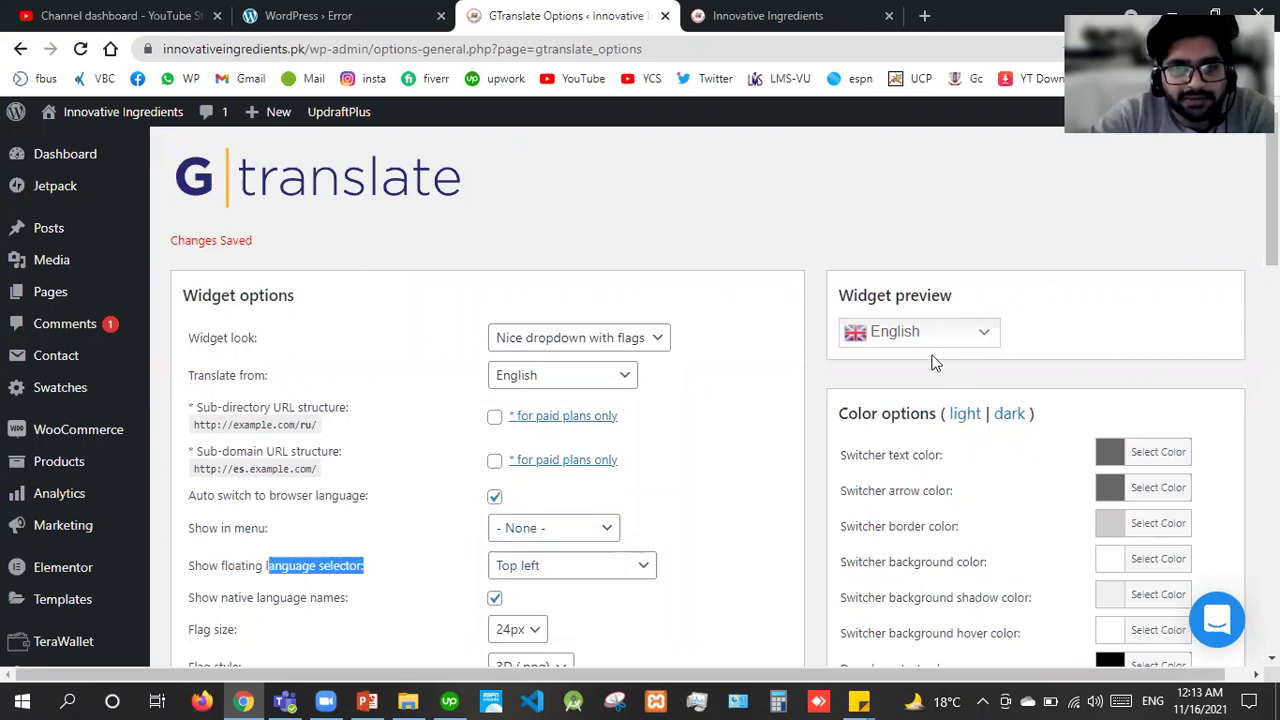
Remove 简体中文, Português and العربية from the flag languages.
click(945, 345)
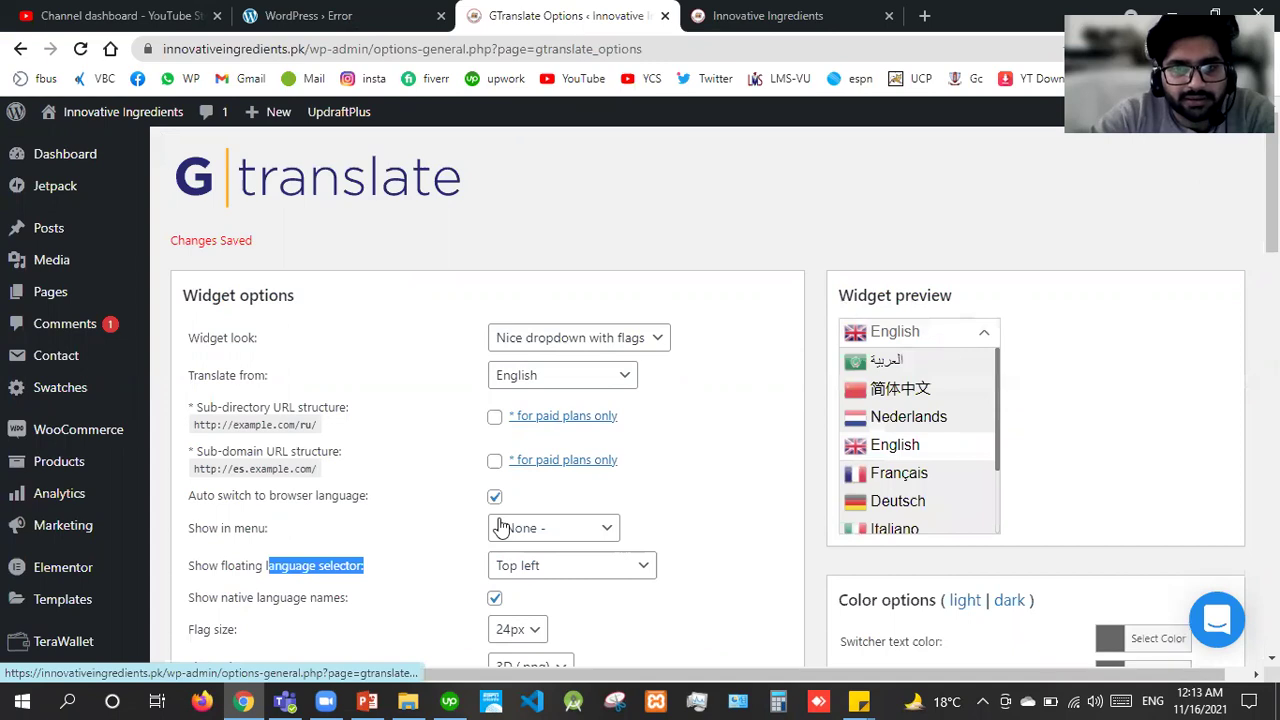
scroll(494, 500, down, 4)
scroll(352, 415, down, 3)
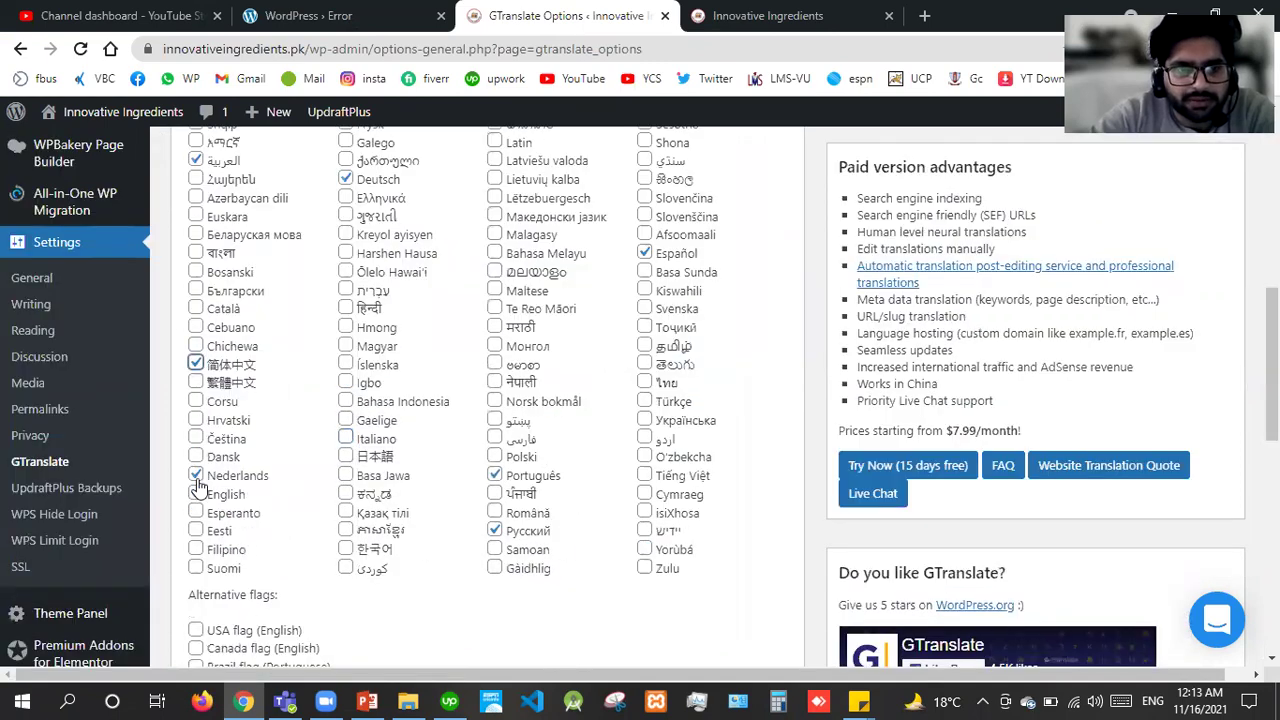
click(195, 364)
click(490, 474)
scroll(482, 470, up, 2)
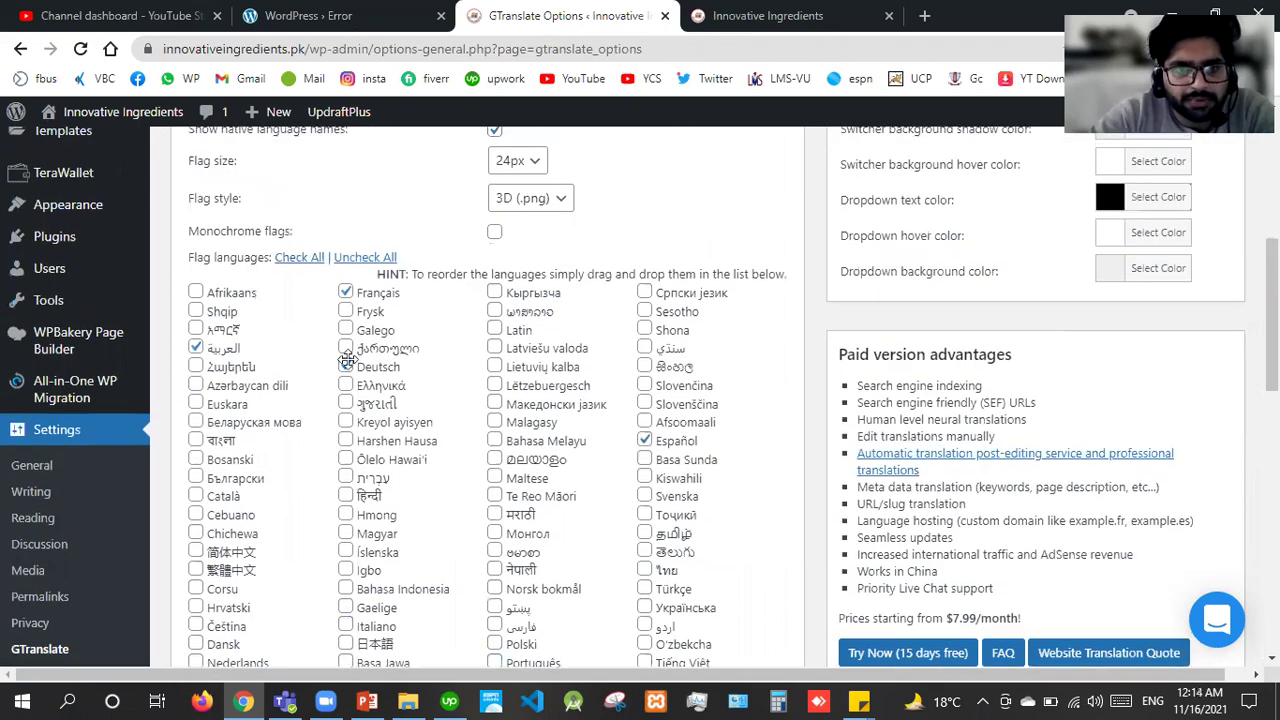
click(209, 346)
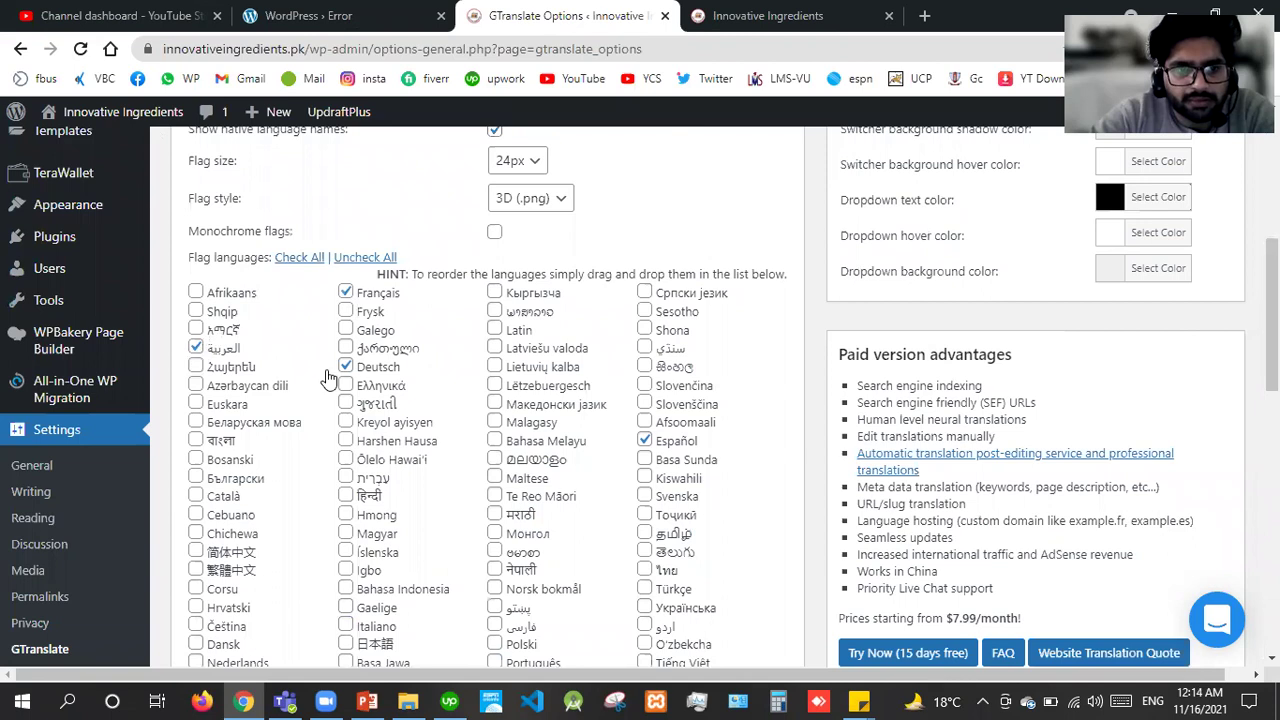
Save the updated language settings and reload the storefront to check the switcher.
scroll(400, 390, down, 2)
scroll(594, 540, down, 4)
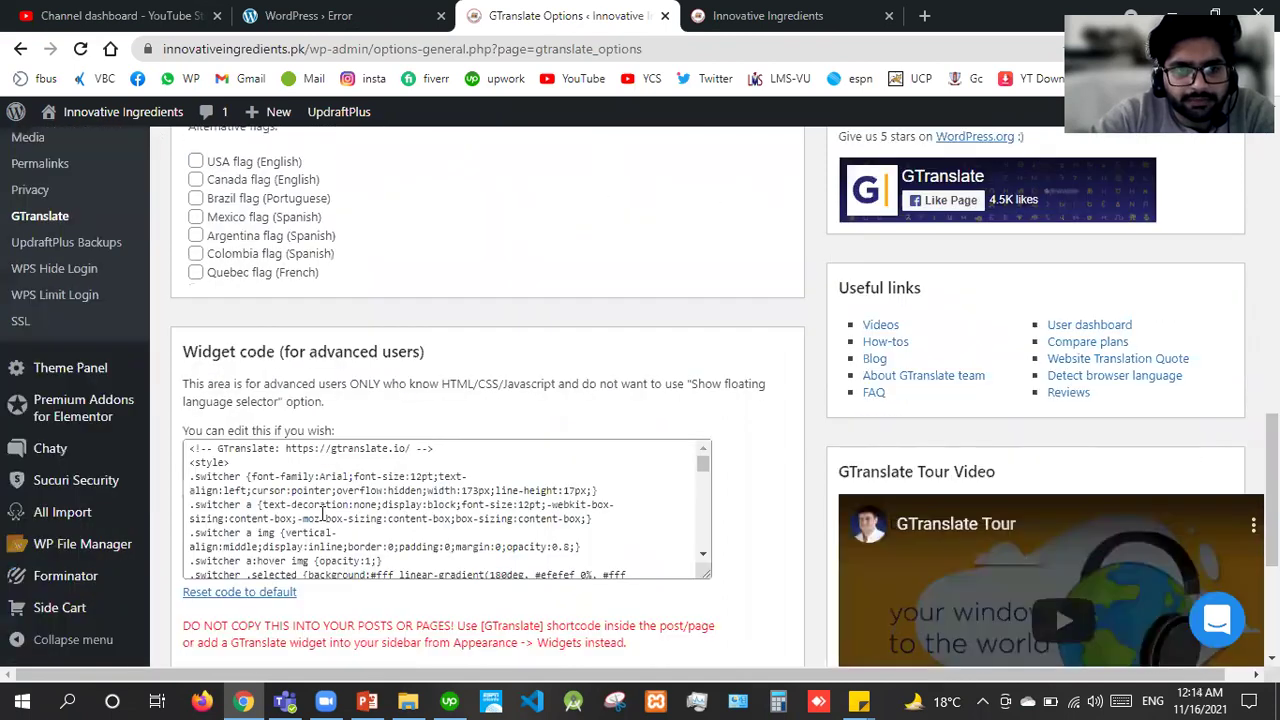
scroll(594, 510, down, 2)
scroll(293, 456, down, 3)
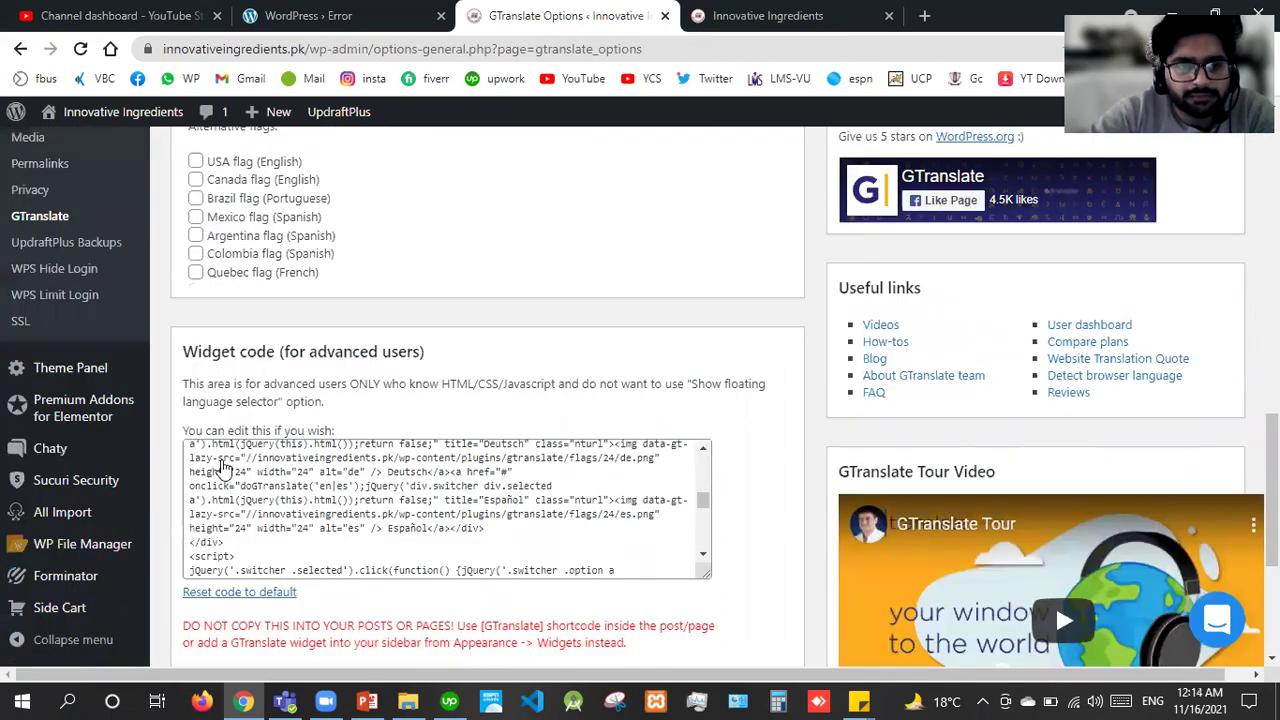
scroll(305, 418, down, 3)
click(217, 466)
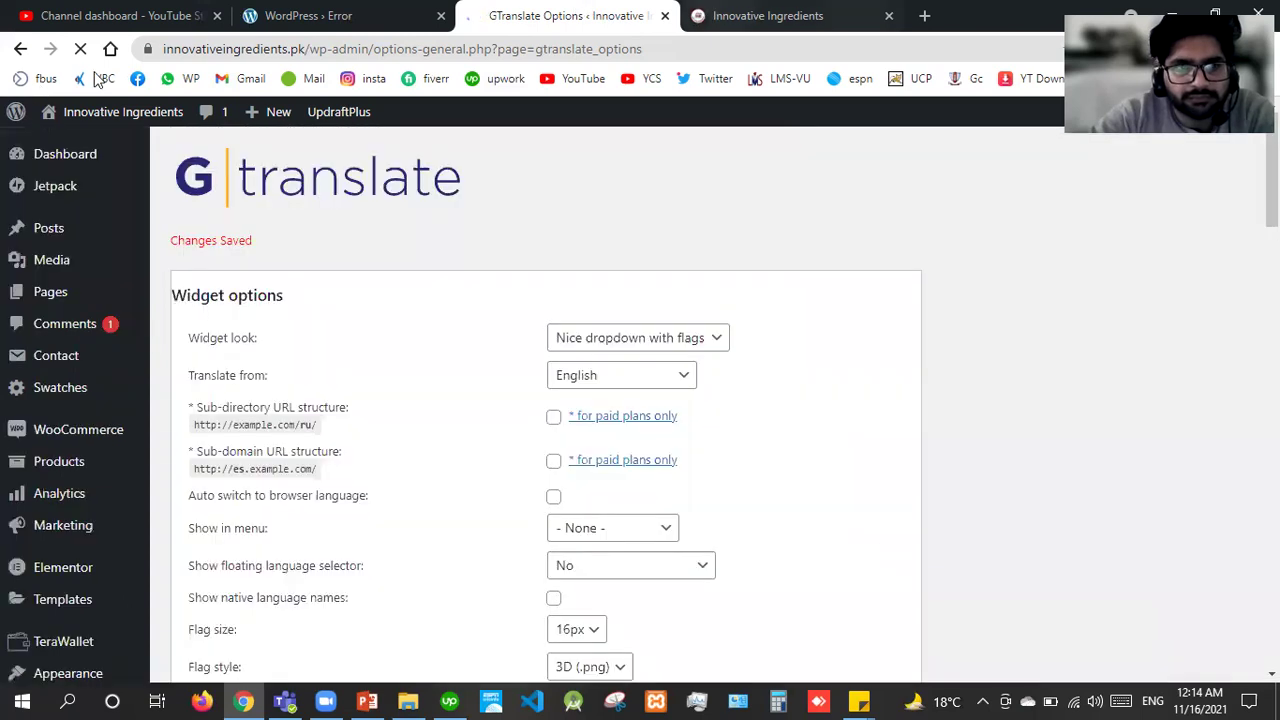
click(768, 15)
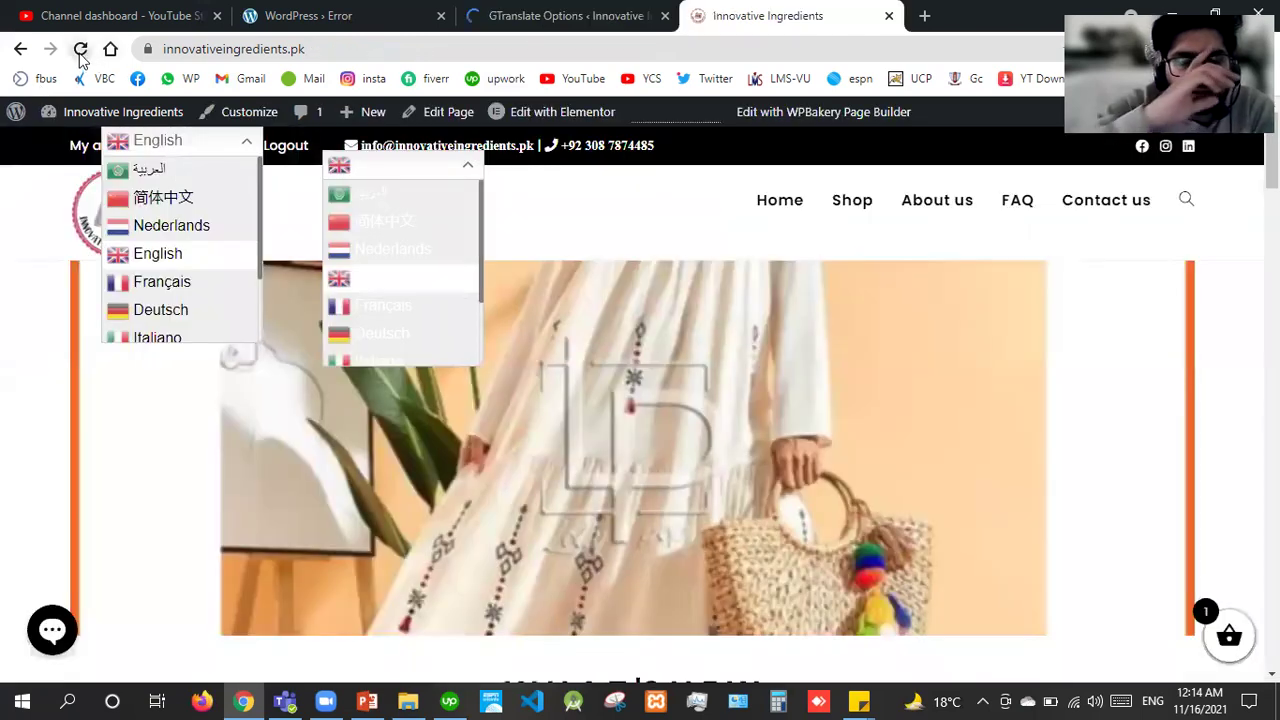
click(80, 50)
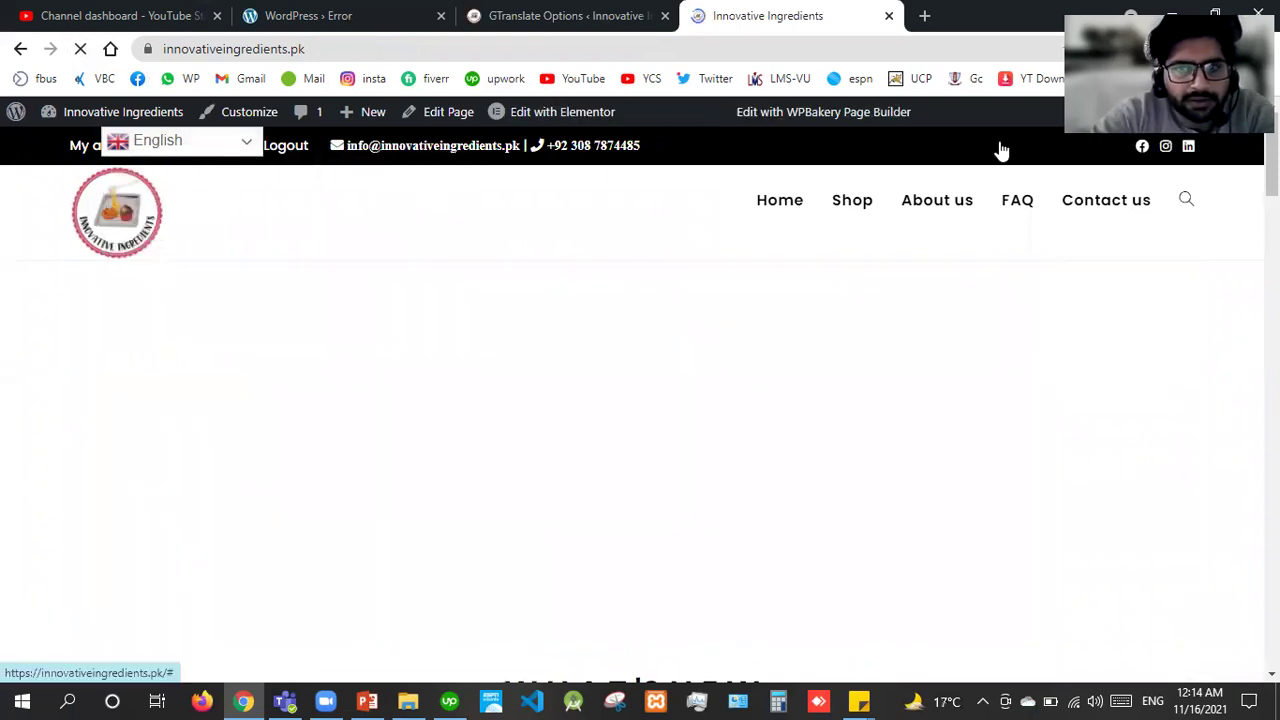
Set the floating language selector to Top right (no-scroll).
key(ctrl+shift+Tab)
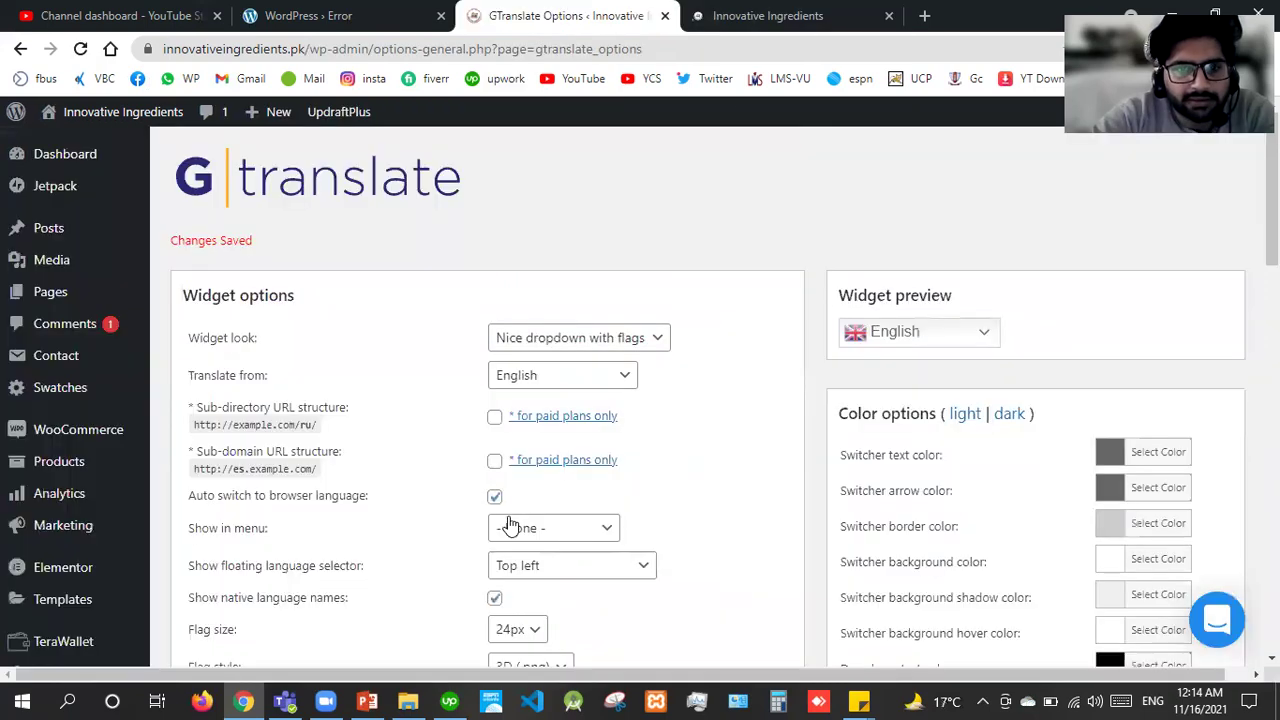
scroll(538, 300, down, 3)
click(560, 284)
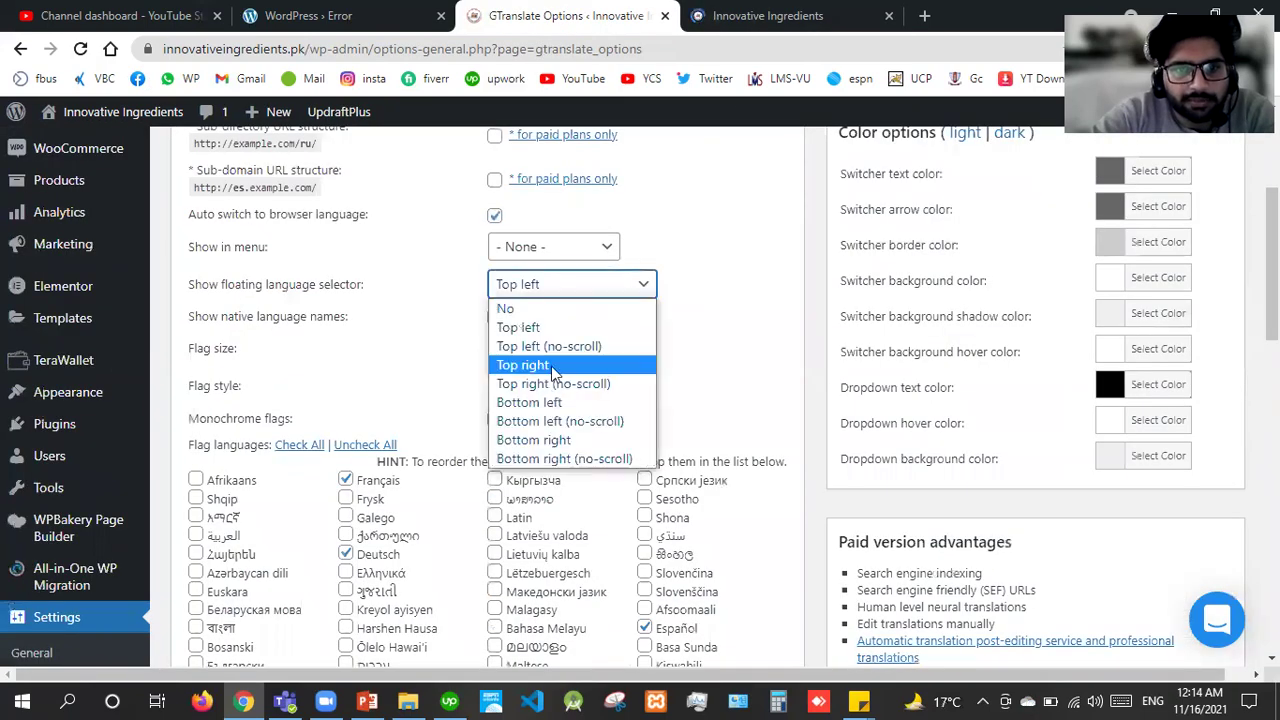
key(Escape)
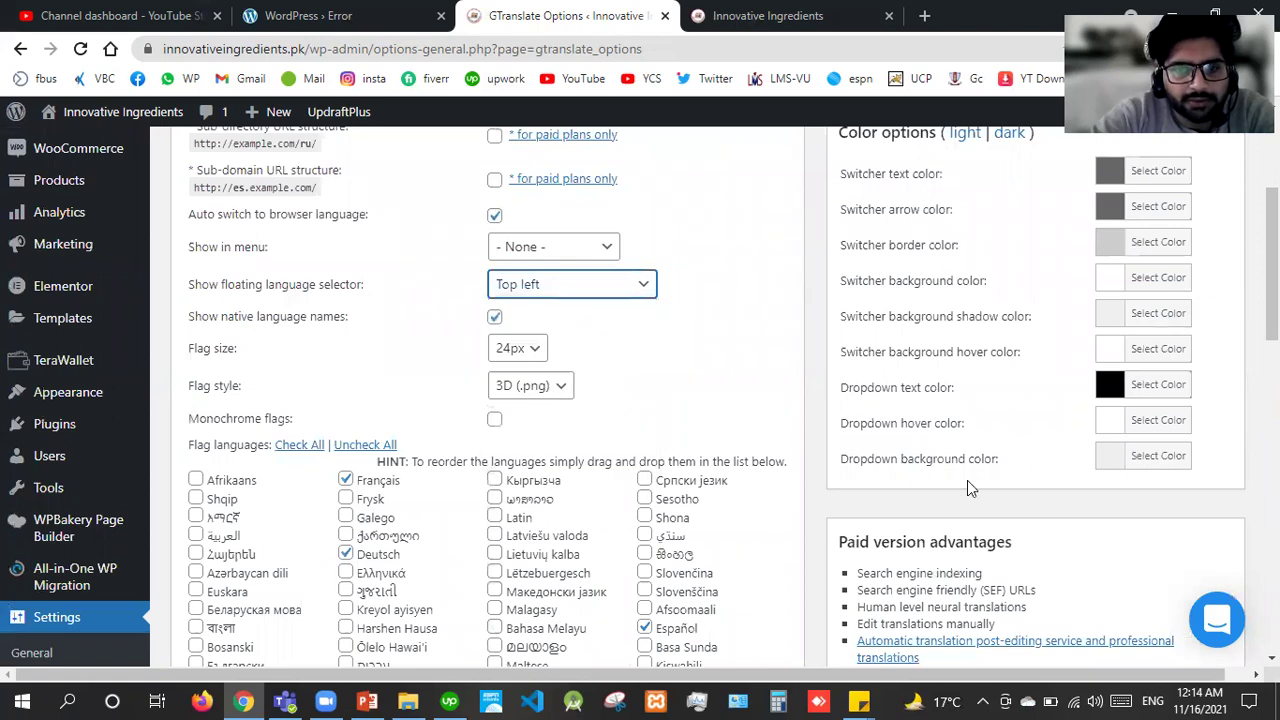
key(Down)
key(Down)
key(Down)
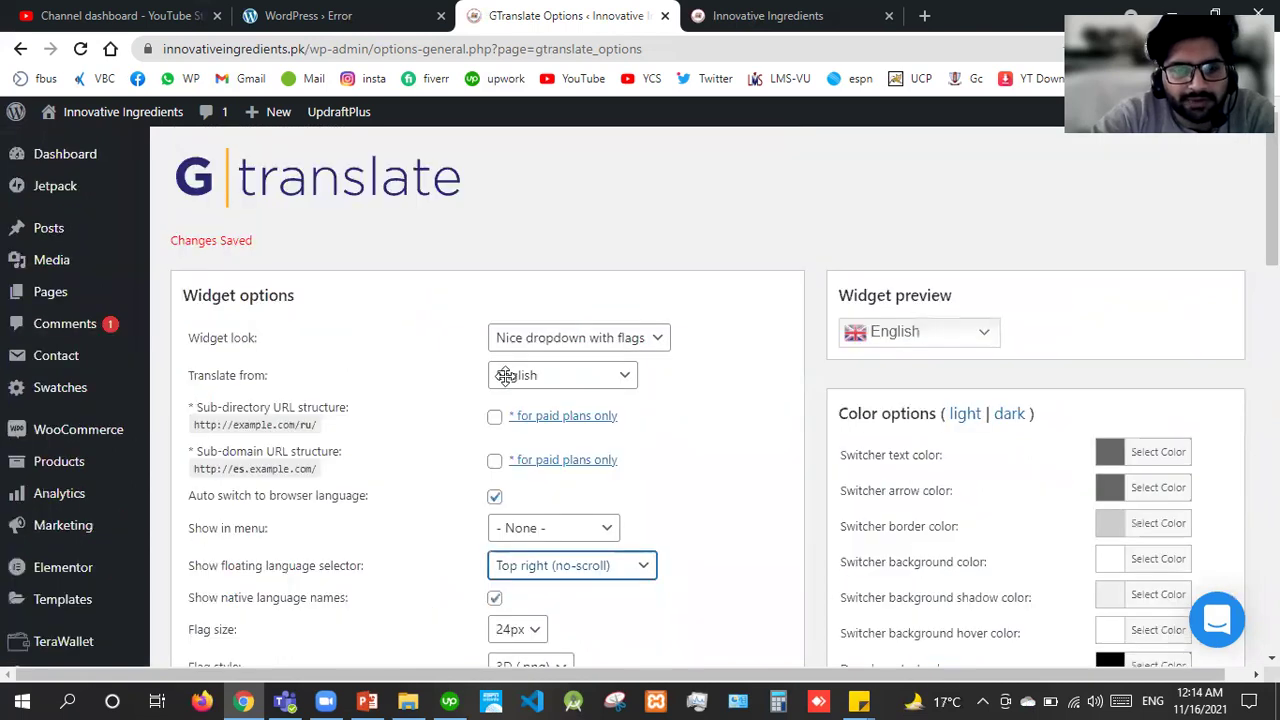
Save the GTranslate settings and reload the storefront to see the new position.
scroll(313, 465, down, 7)
scroll(313, 465, down, 8)
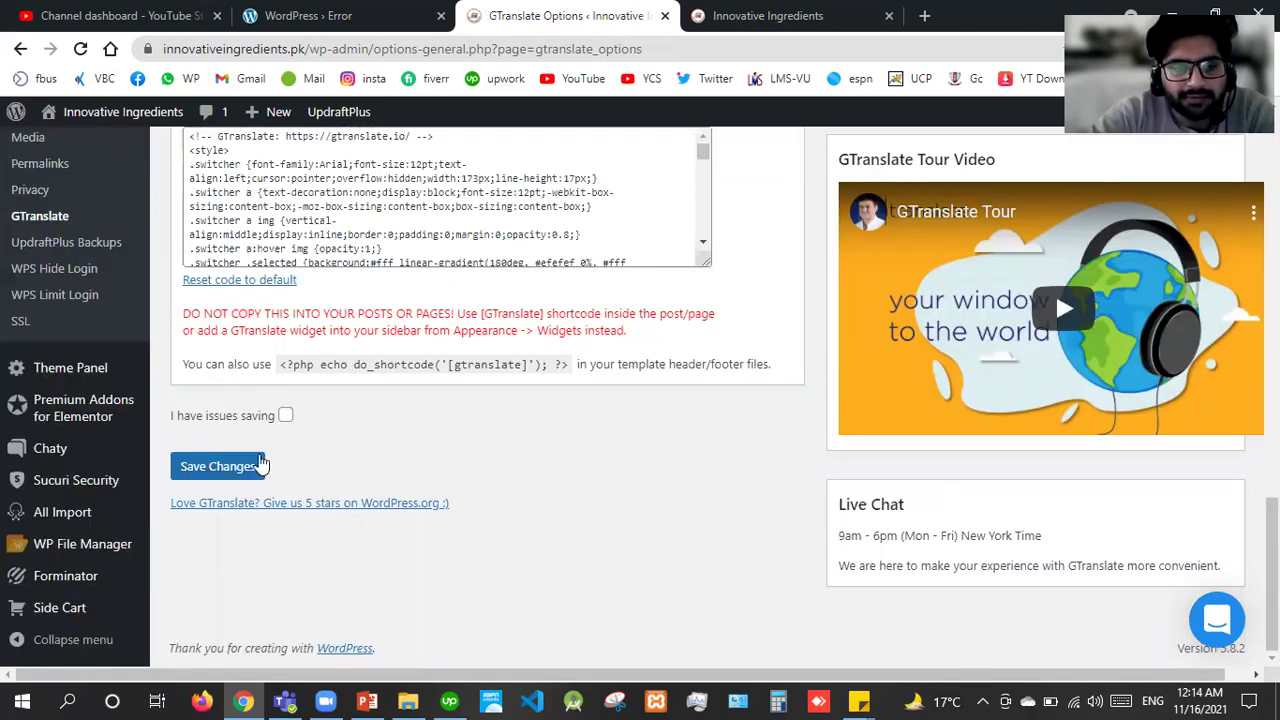
key(Return)
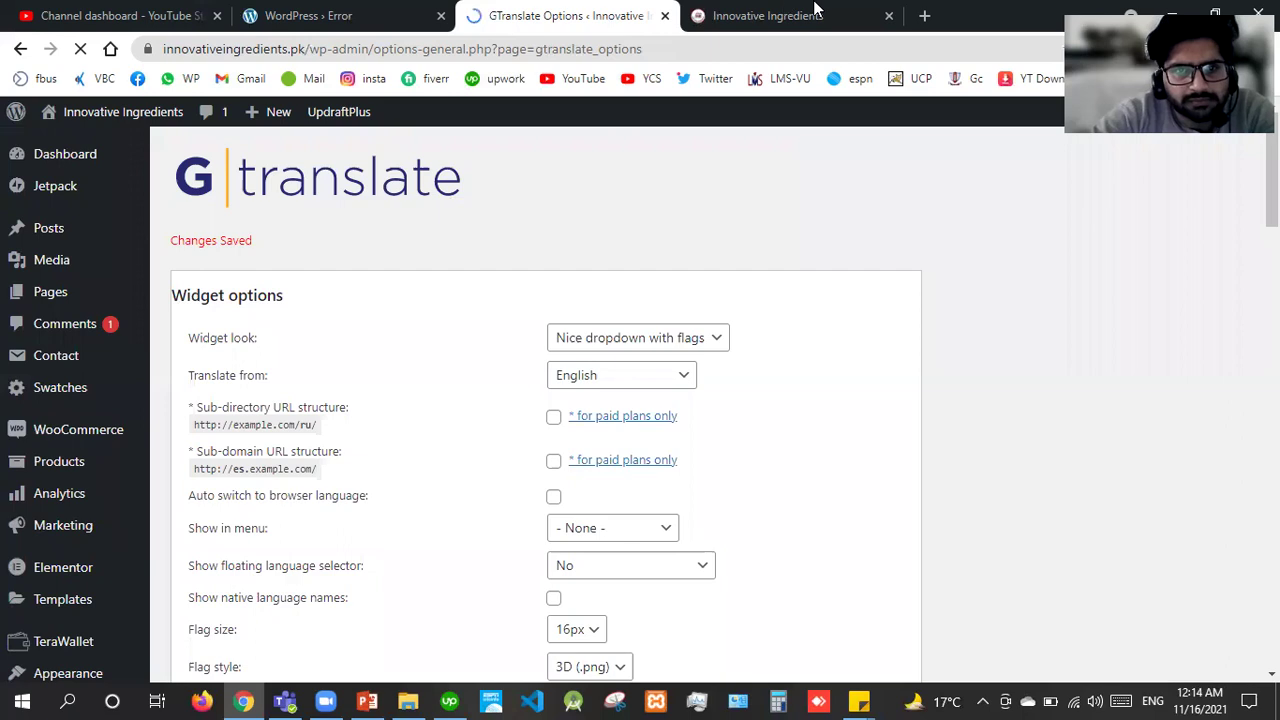
click(785, 14)
click(79, 50)
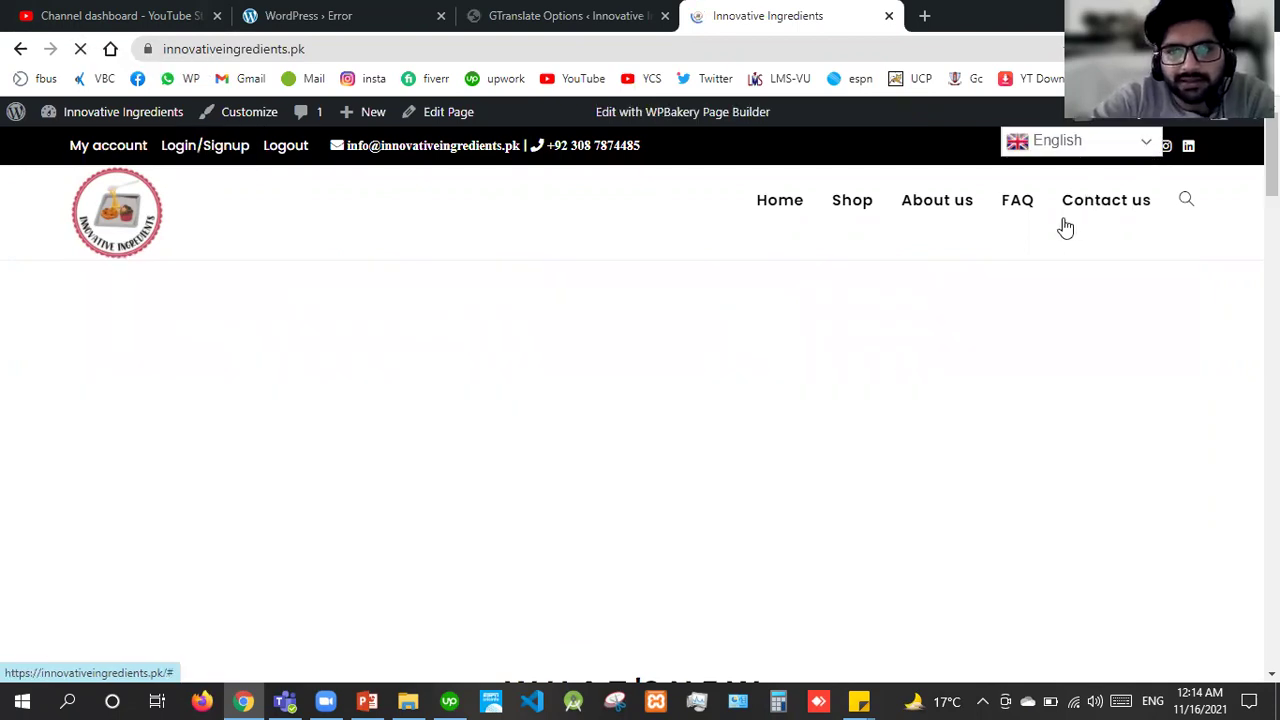
Translate the storefront into Español and scroll through the translated page.
click(1060, 140)
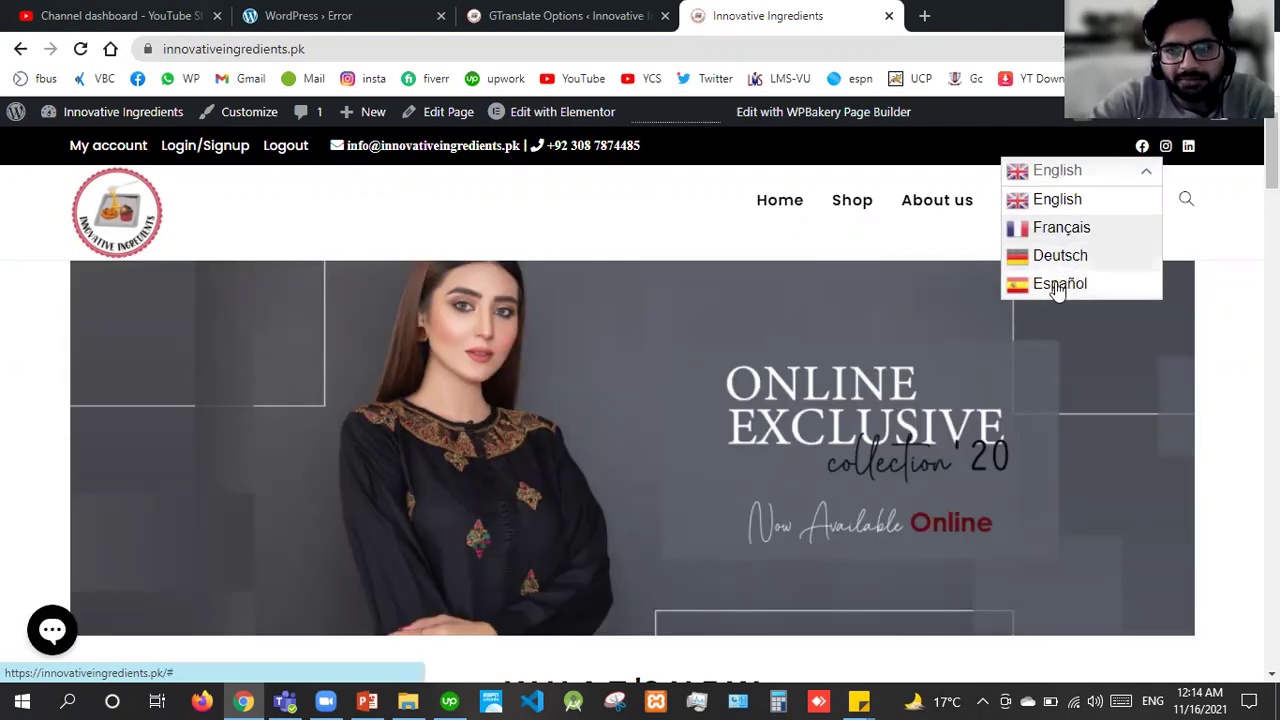
click(1058, 284)
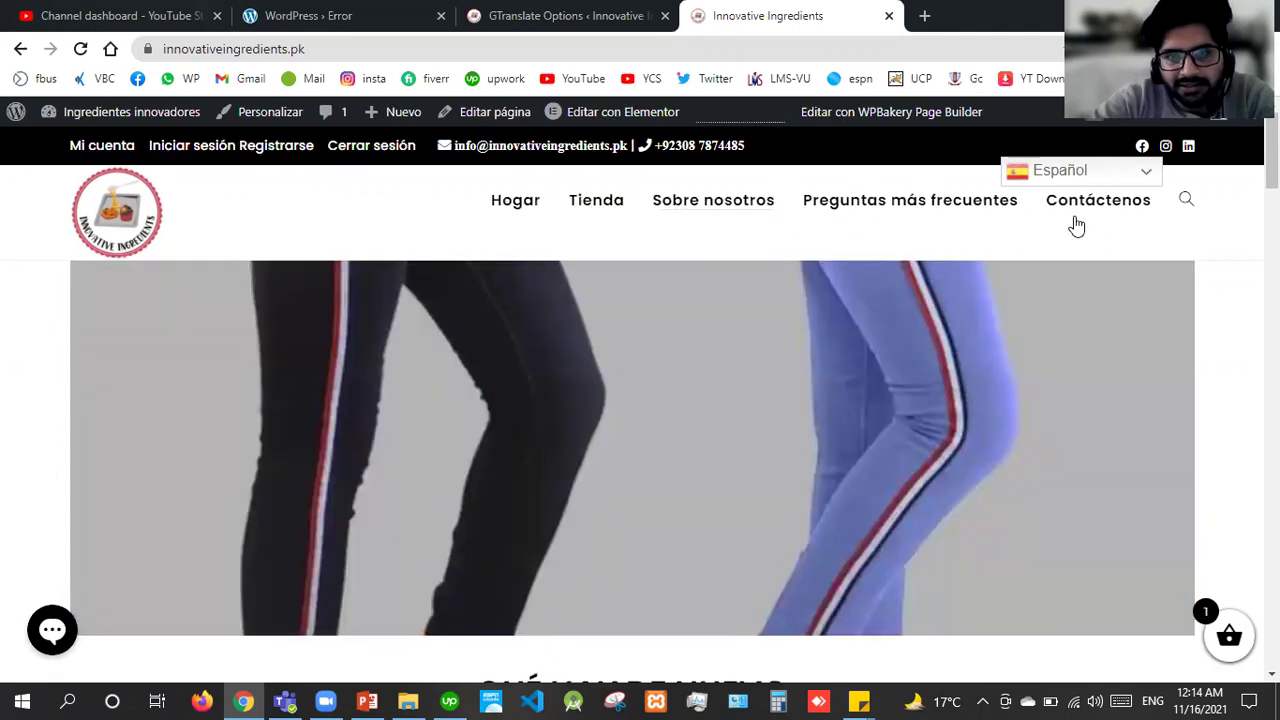
scroll(700, 343, down, 5)
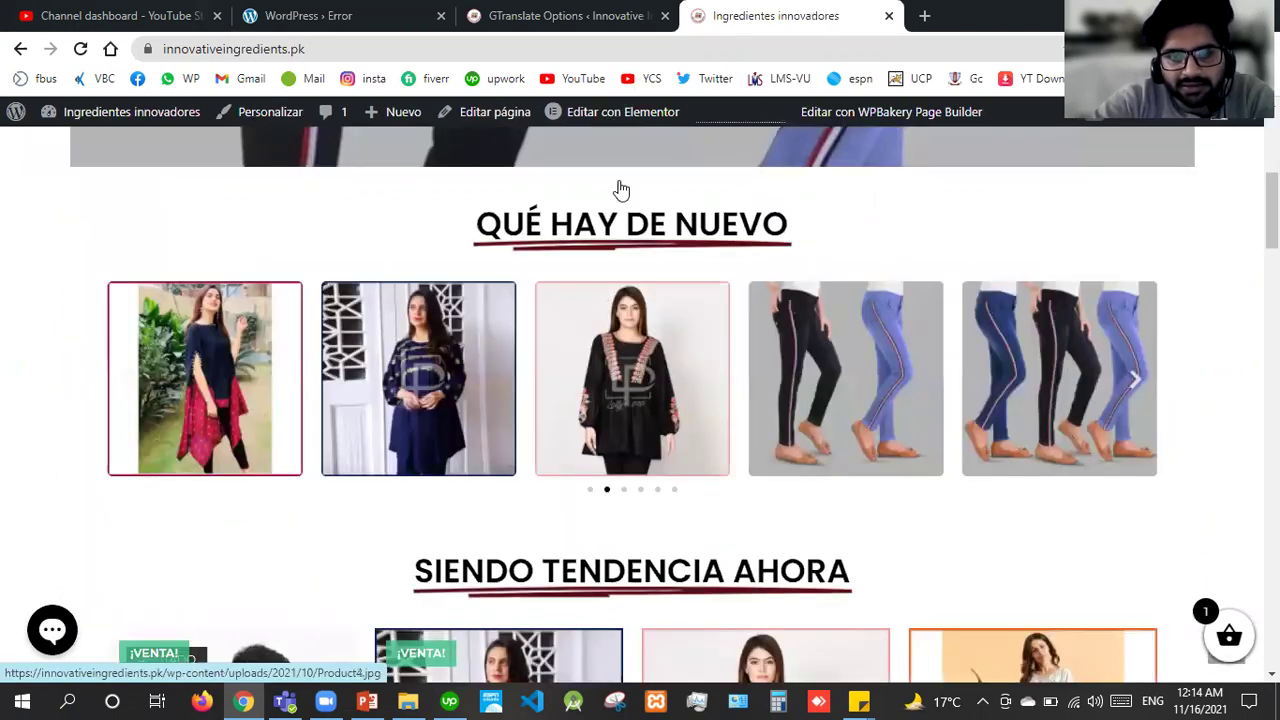
scroll(600, 415, down, 5)
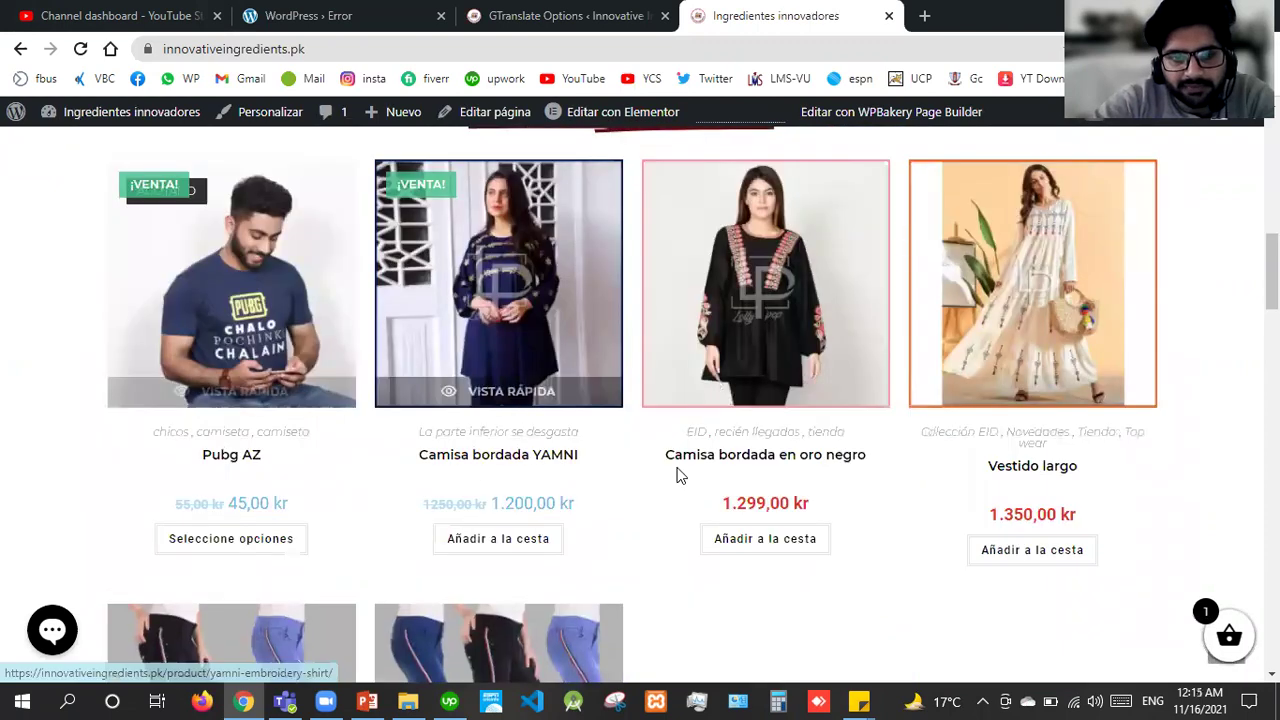
scroll(643, 466, down, 5)
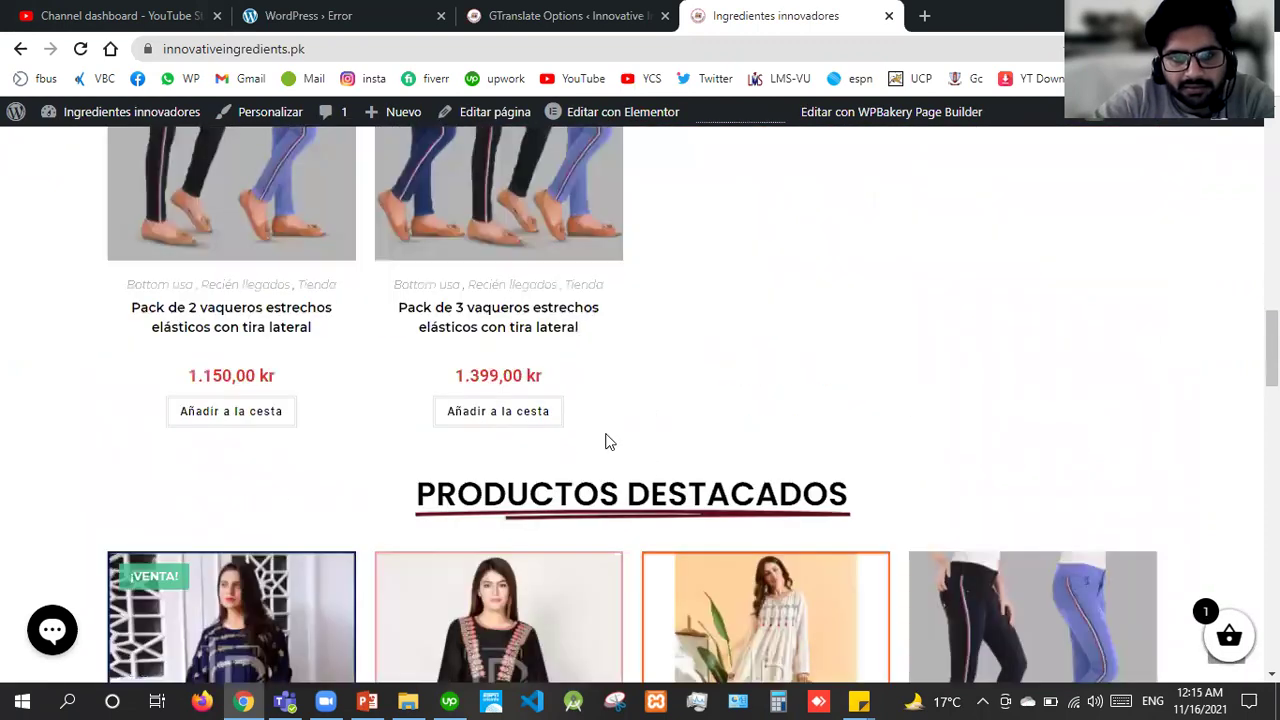
scroll(608, 437, down, 3)
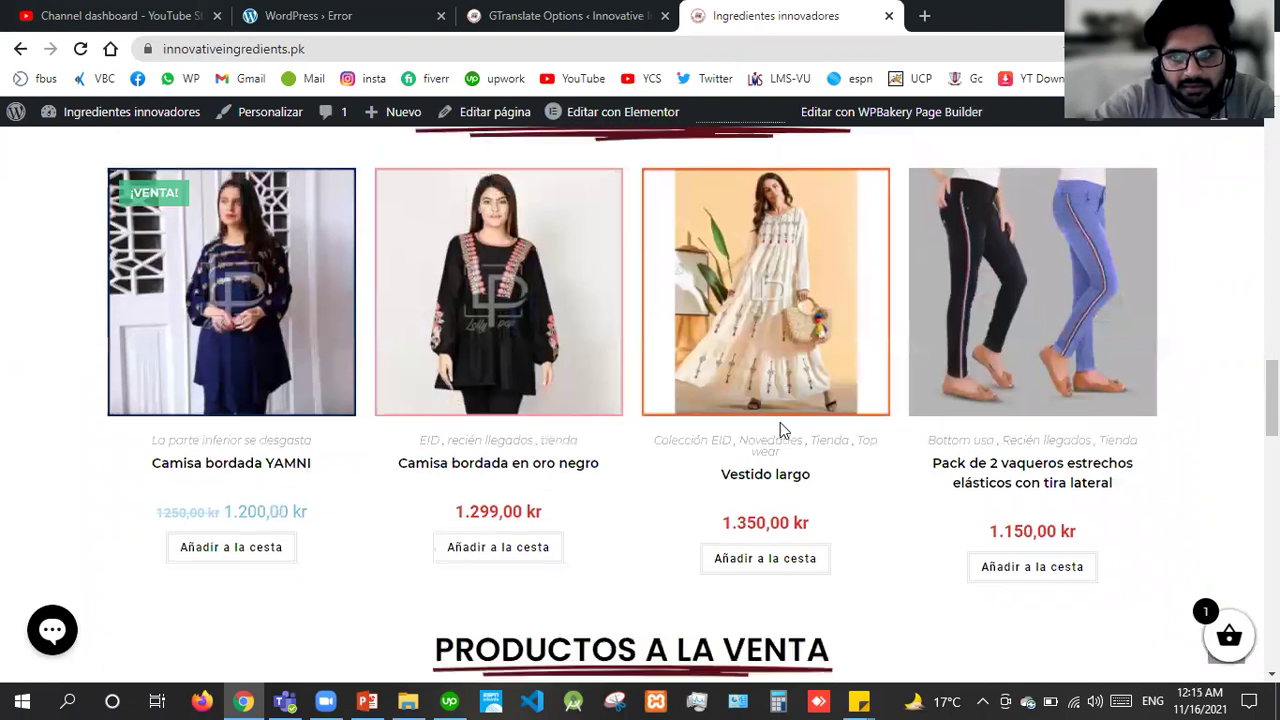
scroll(780, 422, up, 8)
scroll(1086, 165, up, 5)
Switch the storefront to Français and scroll through the translated menus and products.
click(1083, 172)
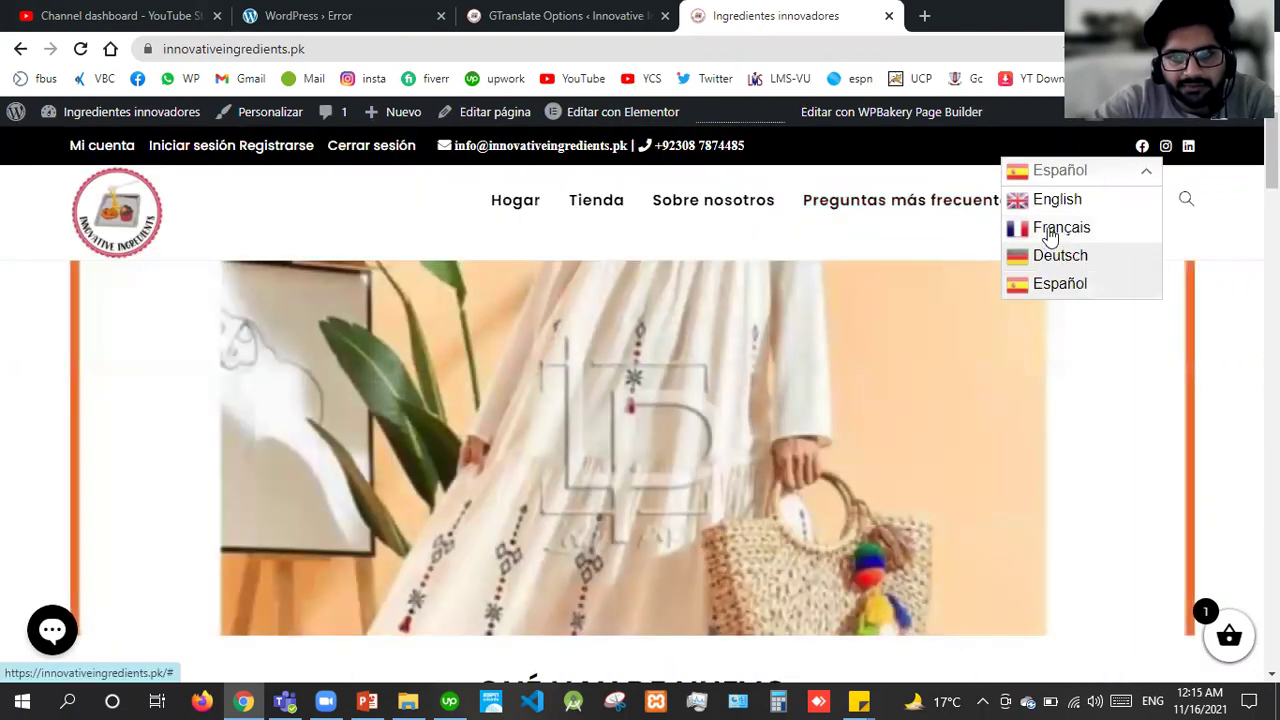
click(1050, 232)
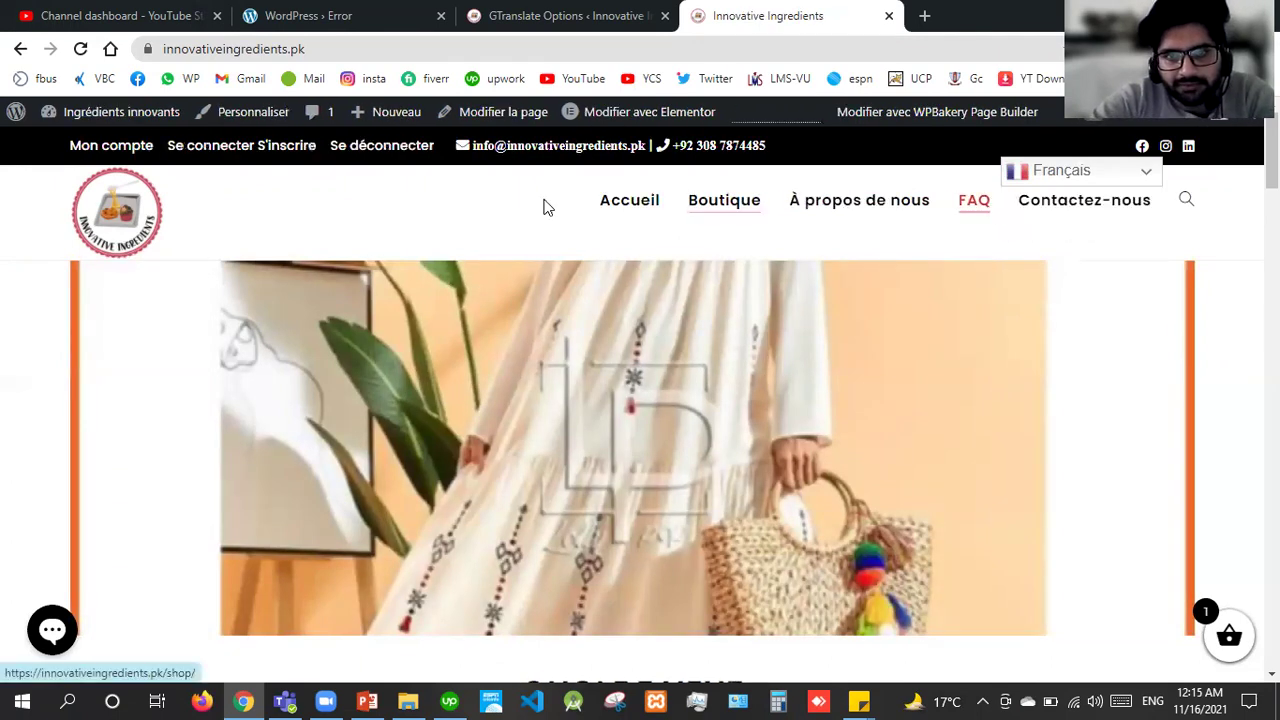
scroll(282, 226, down, 5)
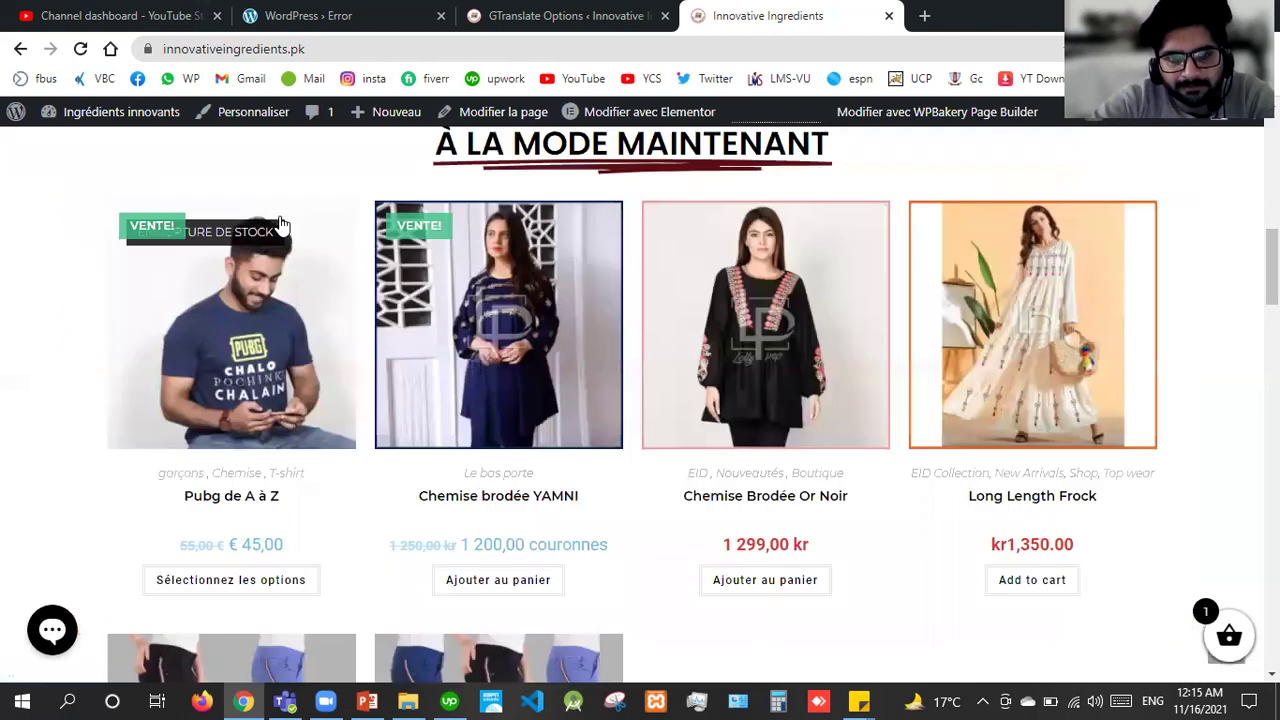
scroll(282, 226, down, 5)
scroll(281, 220, down, 5)
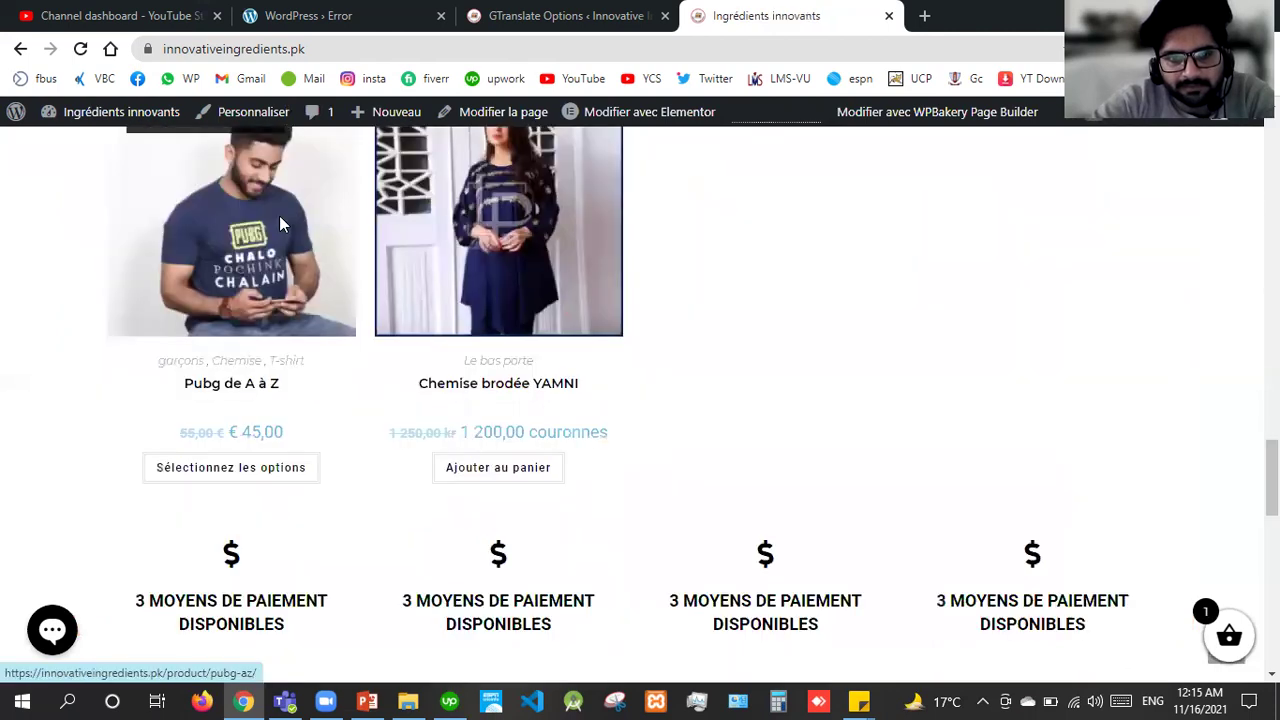
scroll(280, 218, down, 5)
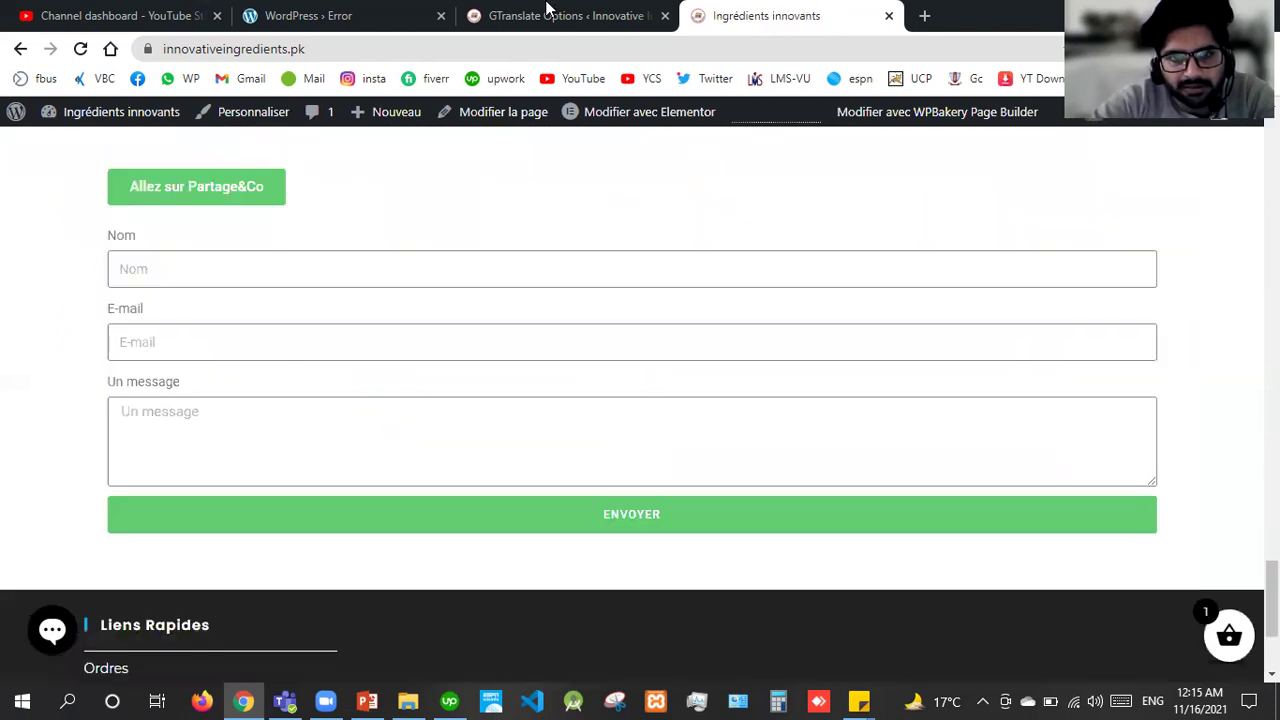
scroll(548, 104, up, 5)
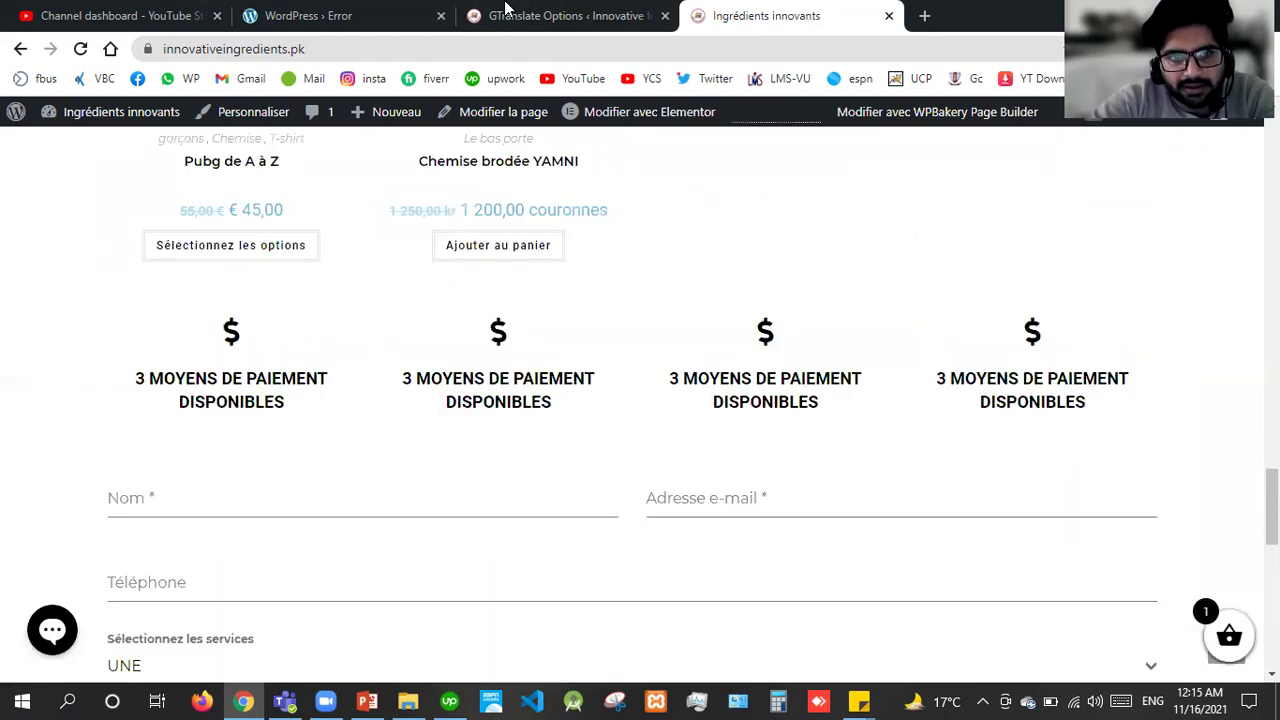
Return to GTranslate options and review the flag languages Français, Deutsch, Español and English.
key(ctrl+Page_Up)
scroll(62, 478, down, 4)
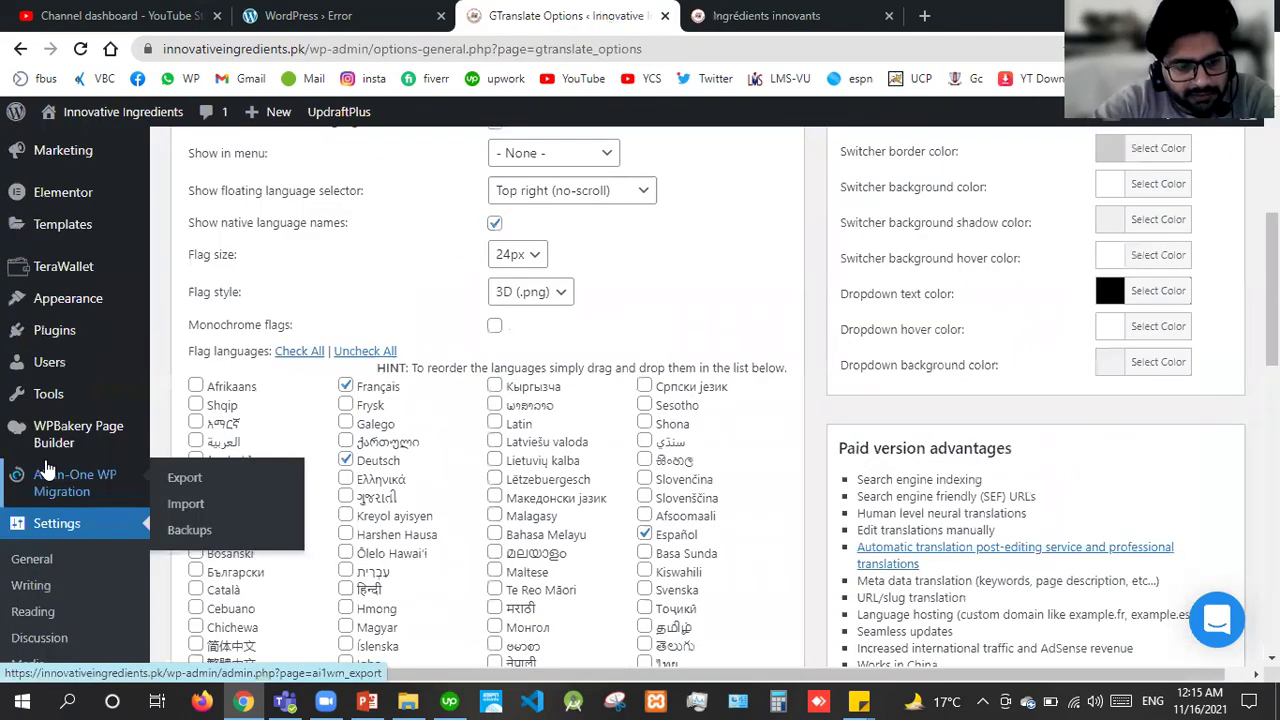
scroll(45, 459, down, 5)
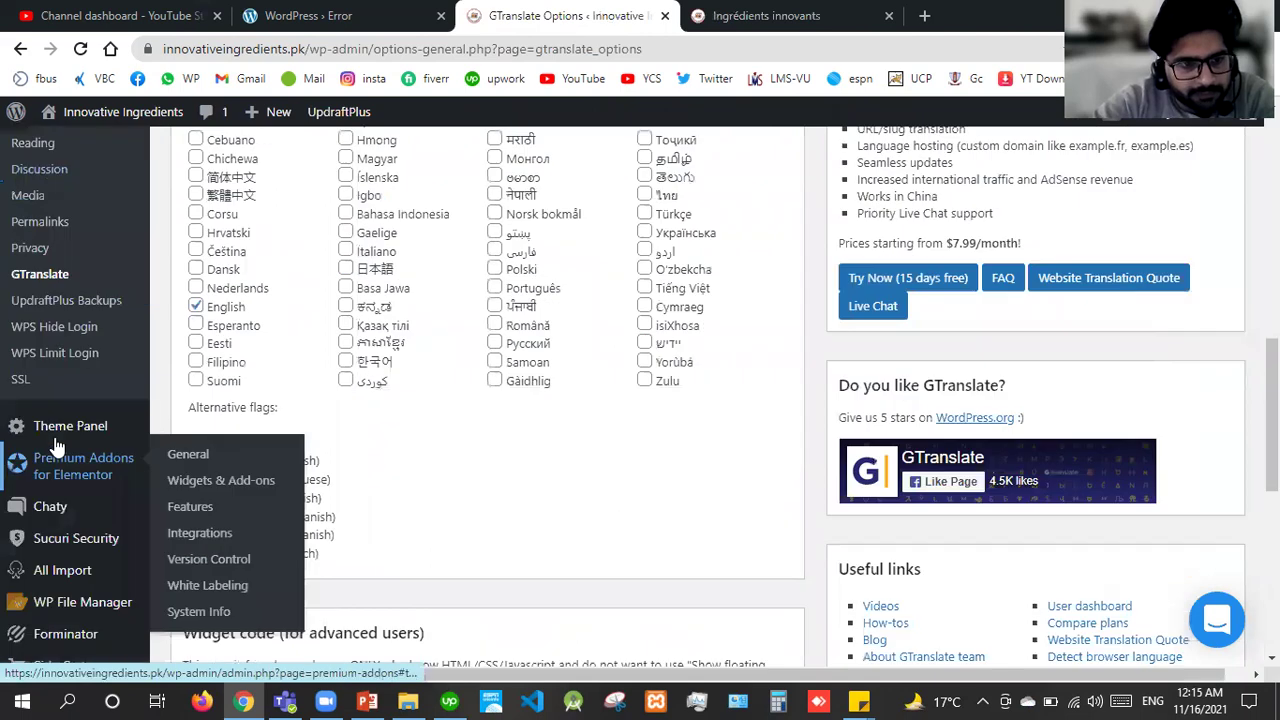
scroll(63, 338, up, 5)
scroll(62, 400, up, 2)
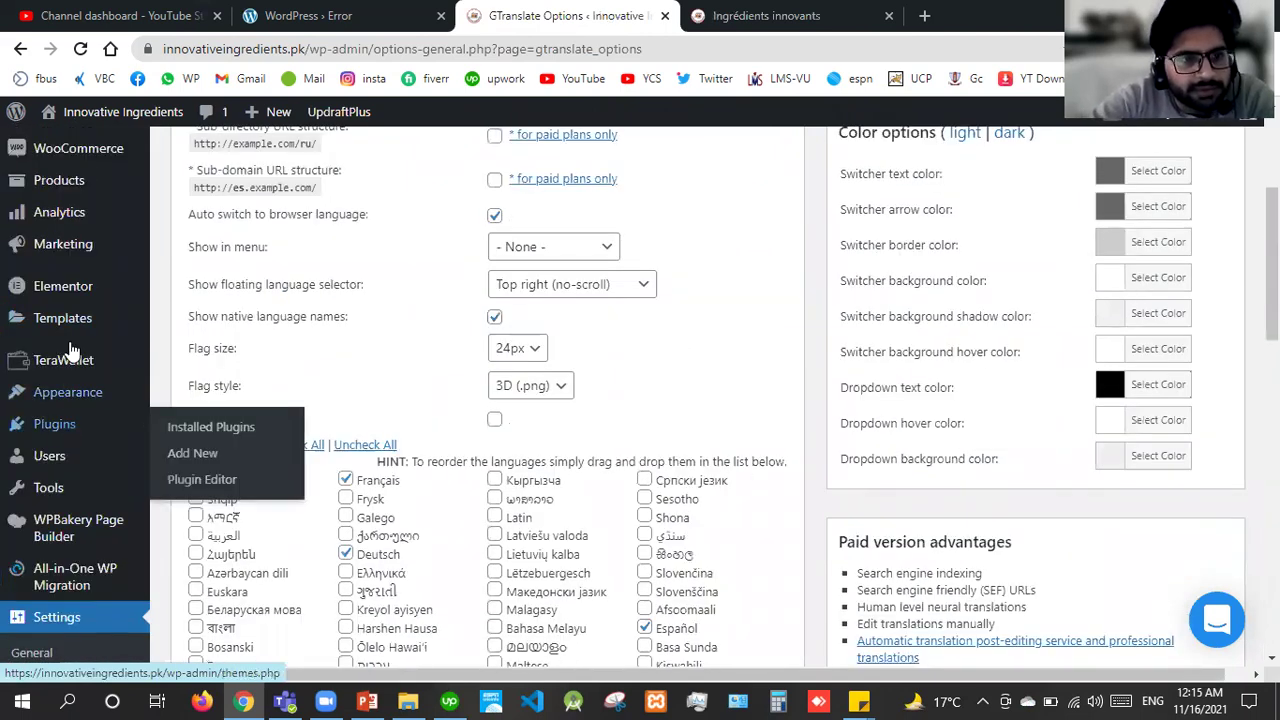
scroll(84, 340, up, 2)
mouse_move(86, 342)
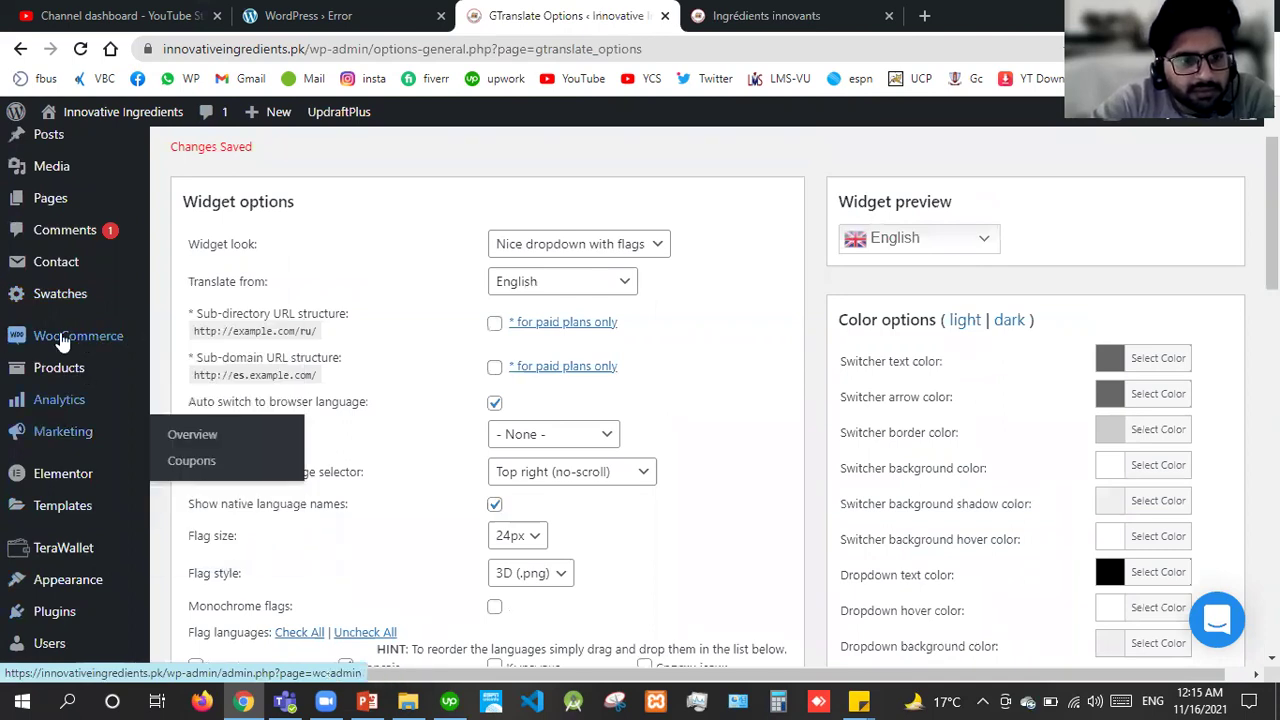
scroll(200, 335, down, 3)
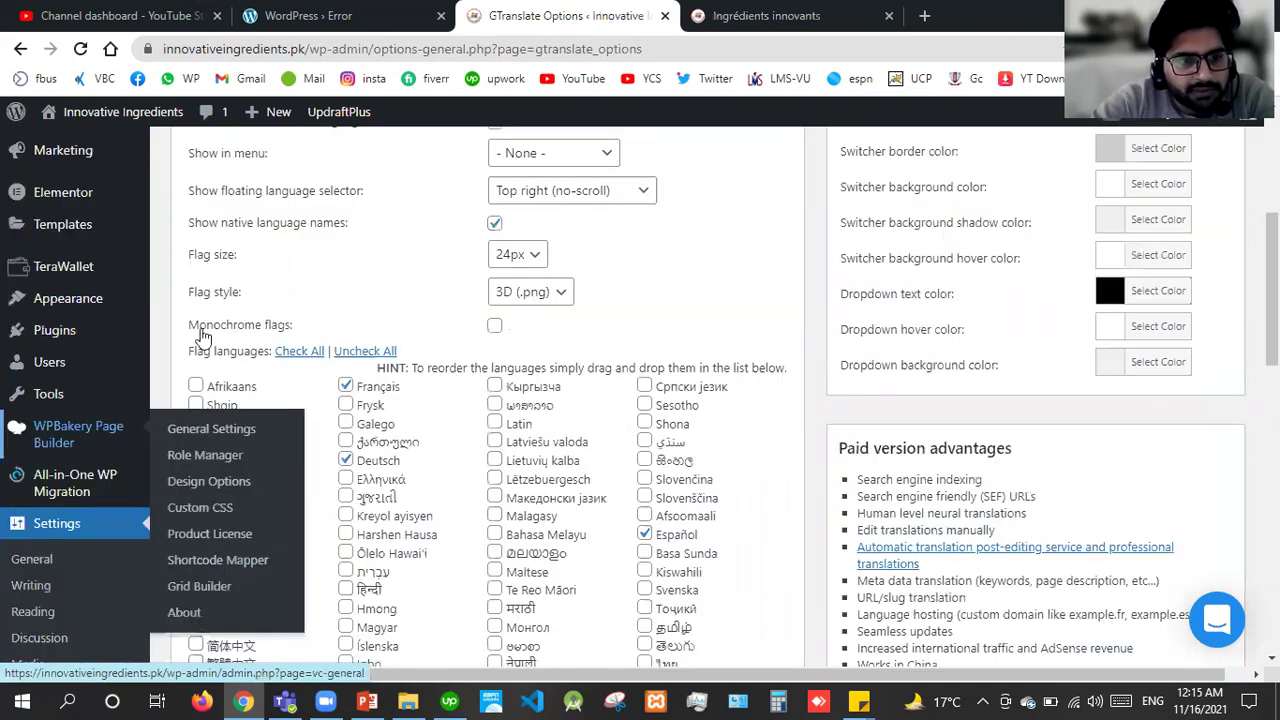
Go to Installed Plugins and open the Currency Switcher for WooCommerce settings.
click(204, 336)
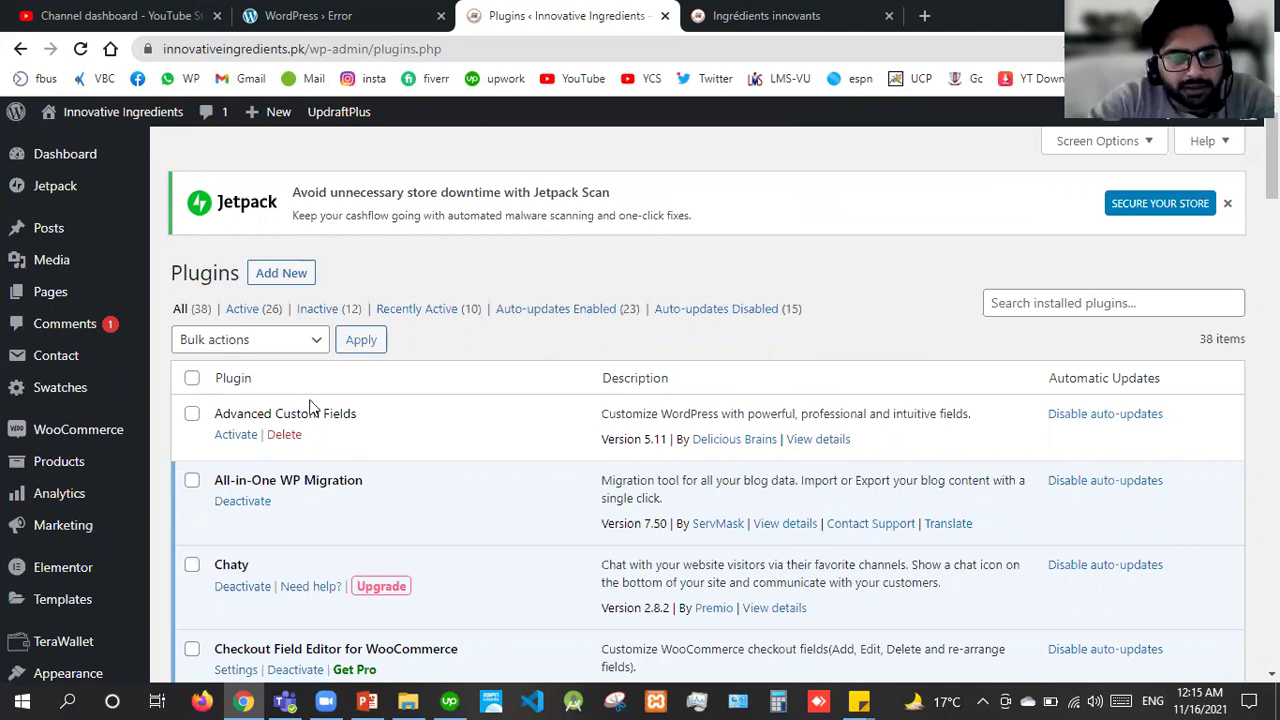
scroll(310, 406, down, 8)
scroll(266, 372, up, 3)
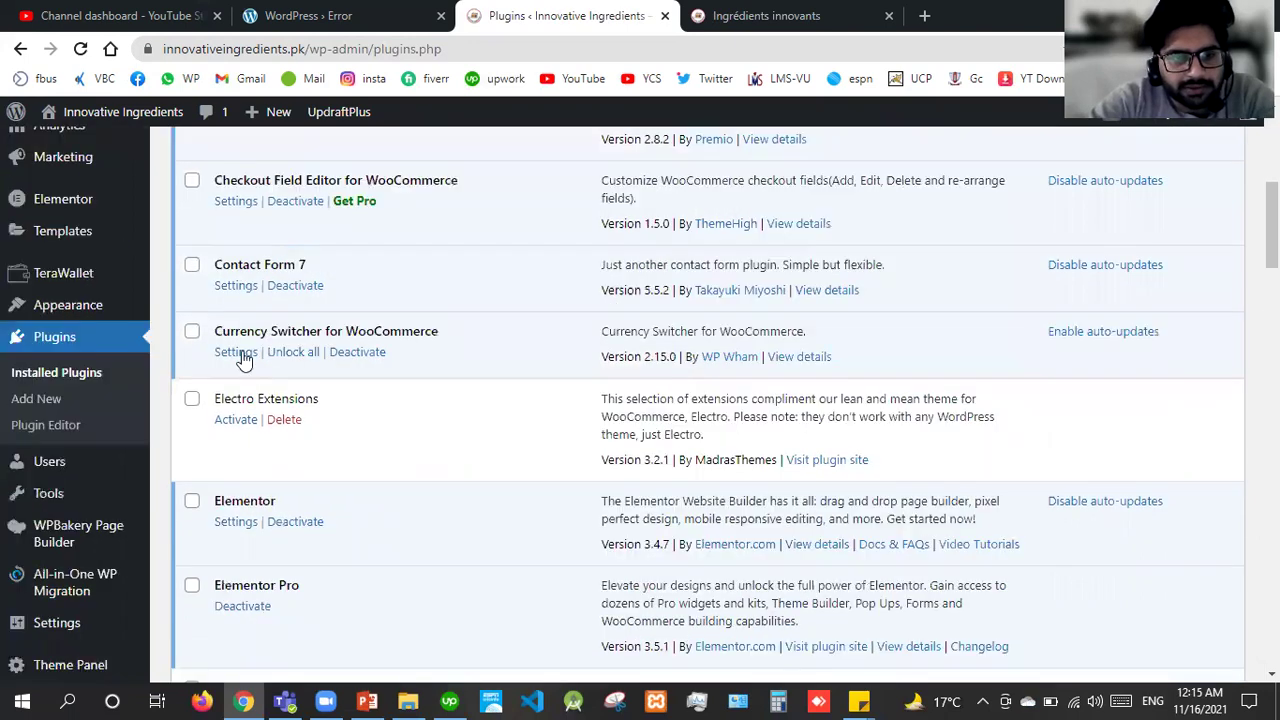
click(236, 353)
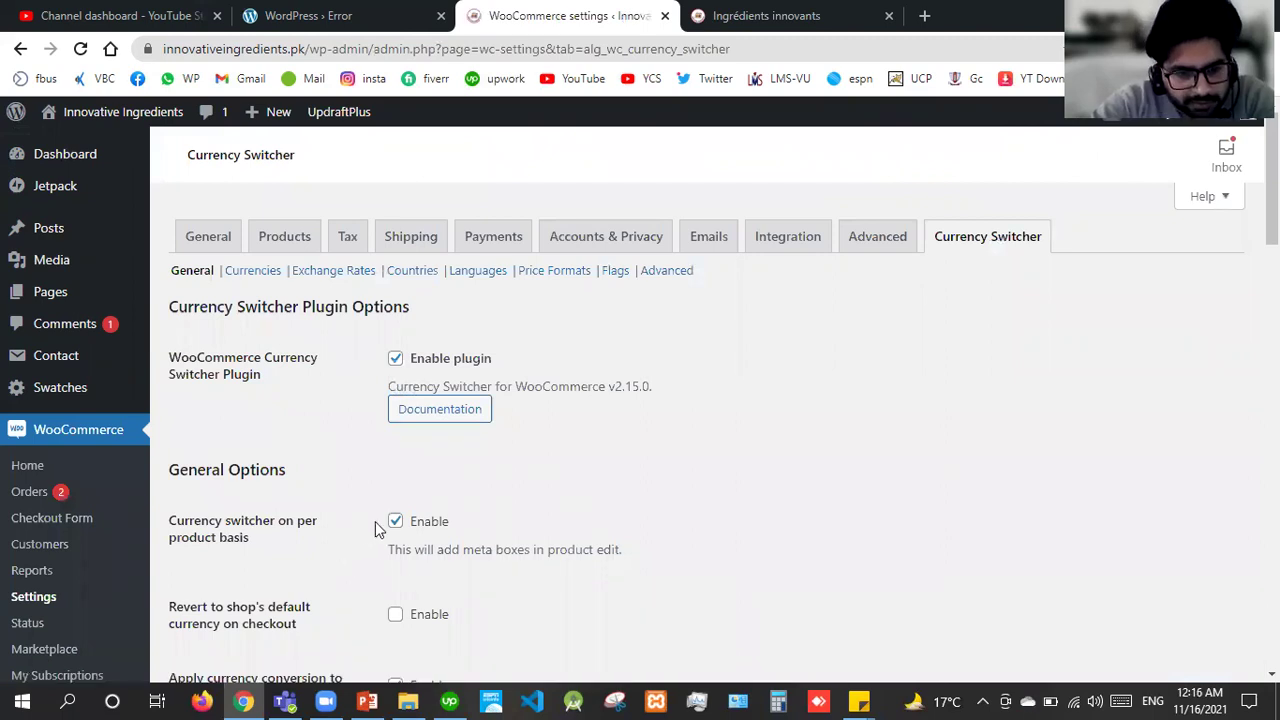
Enable the currency selector for fixed-amount coupons, leaving checkout currency revert off.
scroll(393, 527, down, 2)
scroll(371, 416, down, 1)
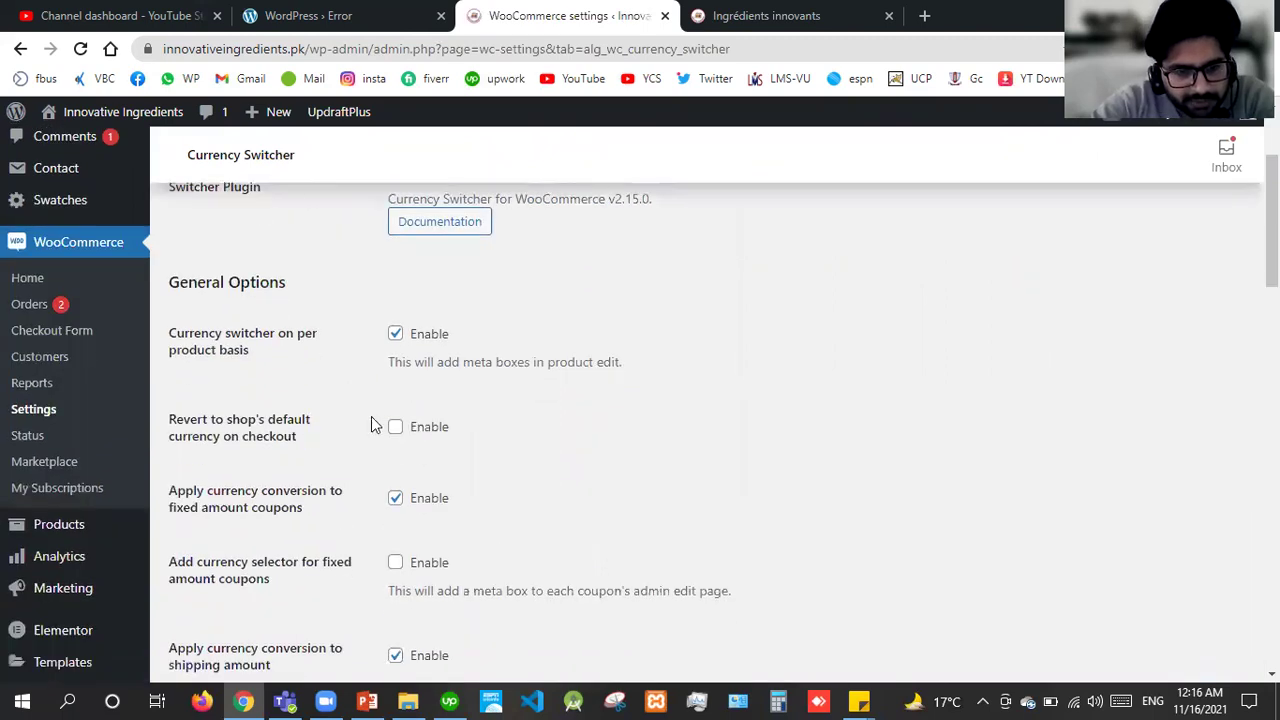
click(396, 430)
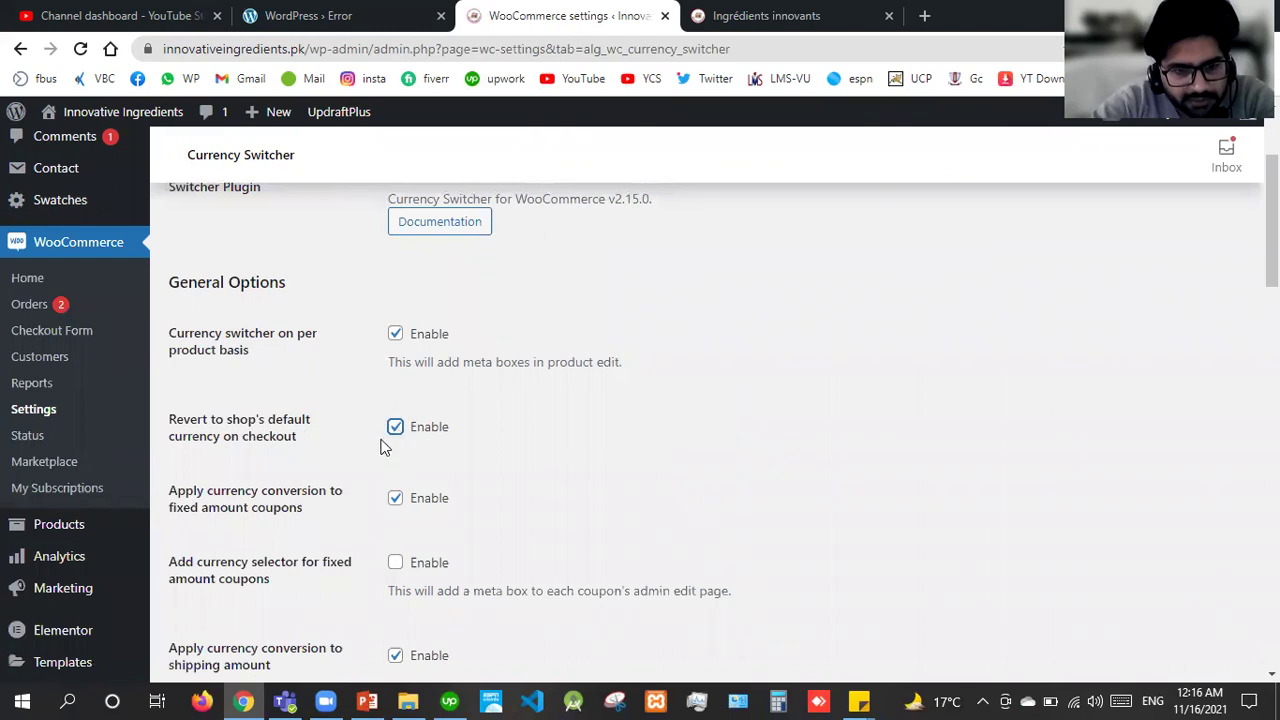
scroll(410, 264, down, 2)
key(space)
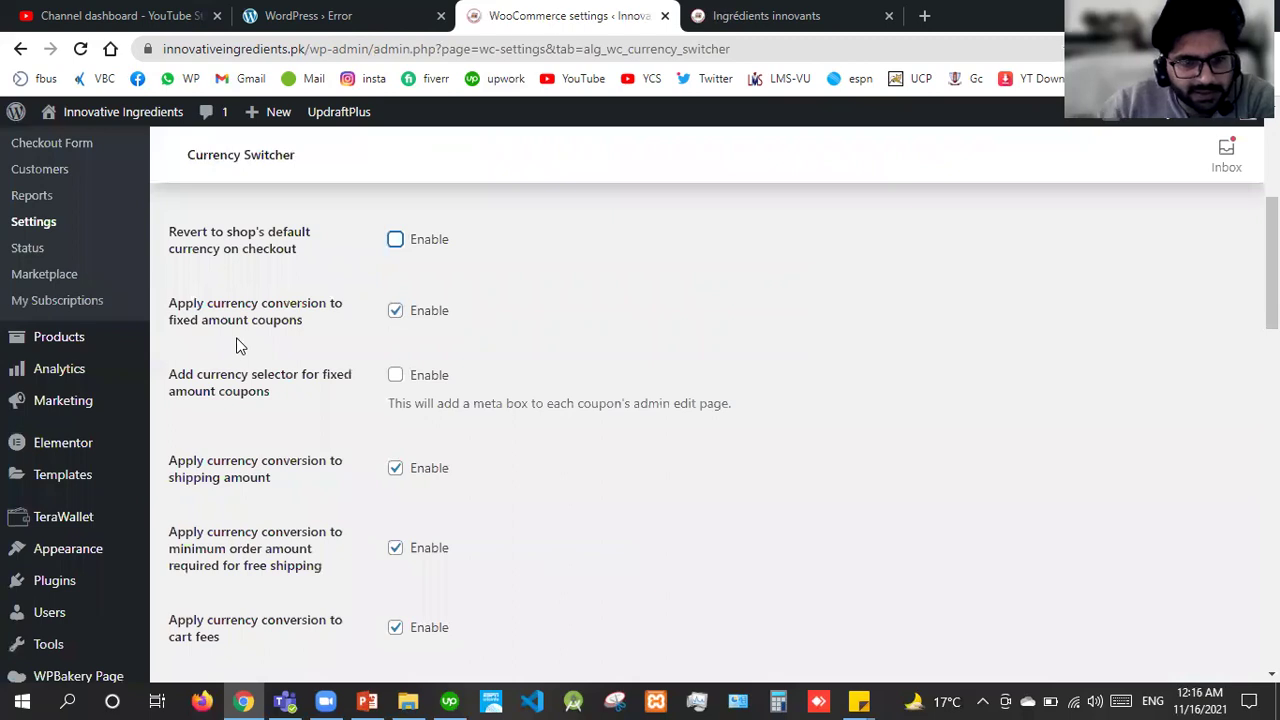
click(393, 379)
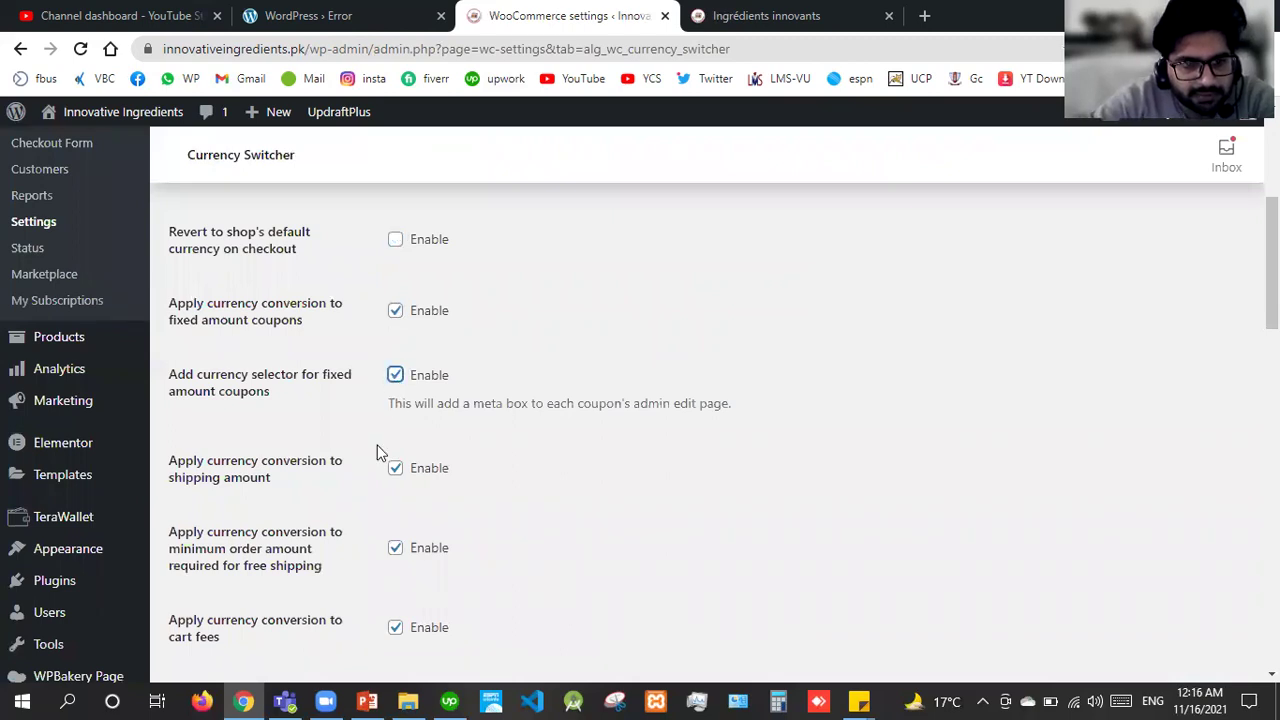
Enable price rounding, including for the shop's default currency, and save the General settings.
scroll(357, 443, down, 5)
scroll(351, 441, down, 3)
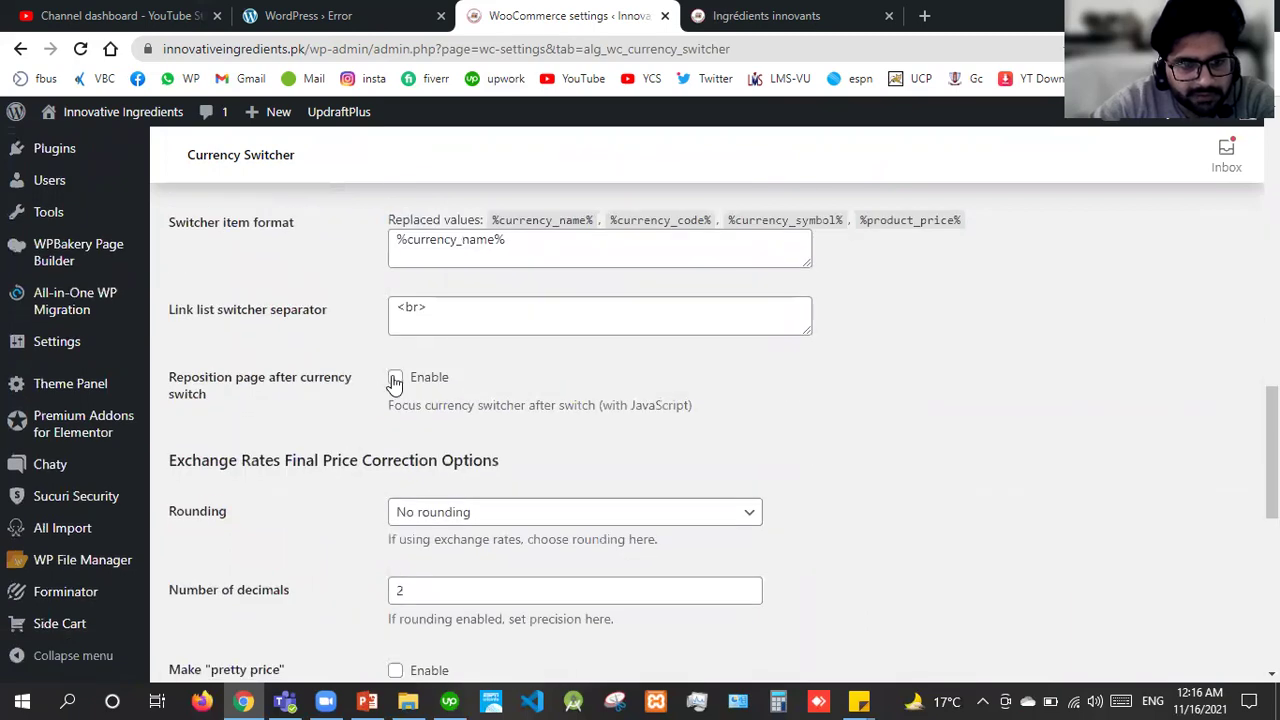
scroll(392, 377, down, 7)
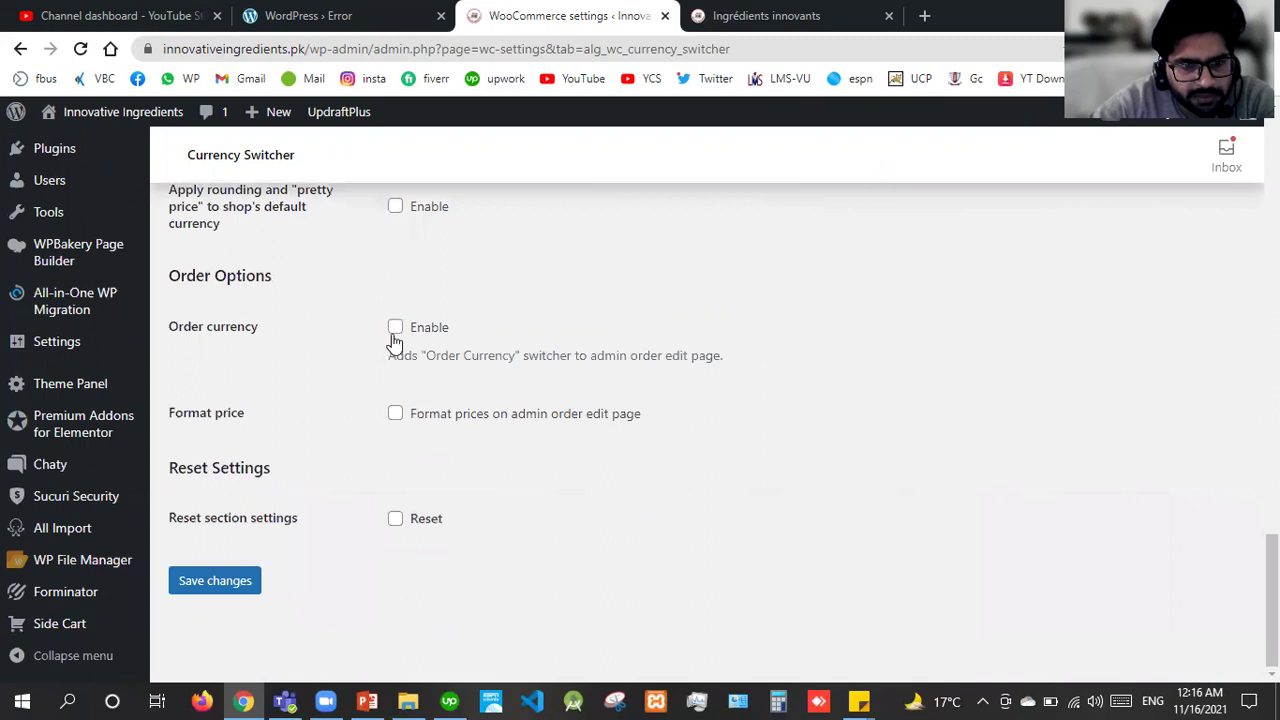
scroll(400, 370, up, 2)
click(396, 315)
click(395, 394)
scroll(309, 486, down, 2)
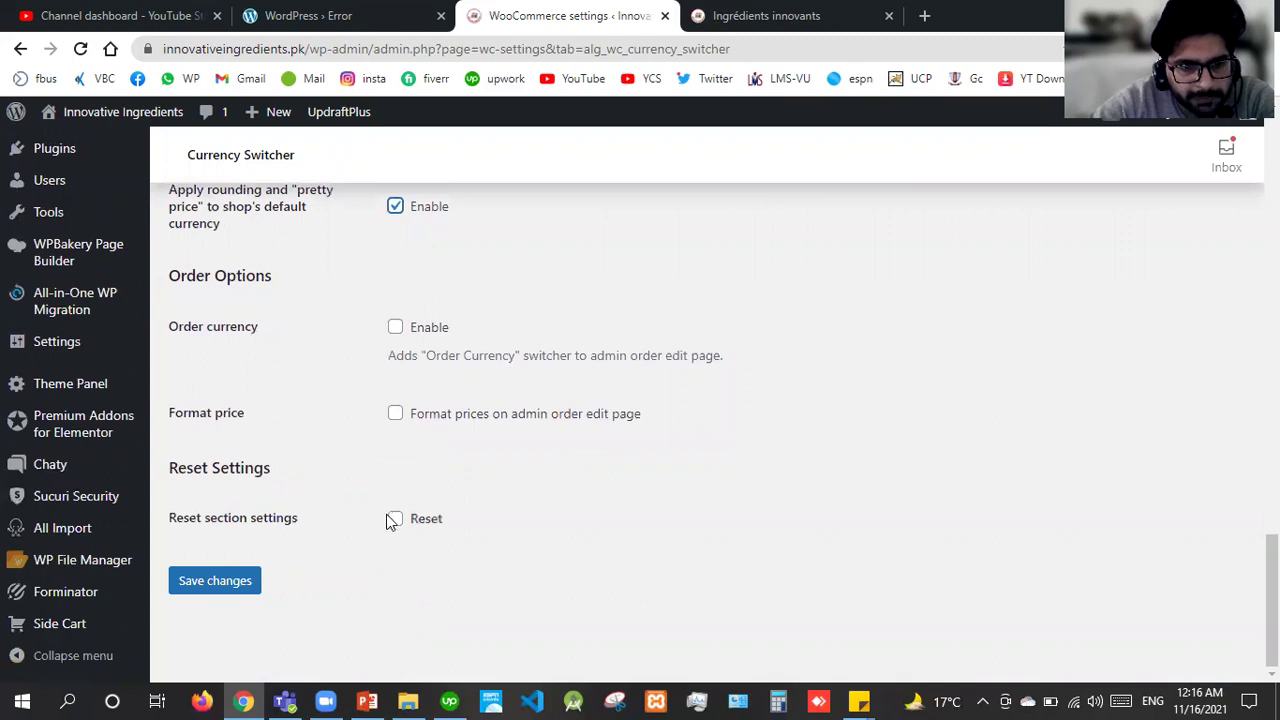
scroll(314, 474, up, 4)
scroll(280, 515, down, 4)
click(243, 575)
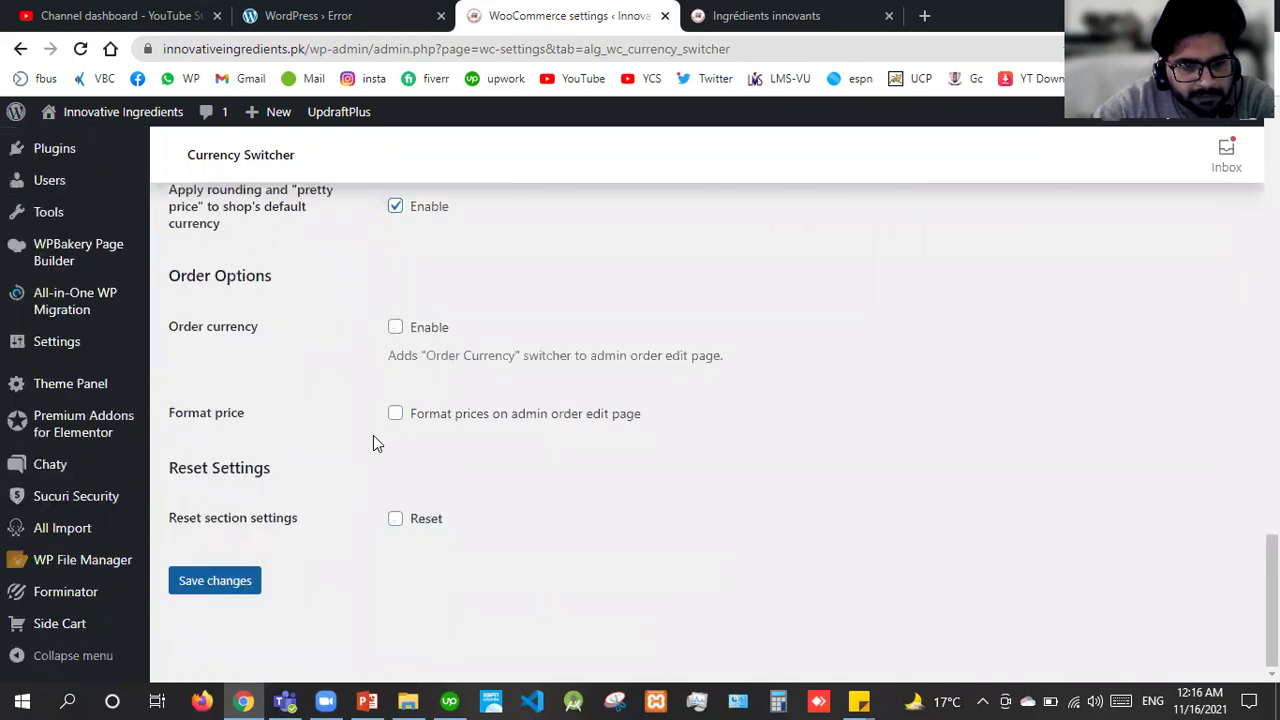
scroll(373, 443, up, 10)
scroll(373, 435, up, 4)
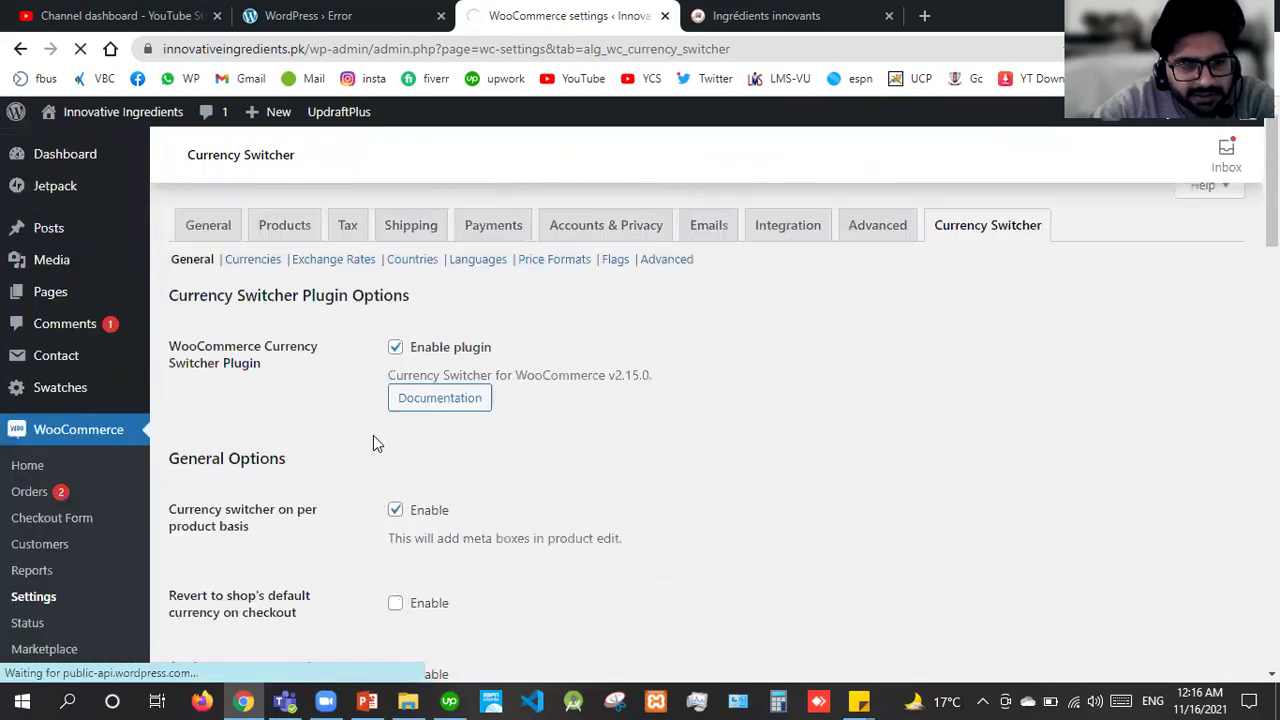
In the Currencies section, choose Pakistani rupee as additional currency #1.
click(243, 285)
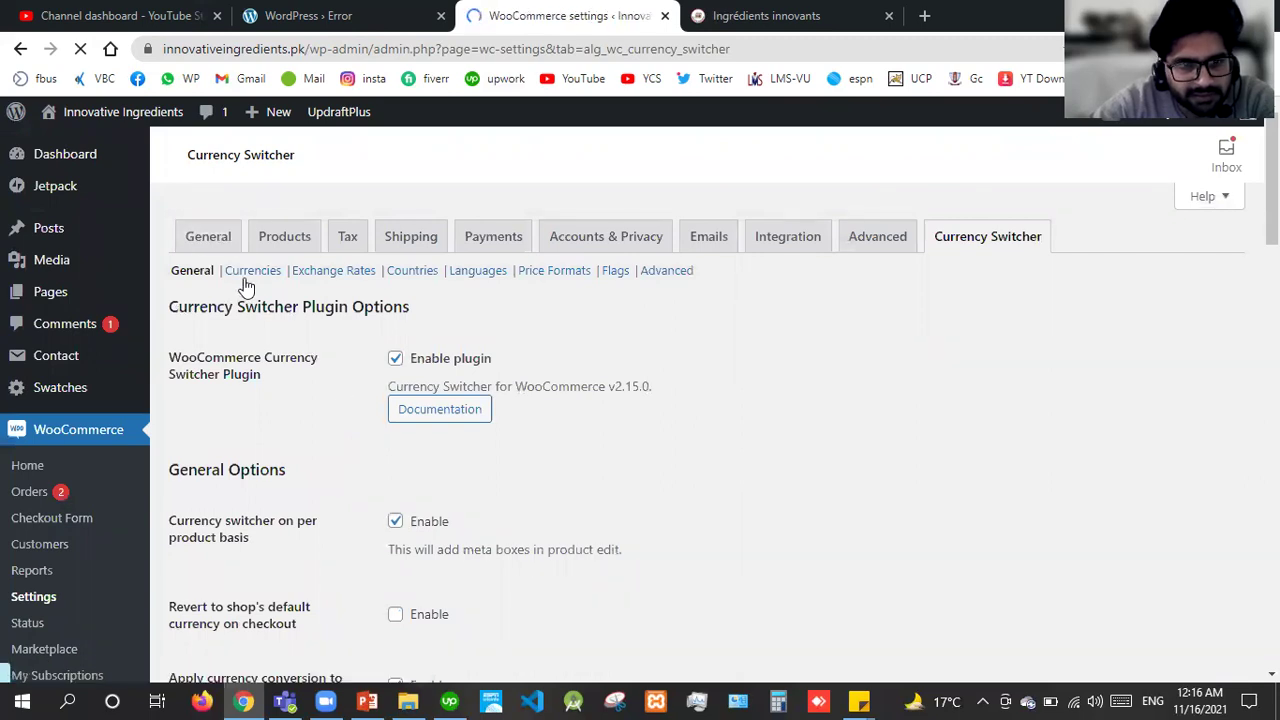
click(250, 272)
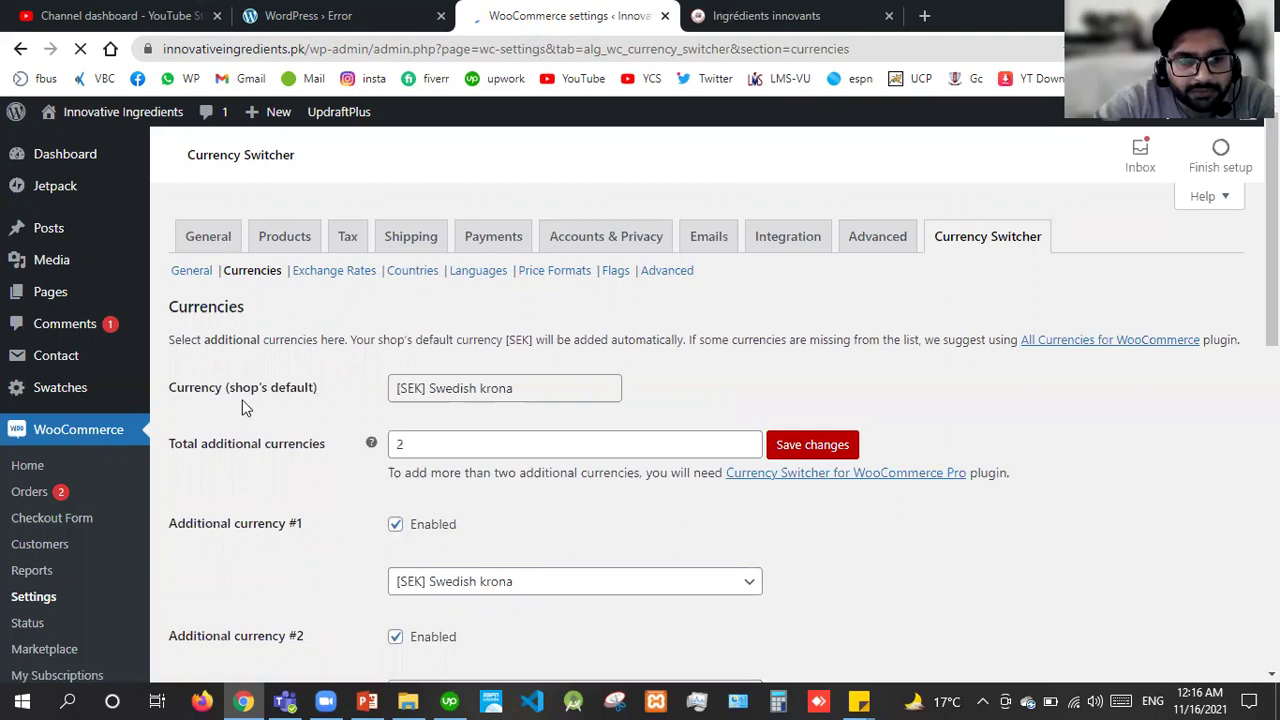
scroll(373, 450, down, 1)
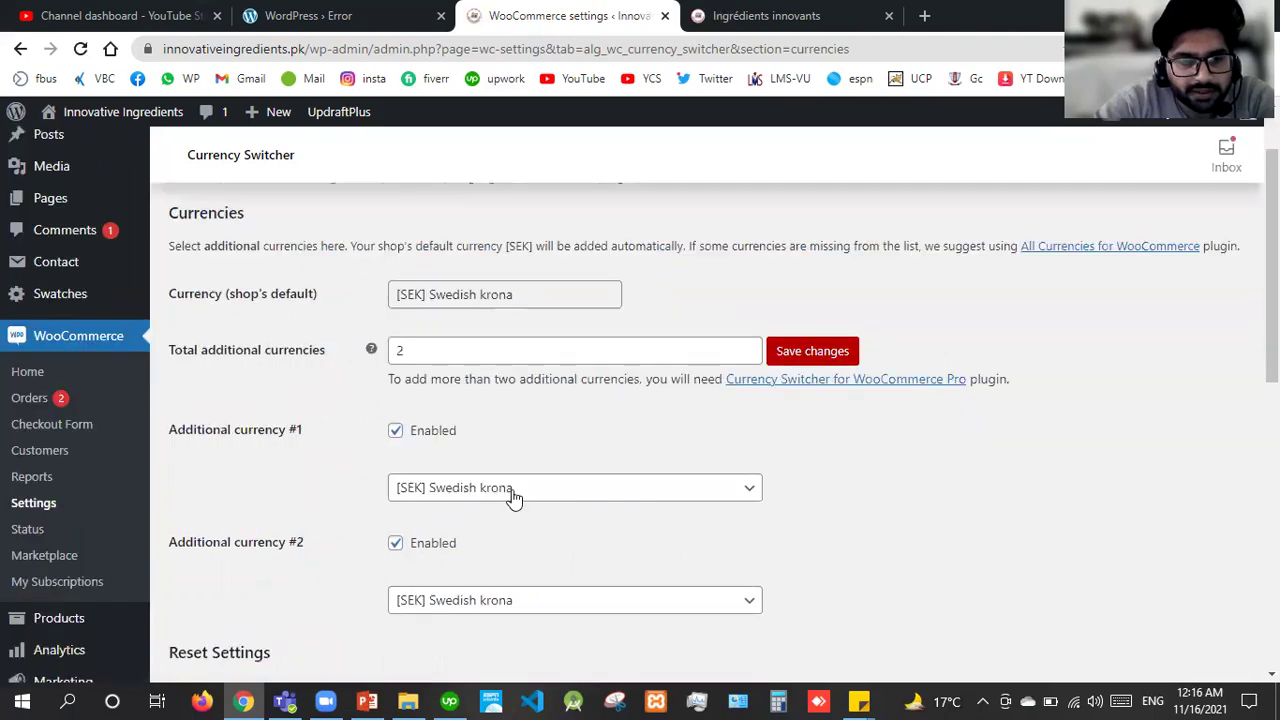
click(463, 487)
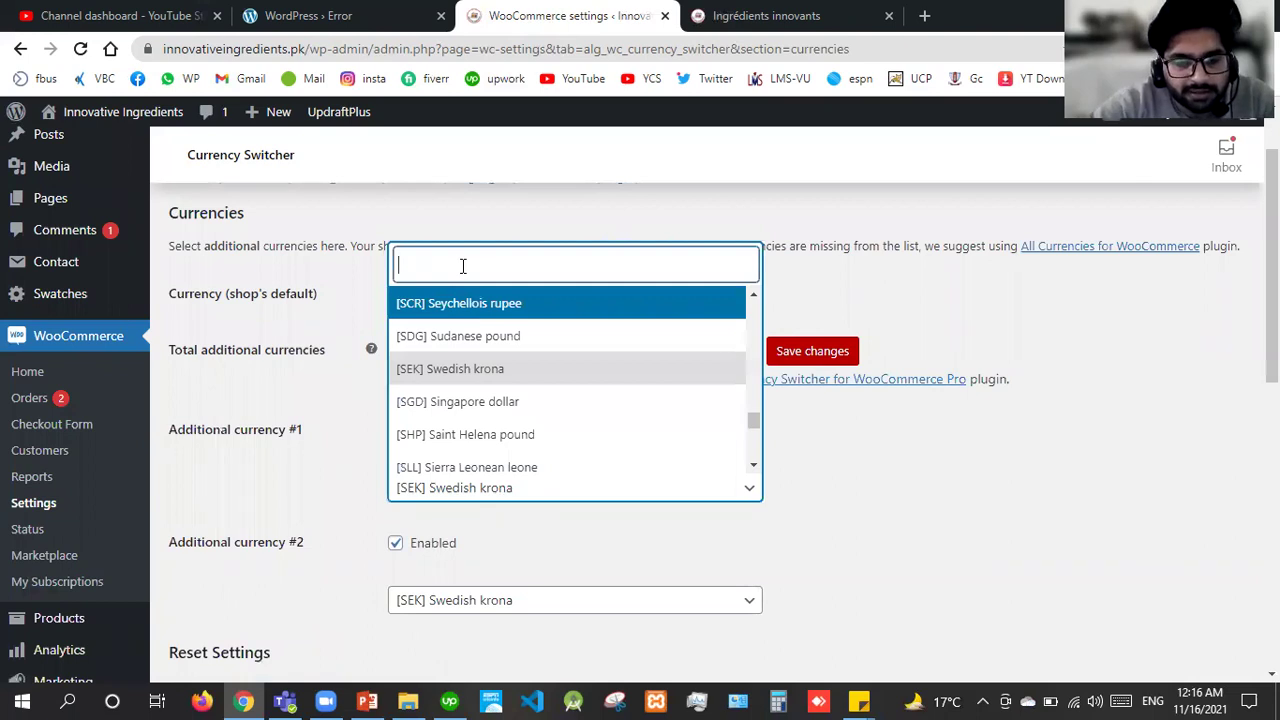
text(pak)
key(Return)
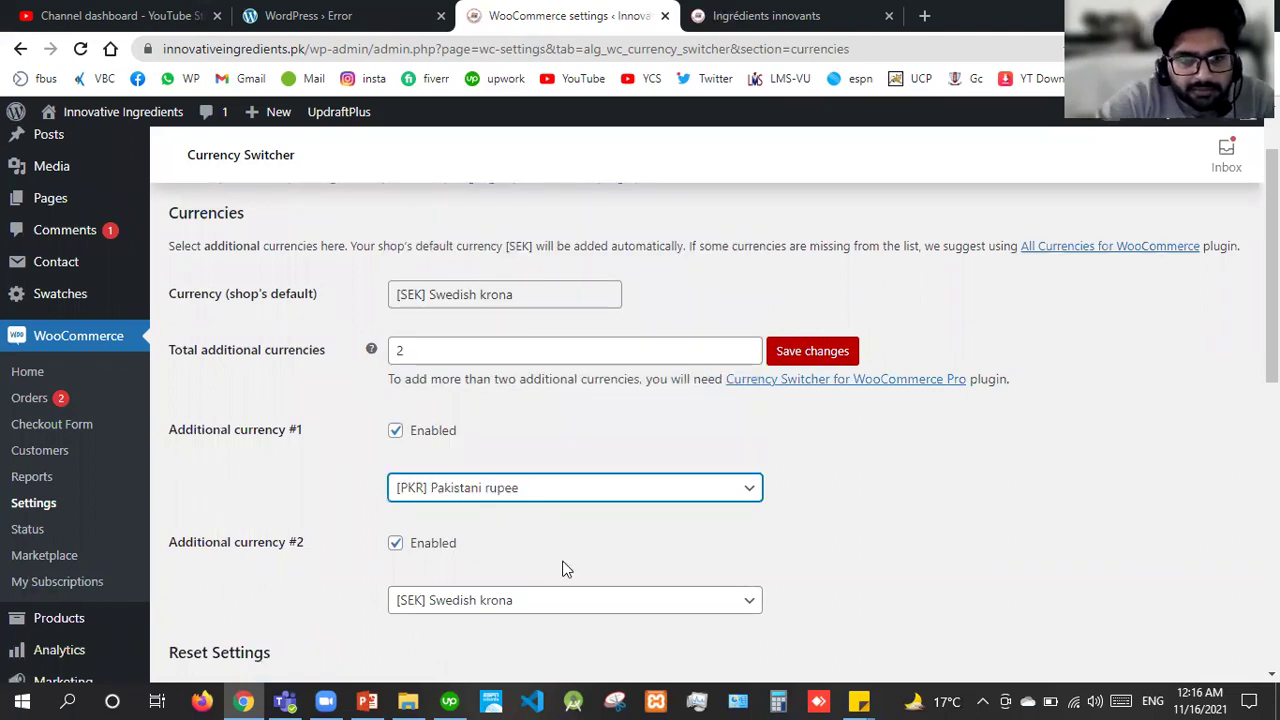
Choose US dollar as additional currency #2, save, and go to Exchange Rates.
click(534, 597)
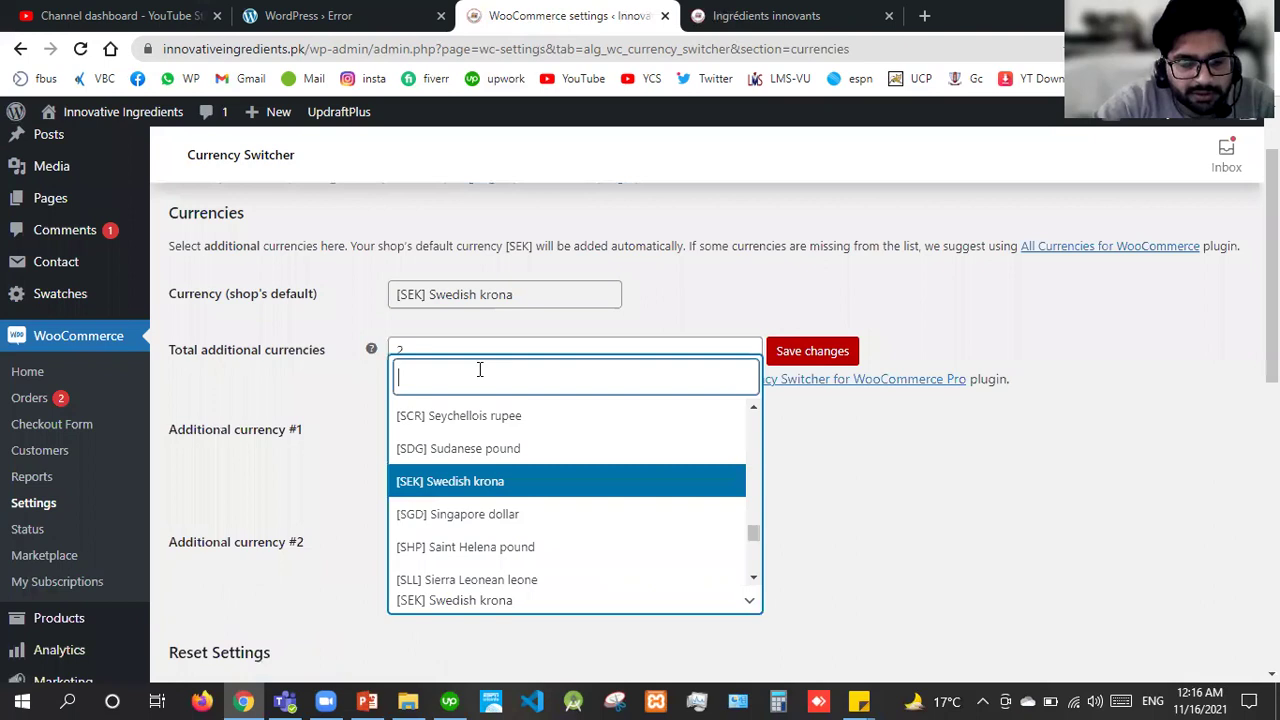
text(usd)
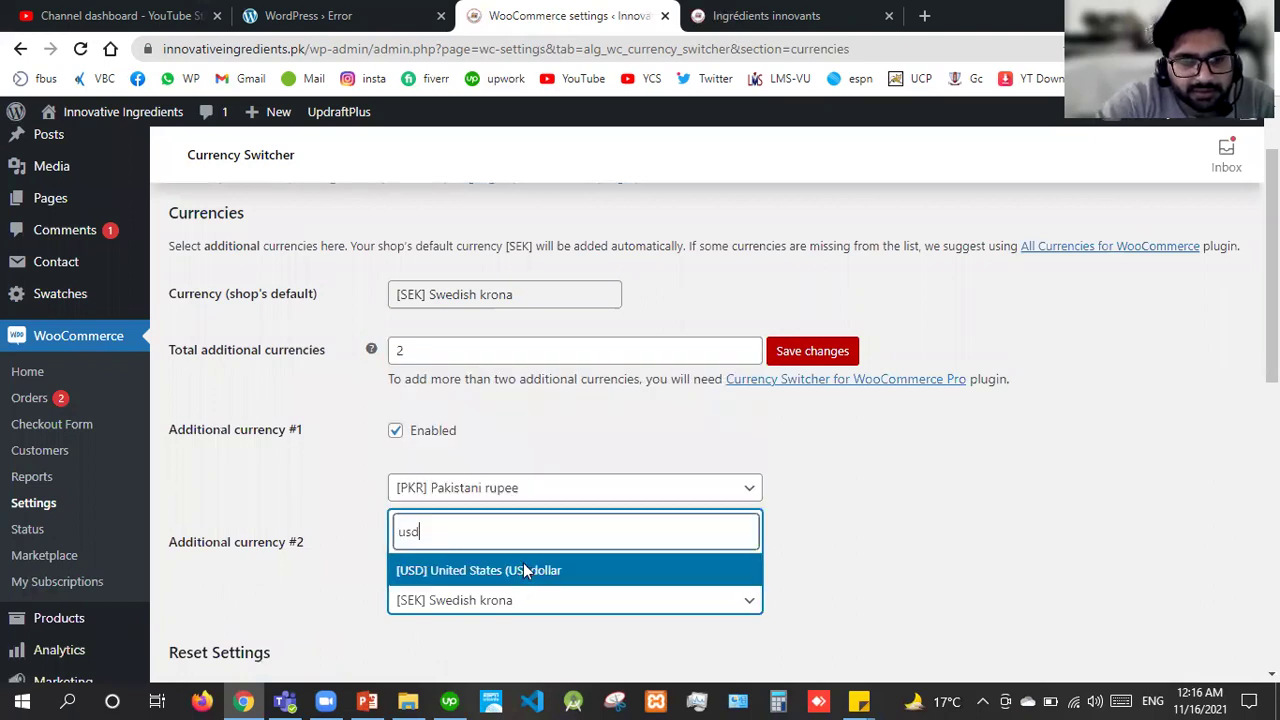
click(523, 568)
scroll(242, 383, down, 4)
click(242, 386)
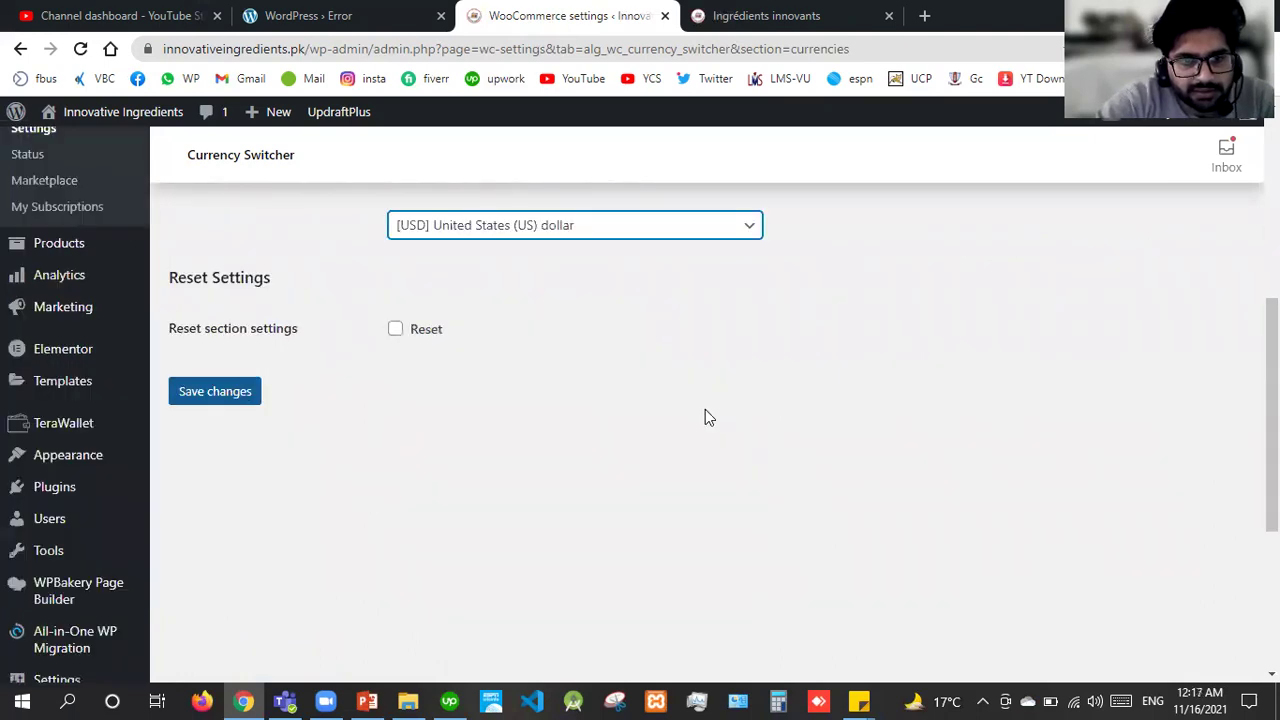
scroll(705, 409, up, 3)
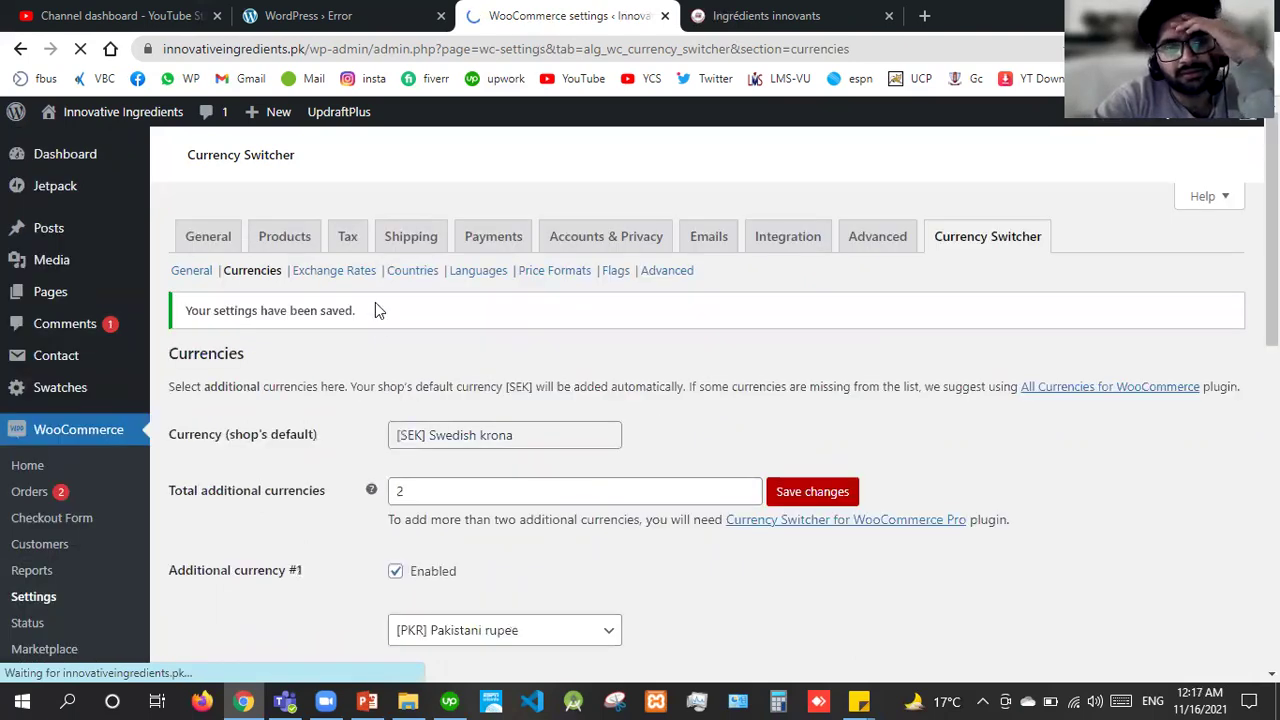
click(343, 272)
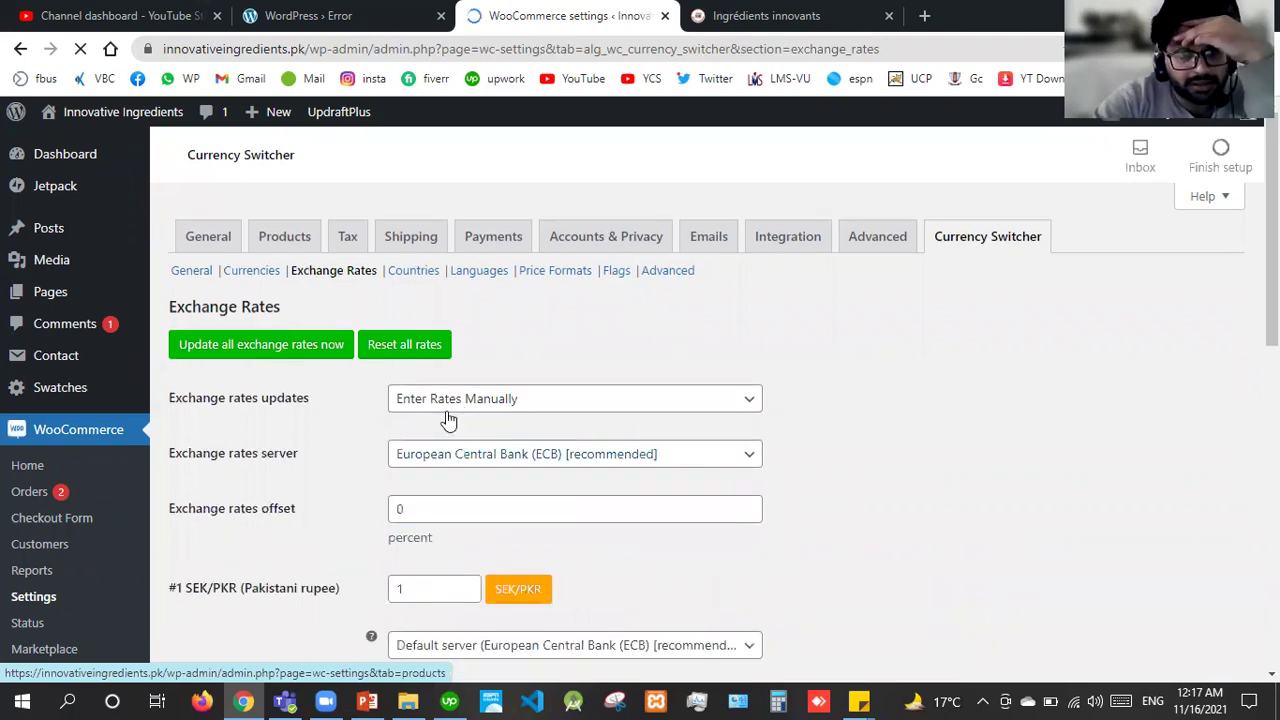
Set exchange rates to update every minute and fetch the current SEK/PKR rate.
click(450, 405)
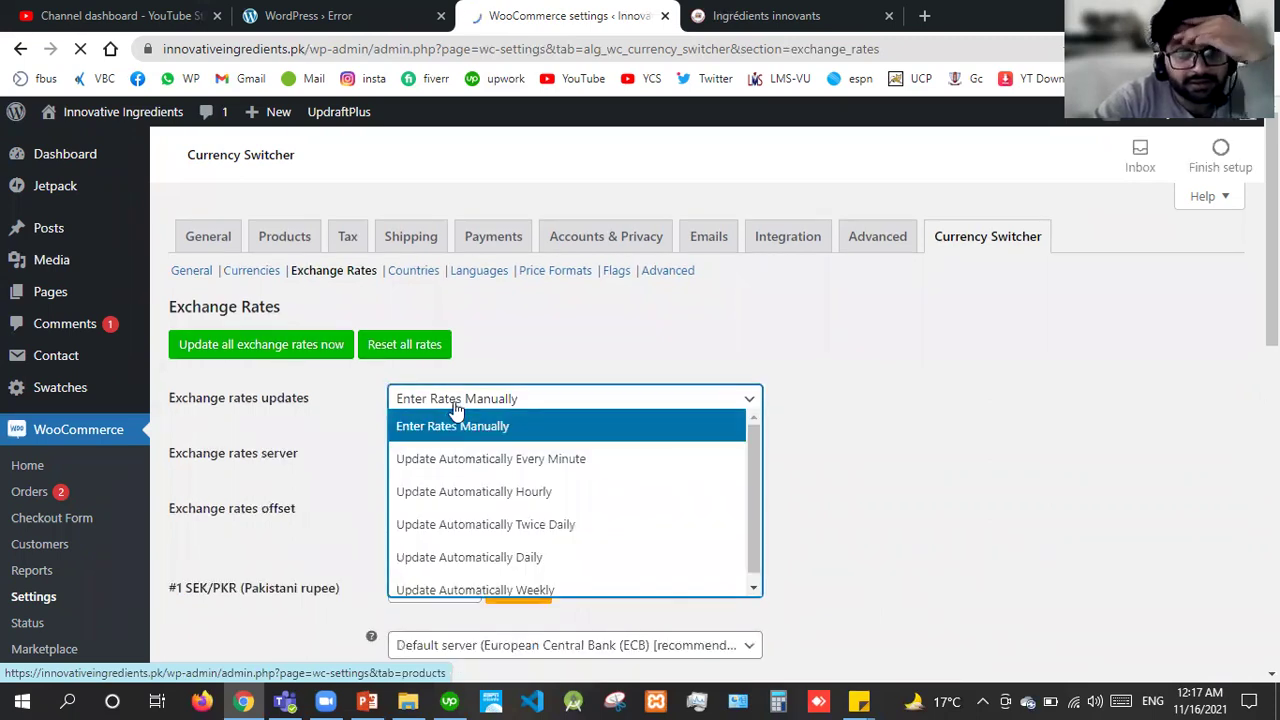
click(435, 459)
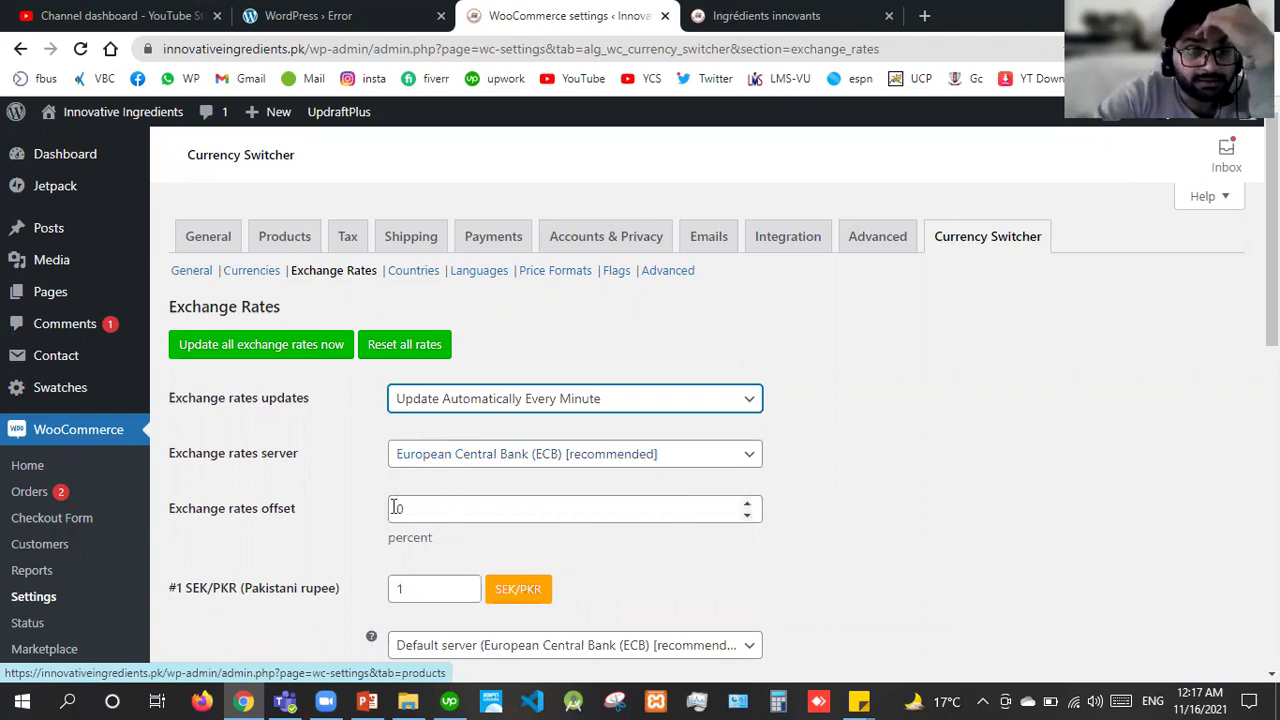
scroll(445, 536, down, 2)
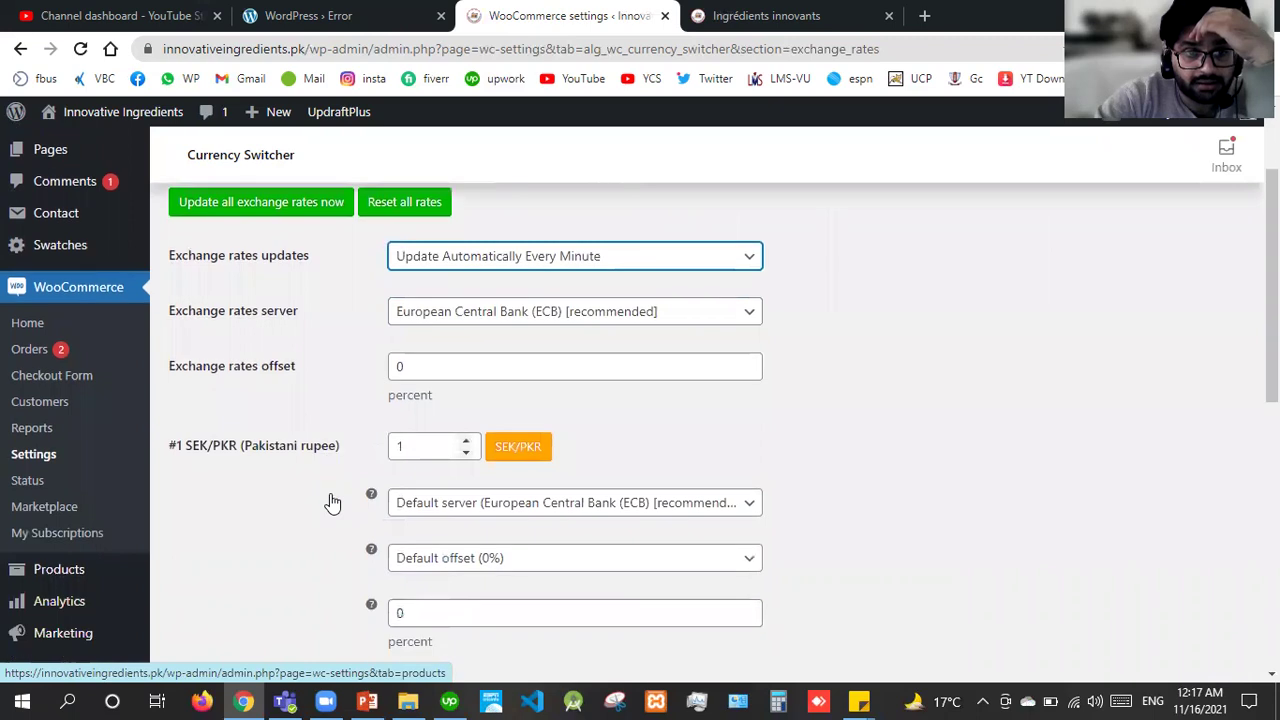
scroll(333, 502, down, 1)
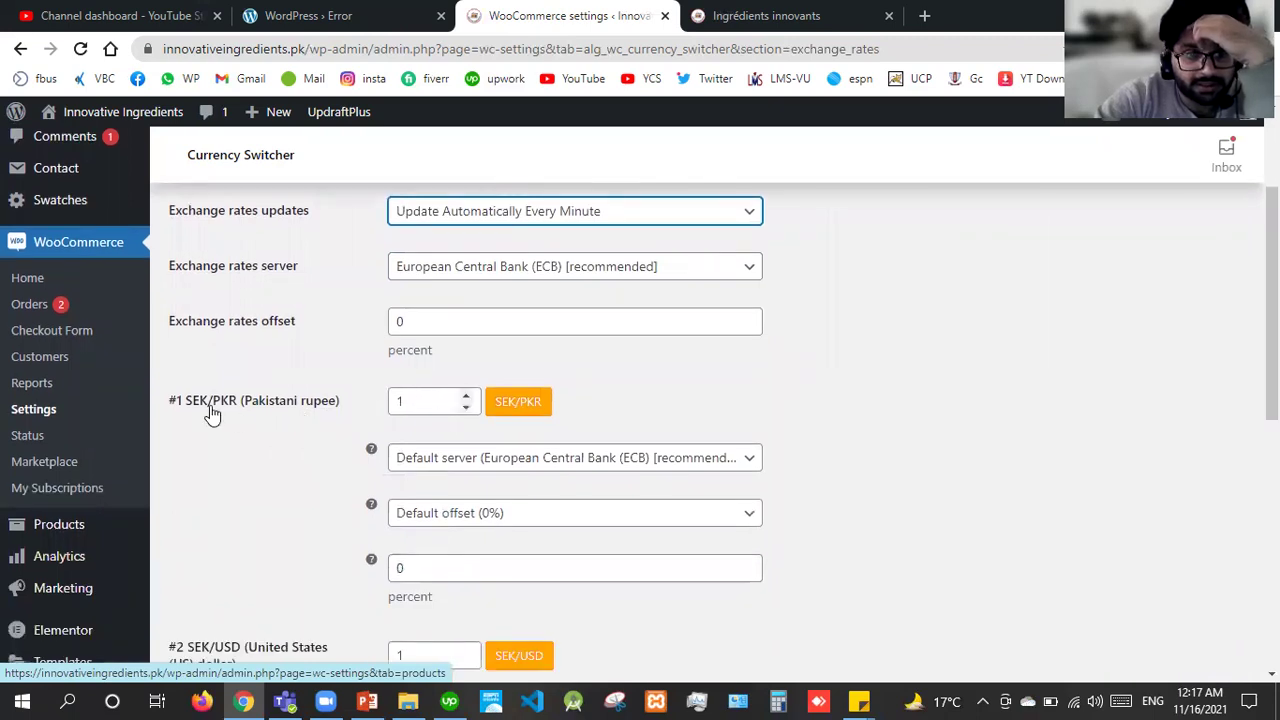
double_click(445, 404)
text(2)
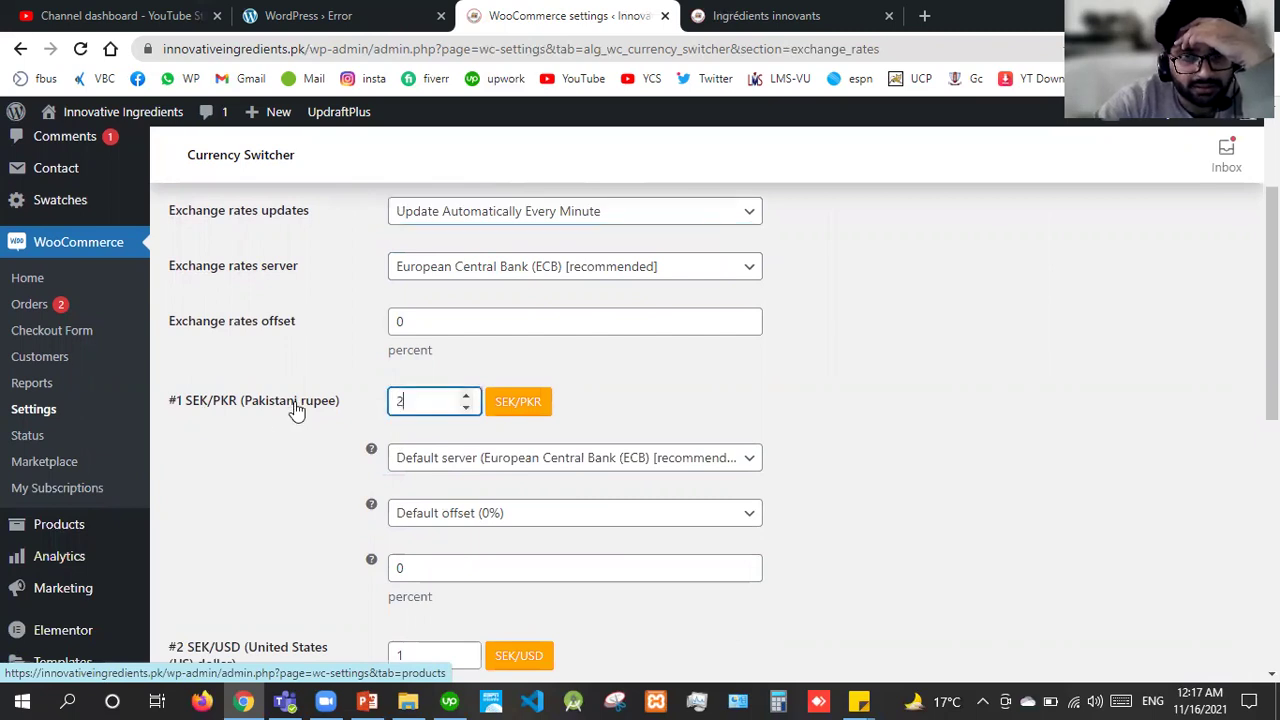
text(0)
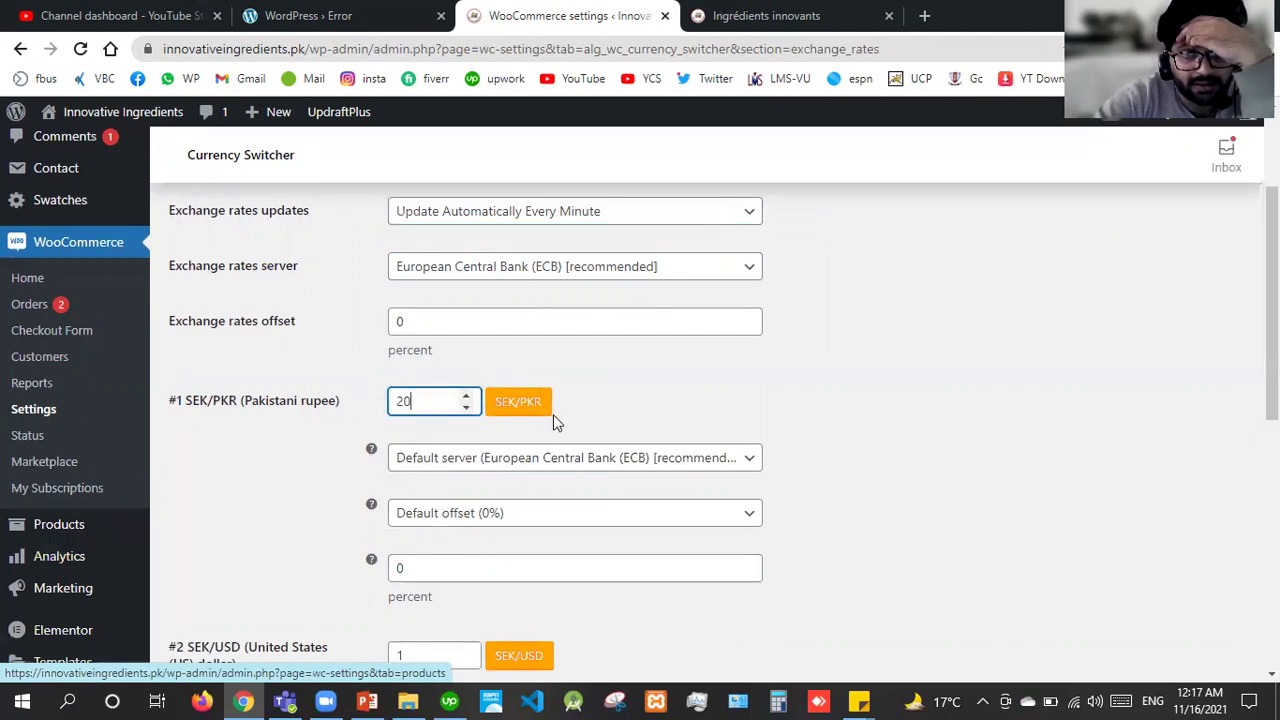
click(527, 405)
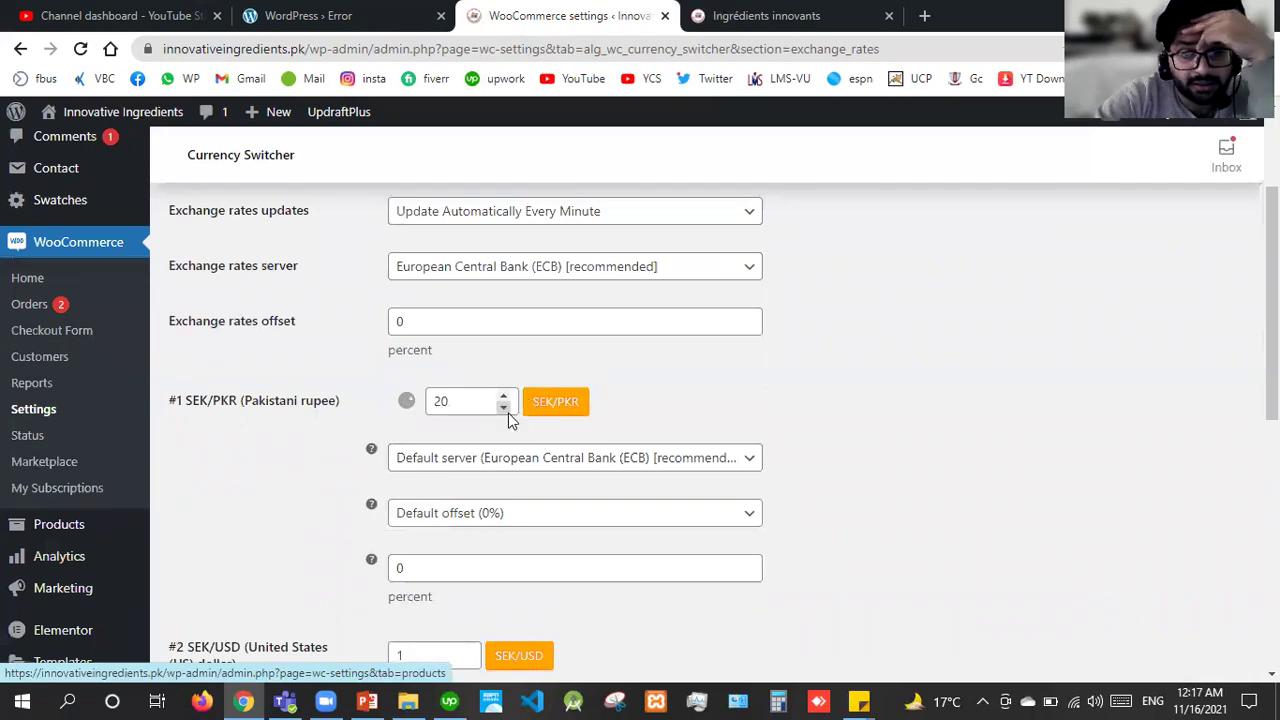
Fetch the current SEK/USD rate and save the exchange rate settings.
scroll(505, 410, down, 2)
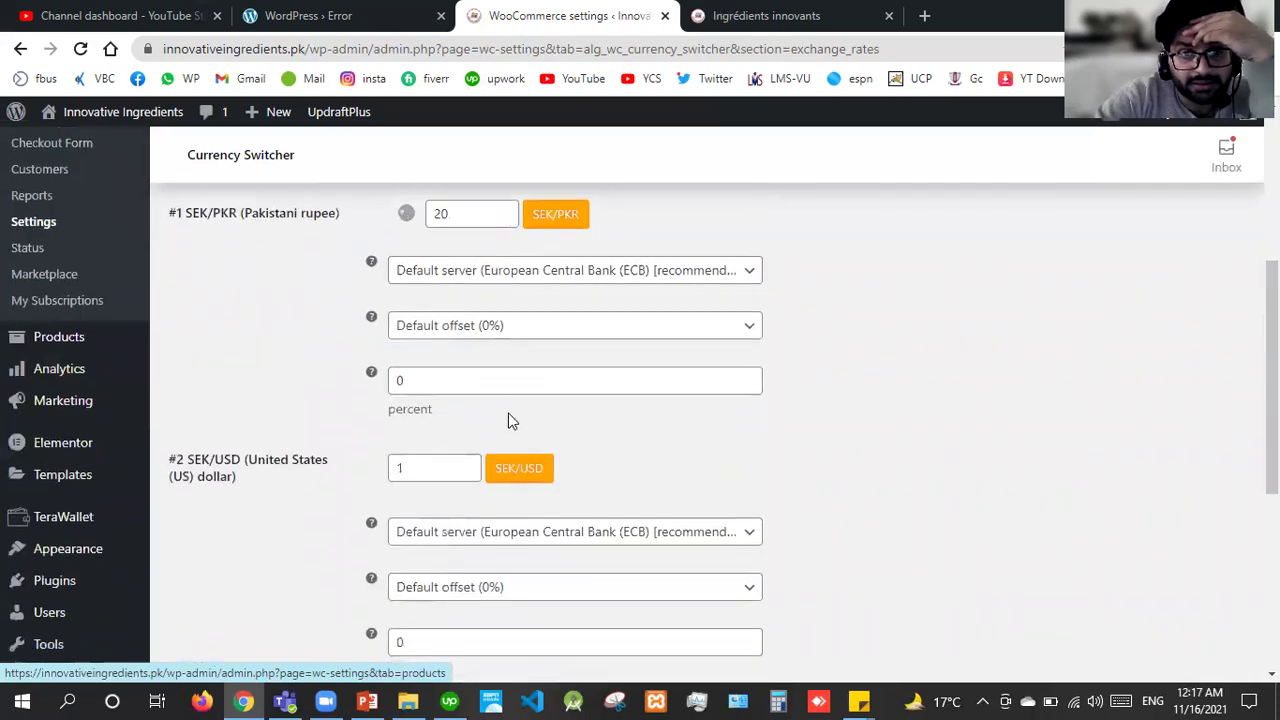
click(423, 472)
text(172)
click(510, 476)
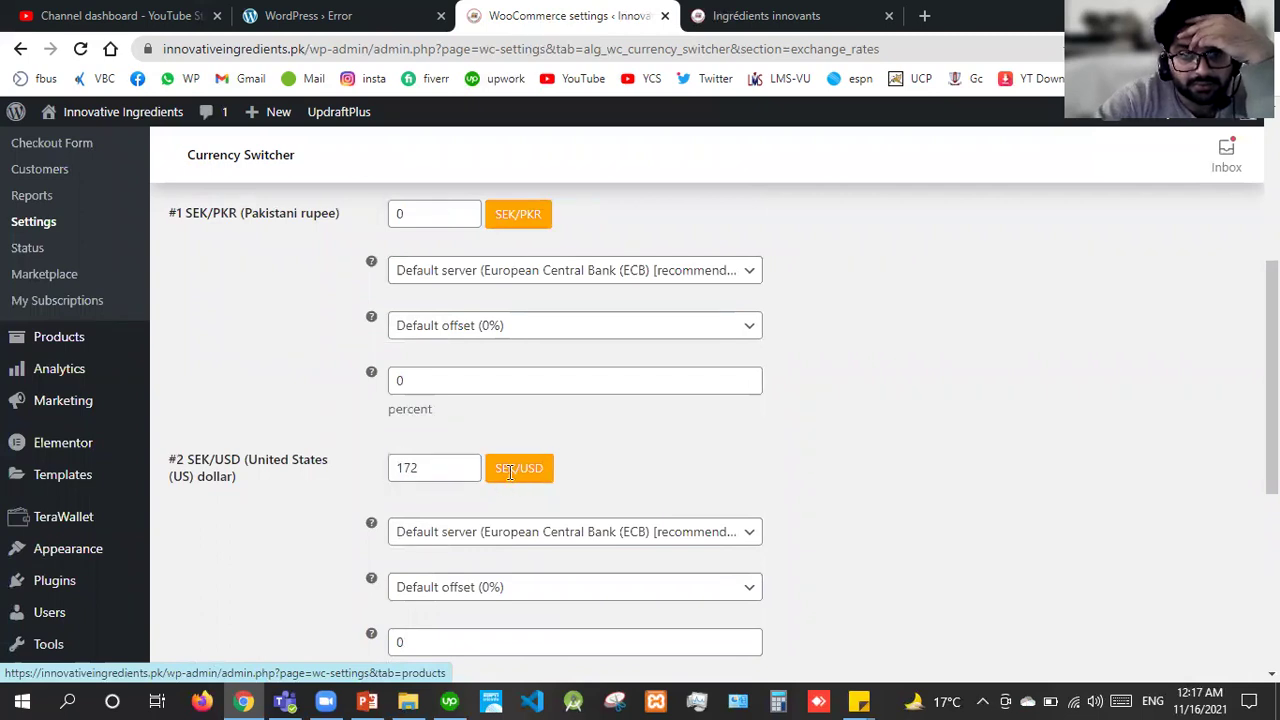
scroll(418, 508, down, 3)
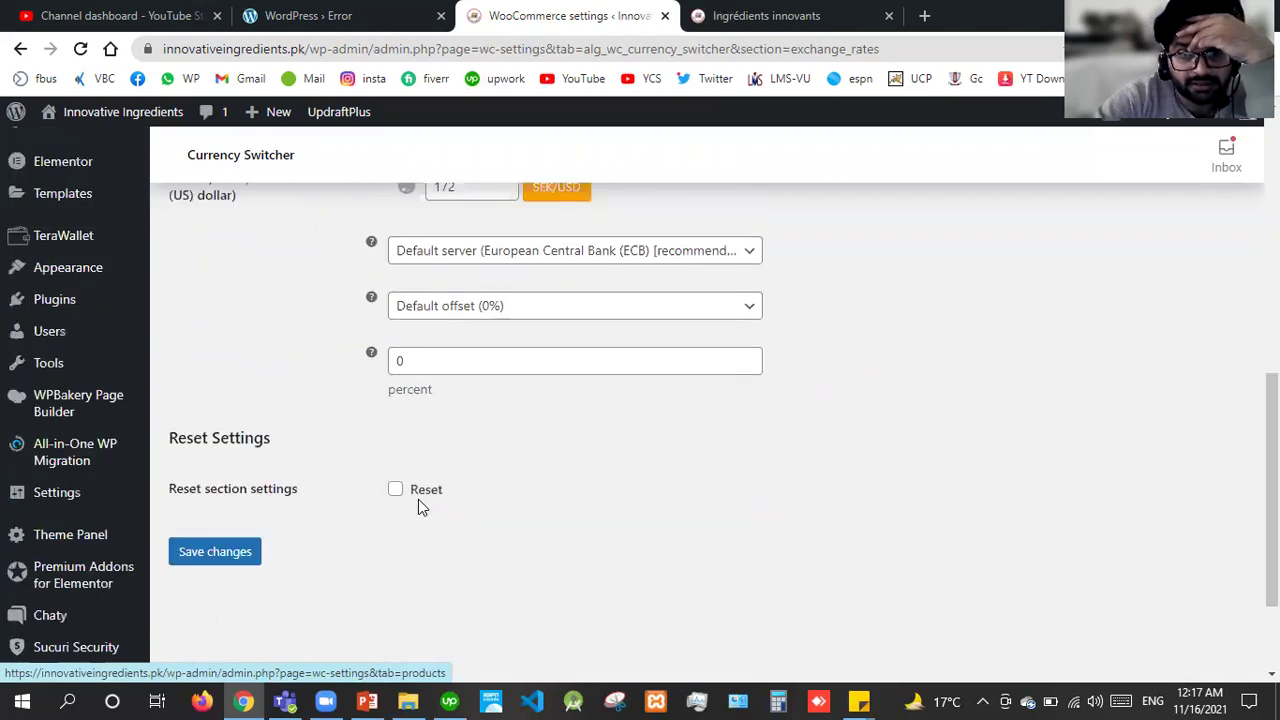
click(244, 556)
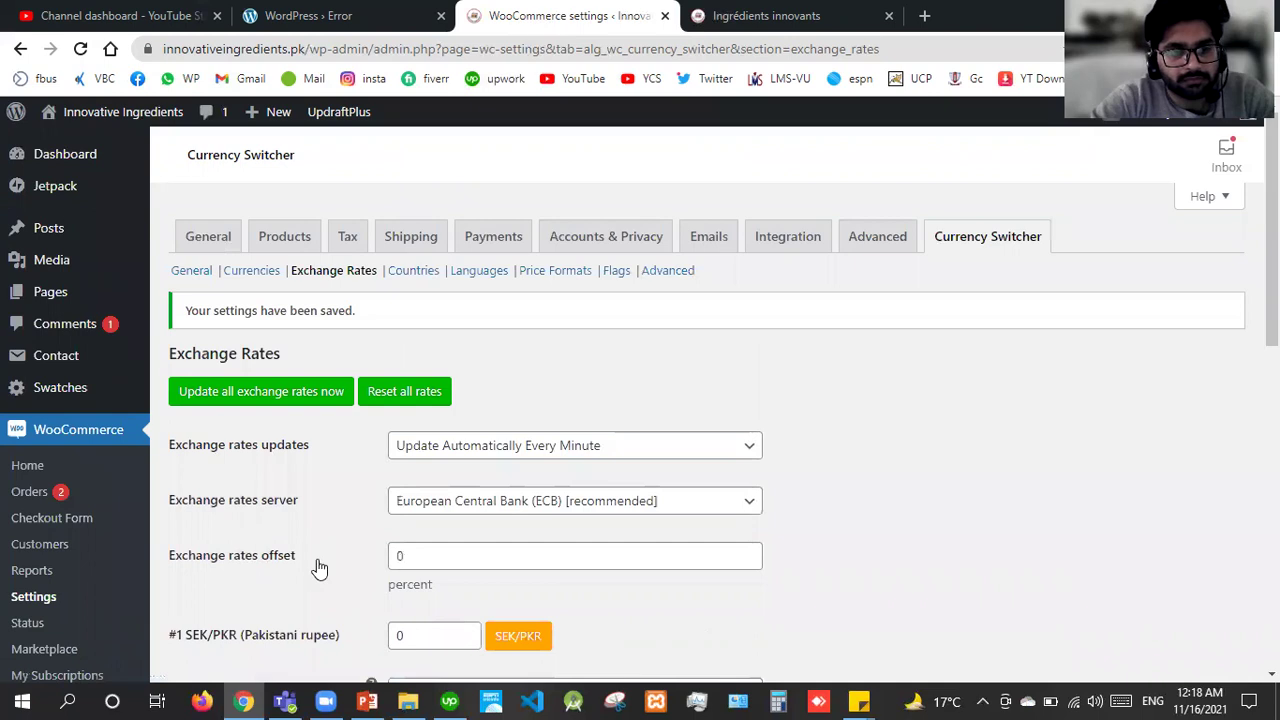
Enable the Currency Countries (by IP) section and comma-separated country entry, leaving Override disabled.
click(405, 280)
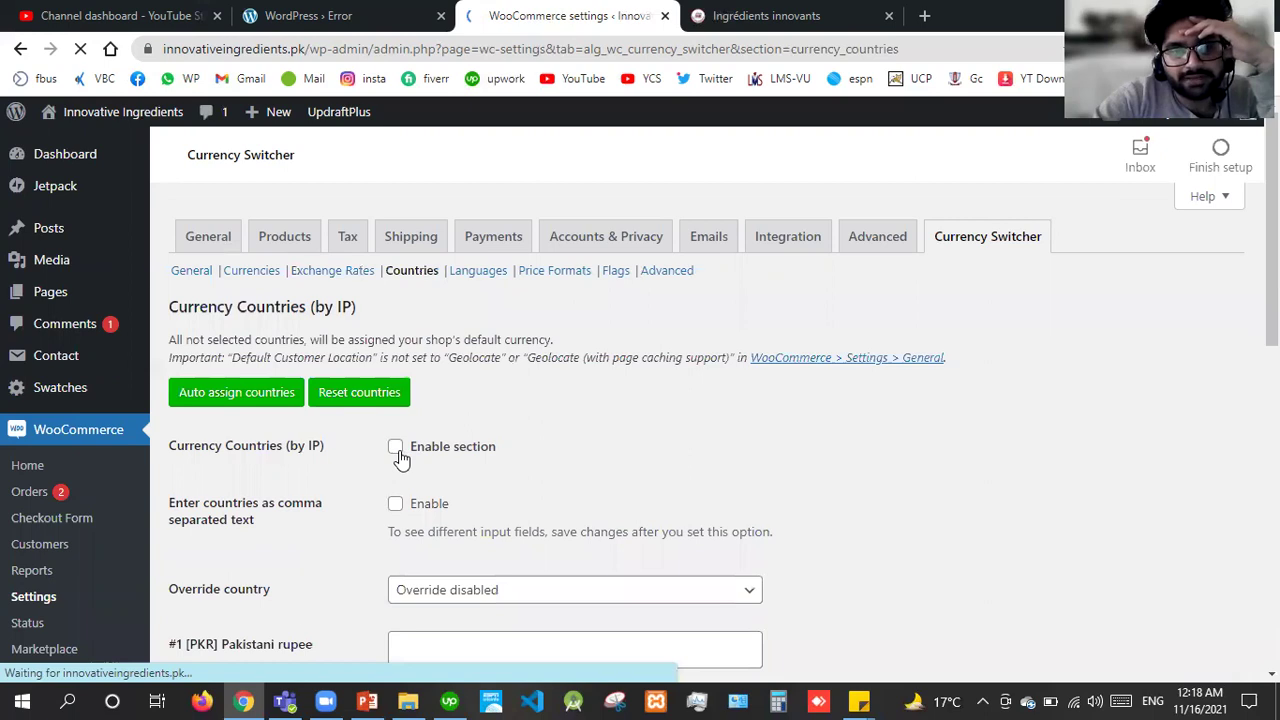
click(396, 450)
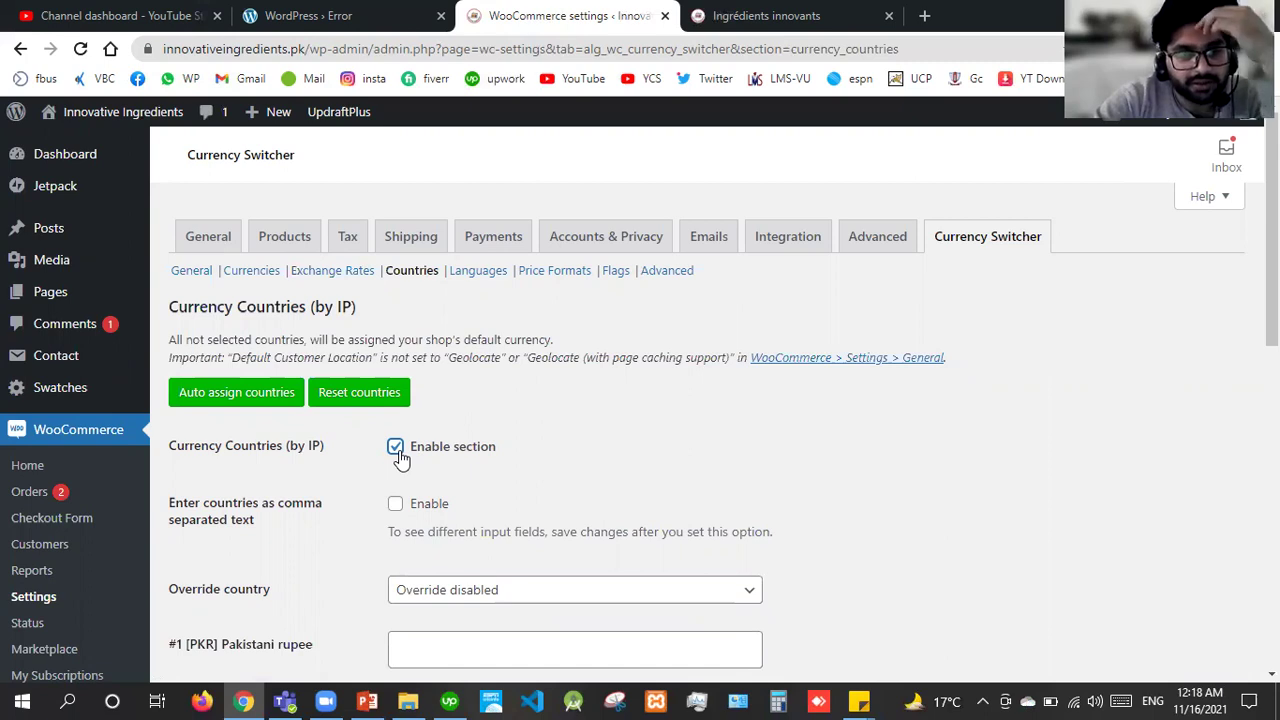
scroll(400, 456, down, 1)
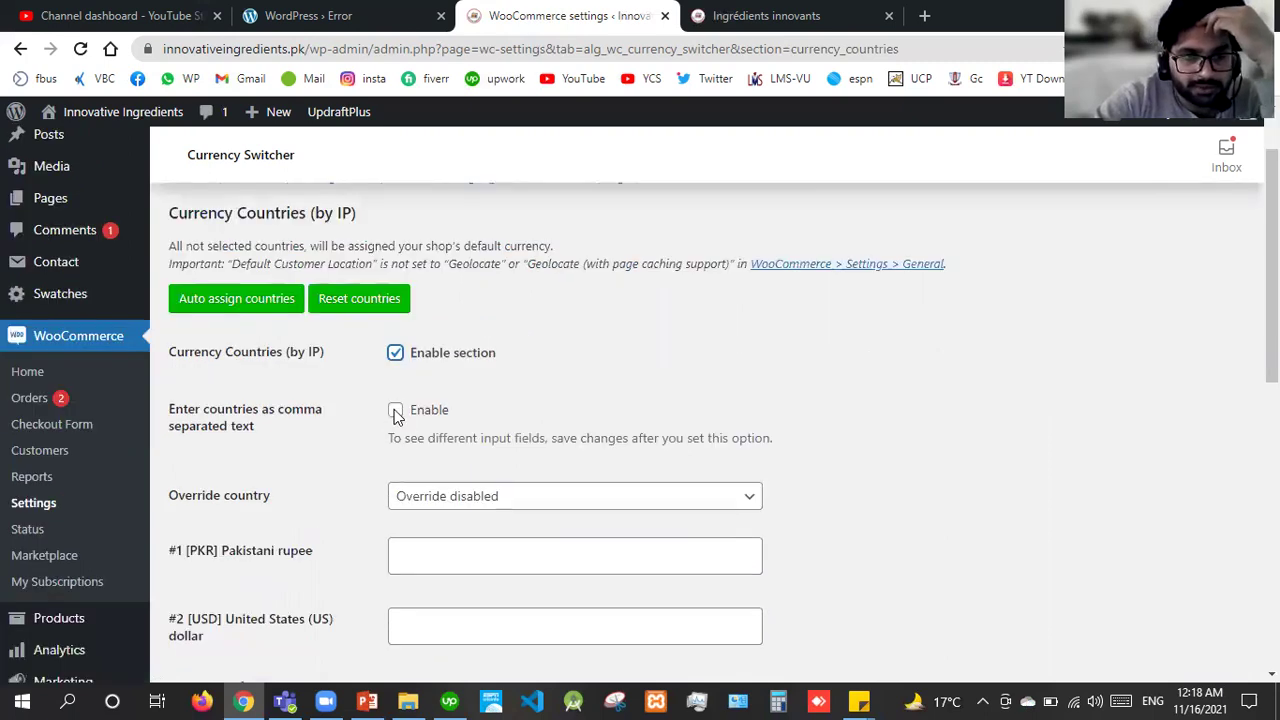
click(396, 412)
scroll(400, 400, down, 2)
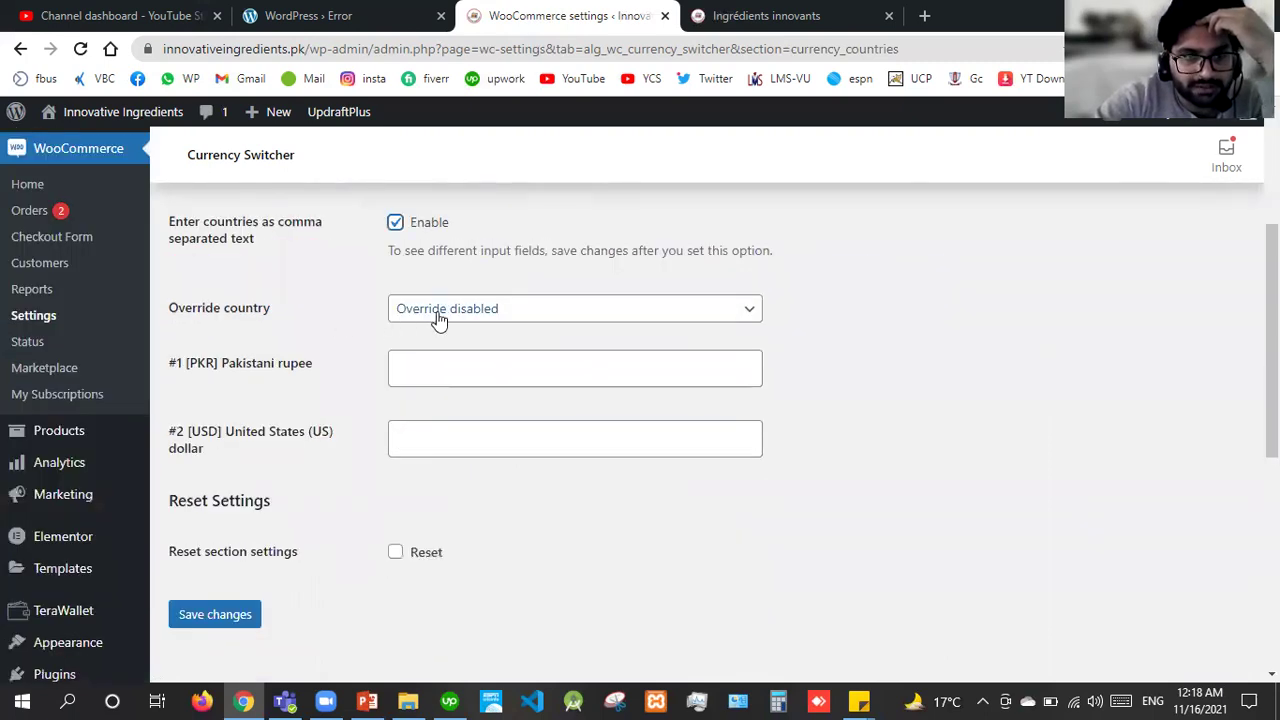
click(438, 318)
click(438, 318)
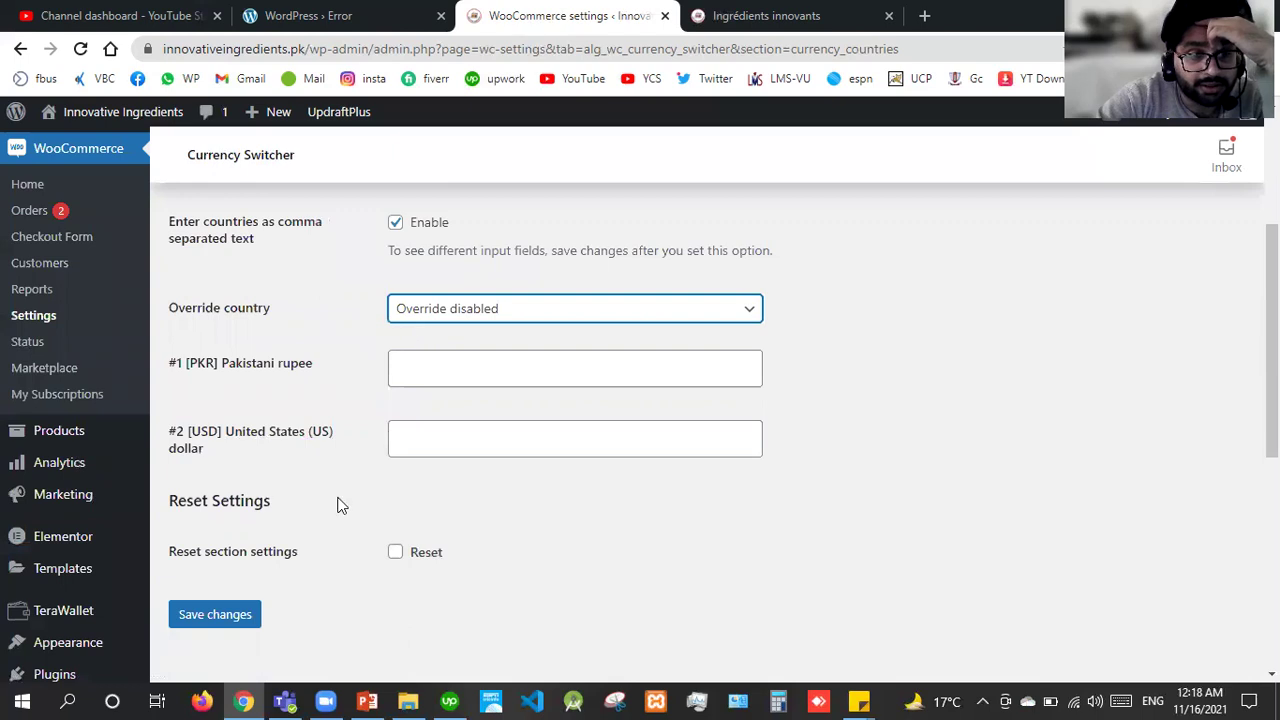
Save the currency switcher country settings and switch to the lecture slides.
click(232, 613)
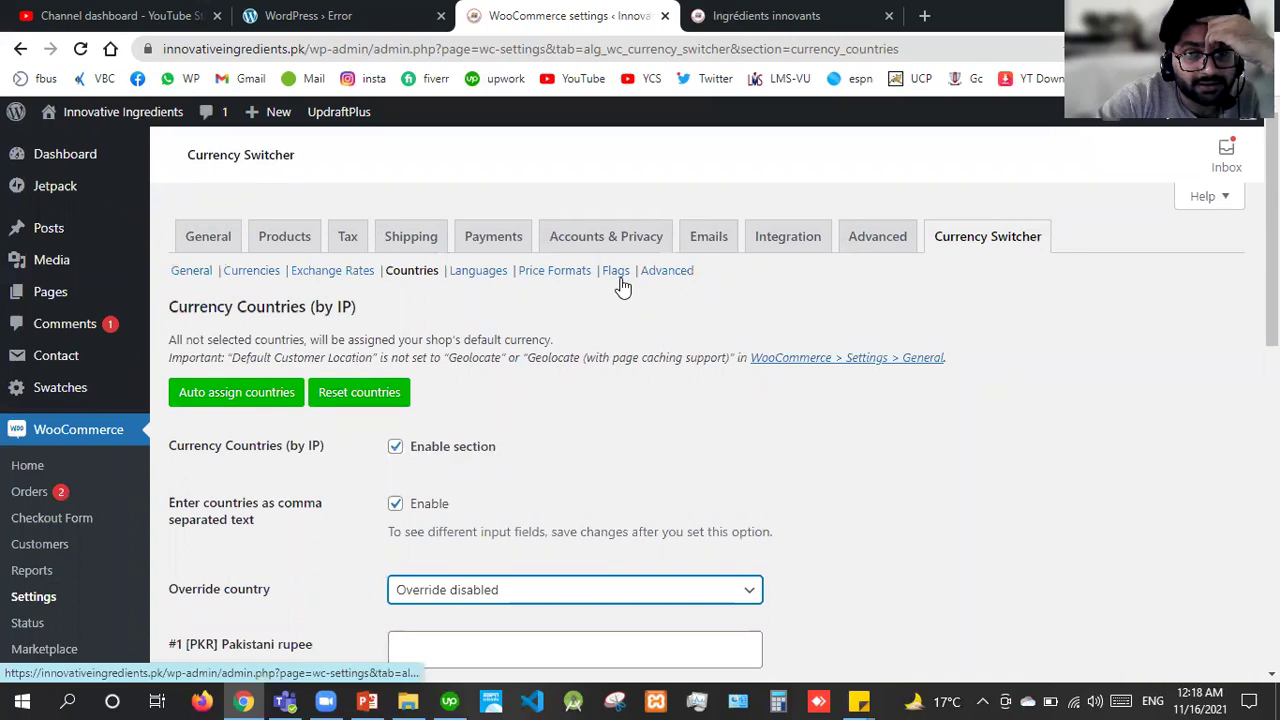
scroll(205, 433, down, 4)
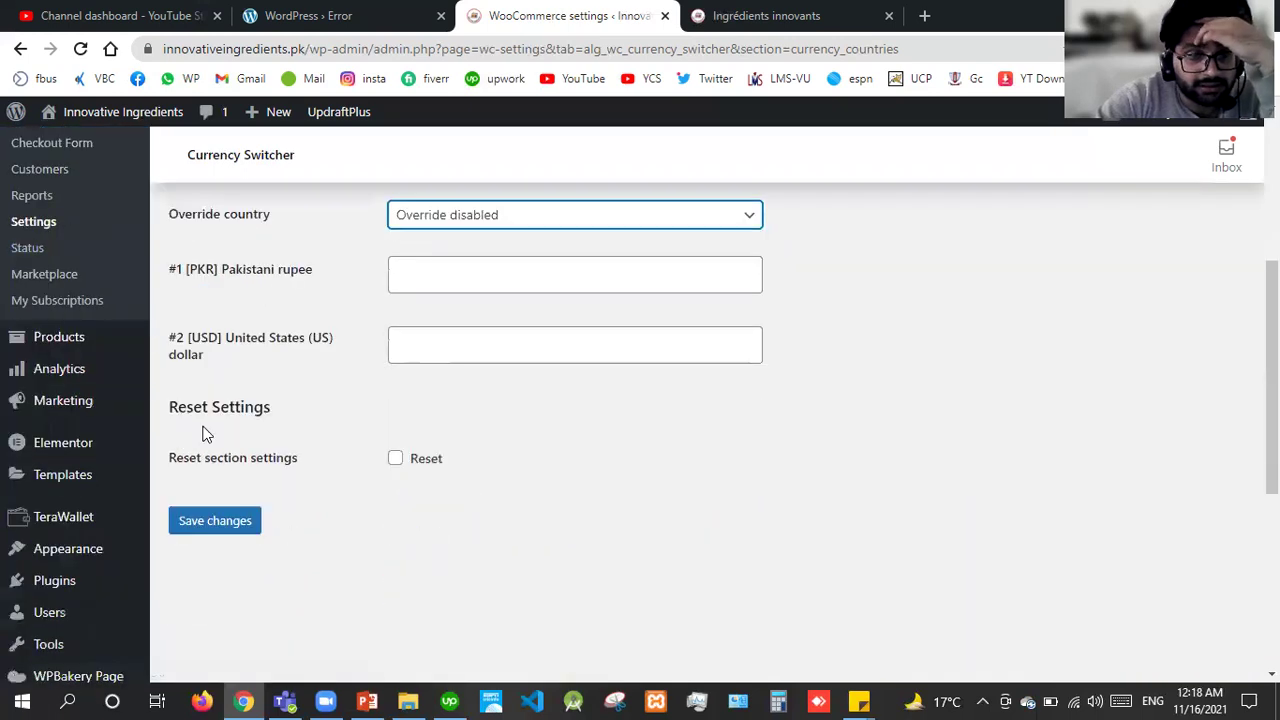
scroll(205, 433, down, 2)
click(205, 338)
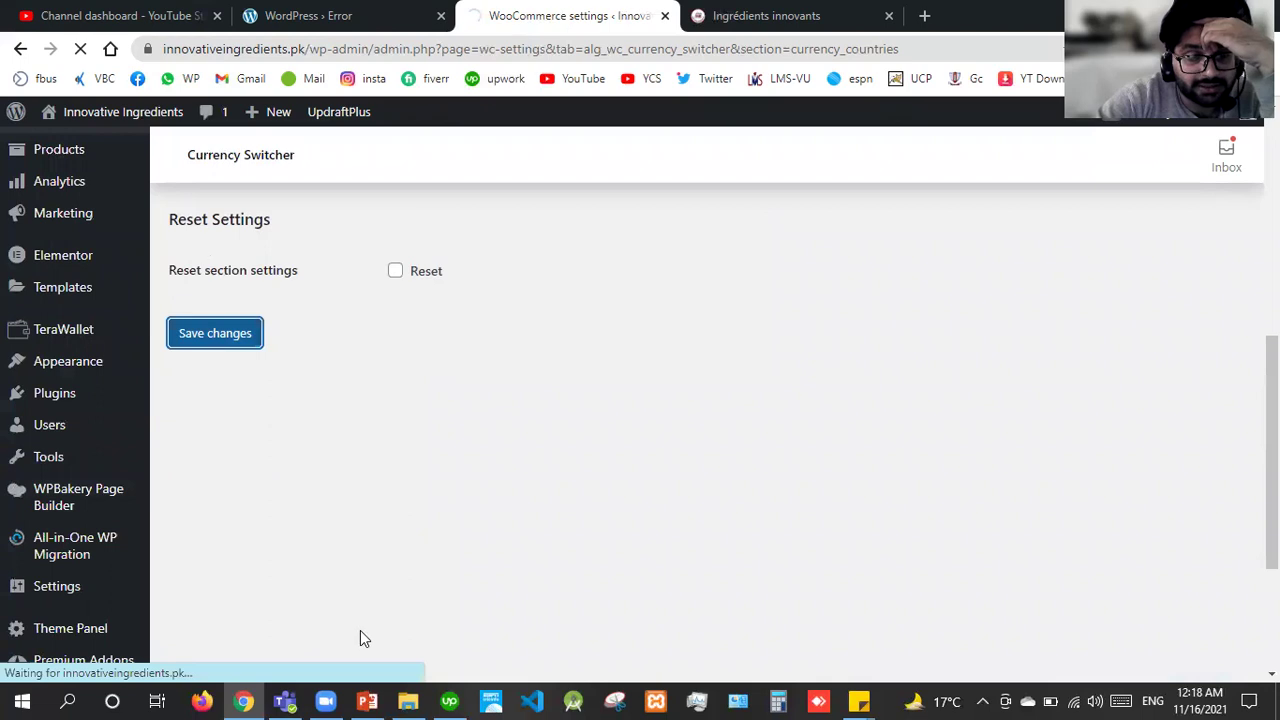
click(367, 700)
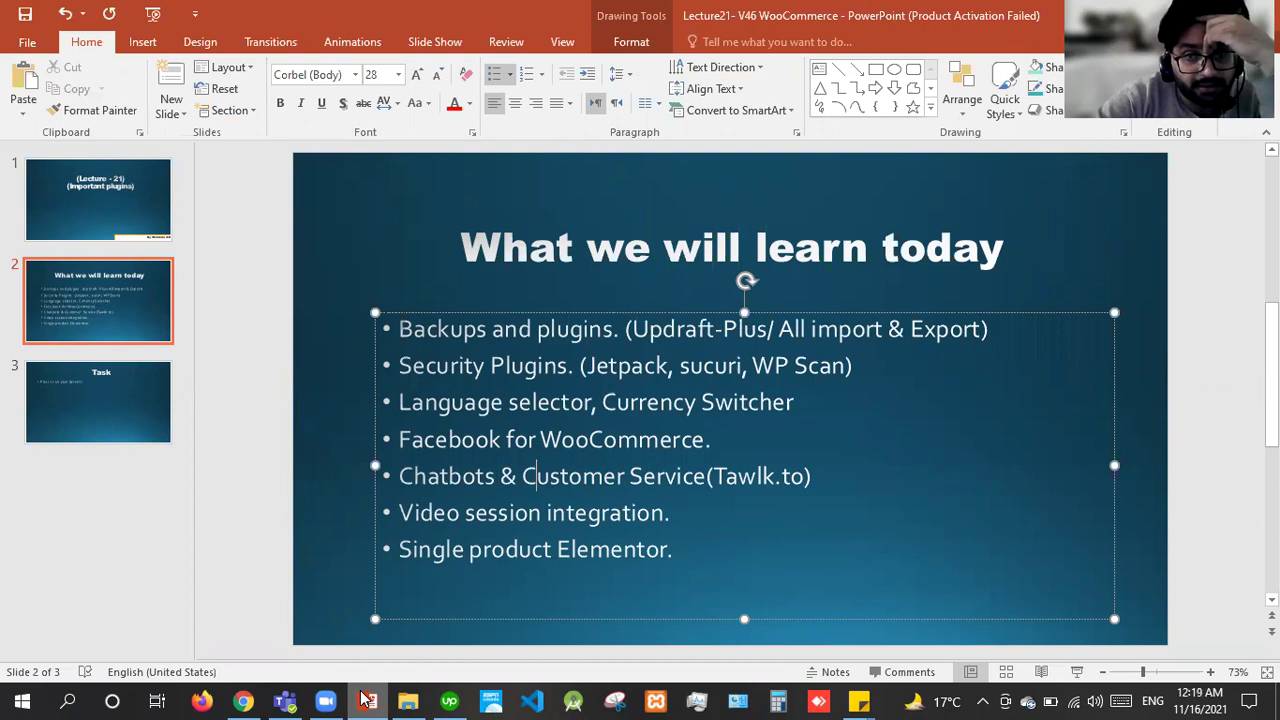
Move the 'Facebook for WooCommerce.' bullet below the Chatbots line.
drag(718, 440, 408, 438)
key(ctrl+c)
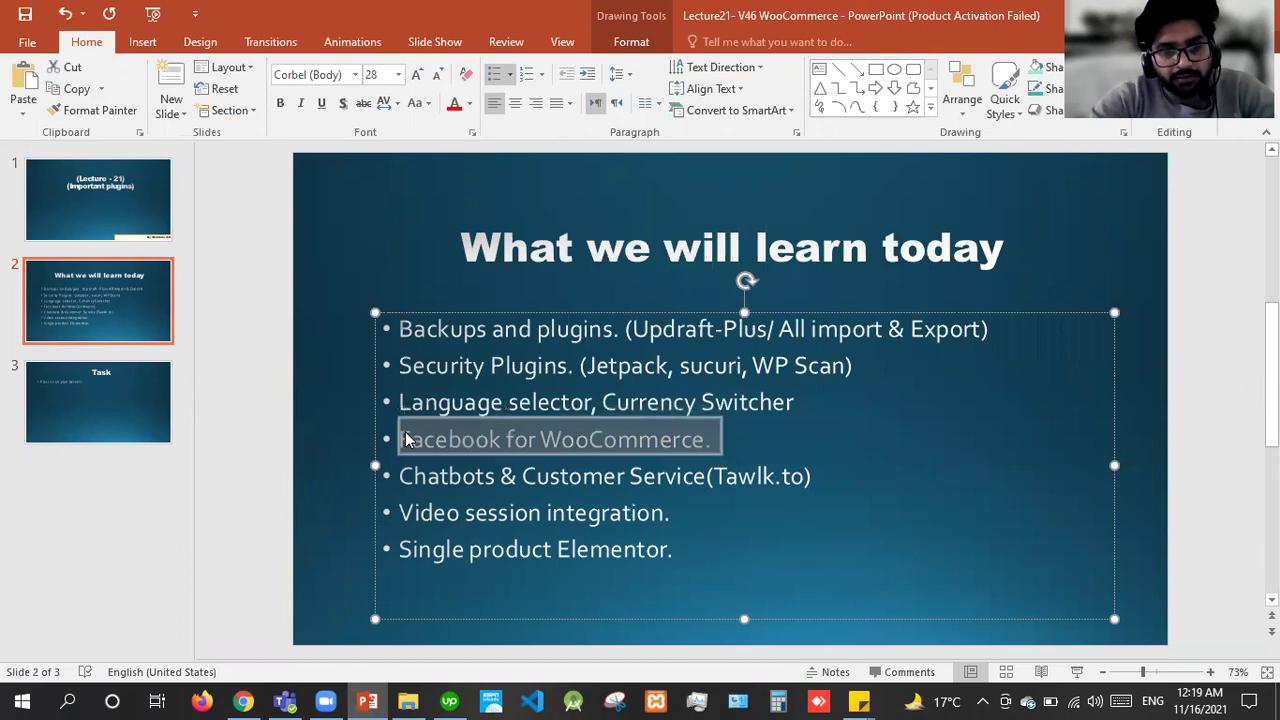
key(Delete)
key(Return)
key(ctrl+v)
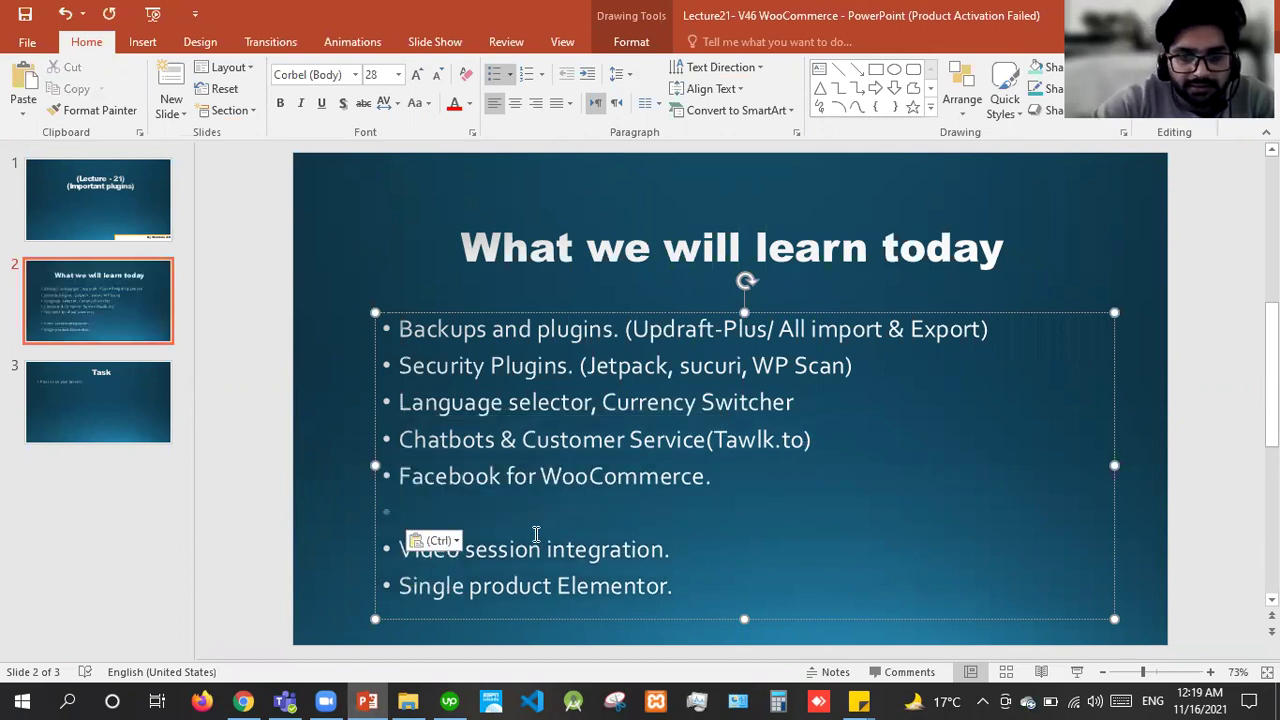
key(Down)
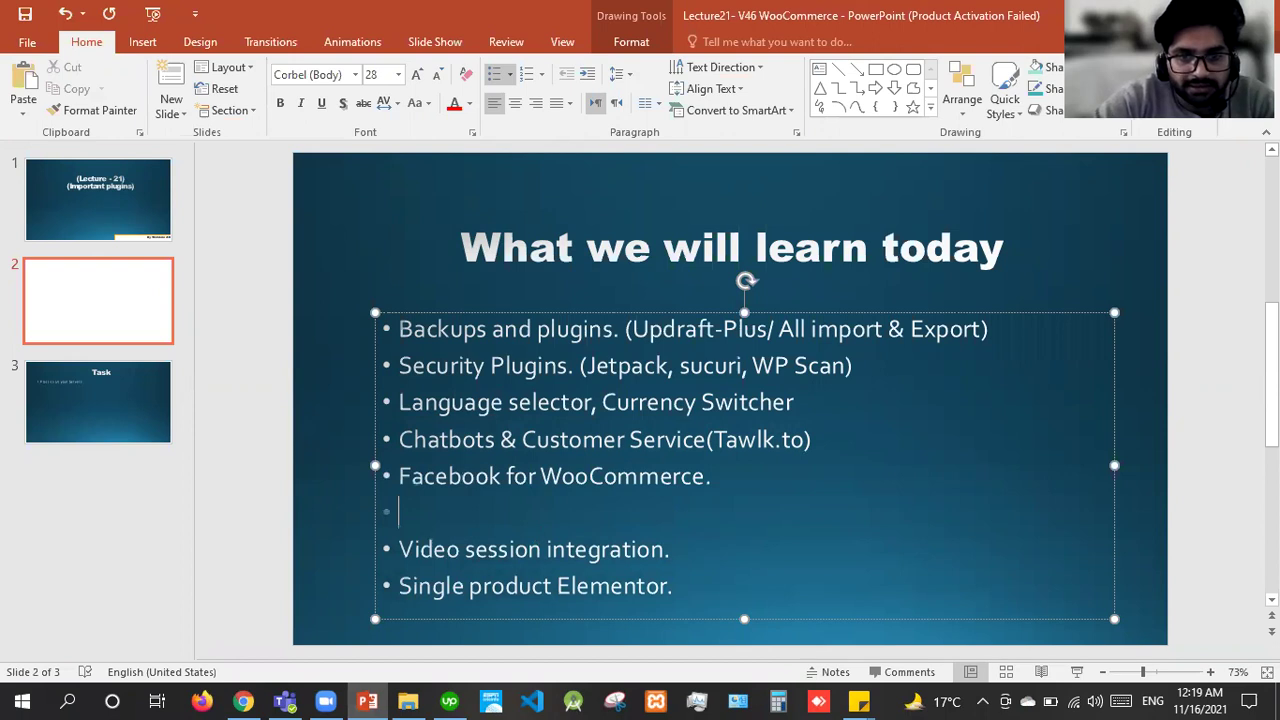
key(BackSpace)
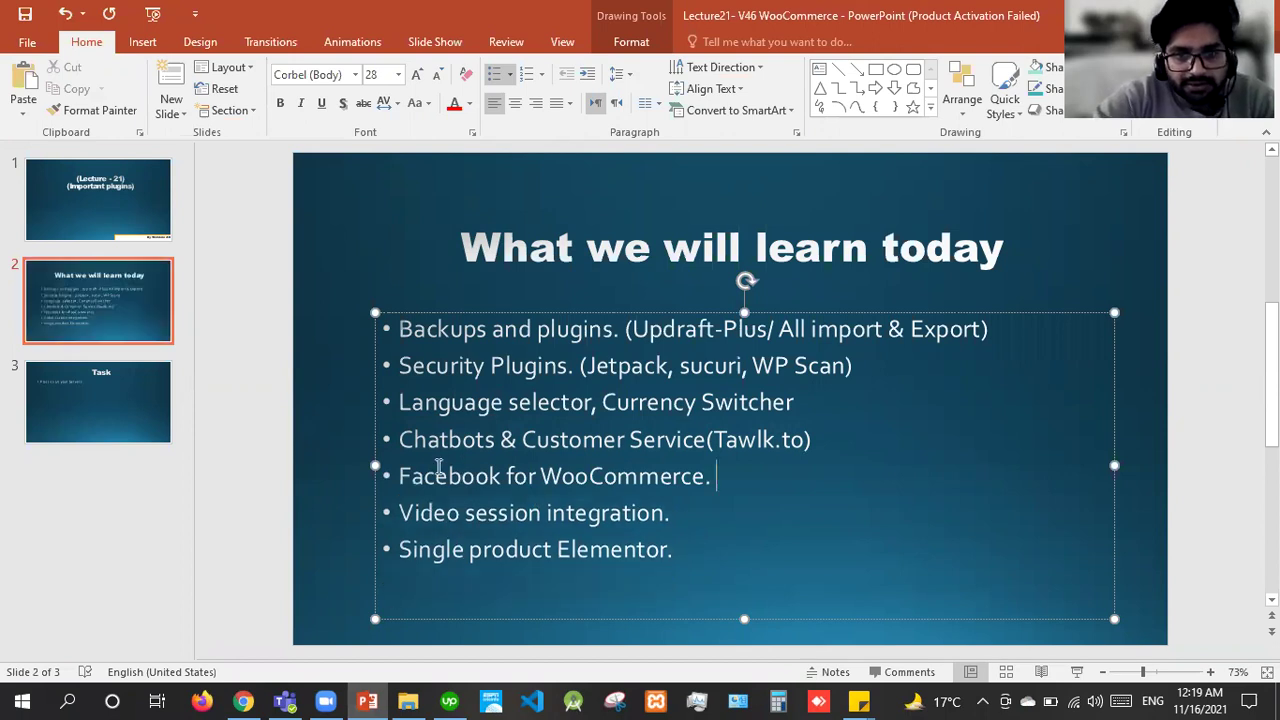
Delete the last three bullets so the list ends at 'Chatbots & Customer Service(Tawlk.to)'.
key(Home)
key(ctrl+shift+End)
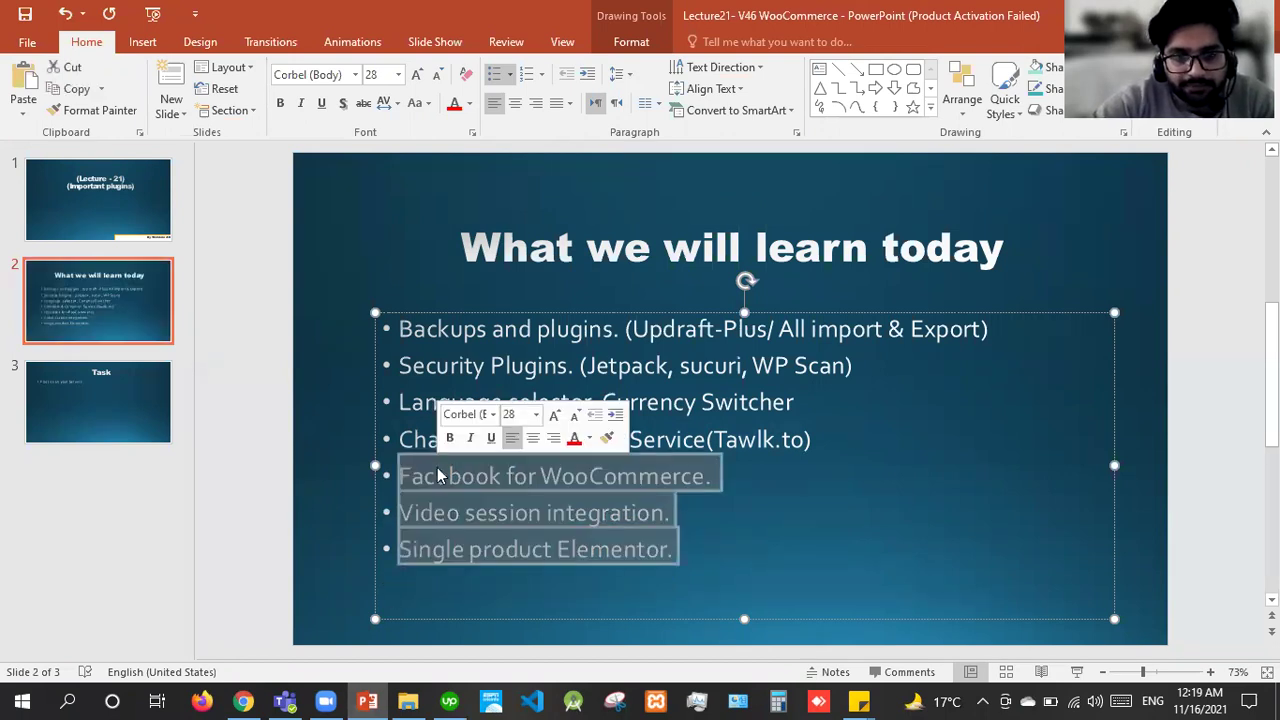
key(BackSpace)
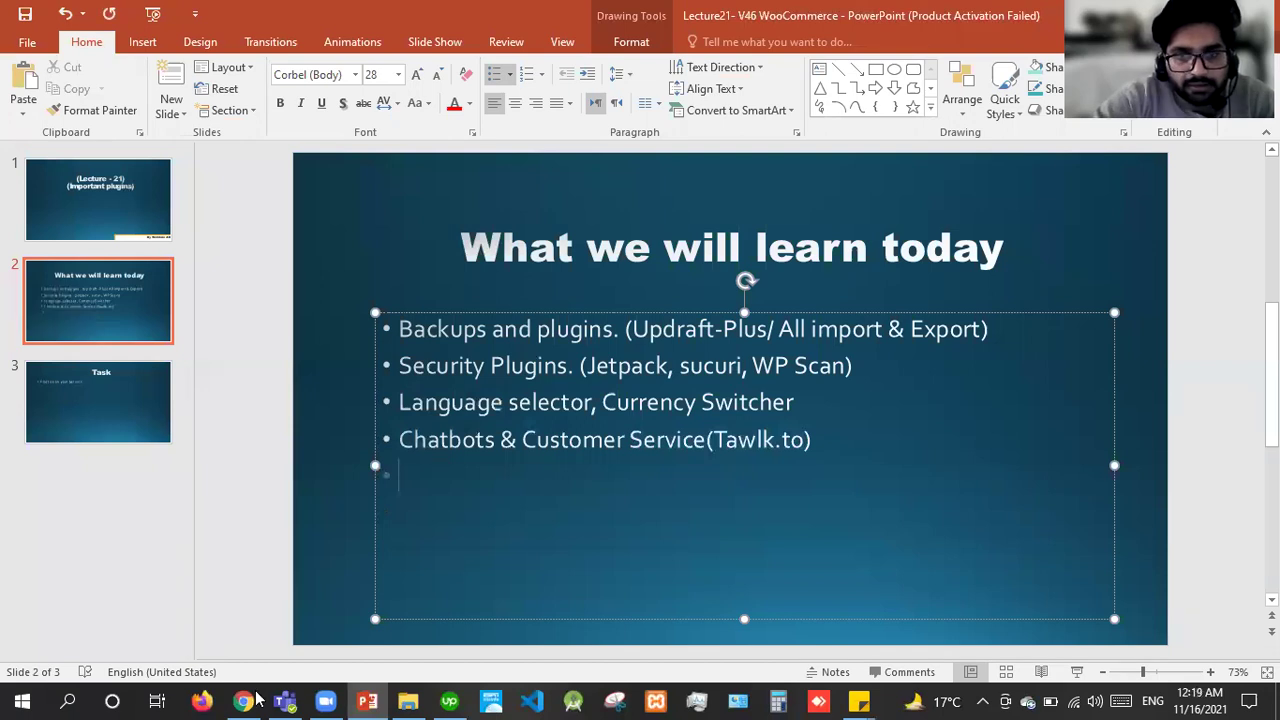
click(250, 700)
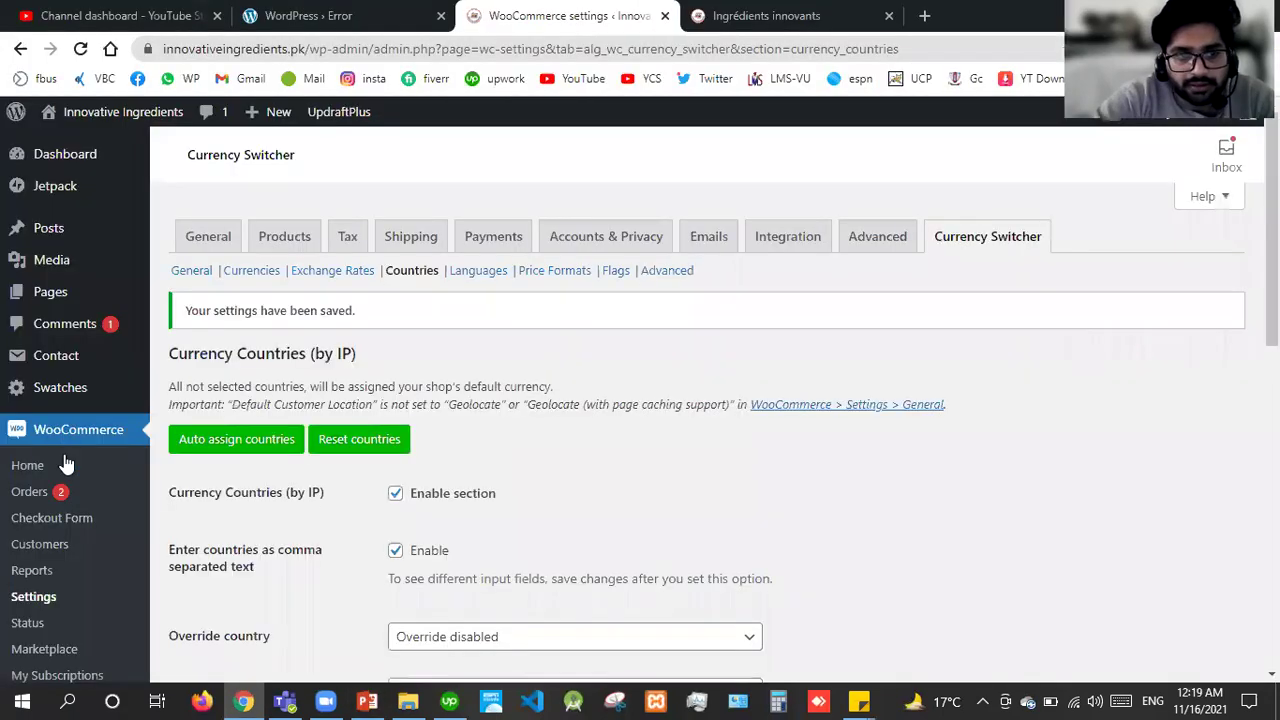
Search Add New plugins for 'tawk to' and install the Tawk.To Live Chat plugin.
scroll(66, 480, down, 4)
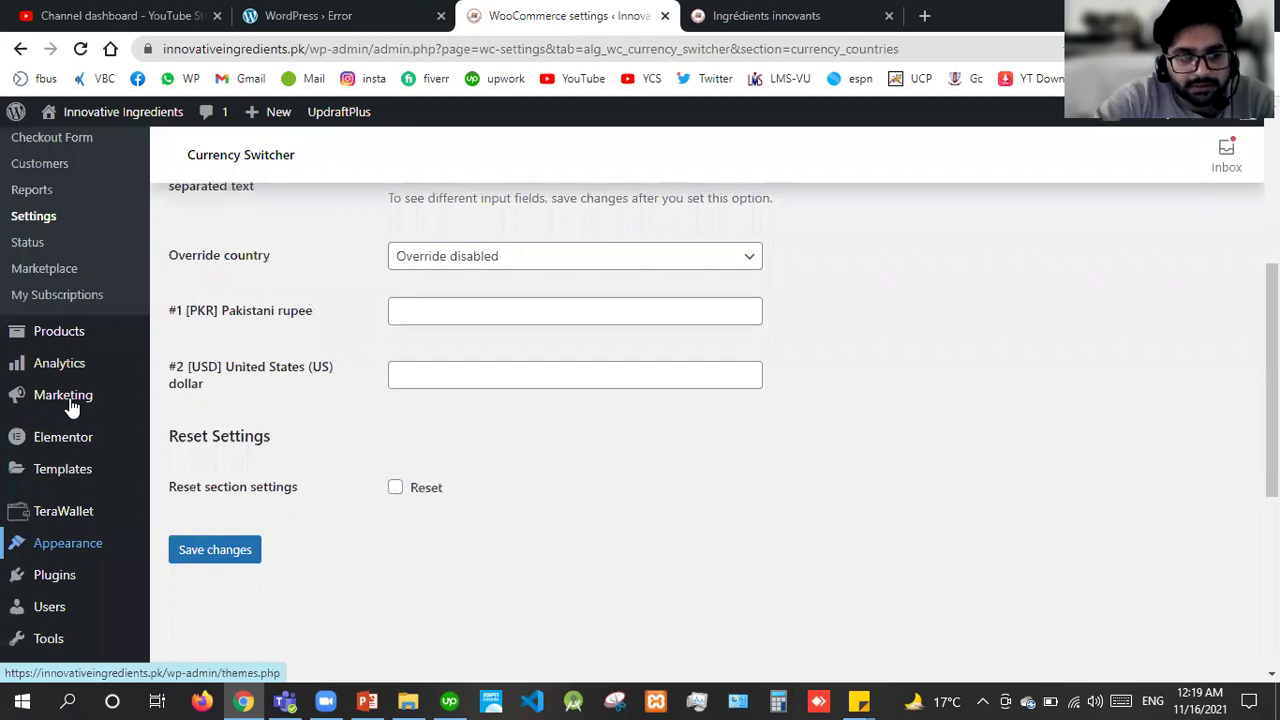
scroll(70, 405, down, 2)
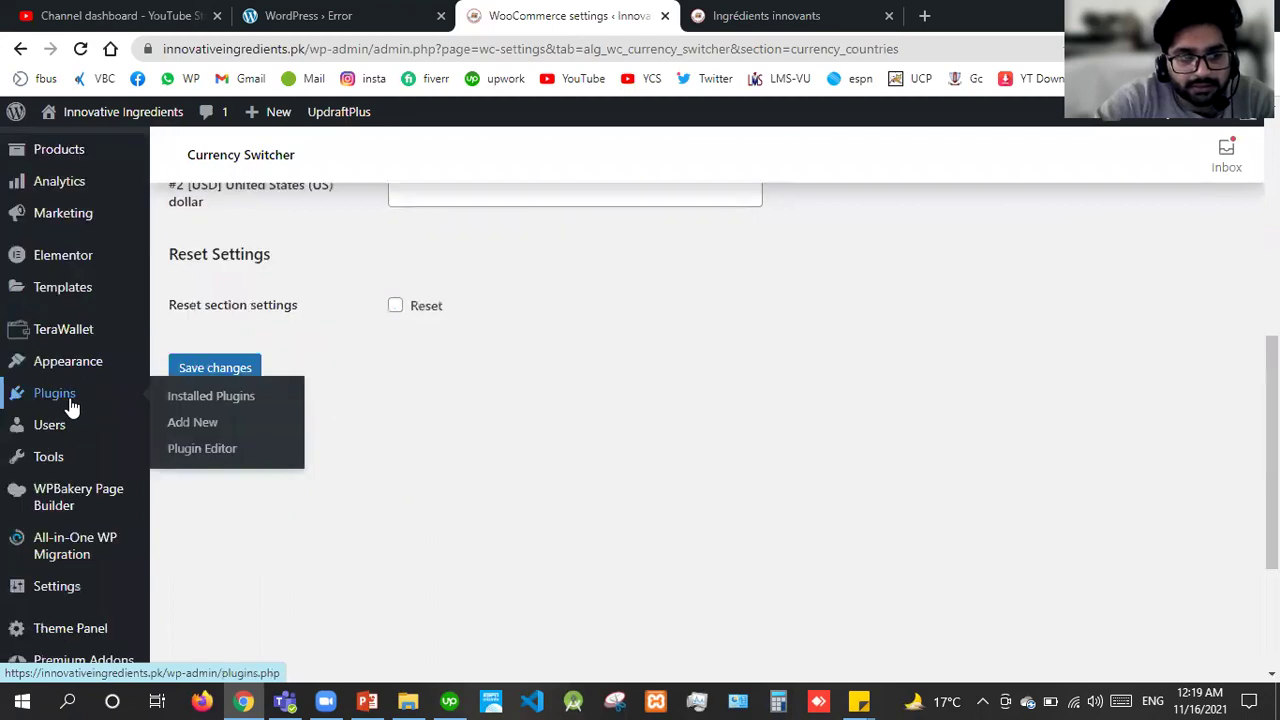
click(190, 428)
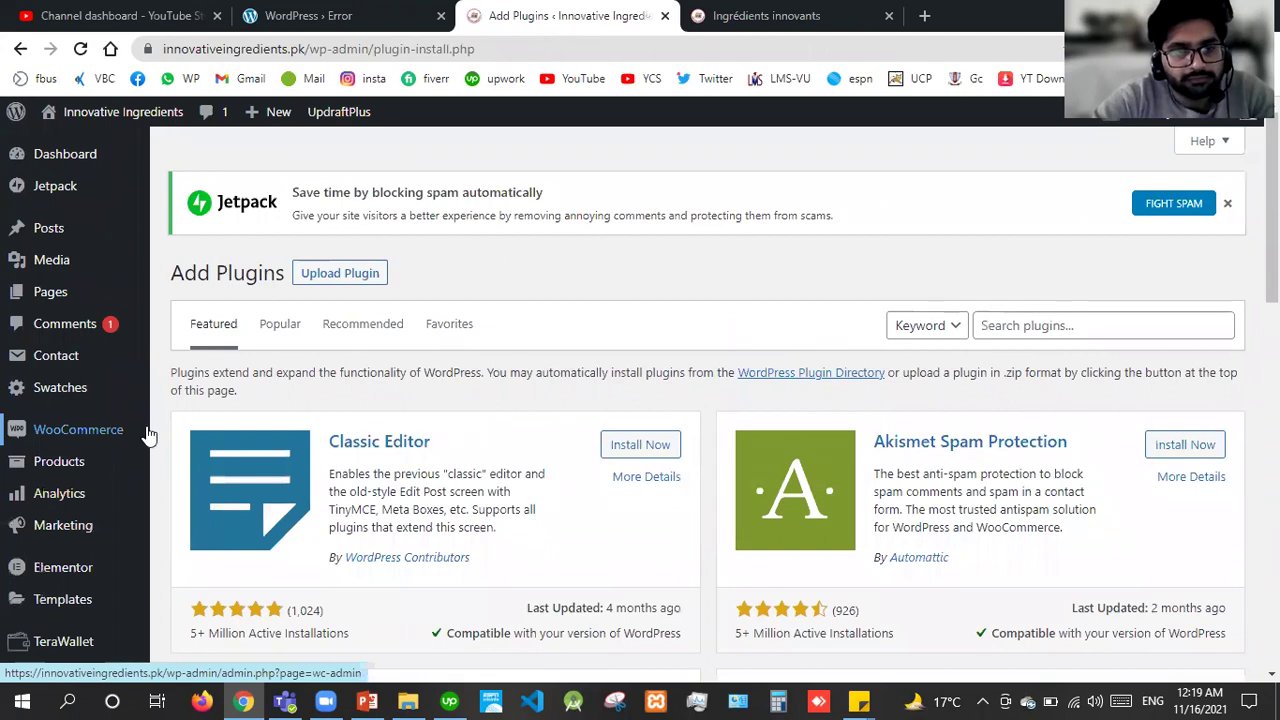
click(1226, 207)
click(1008, 208)
text(tawlk)
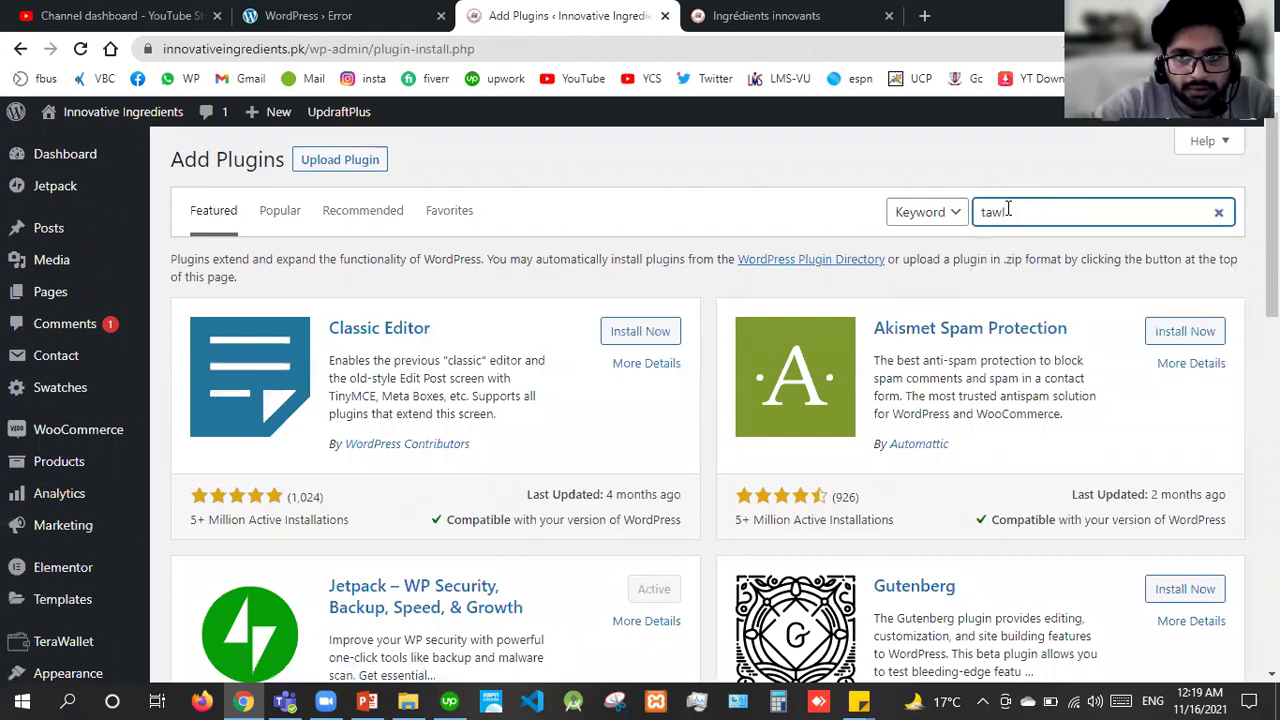
text( to)
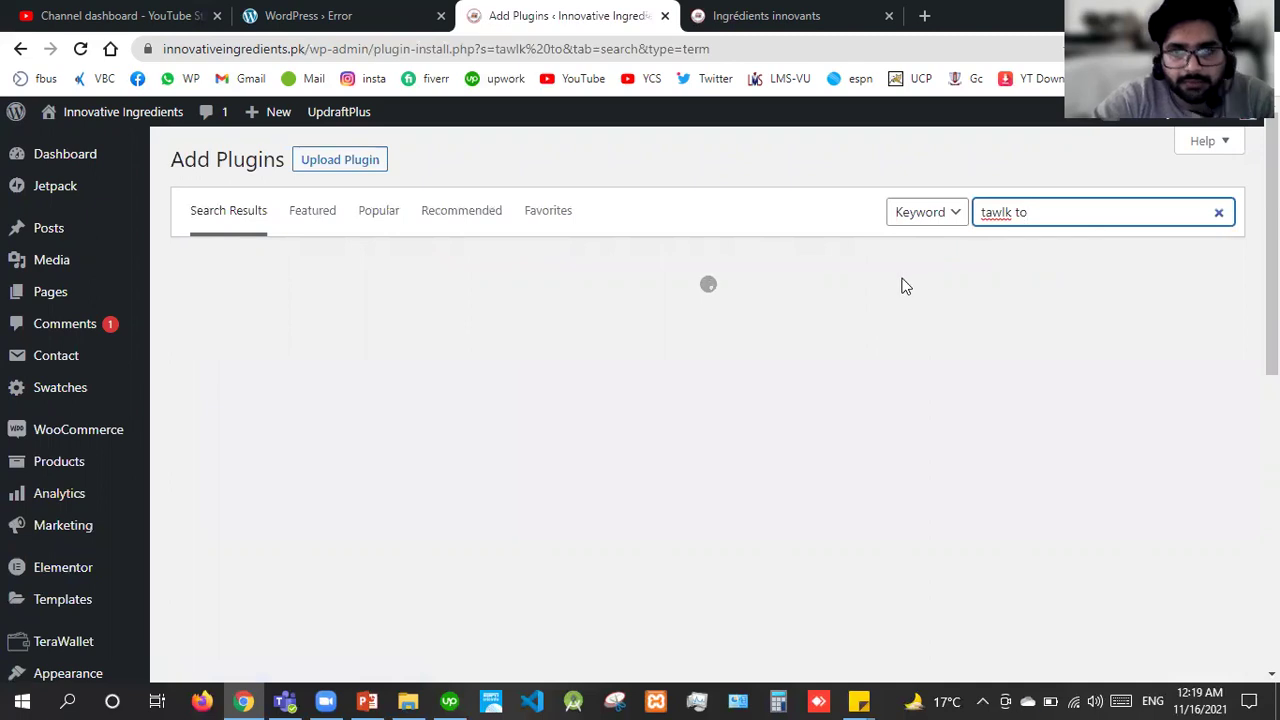
click(1007, 211)
key(BackSpace)
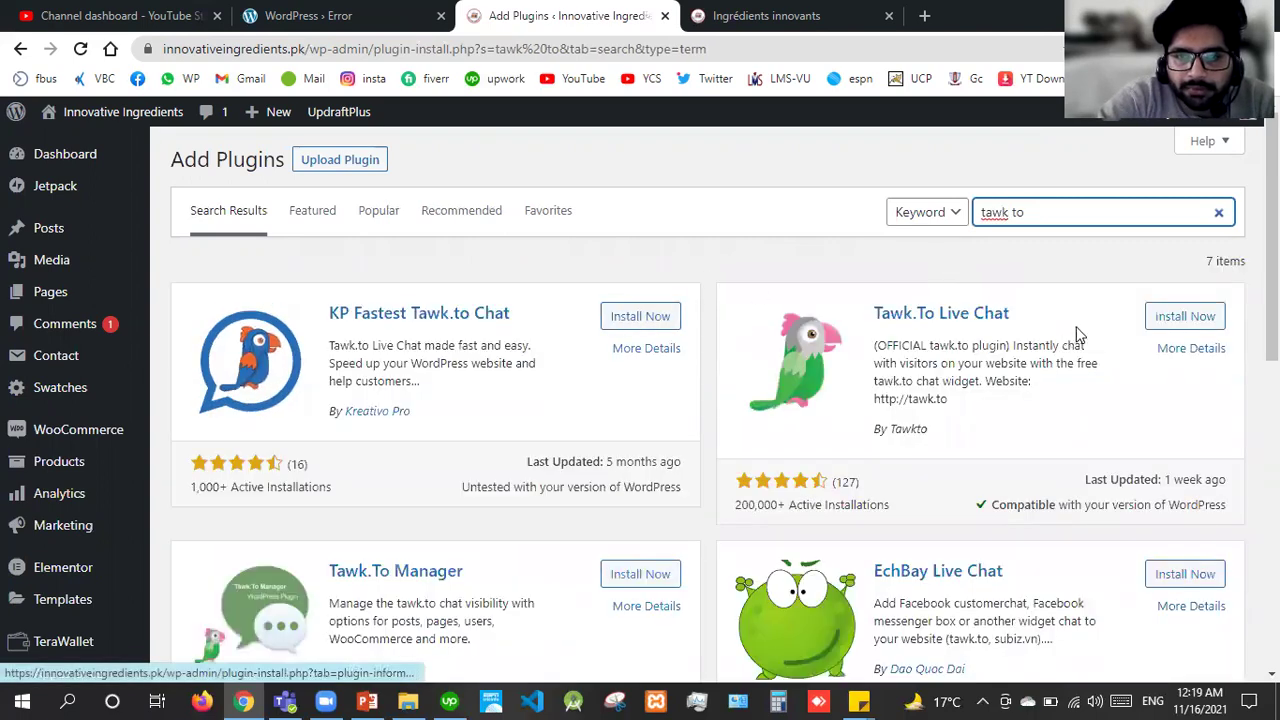
click(1188, 317)
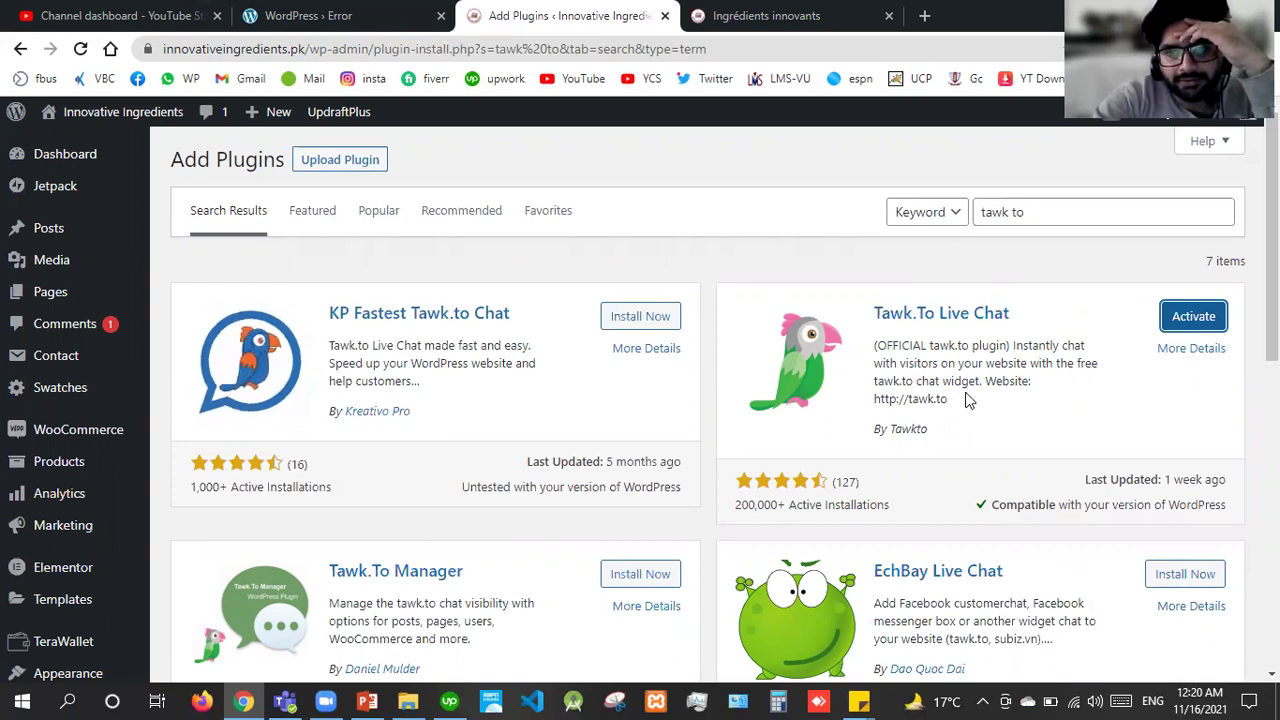
Replace the plugin search term with 'chatbot'.
drag(880, 399, 958, 410)
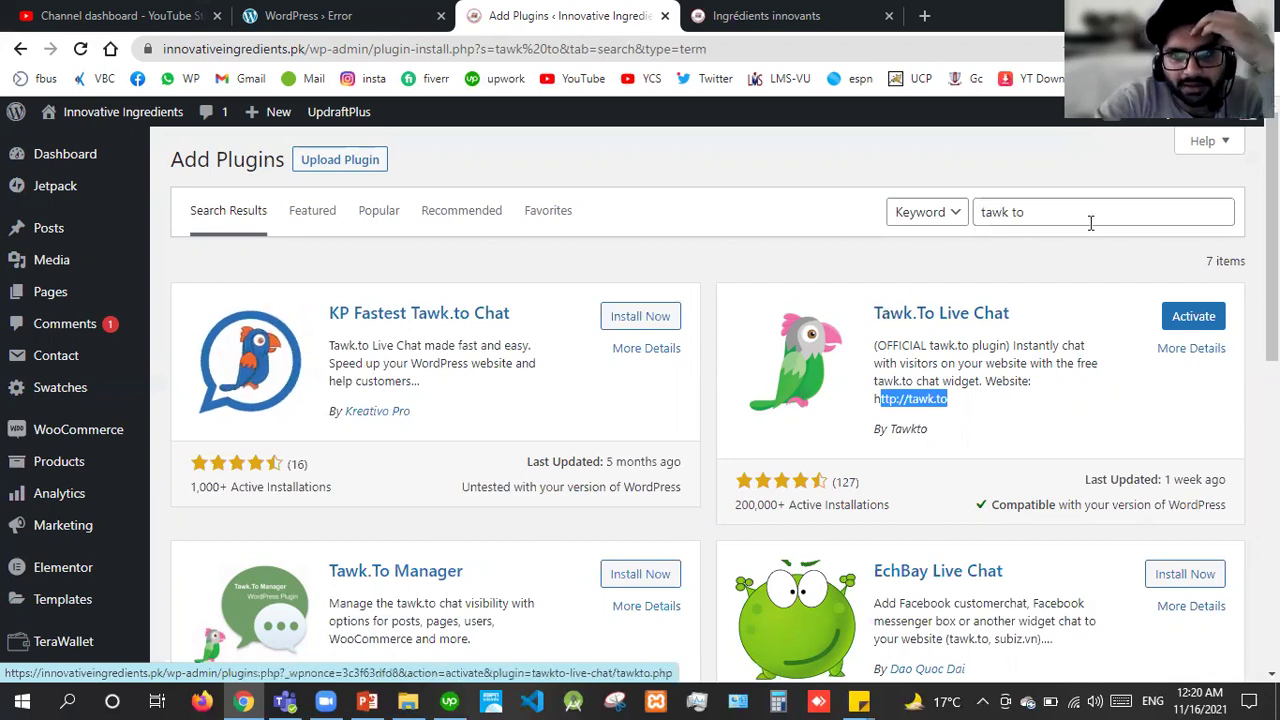
drag(1094, 214, 866, 225)
text(chatbot)
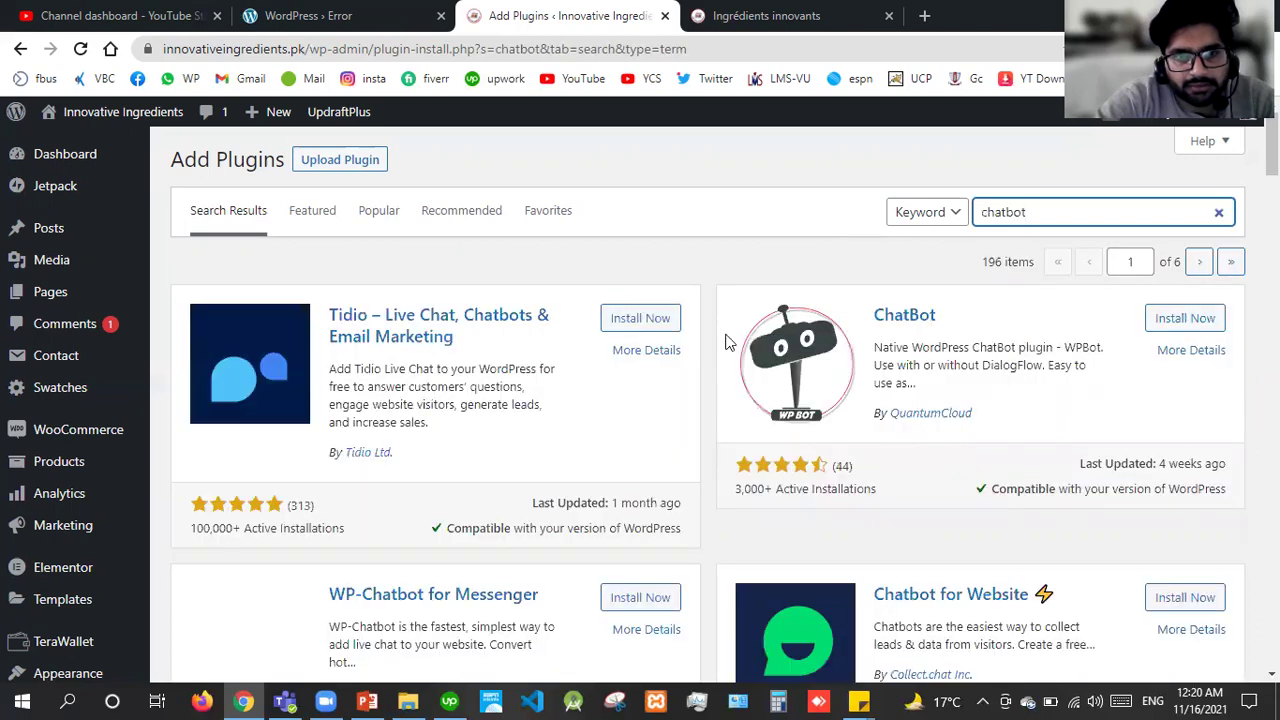
Install and activate the ChatBot (WPBot Lite) plugin, closing the WordPress error tab.
click(1190, 330)
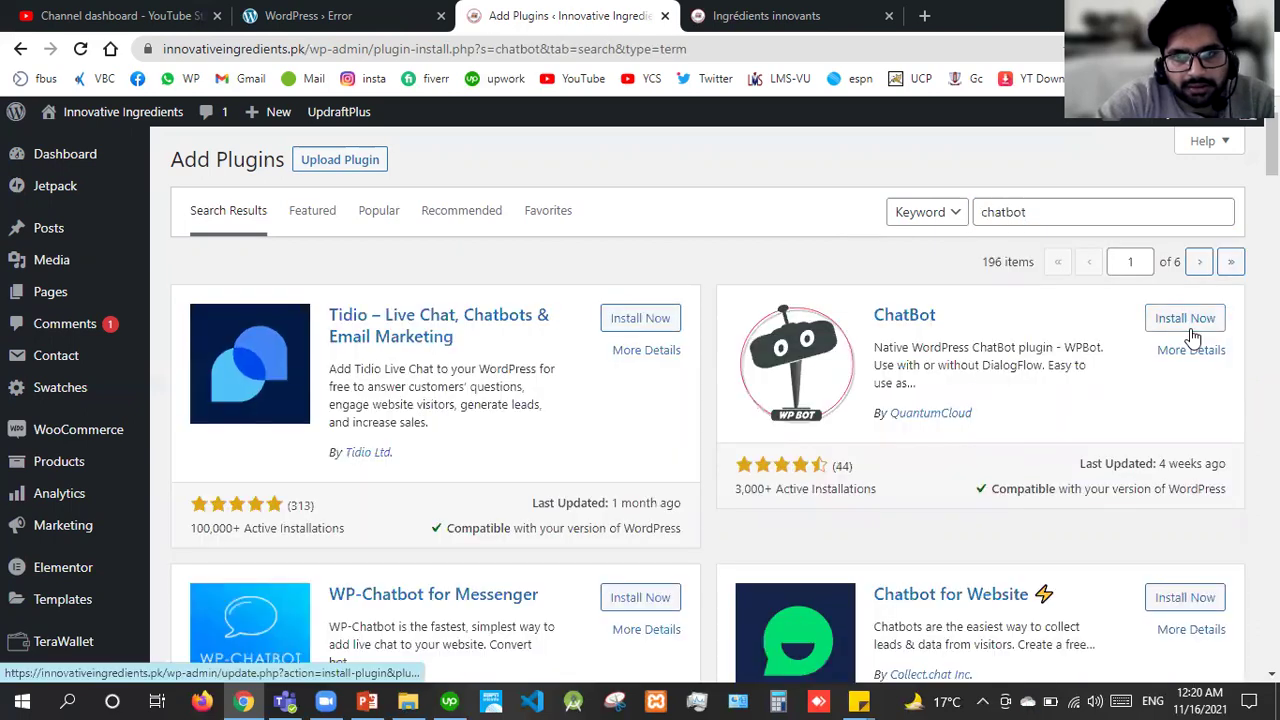
click(441, 16)
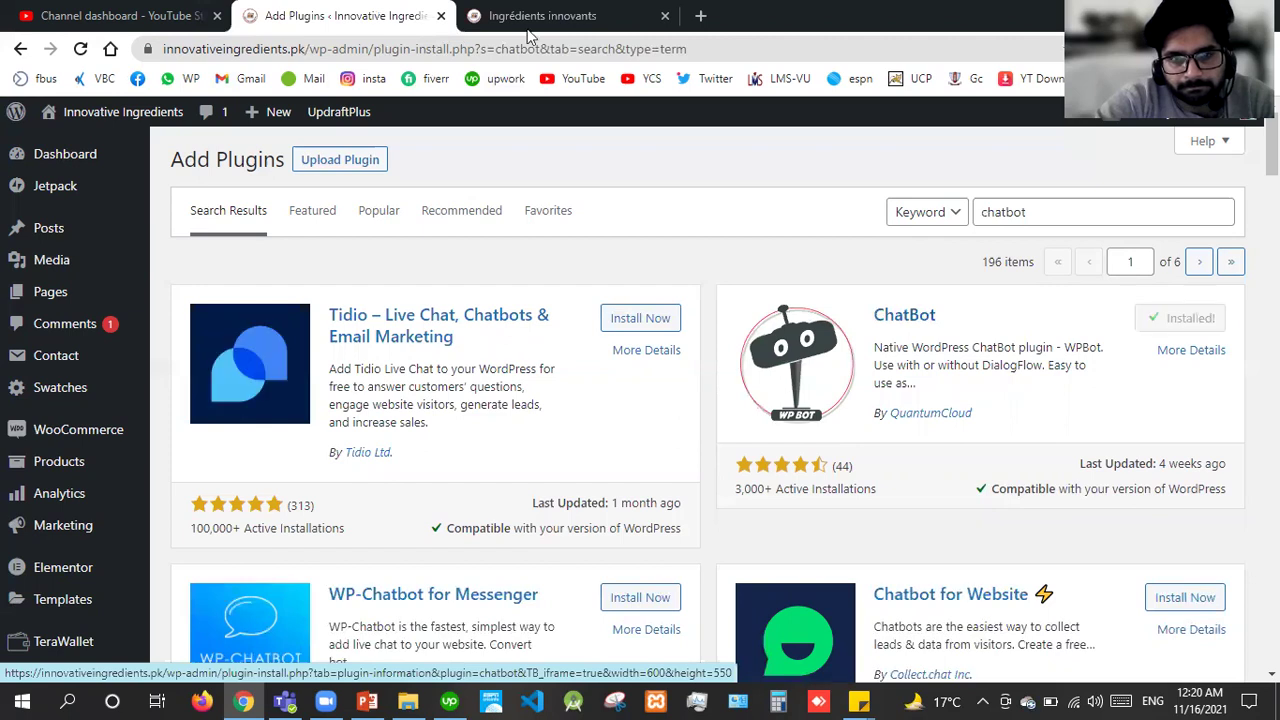
click(1176, 320)
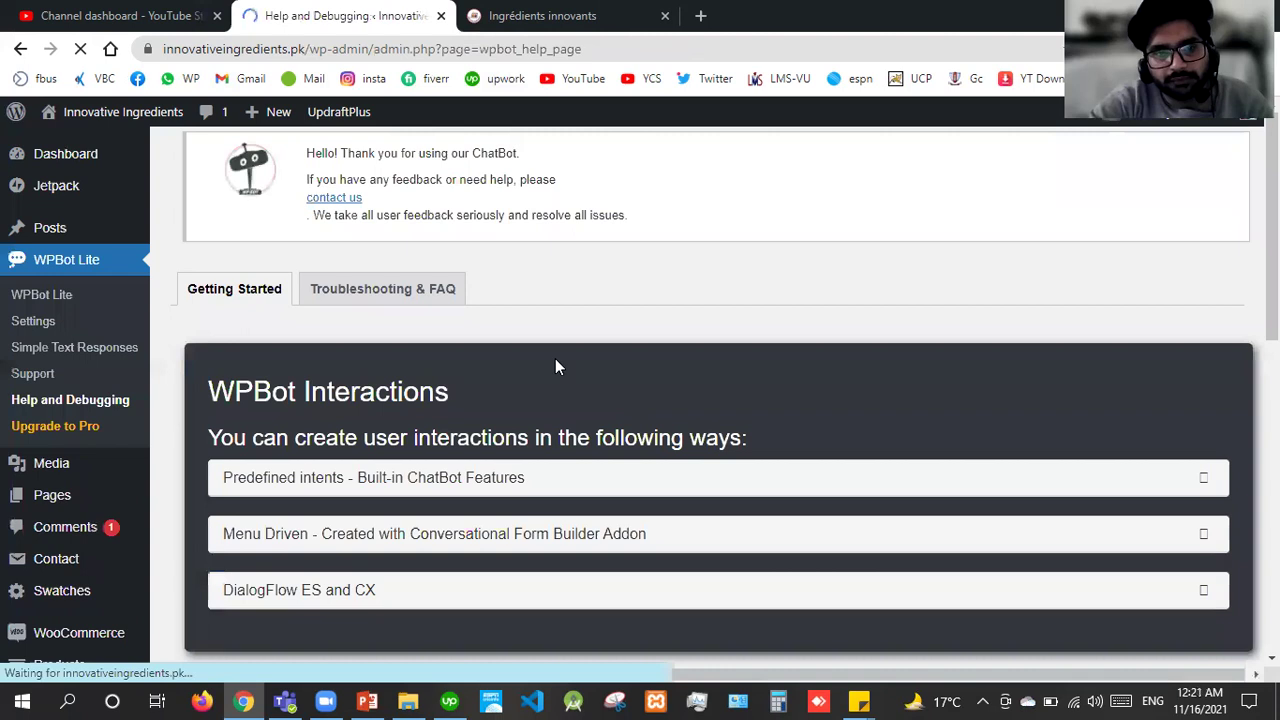
Expand the Predefined intents description on the WPBot help page.
scroll(317, 366, down, 3)
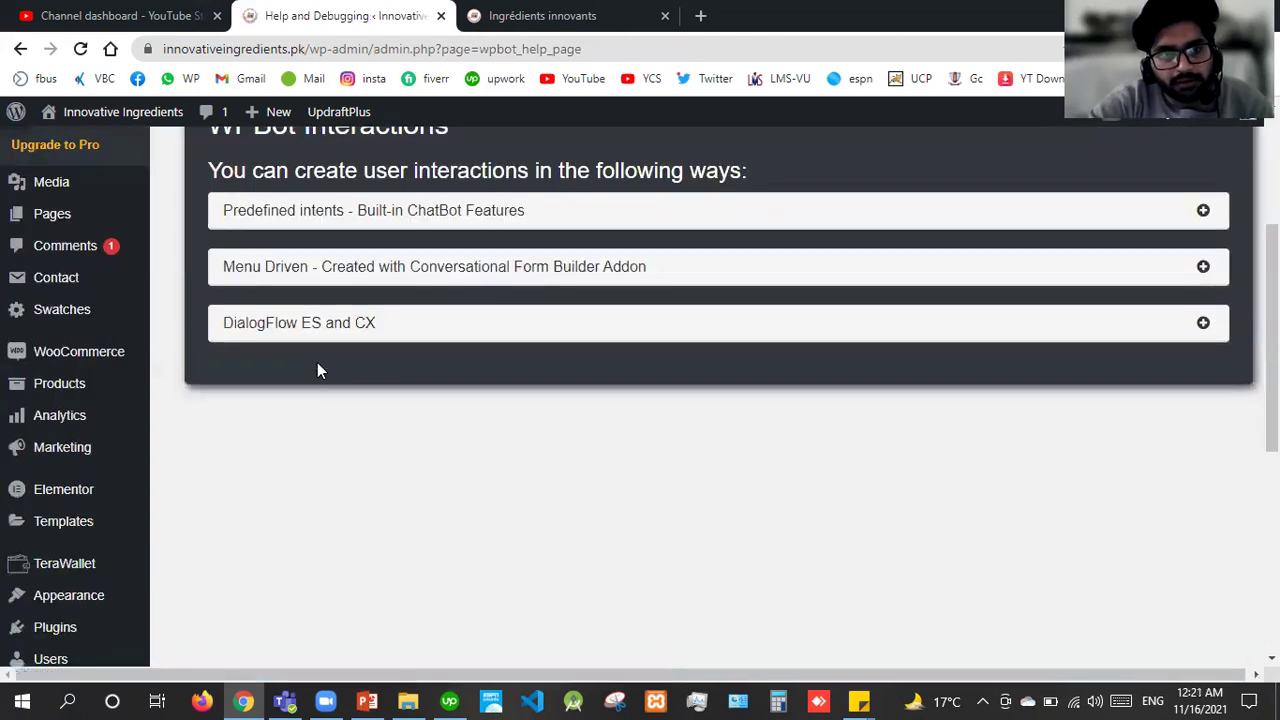
scroll(317, 370, up, 2)
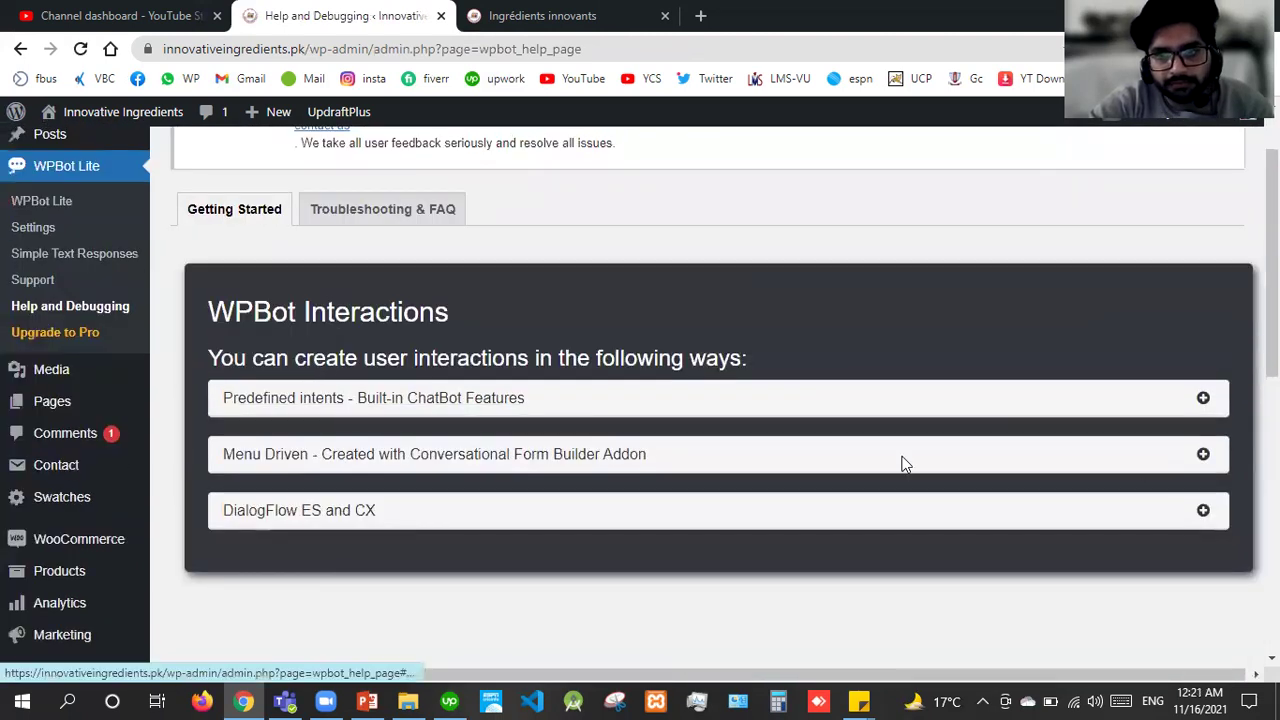
click(1202, 399)
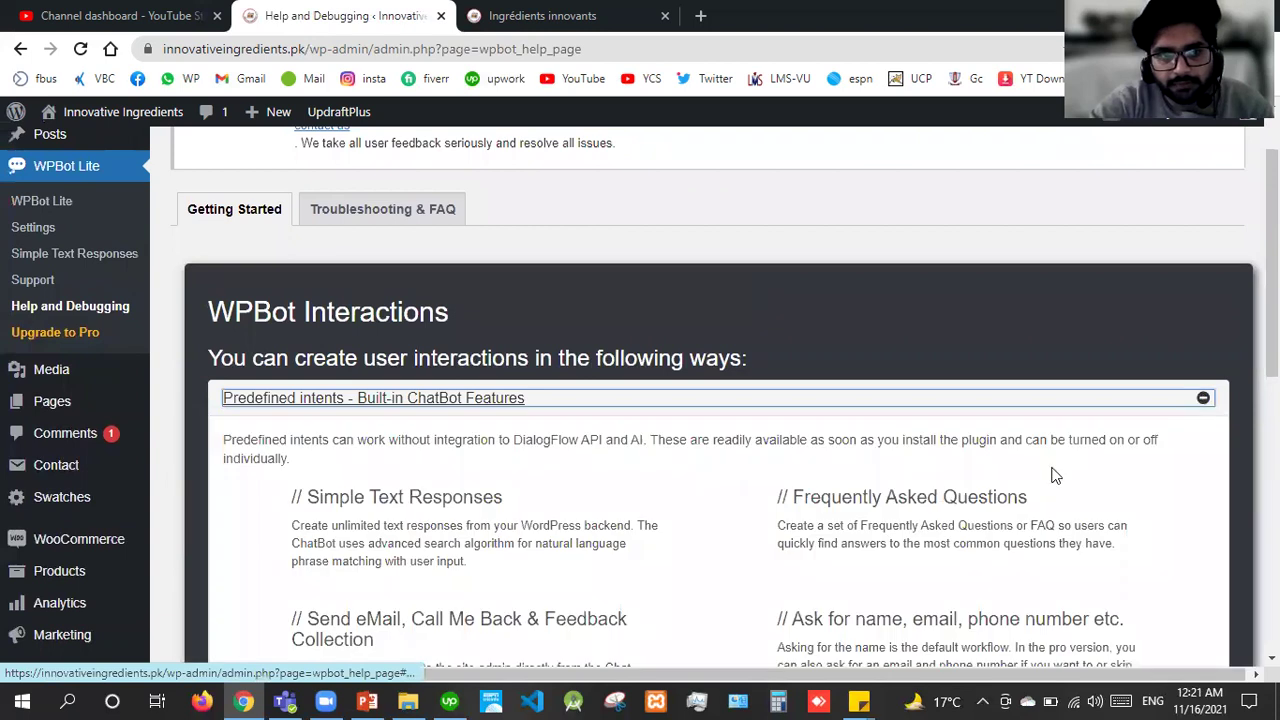
scroll(500, 455, down, 4)
scroll(10, 358, up, 5)
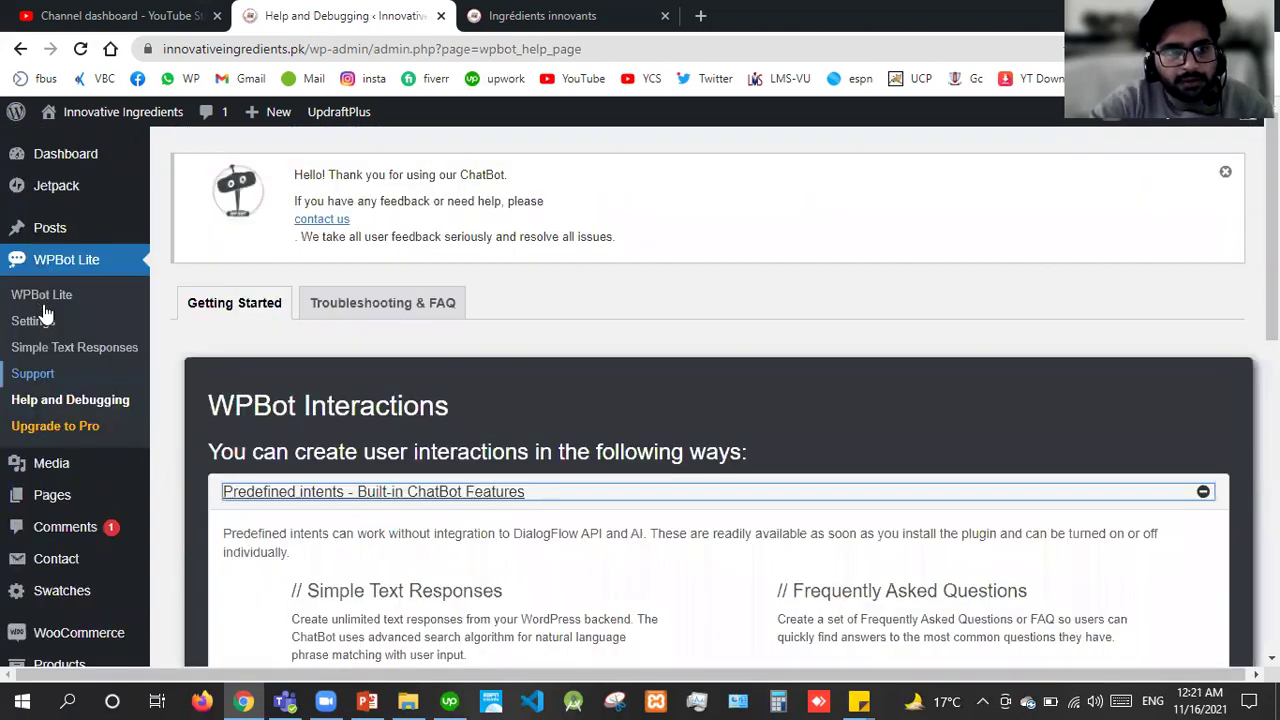
Open the WPBot Lite Settings page, closing the extra WPBot dashboard tab.
click(38, 328)
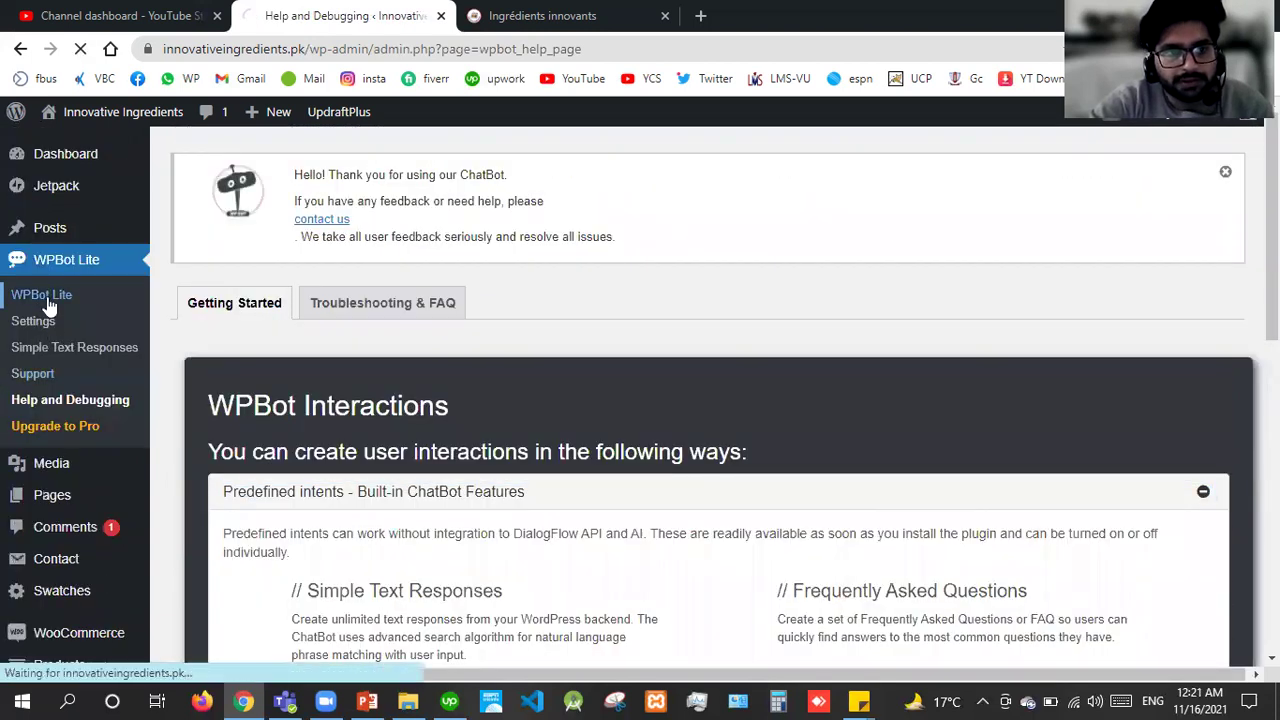
middle_click(48, 296)
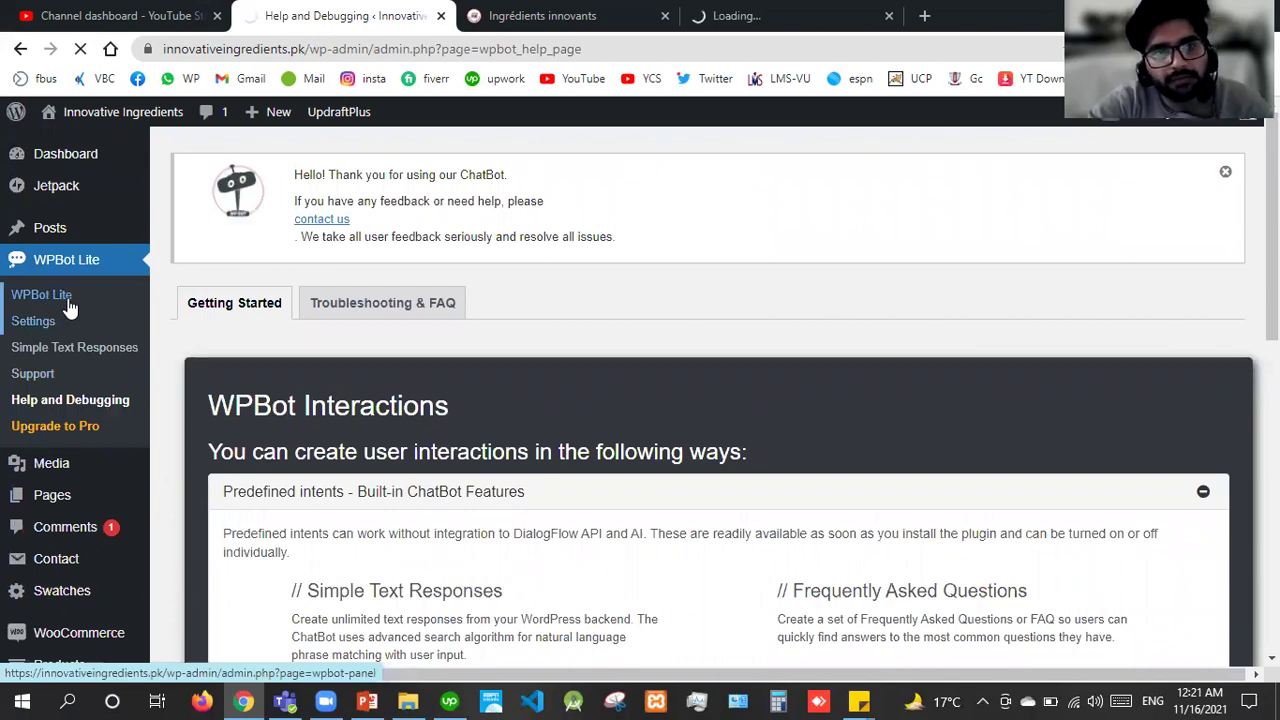
click(70, 306)
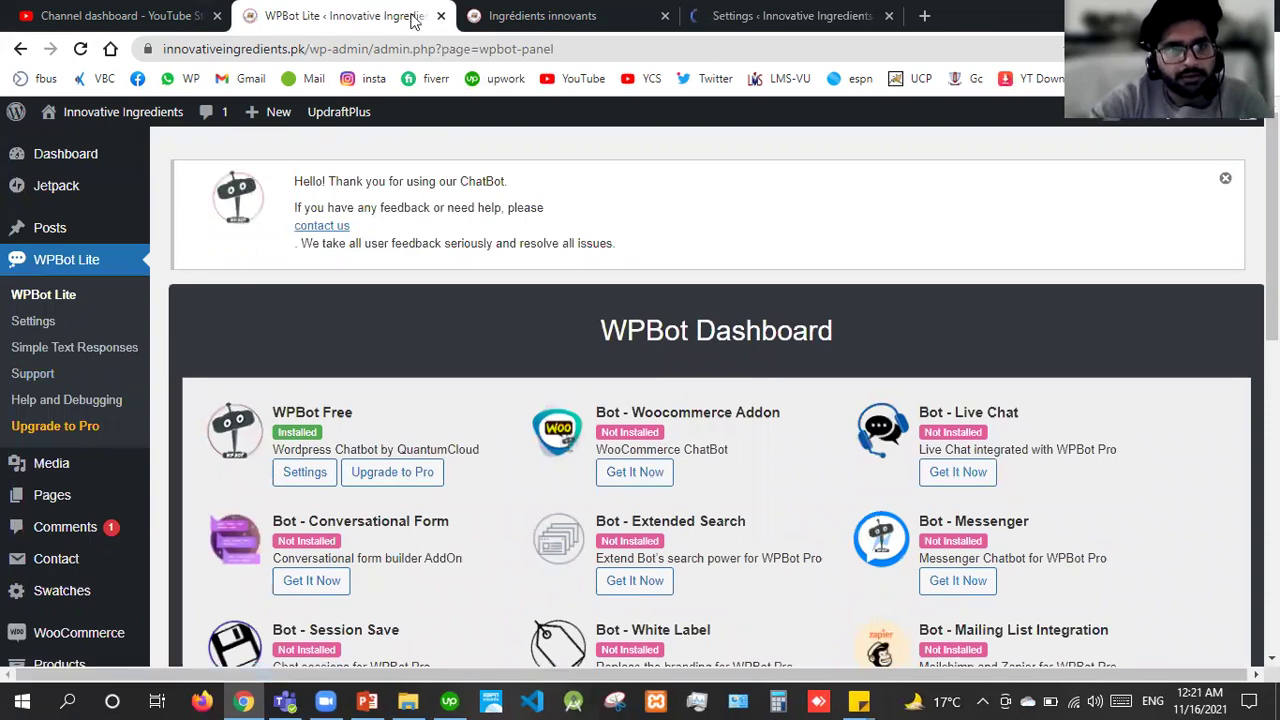
click(440, 16)
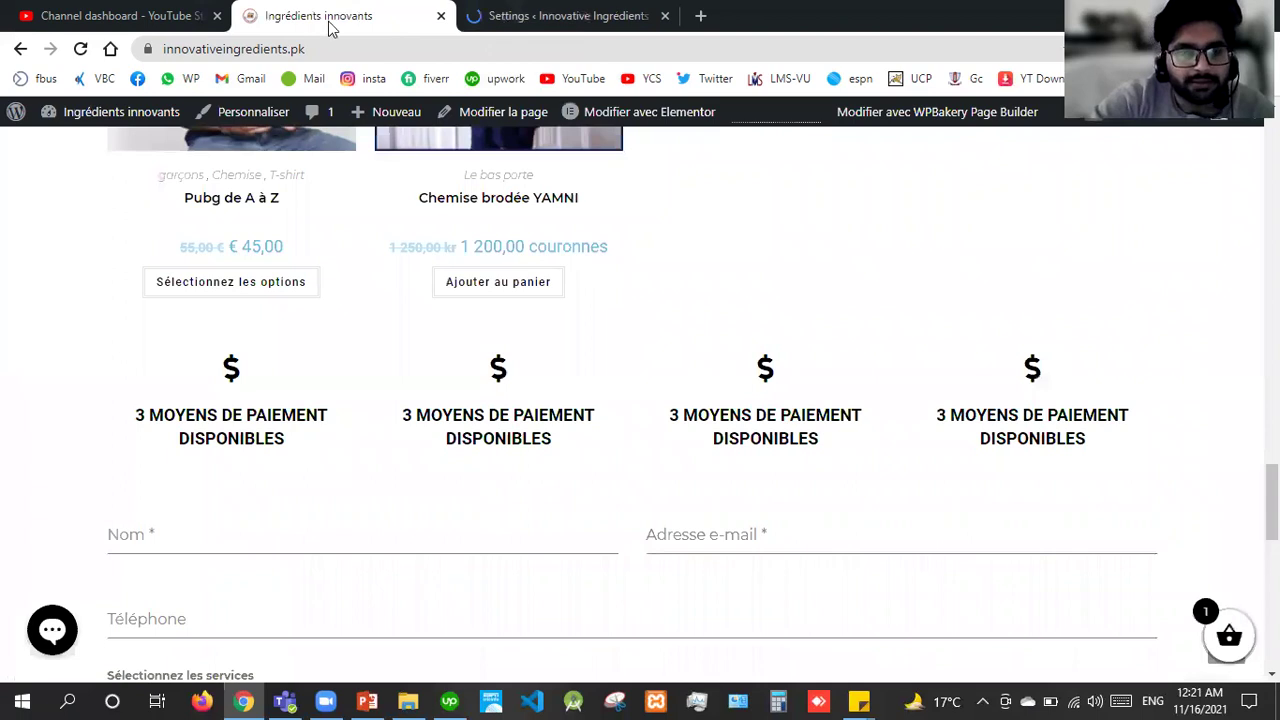
key(ctrl+shift+t)
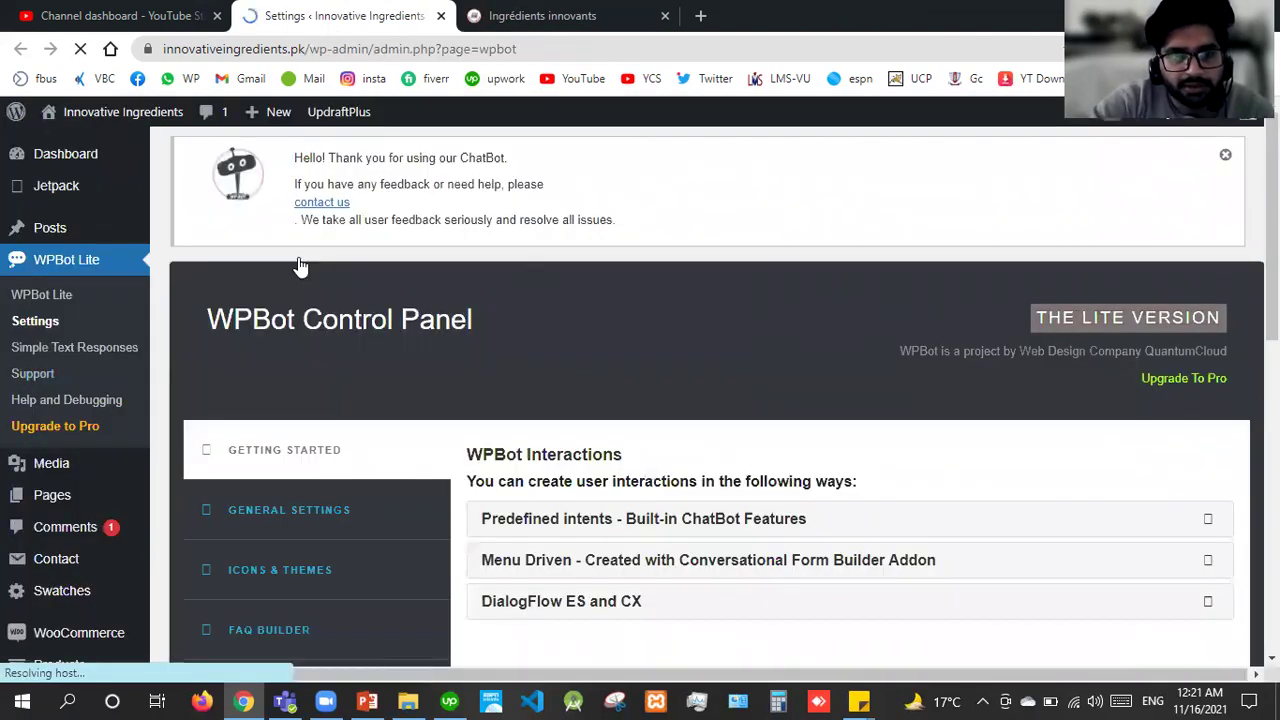
Open WPBot General Settings, check the recipient and sender email fields, and review the loading controls.
scroll(300, 266, down, 3)
click(310, 240)
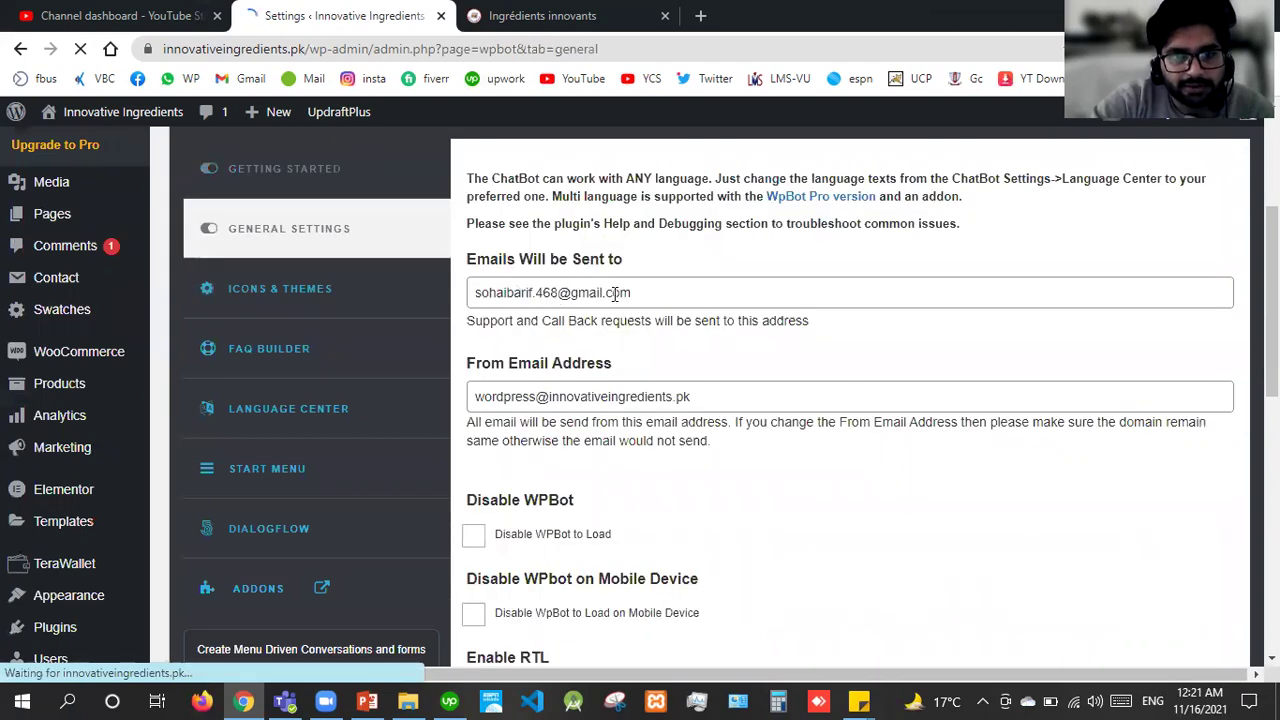
click(474, 300)
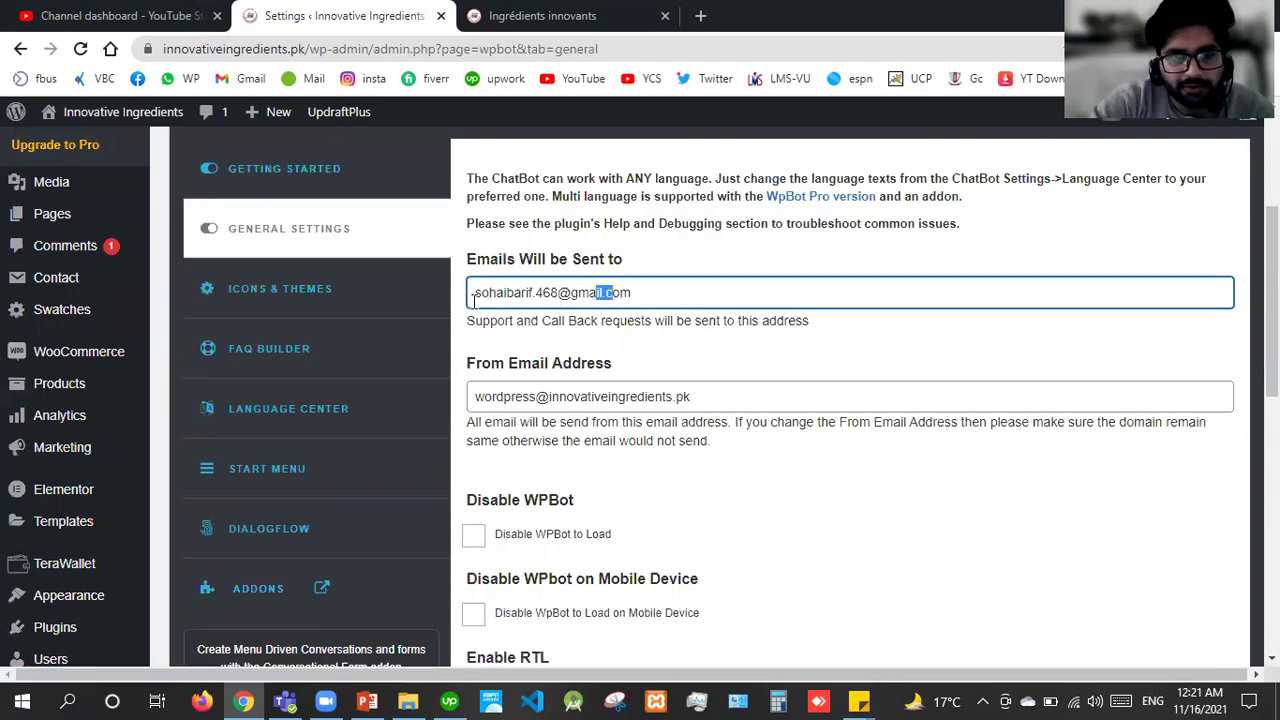
drag(474, 300, 474, 300)
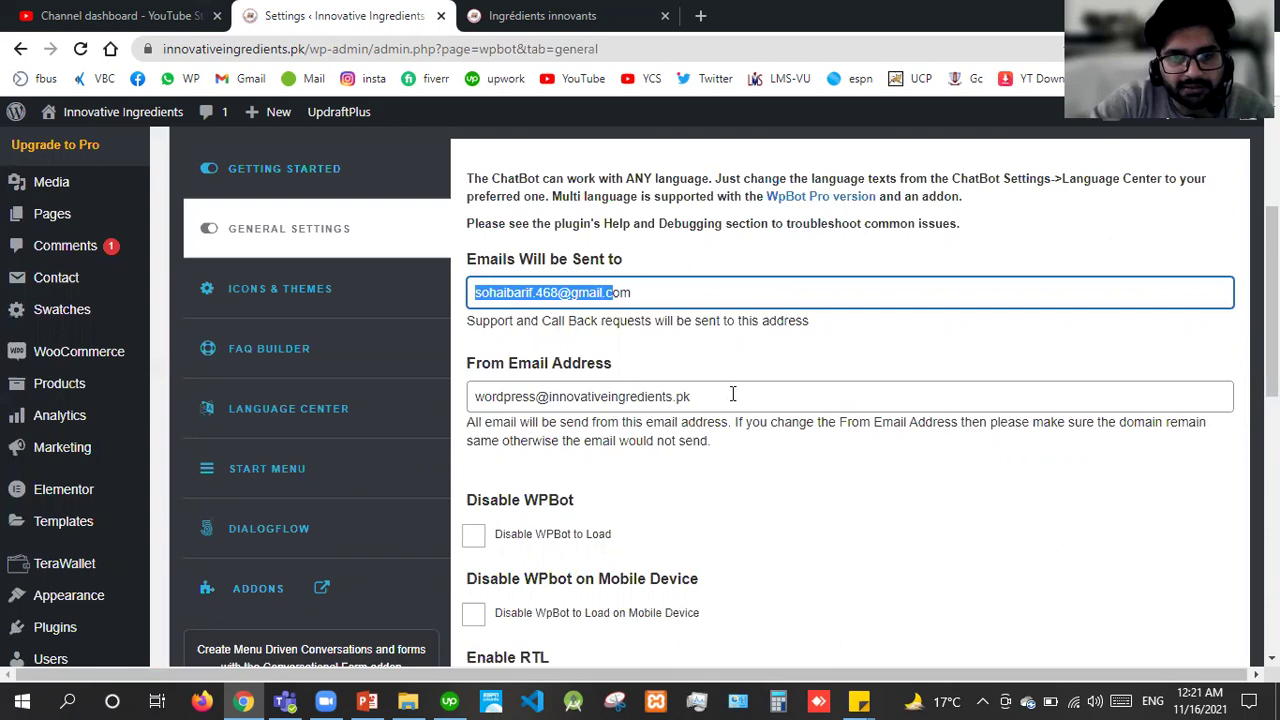
scroll(570, 430, down, 2)
key(Tab)
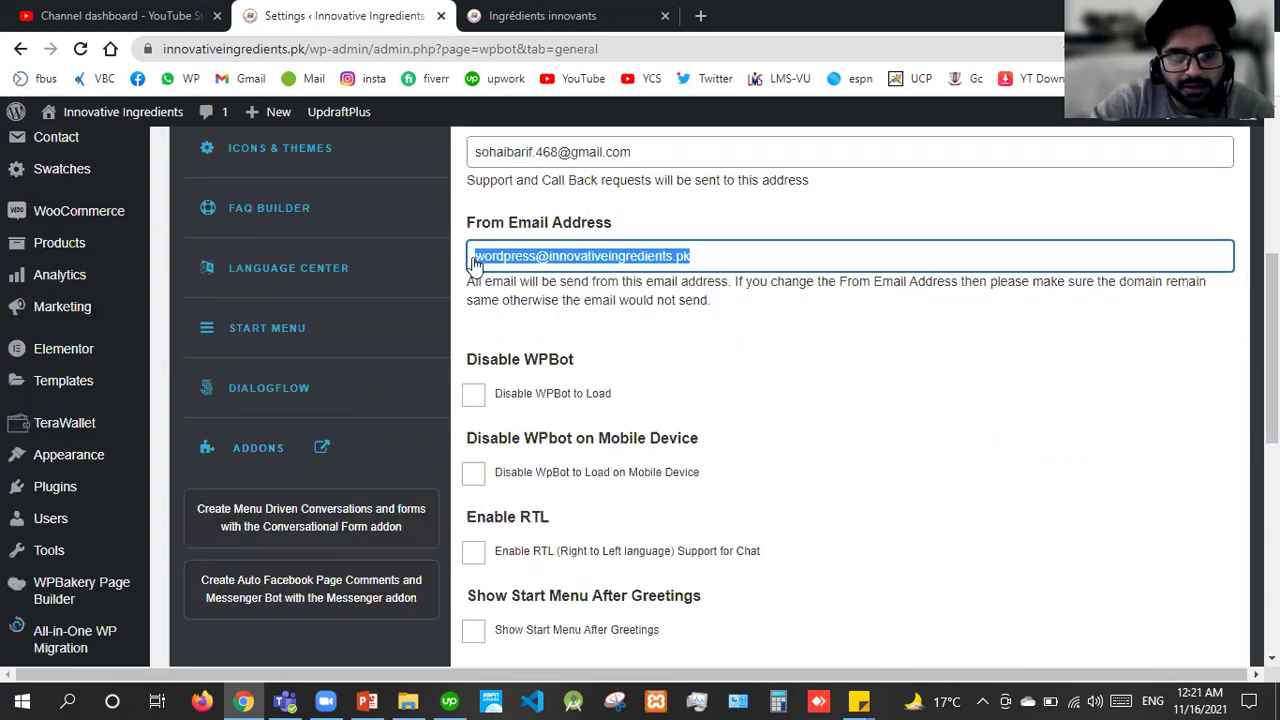
scroll(470, 425, down, 2)
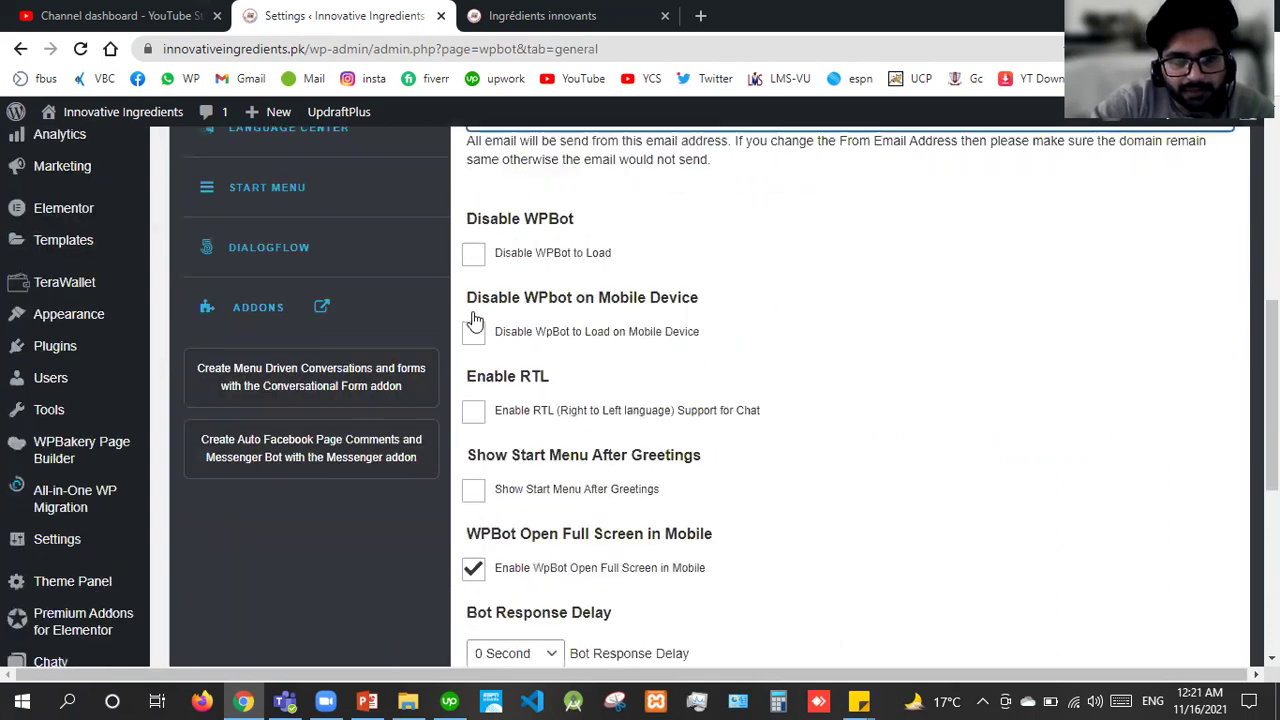
scroll(476, 322, down, 1)
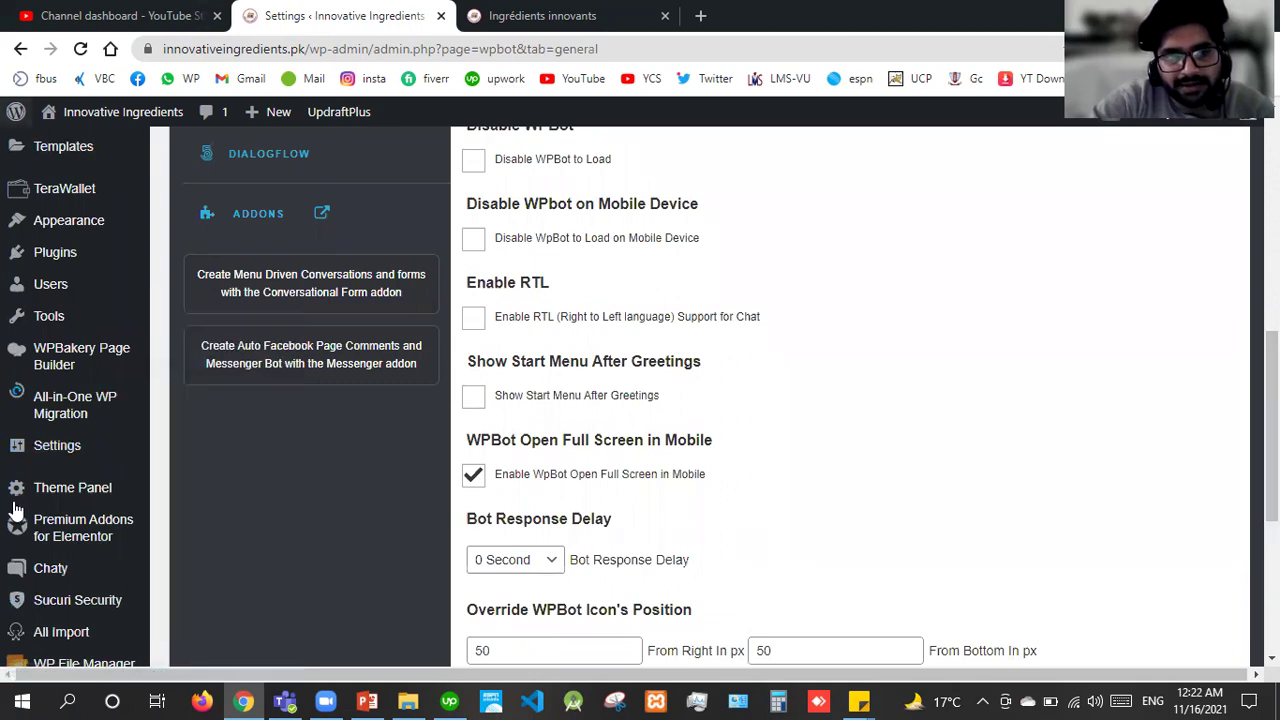
scroll(585, 560, down, 4)
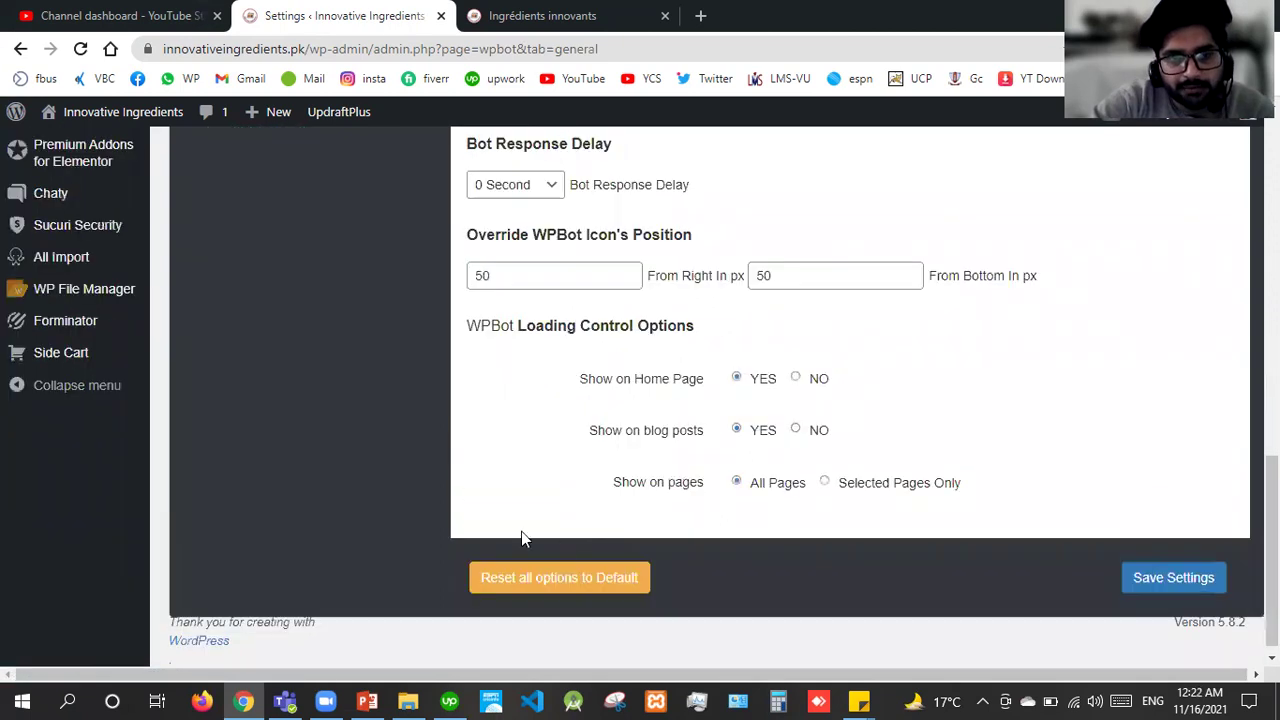
Set the WPBot chat icon to Icon - 10 in Icons & Themes, then open the FAQ Builder.
scroll(289, 357, up, 15)
click(277, 388)
scroll(640, 470, down, 1)
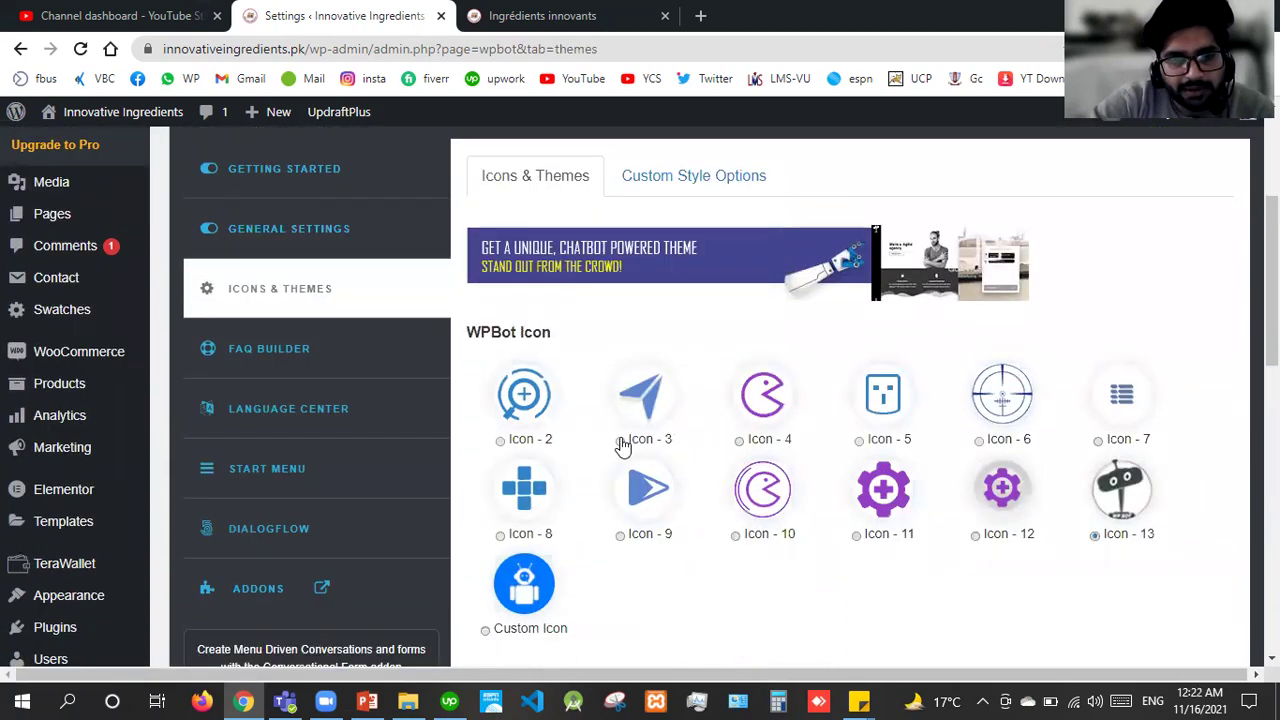
click(739, 441)
click(736, 536)
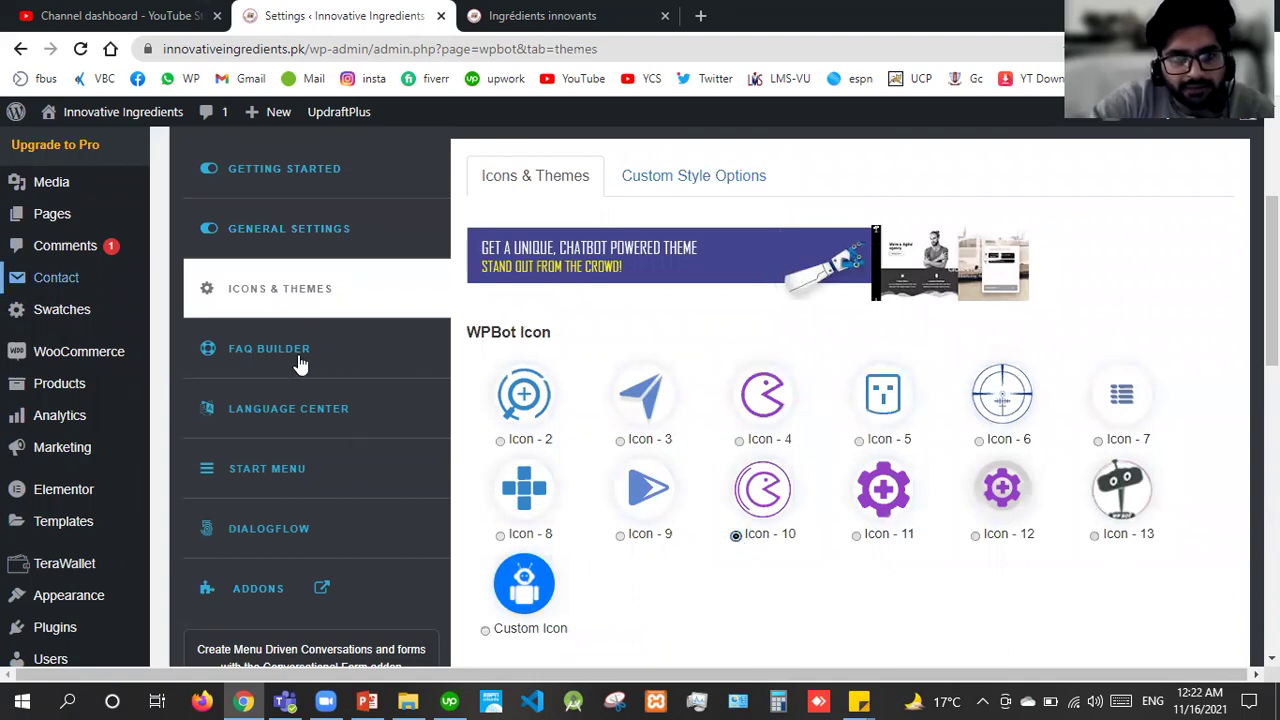
click(300, 364)
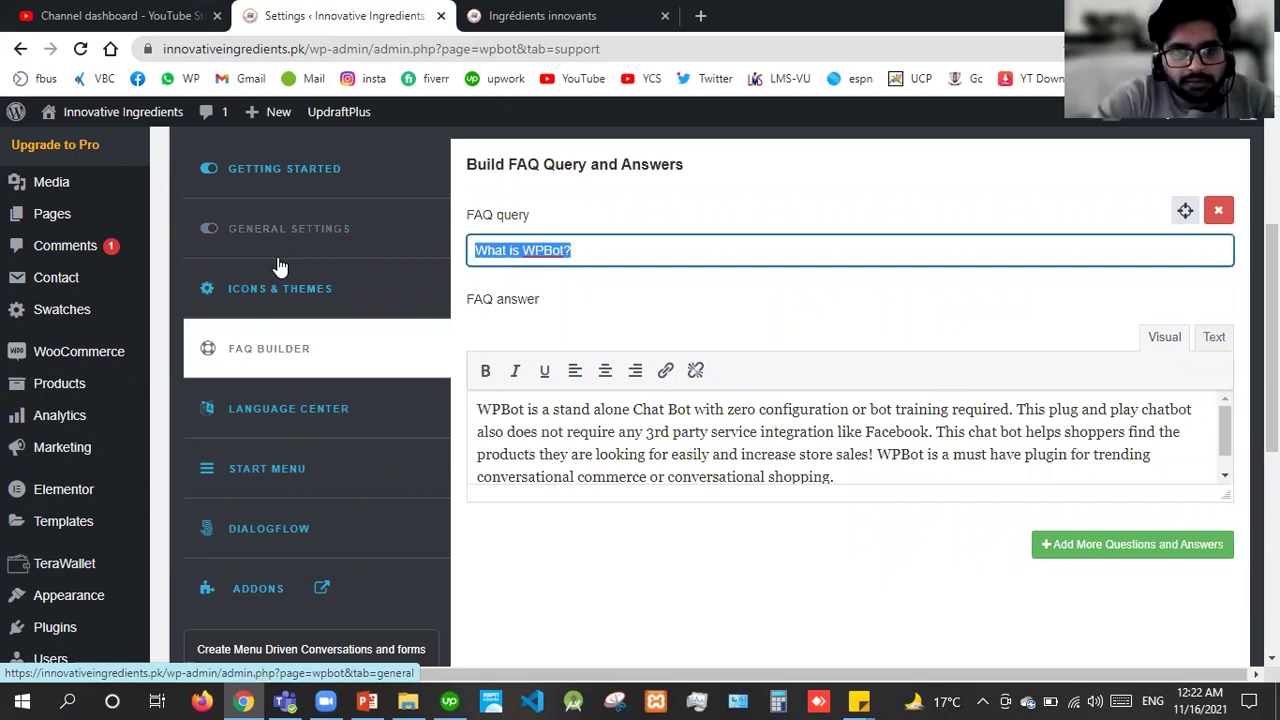
Add the FAQ question 'What is your name' with an answer giving the presenter's name.
text(What u)
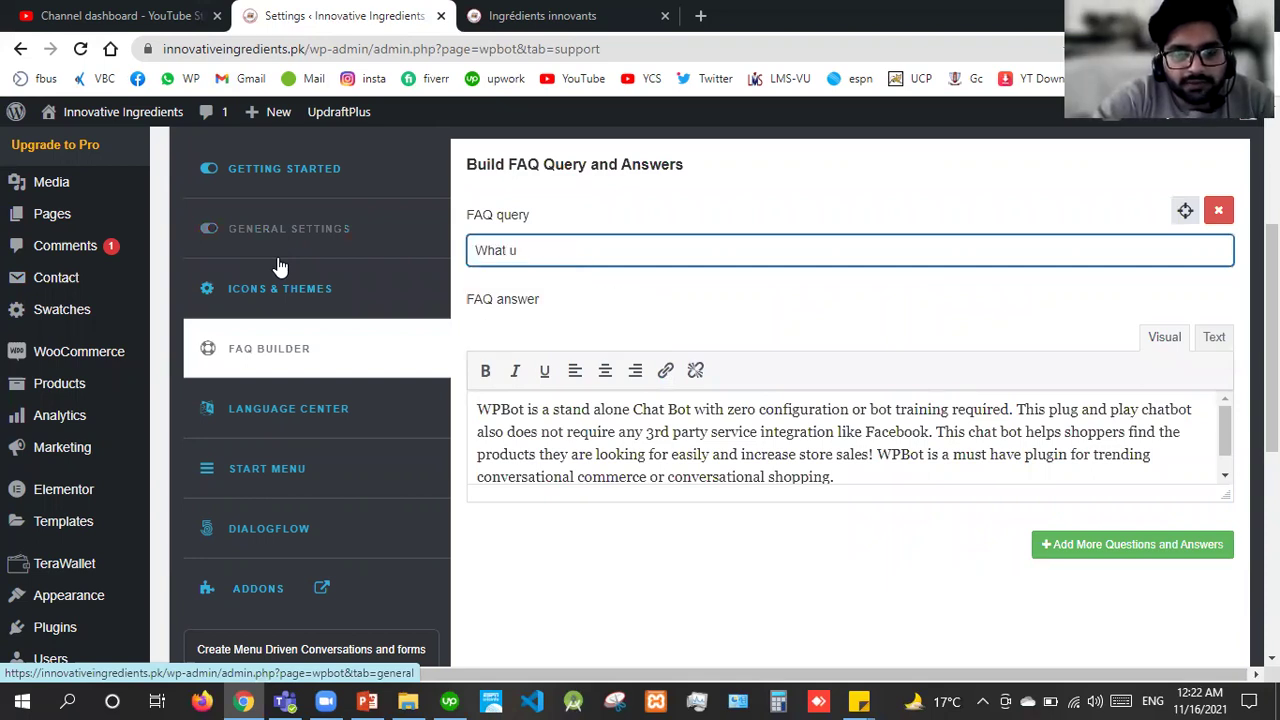
key(BackSpace)
text(is your )
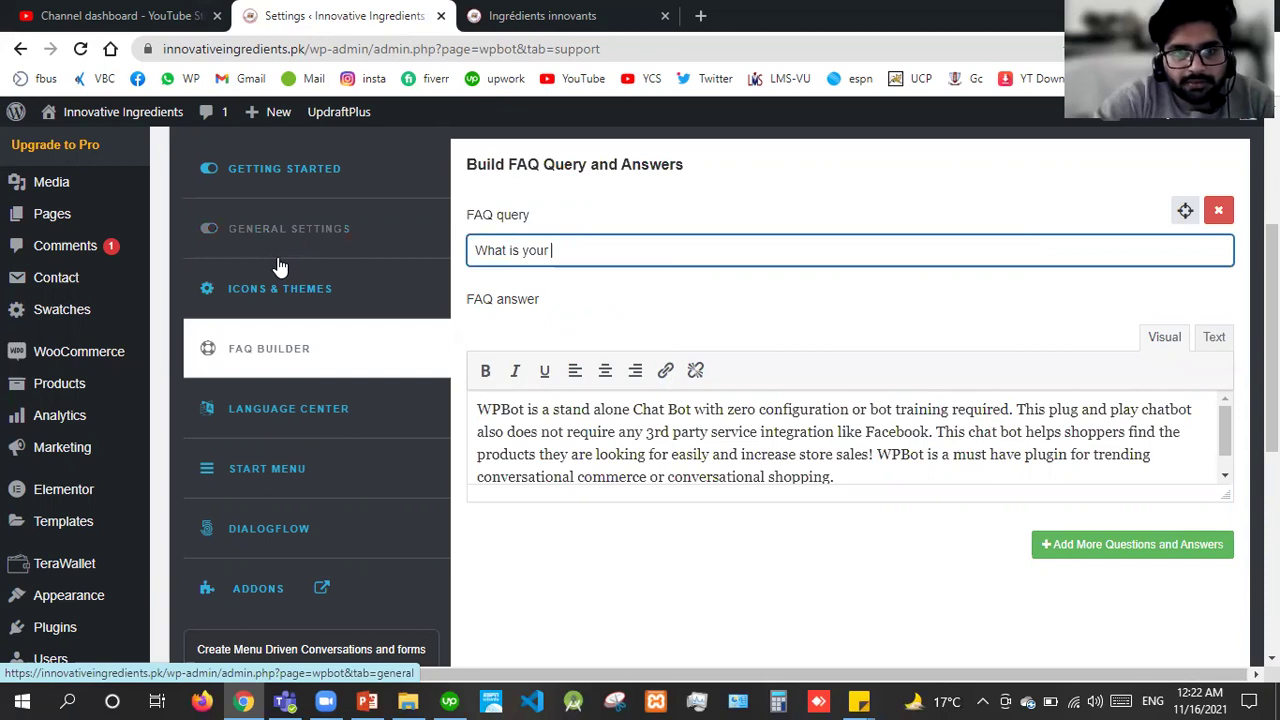
text(name?)
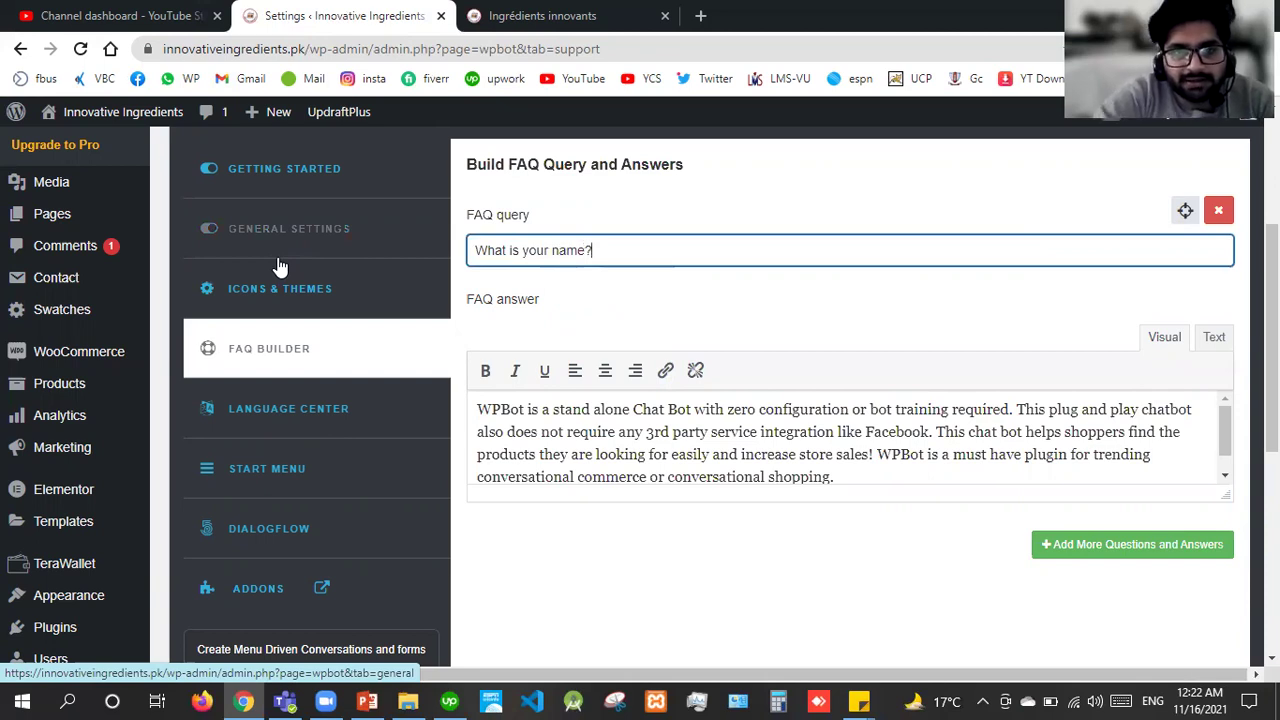
click(711, 450)
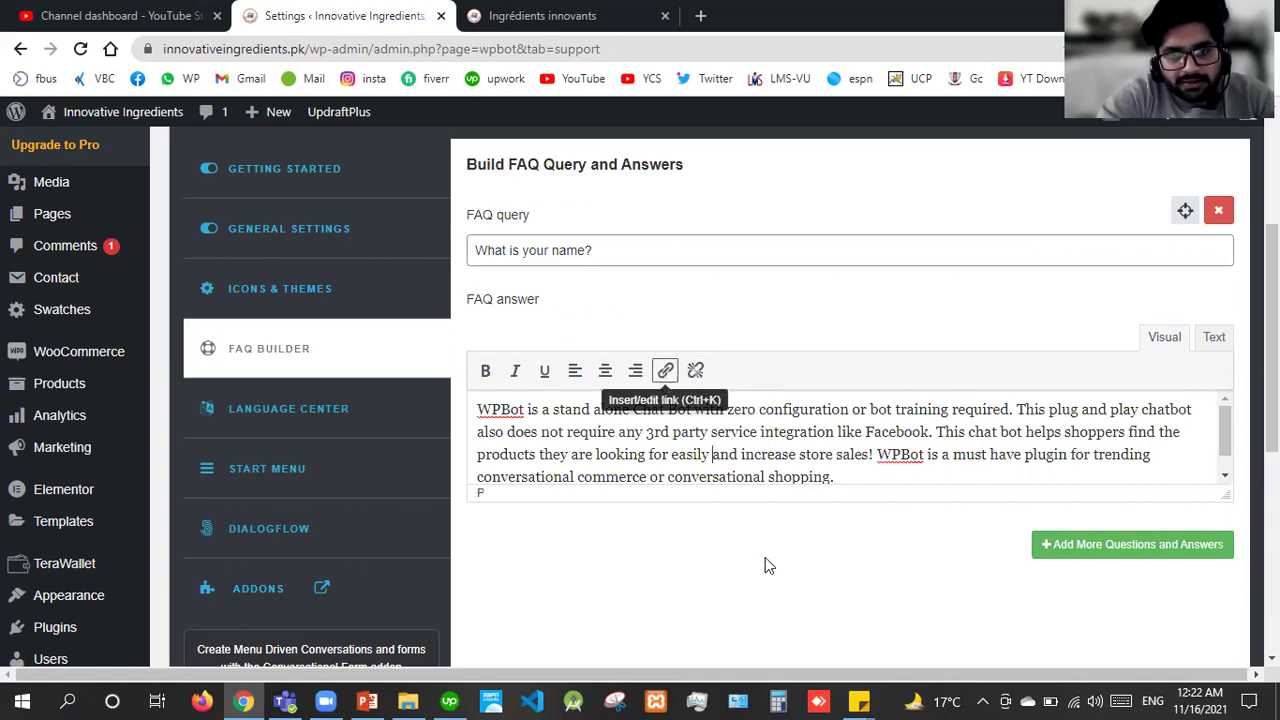
key(ctrl+a)
click(741, 458)
key(ctrl+a)
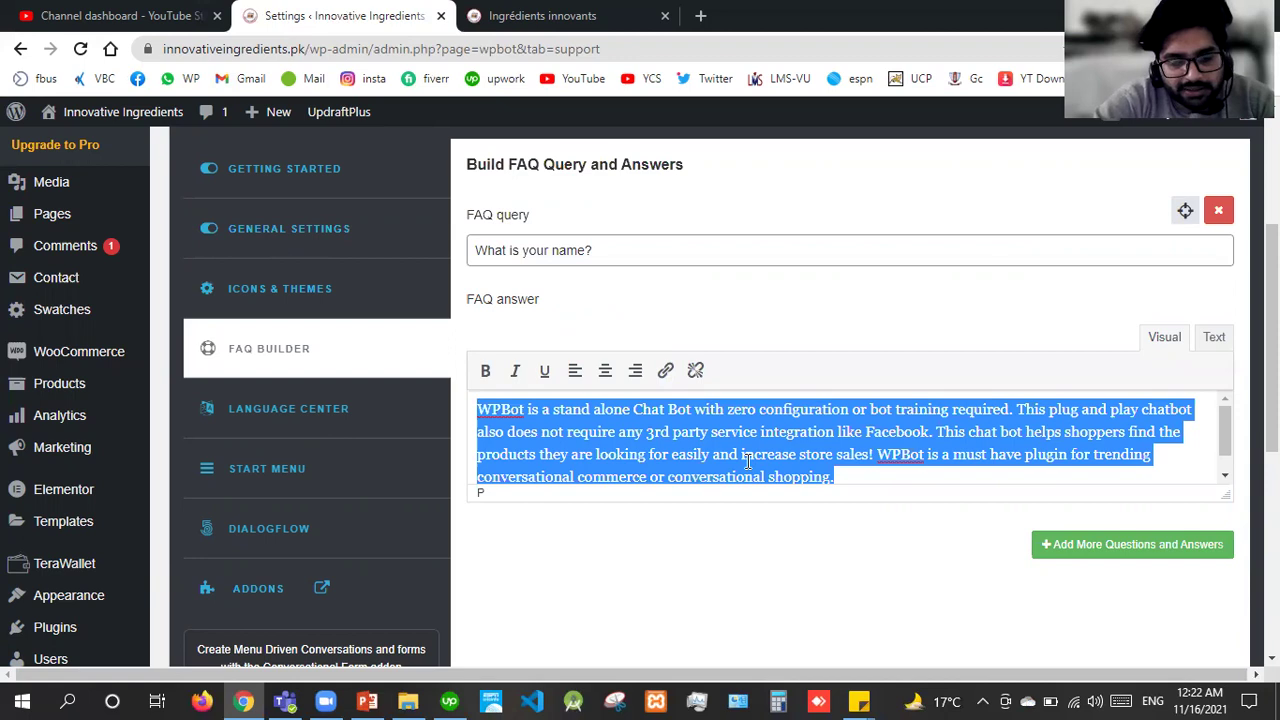
text(My nam)
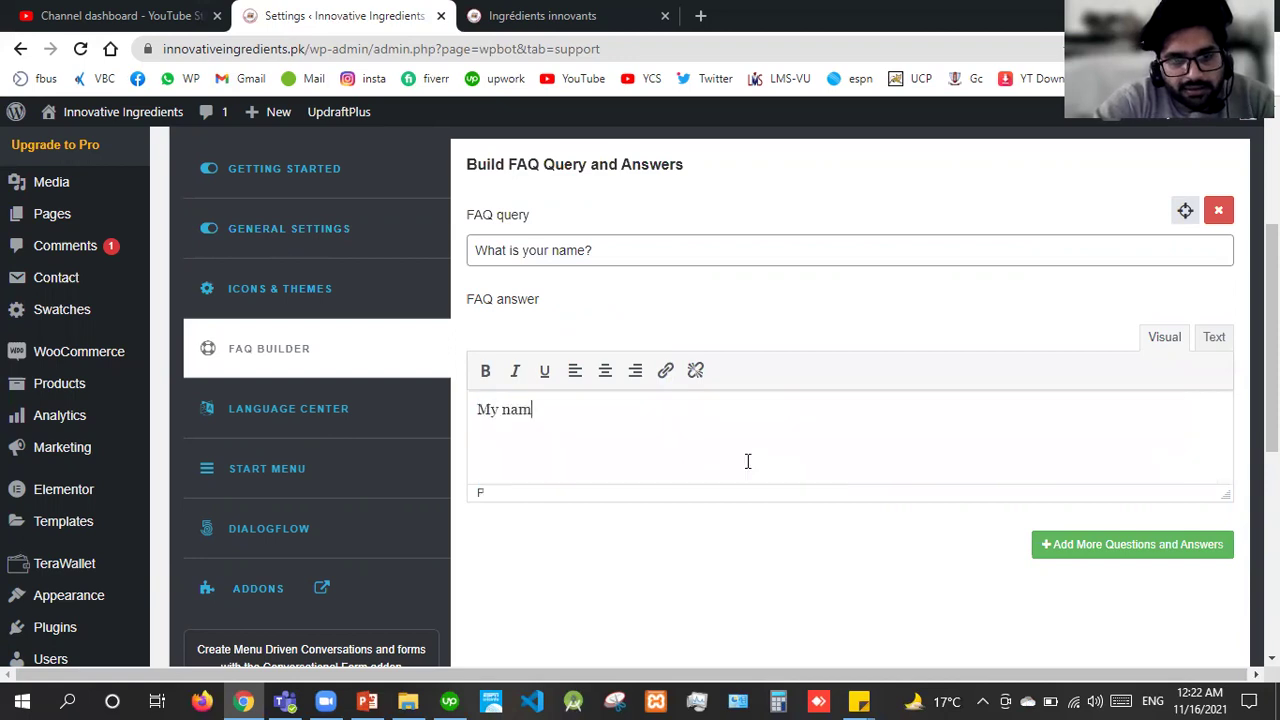
text(e is Dana)
text(ial Arif)
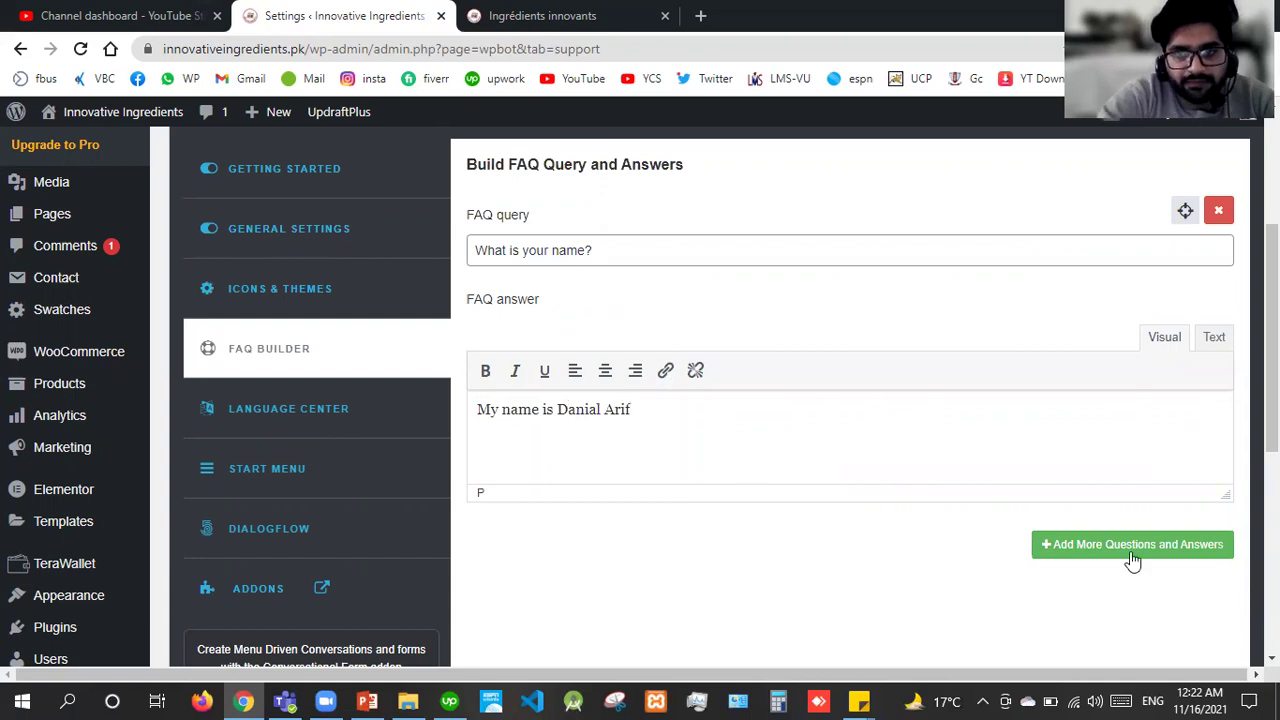
Add the question 'What is the course name' answered 'WooCommerce' and save the settings.
click(1120, 544)
click(558, 585)
text(Wh)
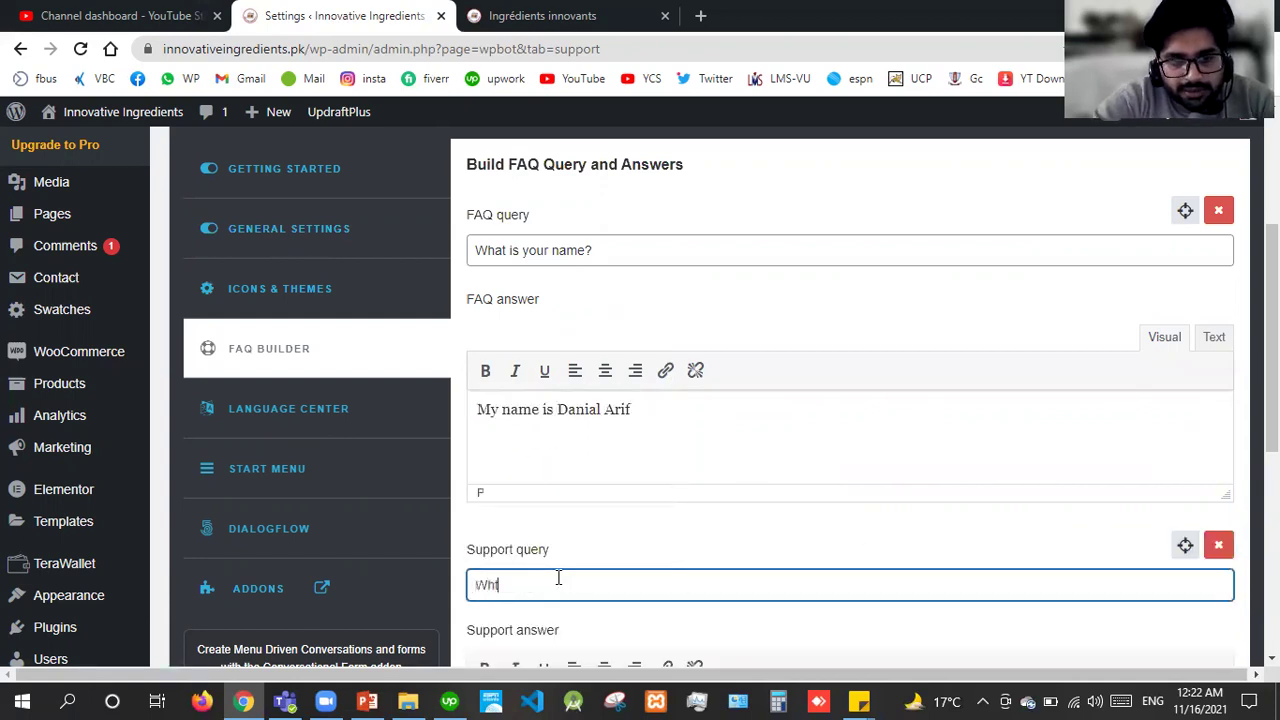
text(at is the co)
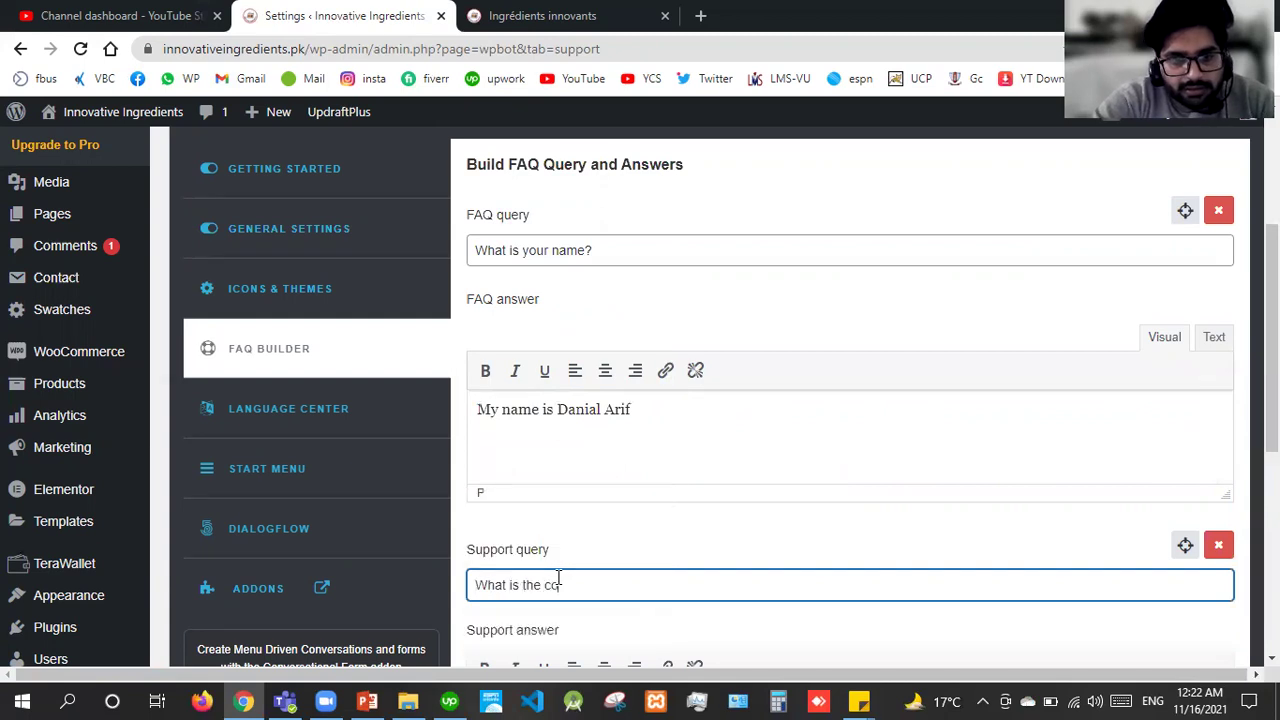
text(urse name?)
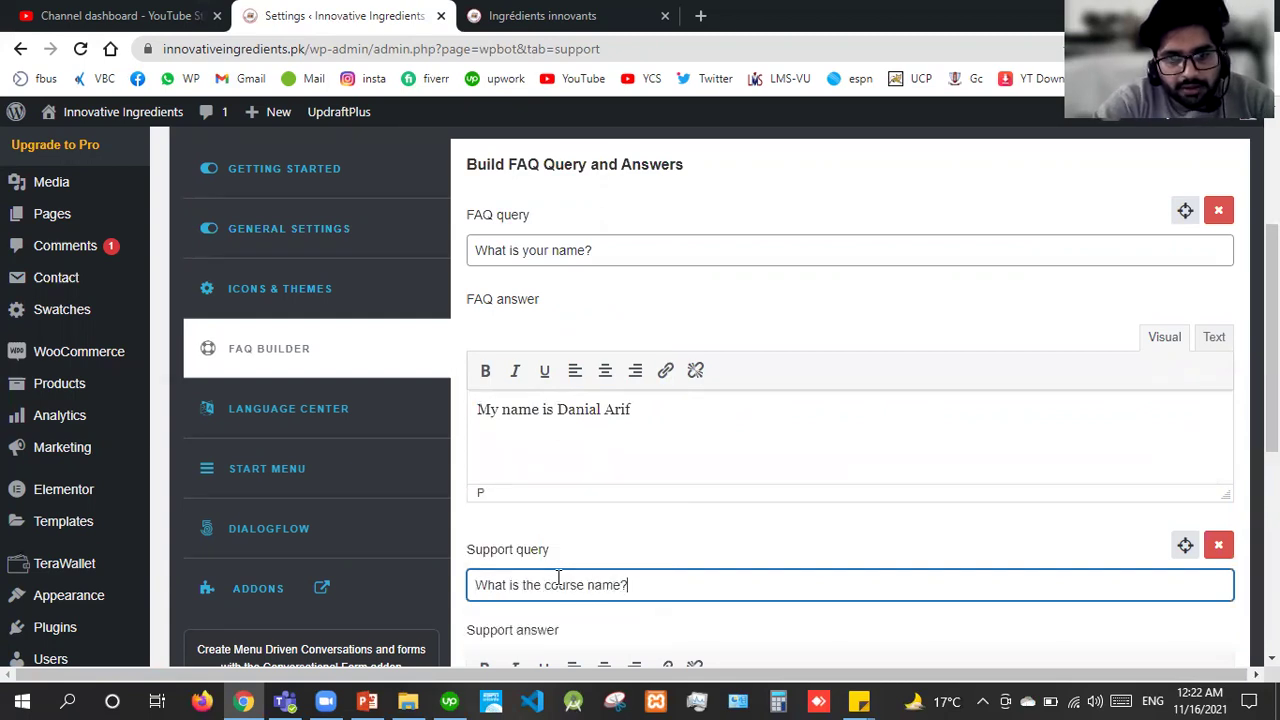
key(Tab)
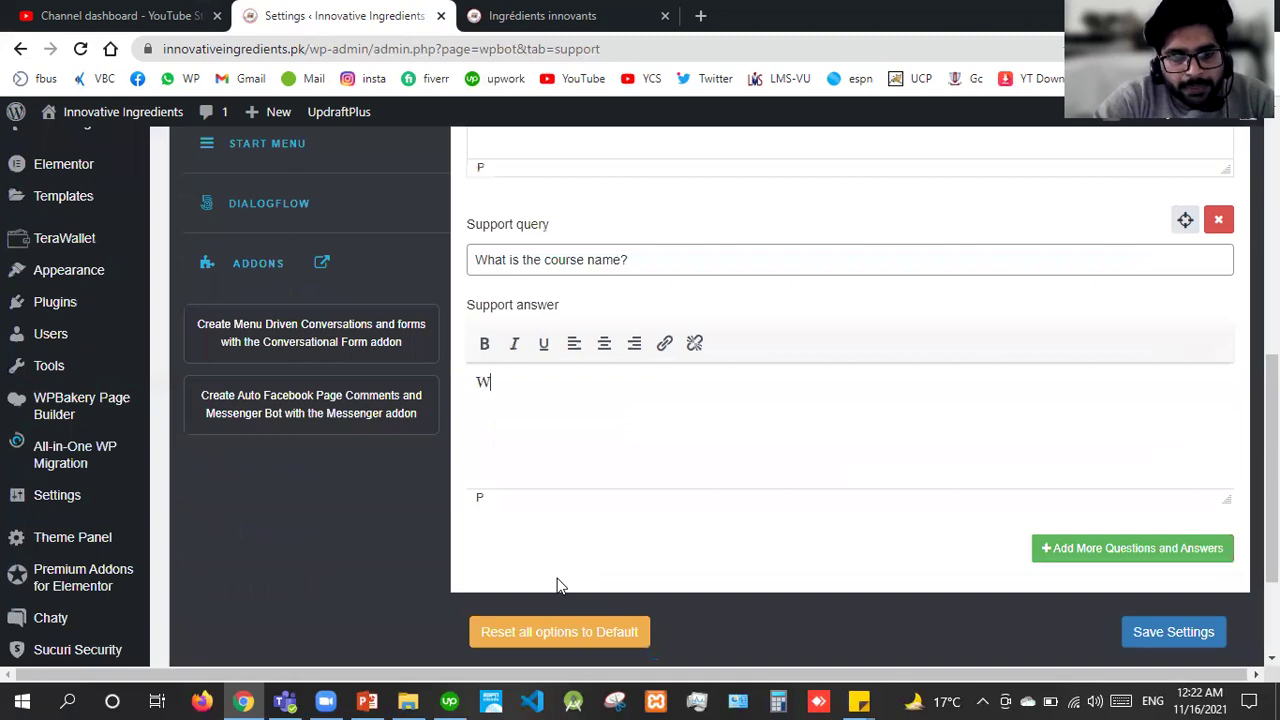
text(WooCommerce)
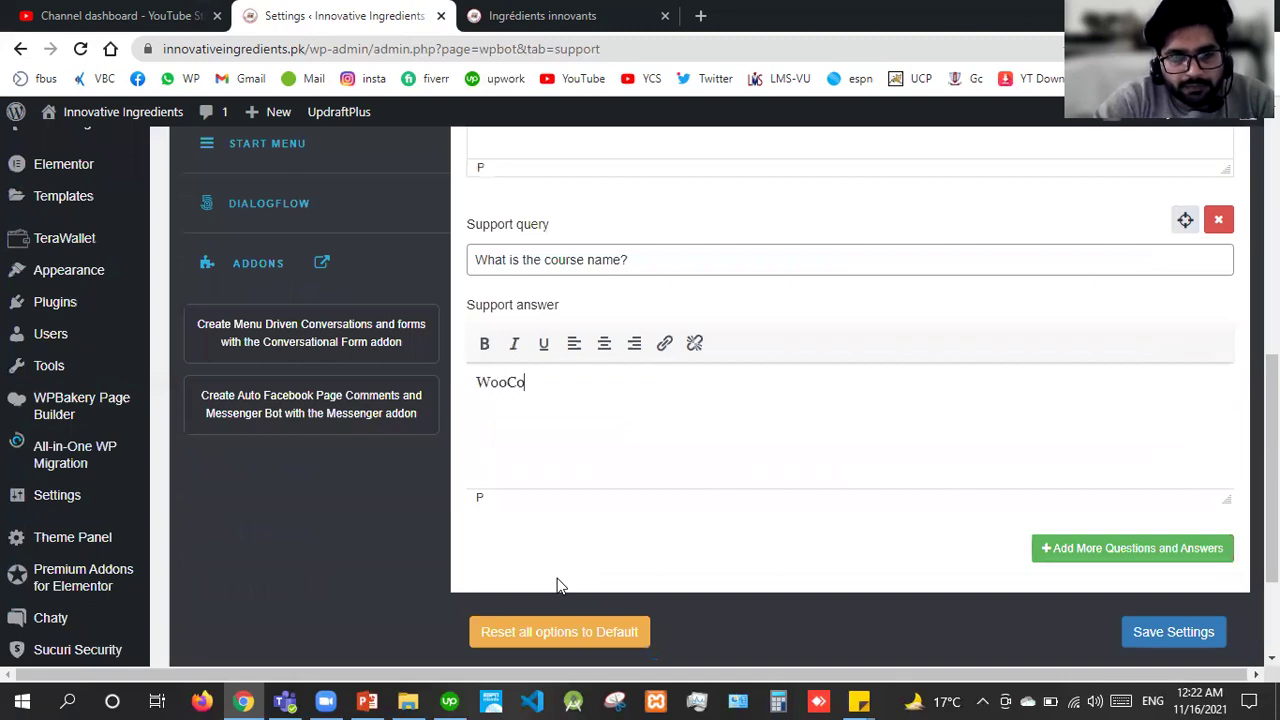
click(1165, 632)
scroll(352, 362, up, 2)
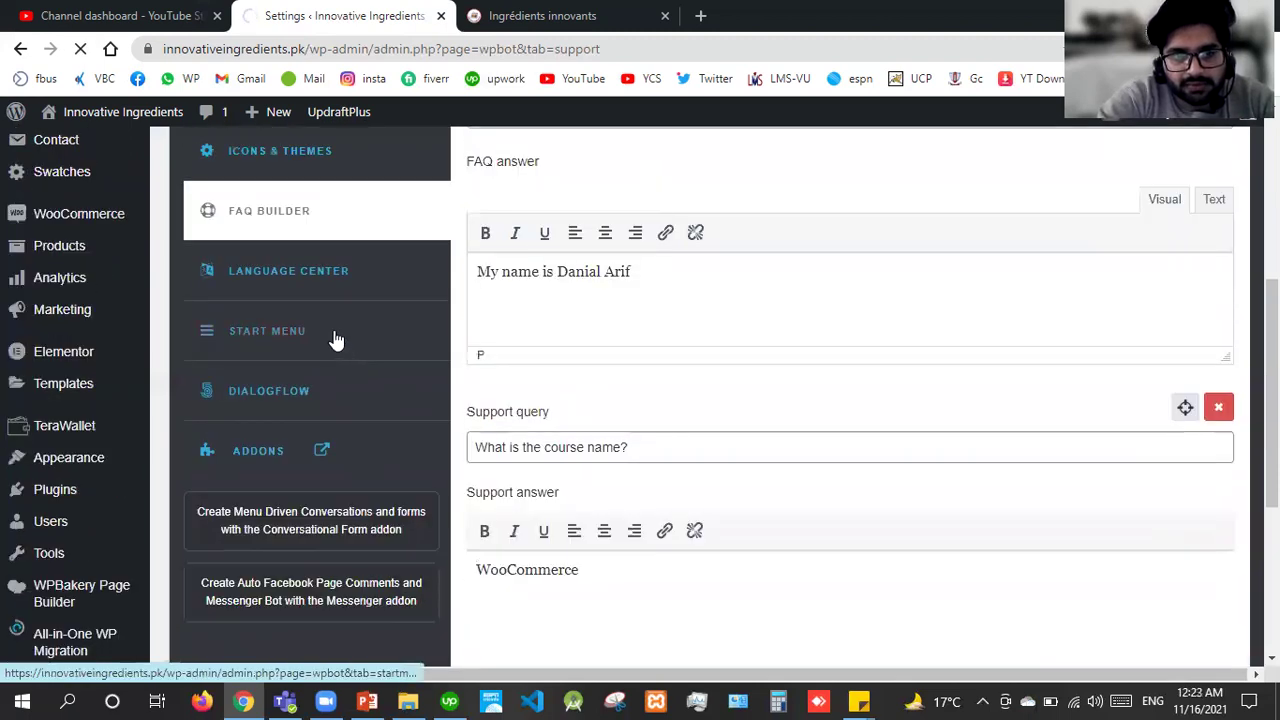
Reload the storefront and open the chatbot to test it, then go back to WPBot settings.
click(573, 12)
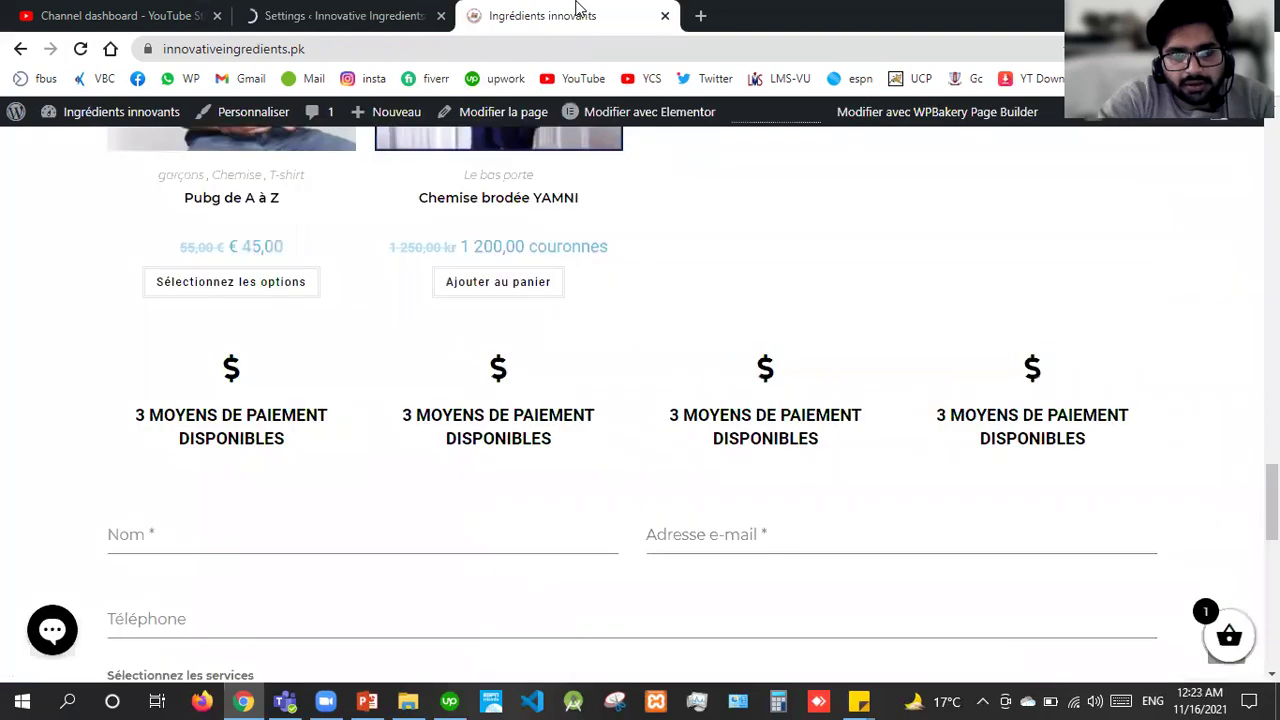
key(F5)
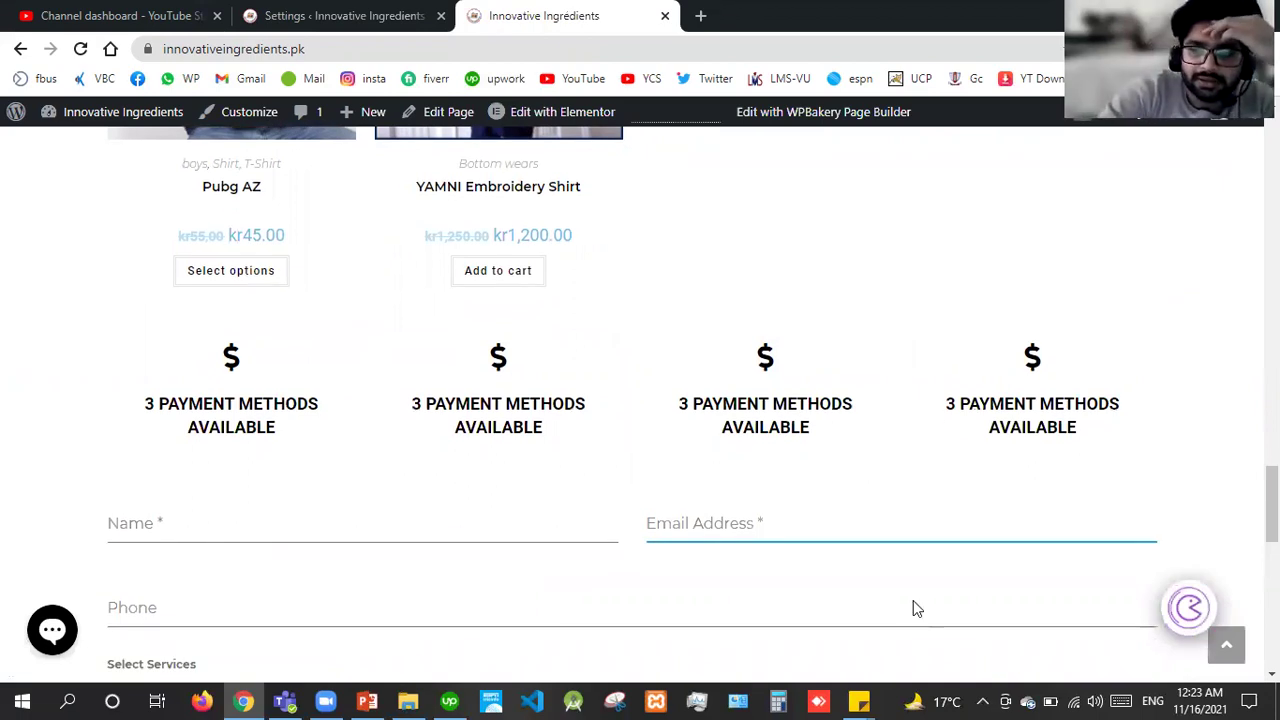
click(1185, 612)
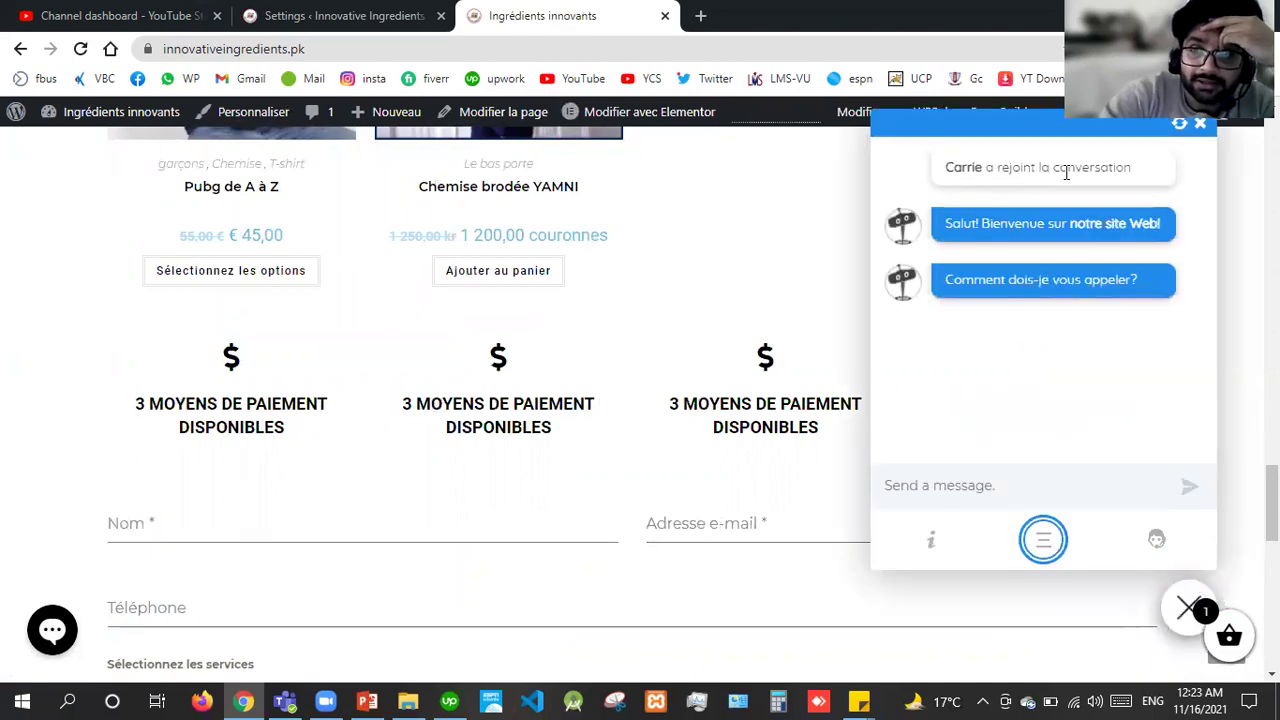
key(ctrl+shift+Tab)
key(ctrl+Tab)
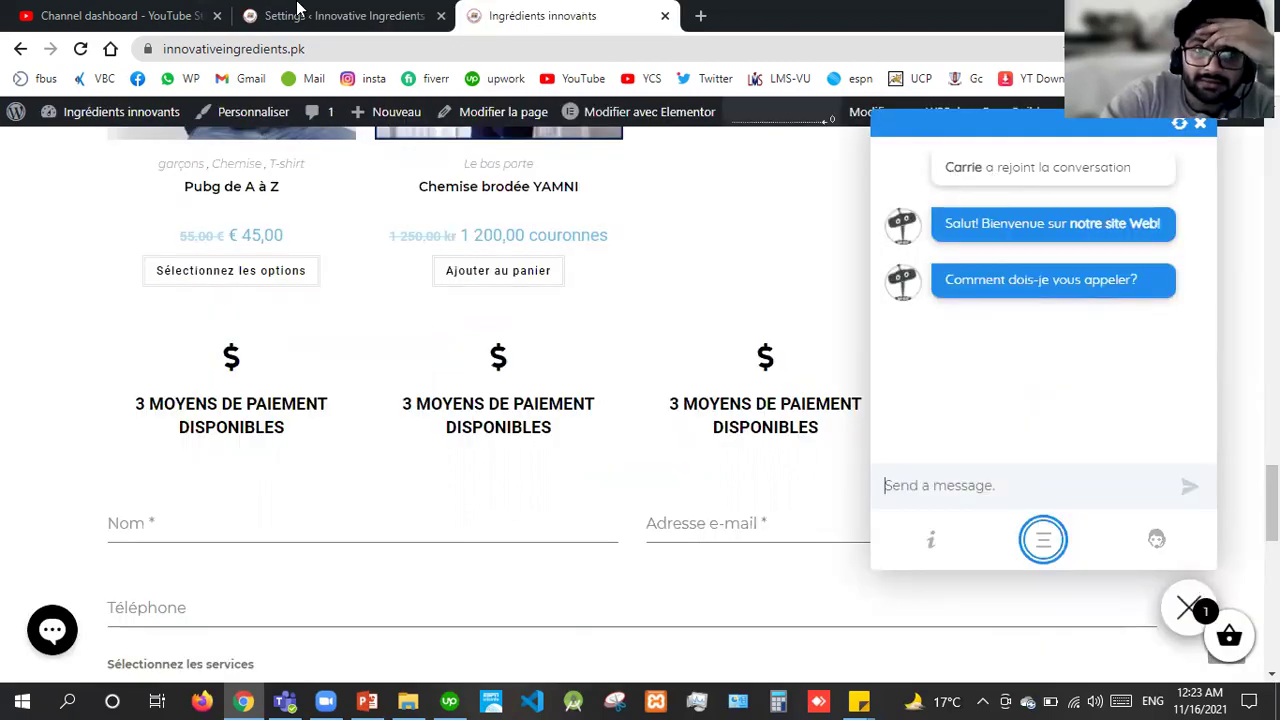
click(300, 14)
Dismiss the save confirmation and browse Icons & Themes, General Settings and Start Menu before Language Center.
click(632, 491)
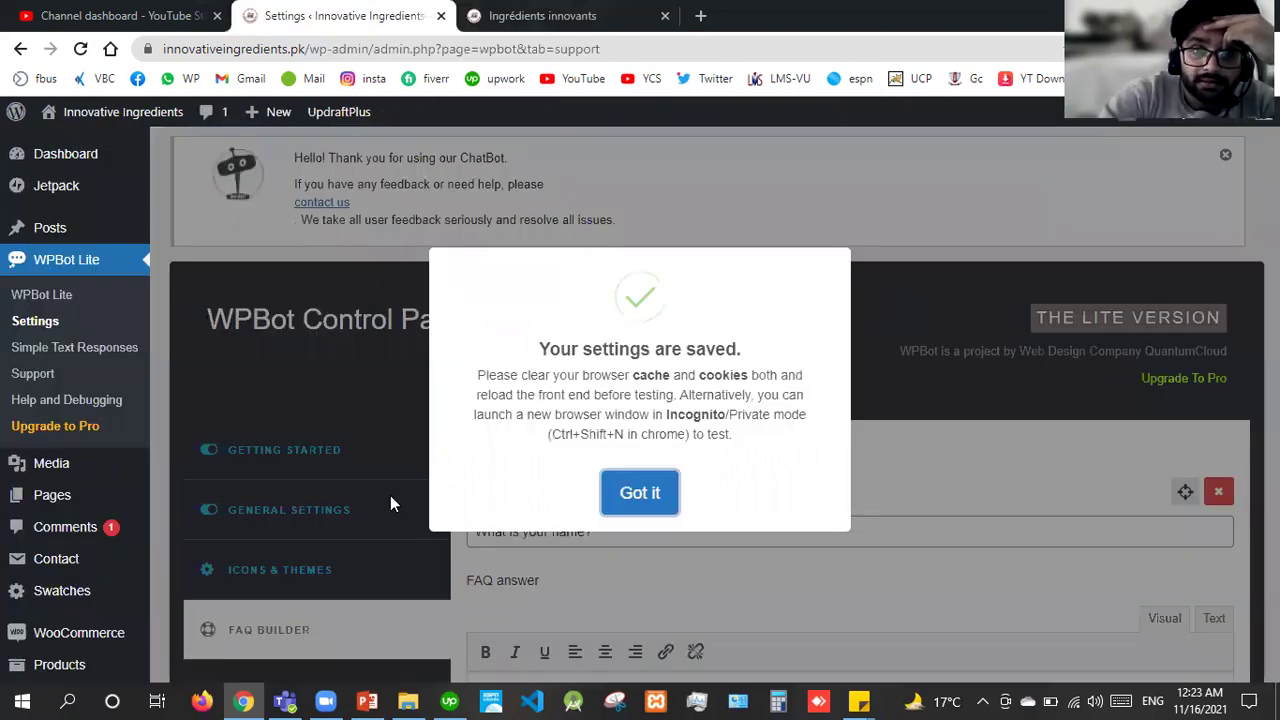
scroll(280, 491, down, 2)
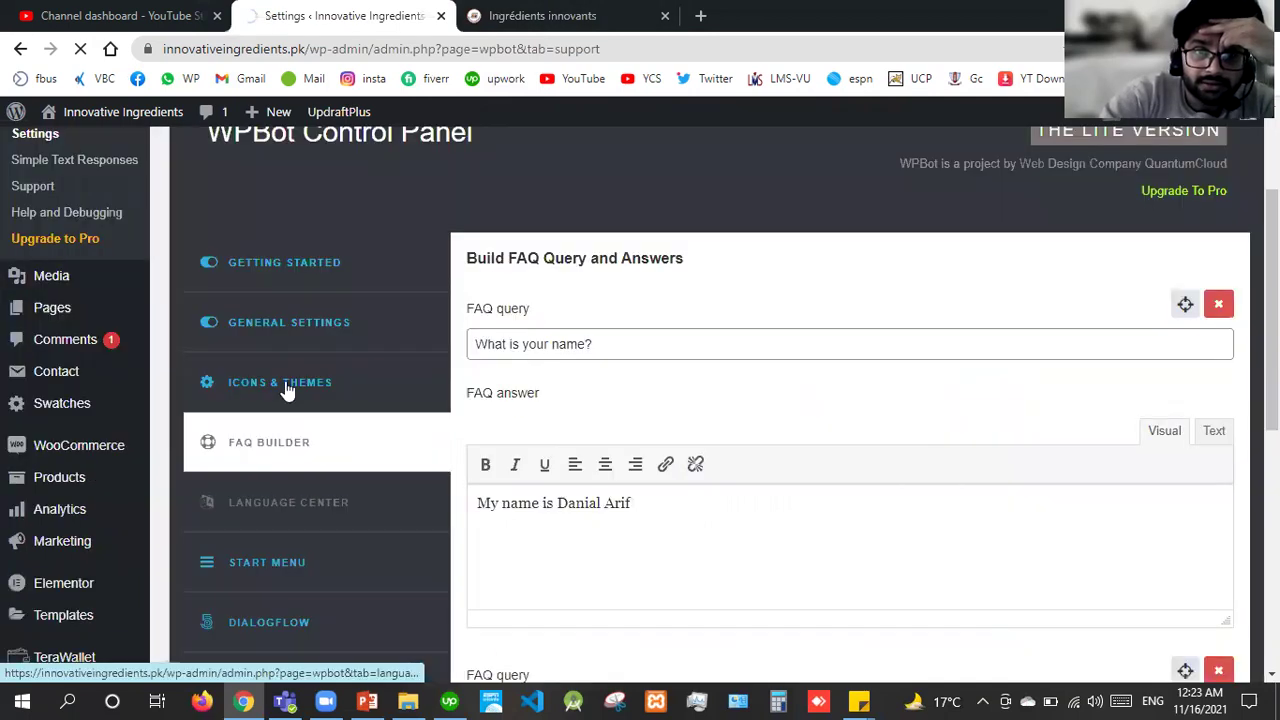
click(287, 390)
click(304, 312)
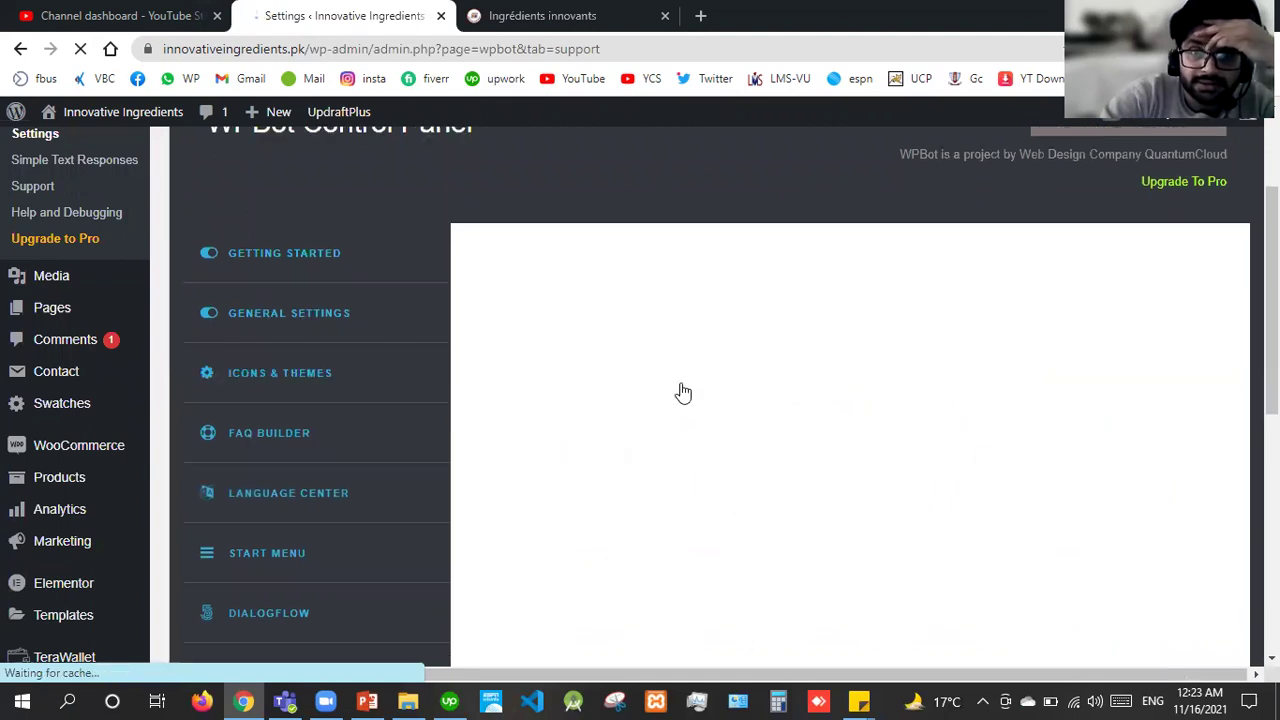
scroll(583, 366, down, 3)
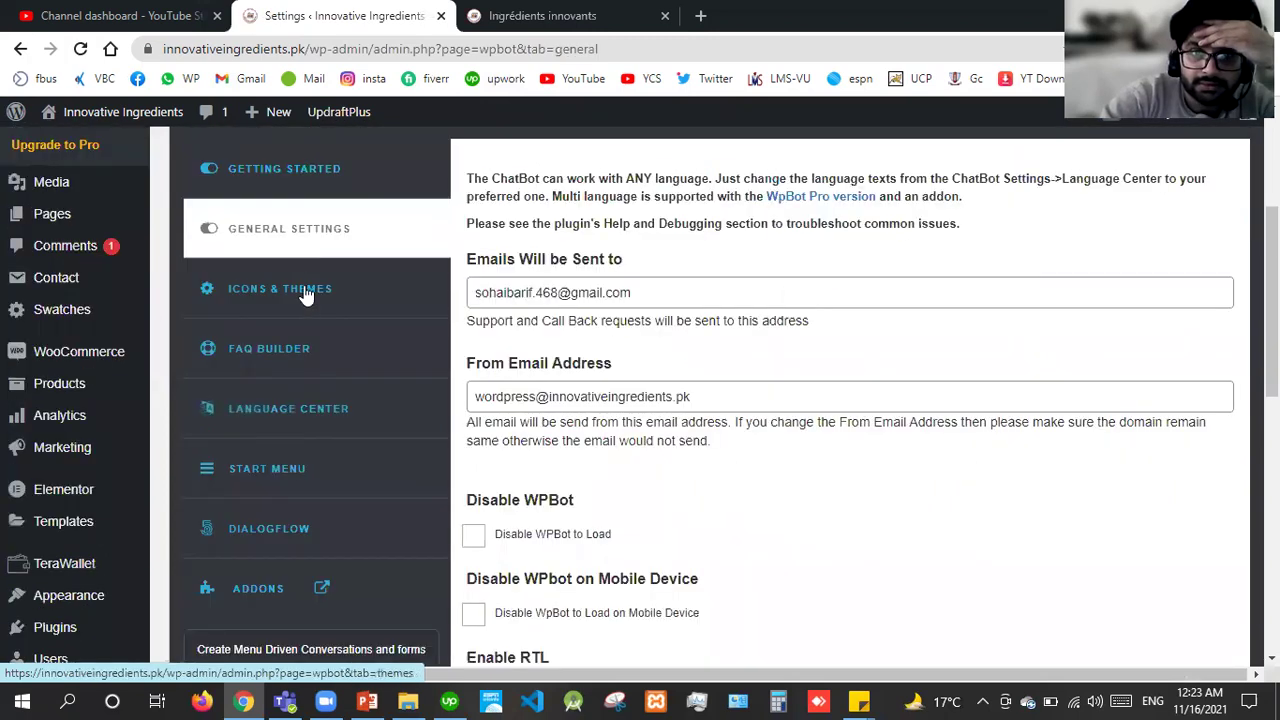
scroll(298, 296, down, 2)
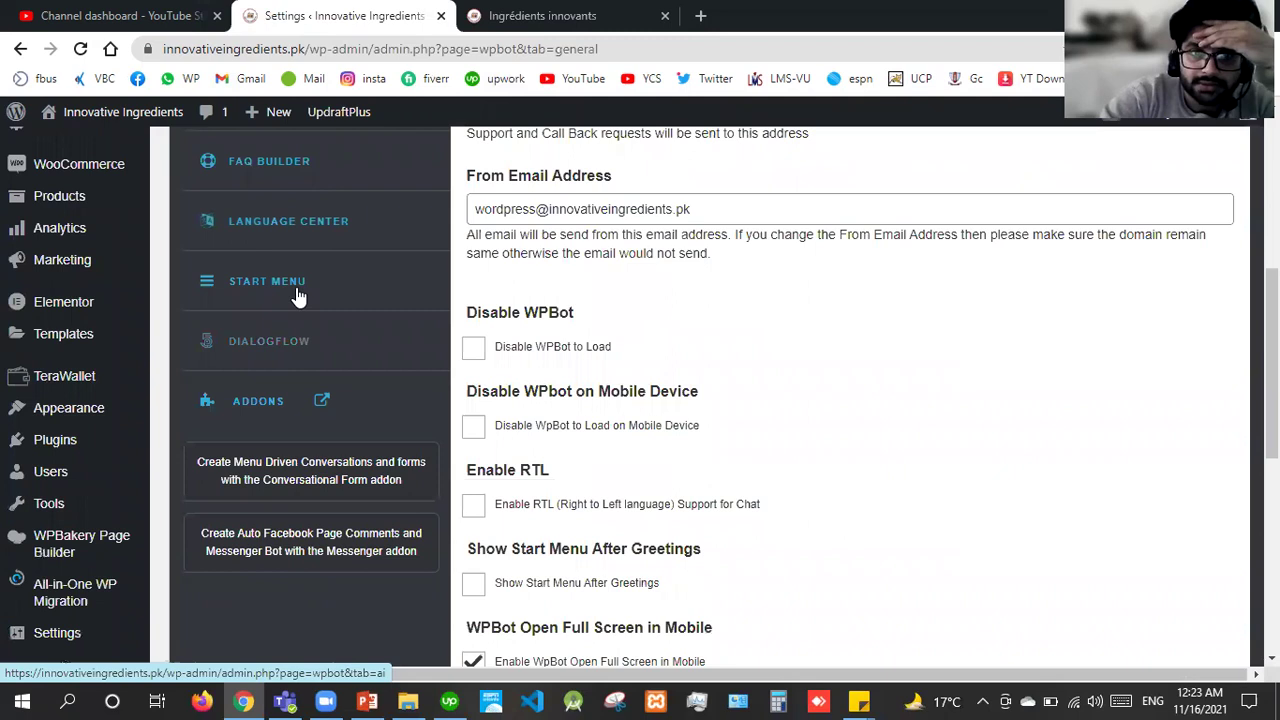
click(298, 290)
scroll(251, 323, up, 3)
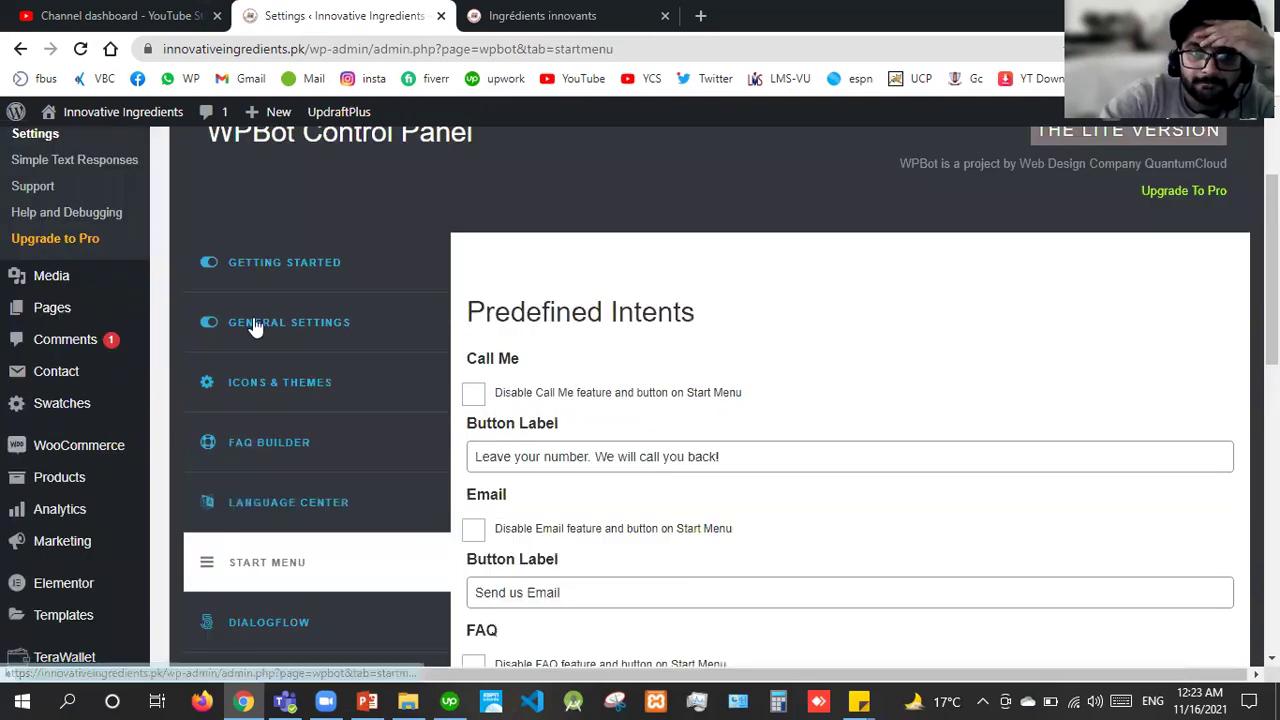
scroll(277, 320, down, 2)
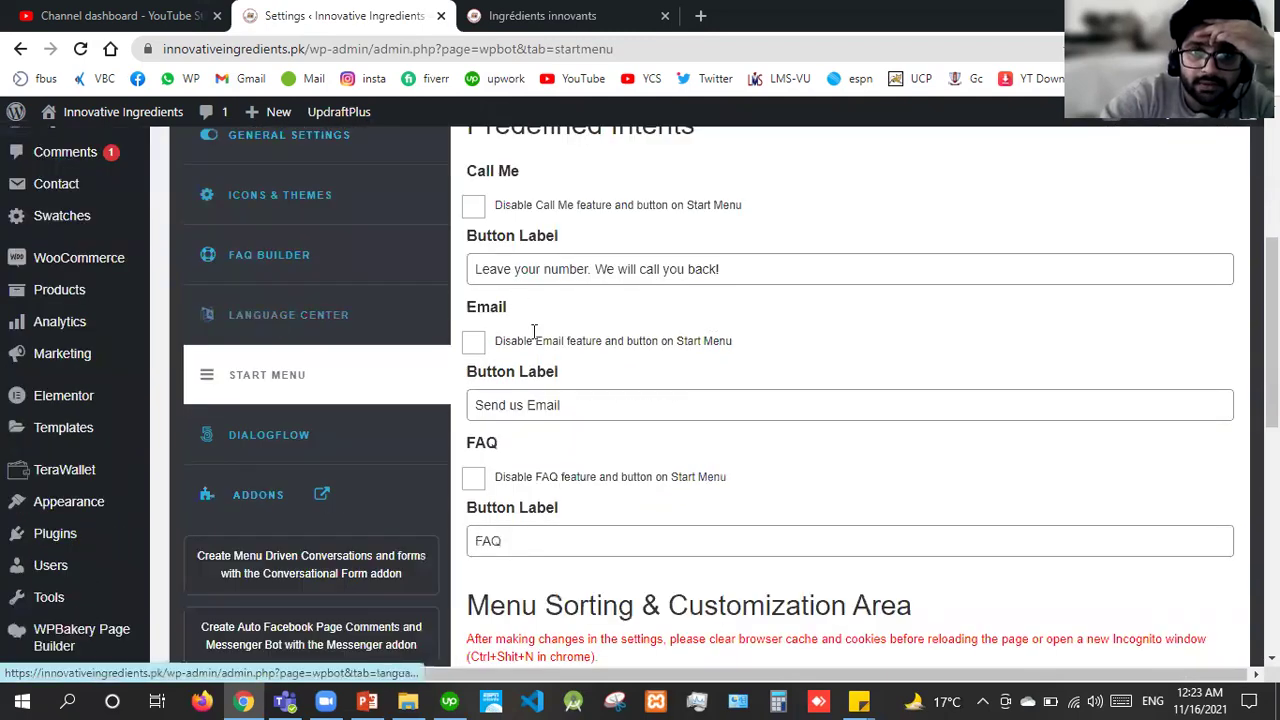
click(366, 328)
Set Agent name and User demo name to Test and company name to ABC, then save the settings.
key(Tab)
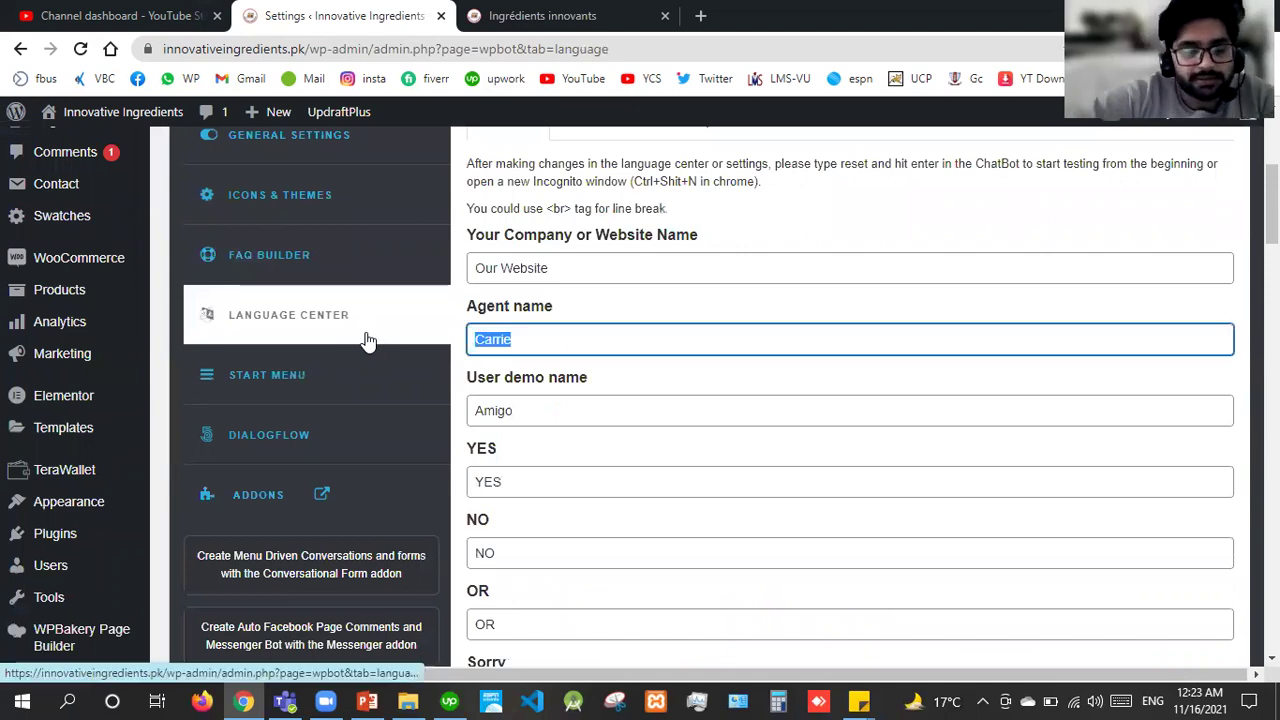
text(Test)
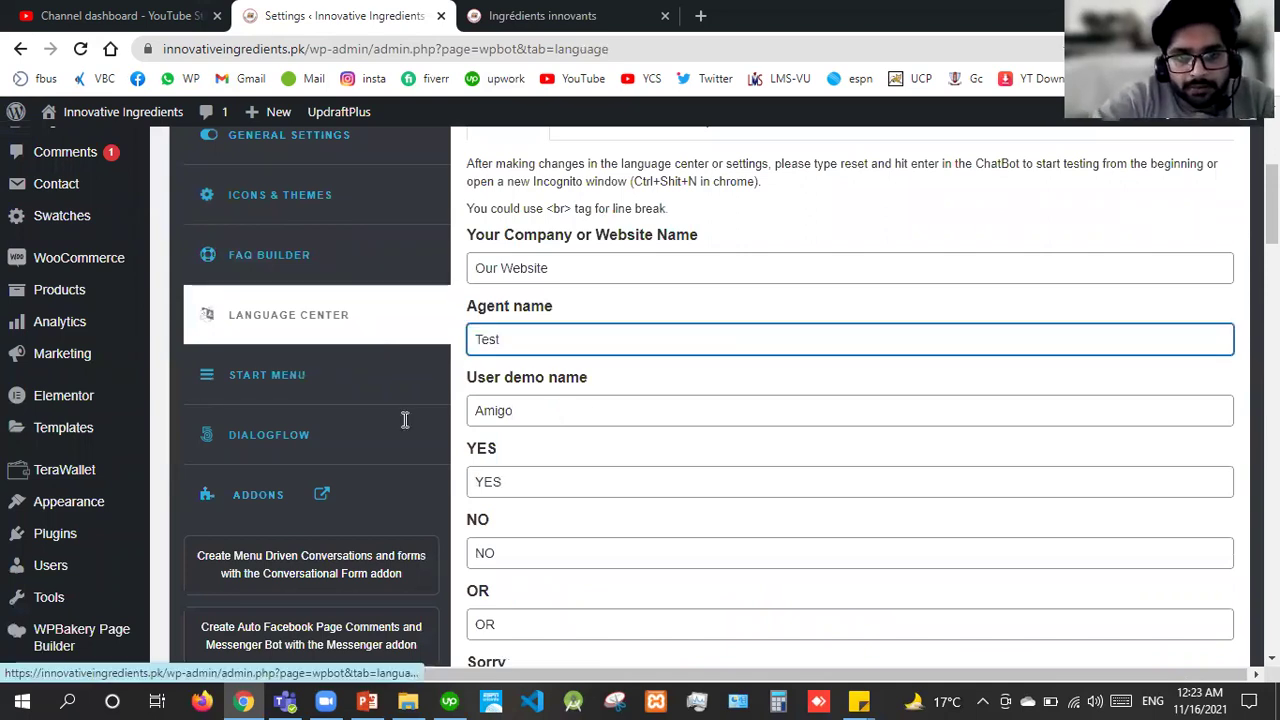
key(Tab)
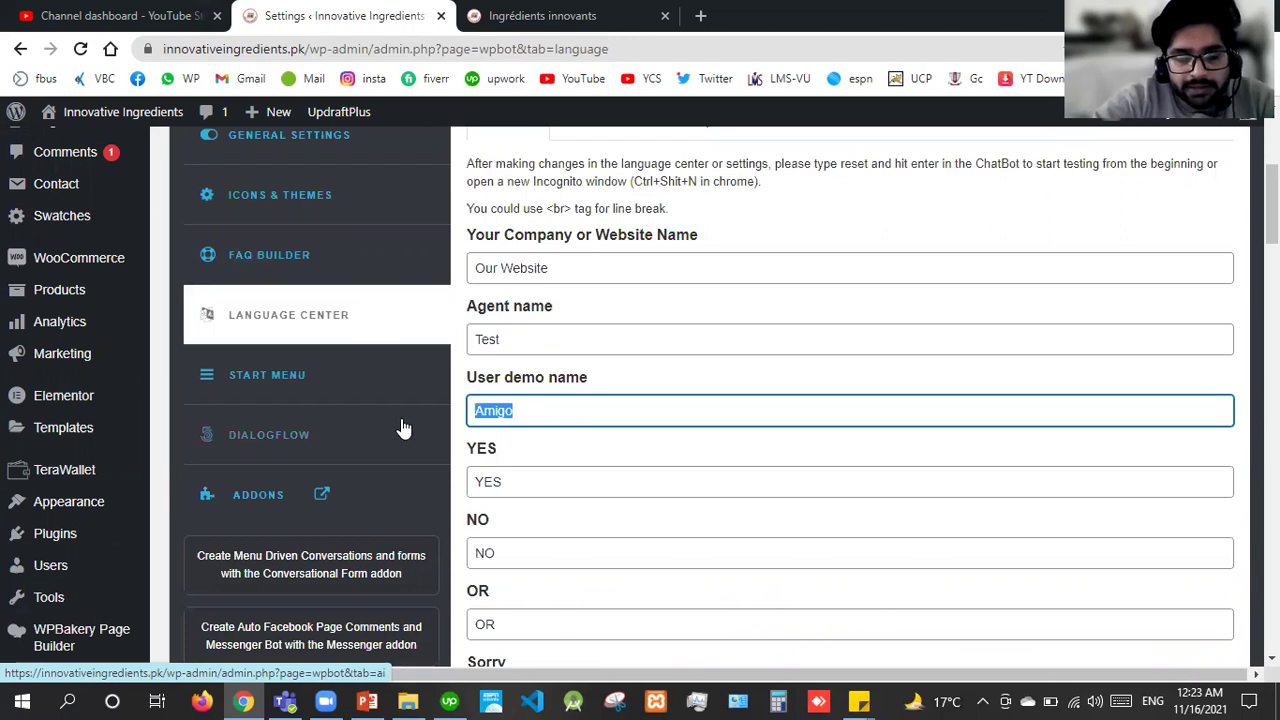
text(Test)
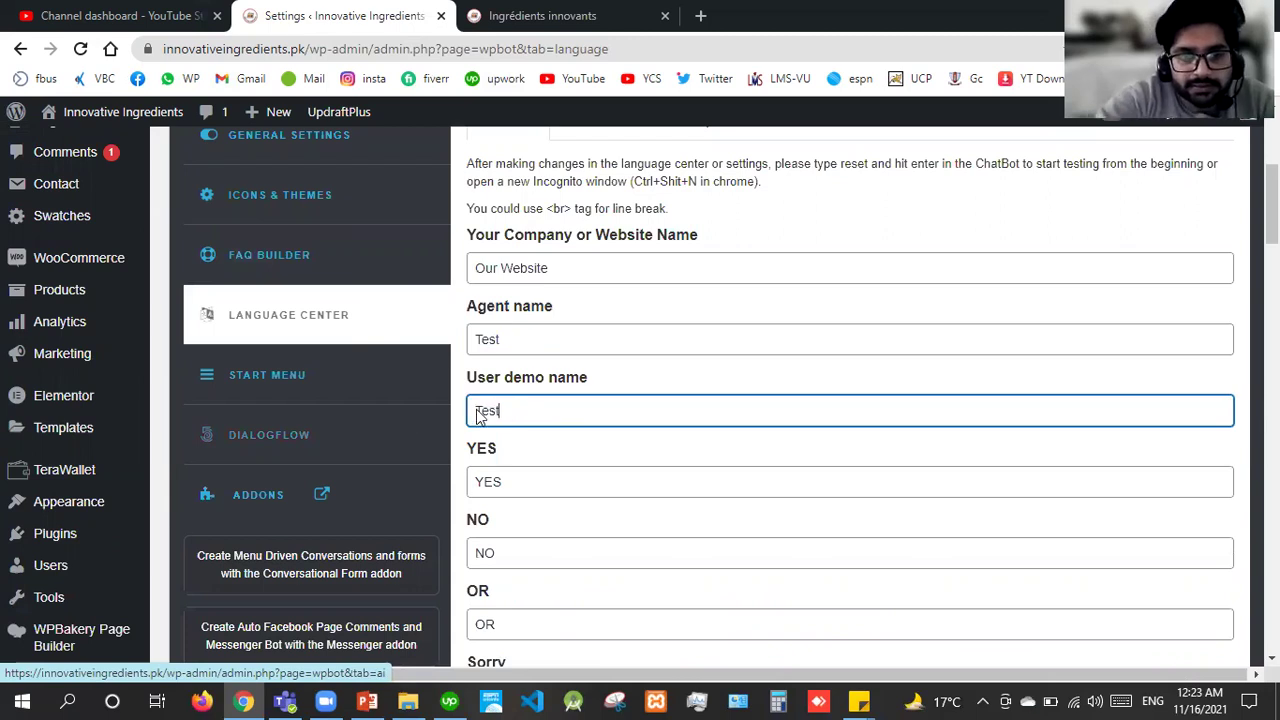
key(shift+Tab)
key(shift+Tab)
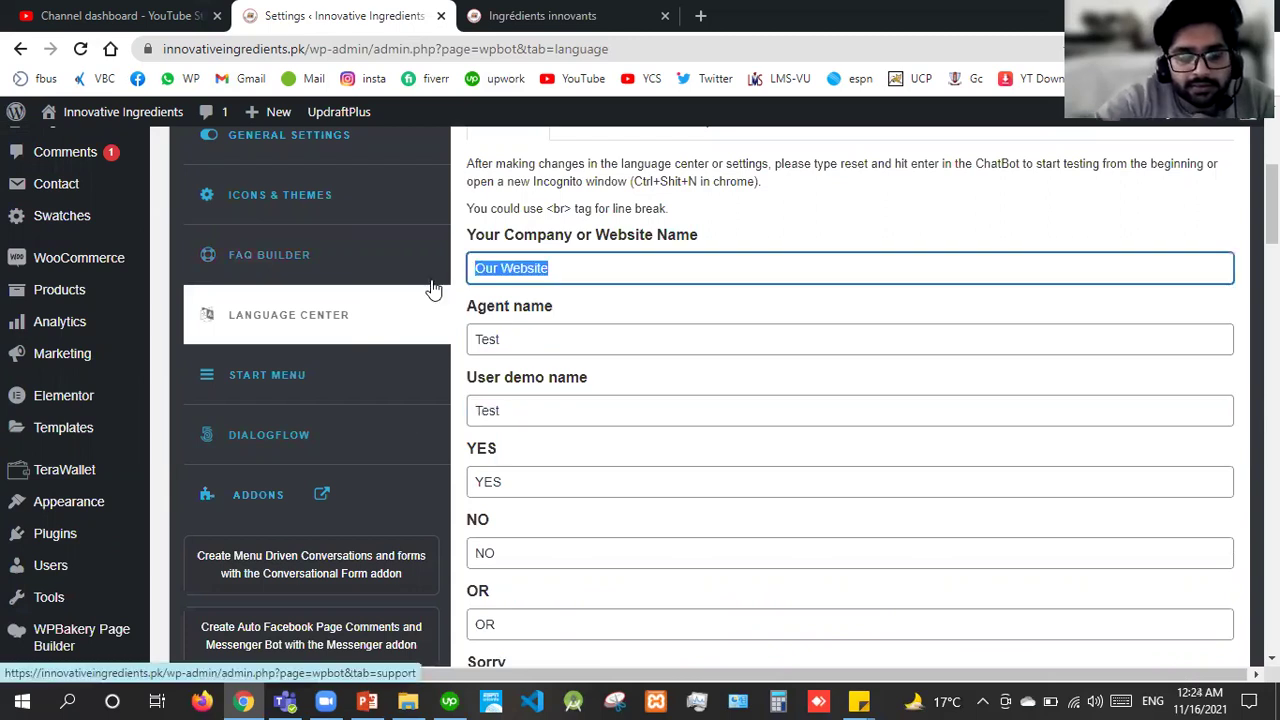
text(We)
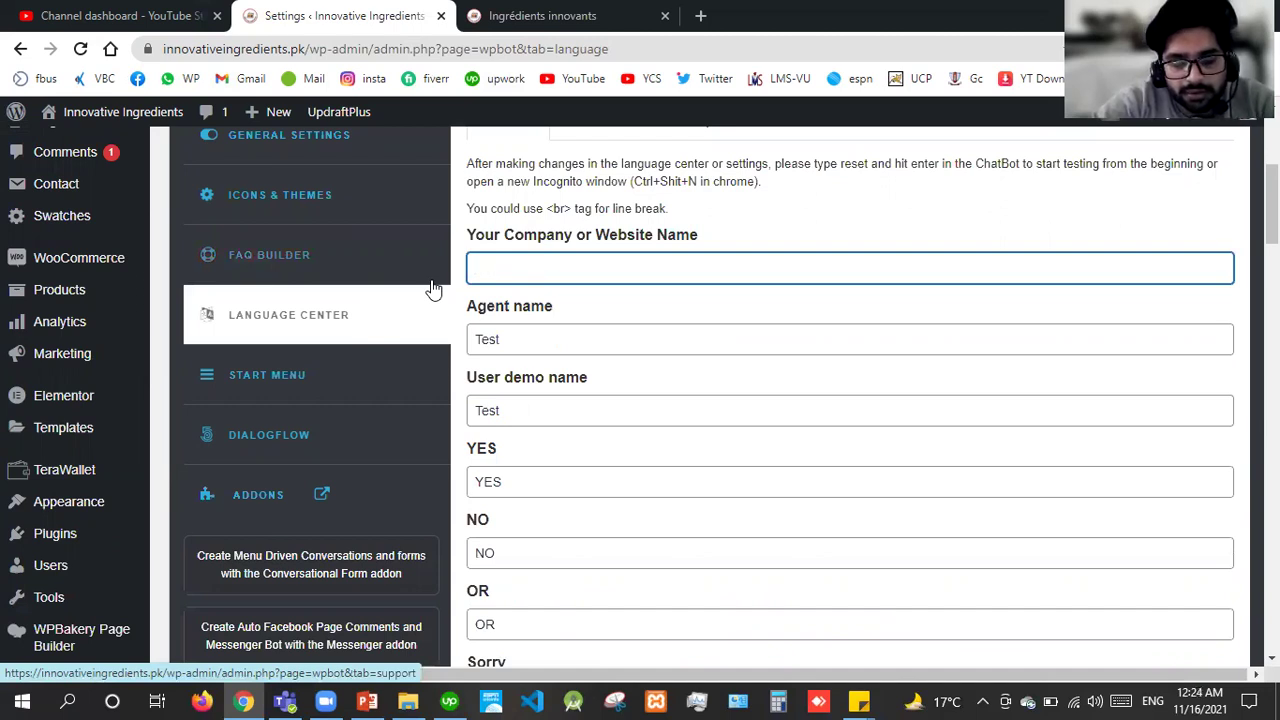
text(ABC)
scroll(626, 428, down, 15)
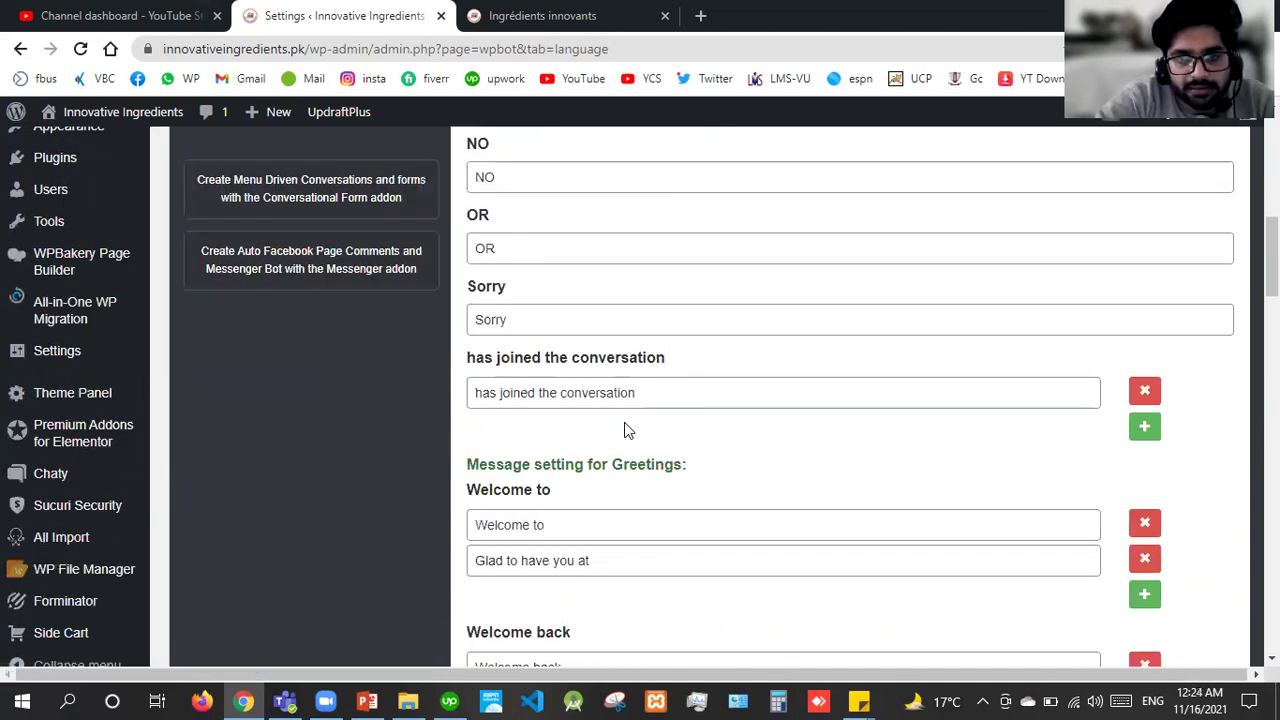
scroll(594, 410, down, 20)
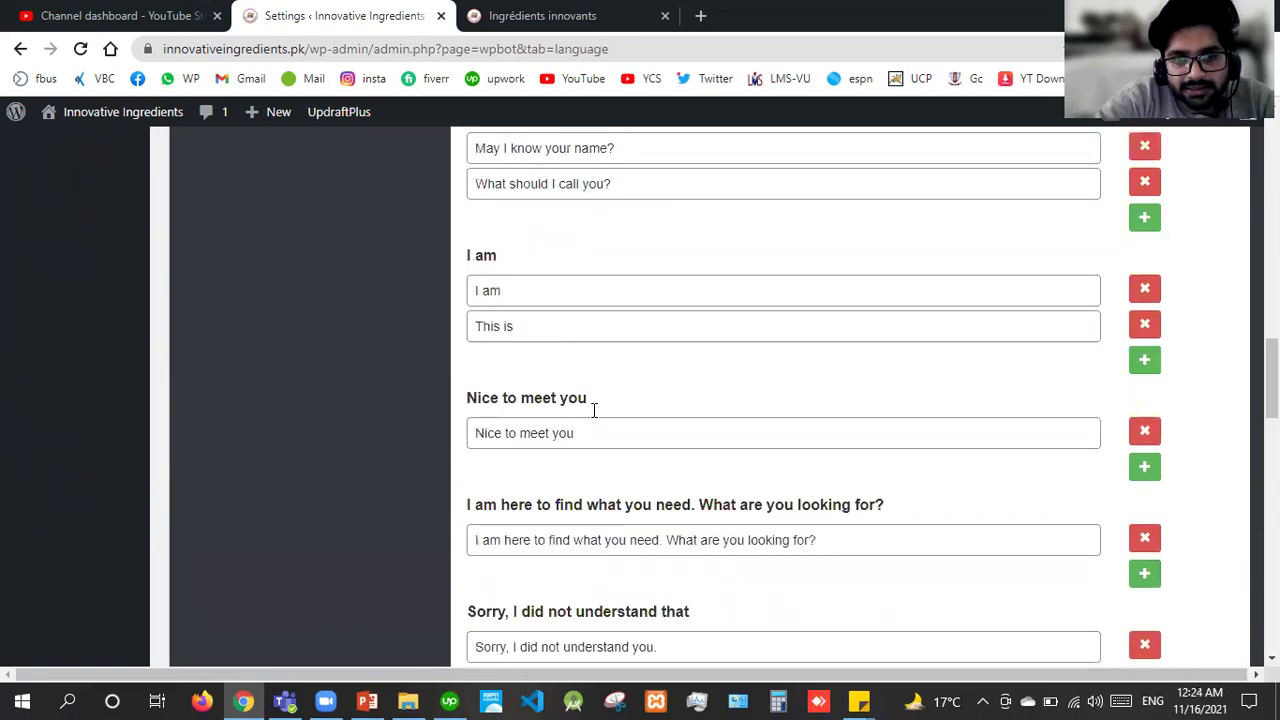
click(1155, 566)
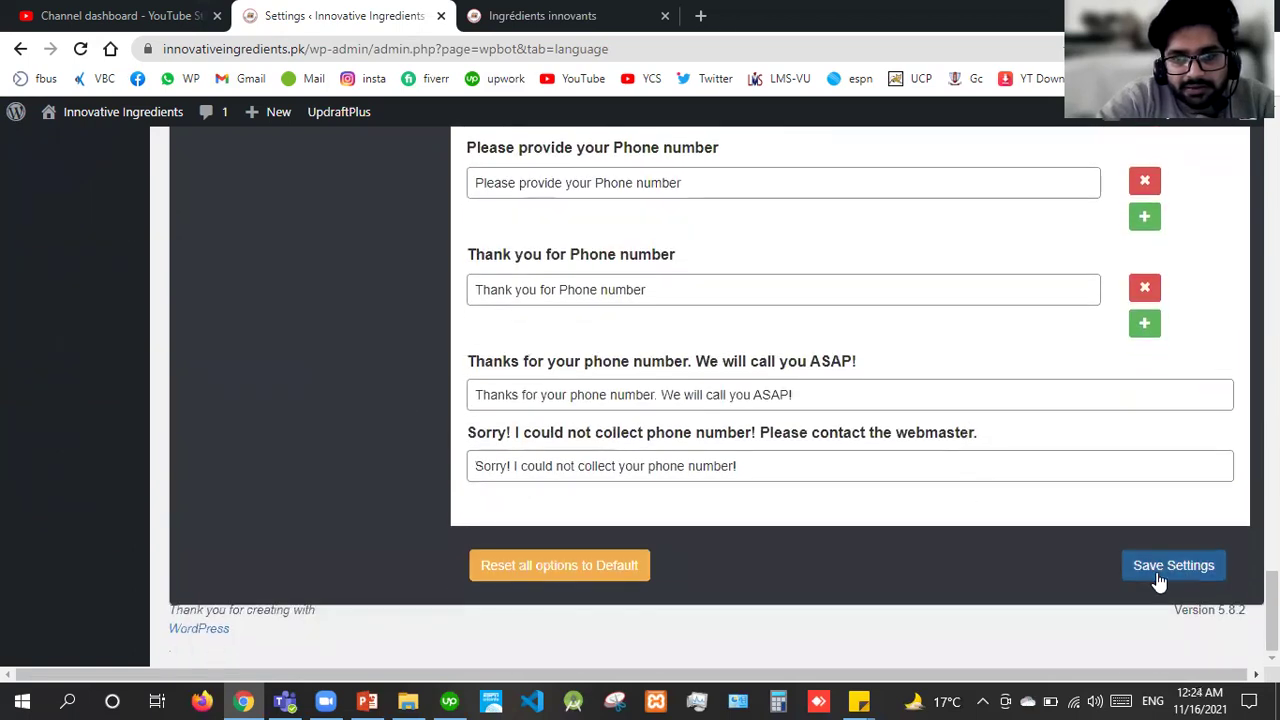
scroll(214, 318, up, 20)
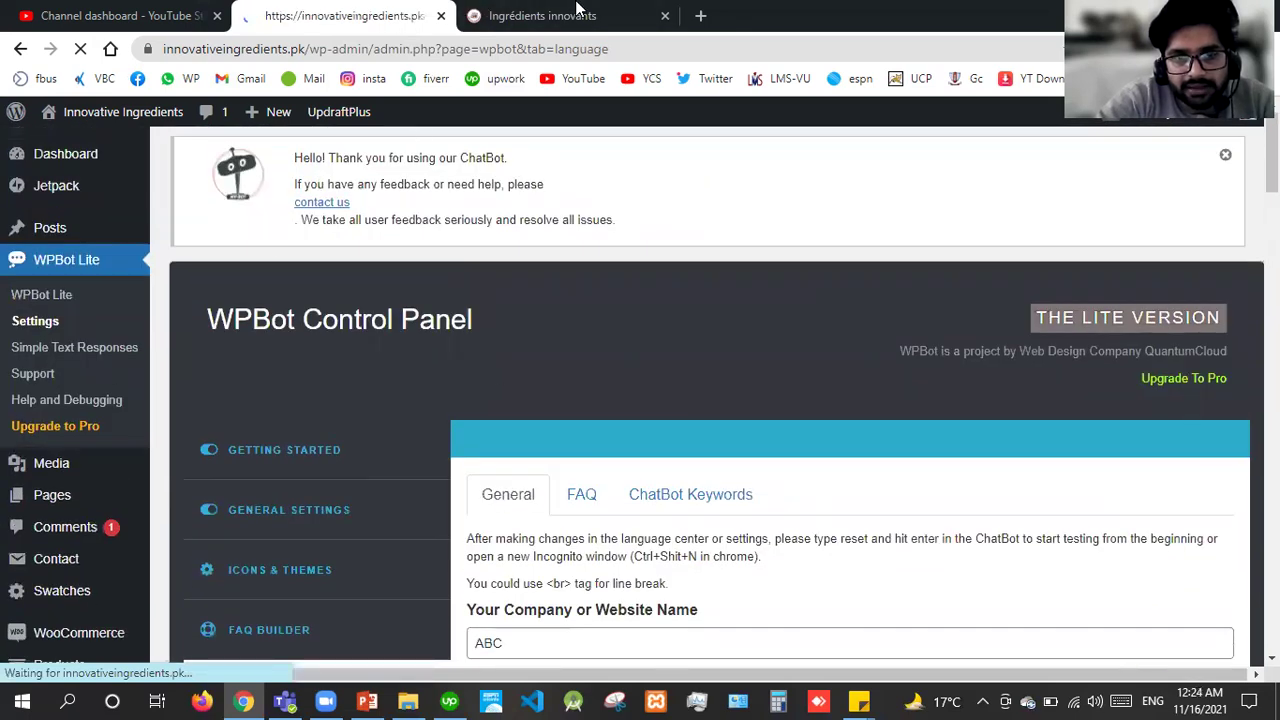
Switch the storefront language to English.
click(555, 15)
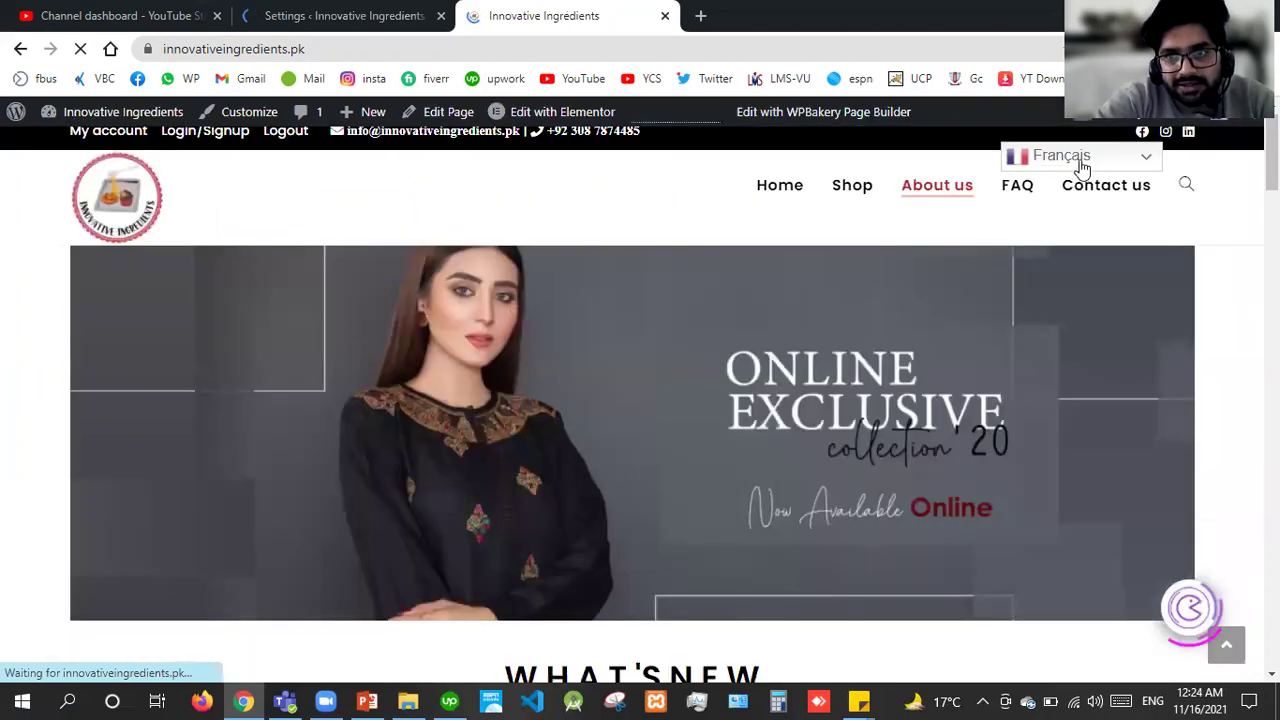
click(1078, 164)
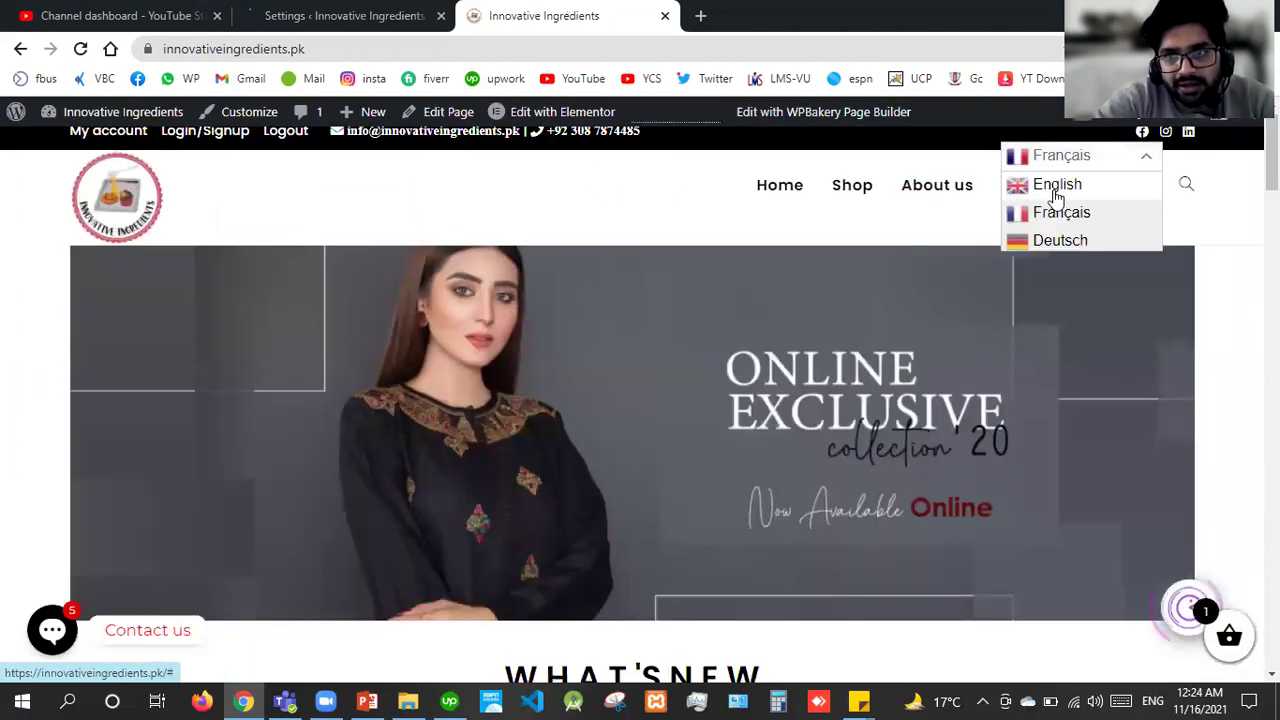
click(1058, 186)
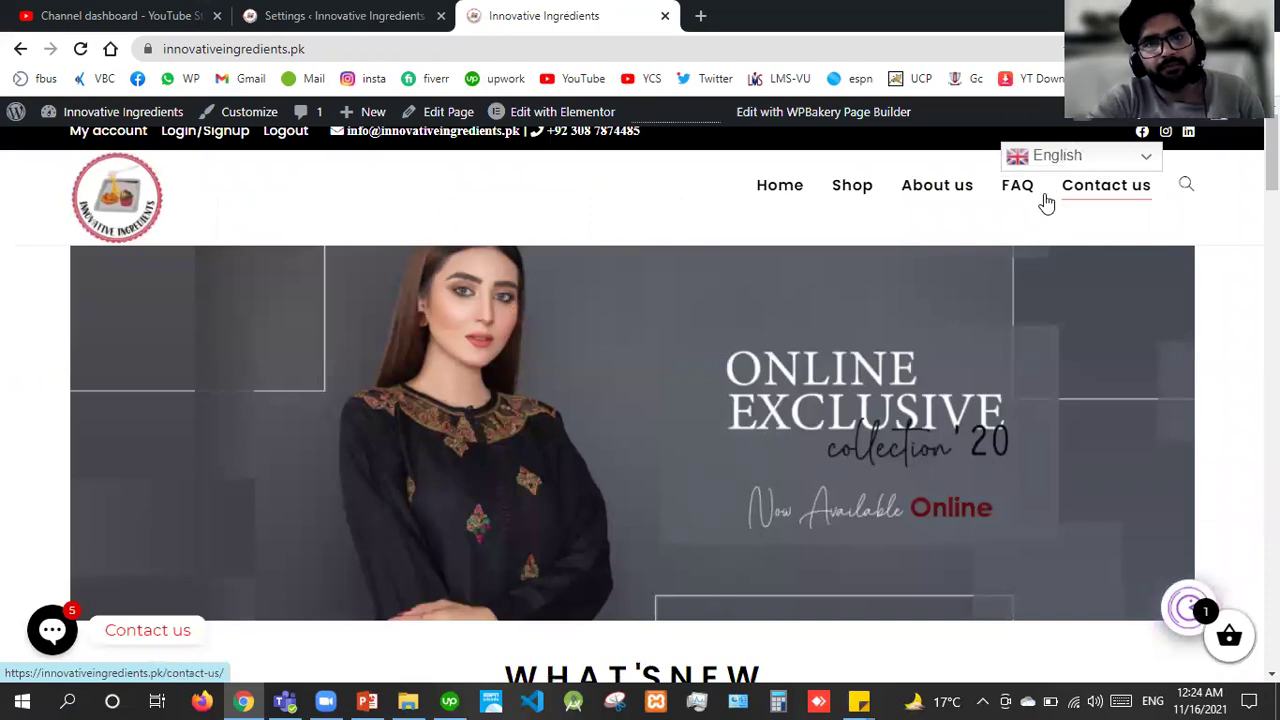
click(1045, 199)
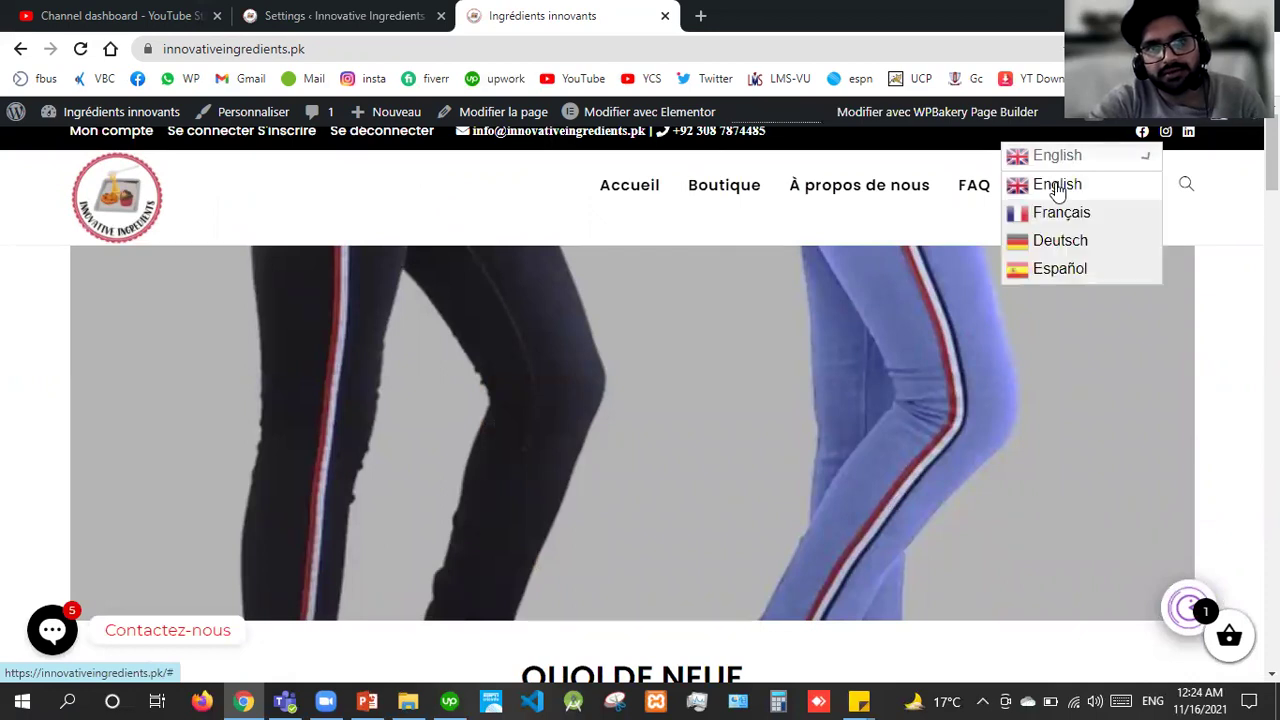
click(1057, 186)
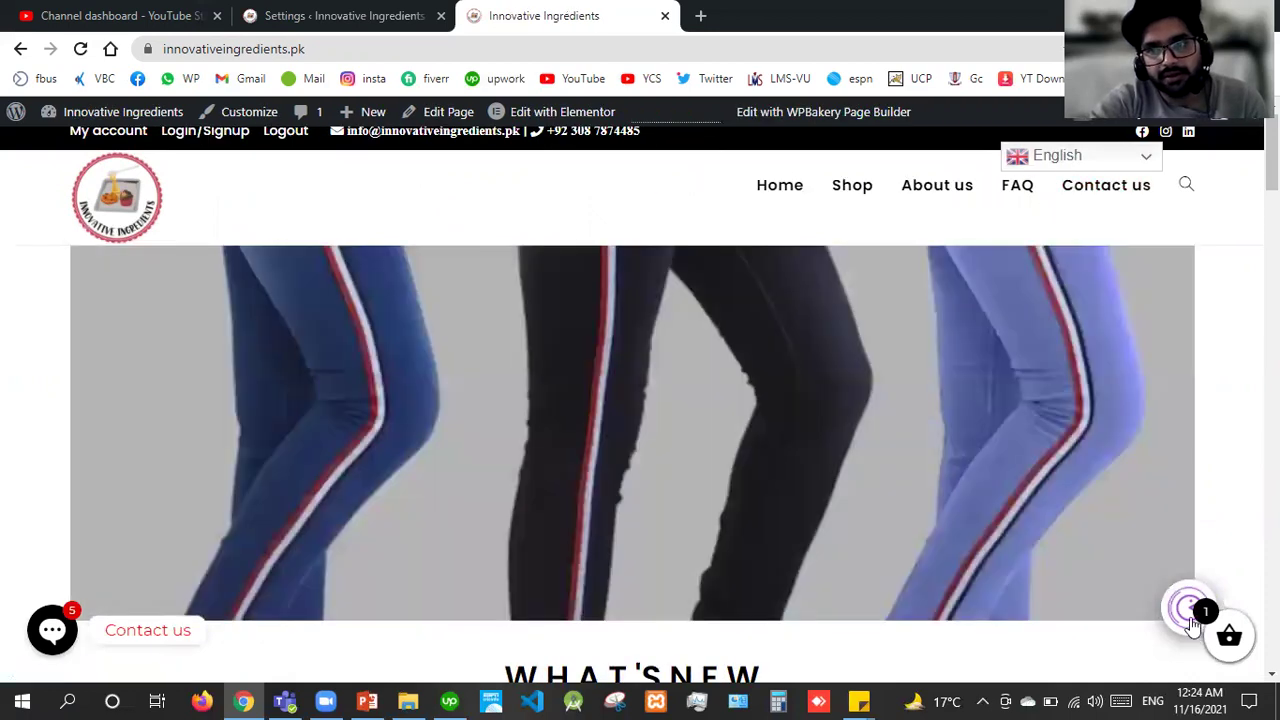
Reload the storefront, reopen the chatbot and give it a visitor name.
click(1183, 612)
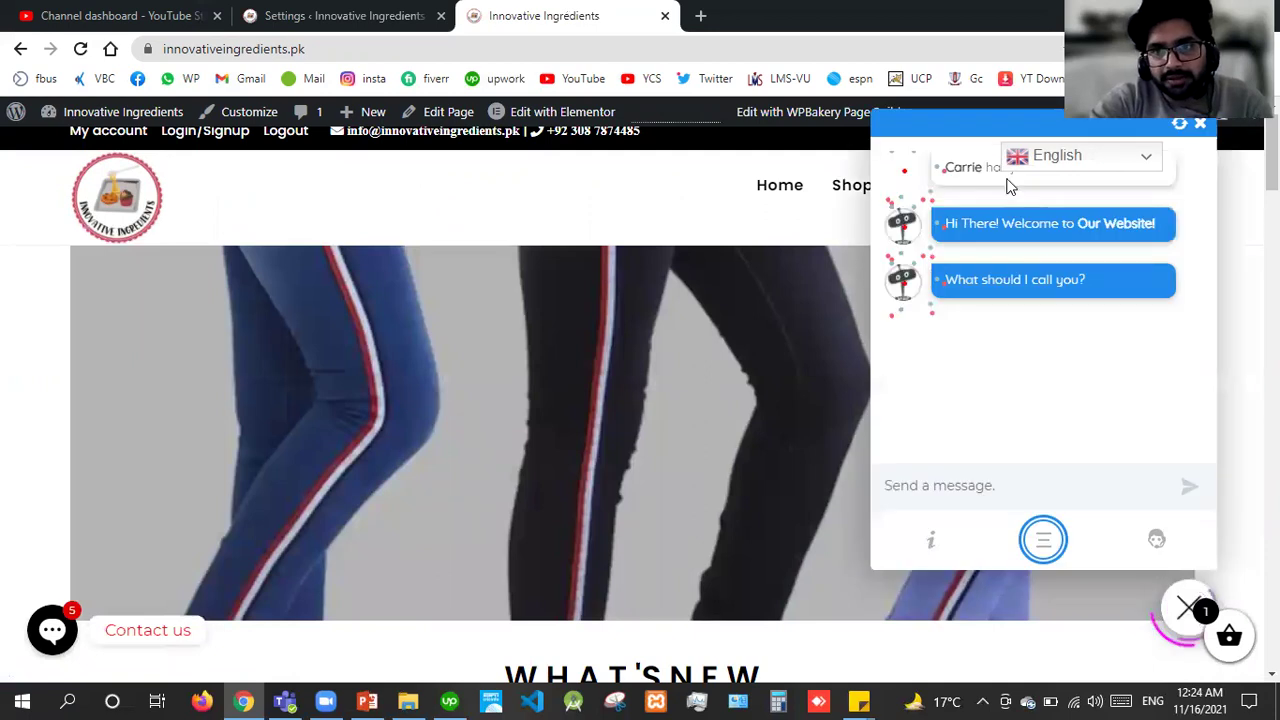
click(97, 200)
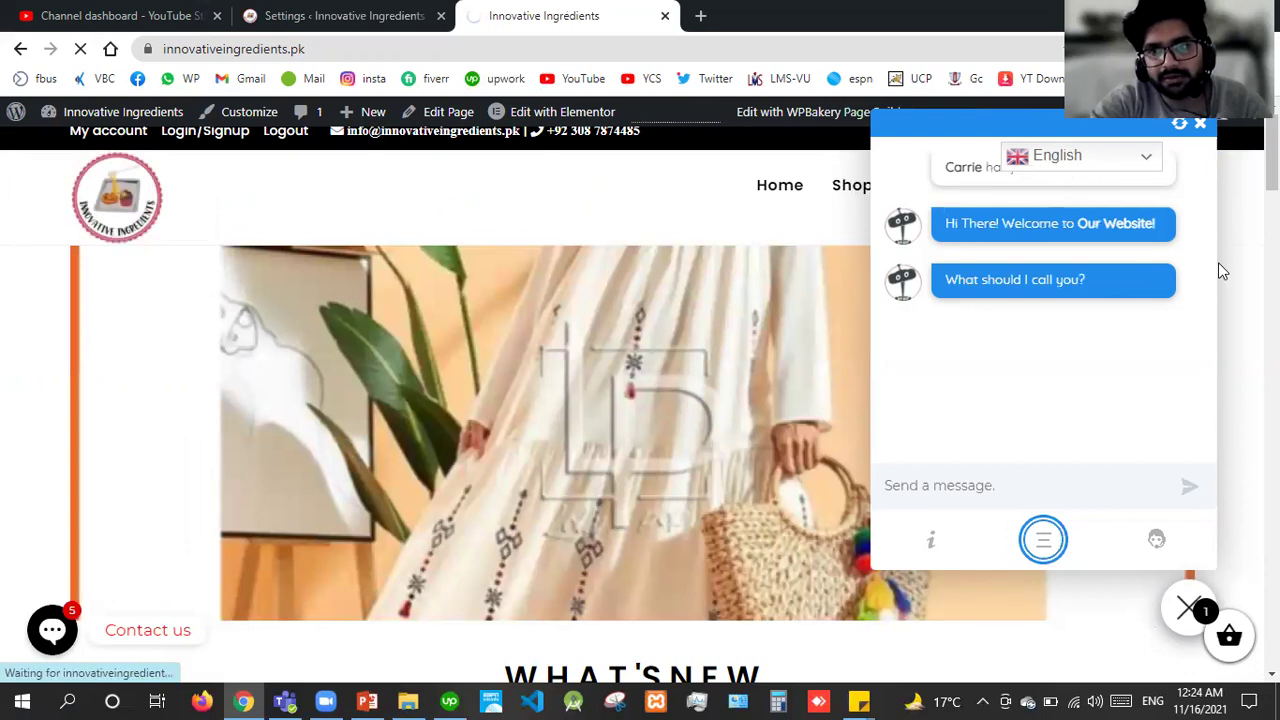
scroll(1218, 262, down, 3)
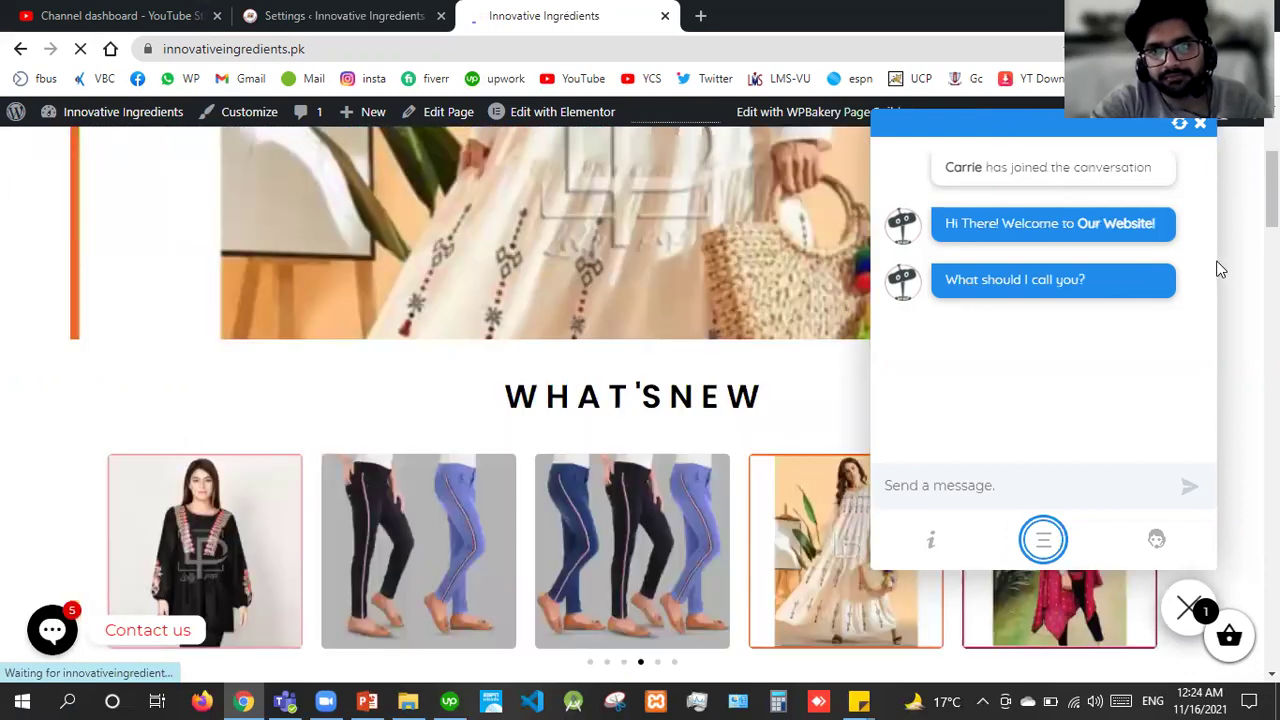
scroll(1064, 270, down, 2)
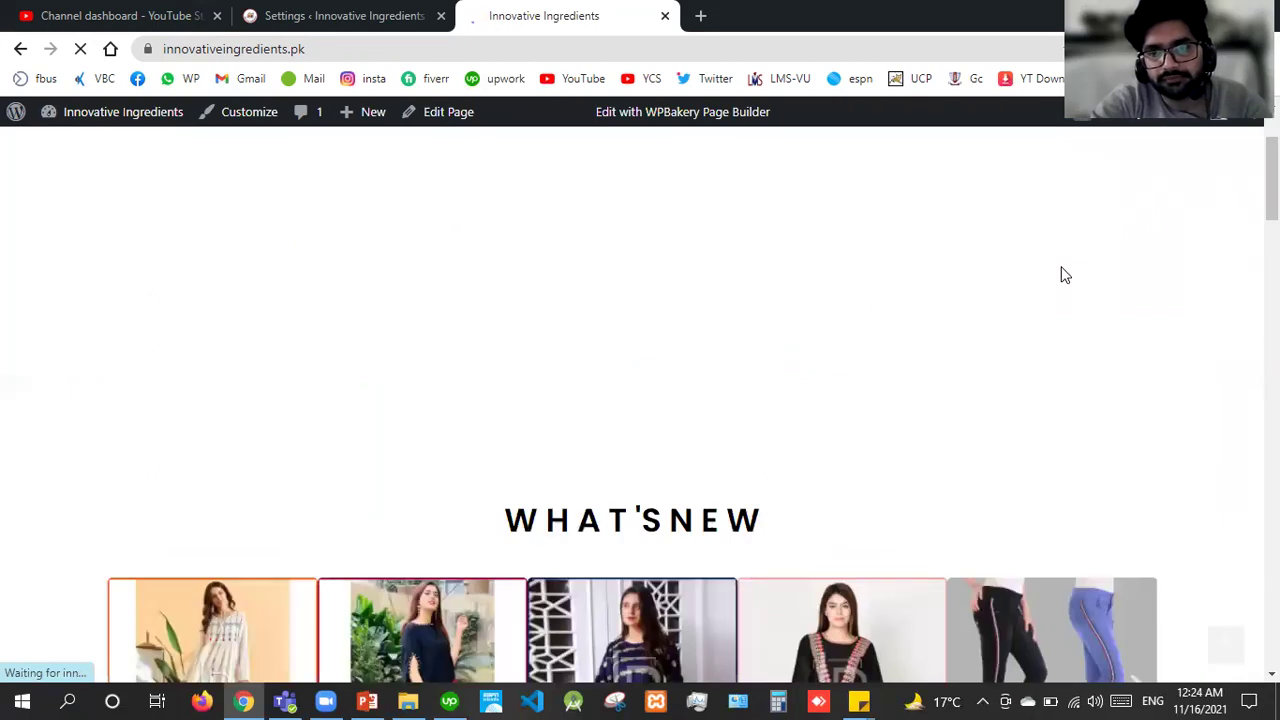
scroll(1066, 314, down, 3)
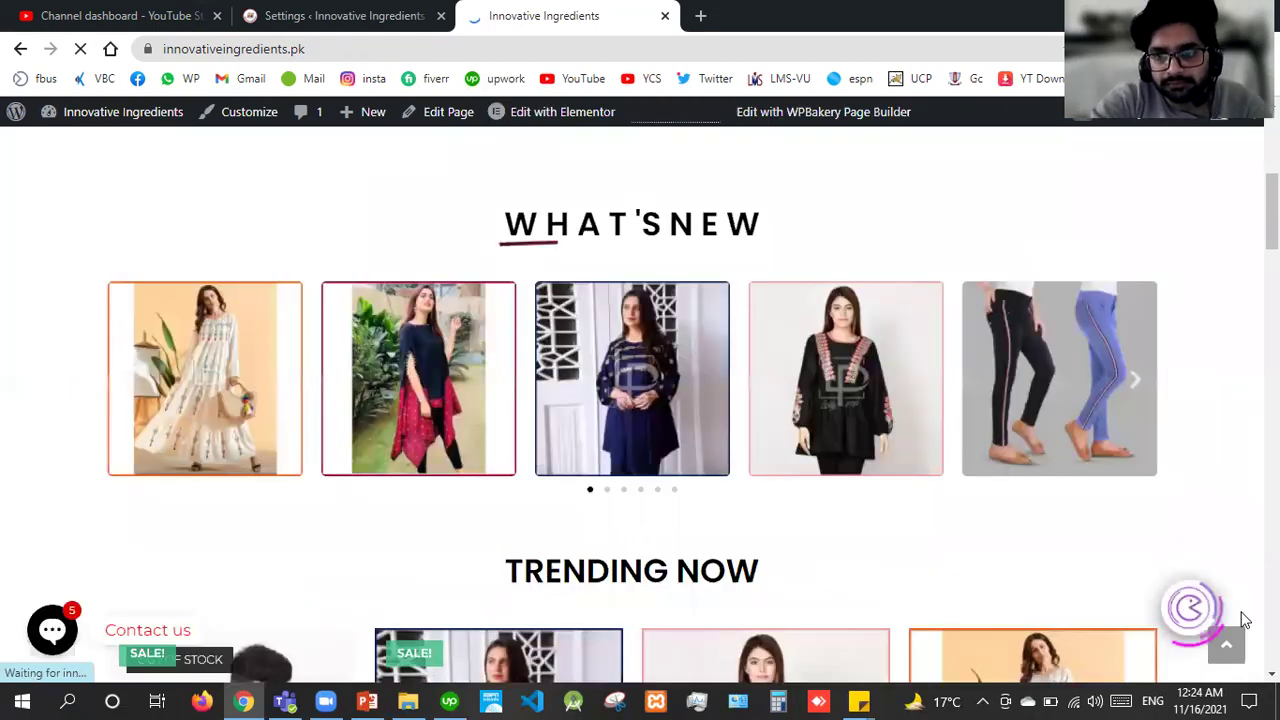
scroll(1180, 612, down, 1)
click(1180, 612)
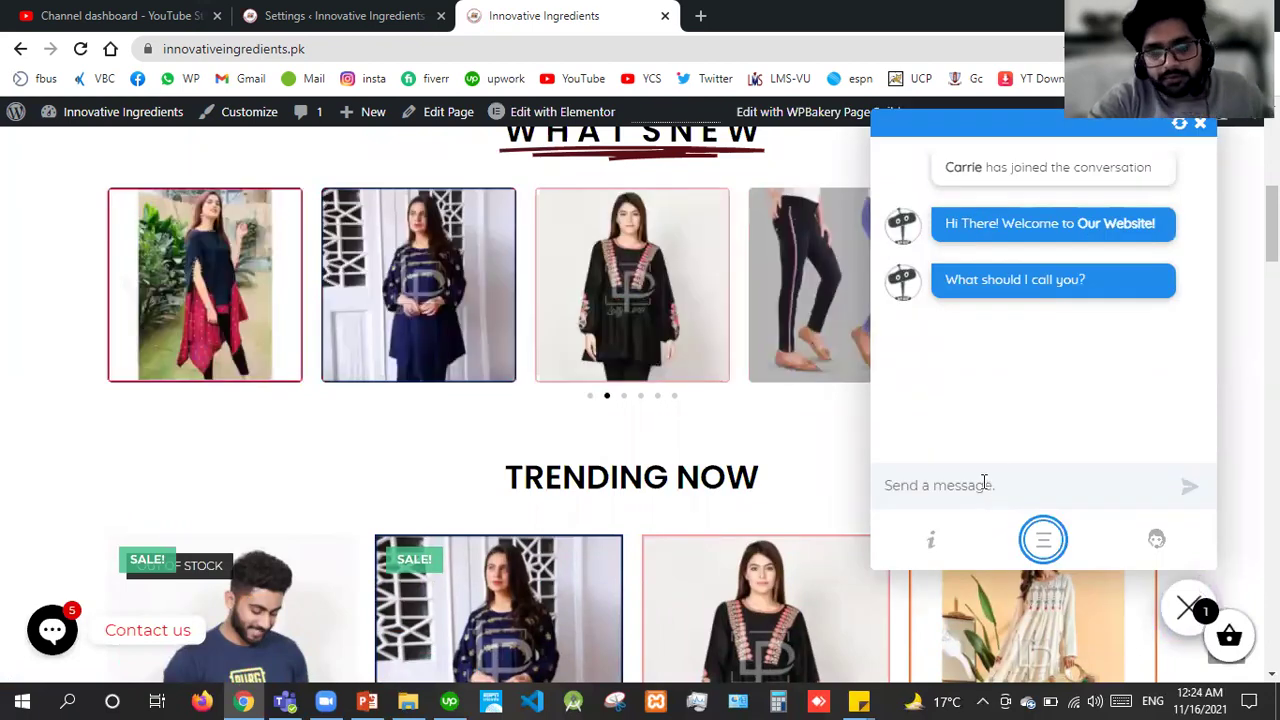
text(Dani)
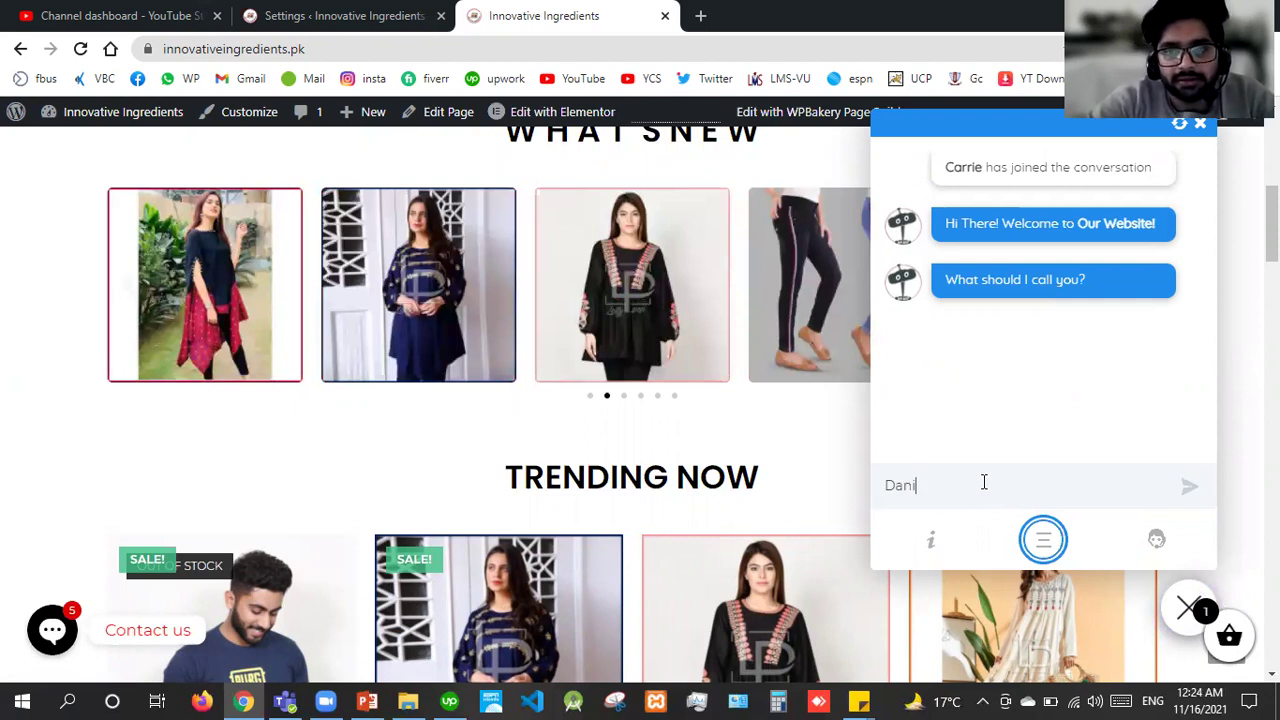
text(al)
key(Return)
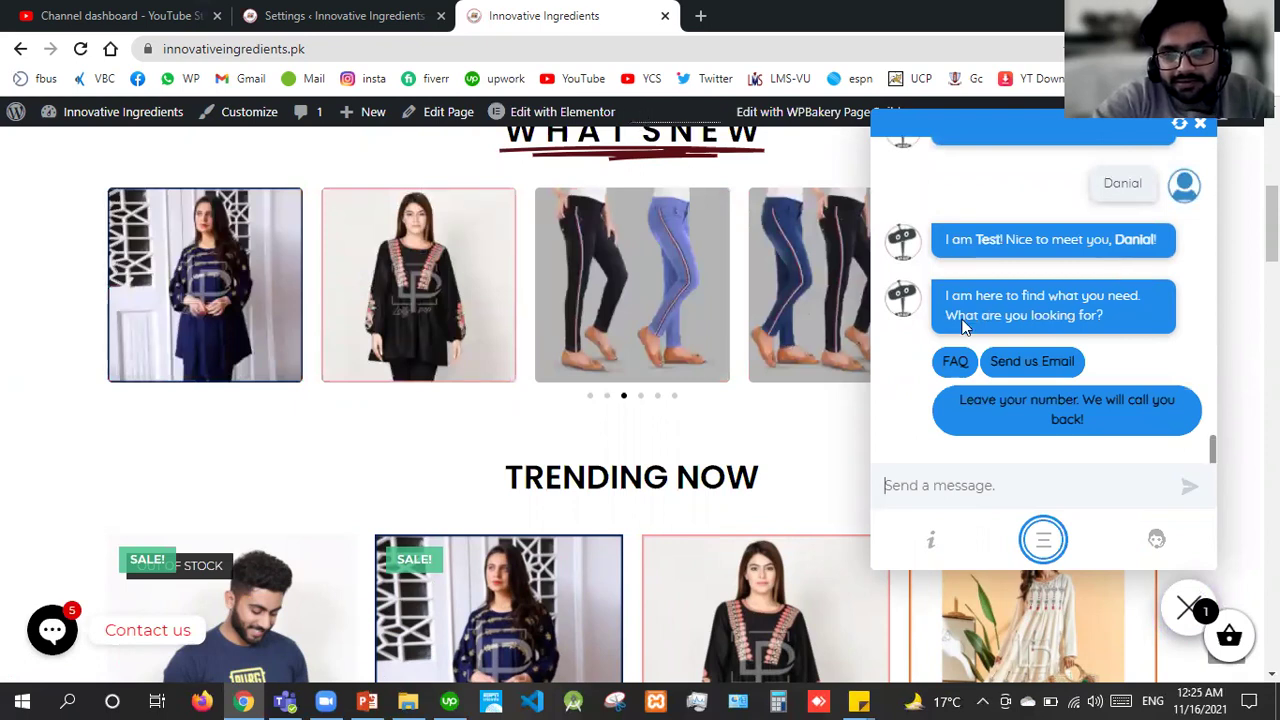
Choose 'Send us Email', enter the visitor's e-mail address, then send the message 'Hi I need help'.
click(1024, 374)
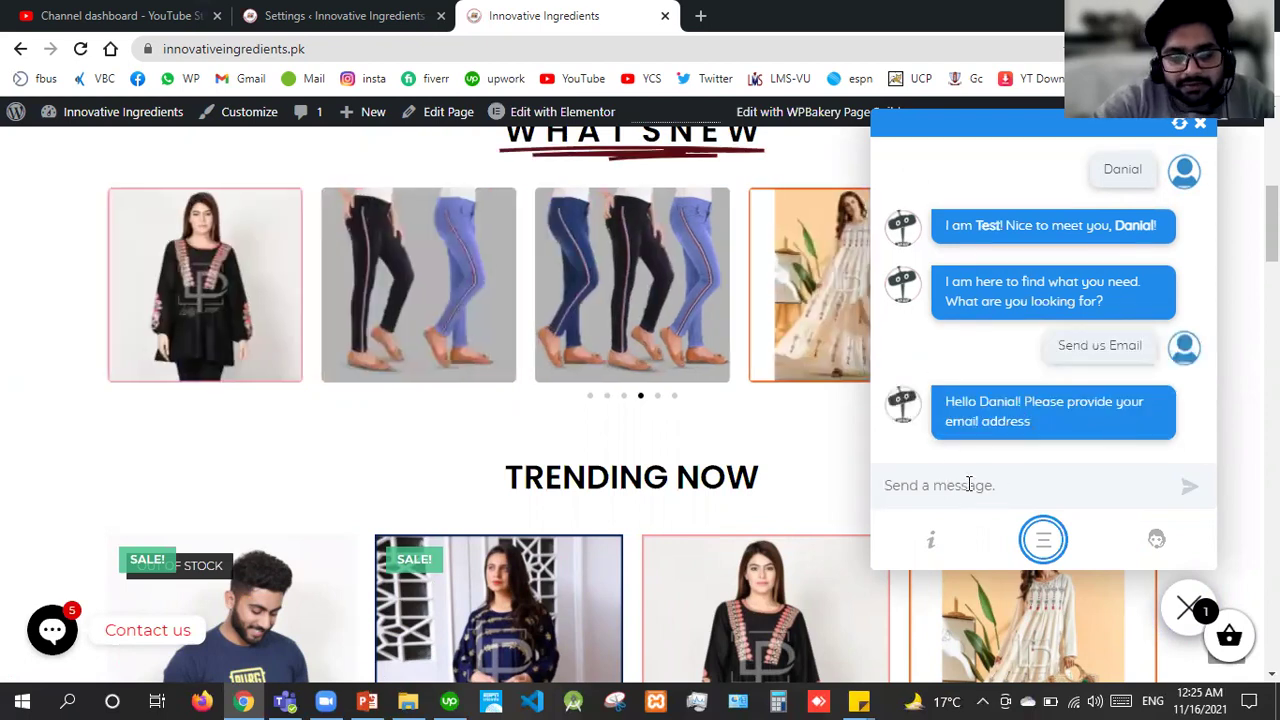
click(968, 484)
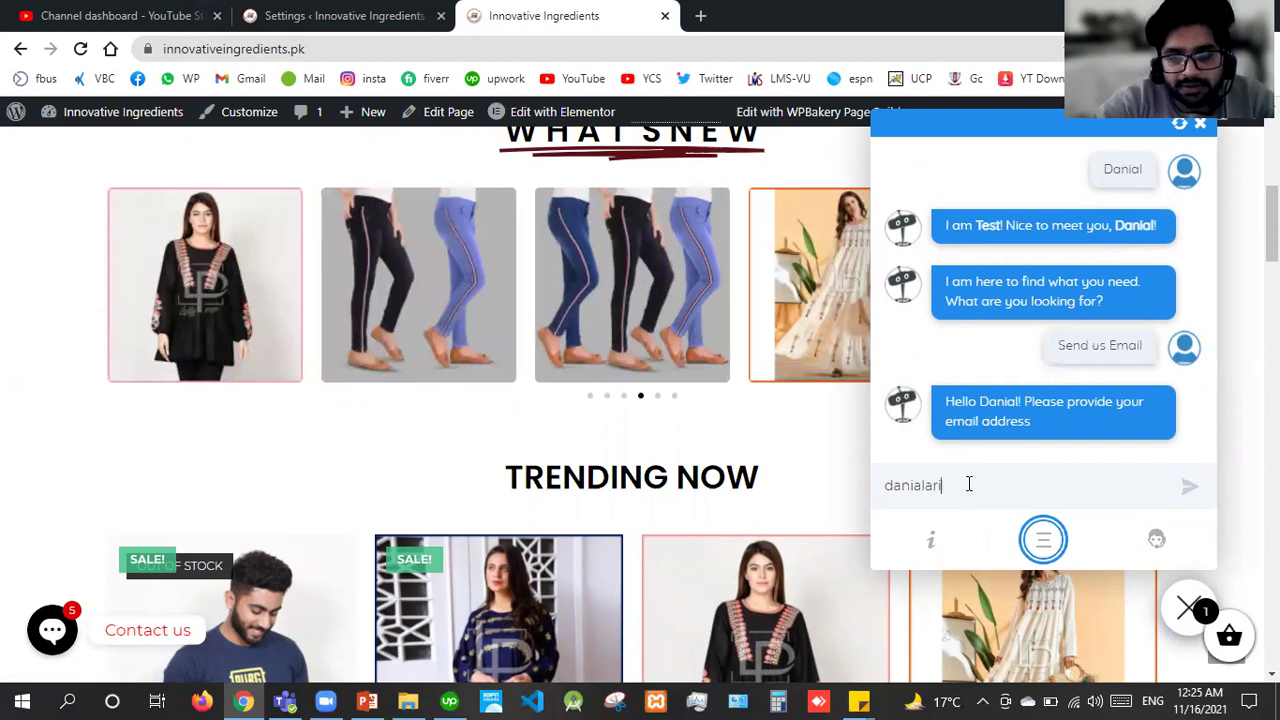
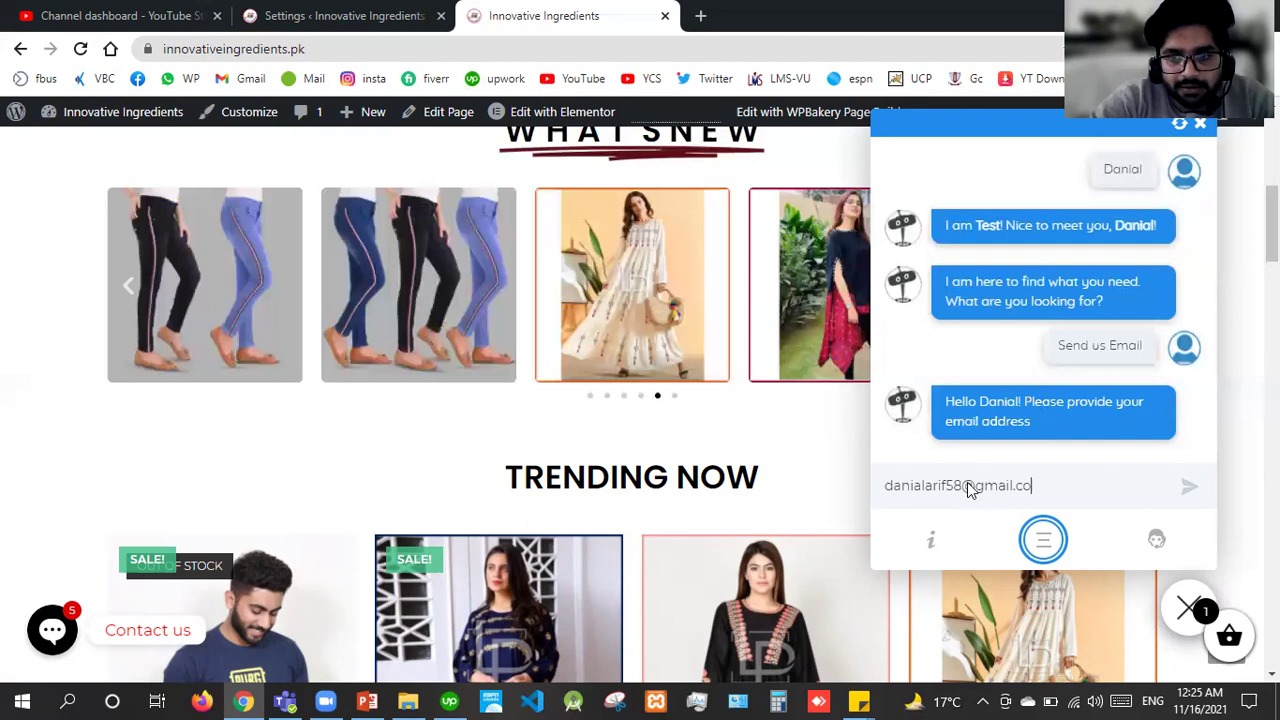
key(Return)
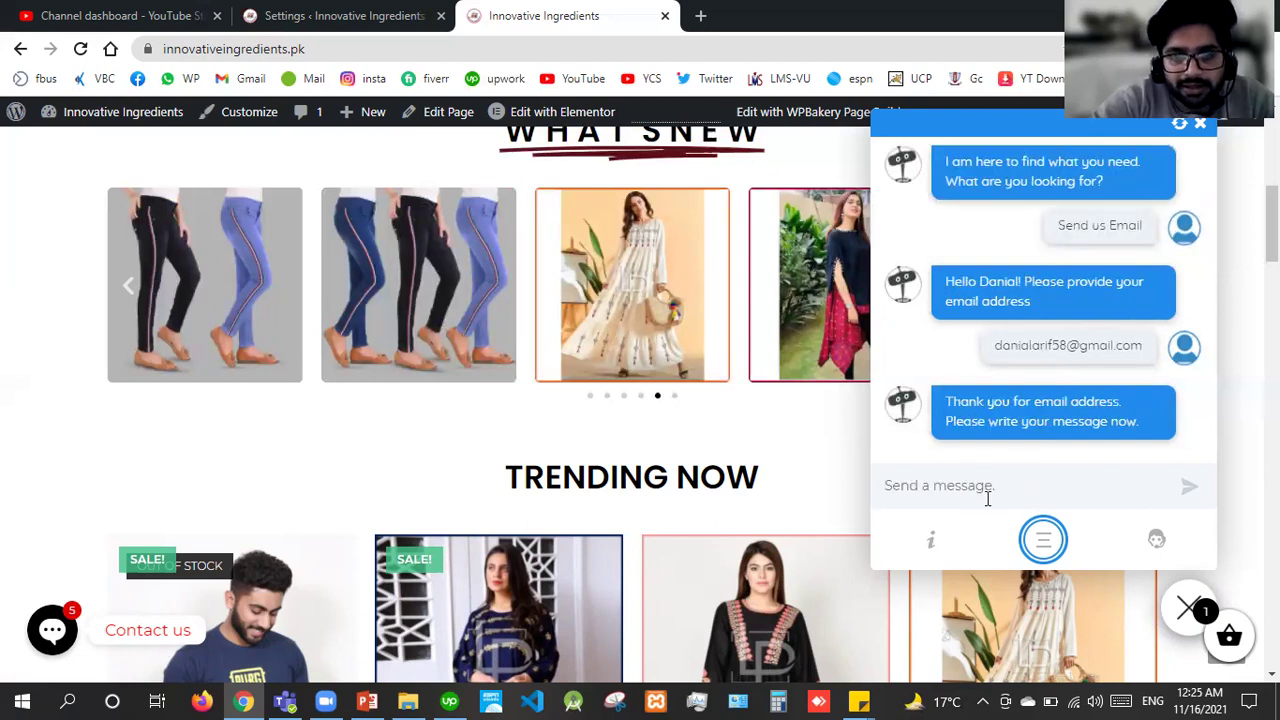
text(Hi I need h)
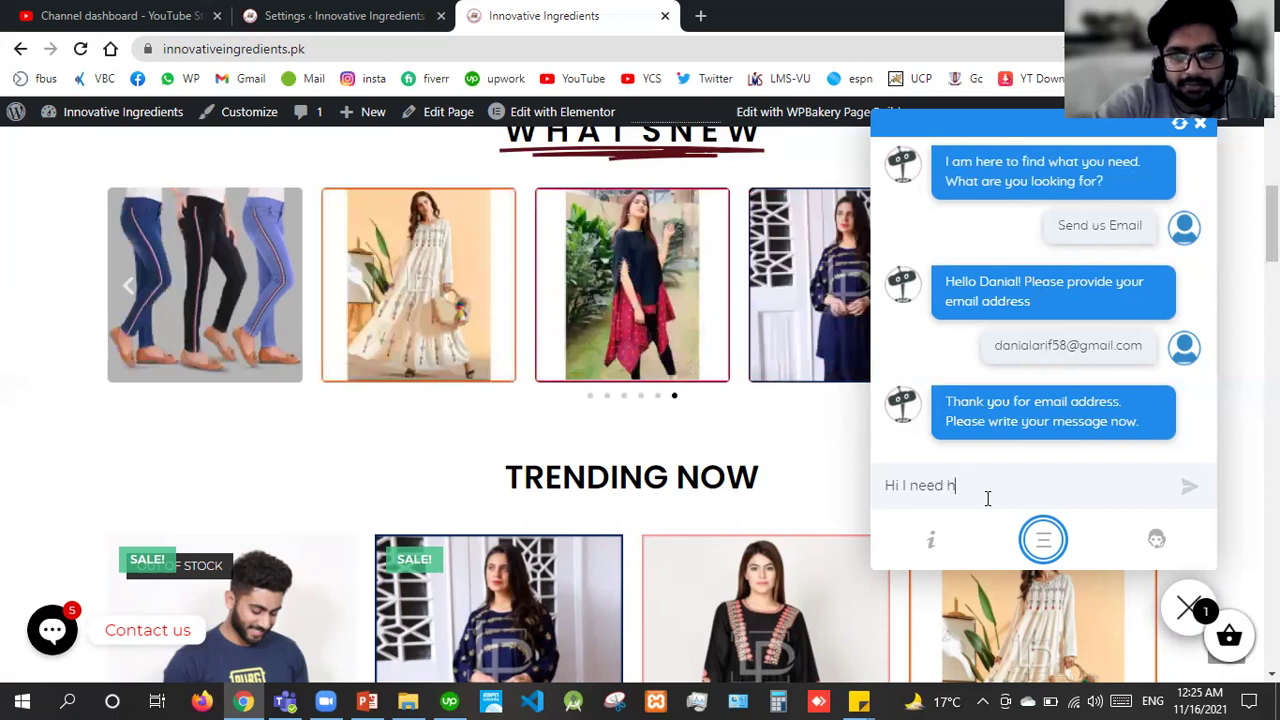
text(elp)
key(Return)
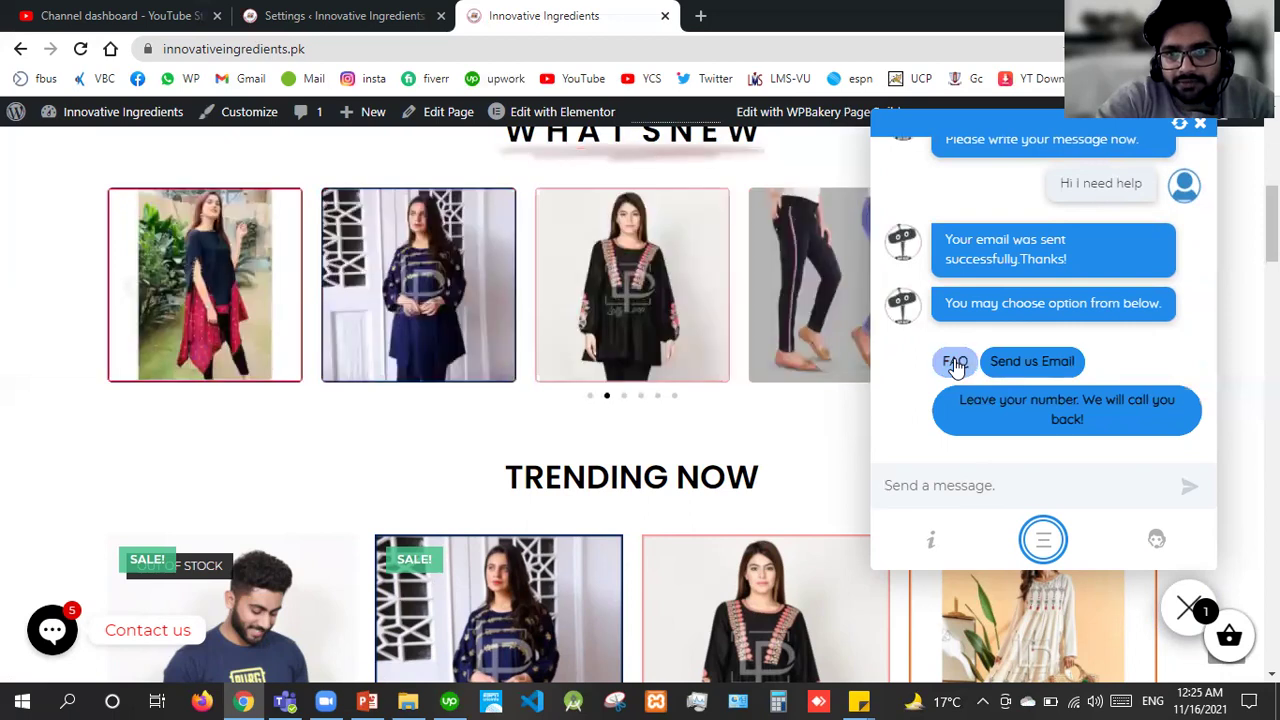
Ask the chatbot the FAQs 'What is your name?' and 'What is the course name?'.
click(956, 365)
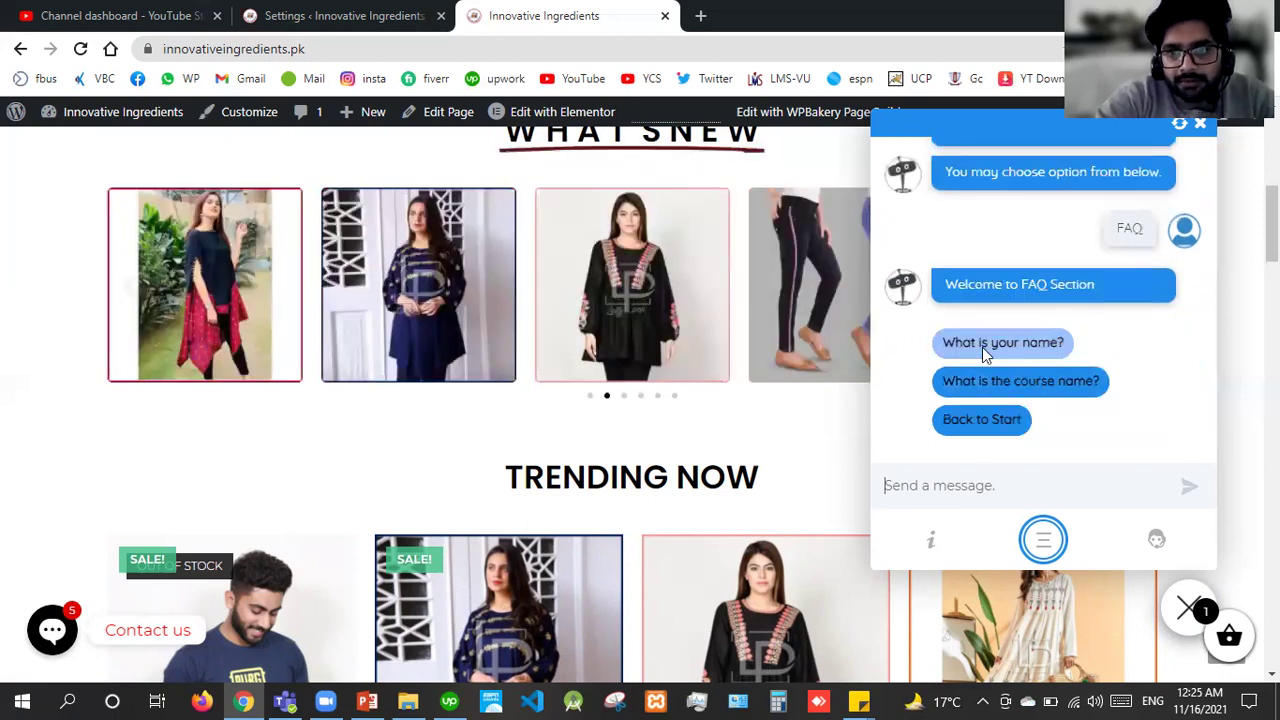
click(982, 345)
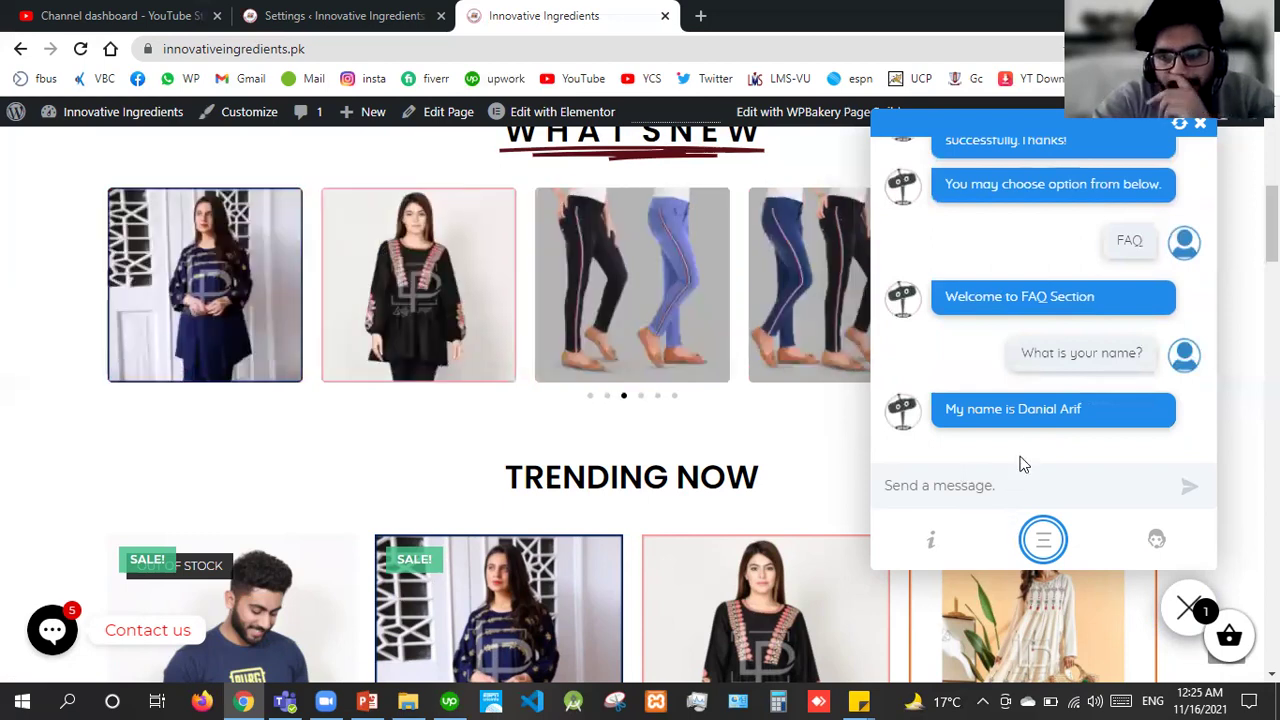
click(1014, 474)
key(Return)
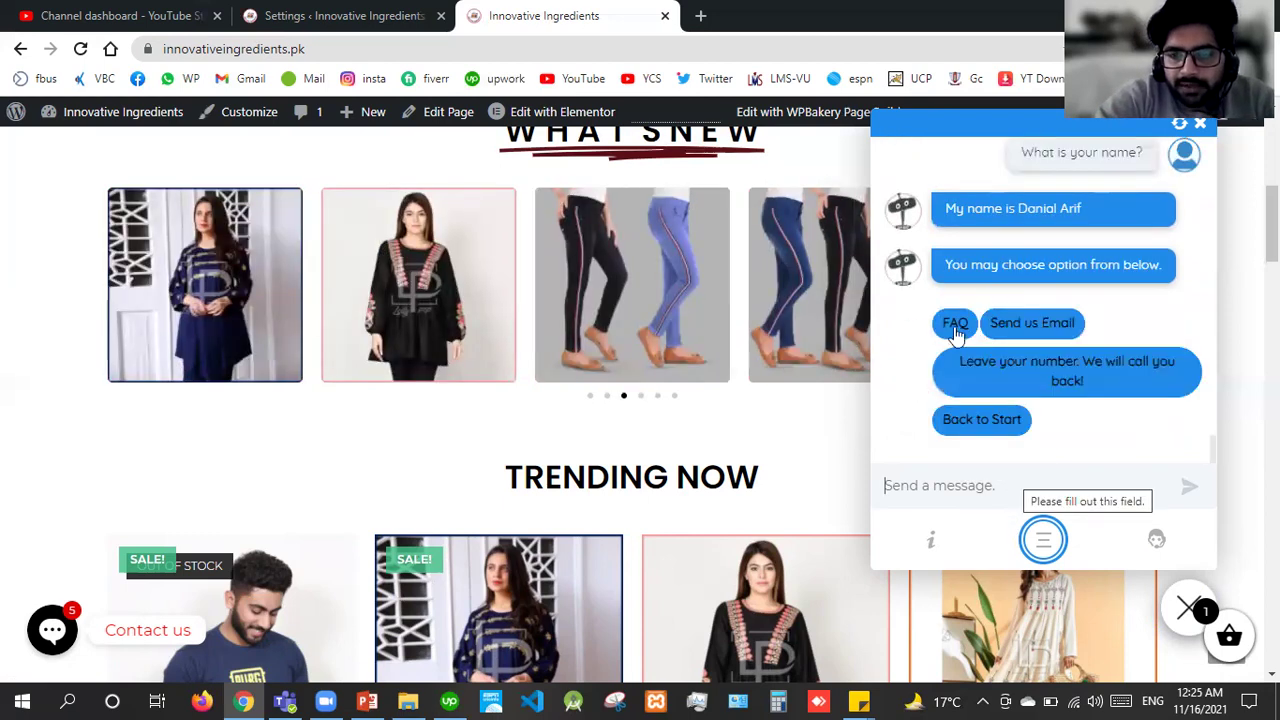
click(955, 327)
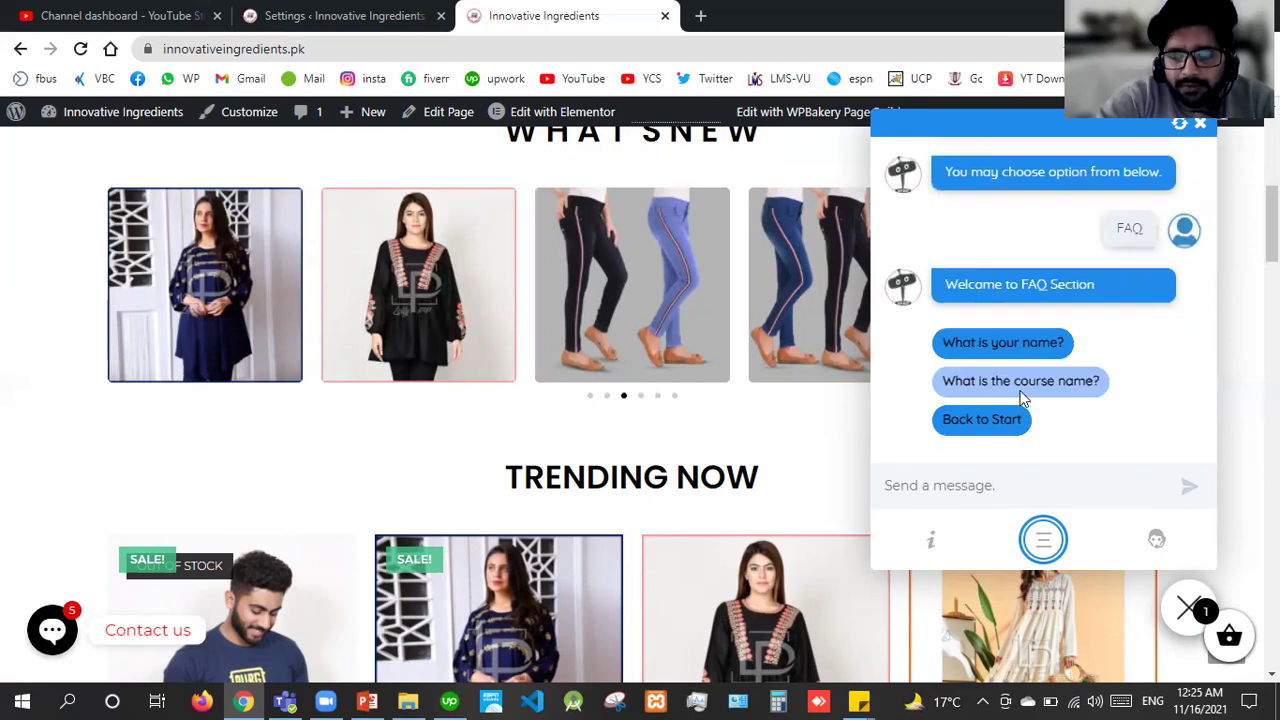
click(1020, 384)
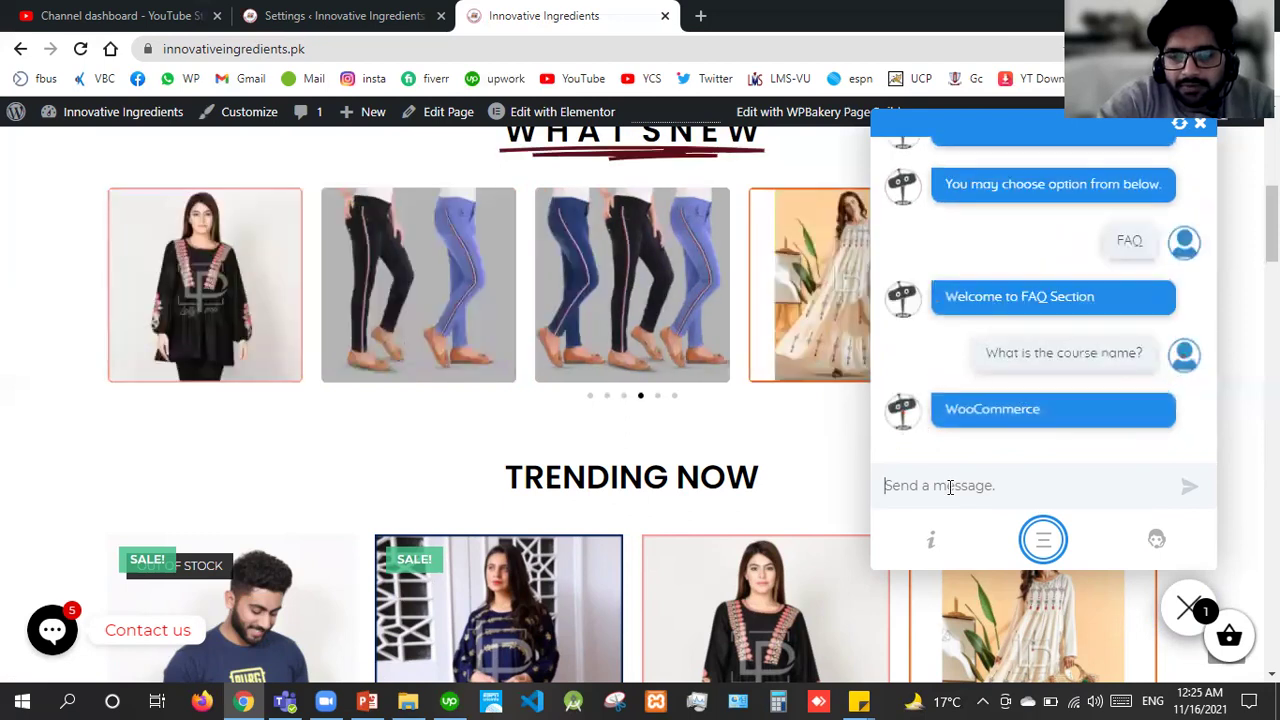
Request a call-back by leaving the visitor's phone number, then reset the chatbot conversation.
click(1043, 540)
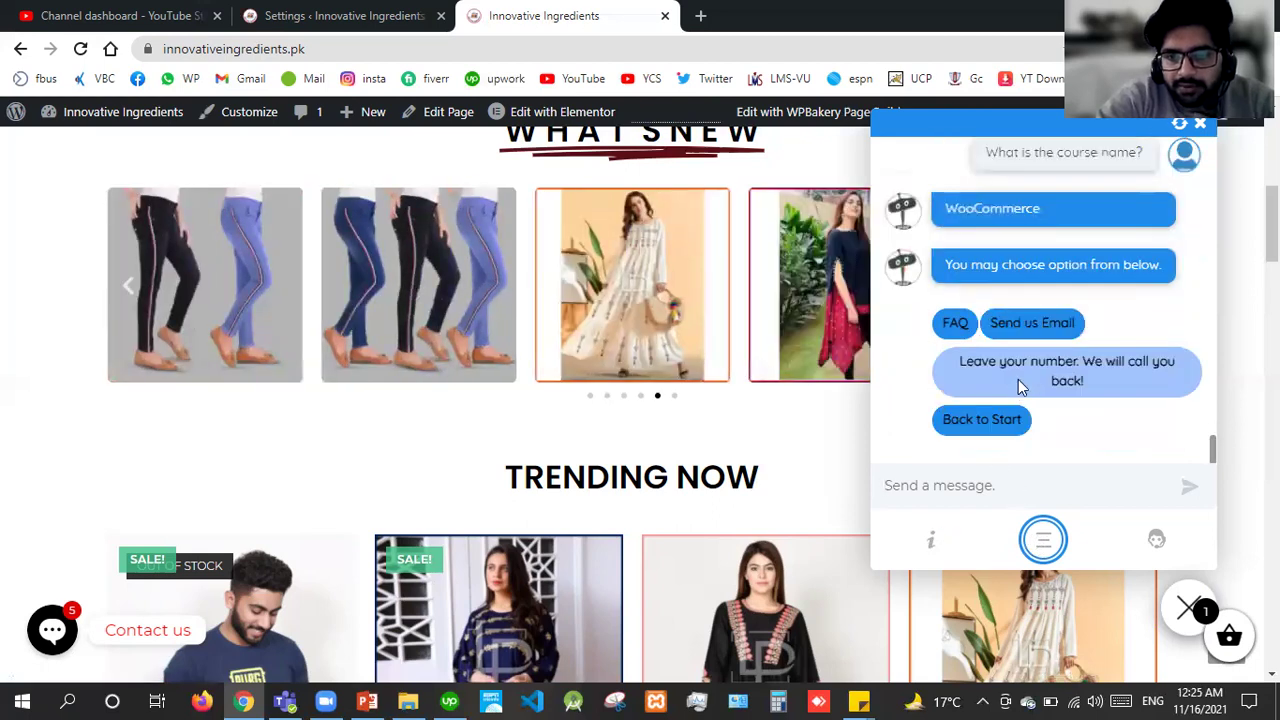
click(1018, 379)
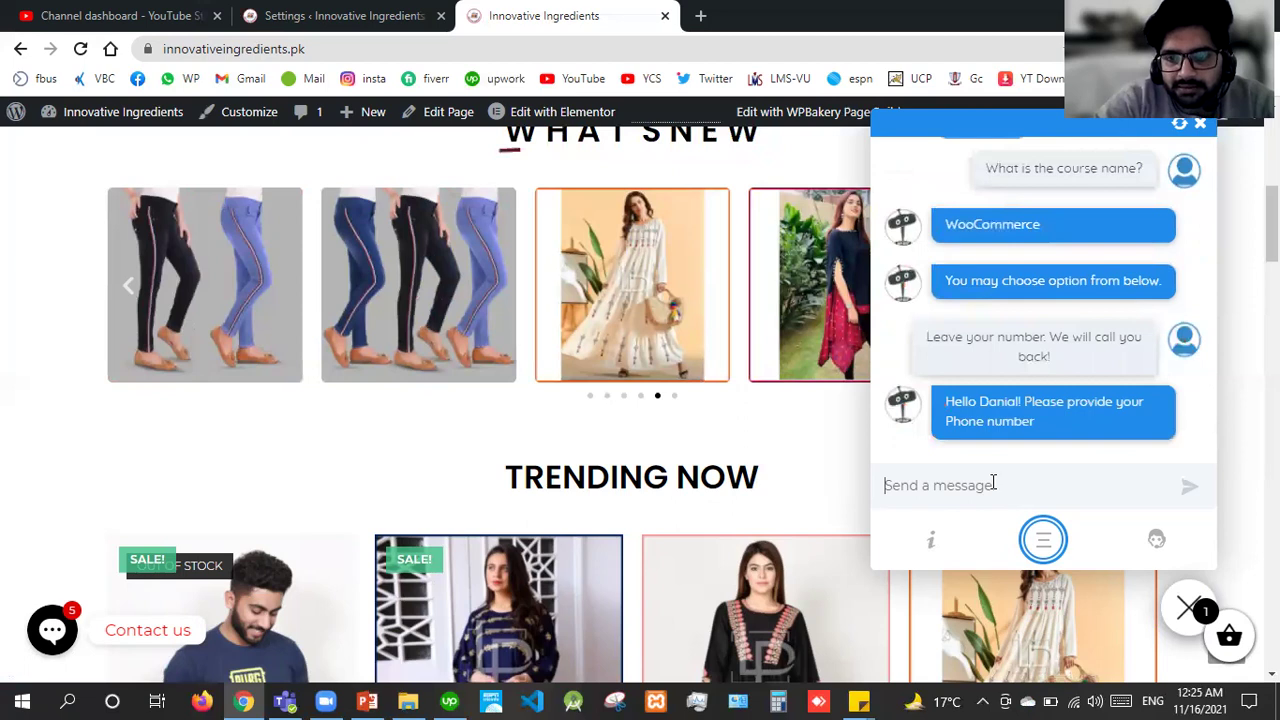
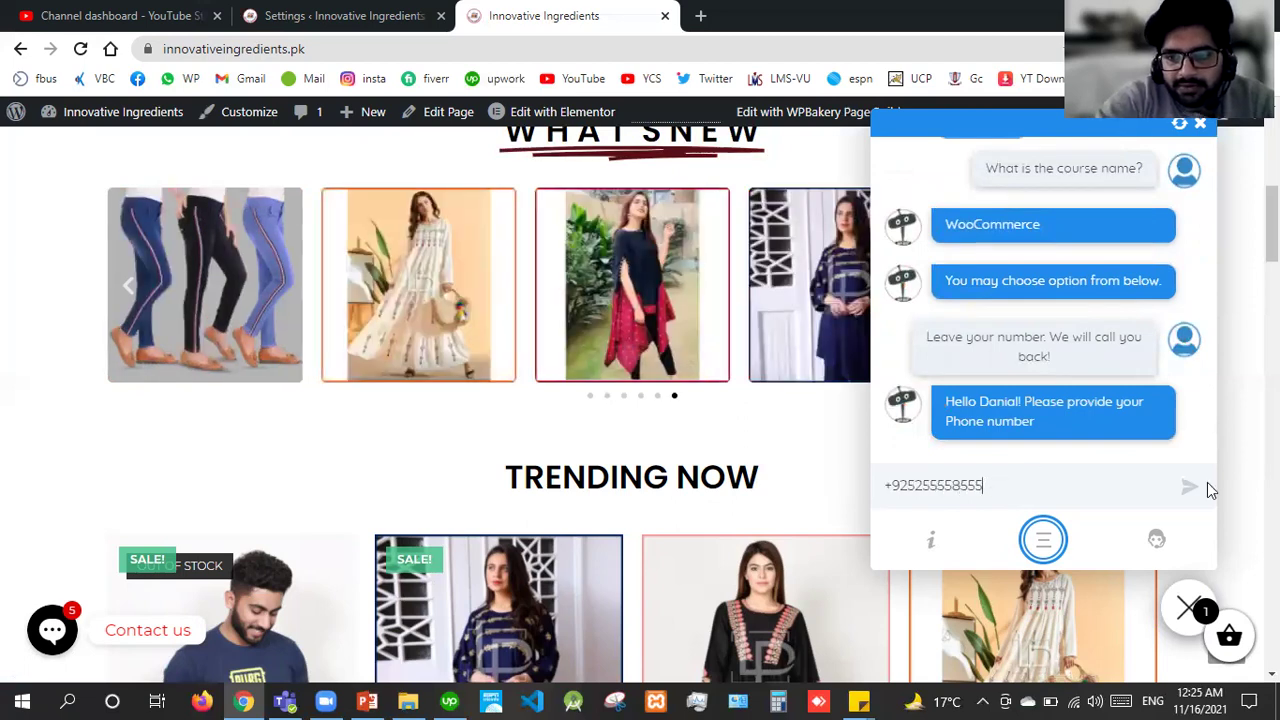
click(1189, 488)
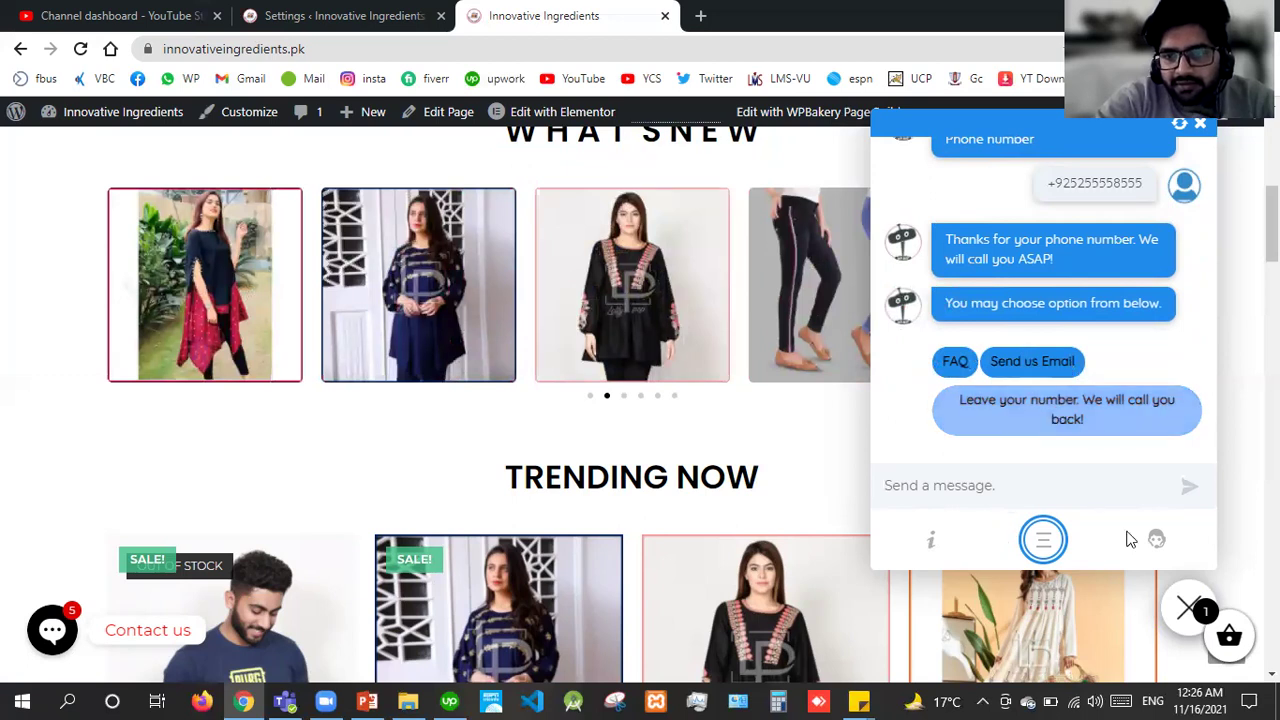
click(1180, 126)
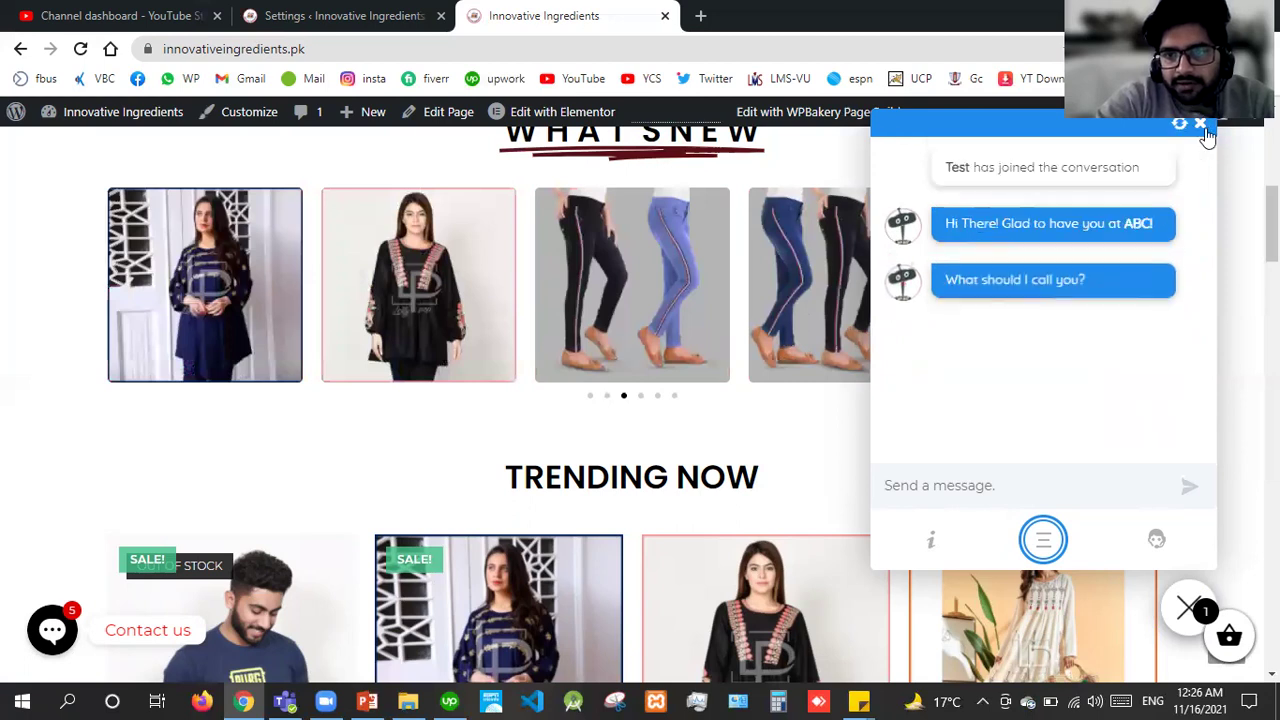
Close the chat panel and return to the WPBot Language Center settings tab.
click(1200, 124)
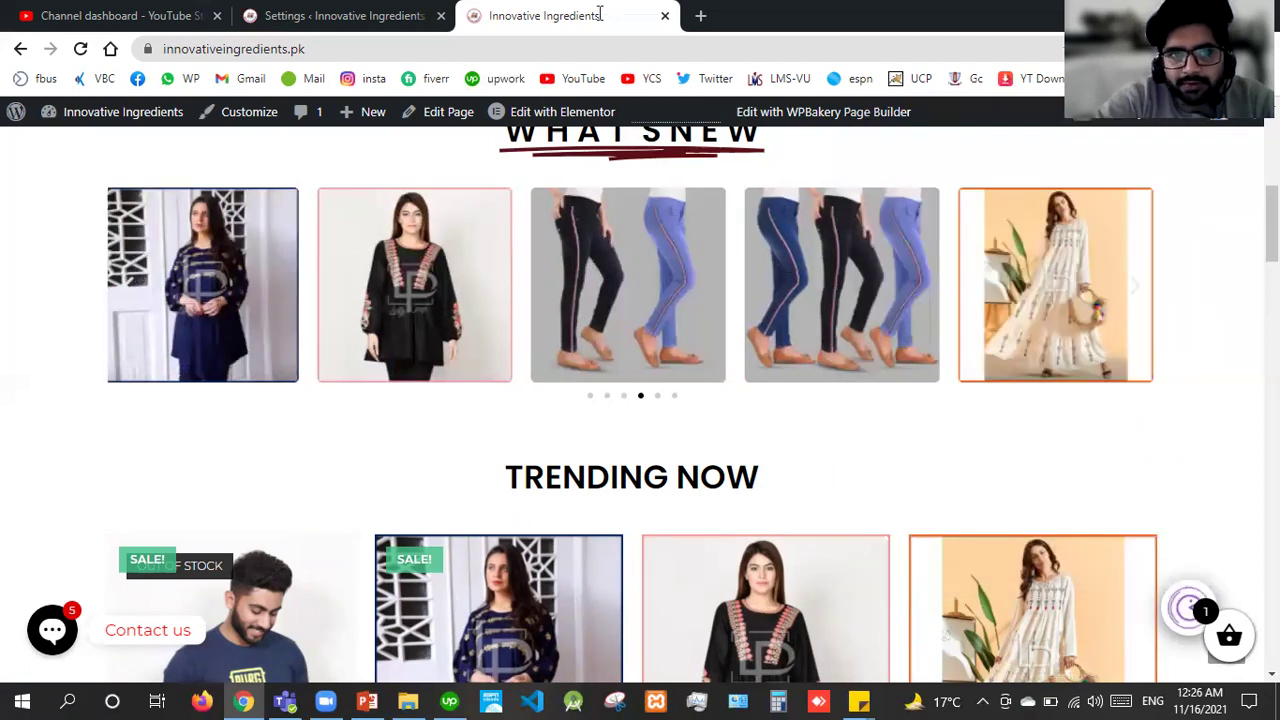
key(ctrl+Page_Up)
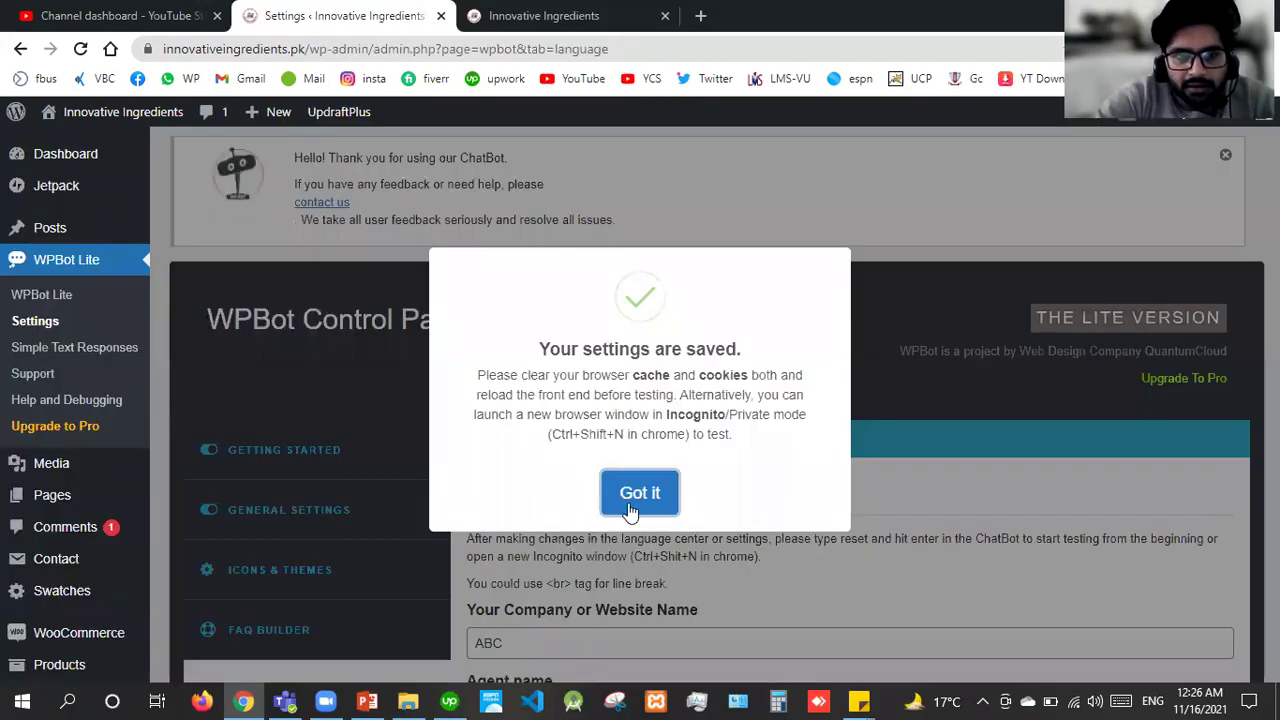
click(50, 321)
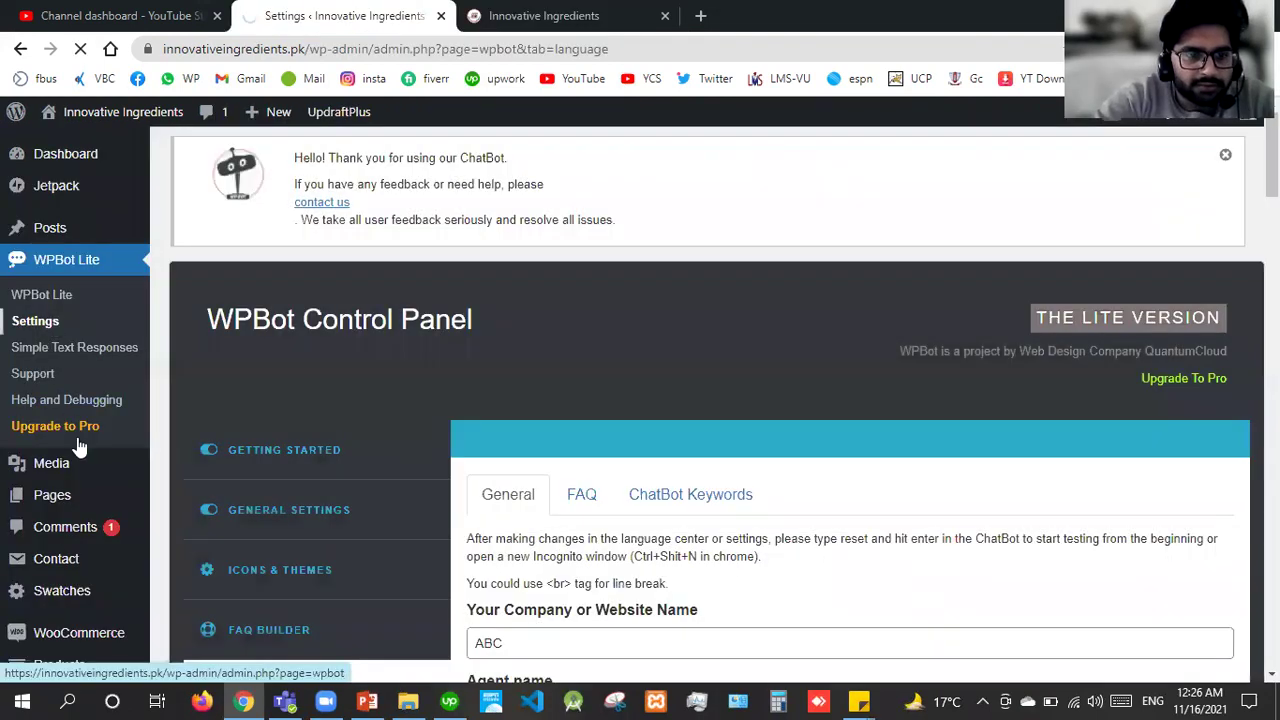
scroll(64, 510, down, 3)
scroll(190, 445, down, 2)
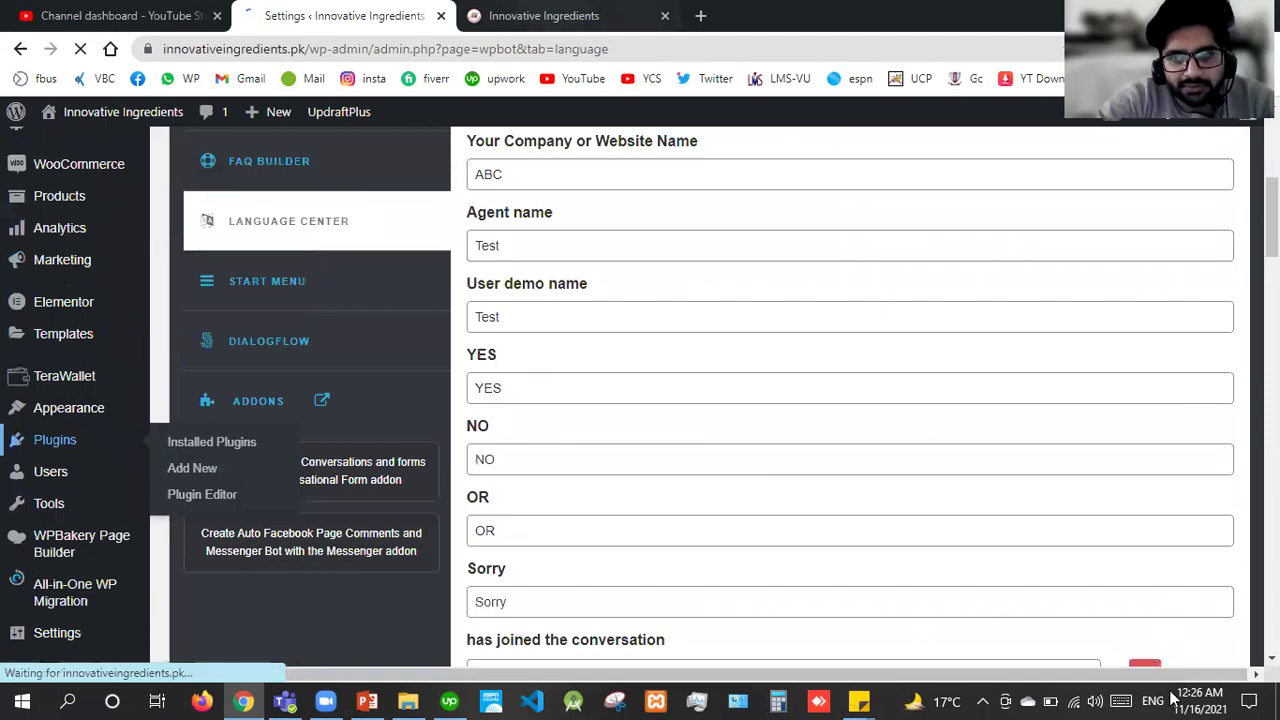
key(ctrl+Page_Down)
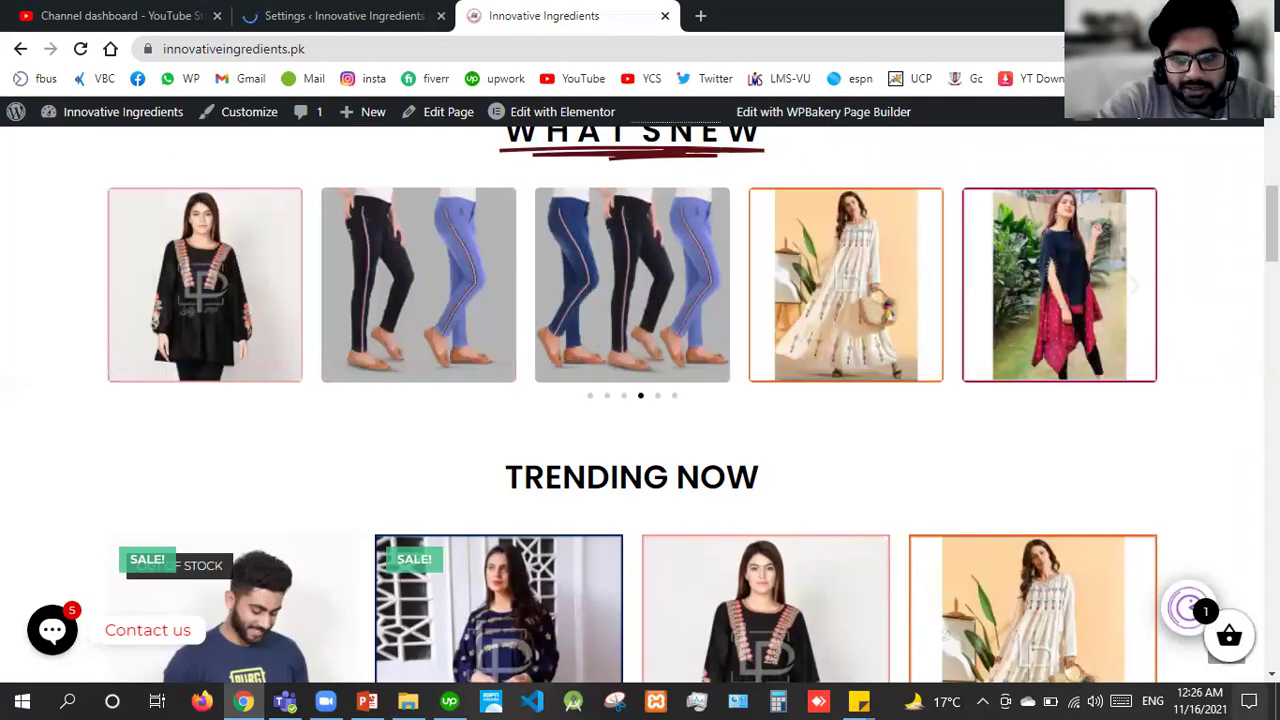
click(330, 12)
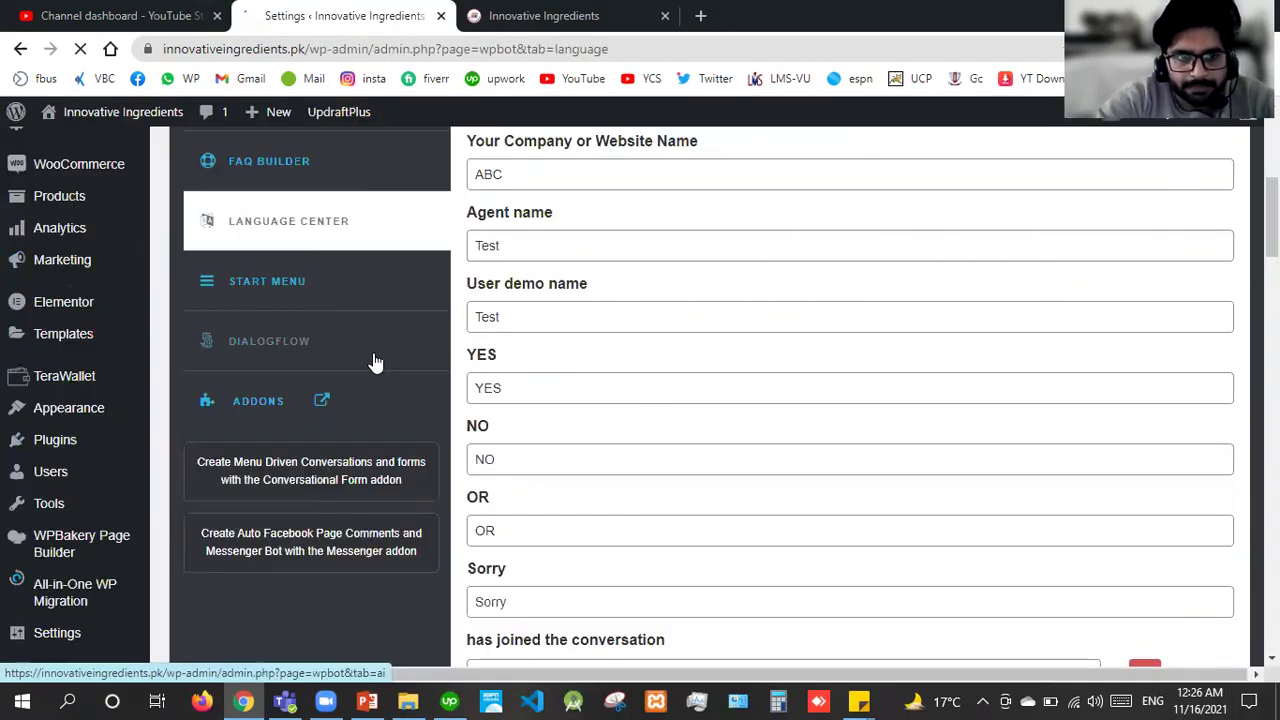
scroll(150, 340, up, 3)
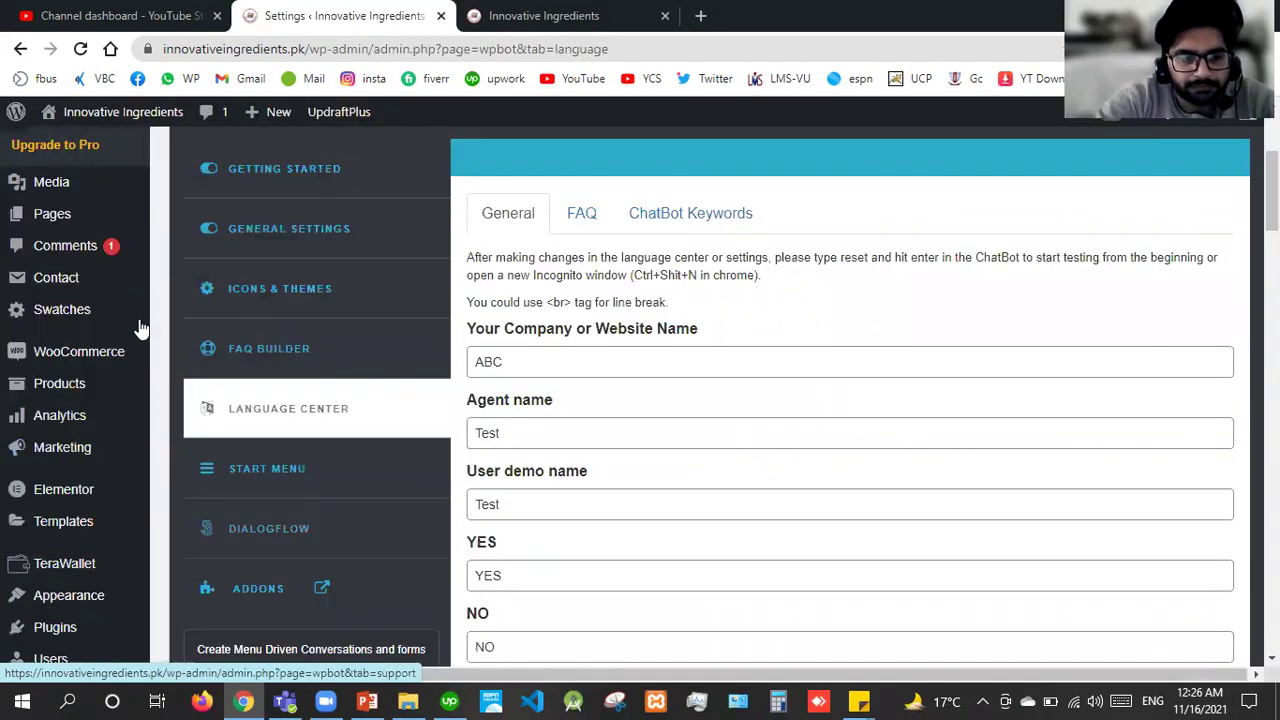
scroll(118, 450, down, 5)
scroll(100, 430, up, 2)
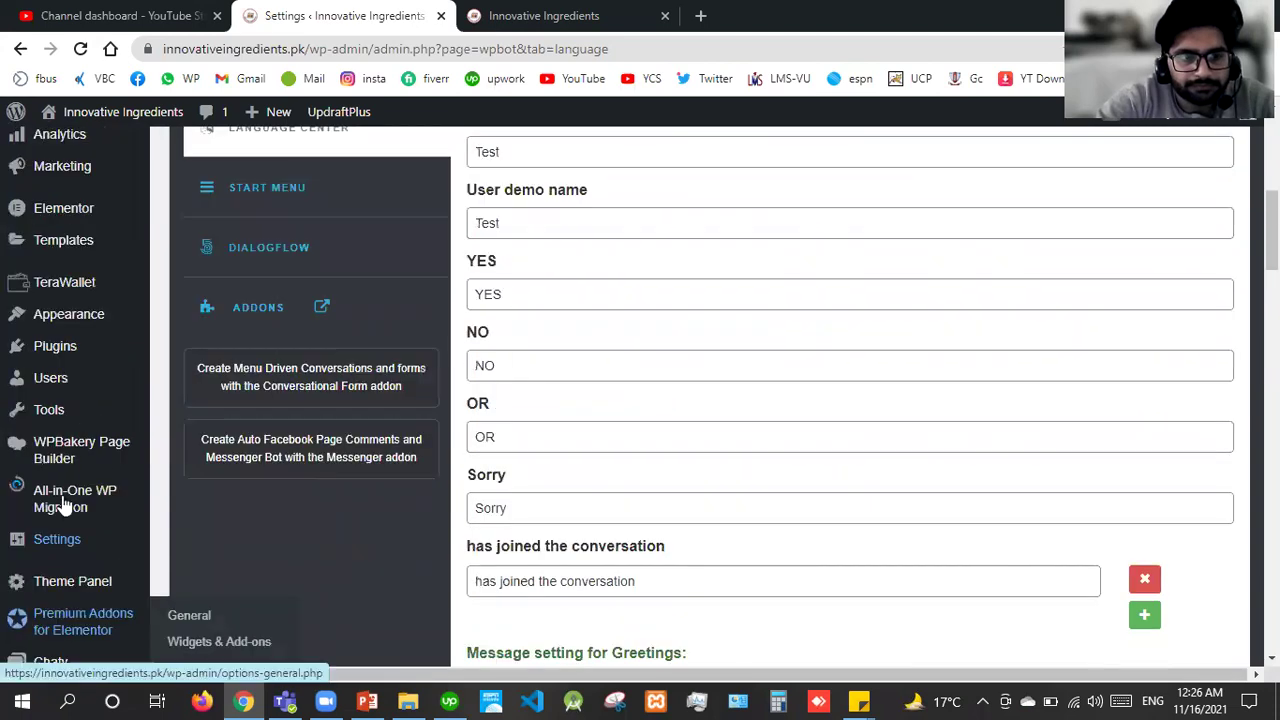
scroll(70, 515, up, 2)
Go to Plugins > Installed Plugins.
mouse_move(91, 534)
click(222, 538)
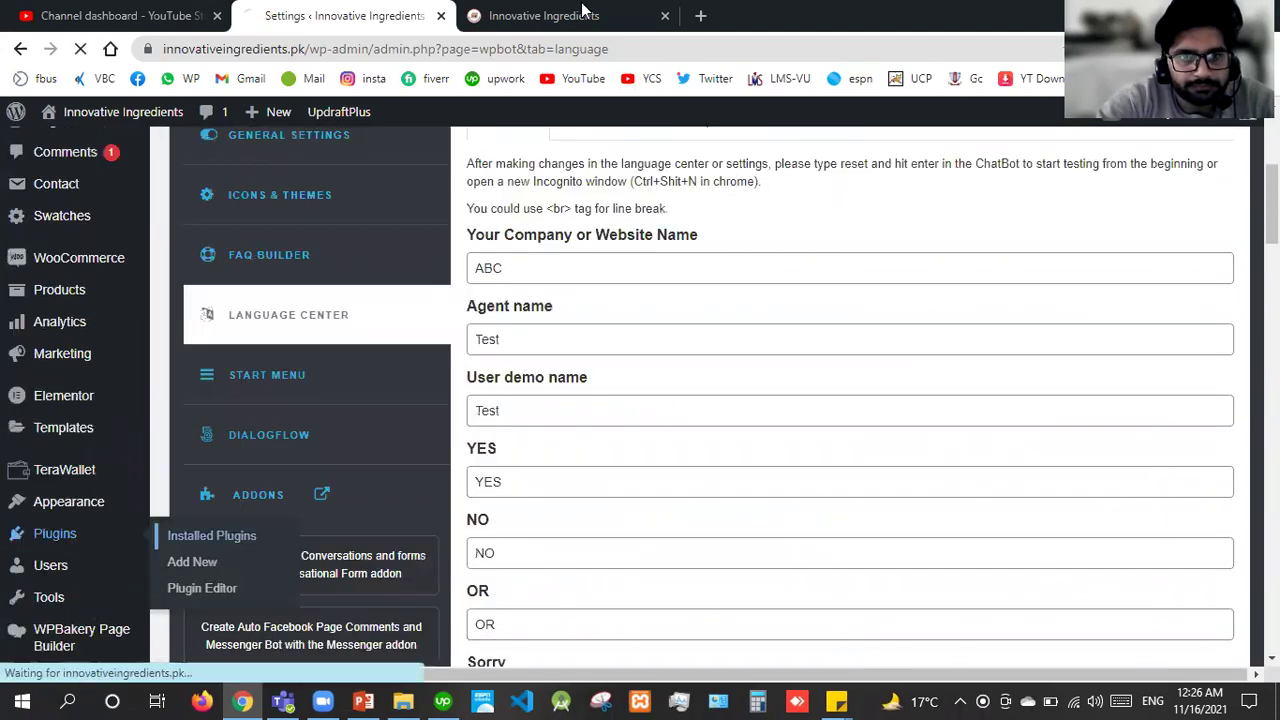
key(ctrl+Tab)
click(386, 12)
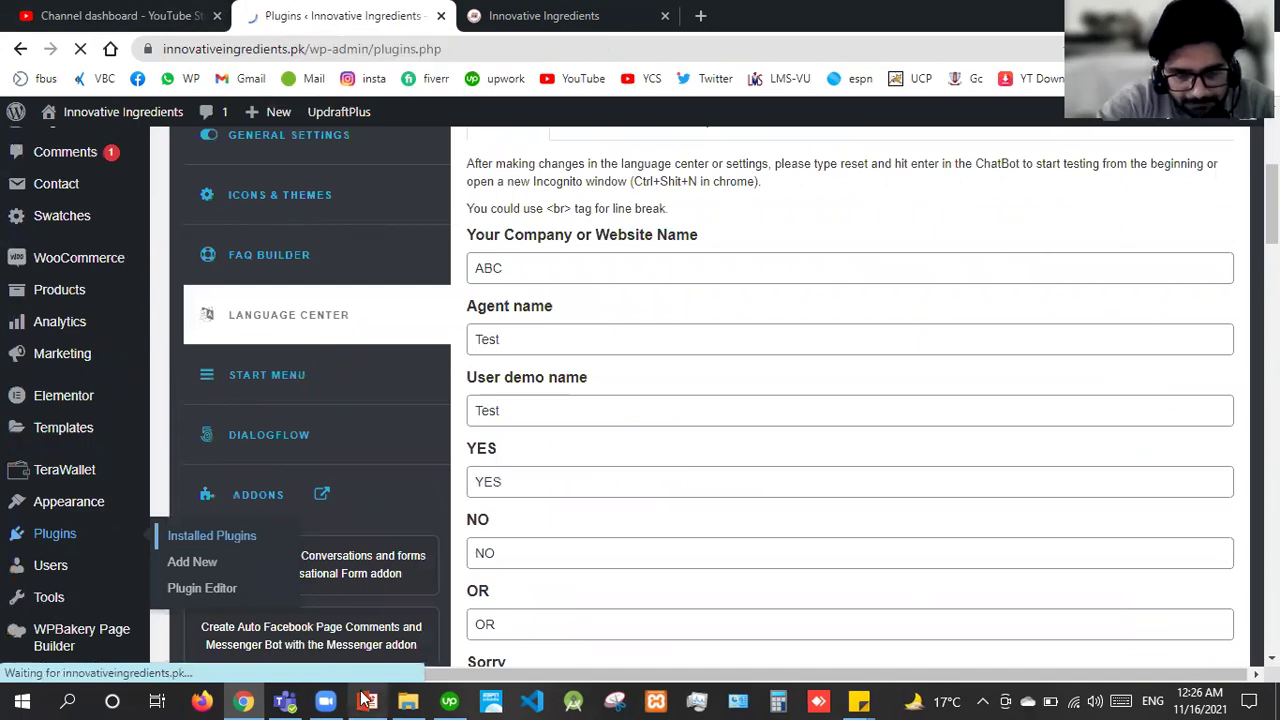
Close the PowerPoint window and deactivate the ChatBot plugin with the Deactivate bulk action.
mouse_move(366, 700)
click(450, 563)
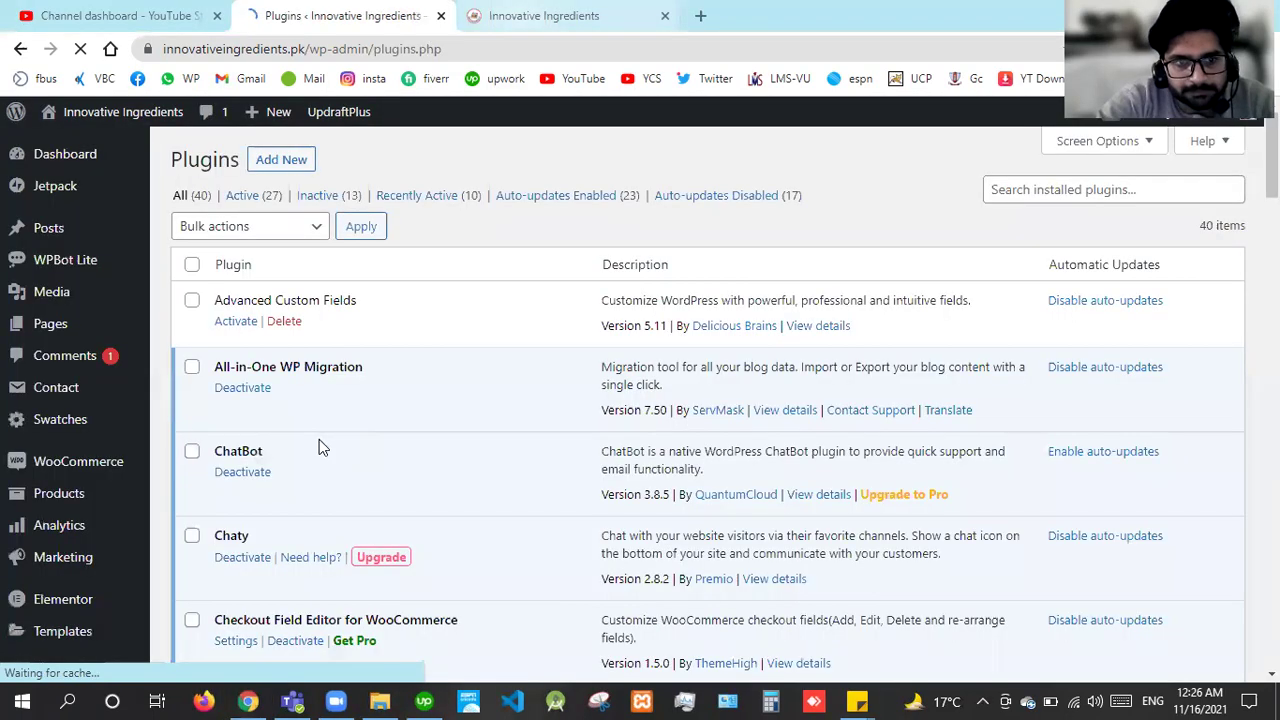
scroll(319, 439, down, 3)
scroll(221, 375, up, 2)
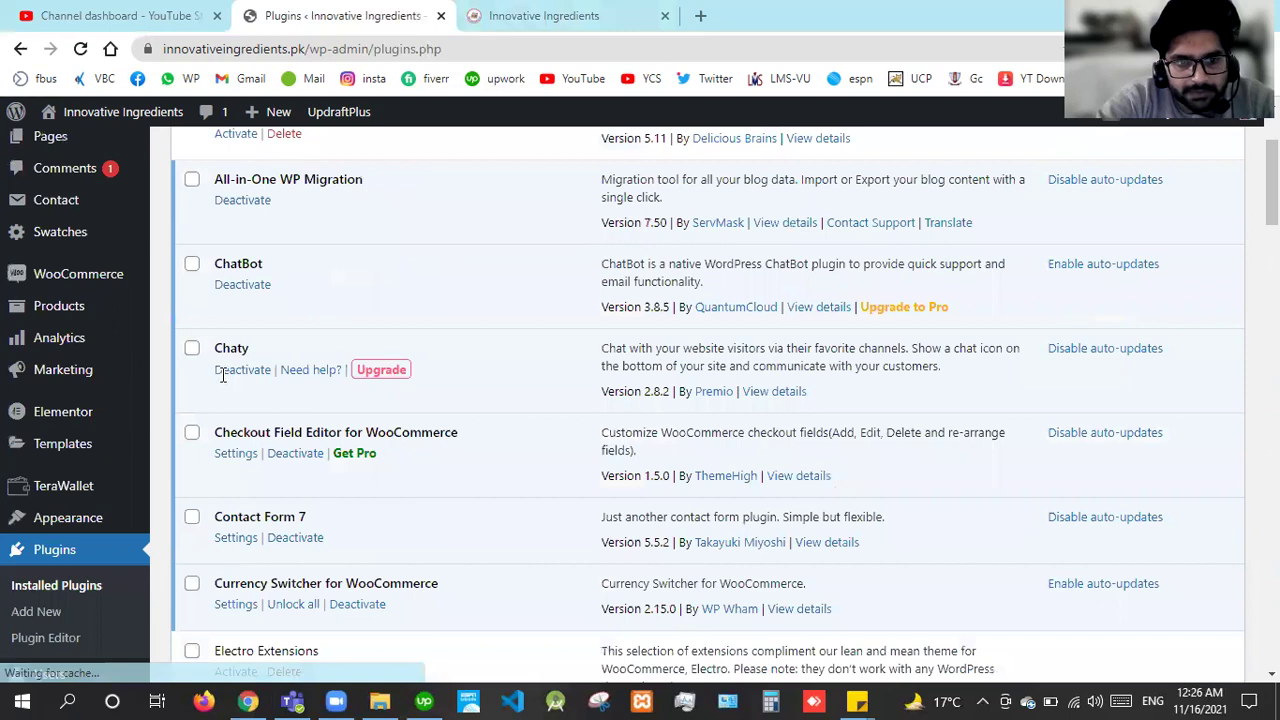
scroll(222, 375, down, 5)
scroll(222, 375, down, 4)
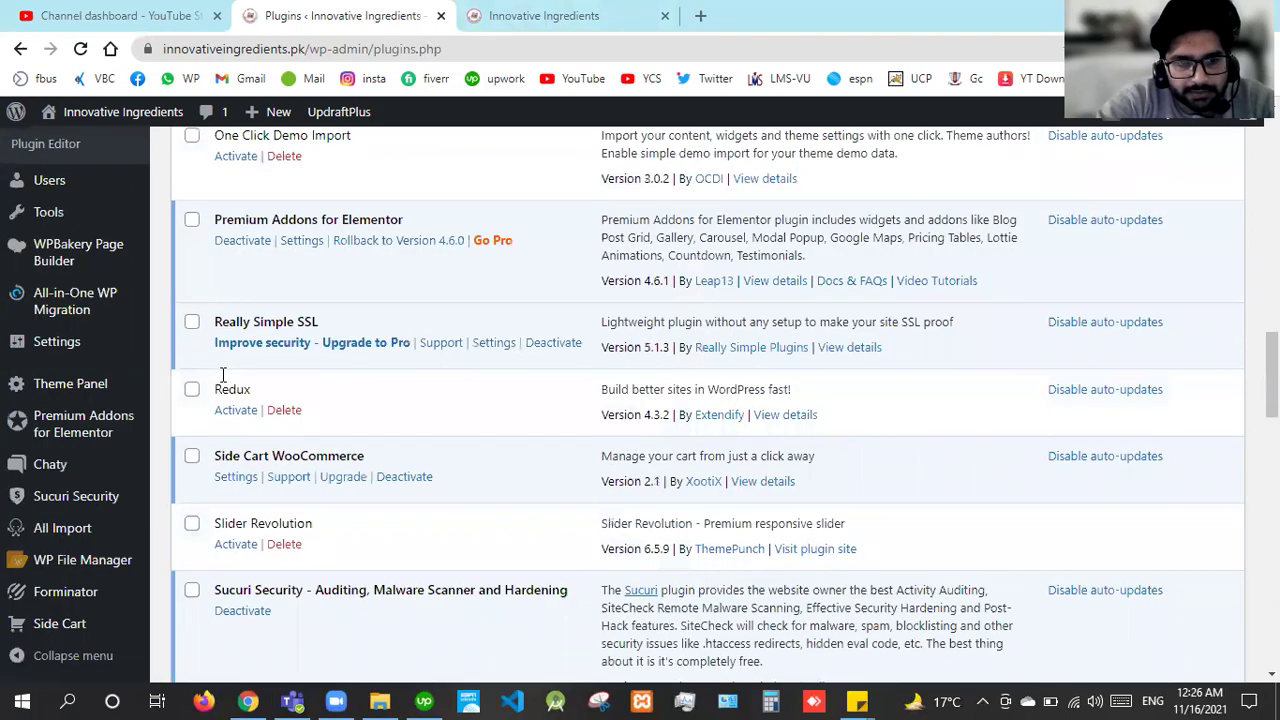
scroll(222, 375, down, 1)
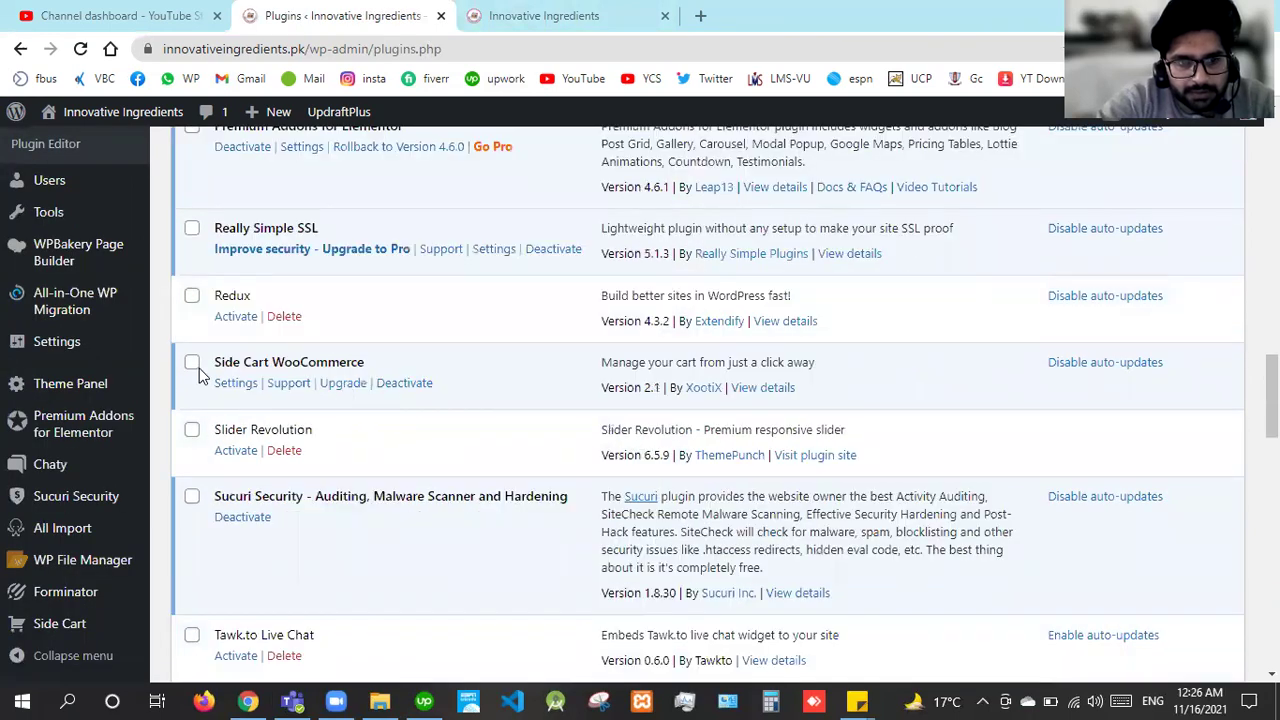
scroll(222, 449, down, 4)
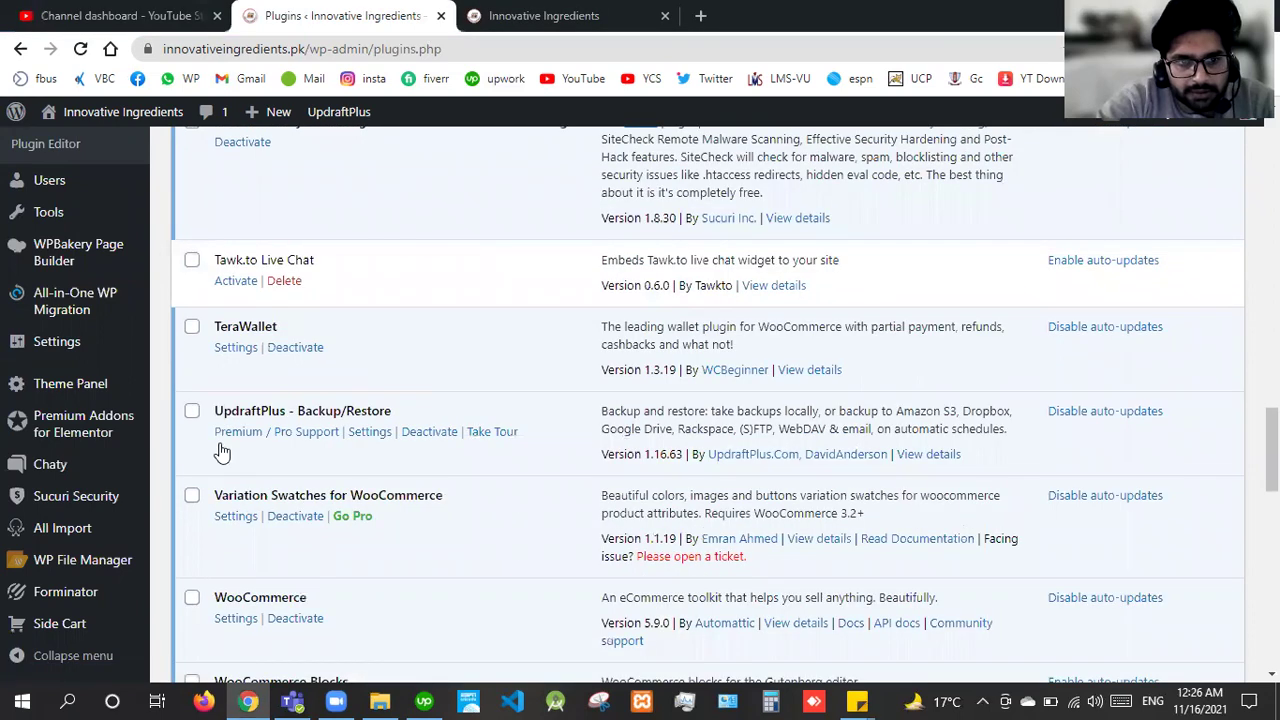
scroll(222, 450, up, 8)
scroll(222, 449, up, 10)
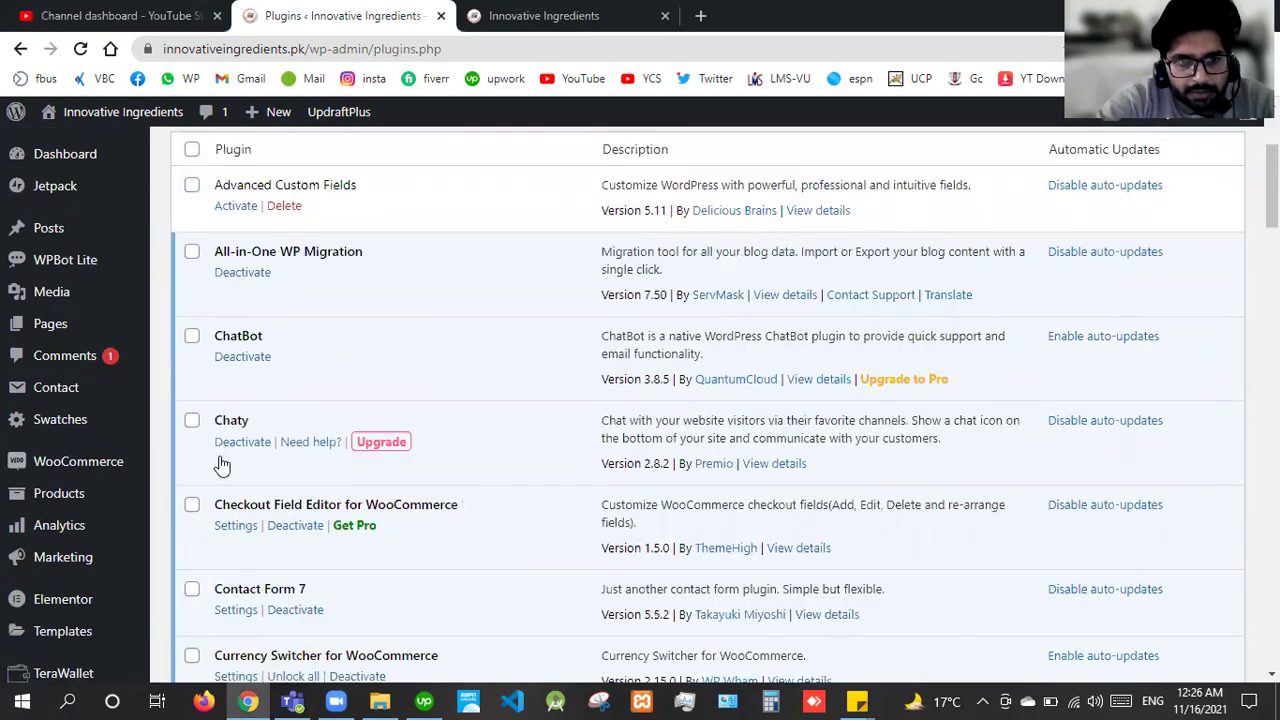
scroll(205, 390, up, 1)
click(192, 360)
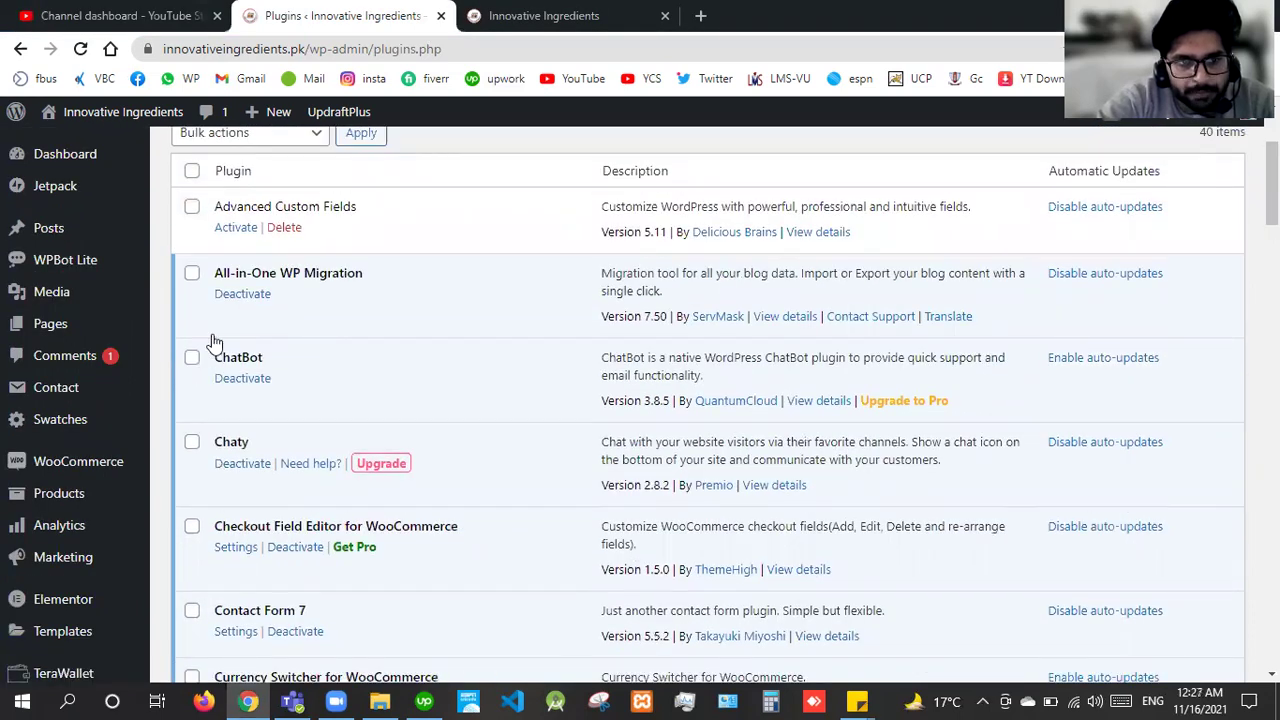
scroll(240, 385, up, 2)
click(258, 408)
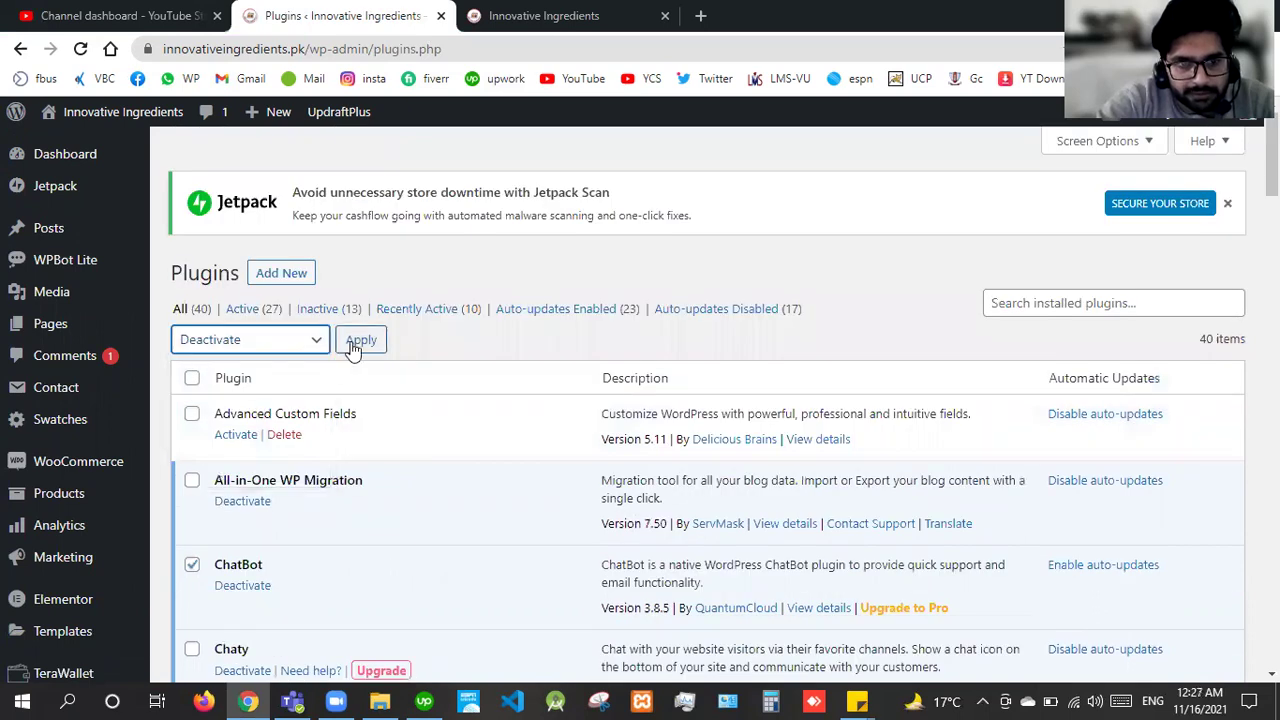
click(354, 342)
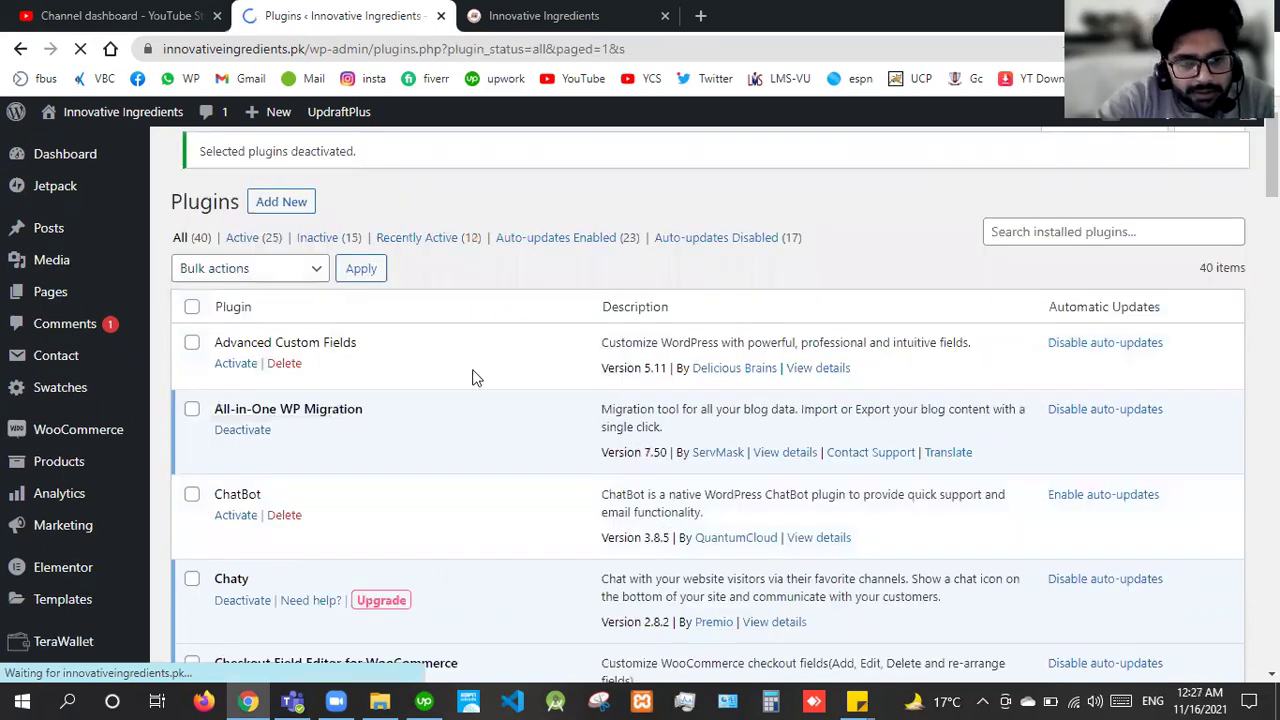
Activate the Tawk.to Live Chat plugin.
scroll(272, 431, down, 15)
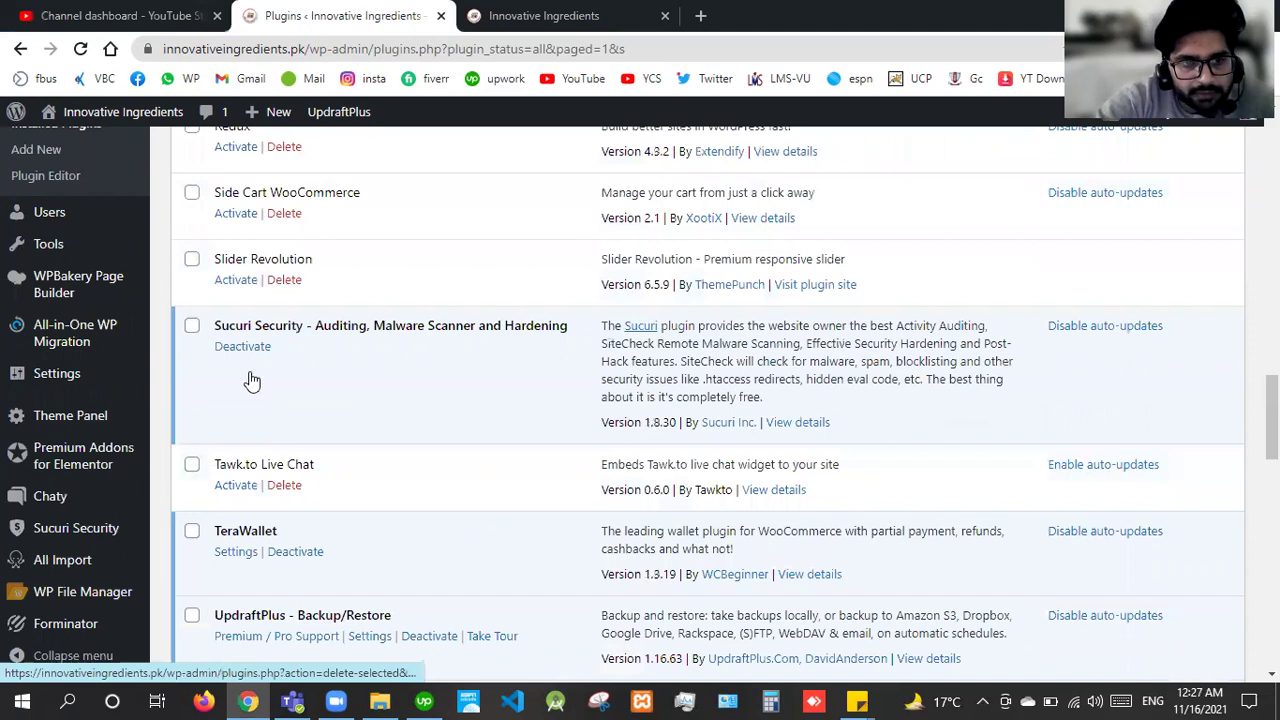
scroll(252, 380, down, 2)
click(248, 250)
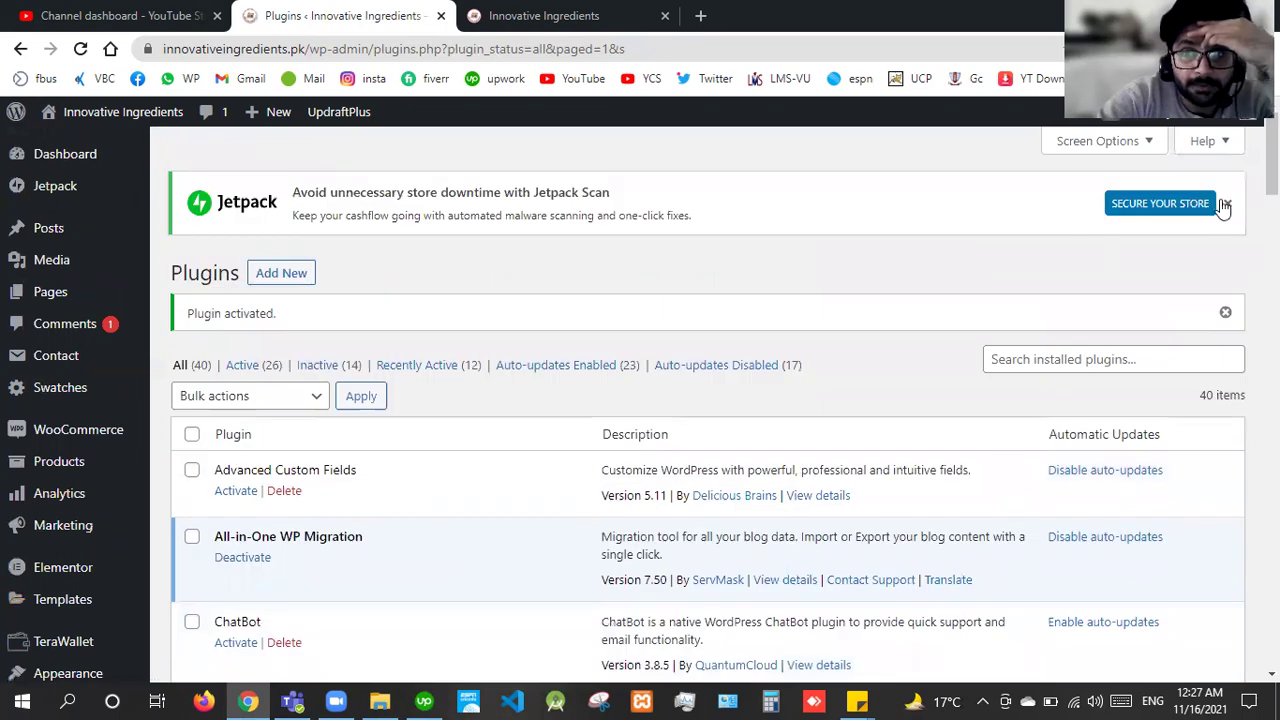
Dismiss the Jetpack banner and activation notice, then open Tawk.to Live Chat's Settings.
click(1226, 203)
click(1224, 200)
scroll(433, 500, down, 13)
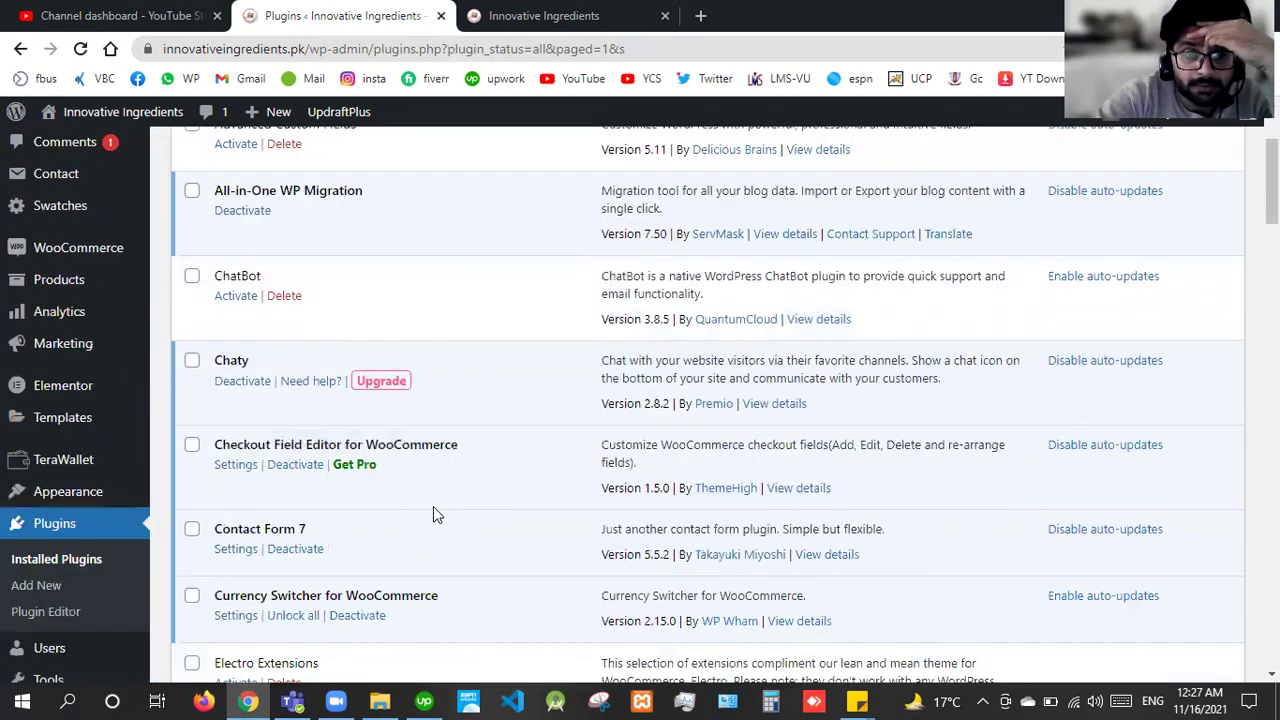
scroll(214, 516, down, 13)
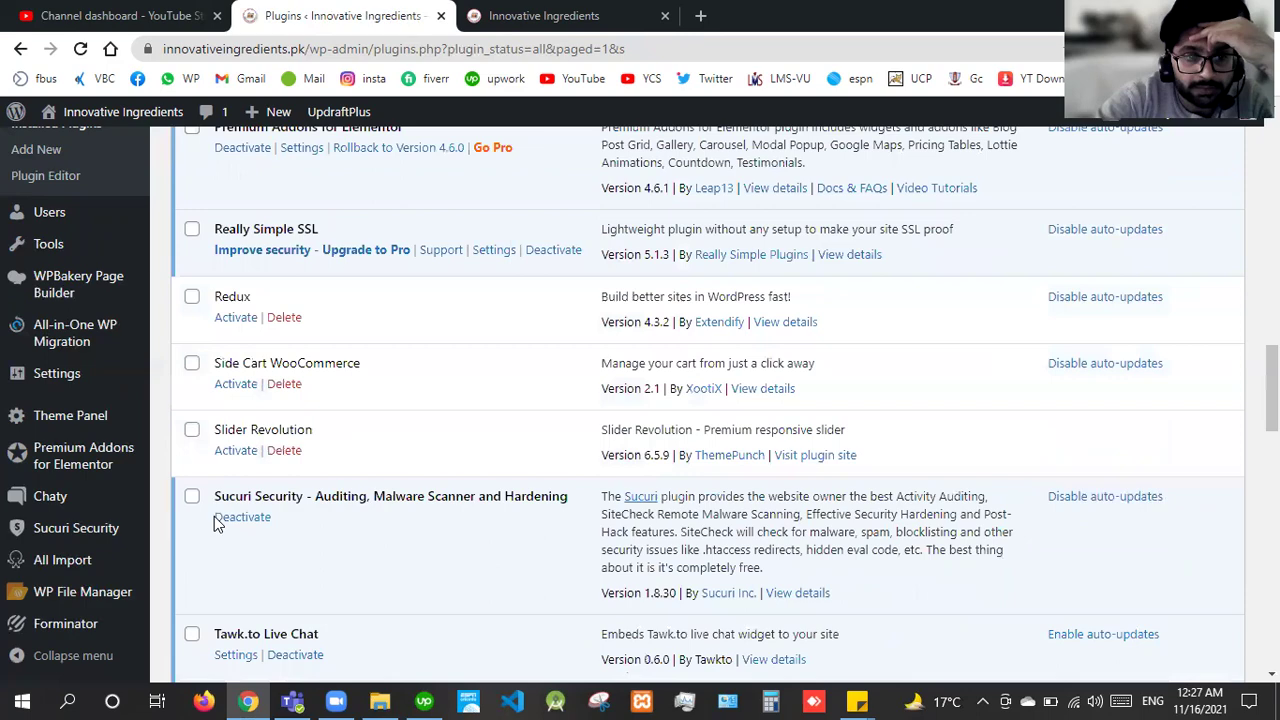
scroll(236, 557, down, 6)
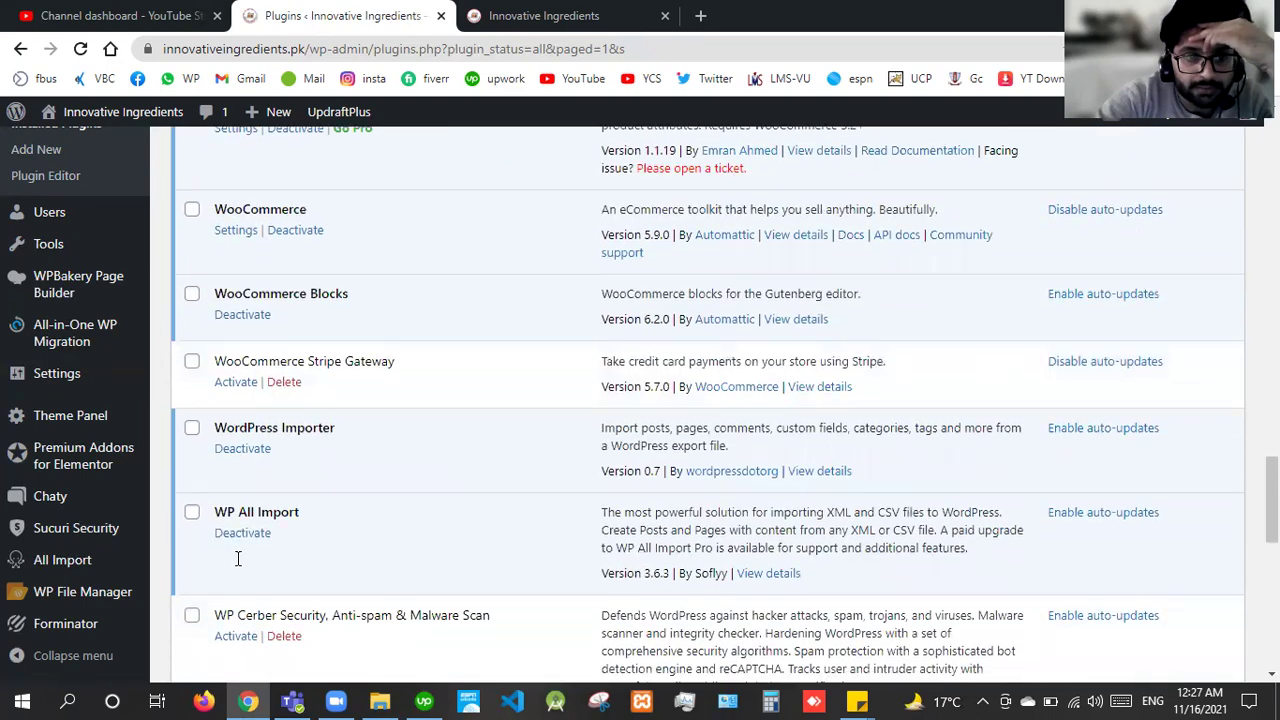
scroll(238, 556, up, 4)
scroll(238, 556, up, 6)
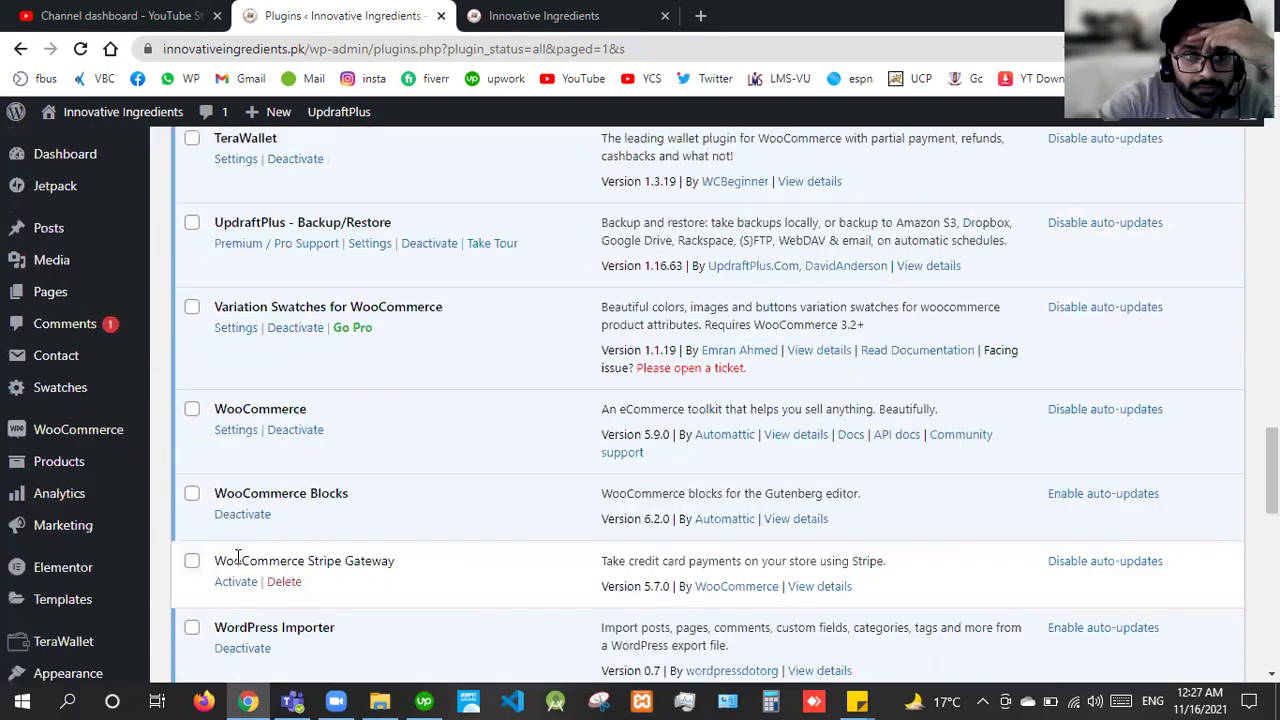
click(233, 376)
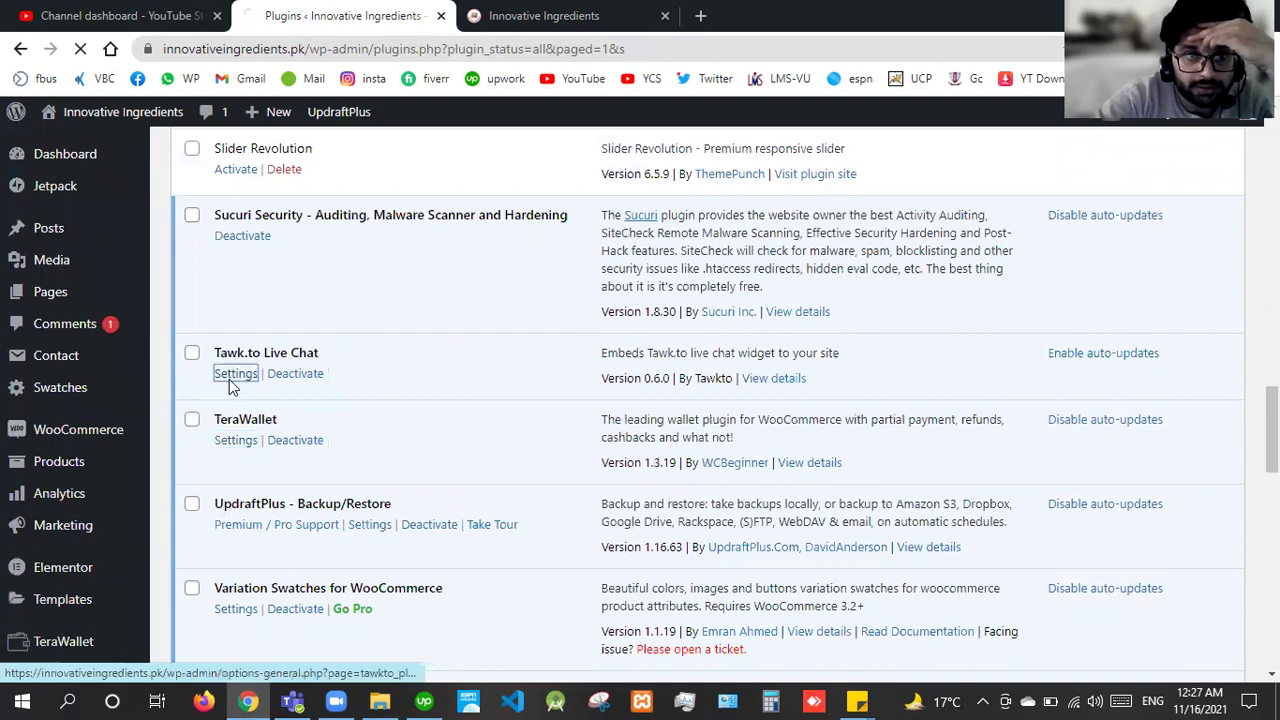
Fill the tawk.to account e-mail from Chrome's saved logins and move to the password field.
key(ctrl+Tab)
click(358, 10)
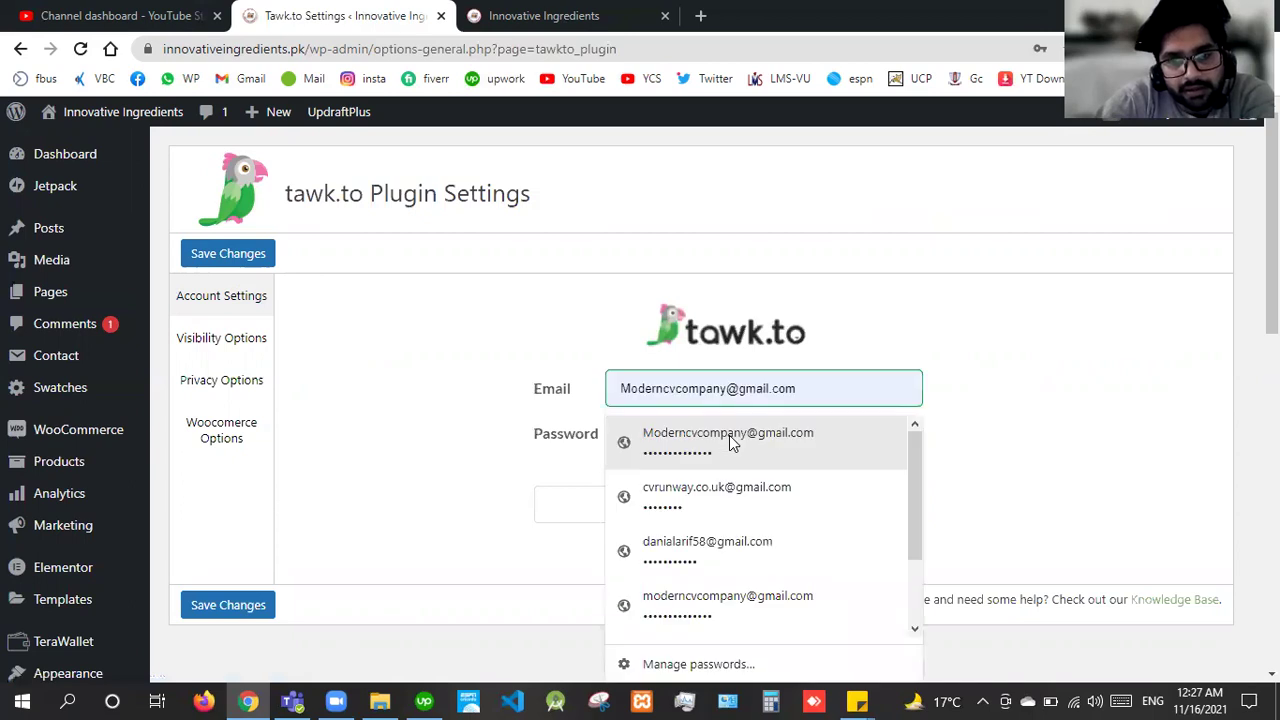
click(712, 548)
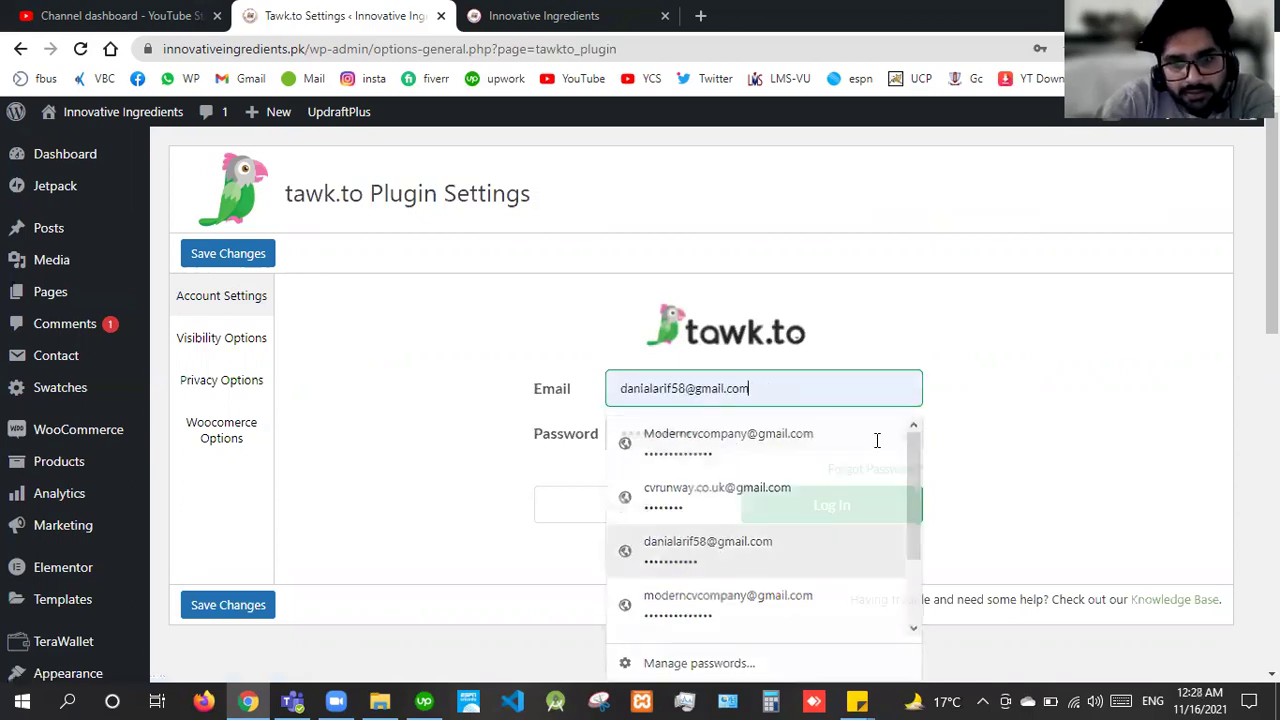
click(724, 508)
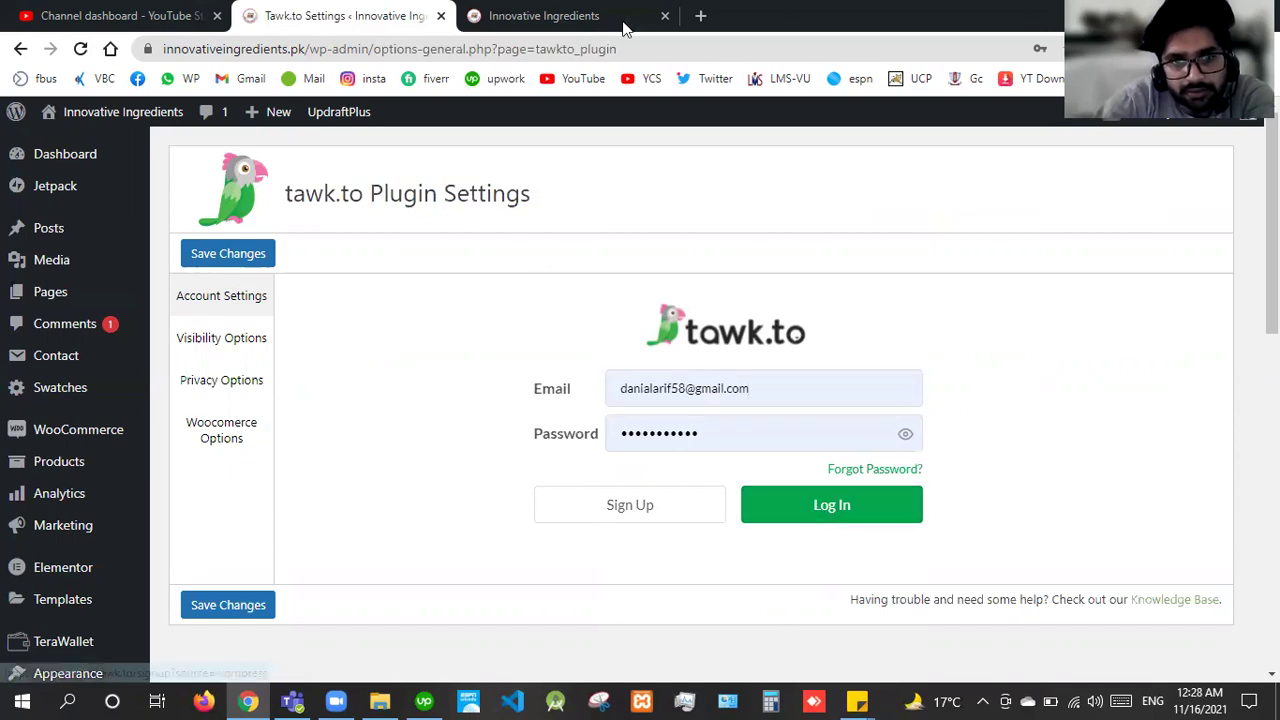
click(697, 15)
Enter tawk.to.com in the new tab, then check back on the plugin settings page.
text(taw)
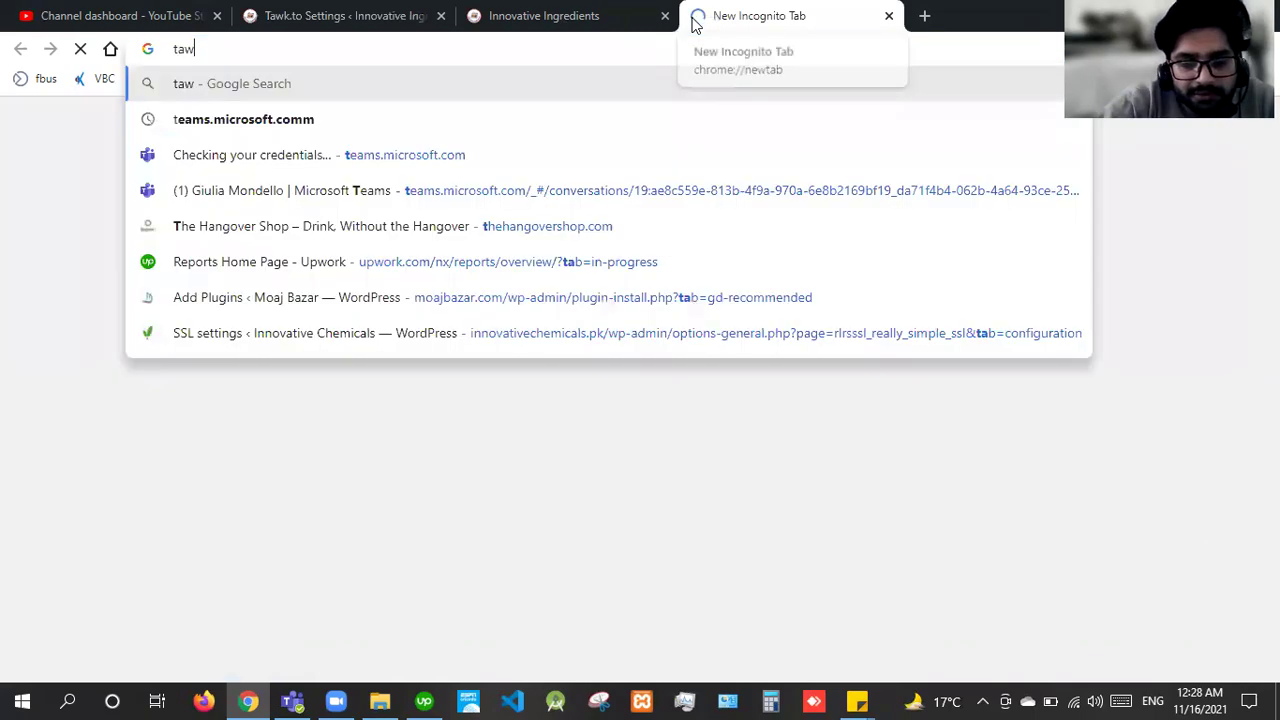
text(l)
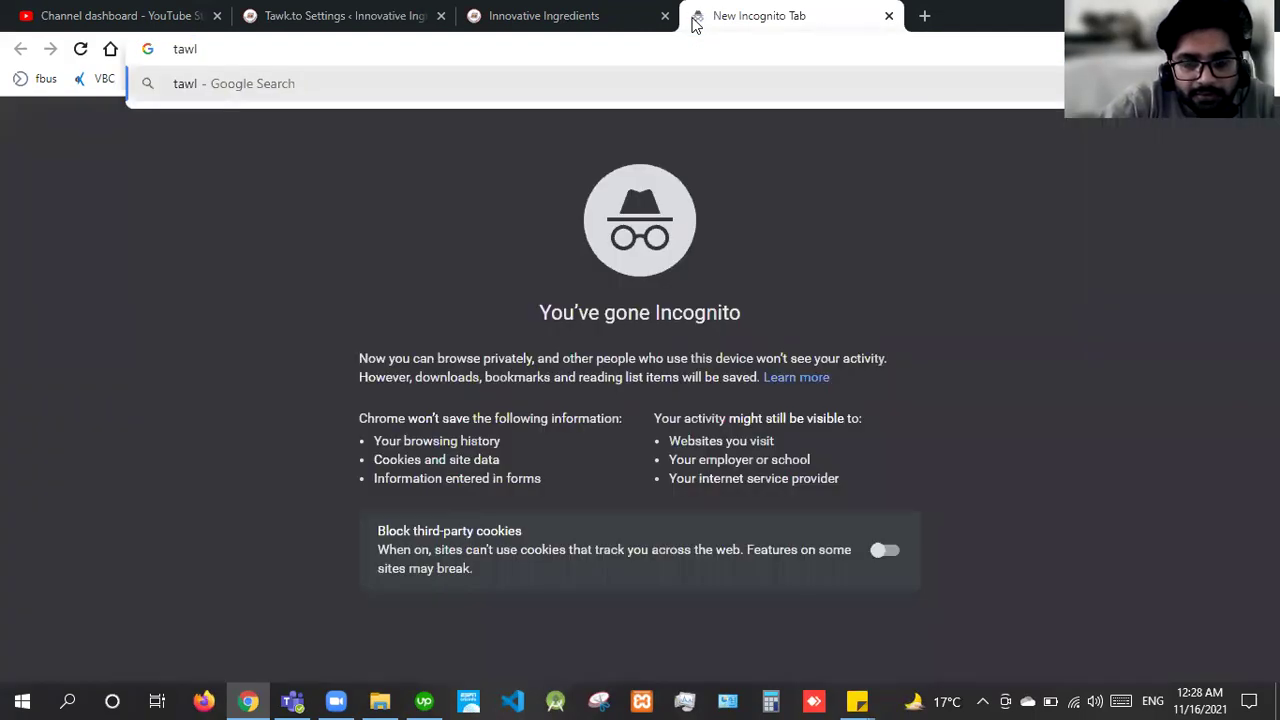
key(BackSpace)
text(k.to.com)
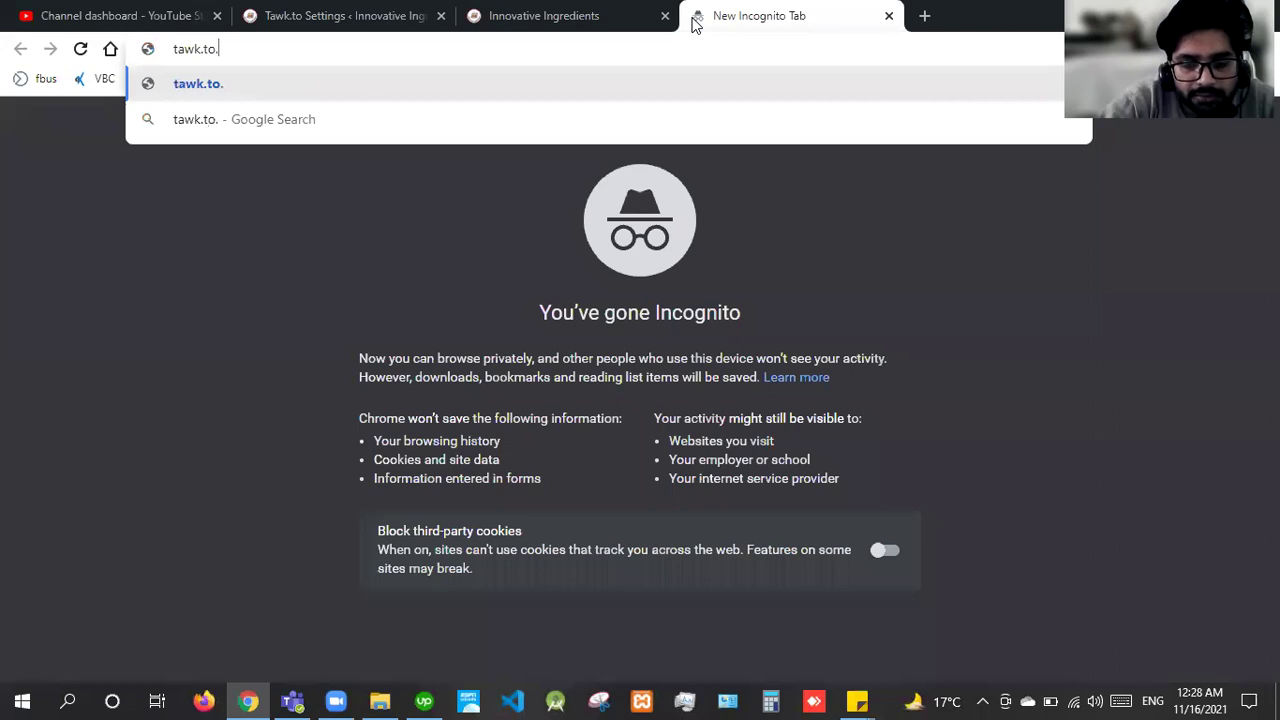
key(Return)
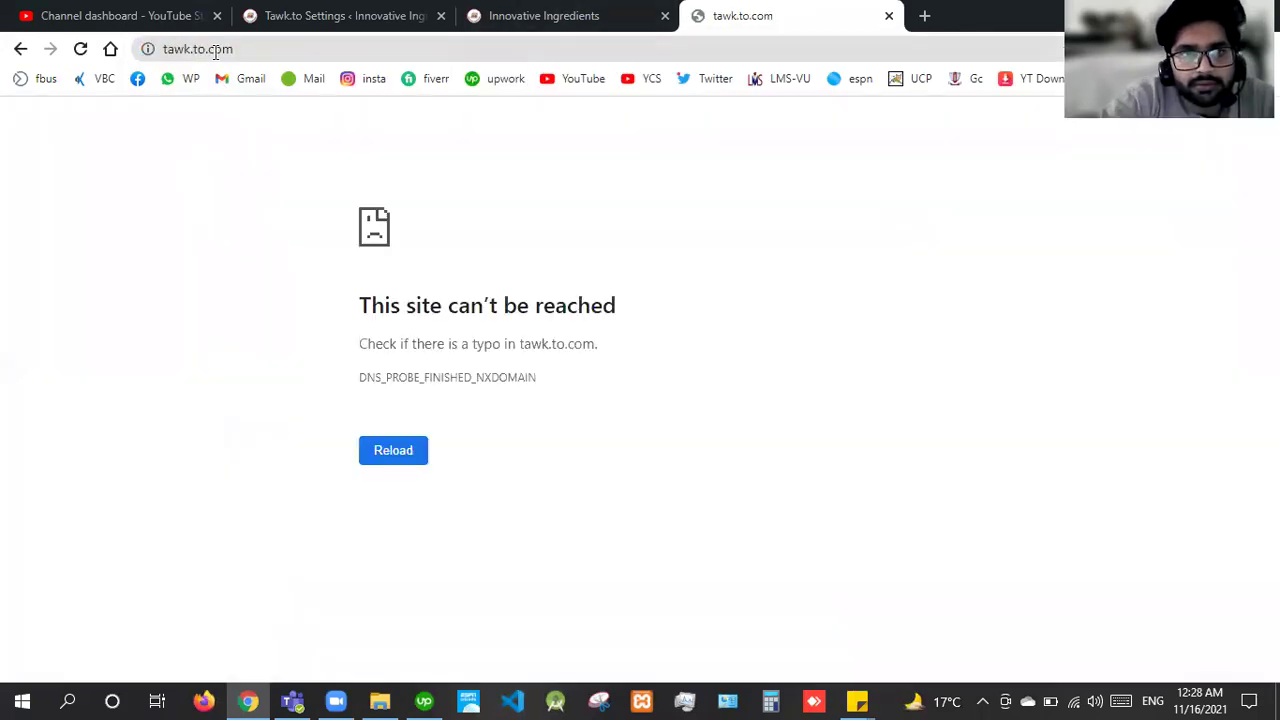
click(400, 15)
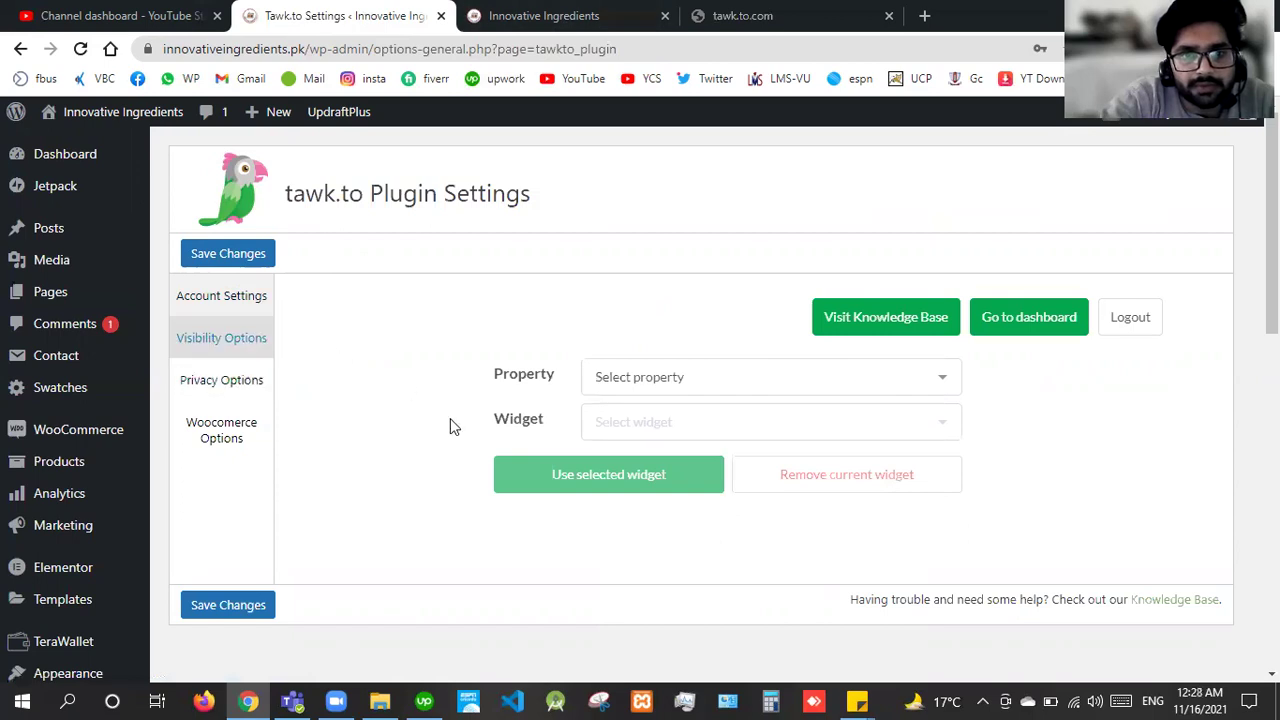
scroll(993, 537, down, 2)
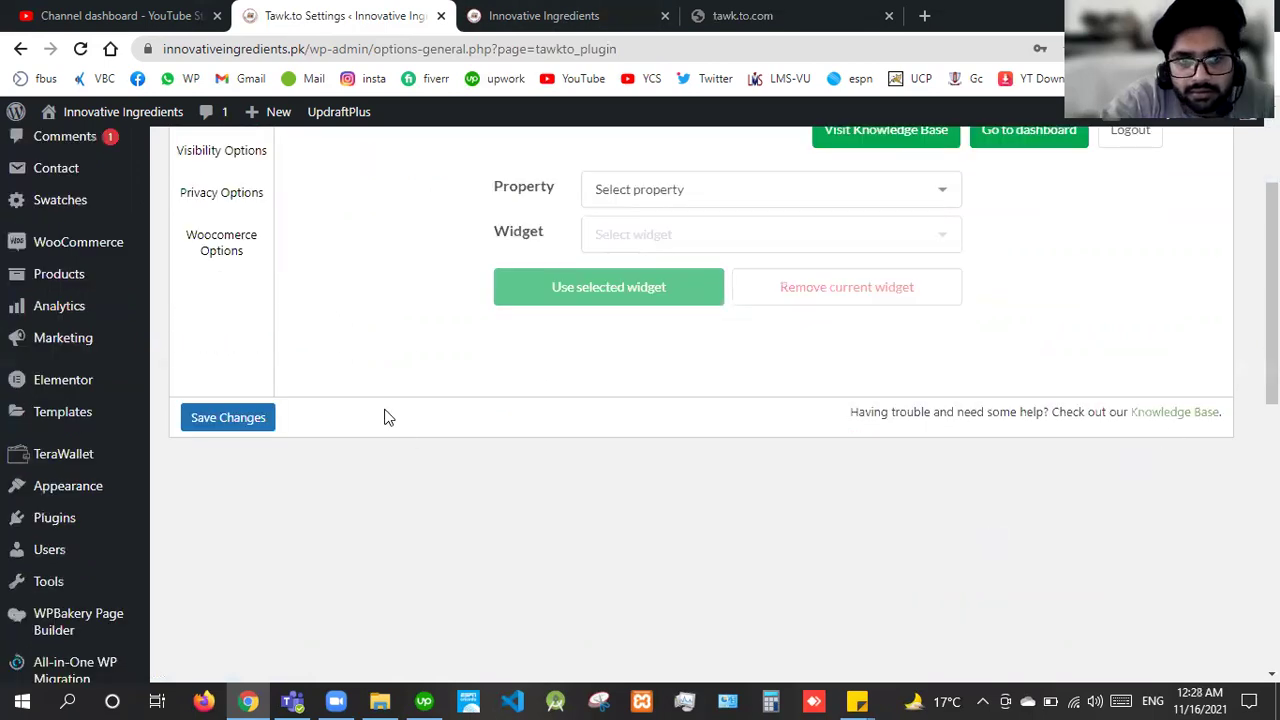
scroll(390, 420, up, 1)
scroll(812, 393, up, 1)
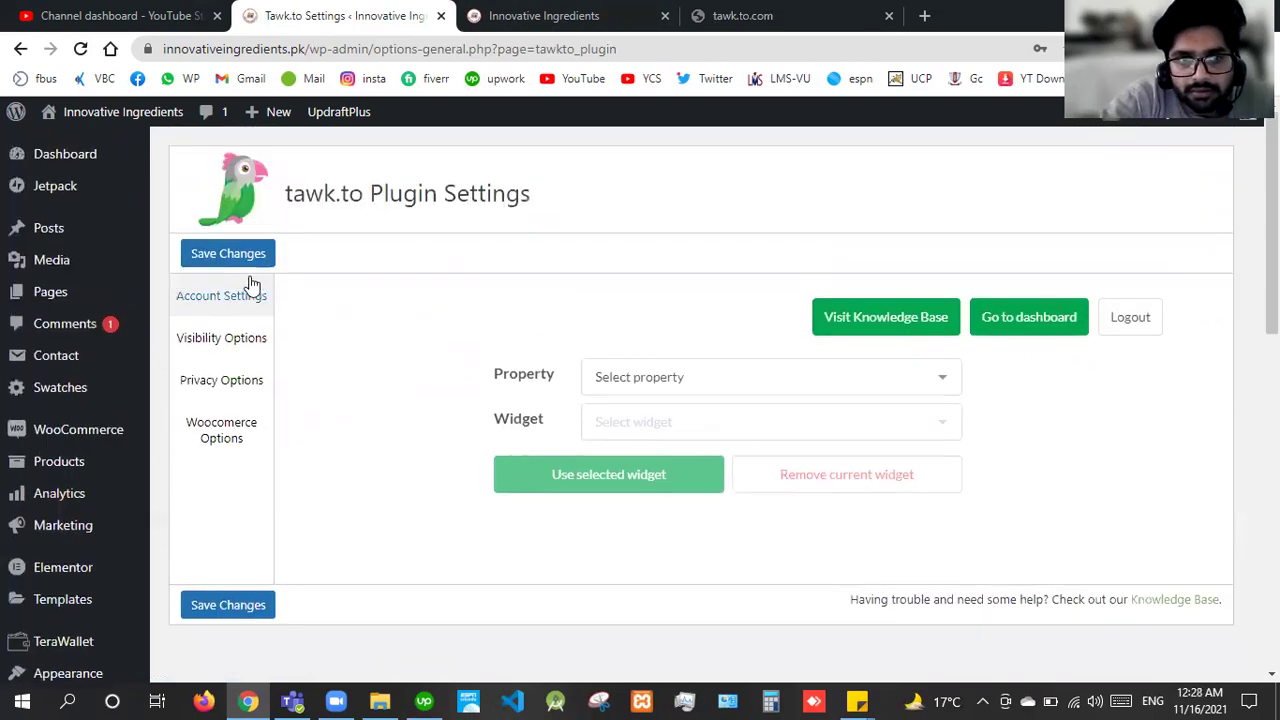
Correct the address from tawk.to.com to tawk.to and load it.
click(806, 10)
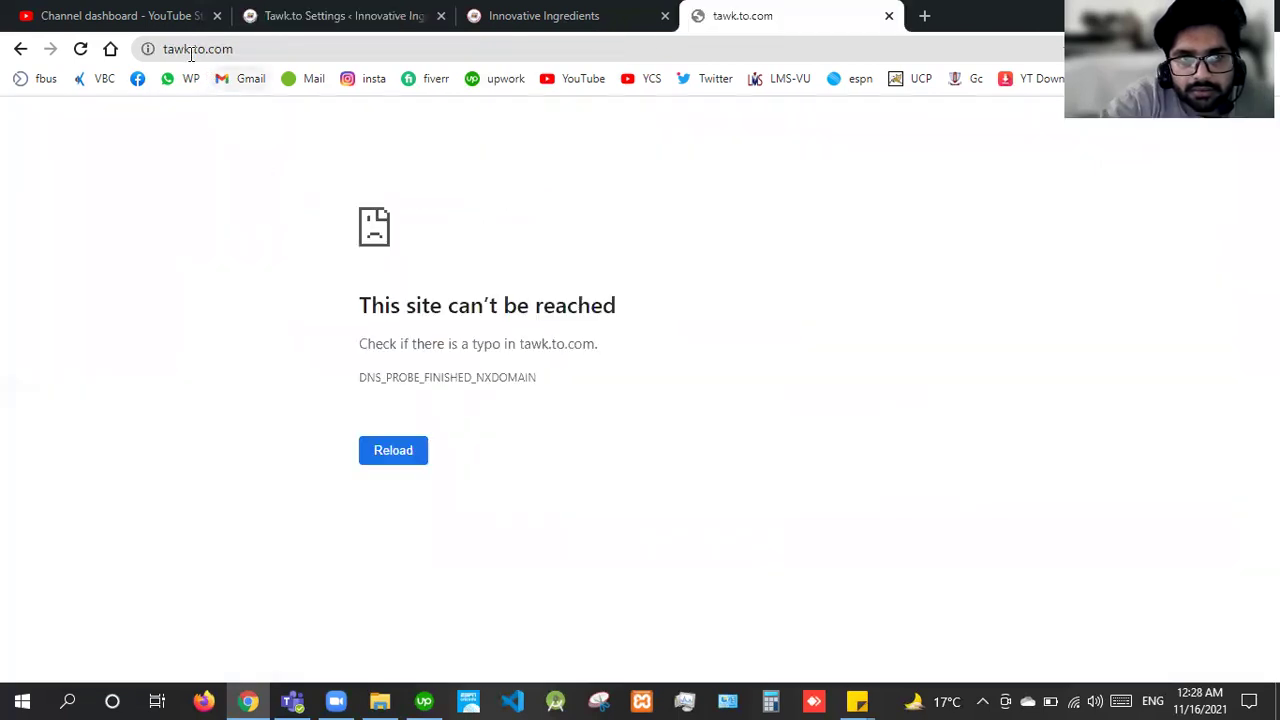
click(201, 52)
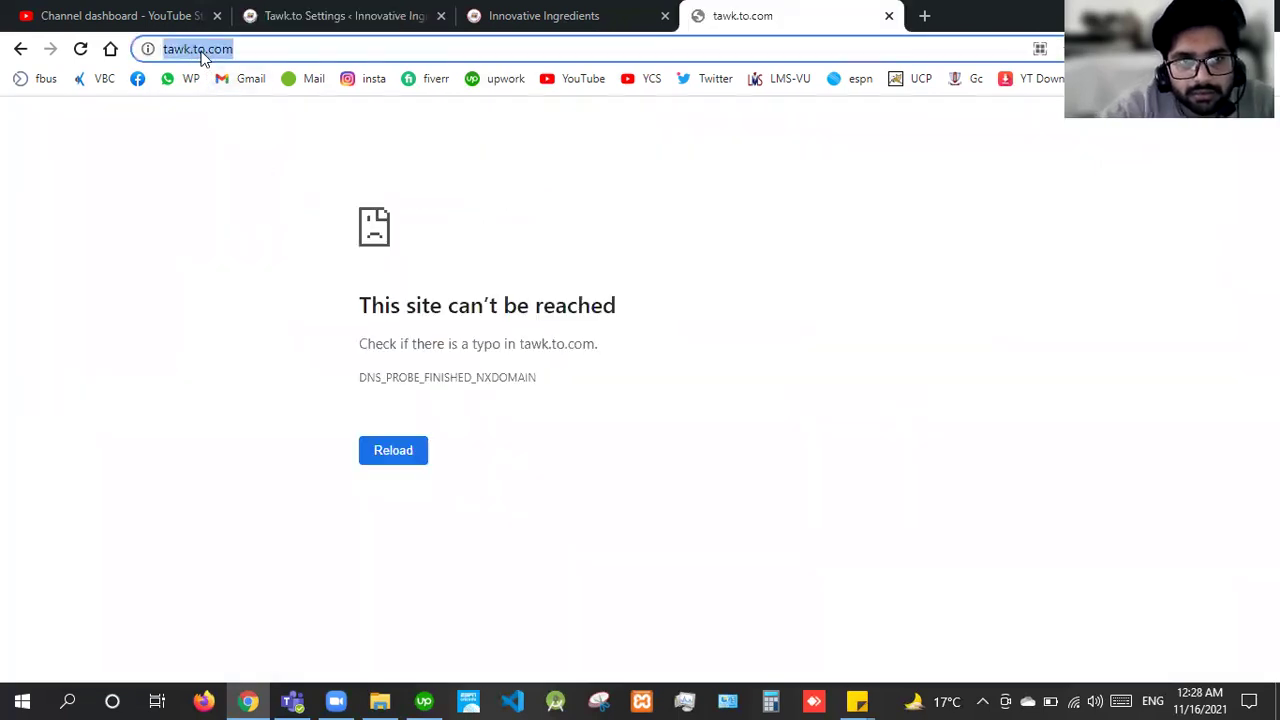
key(End)
key(BackSpace)
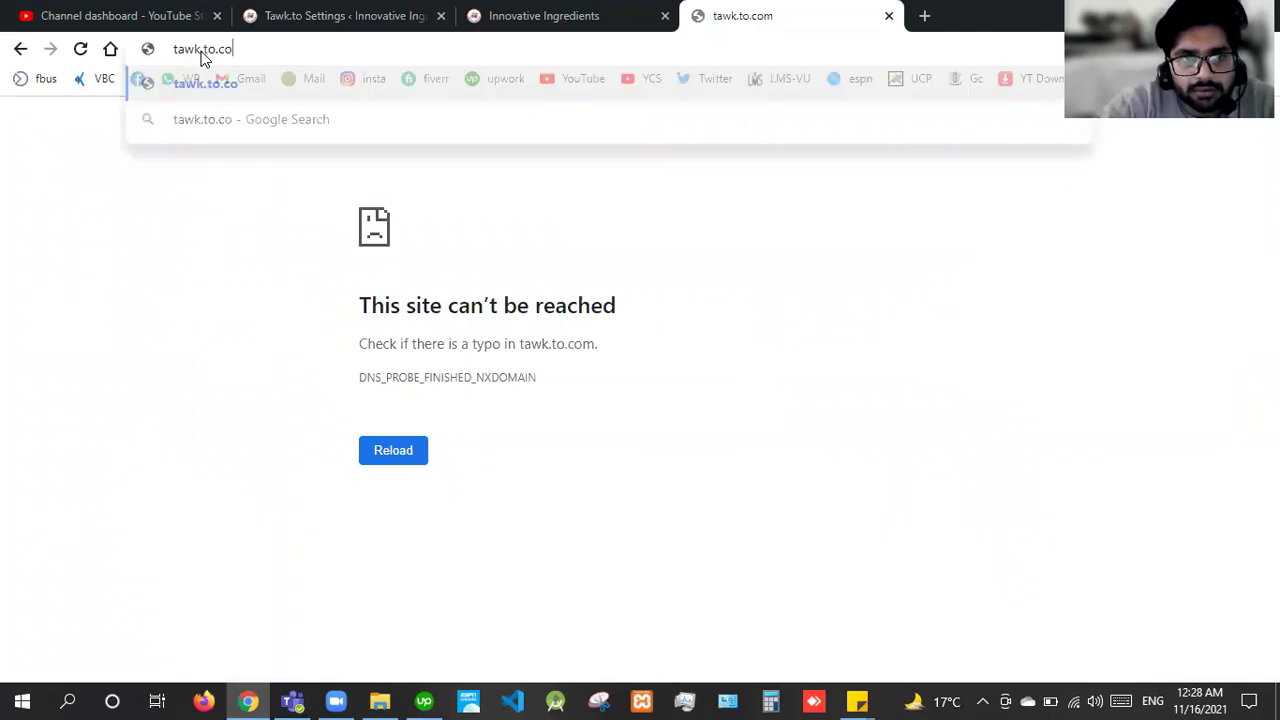
key(BackSpace)
key(BackSpace)
key(BackSpace)
key(Return)
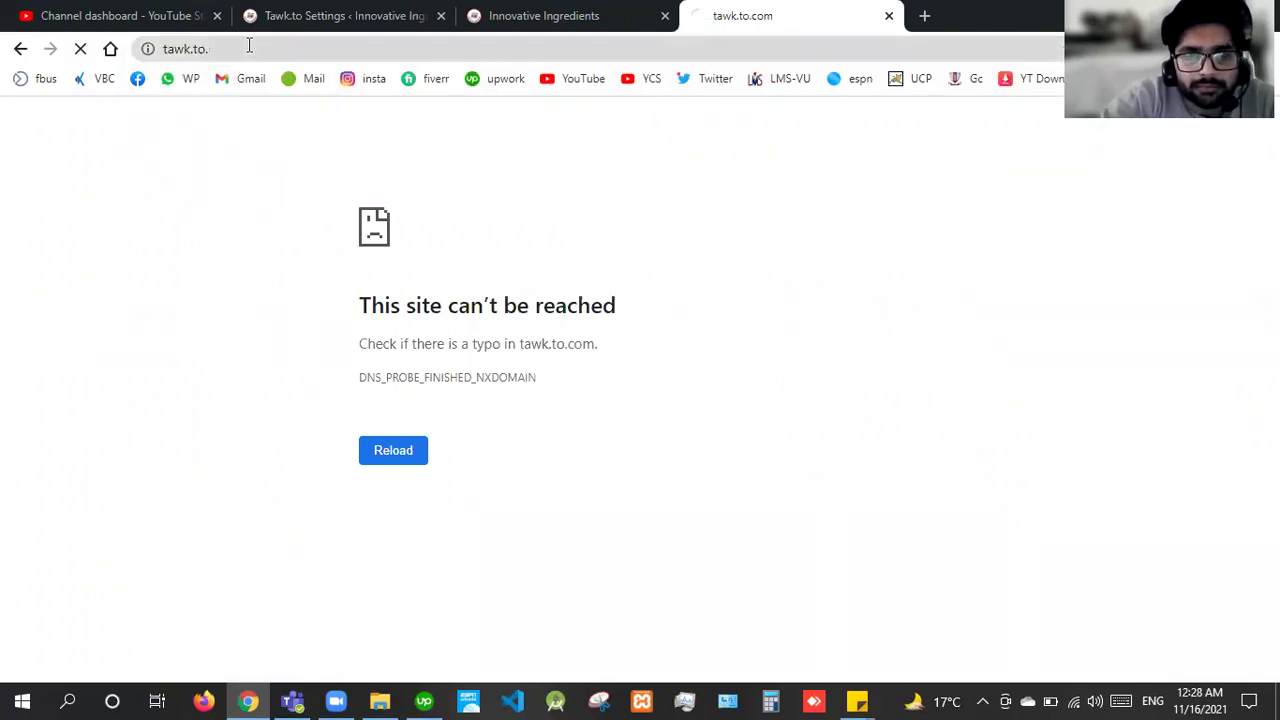
click(249, 48)
key(End)
key(BackSpace)
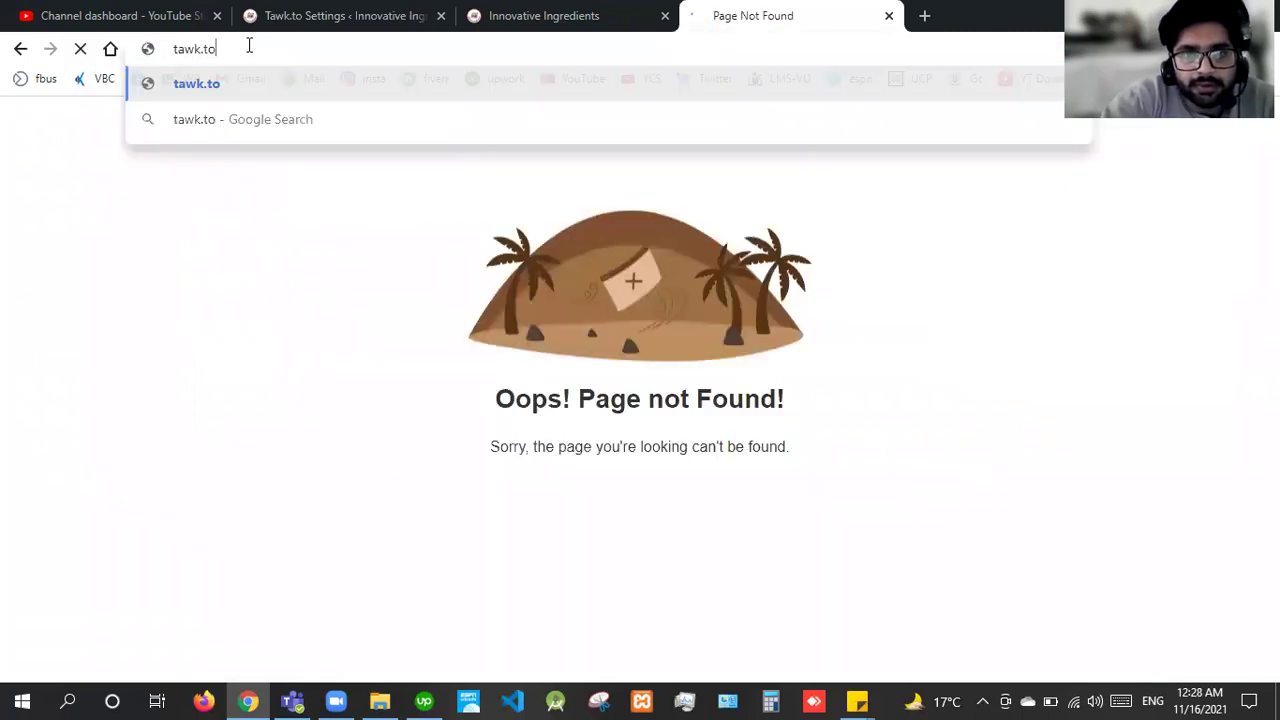
key(Return)
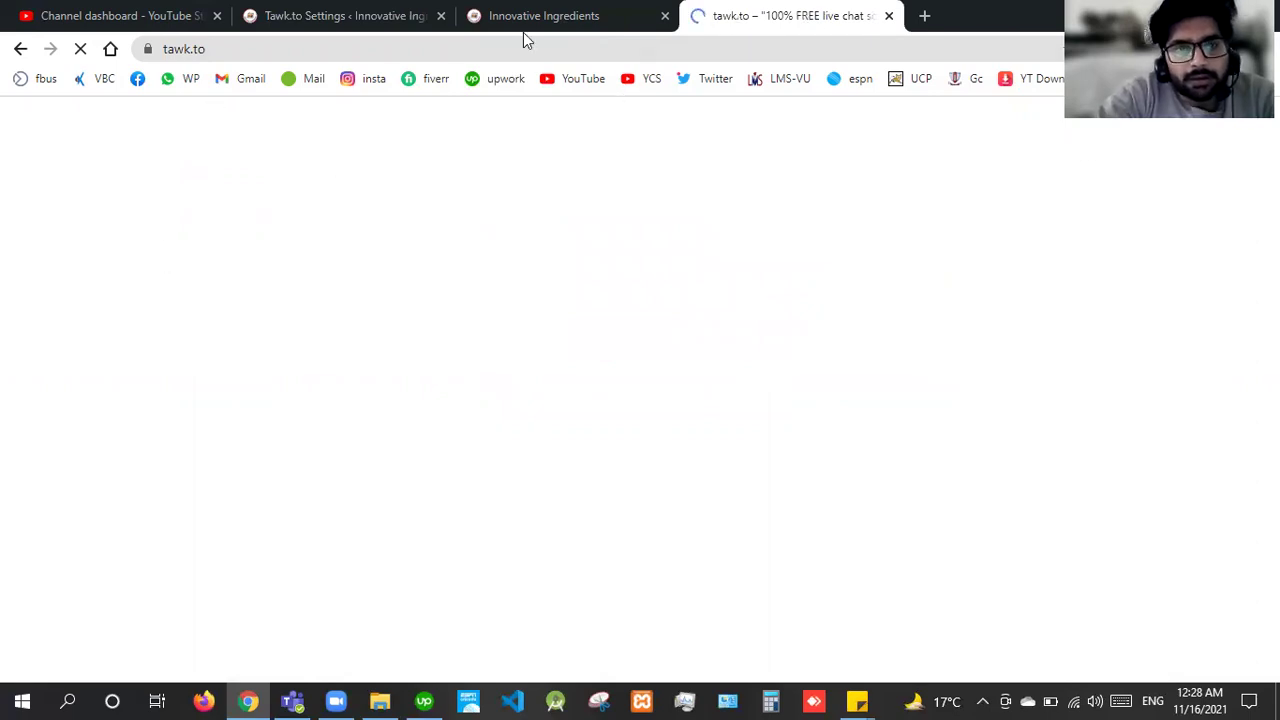
Add the ModernCV property's Default widget to the site via tawk.to, then view the storefront.
click(380, 10)
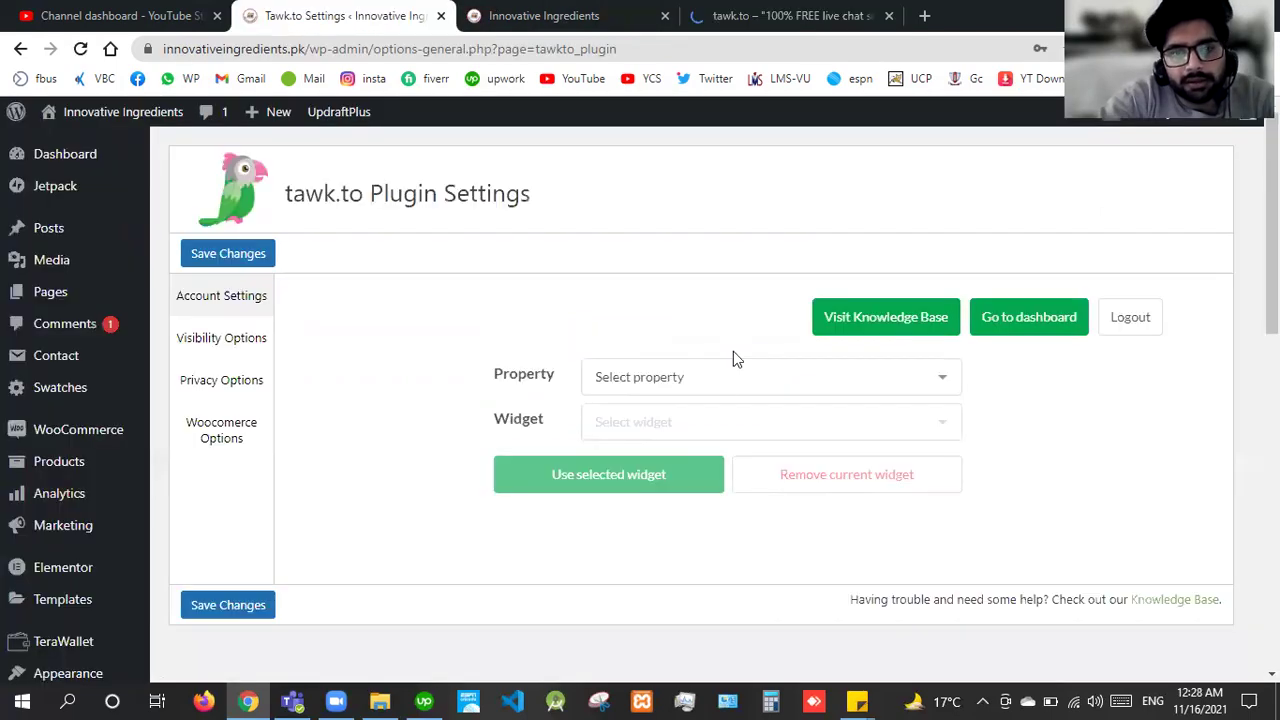
click(680, 390)
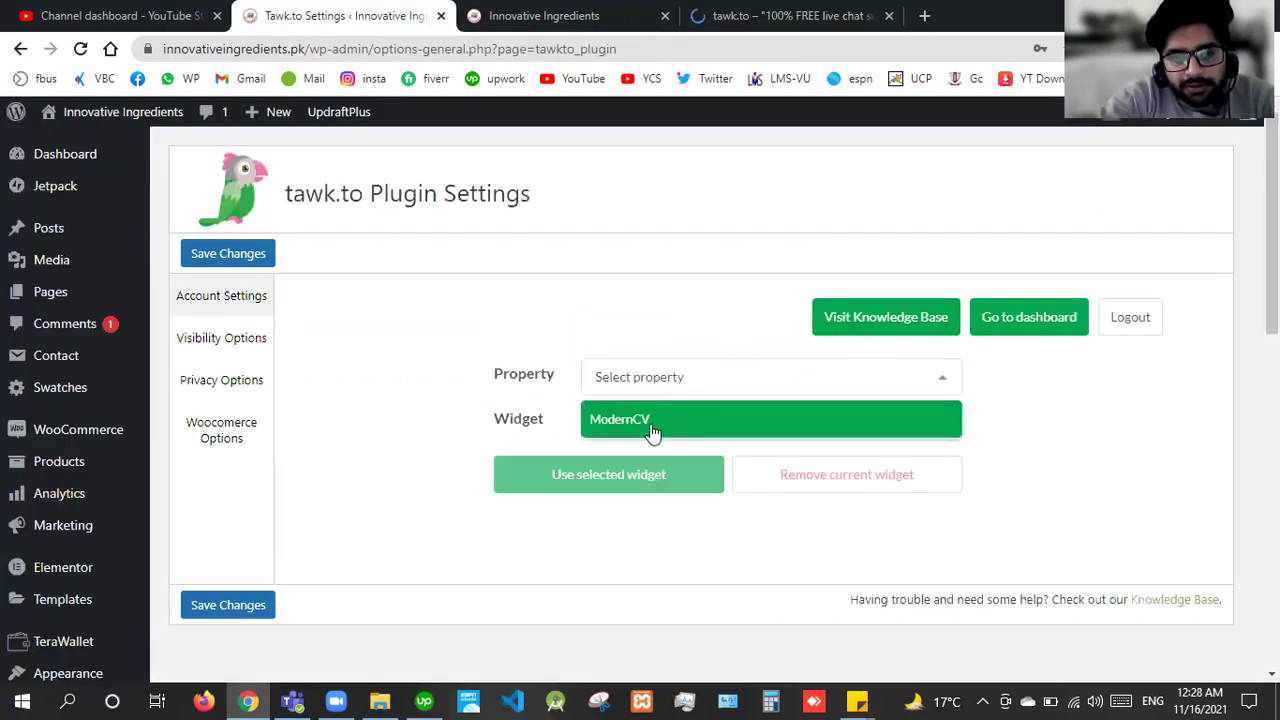
click(650, 430)
click(622, 478)
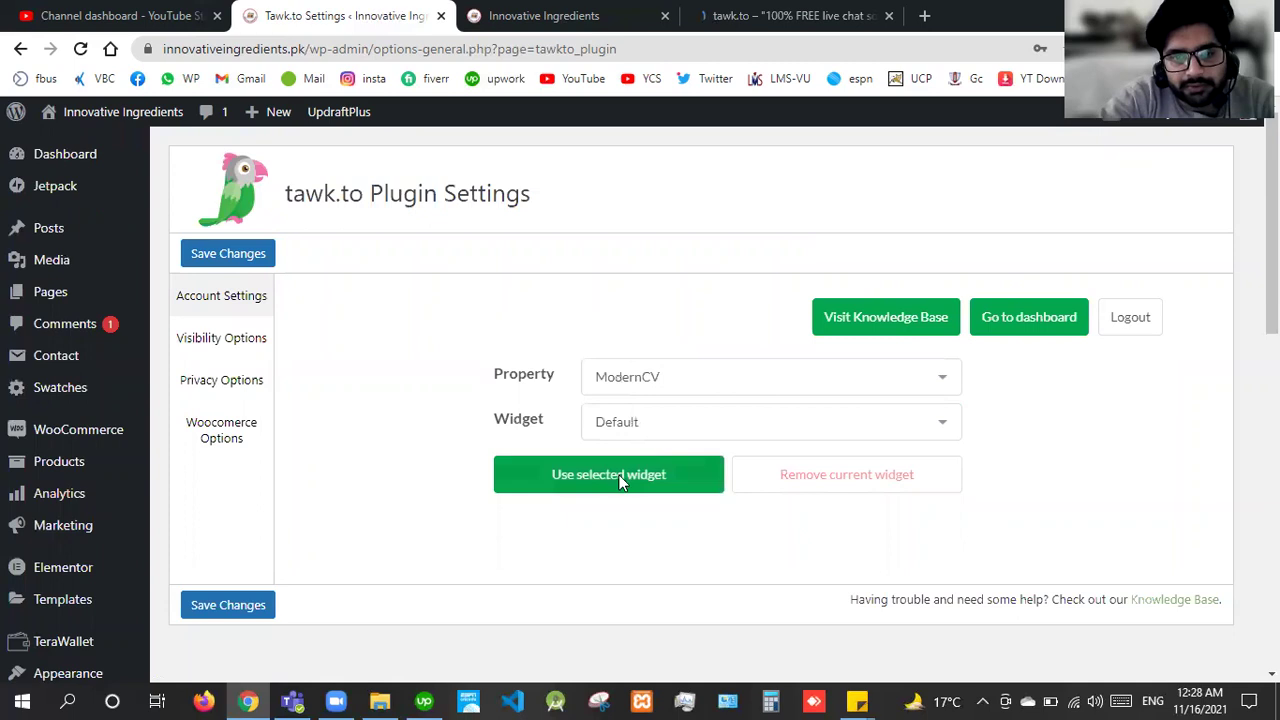
click(620, 481)
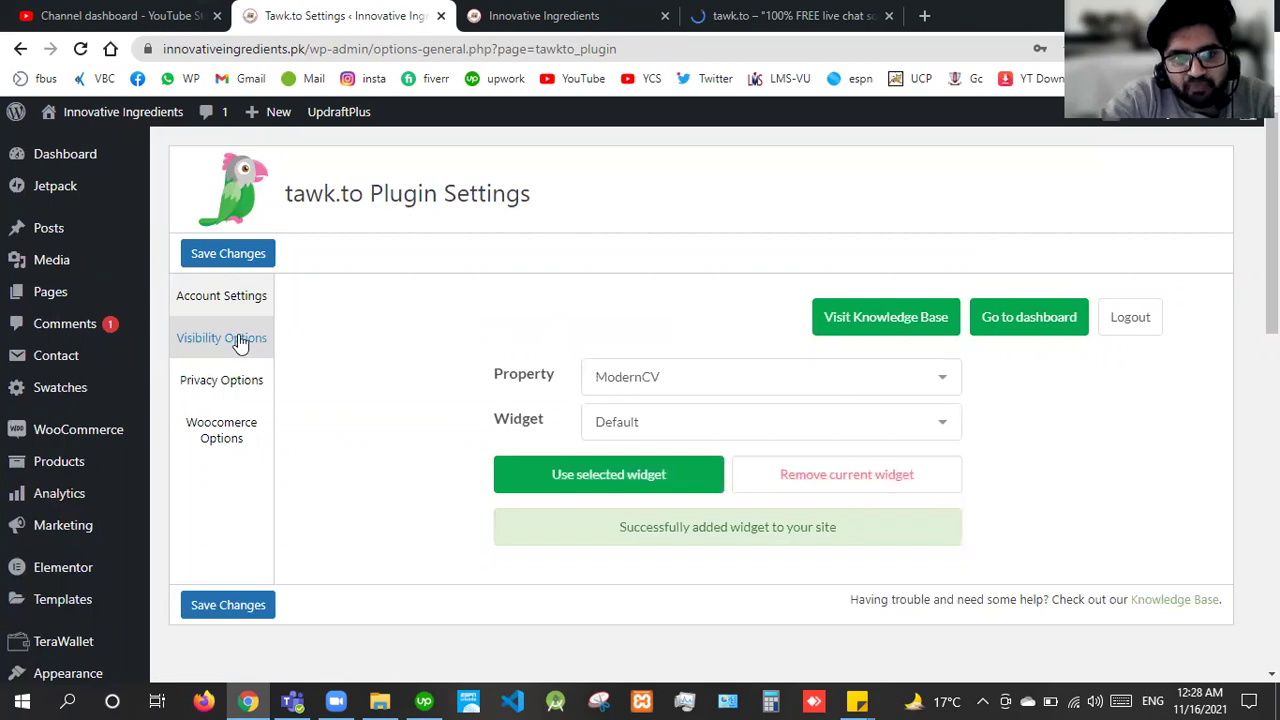
click(542, 15)
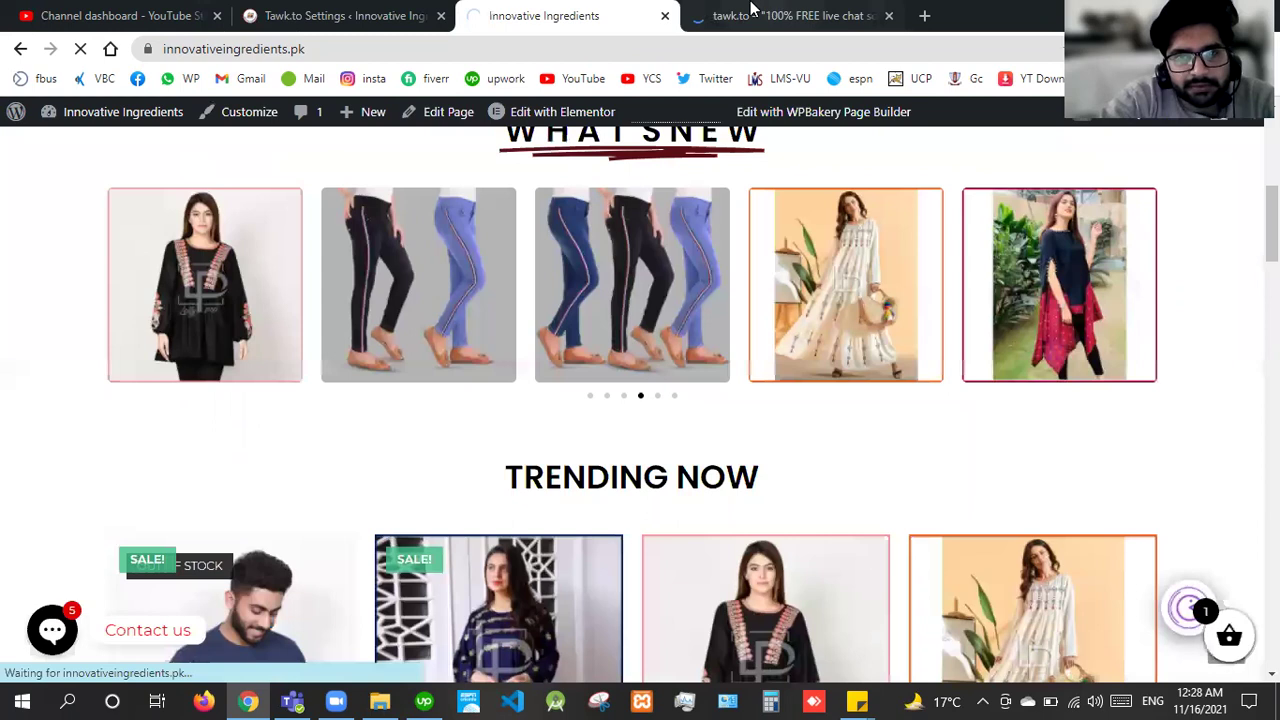
click(752, 12)
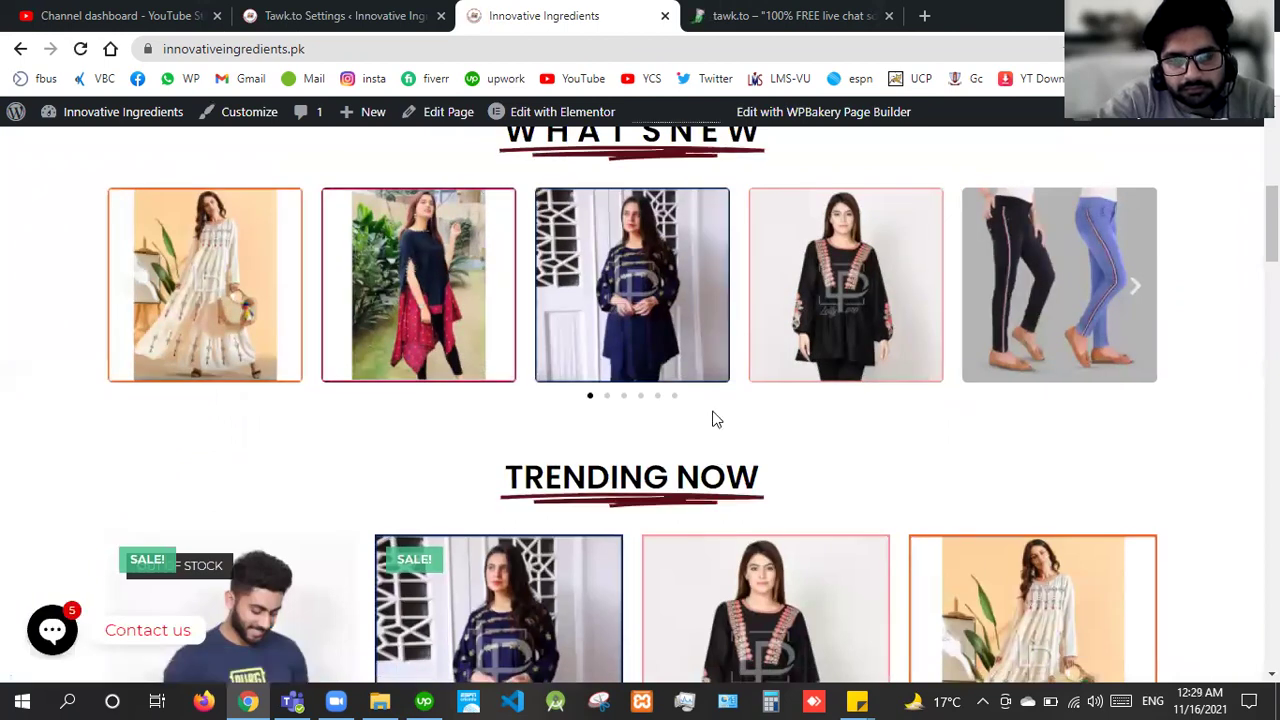
Expand the tawk.to visibility, privacy and Woocommerce option sections in Plugin Settings.
click(355, 15)
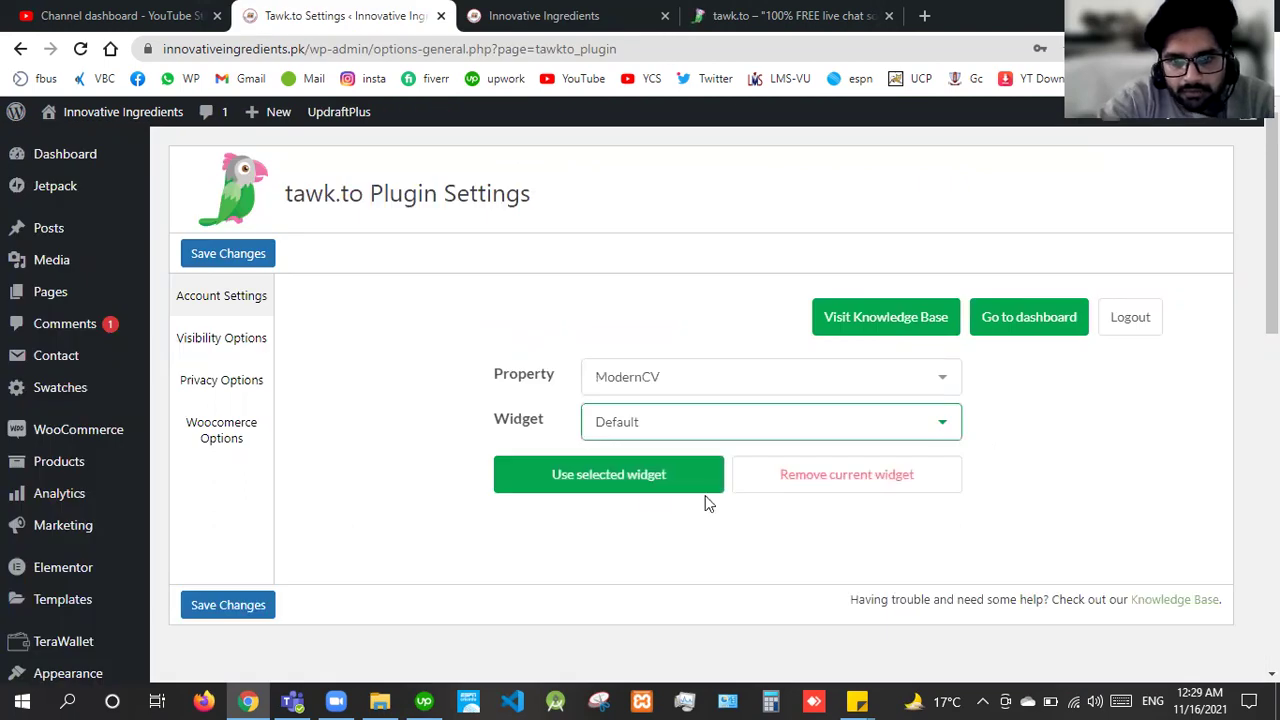
click(236, 340)
scroll(285, 403, down, 5)
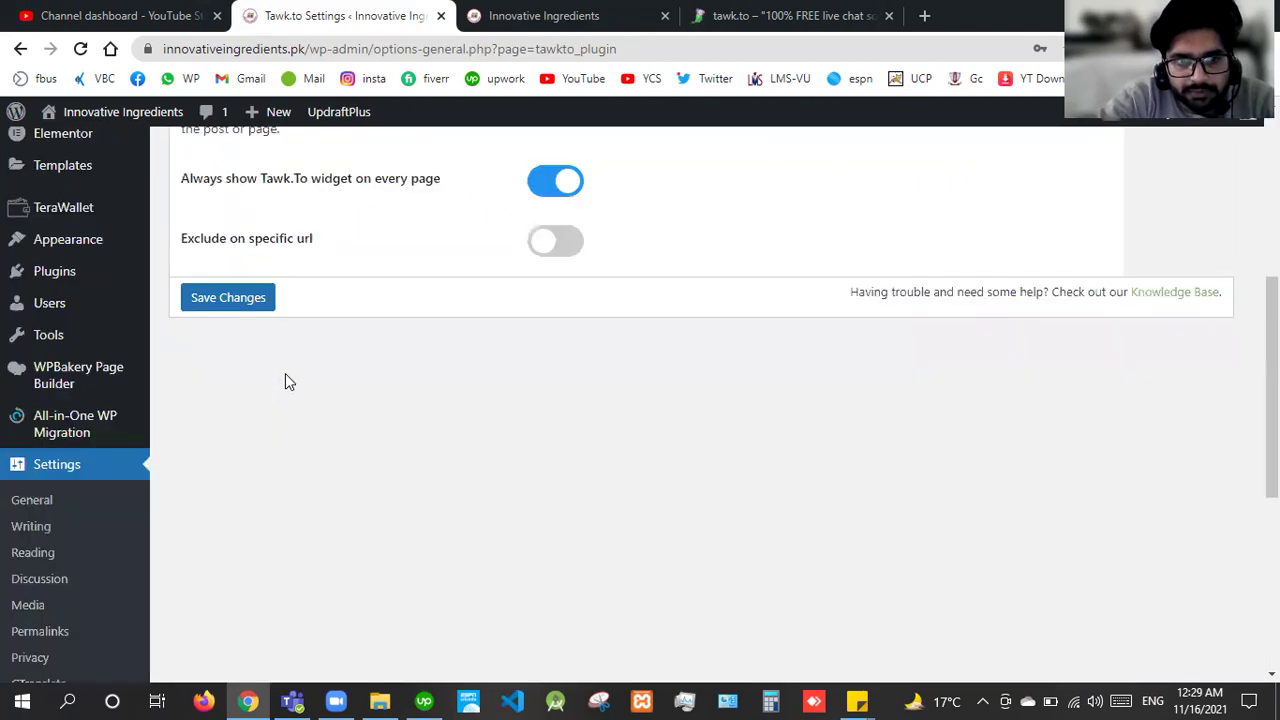
scroll(270, 350, up, 5)
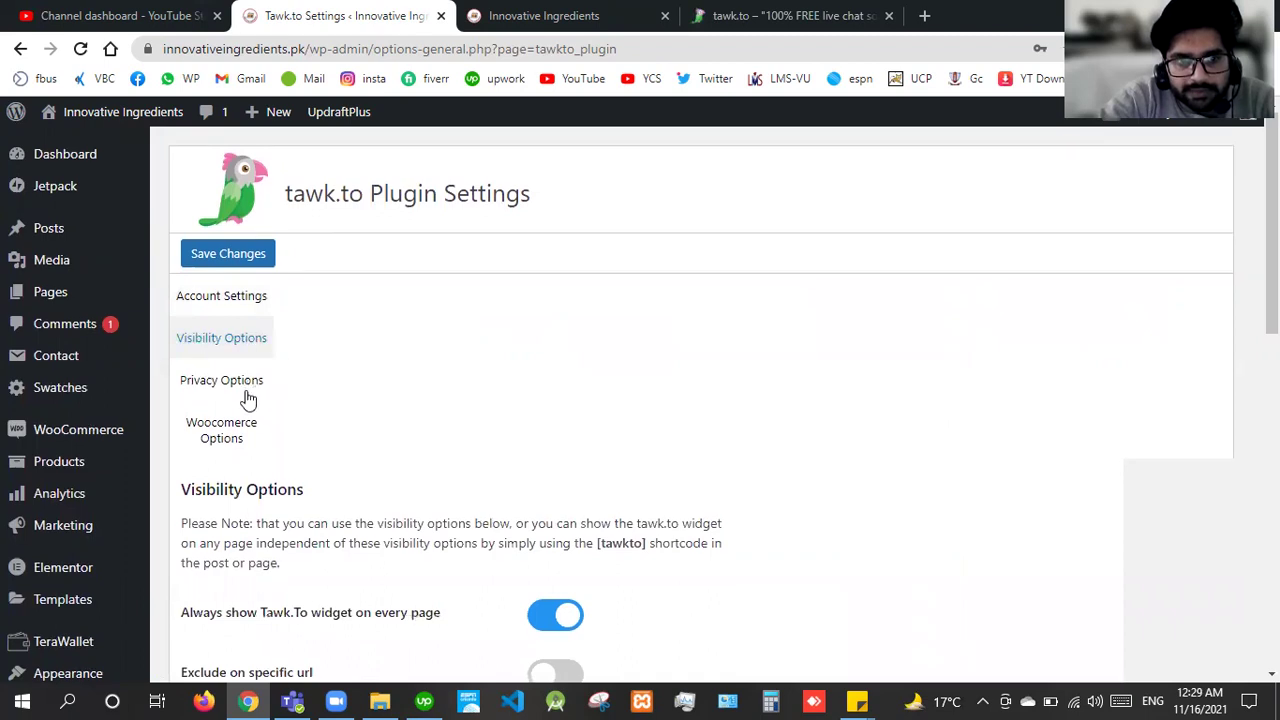
click(245, 392)
click(249, 432)
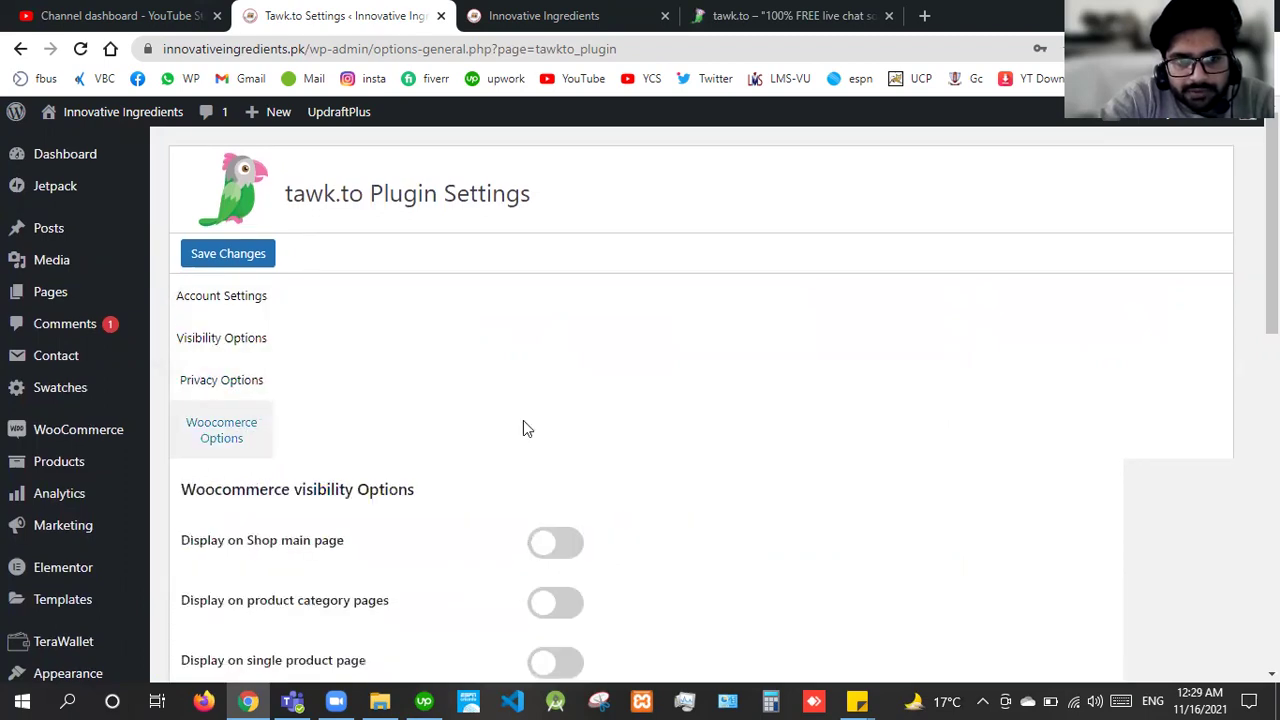
scroll(530, 400, down, 2)
Enable the chat on shop main, product category, single product and tag pages, and save.
click(555, 355)
click(554, 419)
click(554, 497)
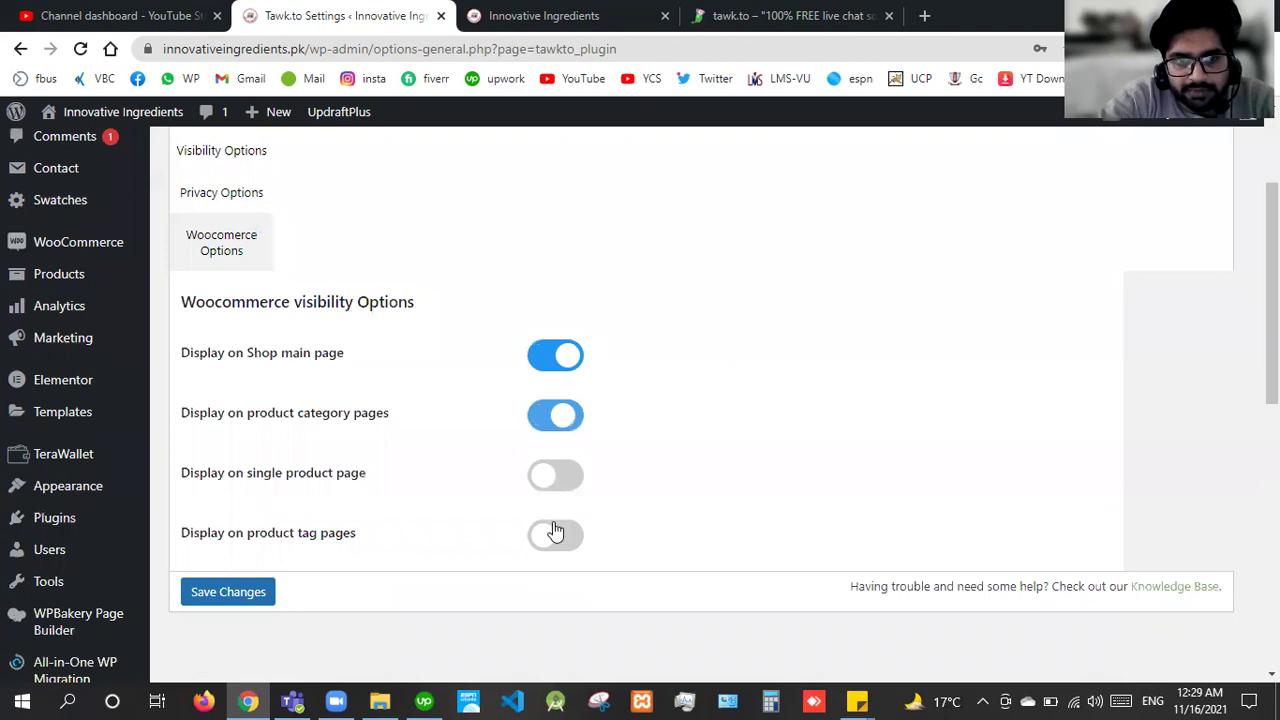
click(554, 531)
click(228, 592)
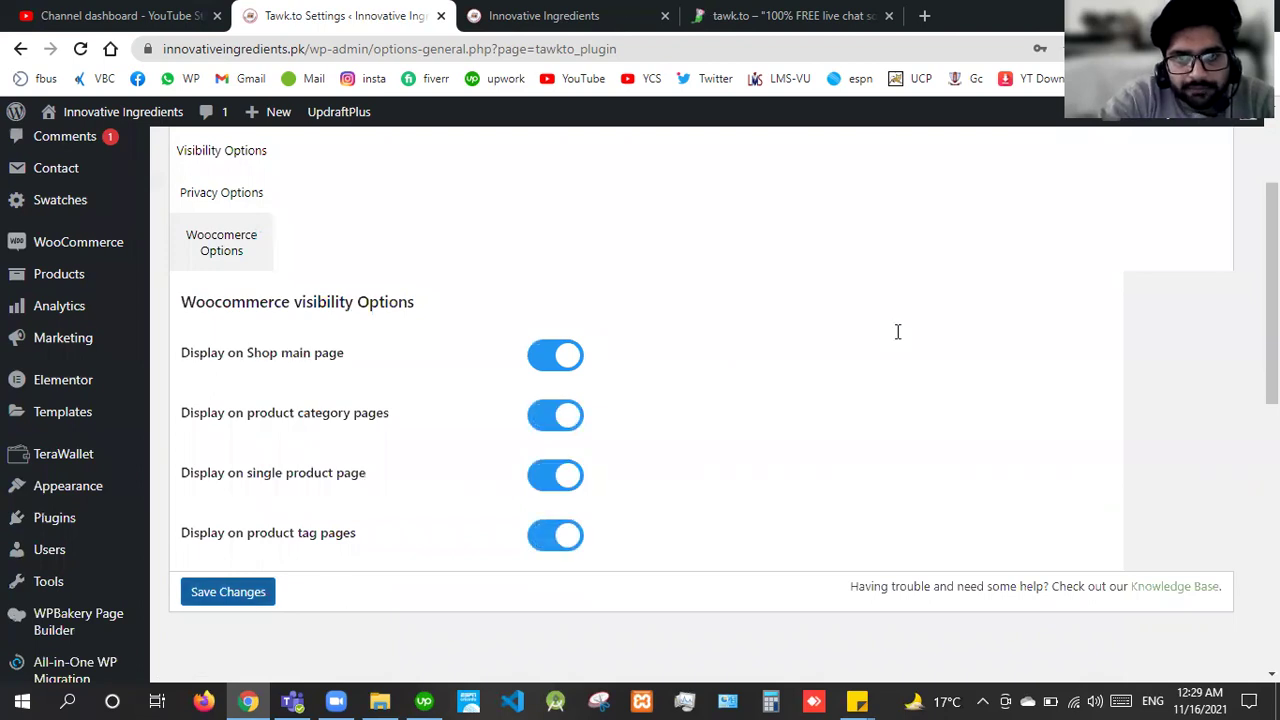
key(ctrl+Tab)
scroll(1239, 648, down, 5)
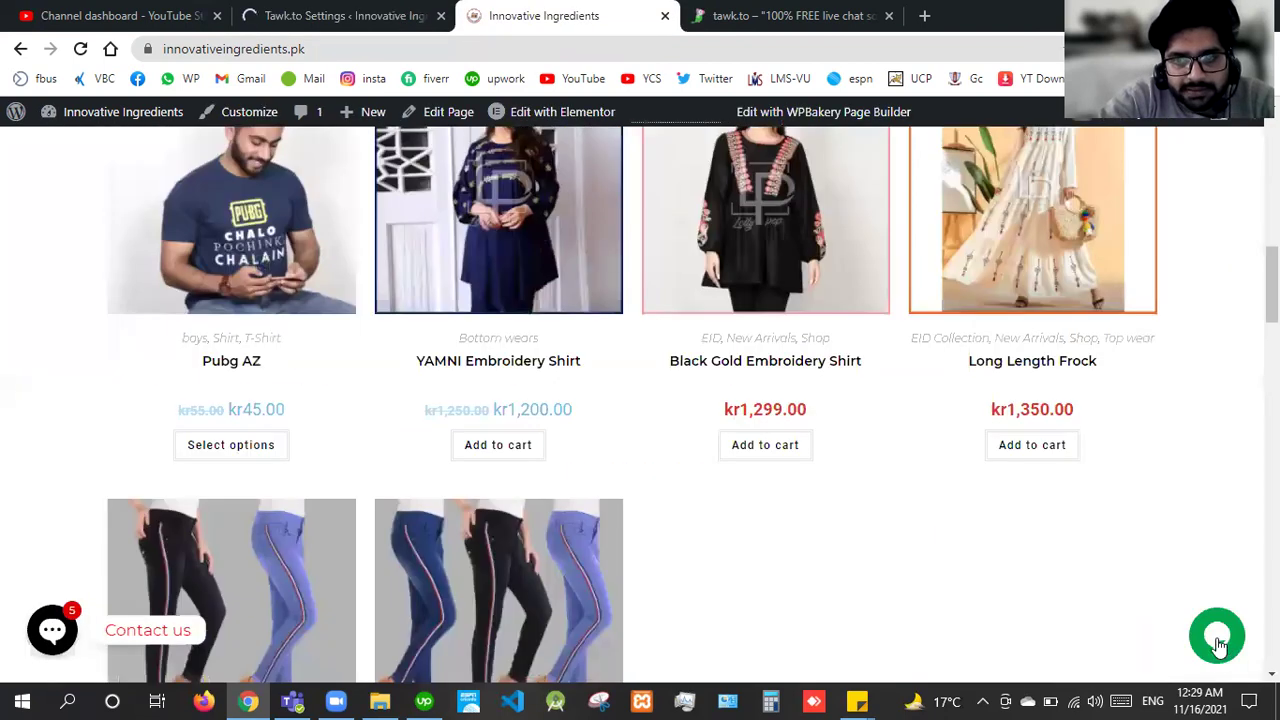
Open the storefront's green chat bubble and try the Name and Message fields.
click(1214, 640)
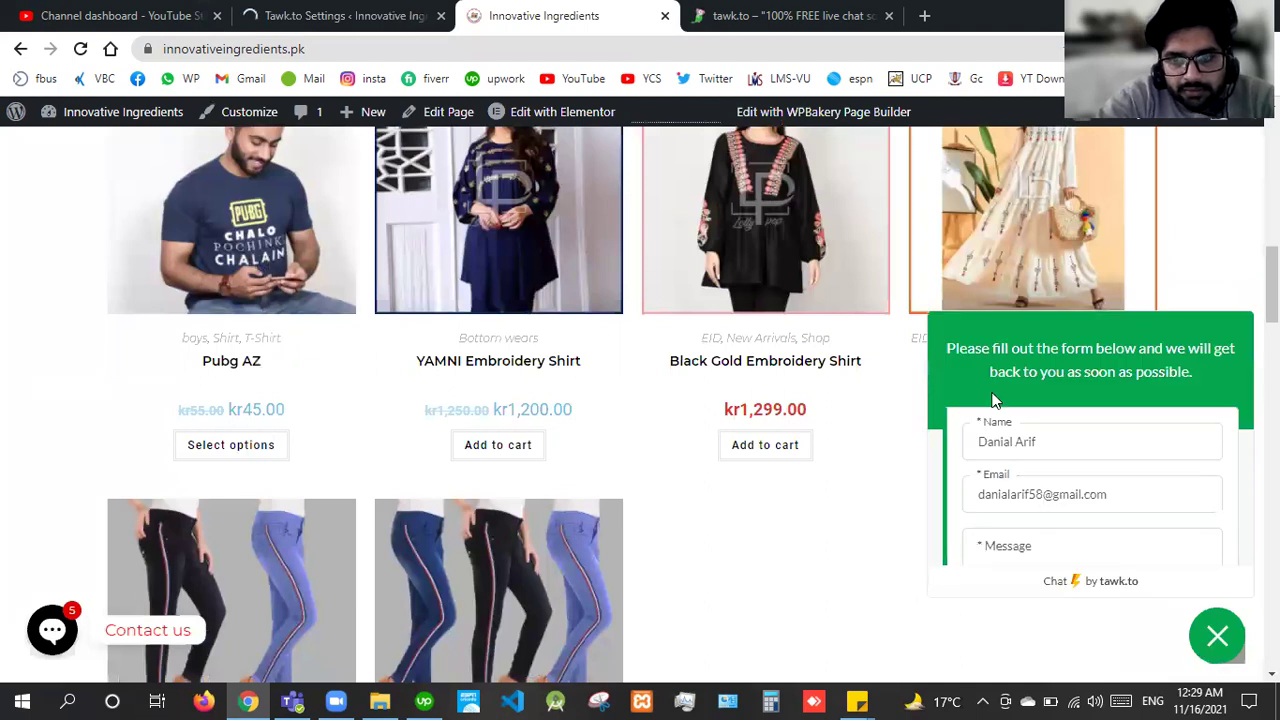
click(1040, 441)
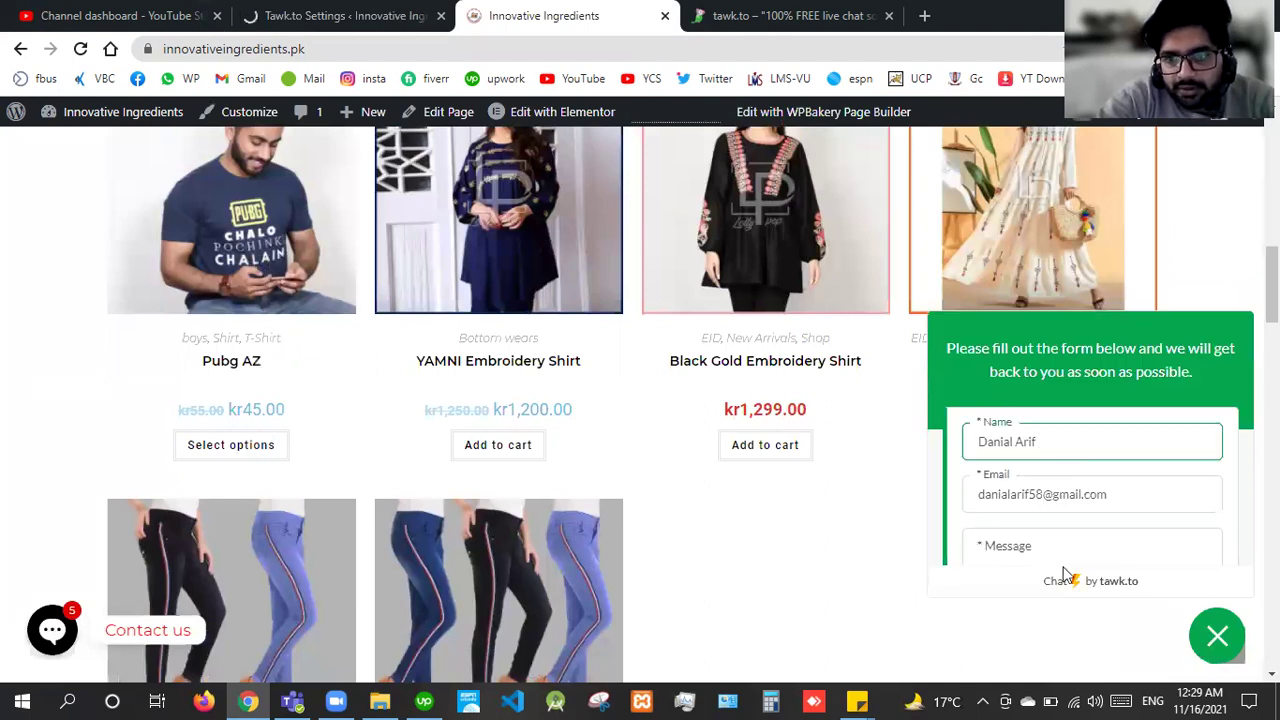
scroll(1047, 540, down, 2)
click(1047, 540)
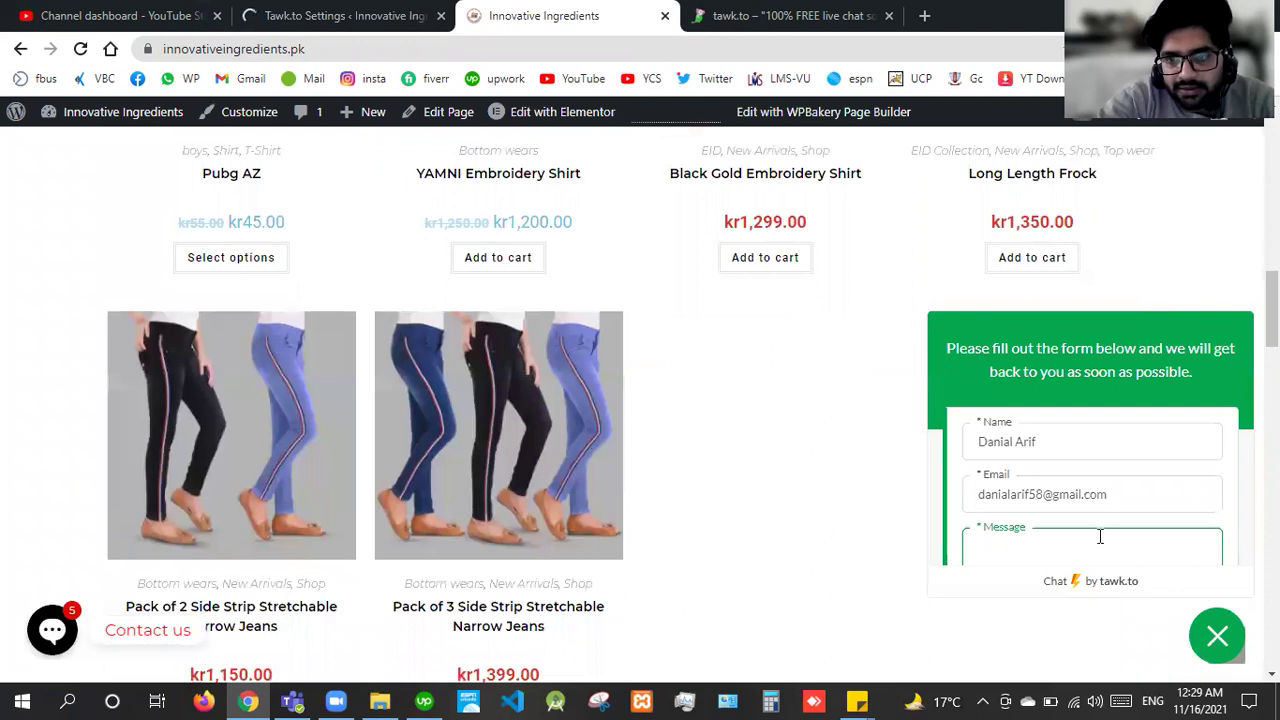
Return to the tawk.to homepage after rechecking the plugin settings page.
click(858, 15)
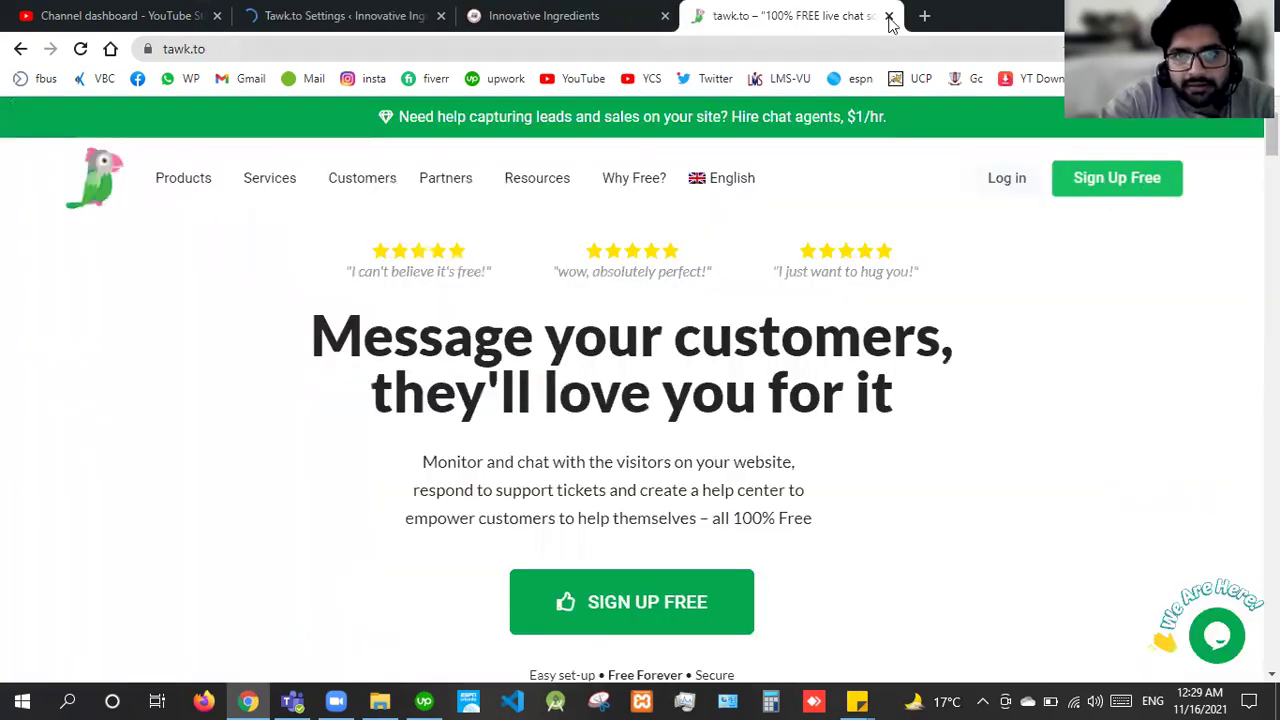
click(415, 10)
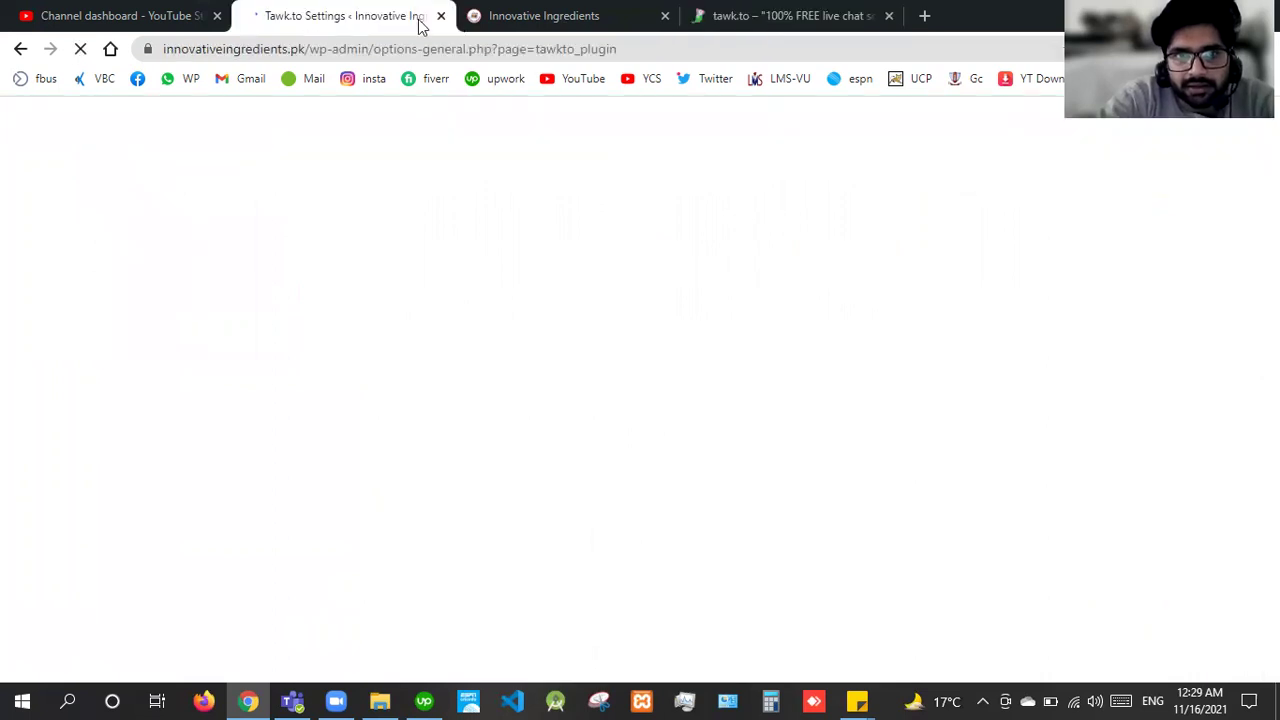
click(770, 10)
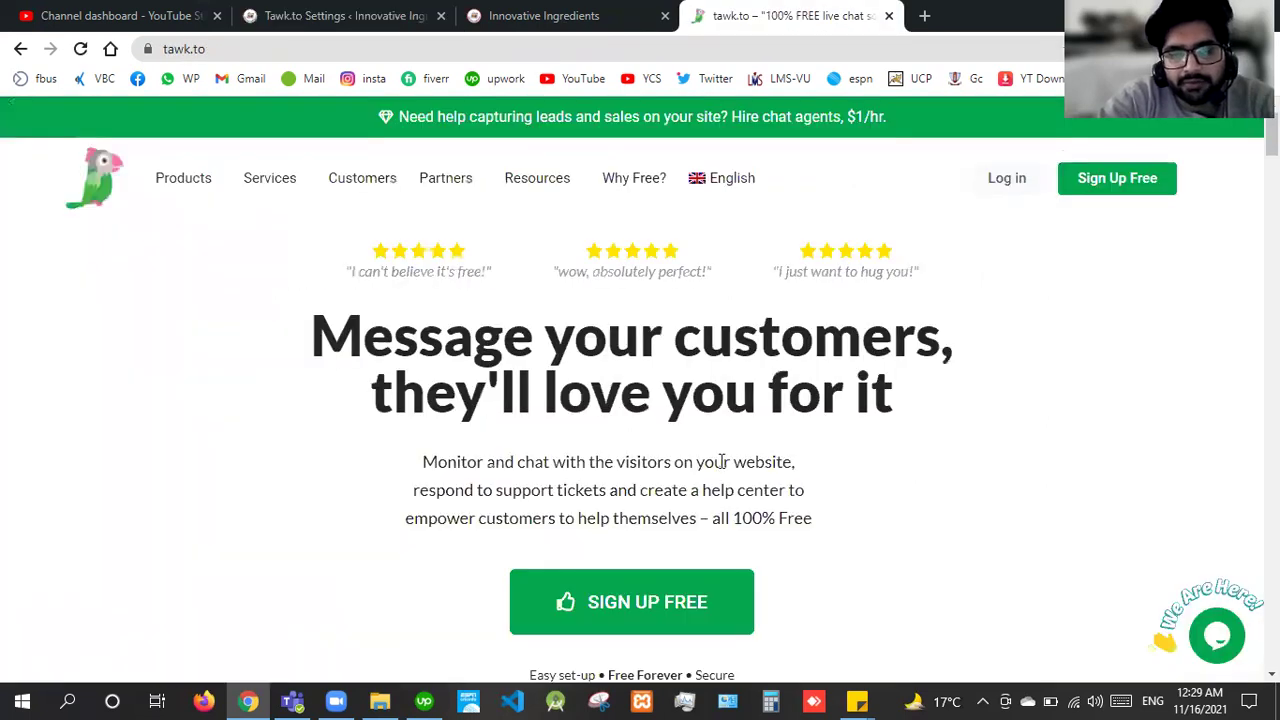